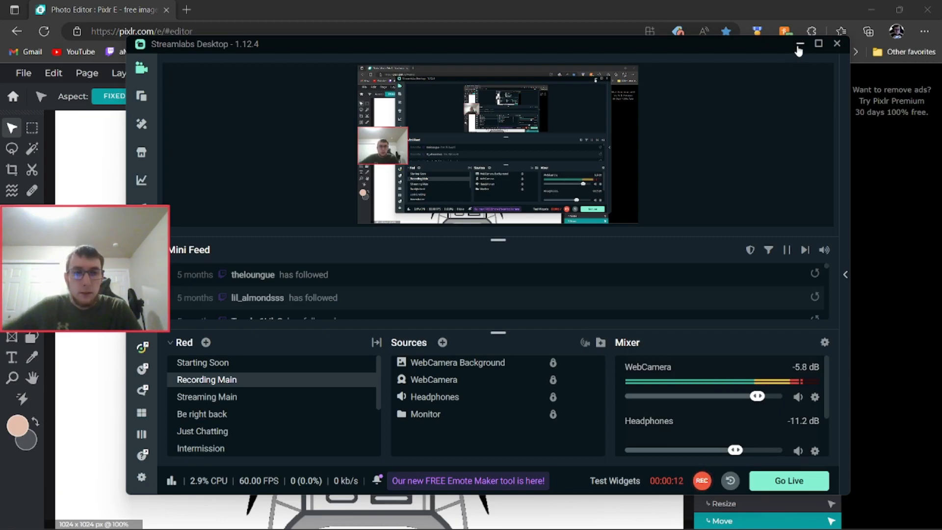
Minimise the recording software, commit the bullet-hole layer's transform on the upper chest, and inspect its placement on the torso texture
click(799, 46)
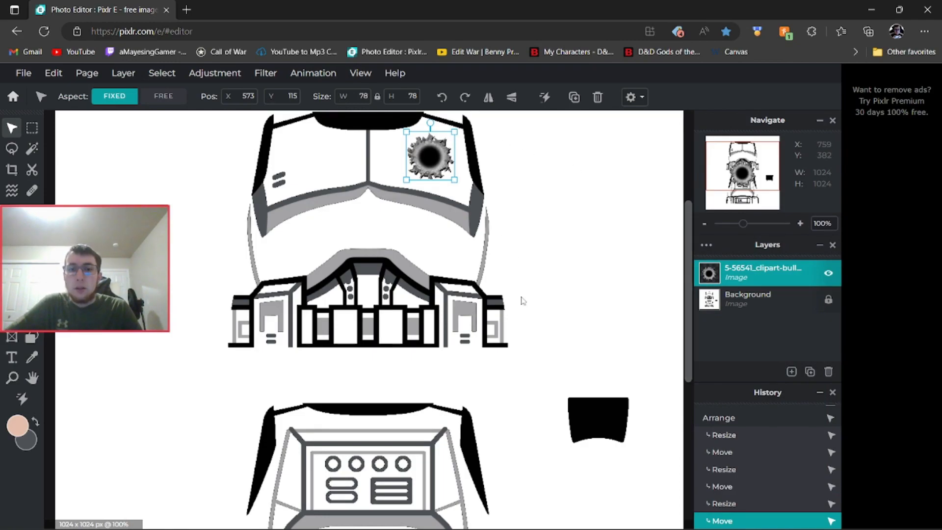
scroll(523, 302, down, 1)
click(649, 245)
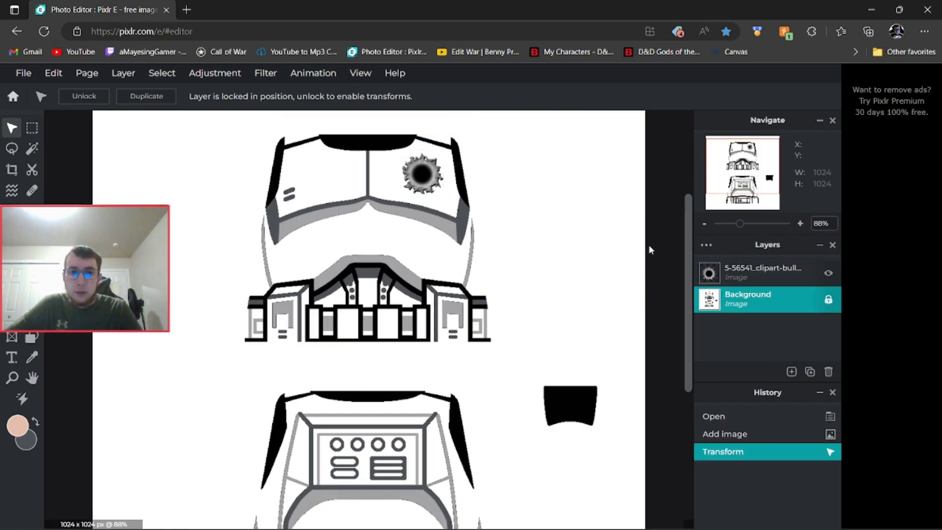
scroll(658, 237, down, 1)
scroll(658, 237, up, 1)
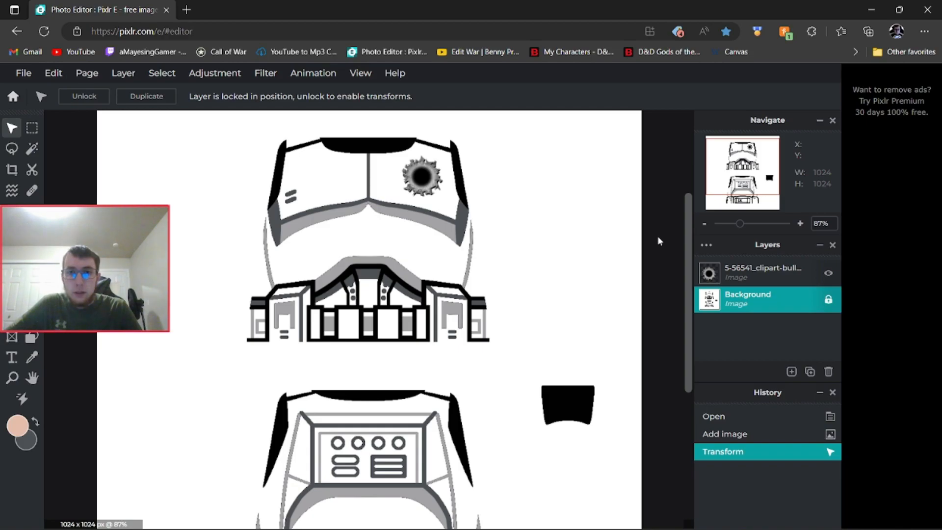
scroll(659, 237, down, 1)
scroll(535, 210, up, 3)
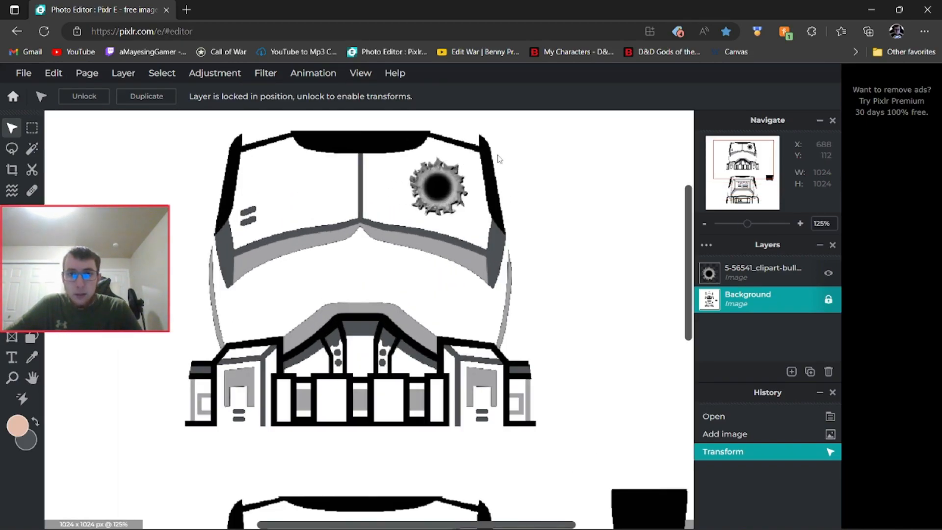
scroll(511, 263, down, 2)
mouse_move(685, 296)
mouse_down()
mouse_move(688, 356)
mouse_move(689, 308)
mouse_up()
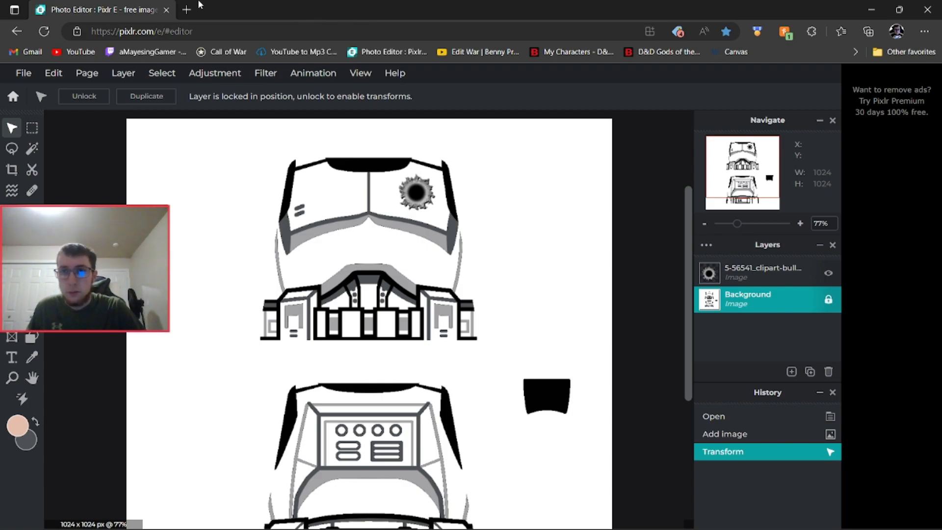
Search the web for "LEGO bullet hole transparent" in a separate page and return to the torso texture, closing the results
key(ctrl+t)
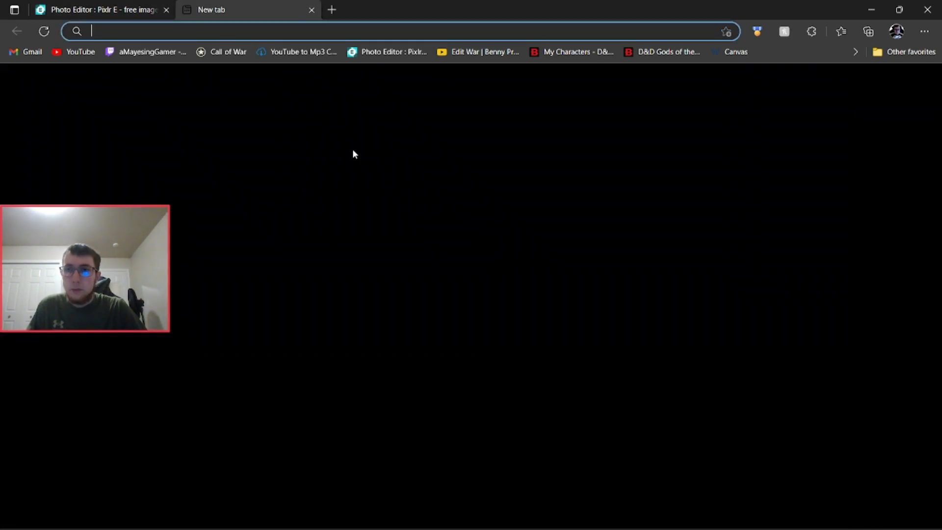
text(lego)
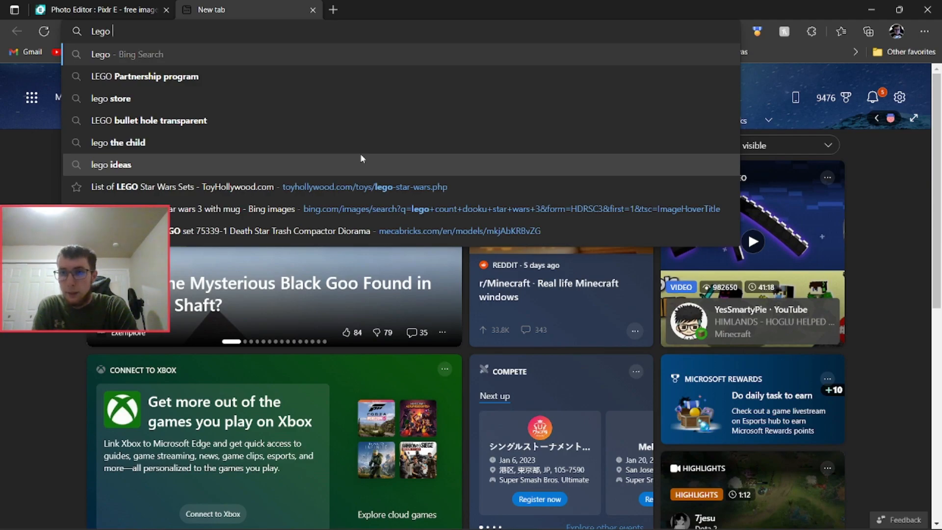
click(334, 123)
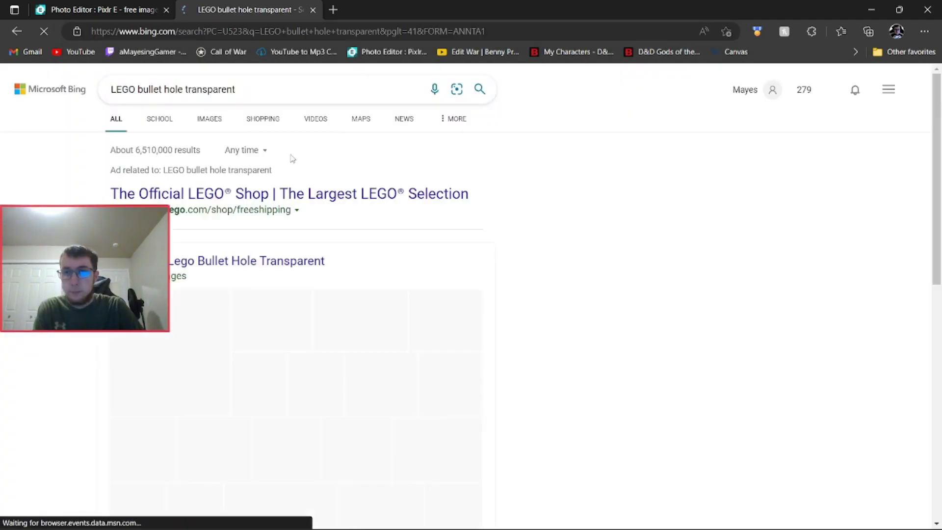
click(92, 7)
click(313, 10)
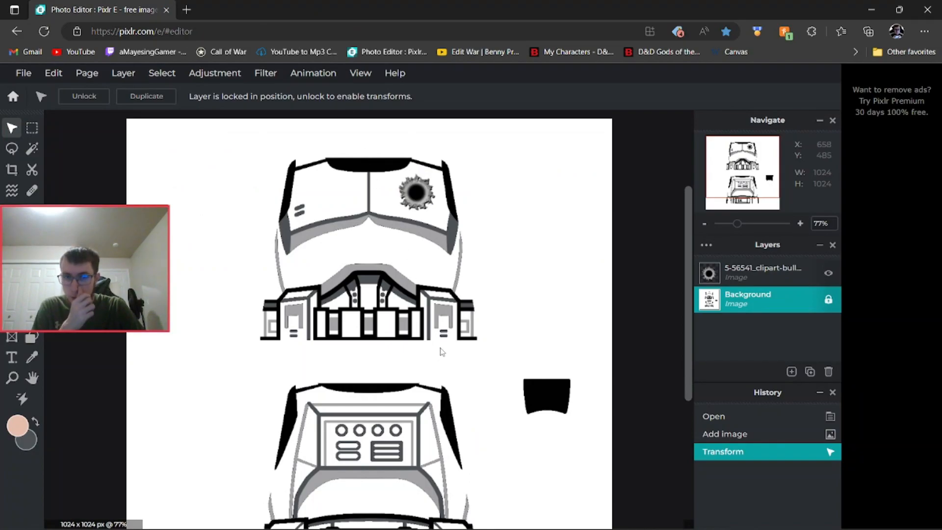
Begin saving the texture as a transparent PNG in the Storm Trooper folder under textures, 2, official, color
key(ctrl+s)
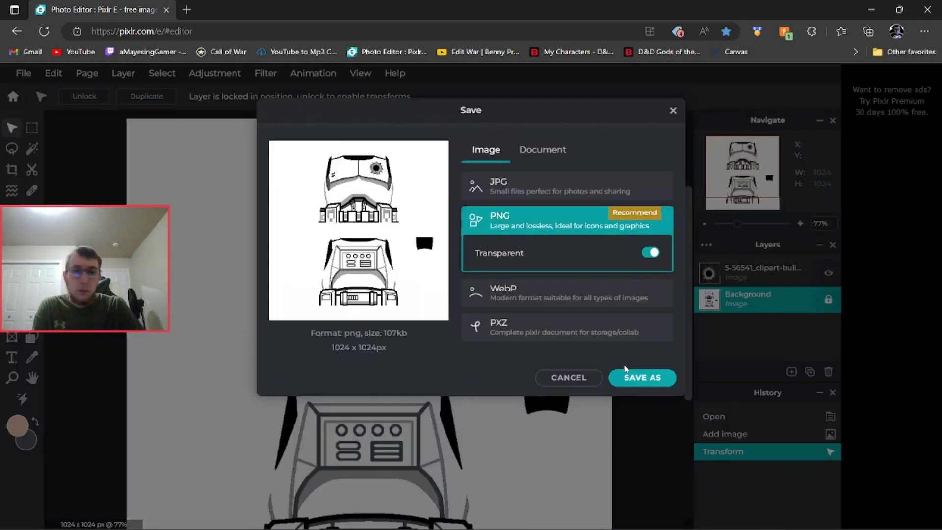
click(632, 379)
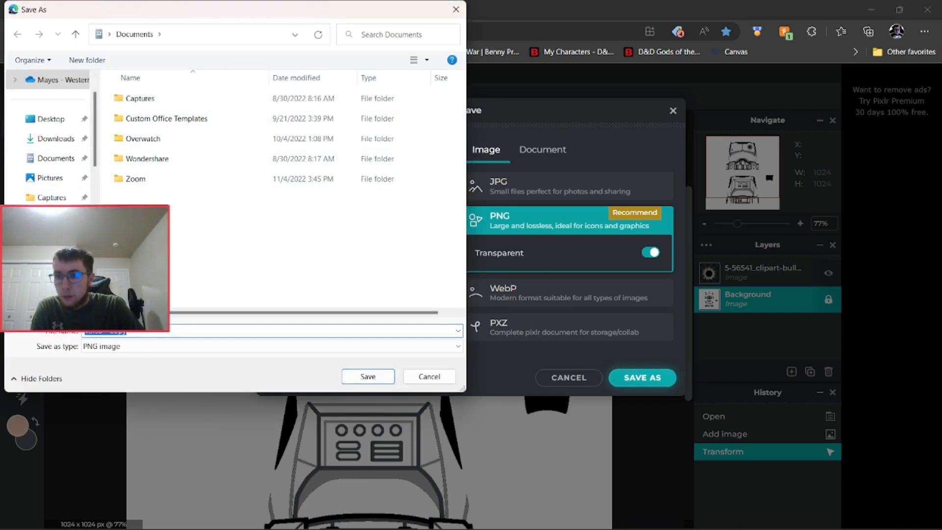
scroll(51, 137, down, 2)
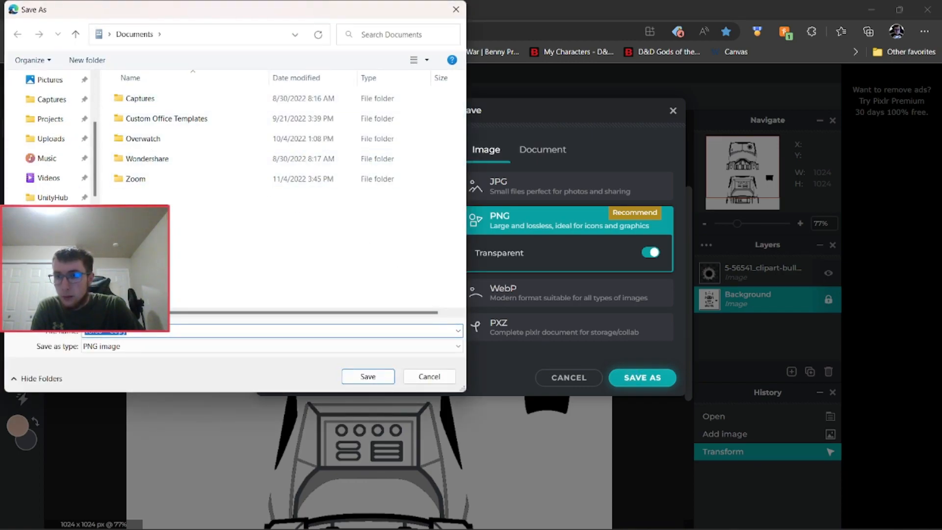
click(64, 237)
double_click(190, 131)
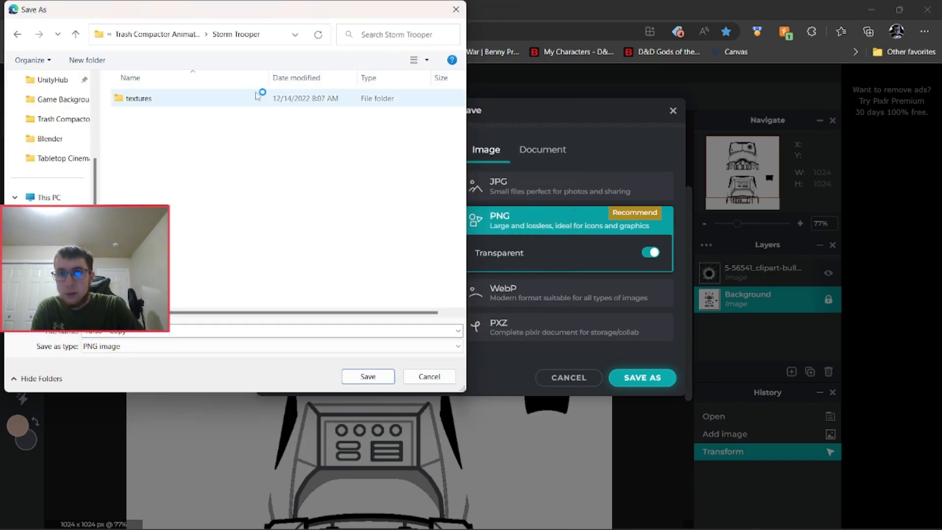
double_click(255, 97)
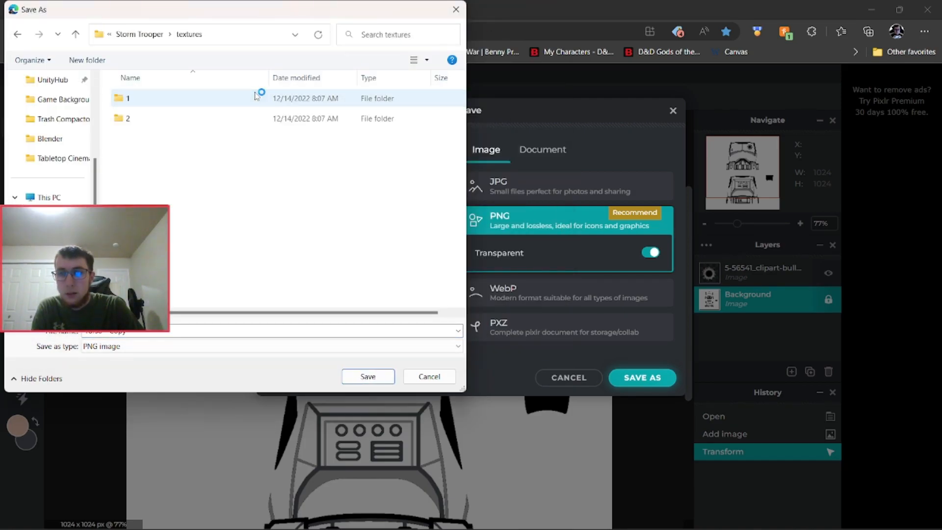
double_click(244, 119)
double_click(223, 98)
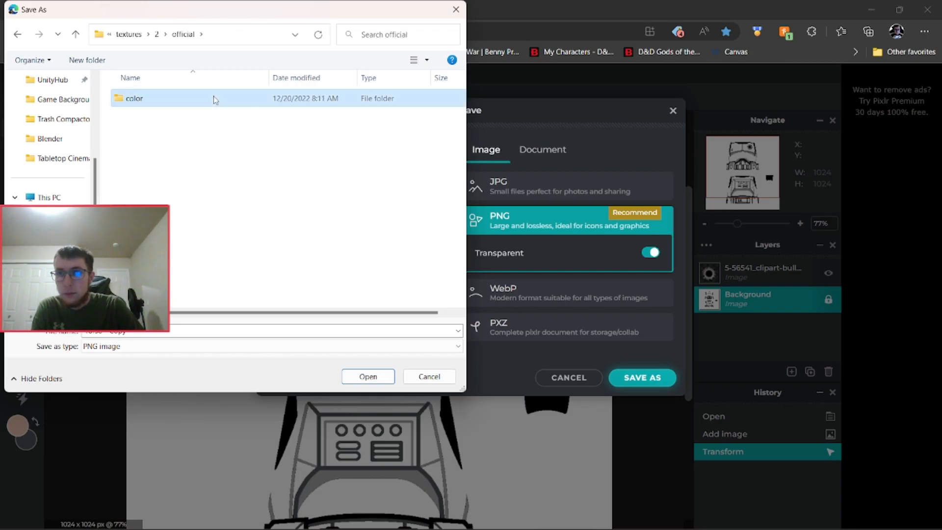
double_click(214, 100)
Save the edited texture as Torso - Copy and dismiss the premium offer
click(375, 111)
click(370, 377)
click(495, 276)
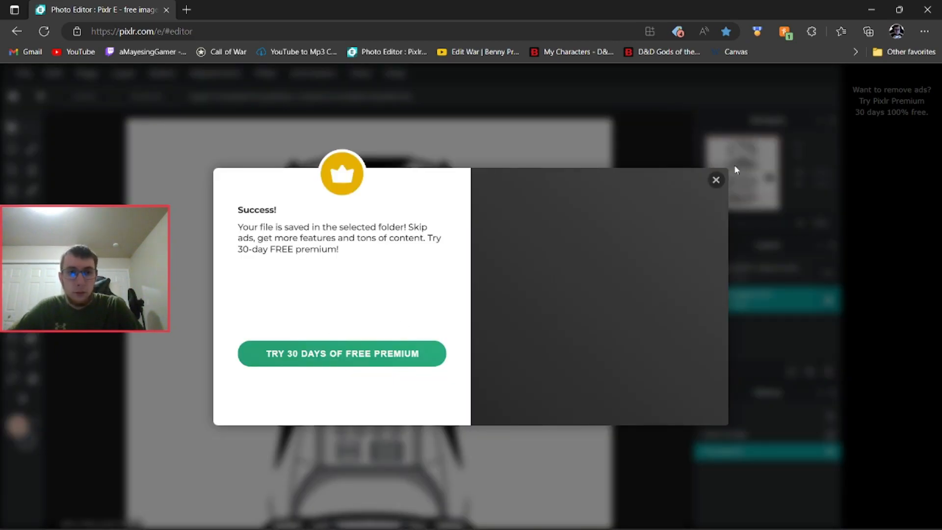
click(716, 179)
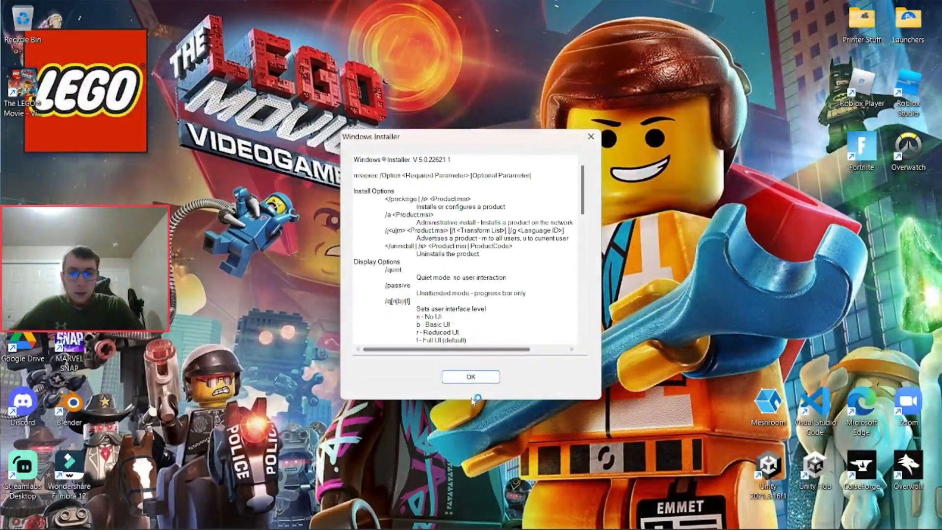
Dismiss the Windows Installer message, launch Blender and open Trash Compactor Scene.blend
click(470, 377)
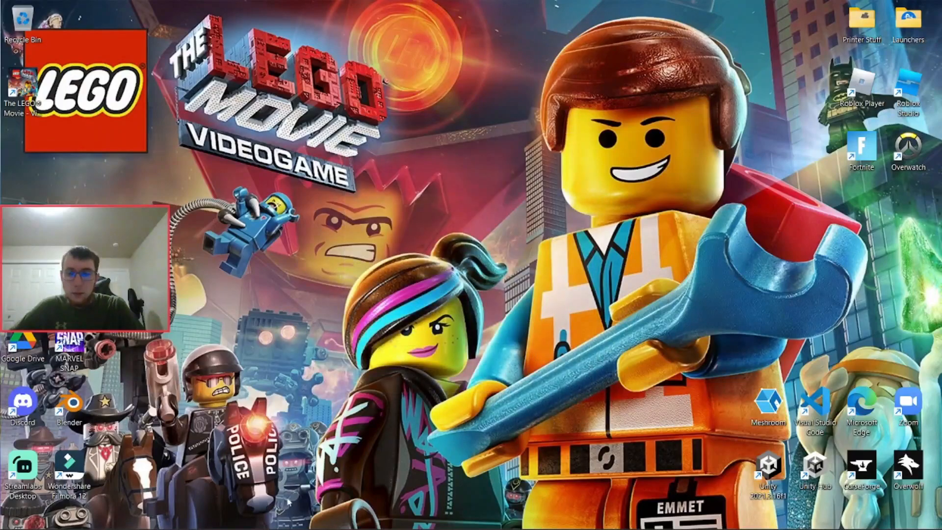
click(69, 405)
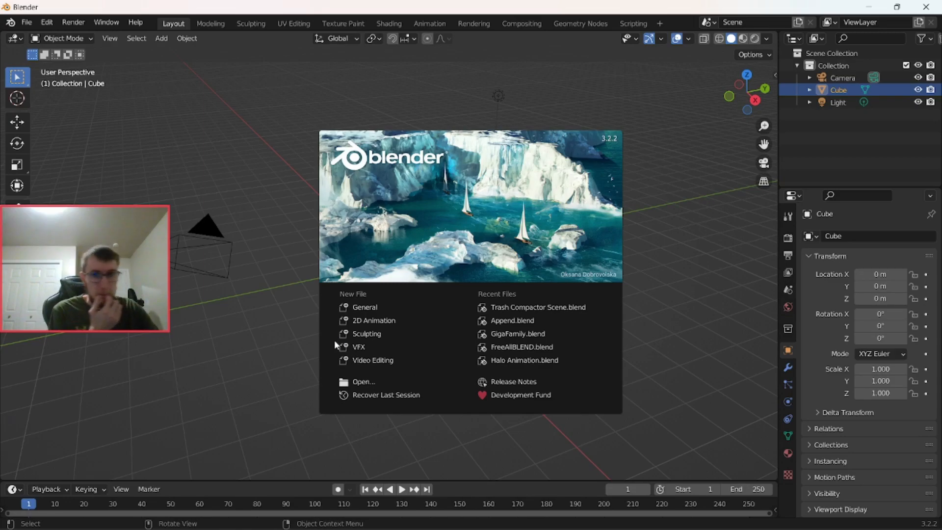
click(540, 307)
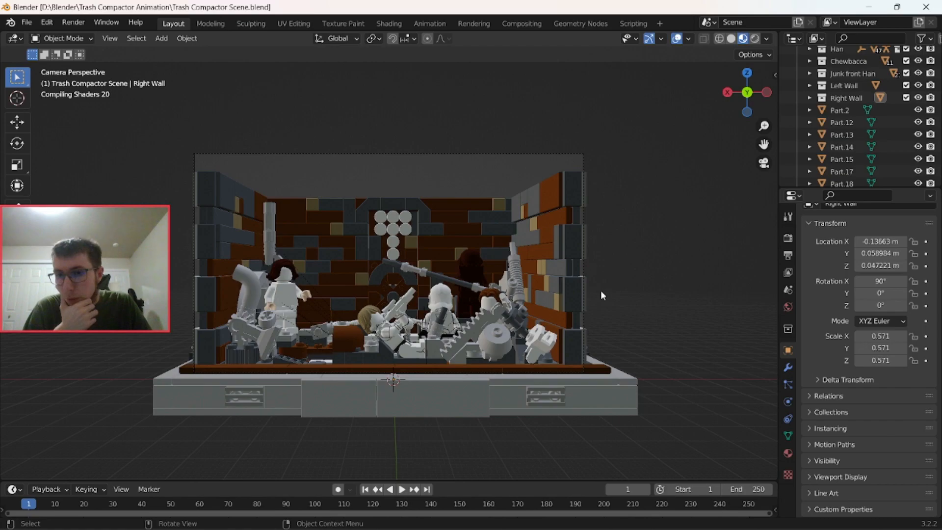
Collapse the Trash Compactor Scene collection and expand the Storm Trooper collection in the scene hierarchy
middle_drag(550, 282, 533, 344)
scroll(533, 343, up, 5)
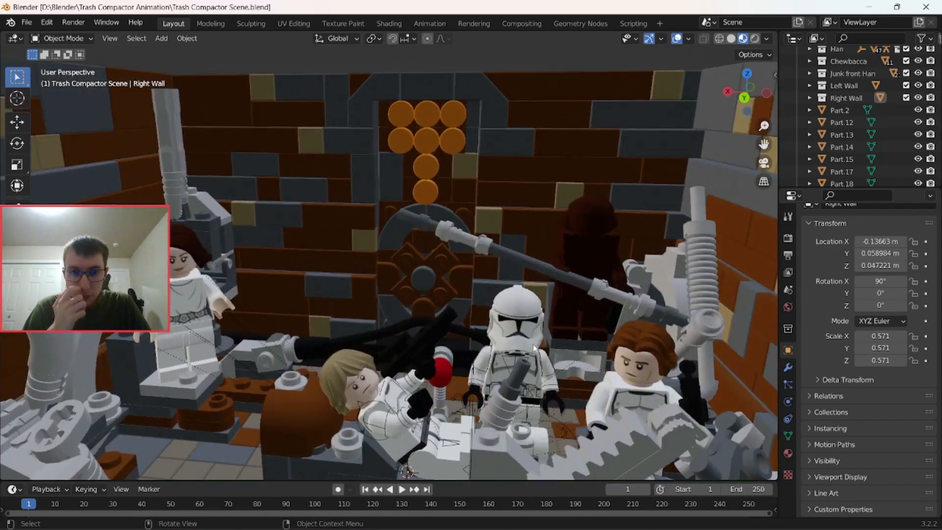
scroll(542, 365, up, 1)
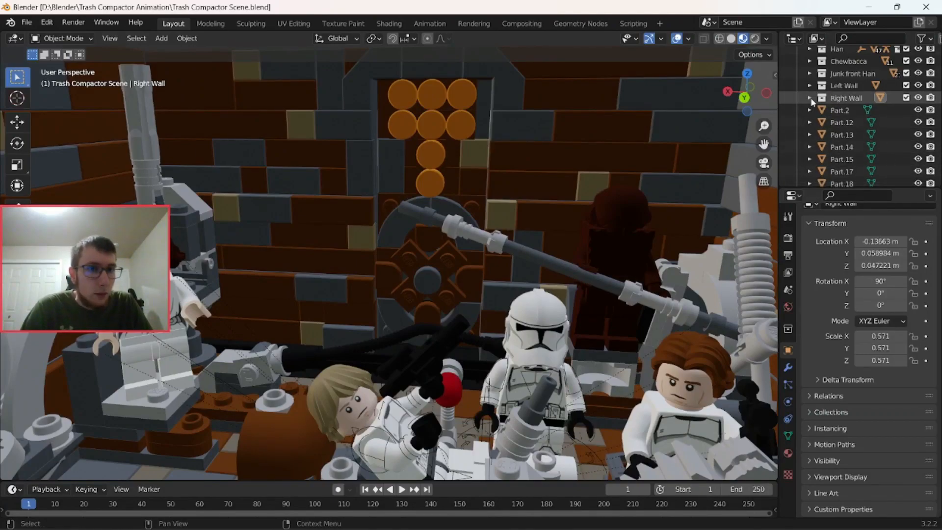
scroll(812, 100, up, 3)
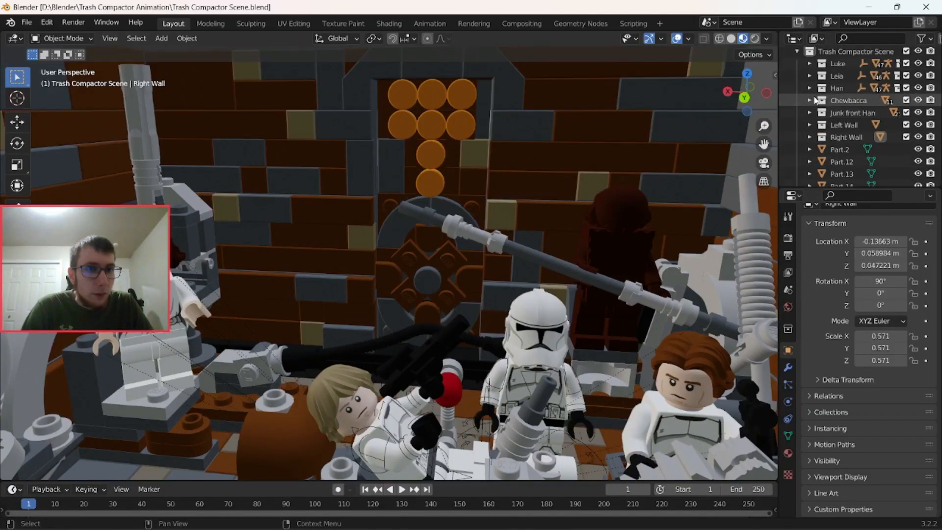
click(798, 52)
click(807, 92)
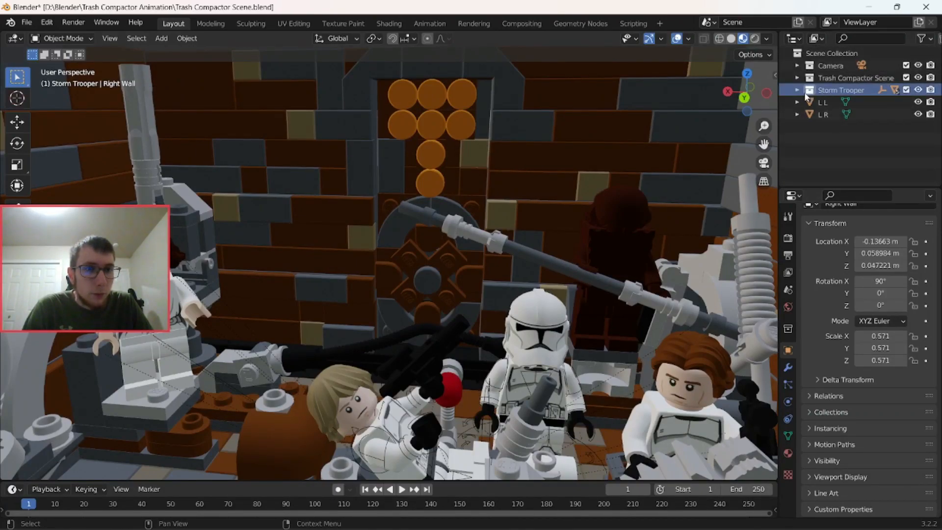
click(798, 90)
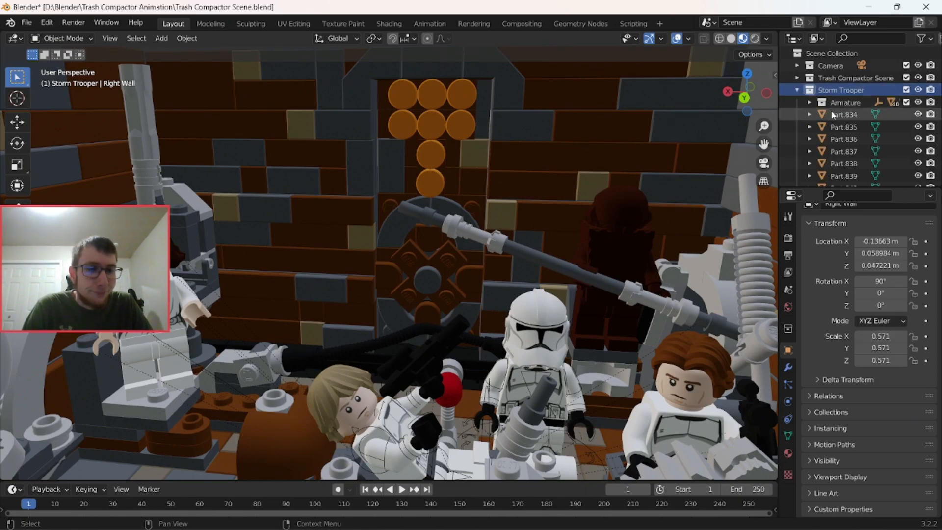
Unlink the Torso.png image from the base colour of the stormtrooper torso's material
click(518, 383)
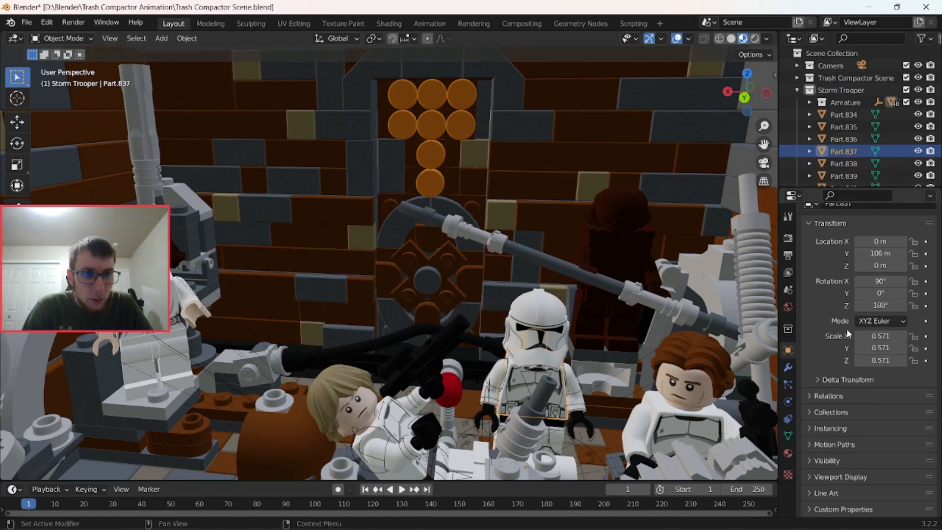
click(789, 453)
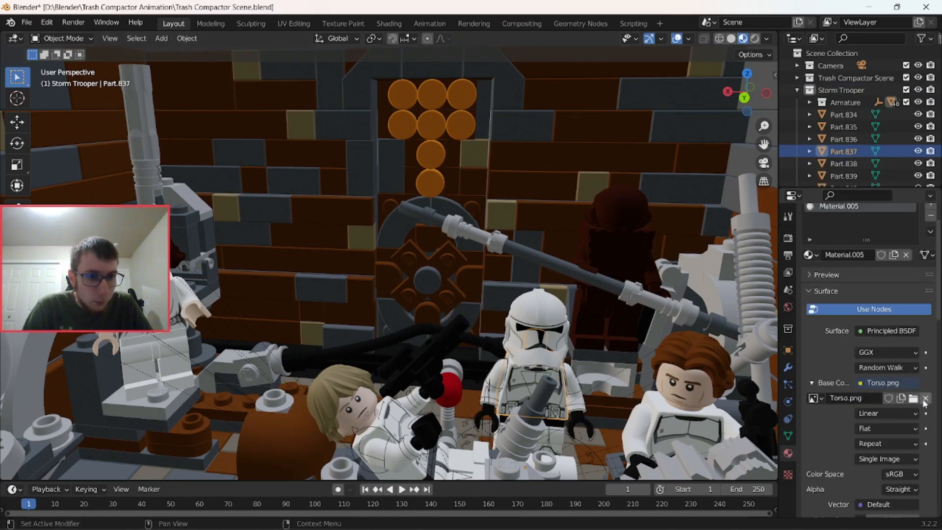
click(925, 399)
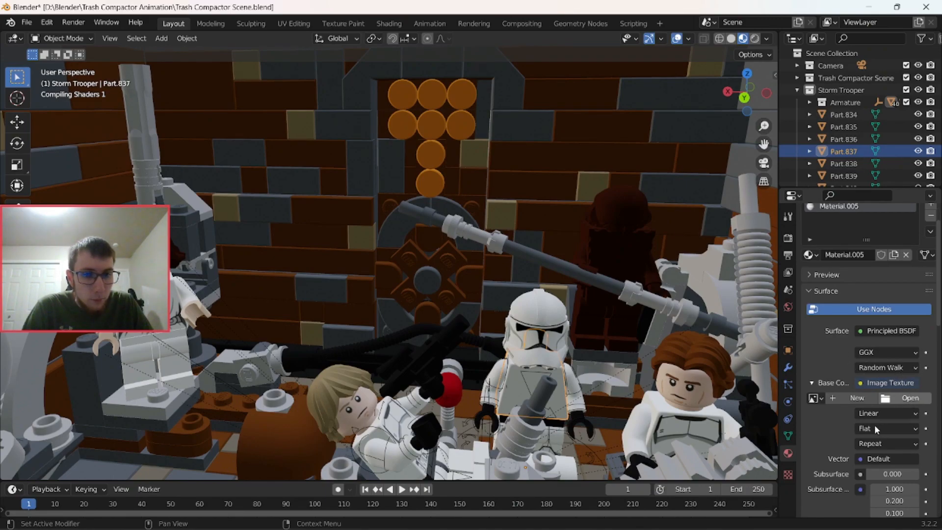
Load Torso - Copy.png from the Storm Trooper textures as the torso material's base colour image
click(907, 401)
double_click(269, 140)
click(273, 142)
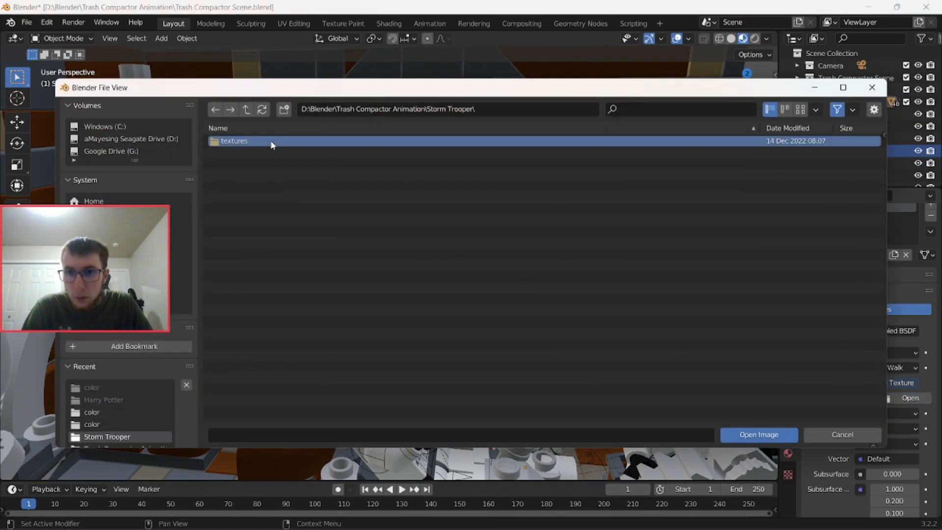
double_click(271, 142)
double_click(272, 141)
double_click(271, 142)
double_click(271, 141)
click(272, 142)
click(783, 435)
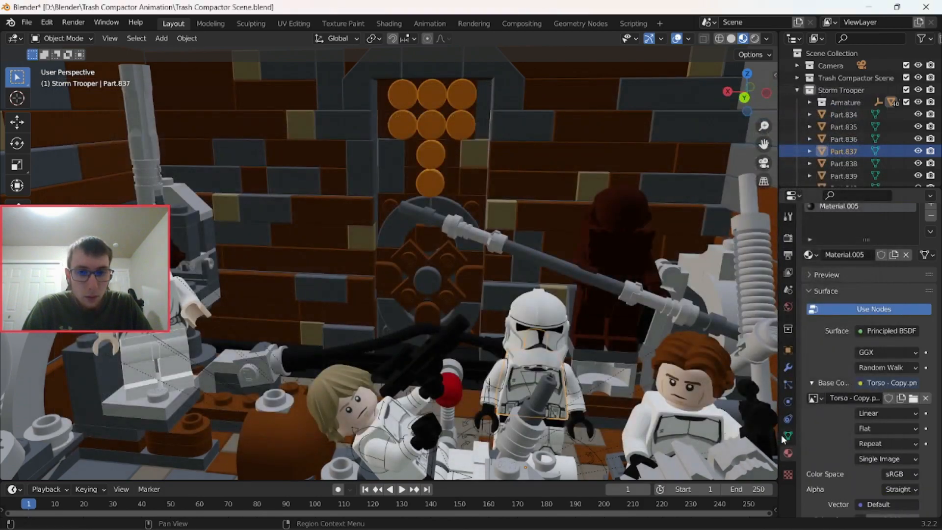
Deselect the torso and examine the stormtrooper's new chest texture from closer and wider views of the scene
middle_drag(673, 417, 630, 409)
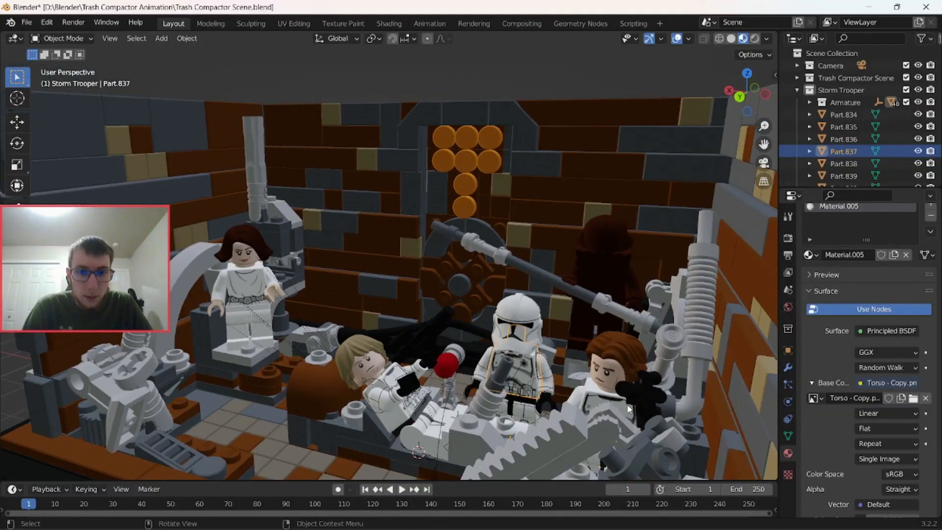
scroll(628, 408, down, 4)
click(685, 353)
scroll(535, 377, up, 5)
scroll(535, 378, up, 5)
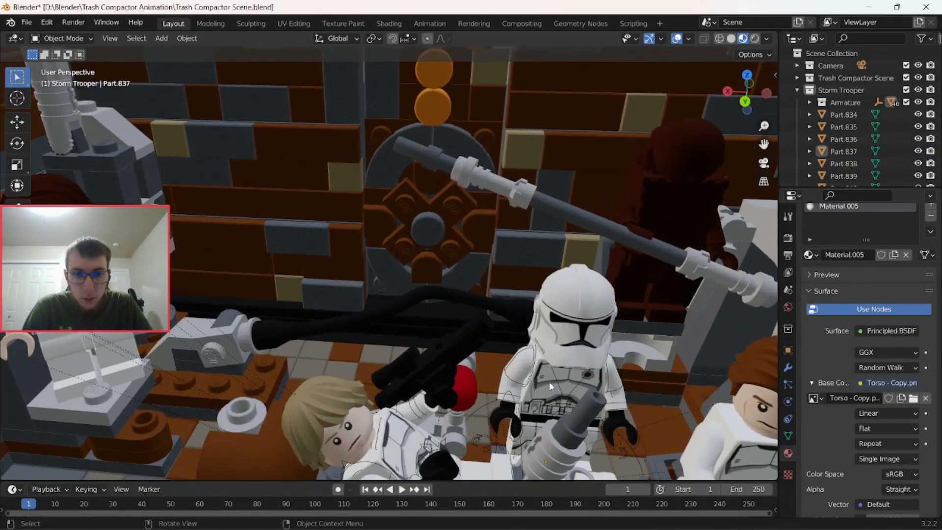
scroll(549, 381, down, 3)
scroll(549, 381, down, 2)
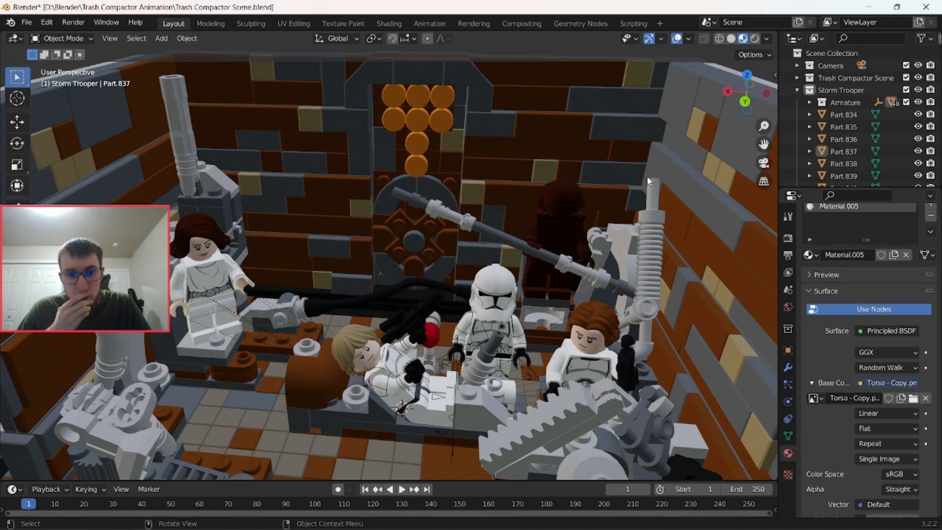
scroll(648, 181, down, 1)
scroll(647, 181, up, 1)
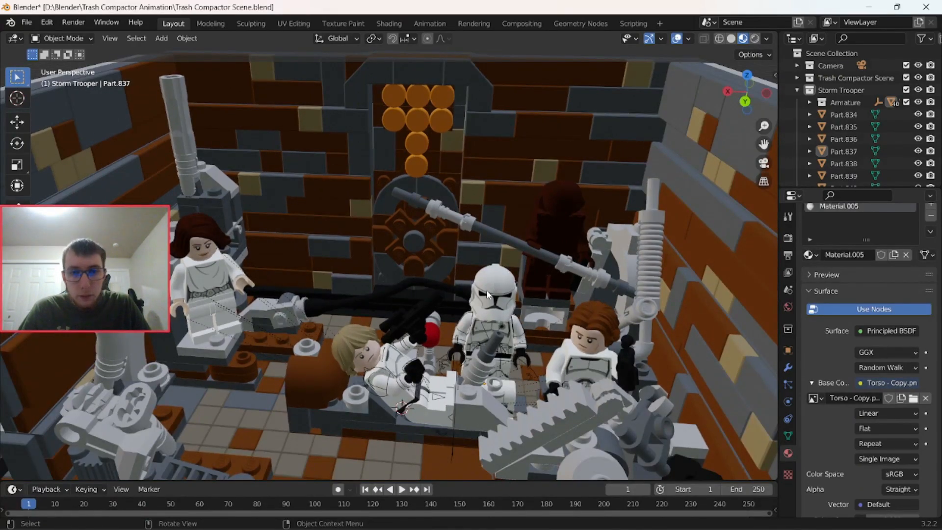
Raise the stormtrooper's rig along global Z until the whole figure is above the camera frame
click(445, 362)
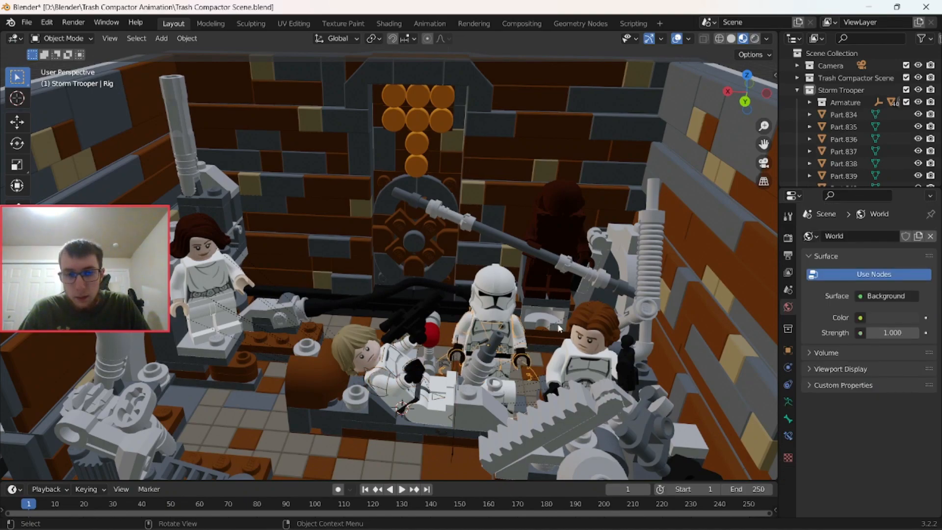
key(g)
key(z)
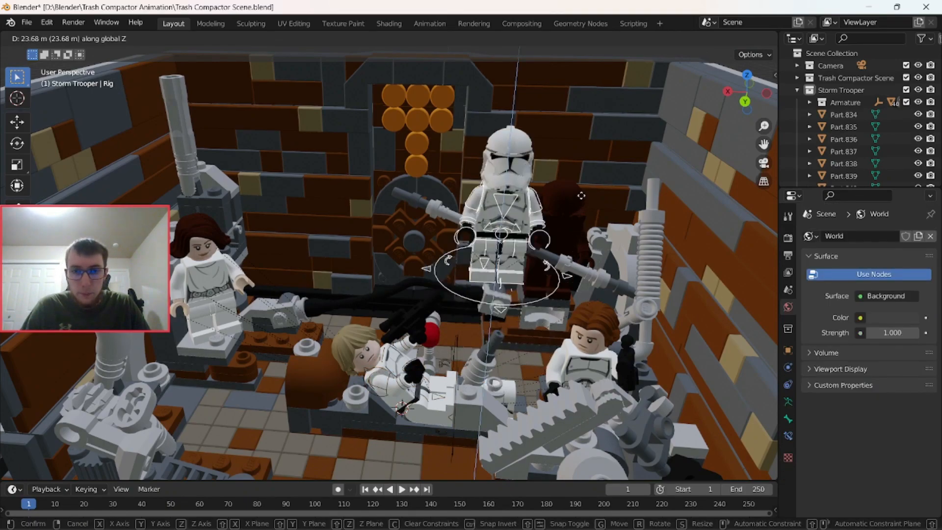
click(612, 253)
scroll(612, 254, down, 3)
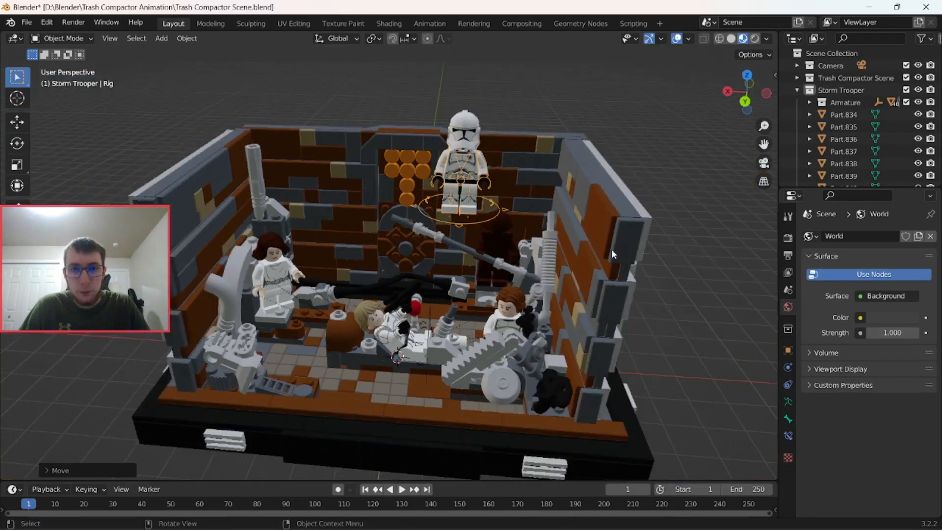
key(KP_0)
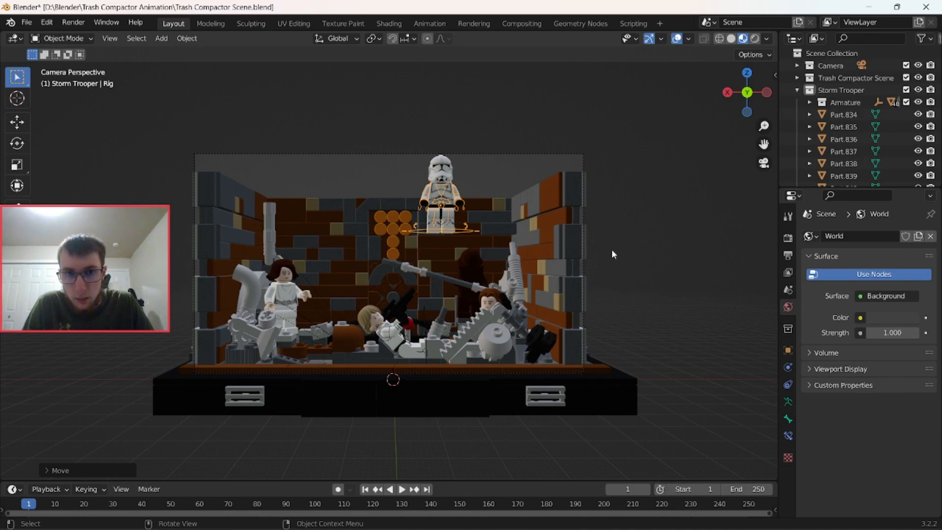
key(g)
key(z)
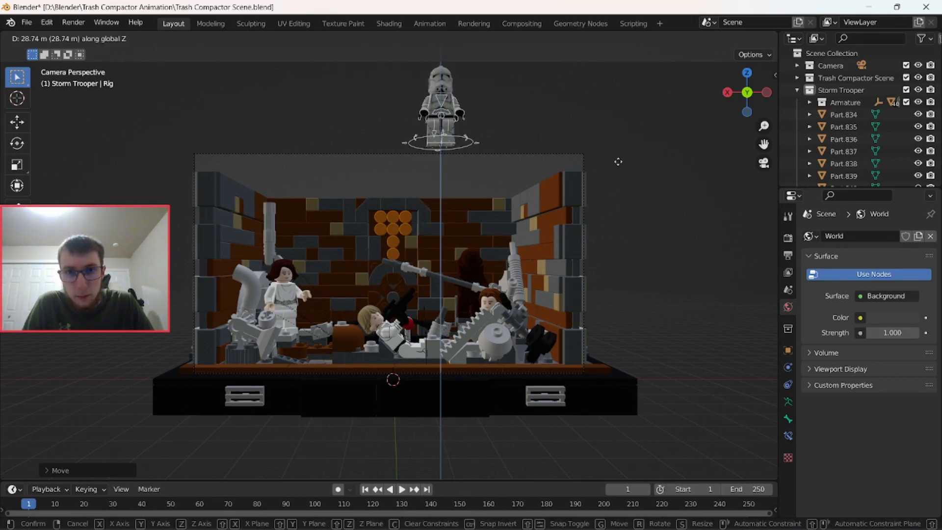
click(618, 162)
text(rz)
text(90)
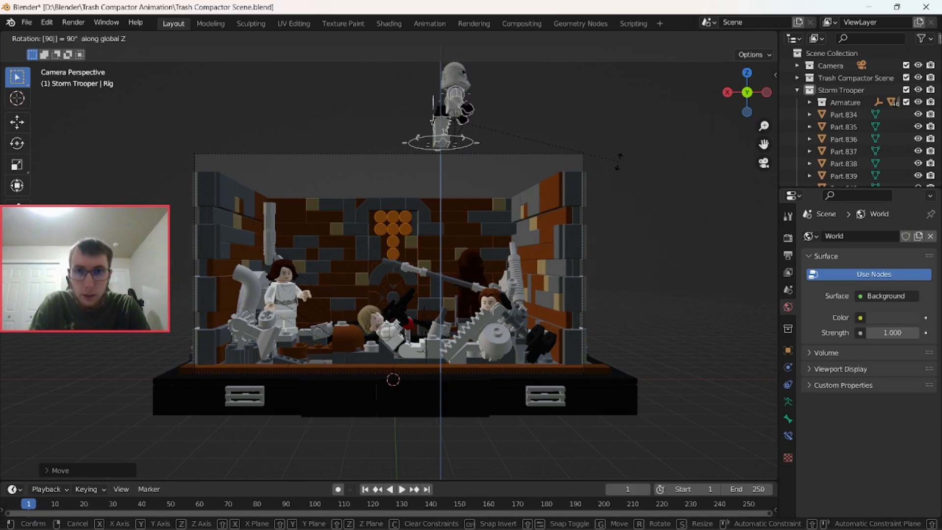
key(BackSpace)
key(BackSpace)
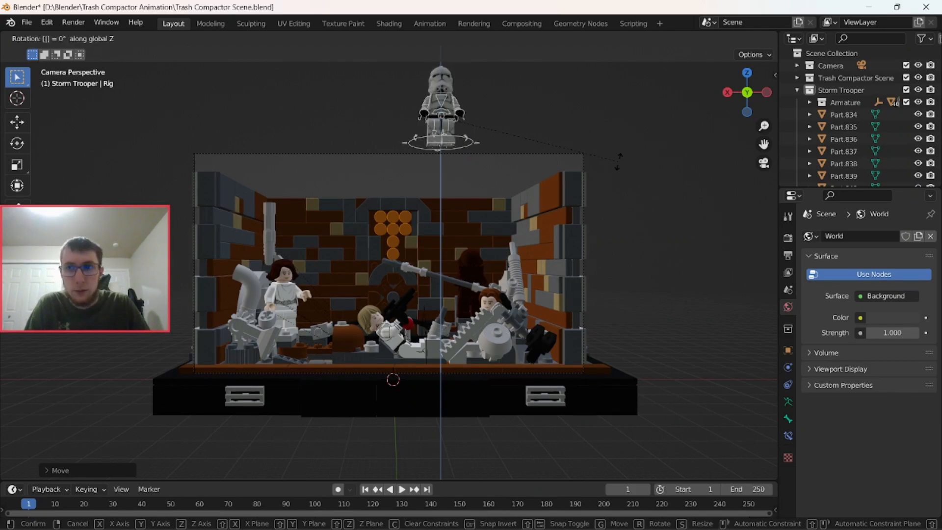
key(Escape)
In Pose Mode, rotate the stormtrooper rig's master bone -90° about global Z
click(92, 41)
click(61, 74)
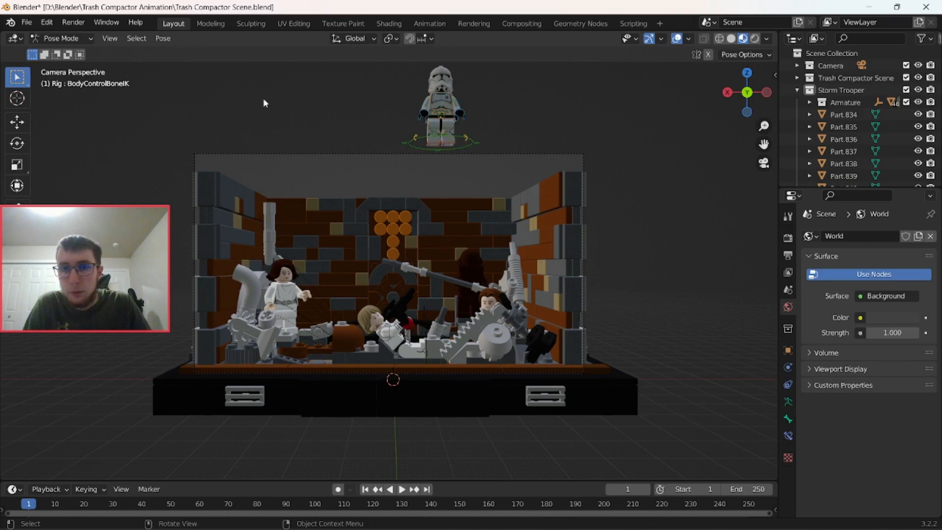
click(471, 140)
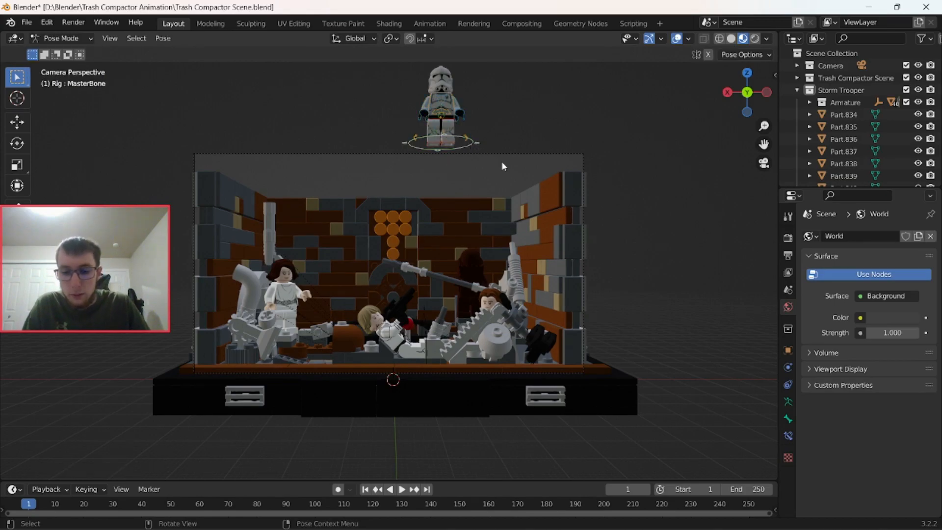
text(rz-90)
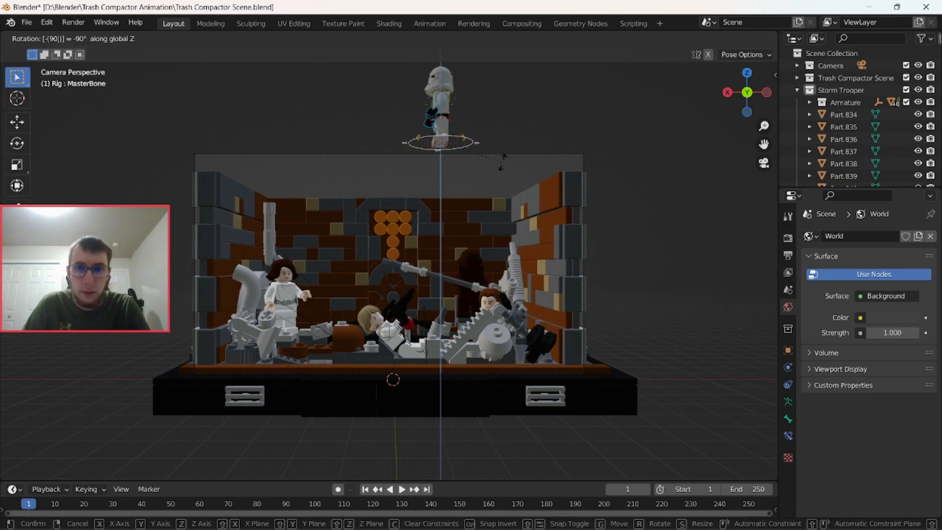
key(Return)
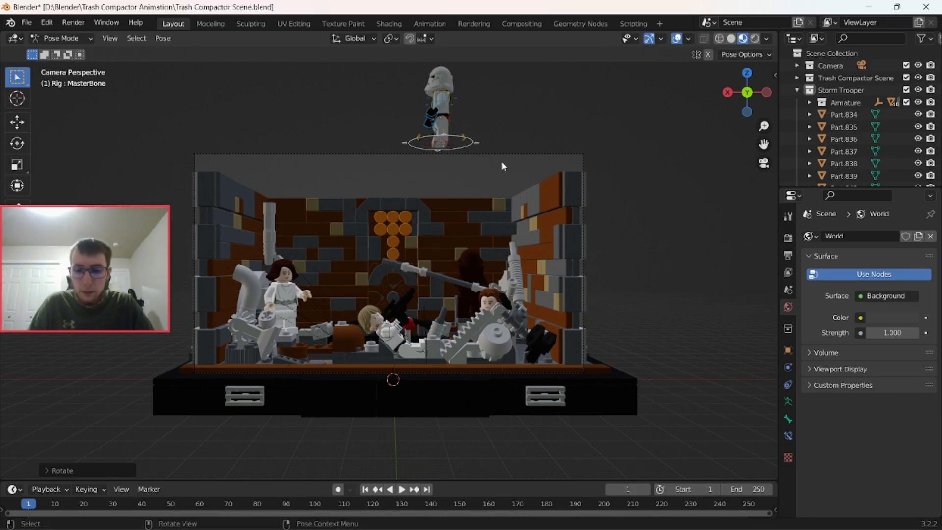
Shift the stormtrooper's master bone in the negative global X direction and raise it about 1.9 m along global Z
key(g)
key(x)
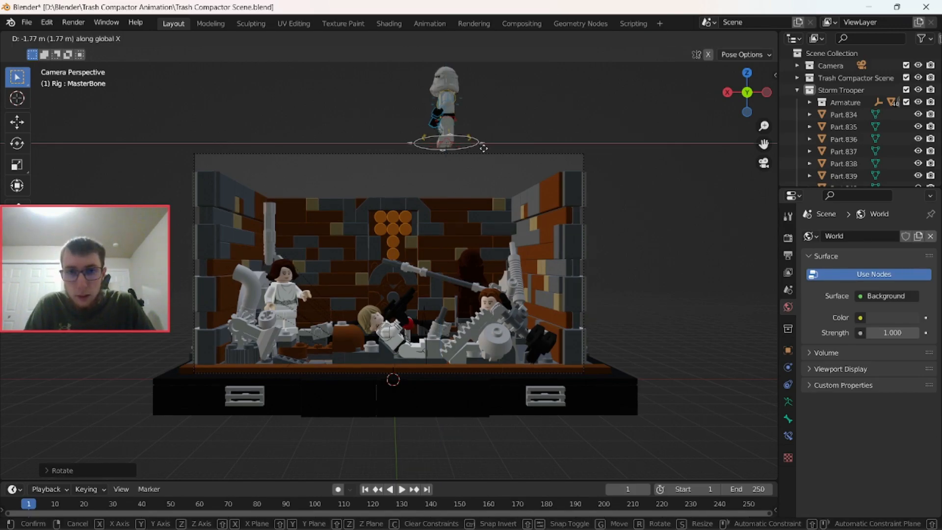
click(511, 156)
key(g)
key(z)
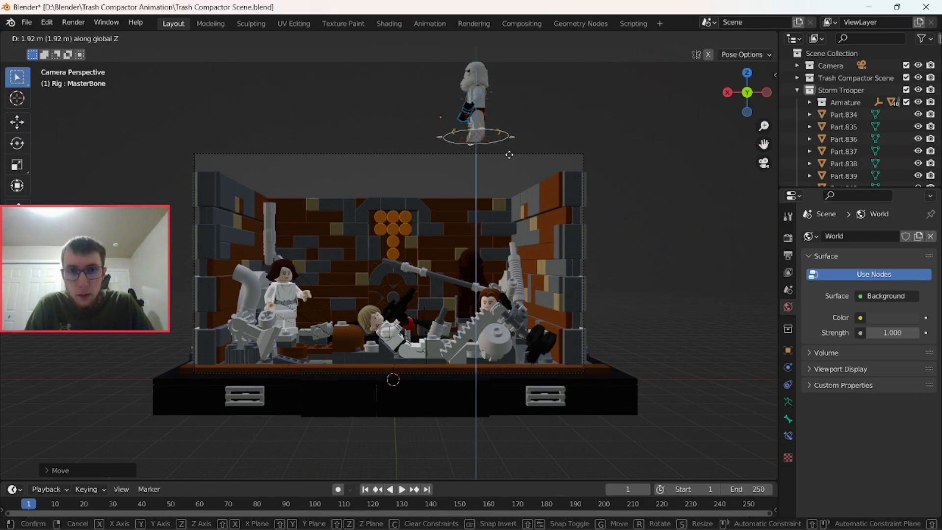
click(509, 156)
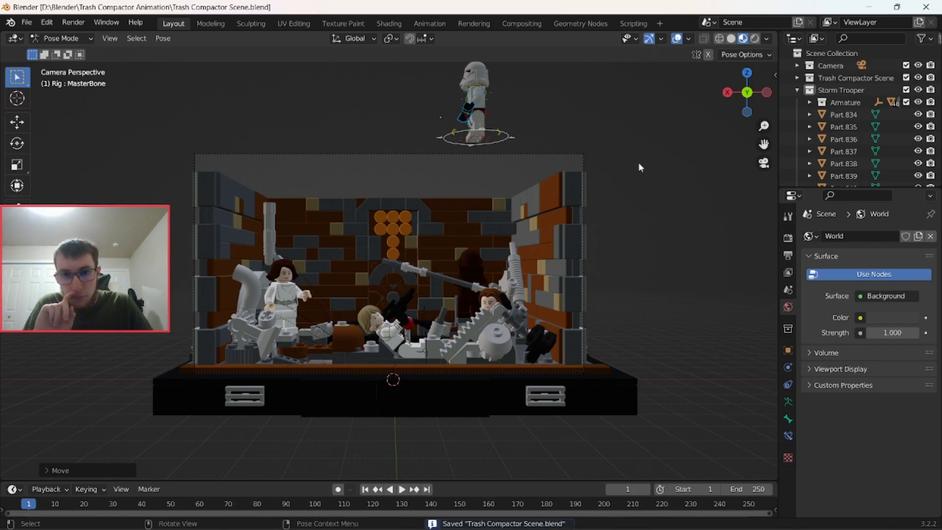
Return the stormtrooper's rig to Object Mode and make the timeline area taller
middle_drag(638, 163, 632, 198)
click(45, 39)
click(50, 22)
scroll(483, 334, up, 5)
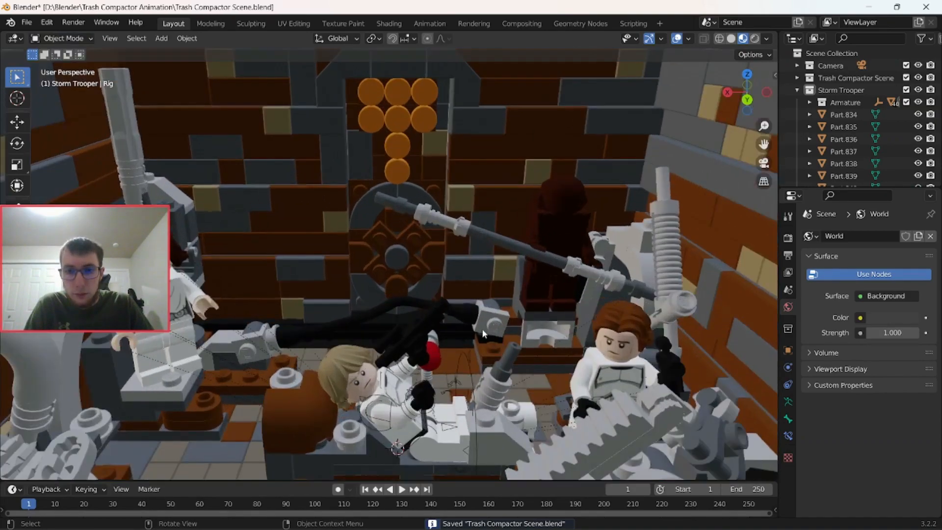
middle_drag(482, 329, 491, 338)
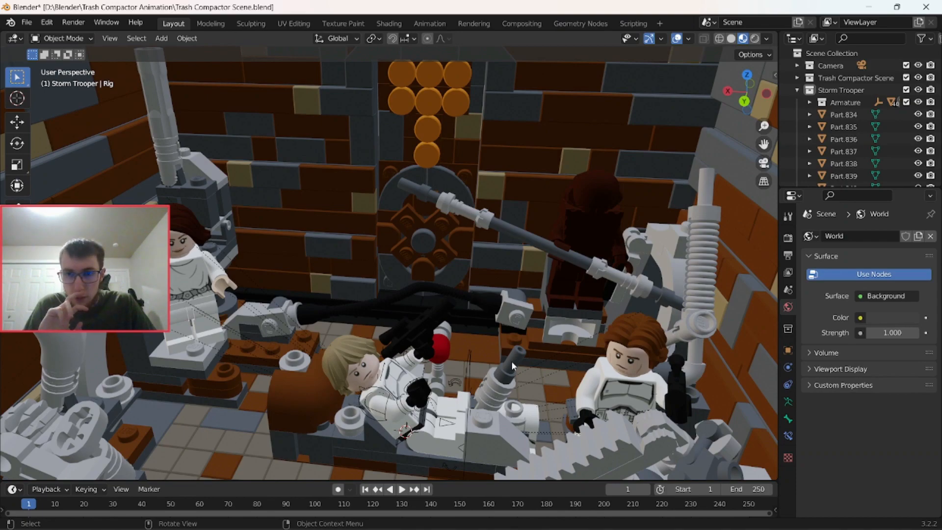
mouse_move(509, 383)
middle_down()
mouse_move(516, 364)
mouse_move(496, 393)
middle_up()
drag(455, 480, 463, 418)
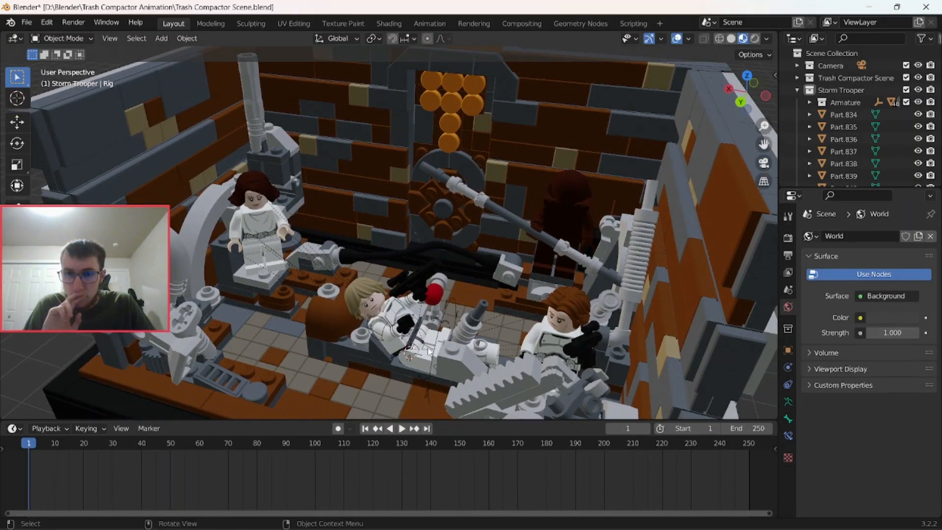
scroll(420, 316, up, 1)
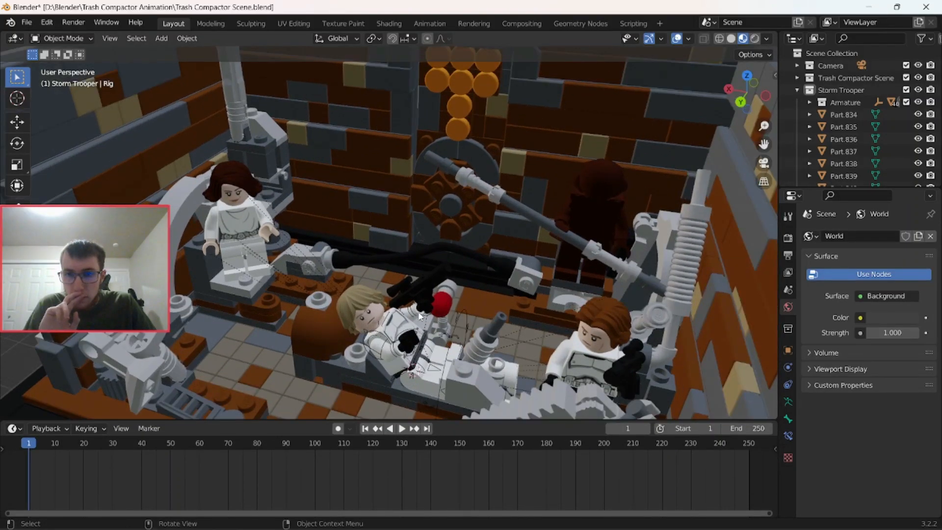
click(76, 39)
click(72, 80)
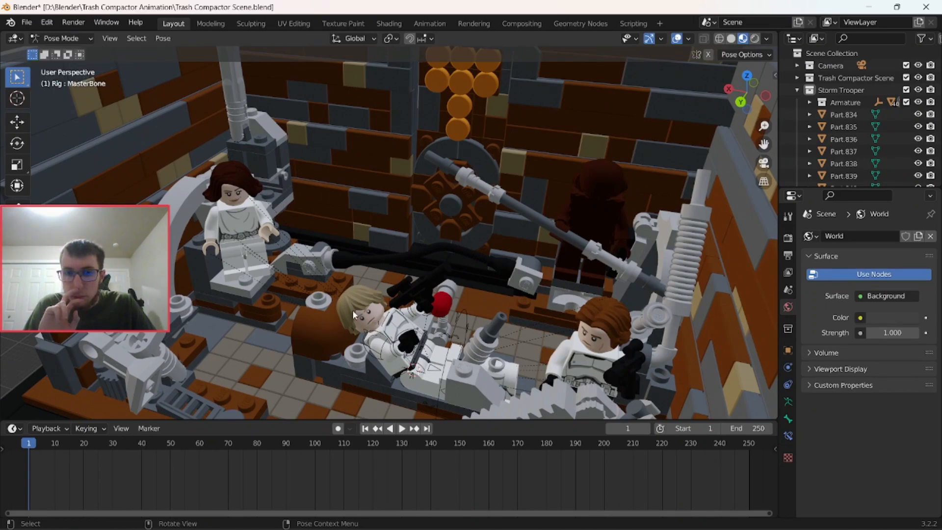
click(62, 38)
click(61, 52)
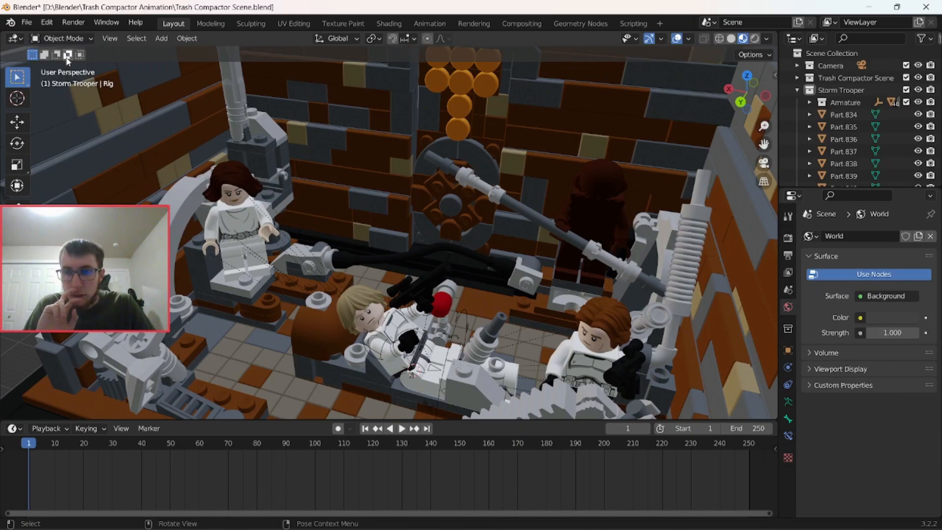
Select Luke's rig in the scene and put it in Pose Mode
click(378, 330)
click(372, 336)
click(372, 336)
click(62, 38)
click(72, 79)
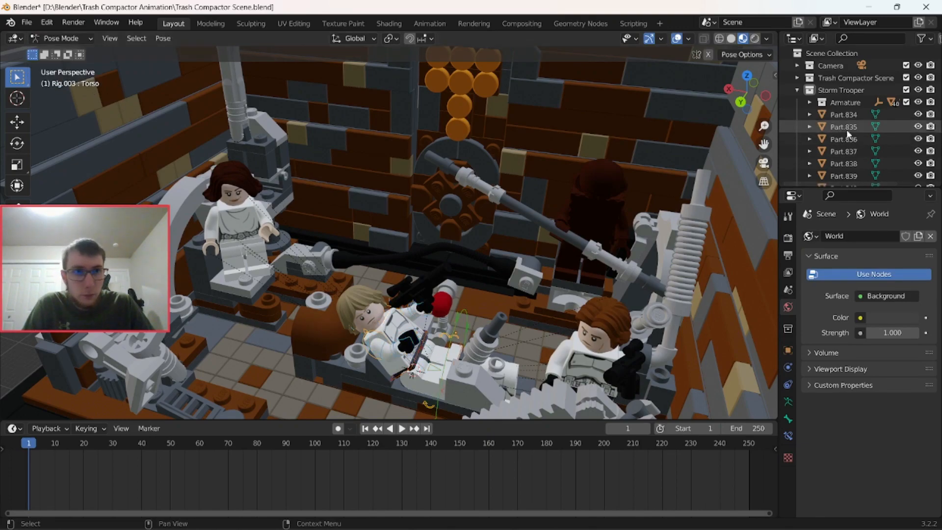
Collapse the Storm Trooper collection and expand the Trash Compactor Scene hierarchy down to Luke's Armature.003
scroll(832, 113, down, 2)
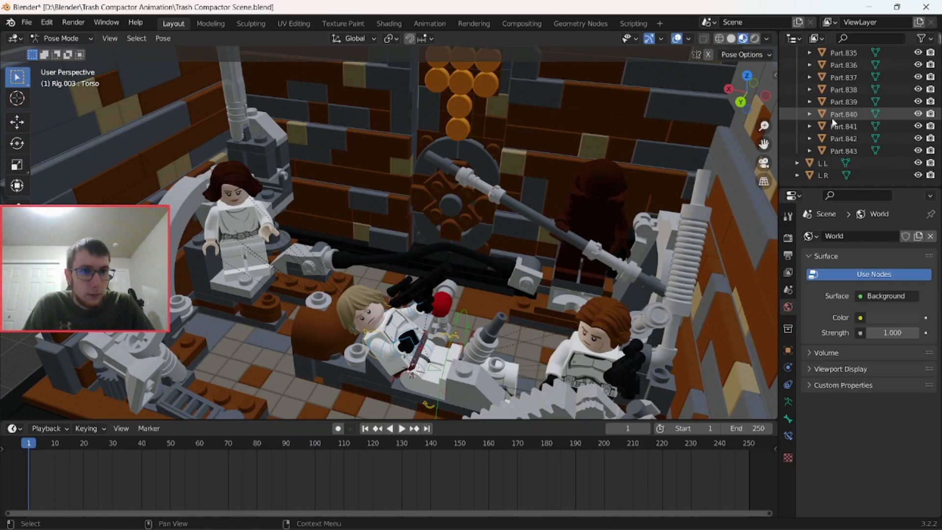
click(797, 75)
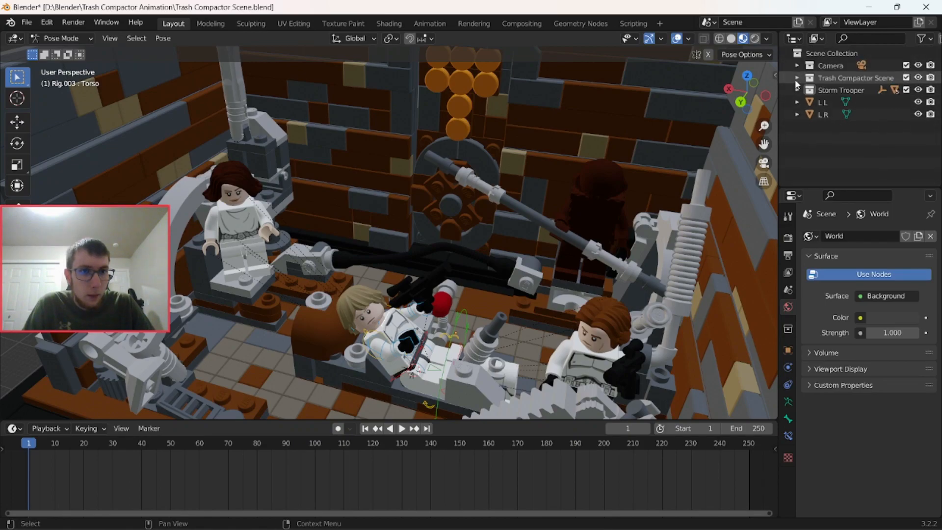
click(798, 76)
scroll(821, 116, down, 1)
scroll(821, 115, up, 2)
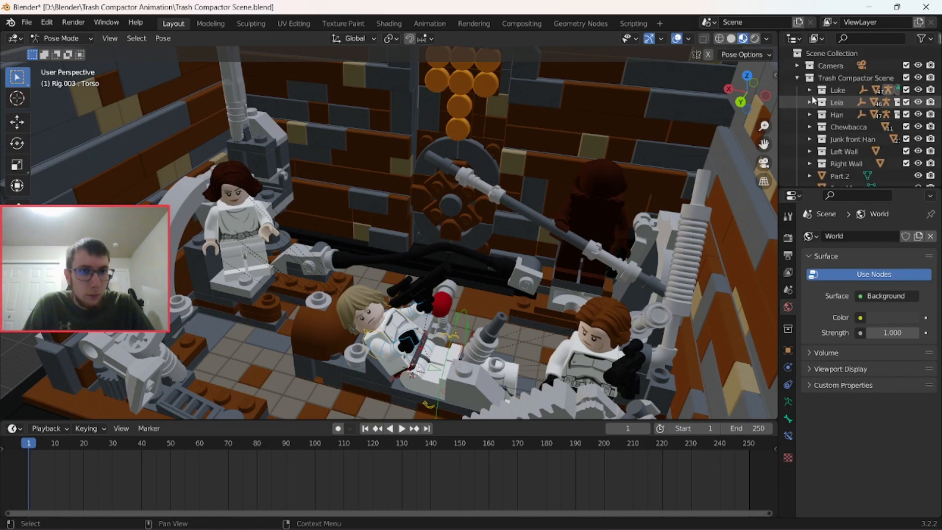
click(809, 90)
click(823, 102)
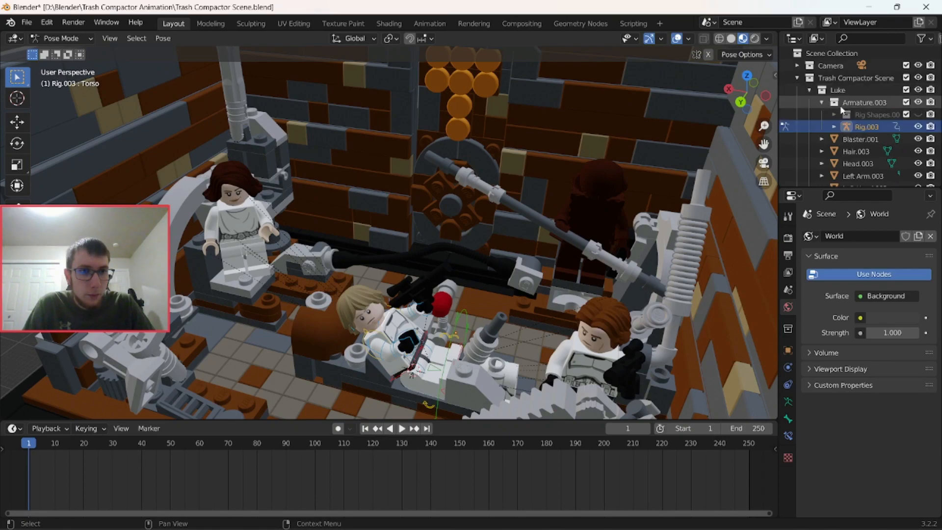
click(832, 126)
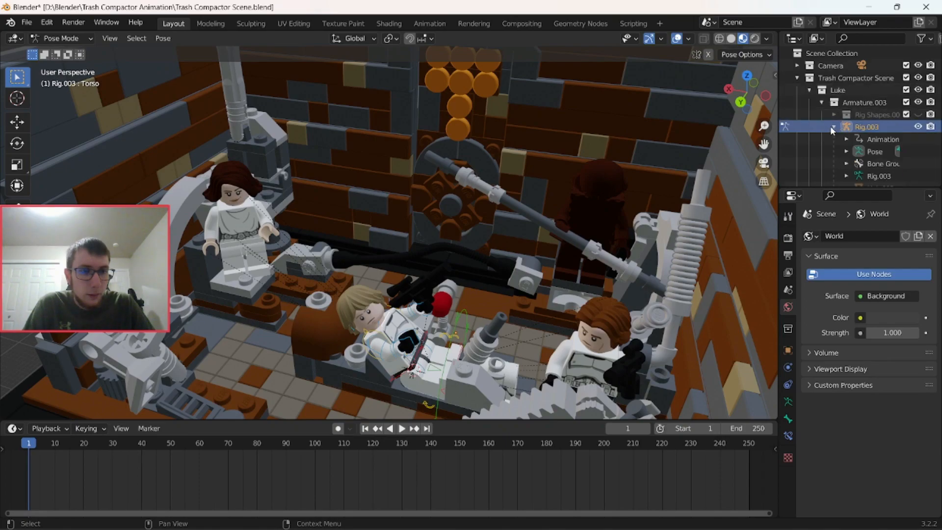
click(878, 176)
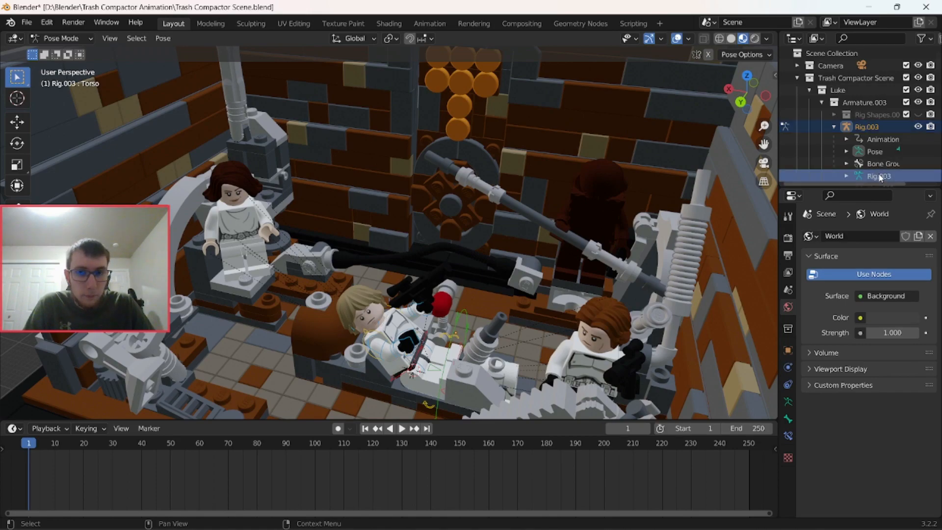
click(881, 139)
scroll(881, 156, down, 3)
click(834, 87)
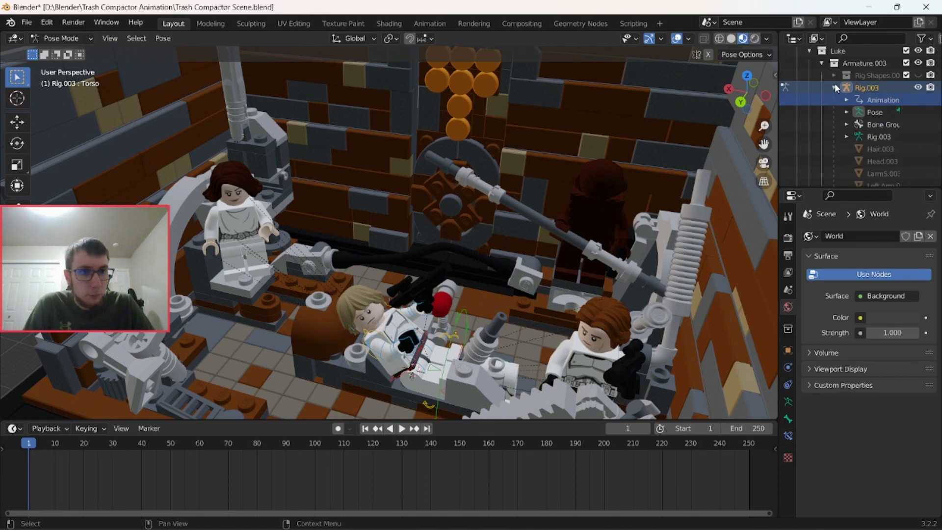
Insert a Whole Character keyframe for Luke's rig at frame 1
click(380, 335)
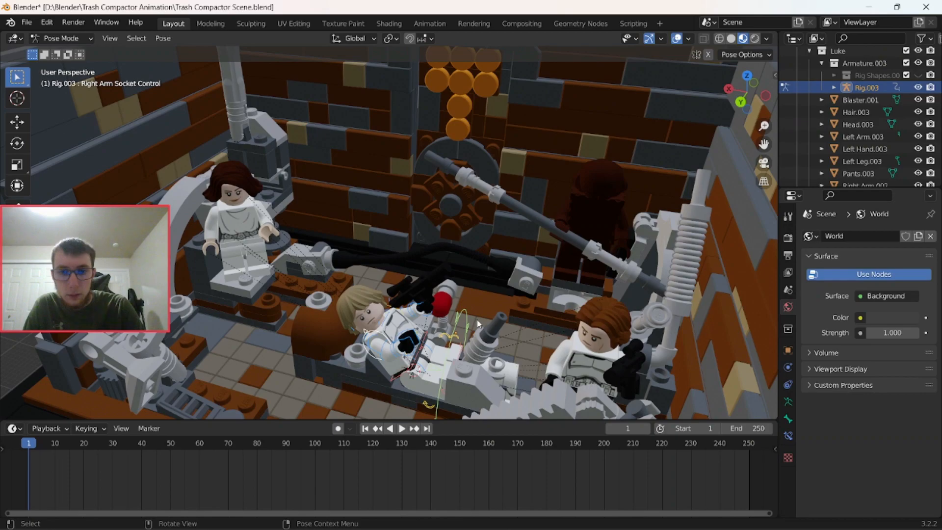
key(i)
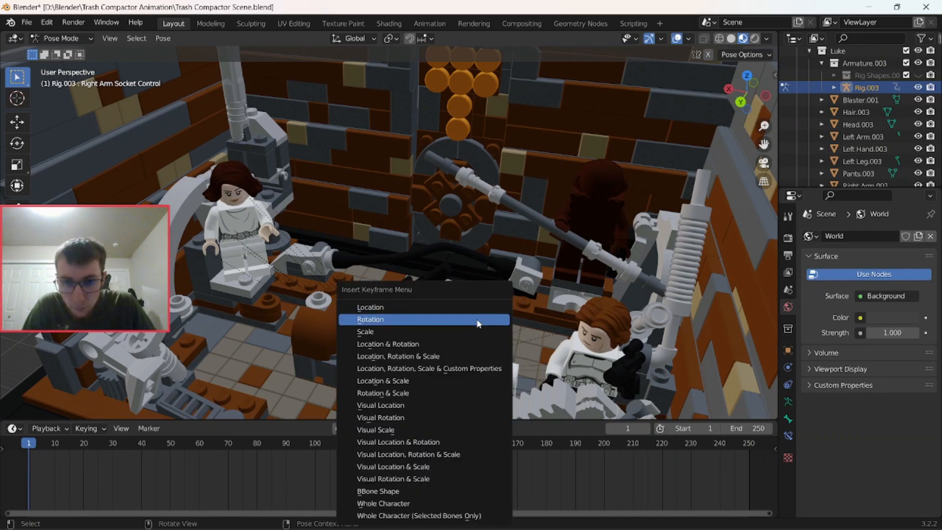
click(449, 504)
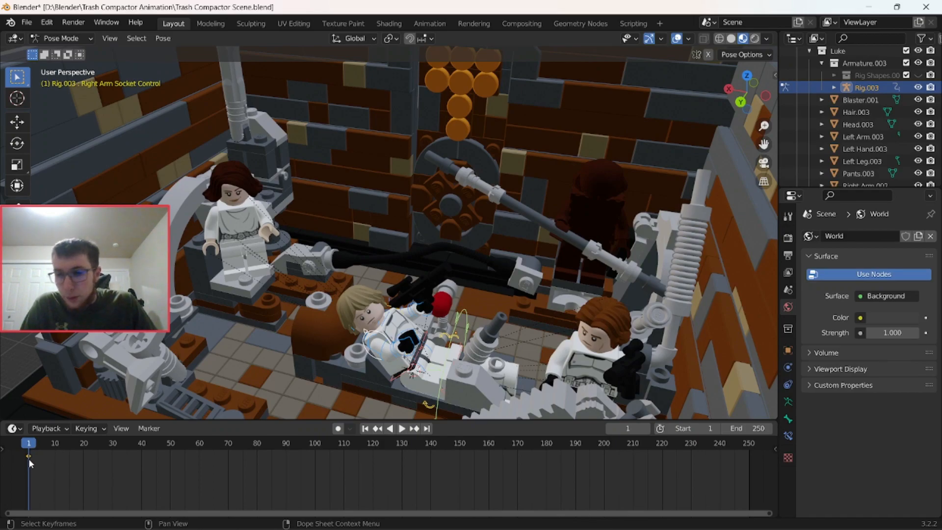
At frame 5, rotate Luke's head bone so that his face turns toward the blaster
drag(34, 446, 39, 446)
click(380, 320)
middle_drag(379, 320, 373, 277)
scroll(373, 277, up, 2)
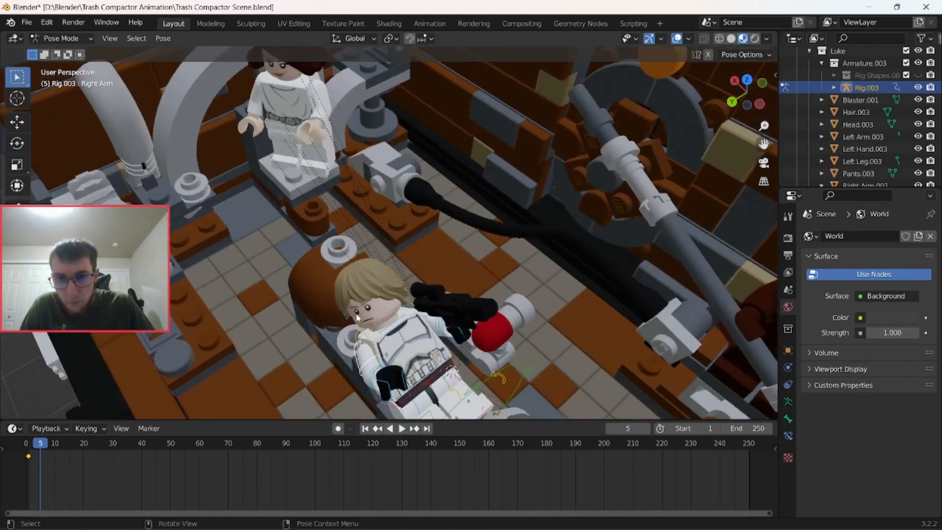
click(346, 313)
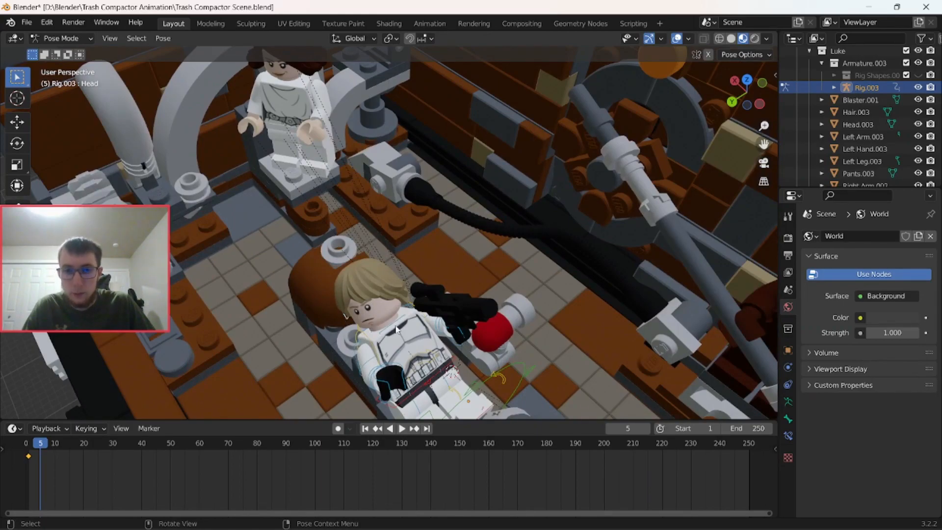
key(r)
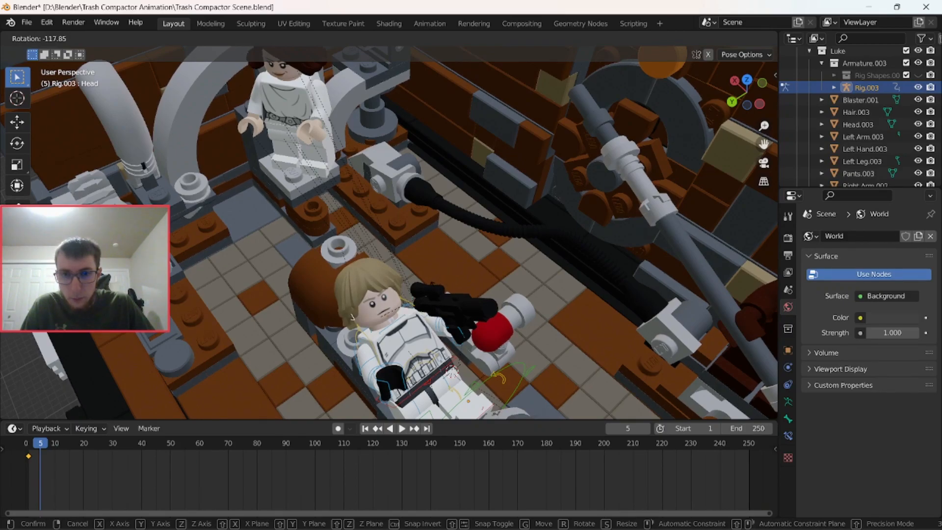
click(430, 294)
middle_drag(430, 293, 426, 290)
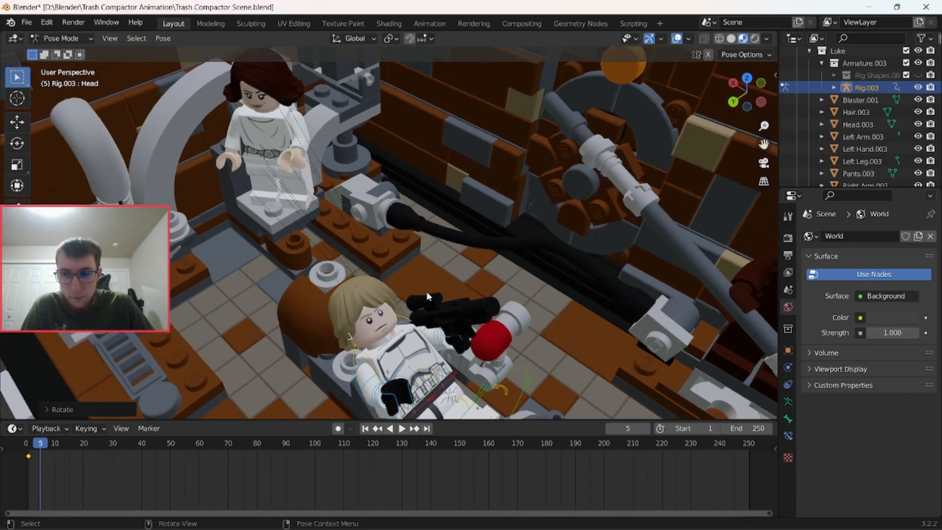
Insert a Rotation keyframe for Luke's turned head bone at frame 5
key(KP_0)
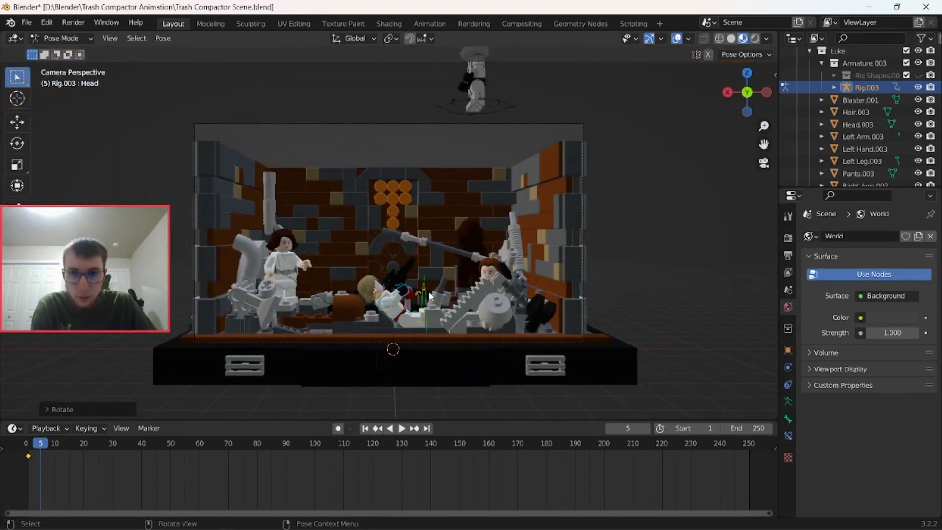
middle_drag(461, 283, 432, 310)
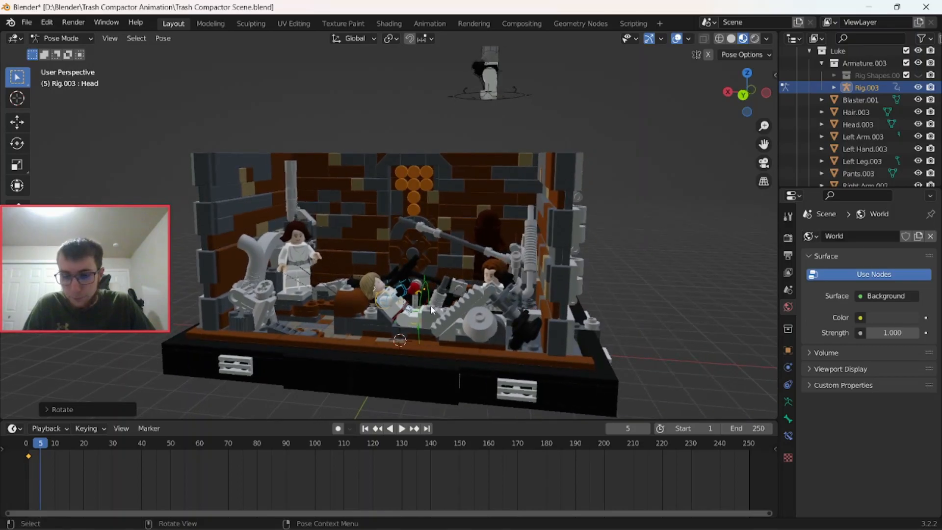
scroll(431, 309, up, 3)
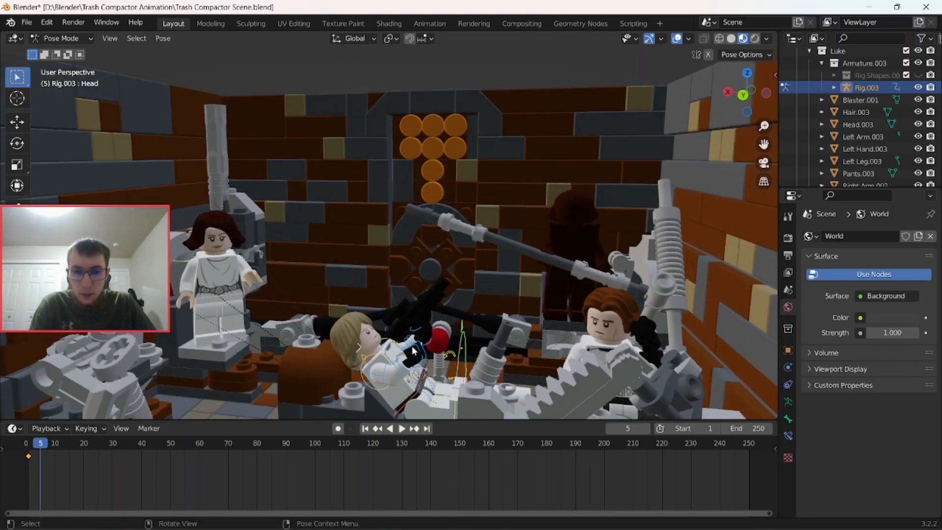
key(i)
right_click(519, 343)
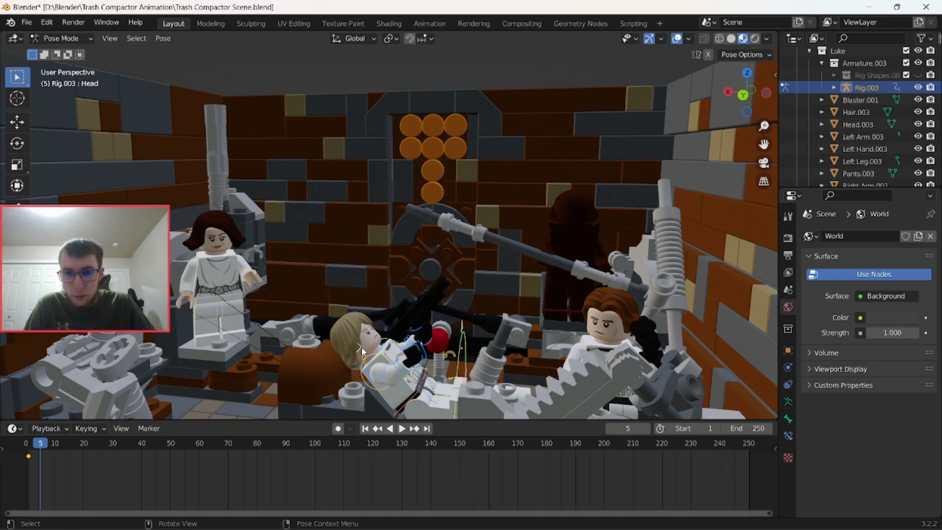
key(i)
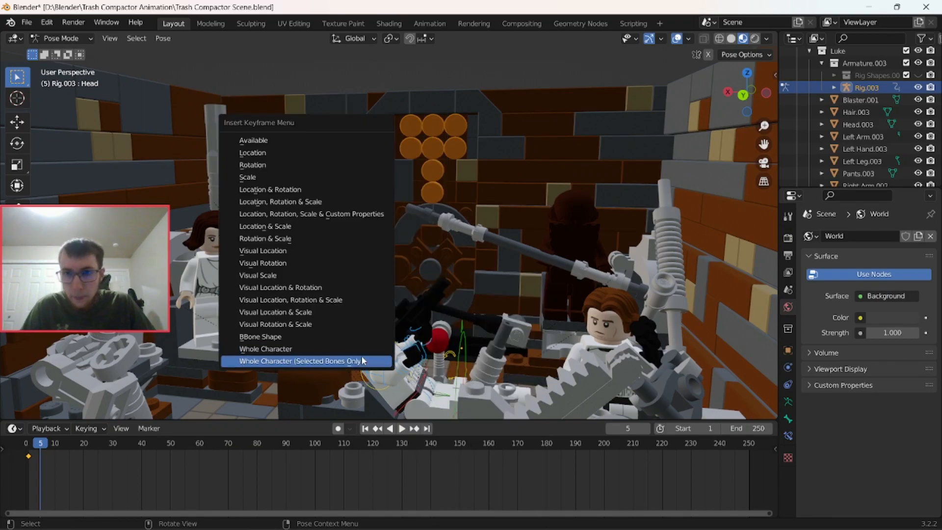
click(331, 190)
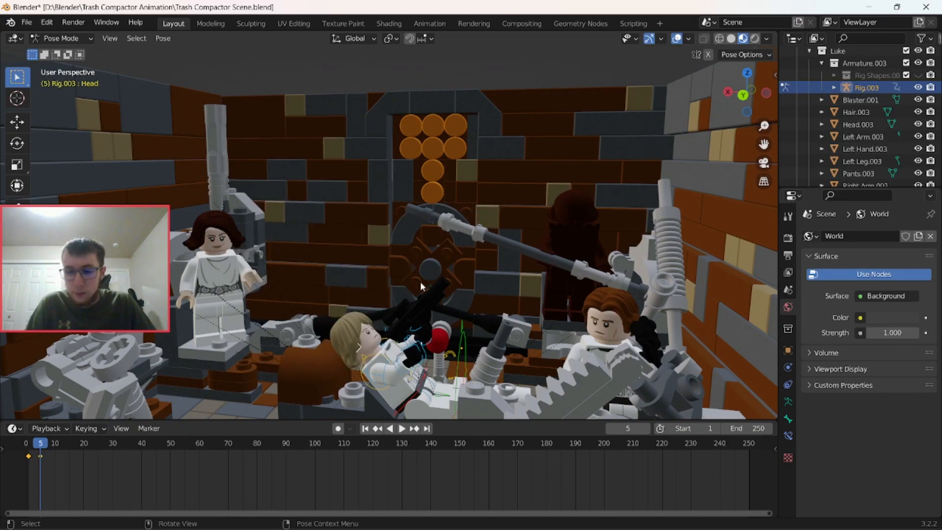
key(i)
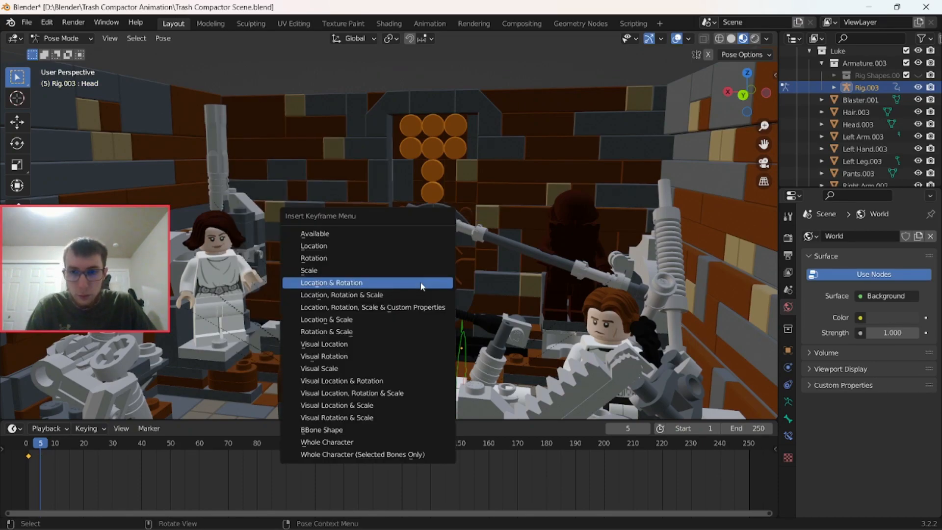
click(417, 258)
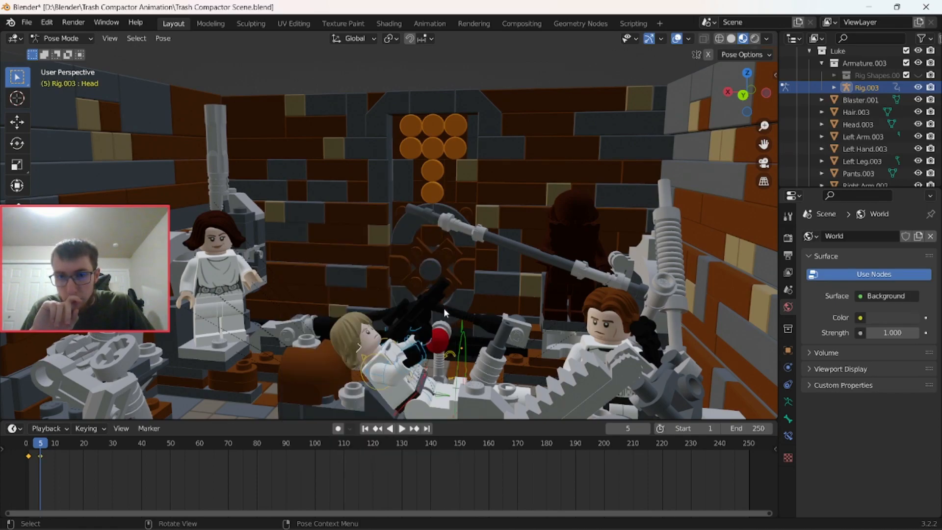
Play back Luke's head turn and move its keyframe from frame 5 to frame 10
click(367, 429)
click(402, 429)
click(400, 430)
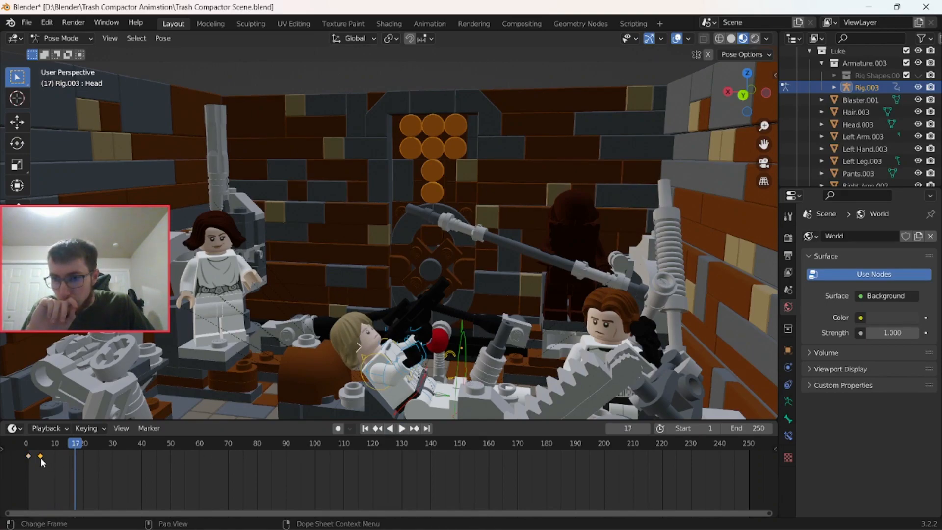
drag(40, 458, 2, 454)
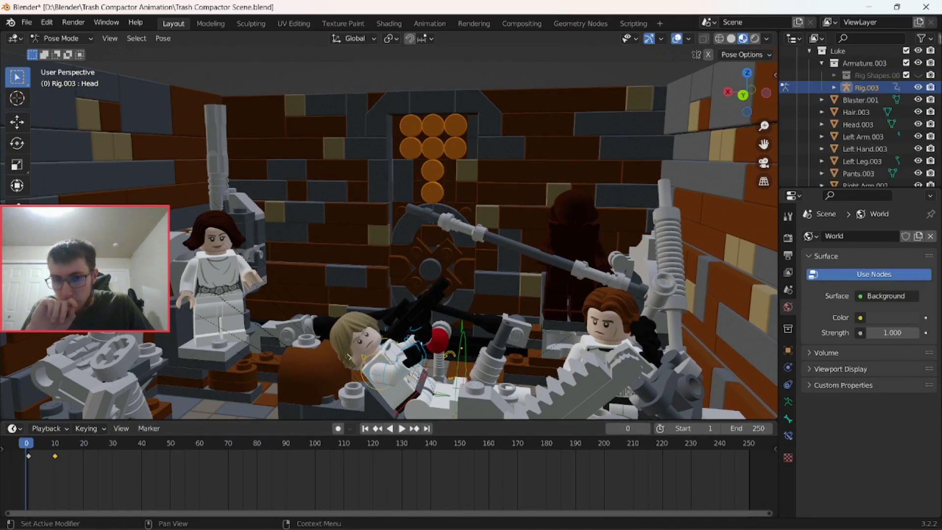
Preview the retimed head turn, also playing it from frame 1 through the camera
click(402, 429)
click(403, 429)
click(368, 430)
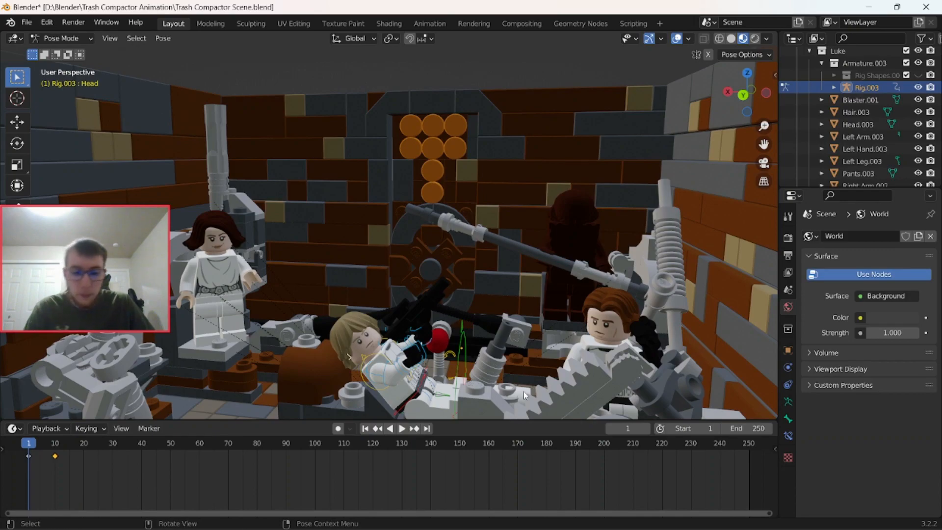
key(KP_0)
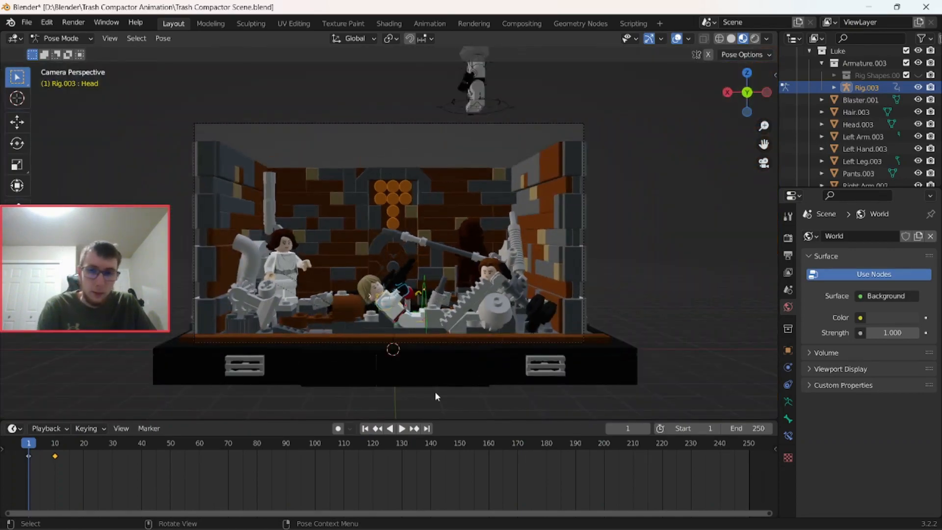
click(401, 429)
click(399, 429)
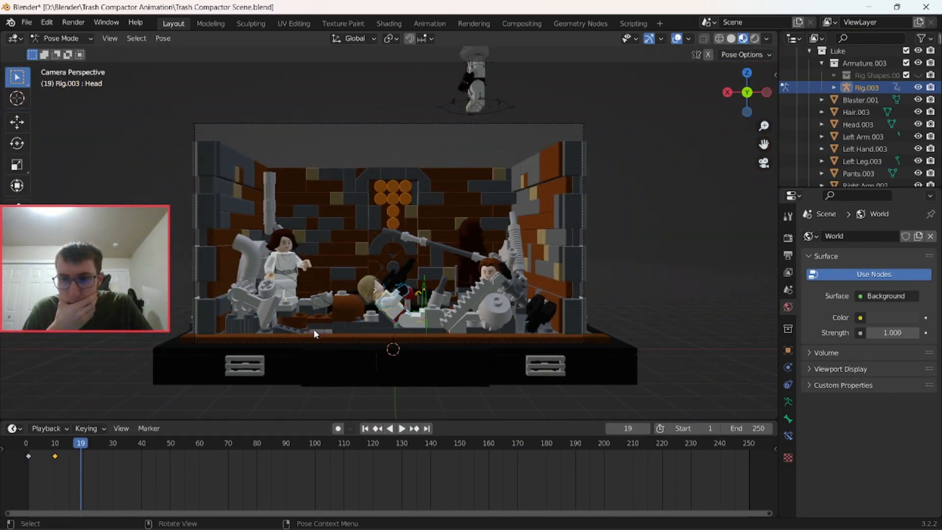
Go to frame 20 and select Luke's left arm bone
click(84, 446)
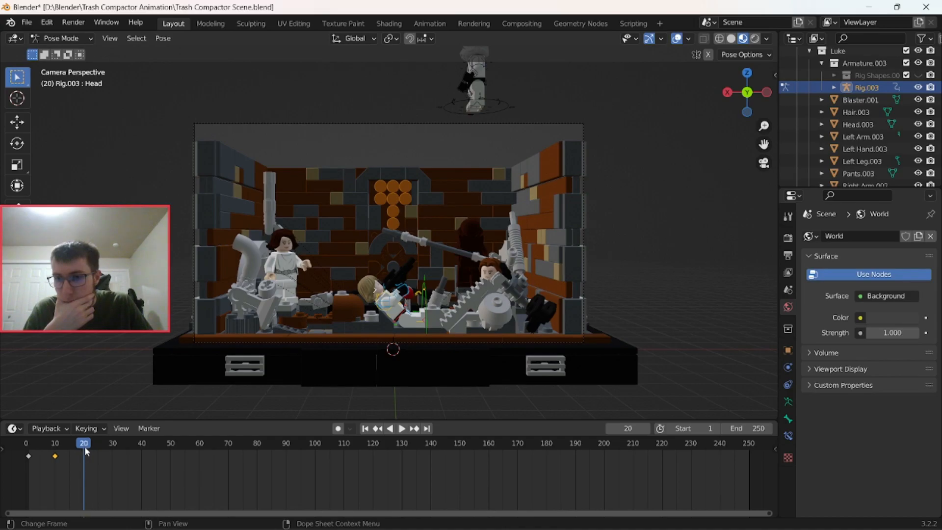
middle_drag(474, 236, 444, 259)
scroll(443, 260, up, 5)
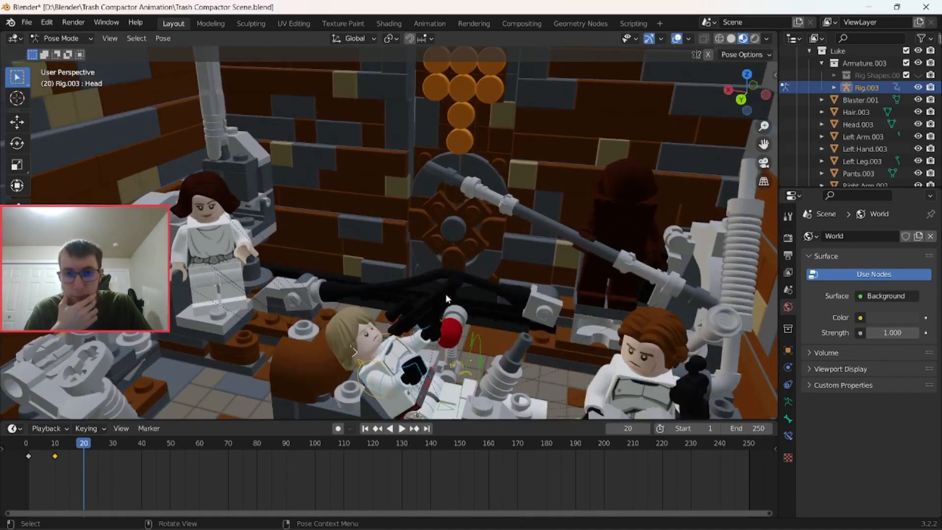
key(KP_0)
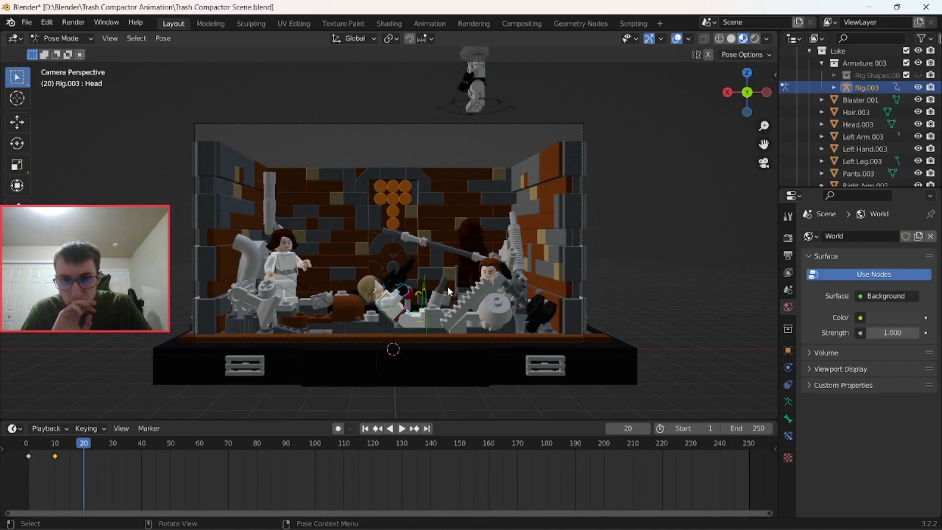
middle_drag(467, 272, 457, 260)
scroll(451, 248, up, 5)
middle_drag(431, 293, 228, 349)
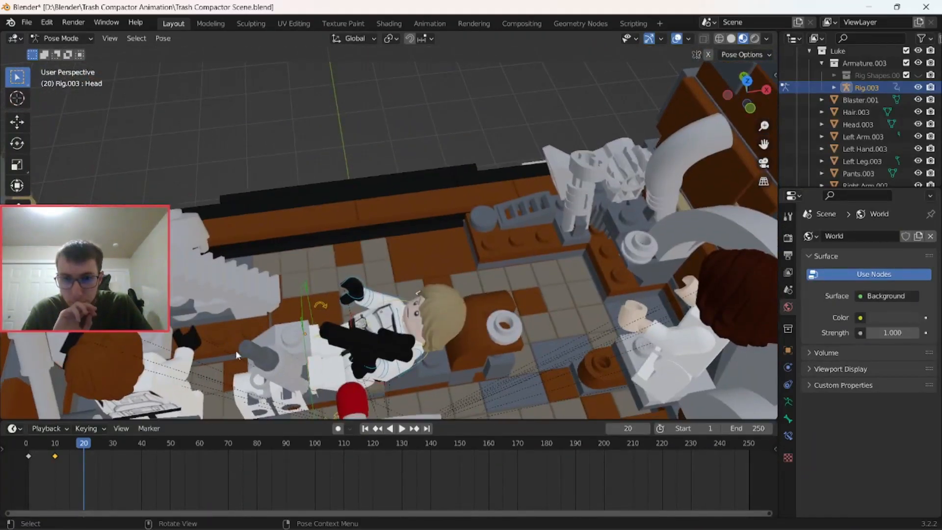
click(423, 363)
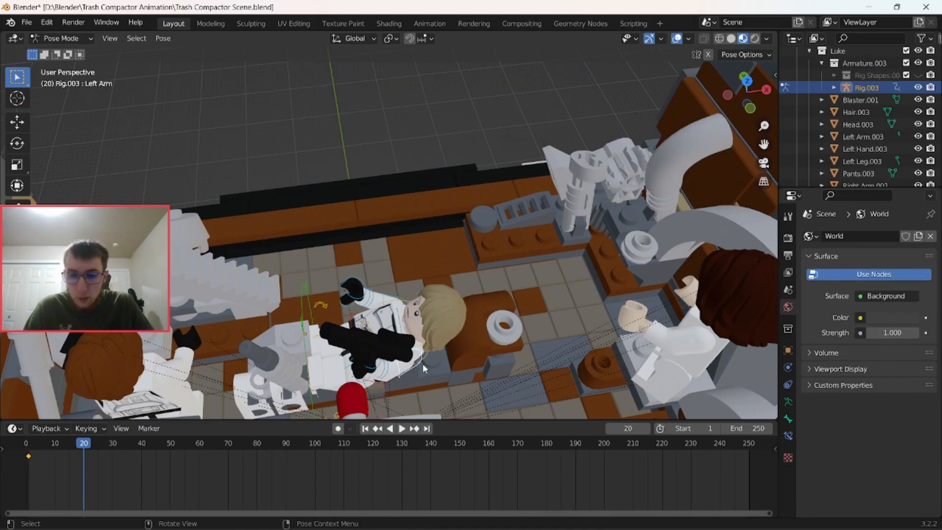
Try to rotate Luke's left arm bone around the global Y axis
key(t)
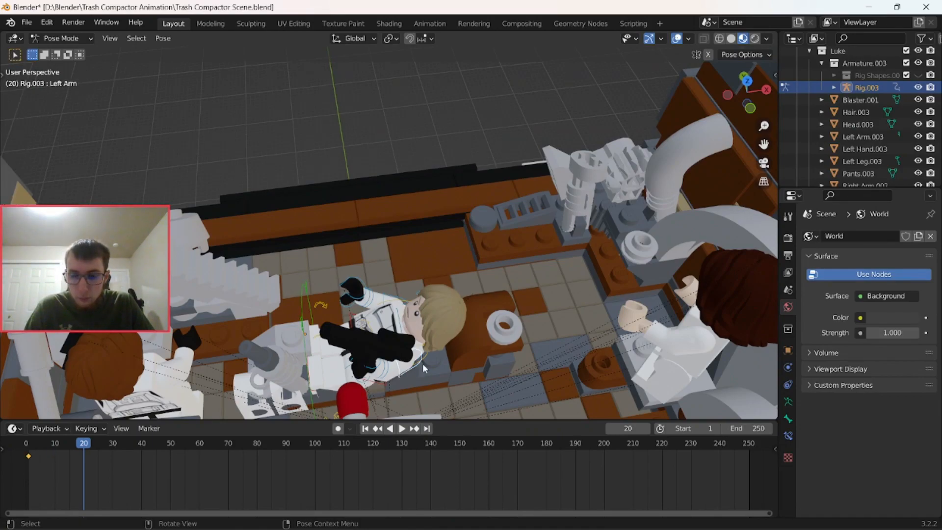
key(t)
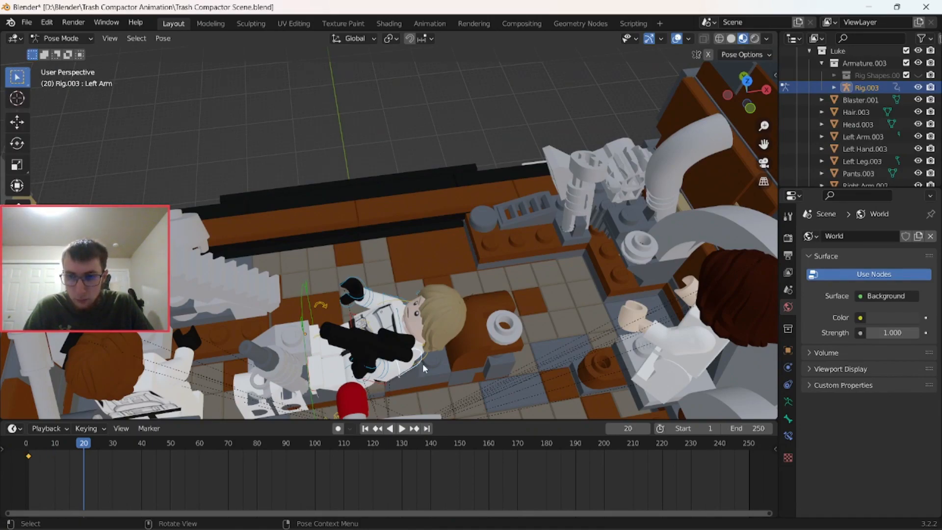
key(r)
key(x)
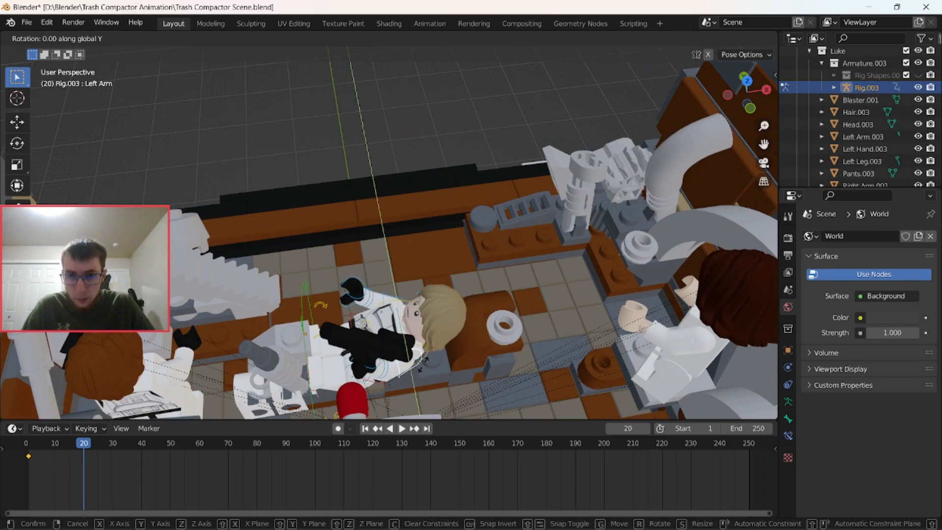
click(413, 365)
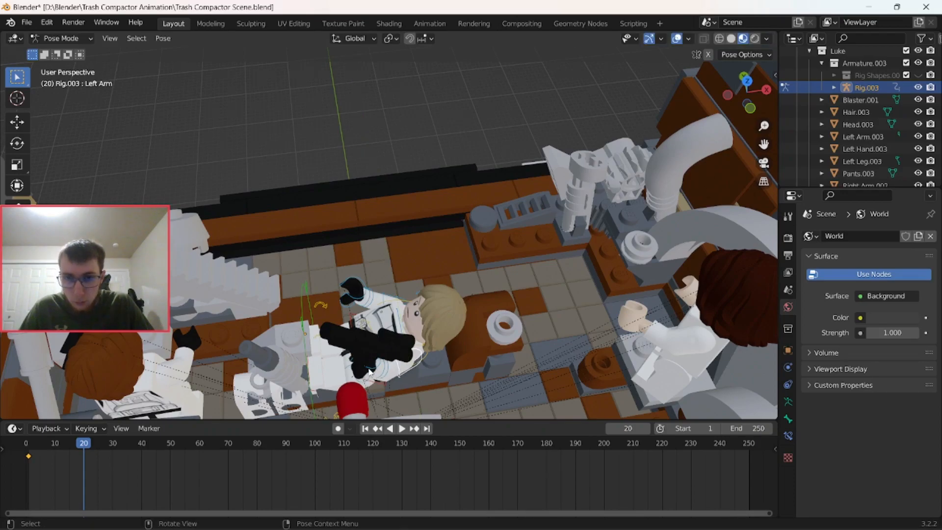
Switch to Object Mode and select the blaster in Luke's hand
click(78, 43)
click(54, 49)
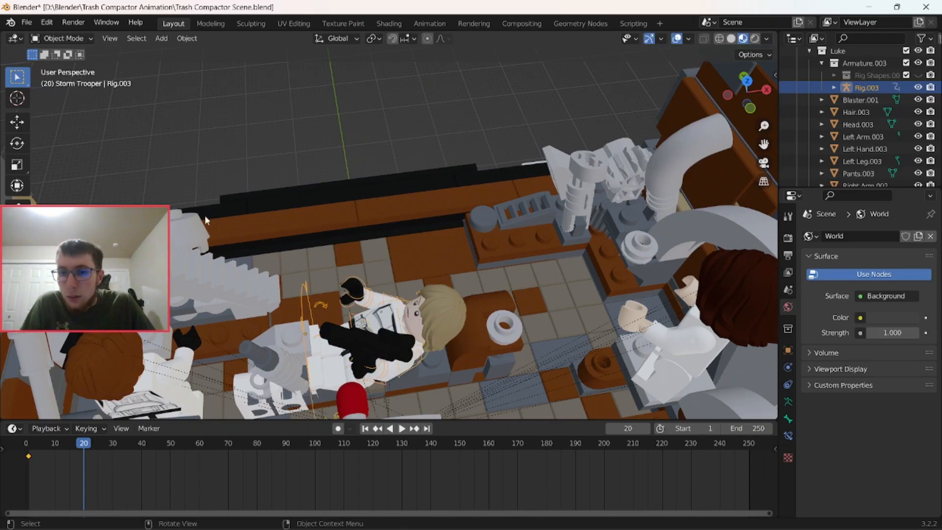
click(359, 375)
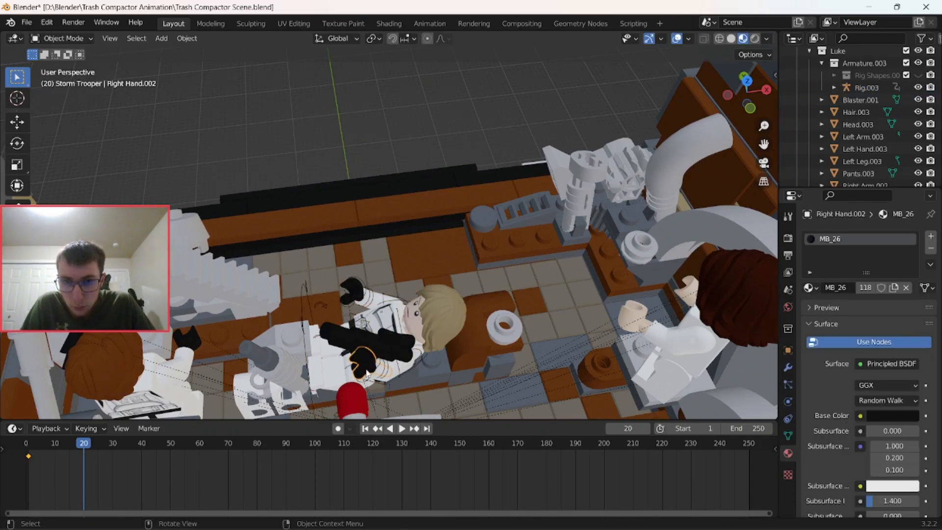
click(382, 349)
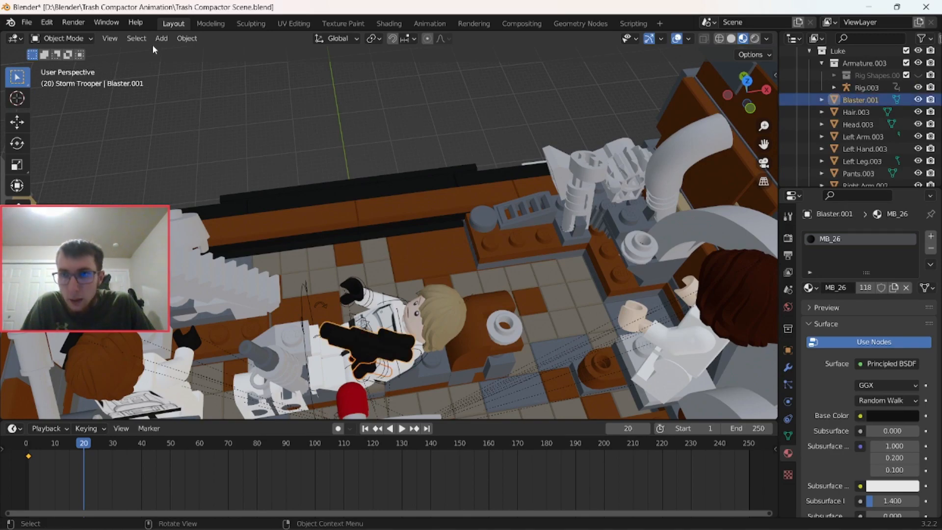
click(186, 38)
click(221, 158)
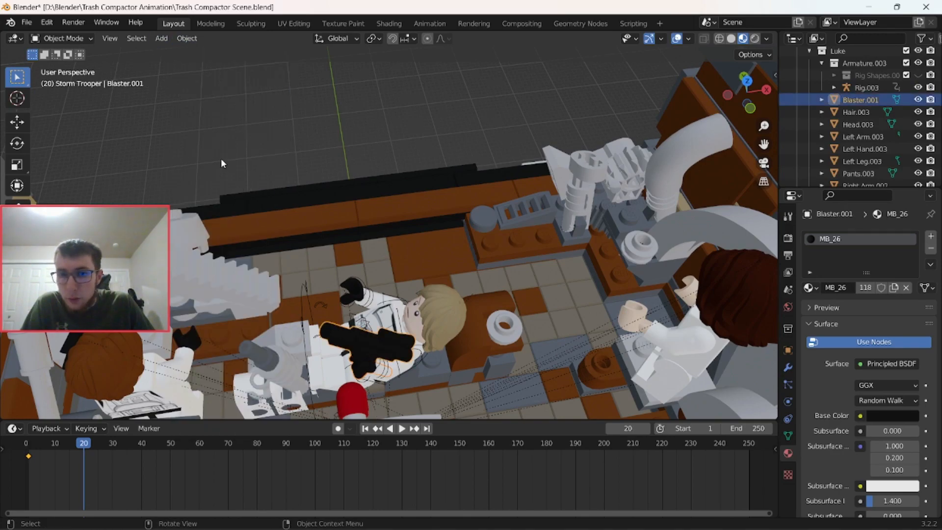
click(57, 39)
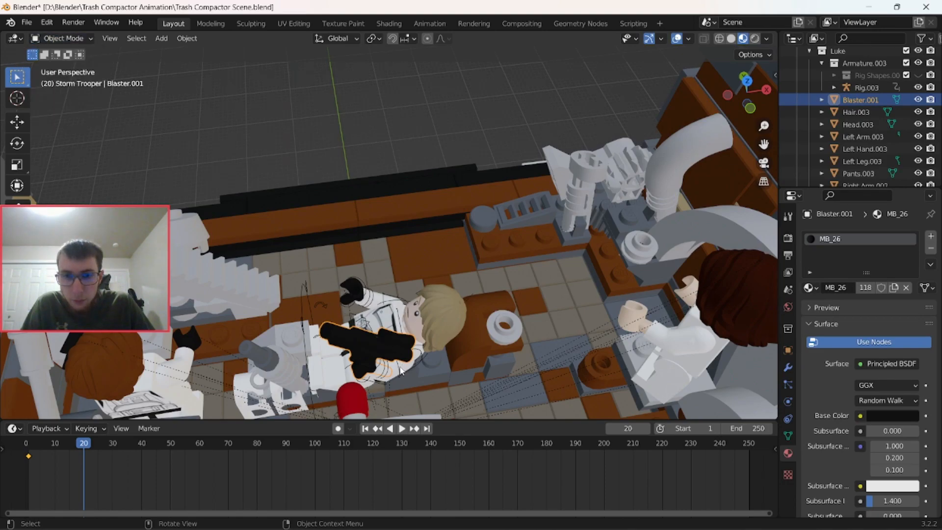
Put Luke's rig back in Pose Mode and try rotating the left arm bone around the global Y axis
click(400, 373)
click(57, 38)
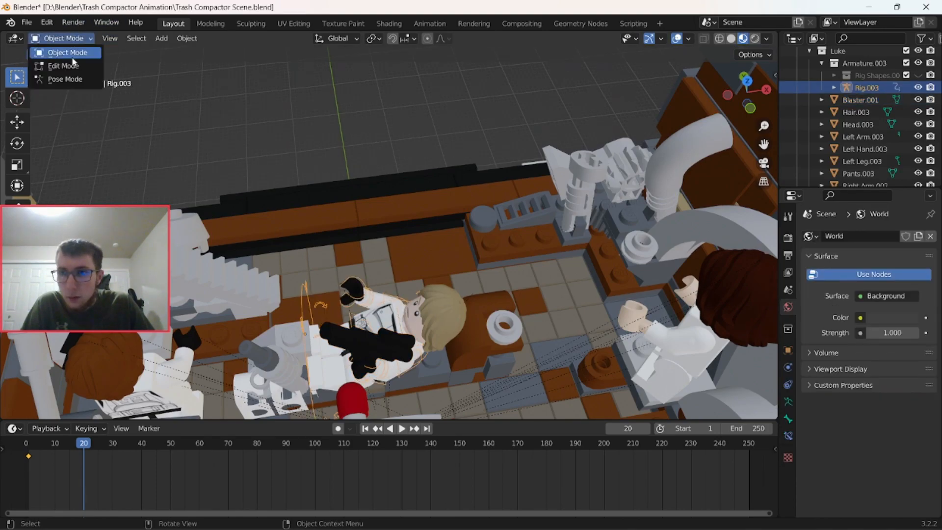
click(72, 82)
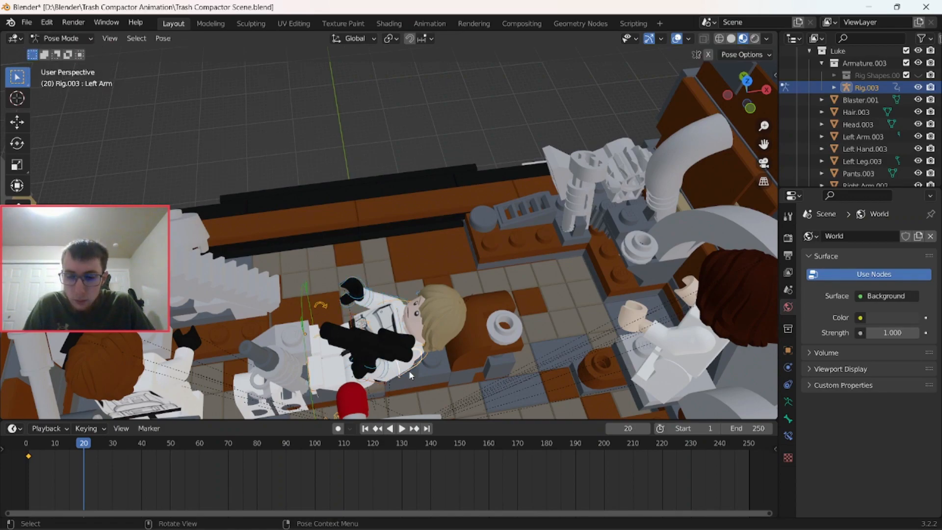
key(r)
key(y)
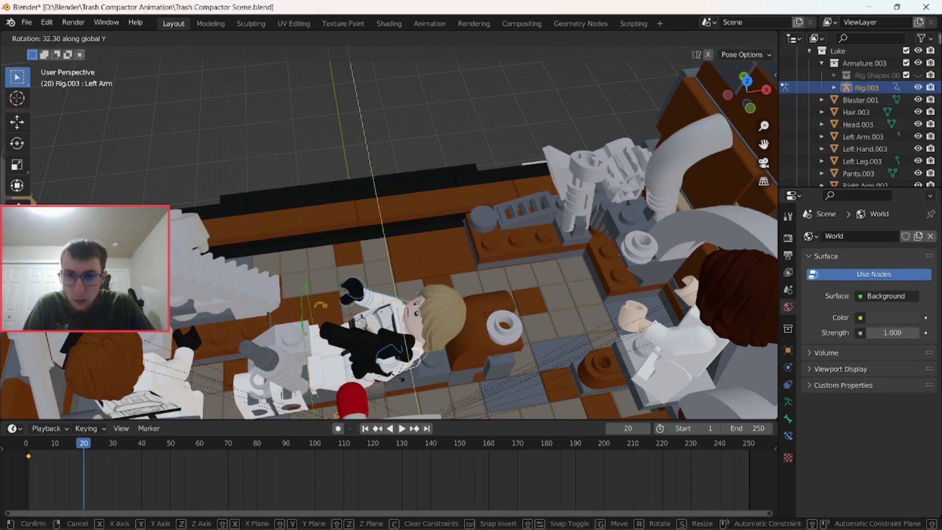
click(398, 378)
Try rotating Luke's left hand bone around the global Y axis and his left arm bone without an axis constraint
click(385, 377)
key(r)
key(y)
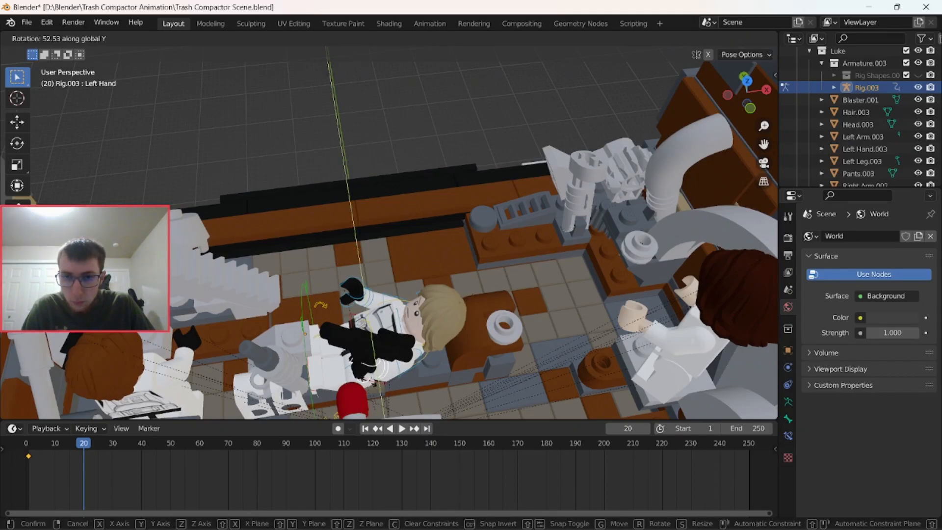
click(371, 385)
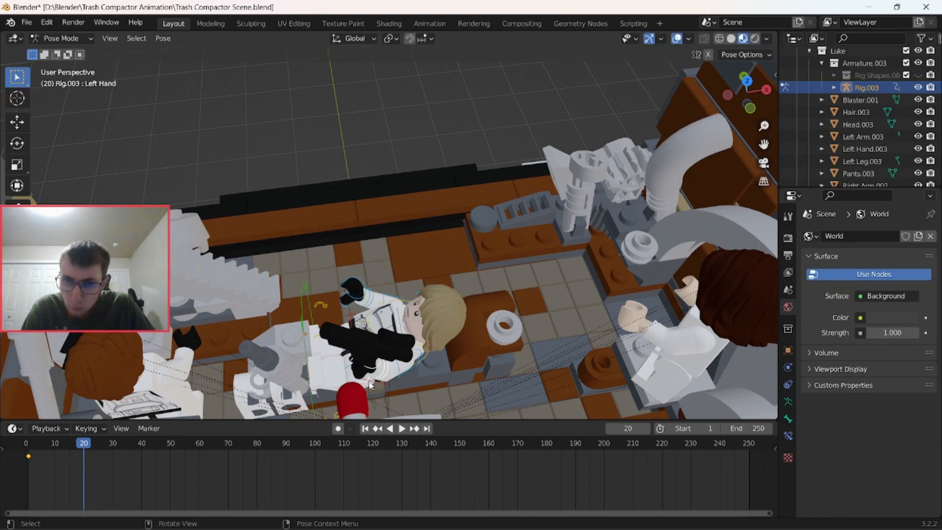
click(419, 382)
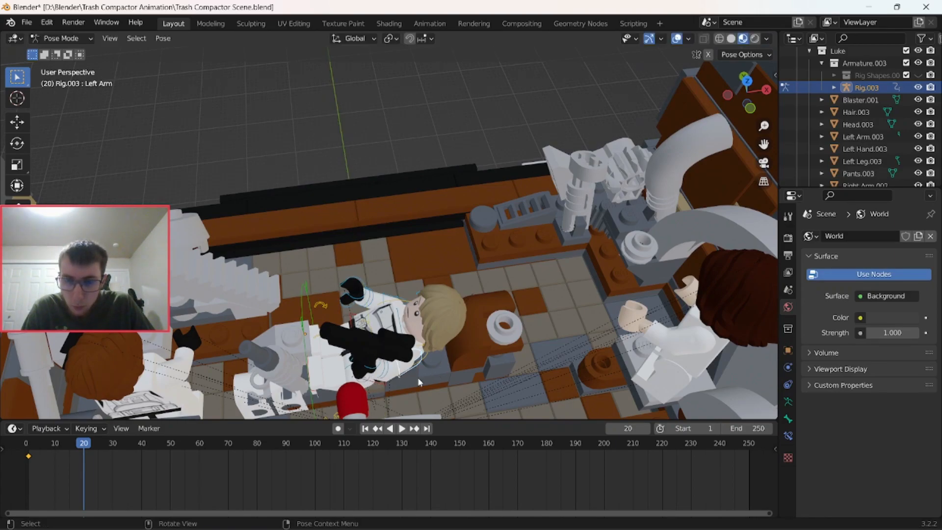
key(r)
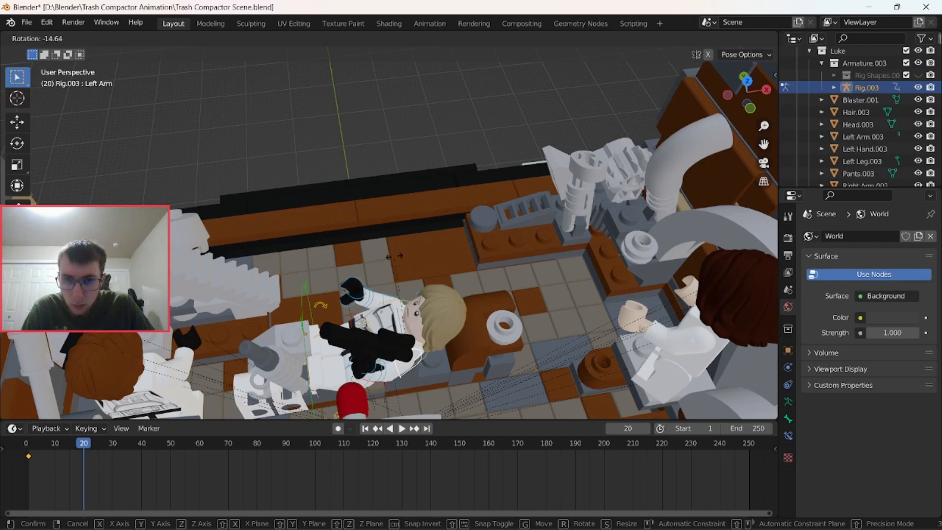
click(428, 387)
Parent the blaster to Luke's left hand bone using the Bone parenting option, with the rig in Pose Mode
click(62, 38)
click(61, 49)
click(359, 374)
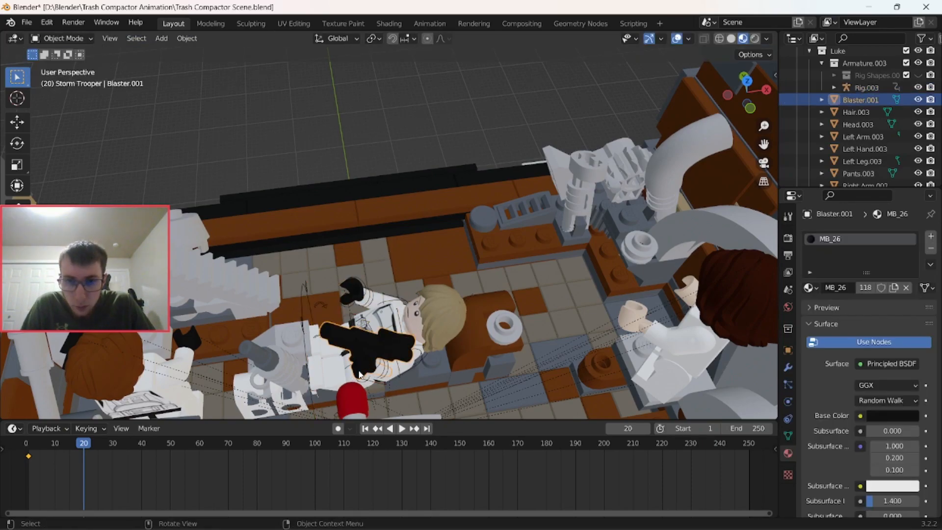
shift+click(401, 376)
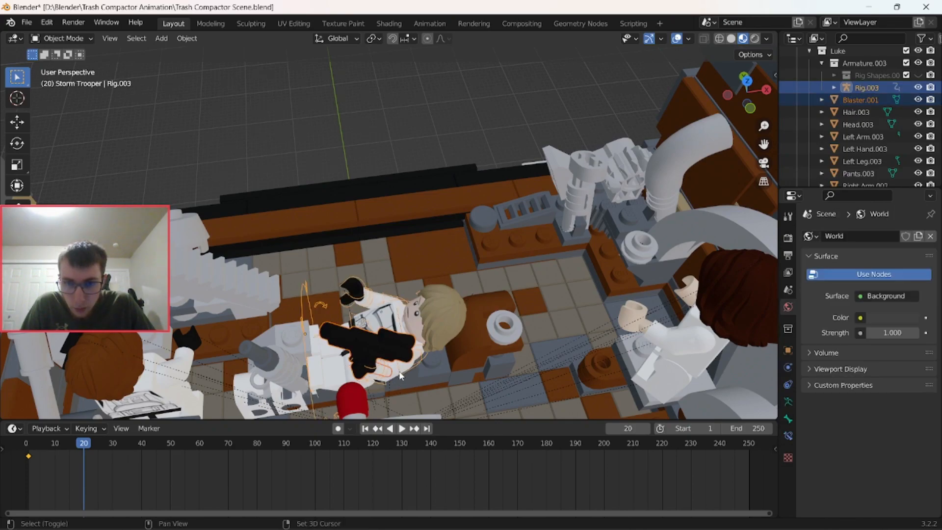
click(64, 38)
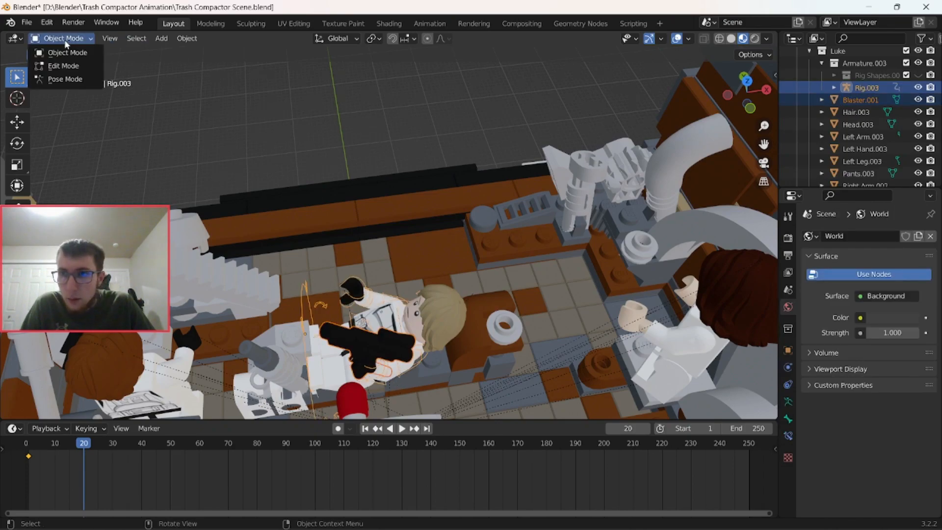
click(63, 74)
click(383, 377)
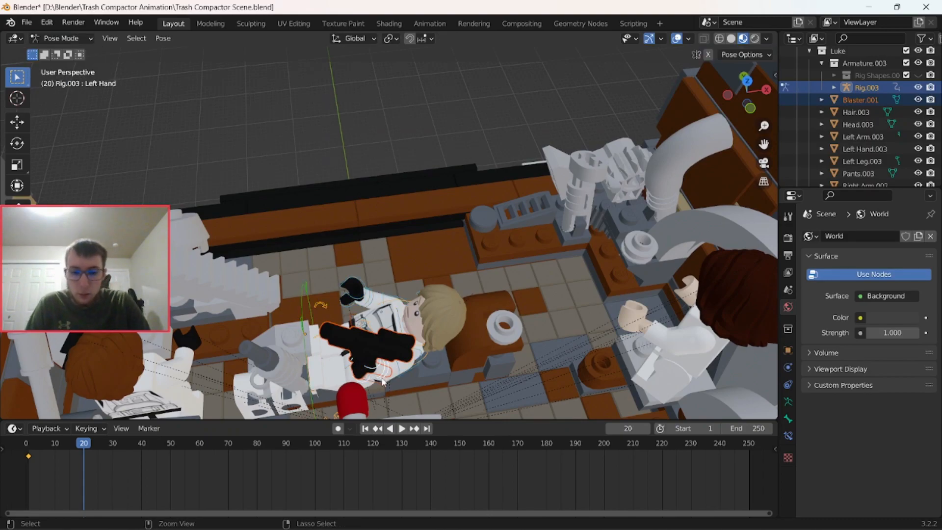
key(ctrl+p)
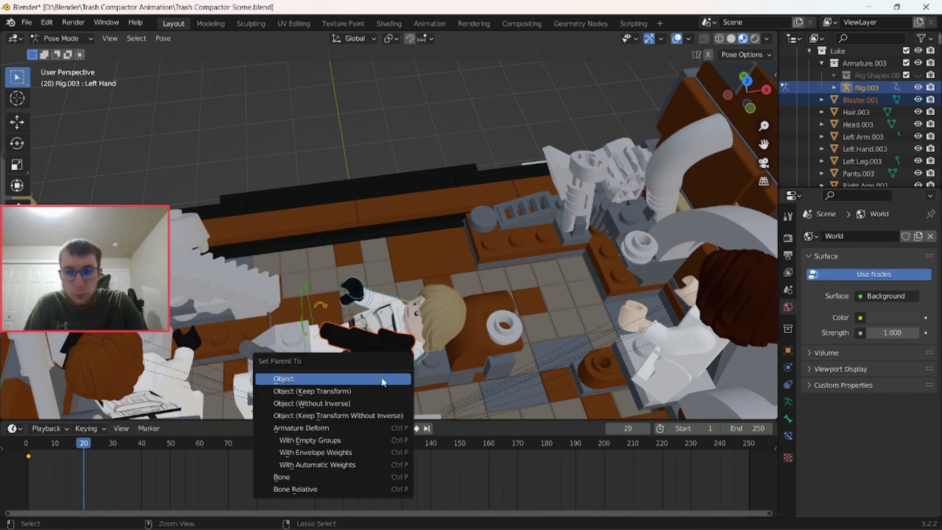
click(361, 478)
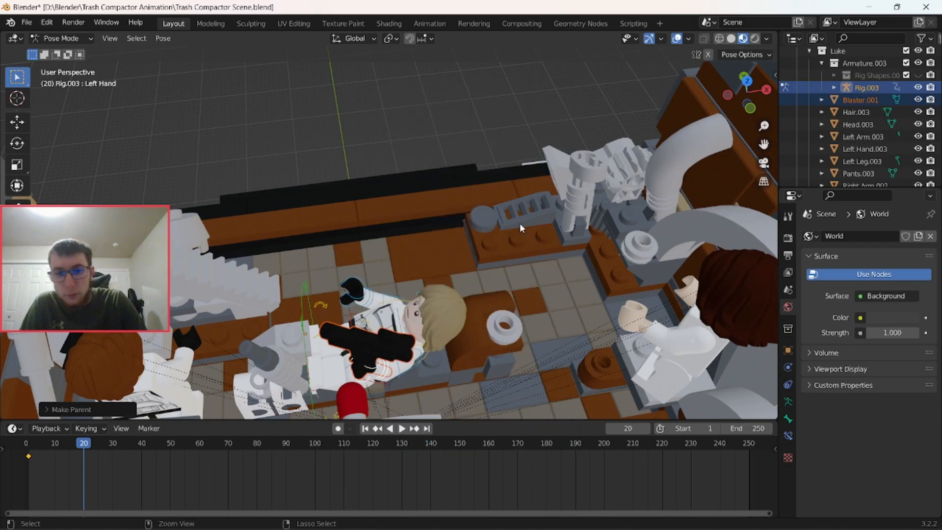
key(r)
key(y)
click(435, 366)
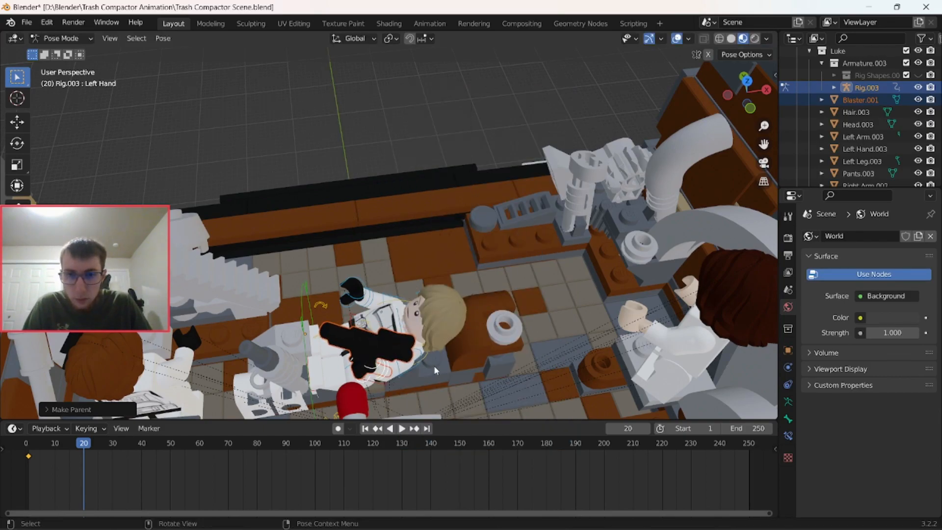
Rotate Luke's left arm bone about -11° around the global Y axis
click(419, 361)
key(r)
key(y)
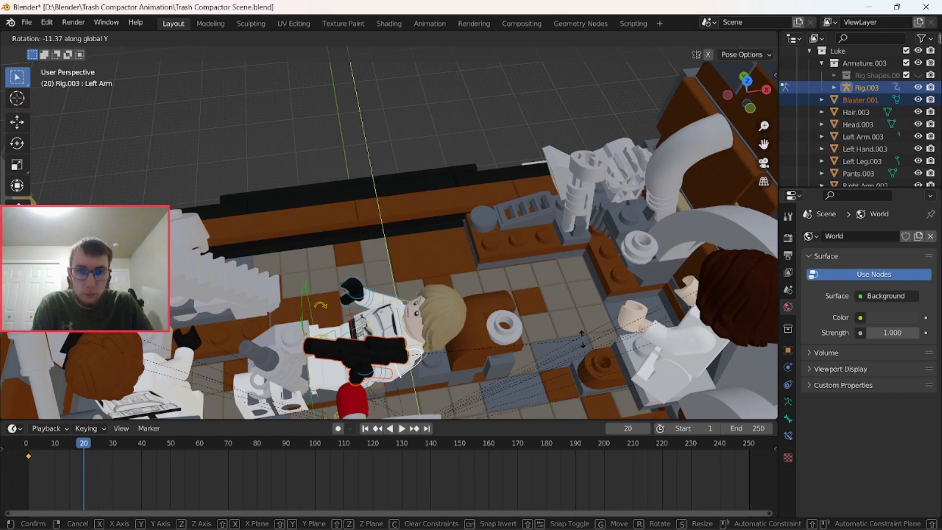
click(582, 338)
In the camera view, turn Luke's left arm about -2° more around global Y and insert a Rotation keyframe at frame 20
key(KP_0)
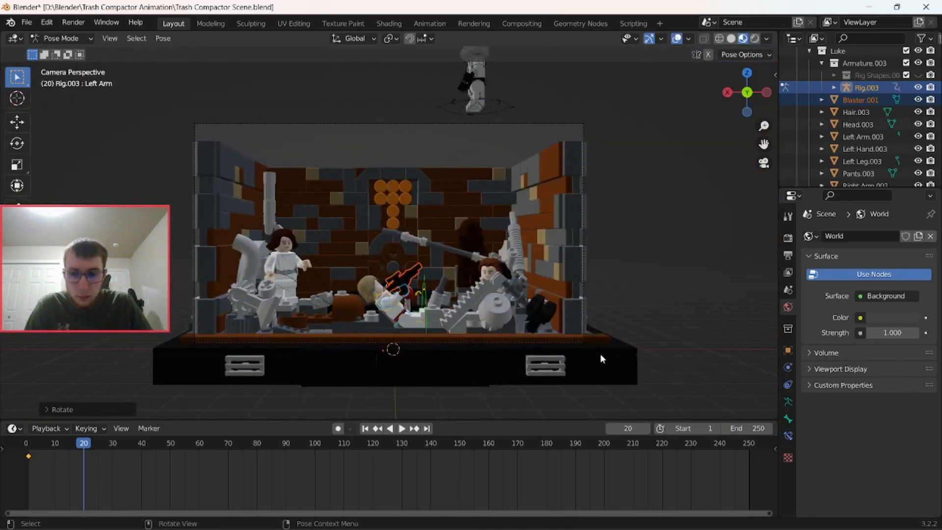
key(r)
key(y)
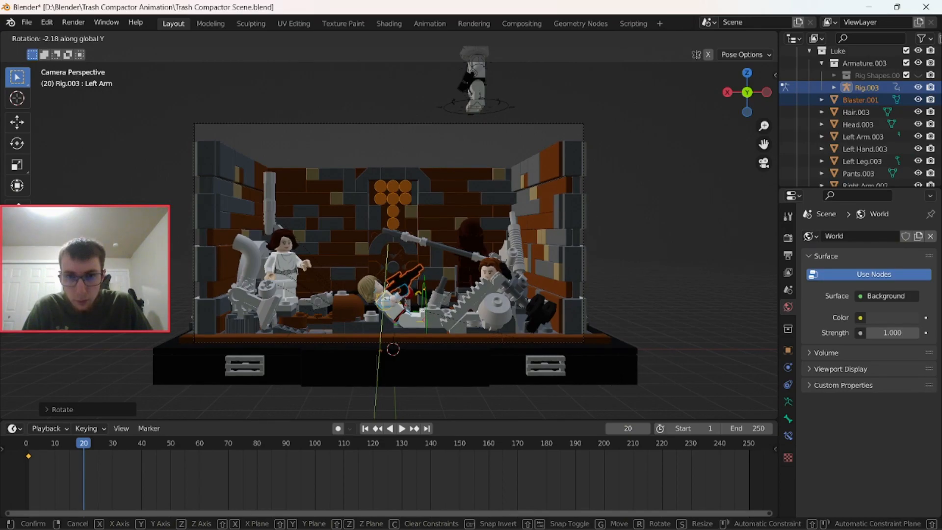
click(612, 368)
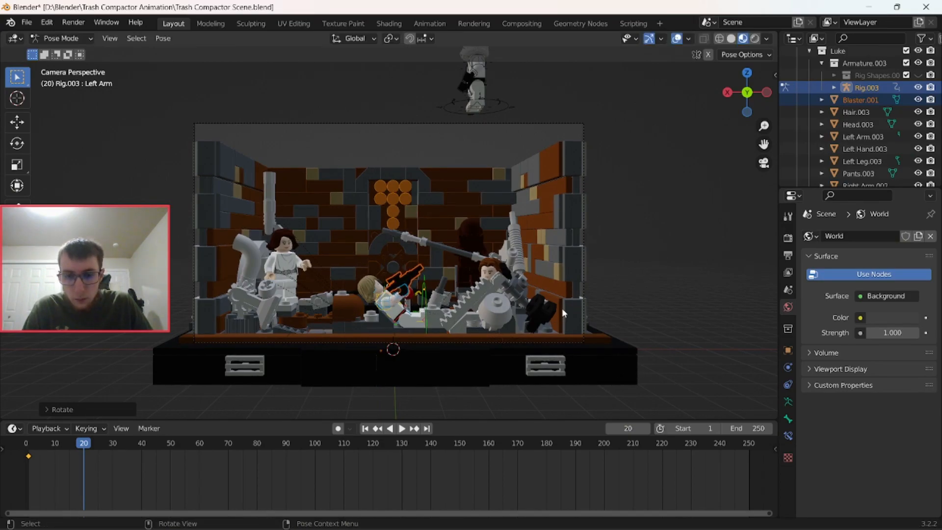
key(i)
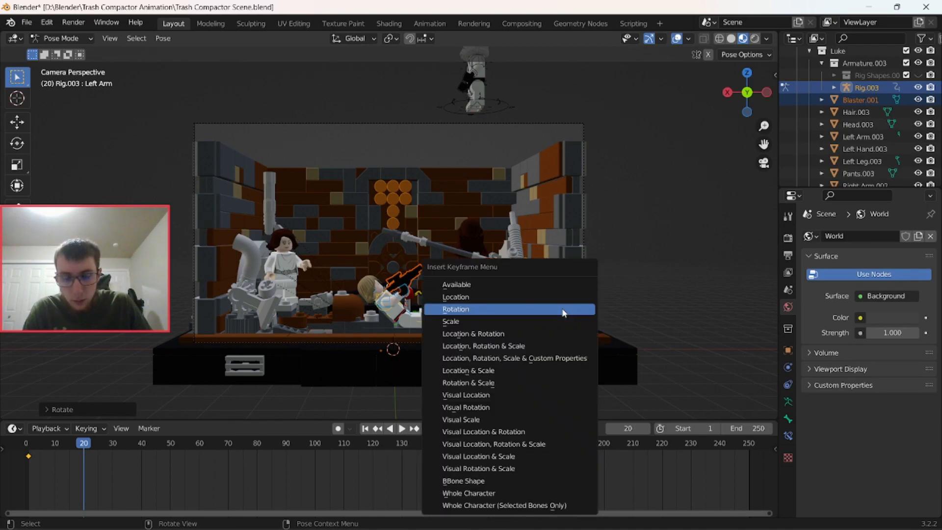
click(564, 313)
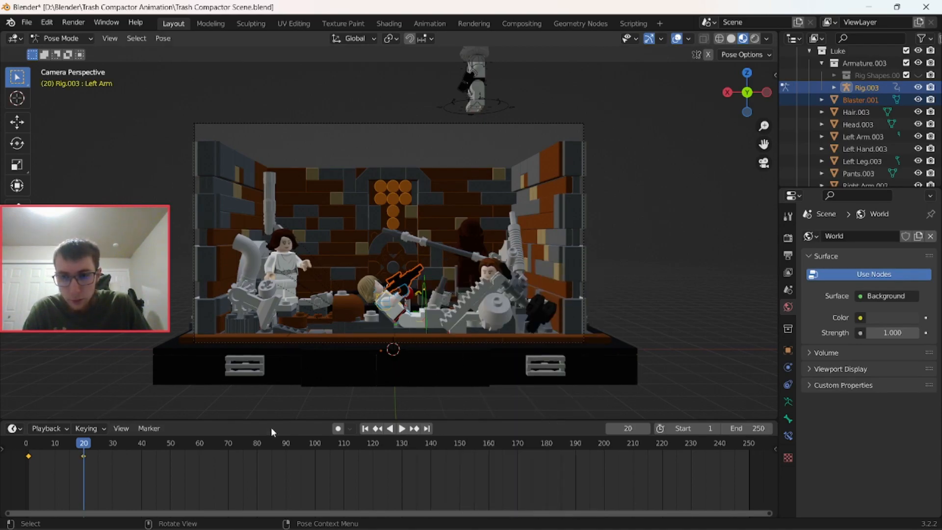
Play back Luke's arm animation from the first frame and stop at frame 30
click(365, 429)
click(404, 429)
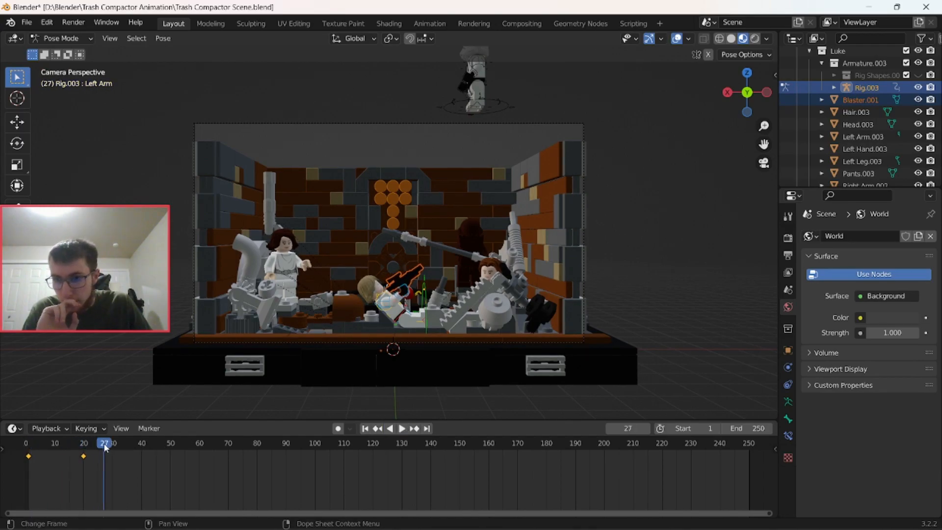
key(space)
Deselect the bone and the blaster and return Luke's rig to Object Mode
middle_drag(255, 349, 714, 338)
click(715, 339)
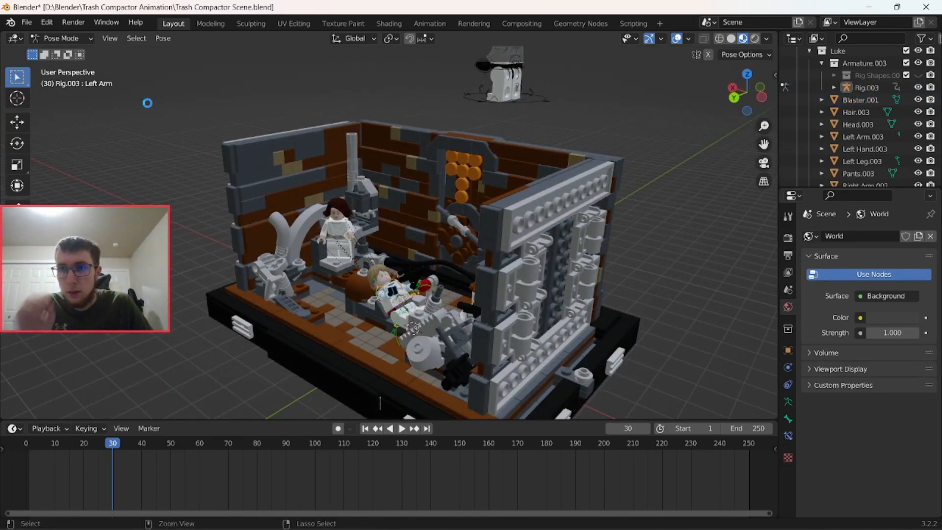
click(87, 42)
click(62, 50)
middle_drag(364, 198, 415, 192)
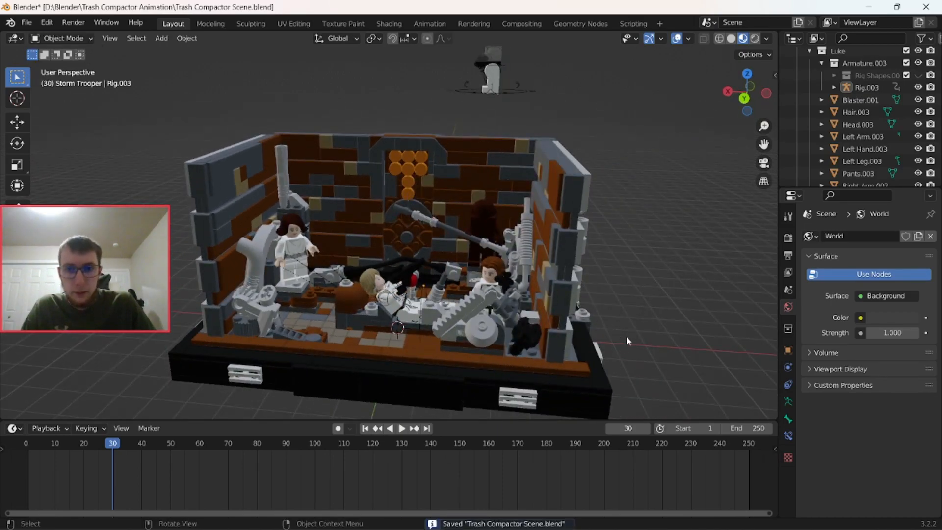
Add a cylinder mesh and move it along the global X axis to the open floor beside the set, on Leia's side
key(shift+a)
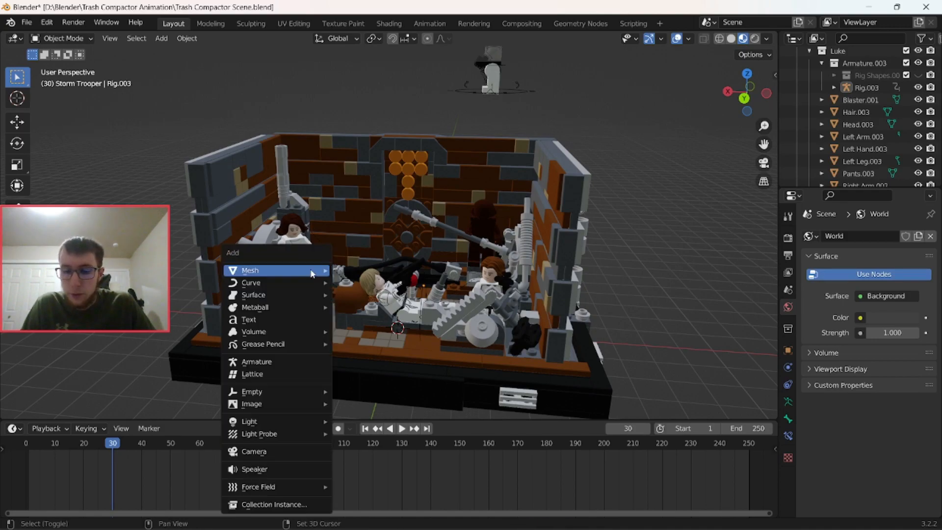
mouse_move(311, 271)
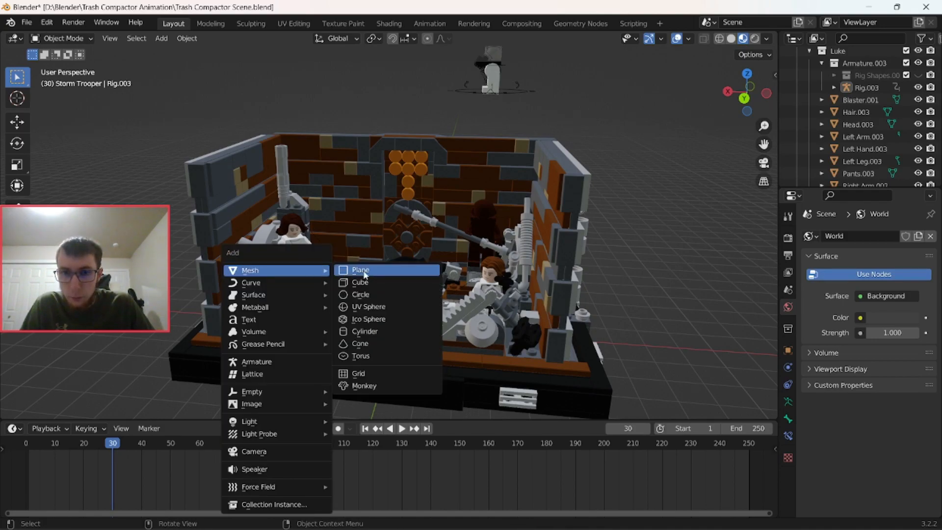
click(394, 330)
middle_drag(442, 342, 490, 366)
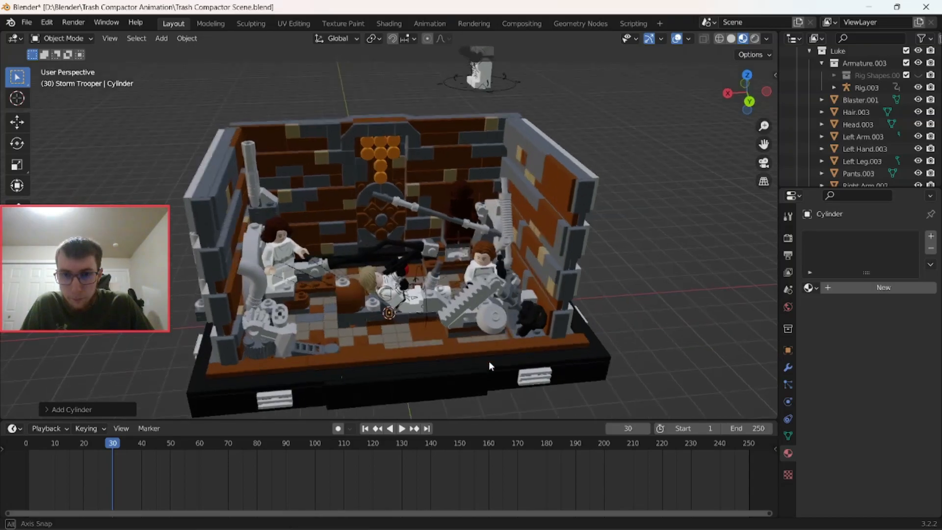
key(g)
key(x)
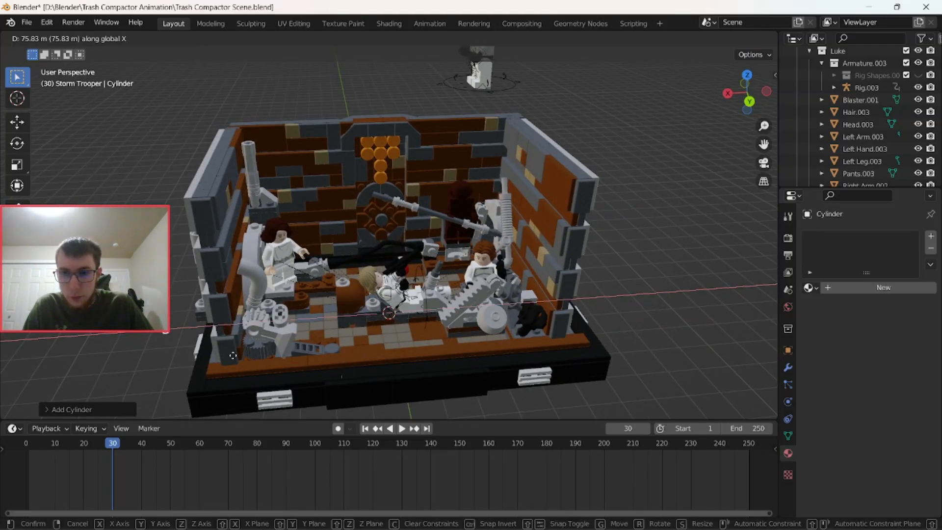
click(189, 357)
Scale the cylinder up uniformly by a factor of about 2.6
shift+middle_drag(184, 355, 567, 305)
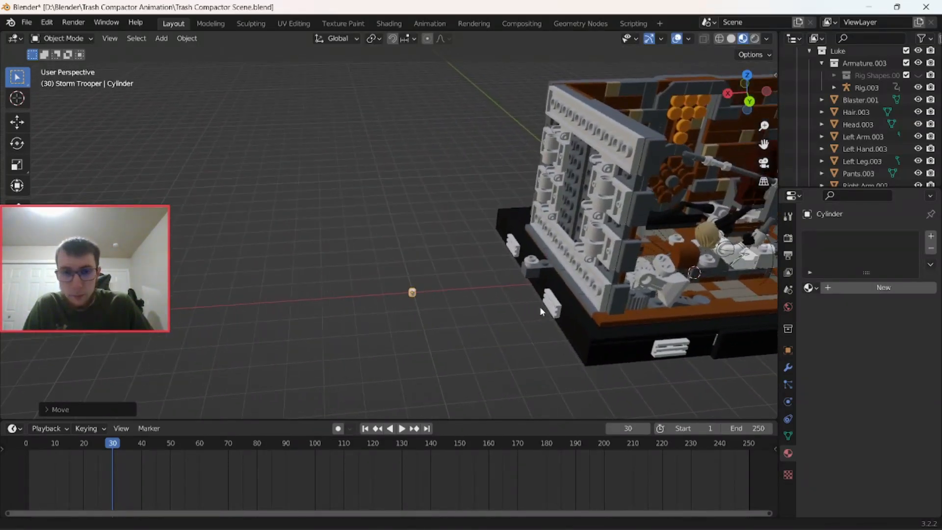
scroll(448, 333, up, 5)
scroll(447, 336, up, 3)
shift+middle_drag(519, 382, 392, 96)
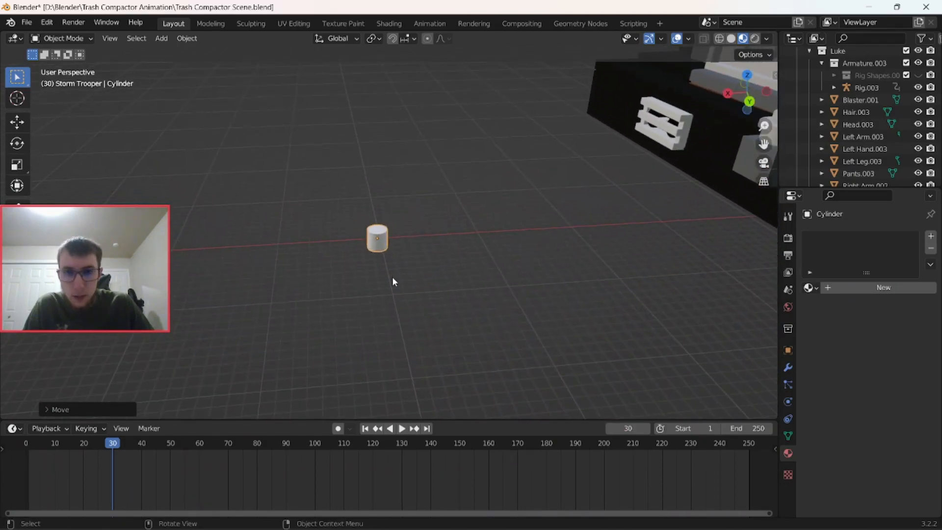
scroll(392, 282, up, 5)
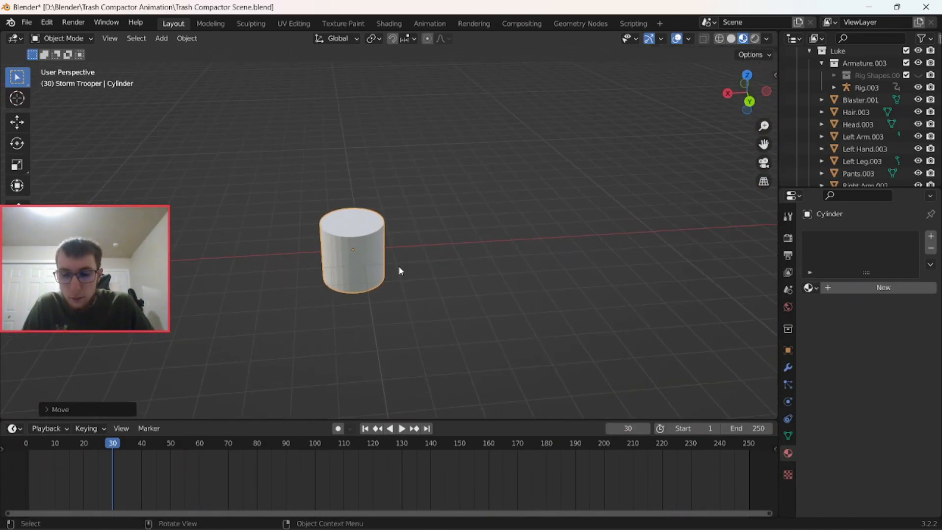
key(s)
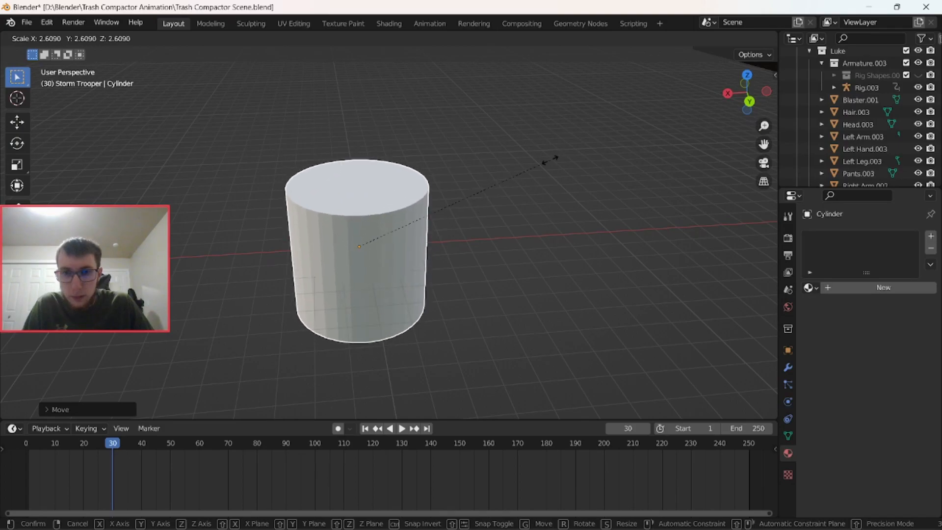
click(544, 161)
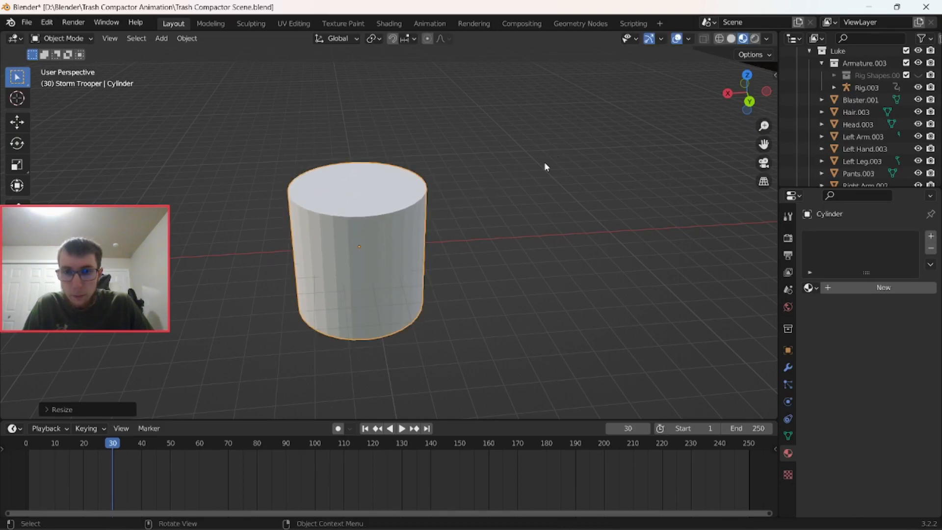
Stretch the cylinder along the global Z axis by about 1.5, and repeat the Z scaling to make it taller
key(s)
key(z)
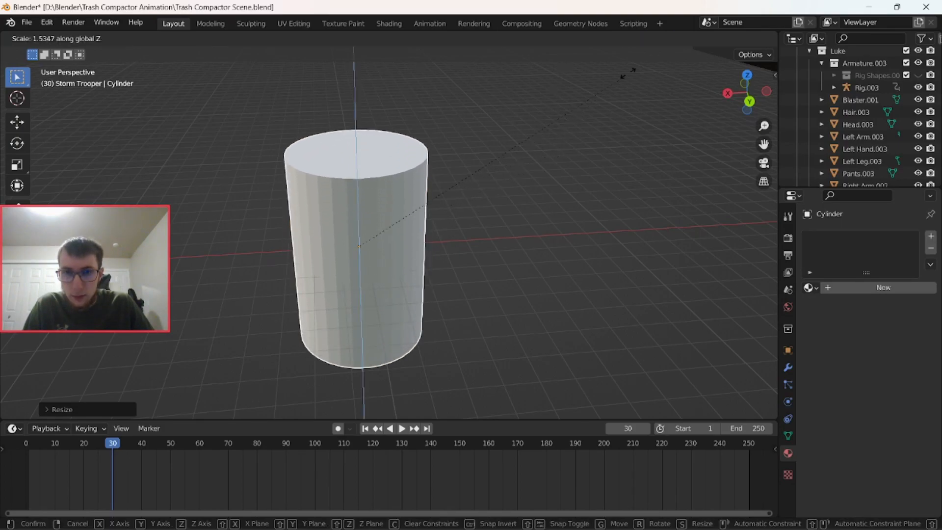
click(640, 64)
key(s)
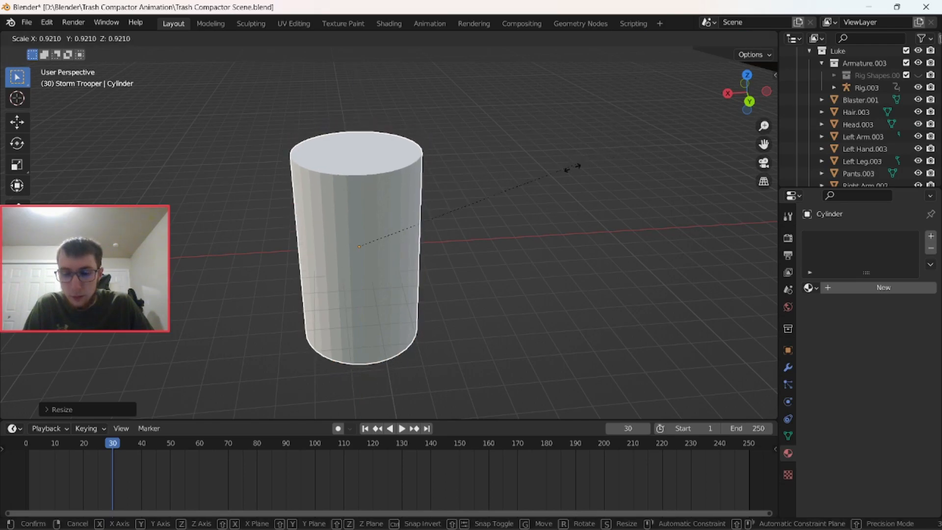
key(z)
click(634, 70)
Apply Shade Smooth to the stretched cylinder
scroll(570, 231, down, 5)
scroll(567, 232, up, 3)
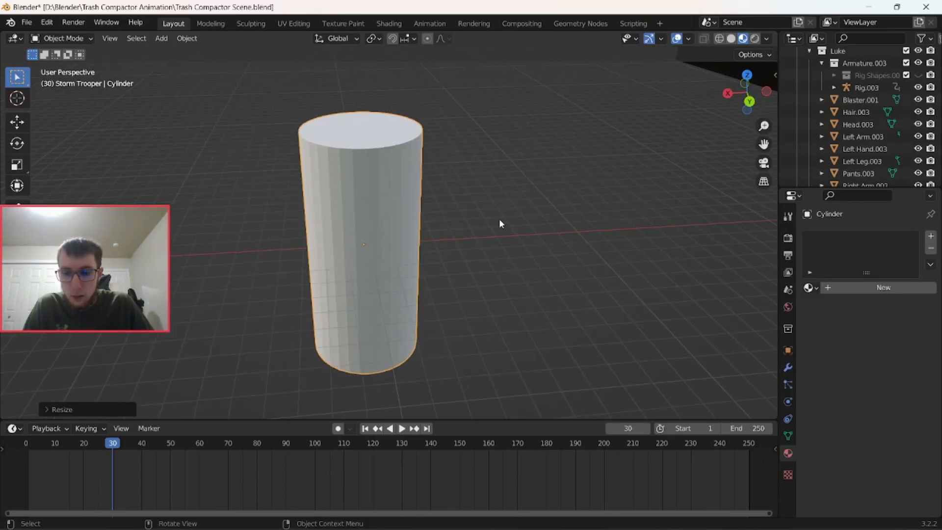
right_click(371, 229)
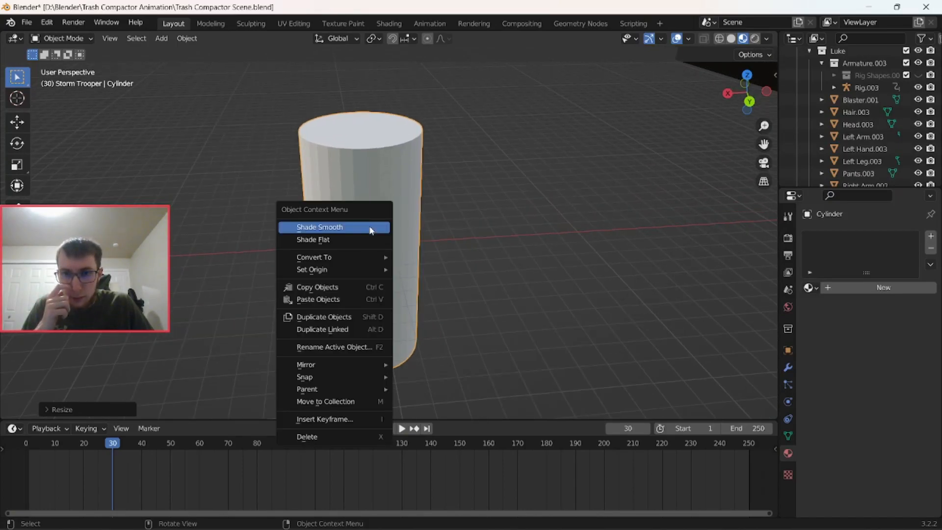
click(370, 229)
Move the cylinder along the global X axis back into the set, between Luke and Han
scroll(392, 230, down, 6)
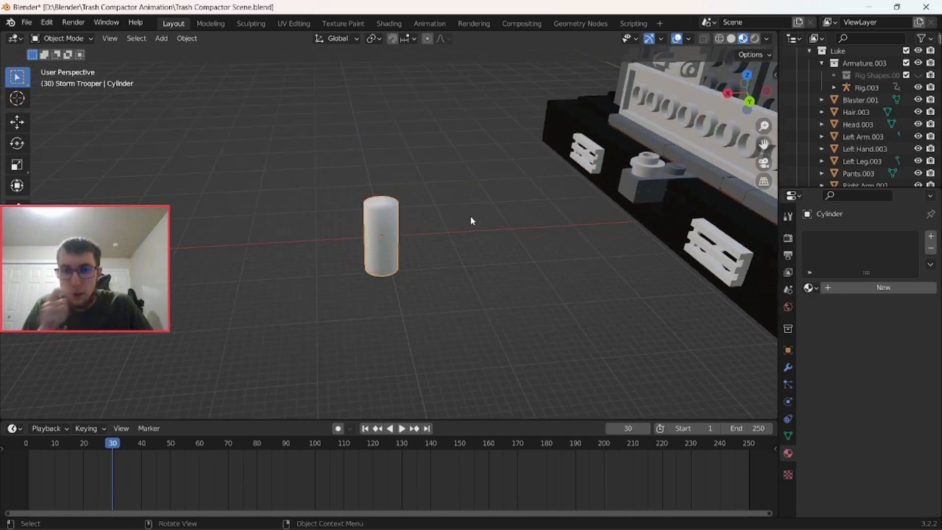
scroll(471, 219, down, 5)
middle_drag(609, 230, 593, 244)
scroll(584, 243, down, 1)
key(g)
key(x)
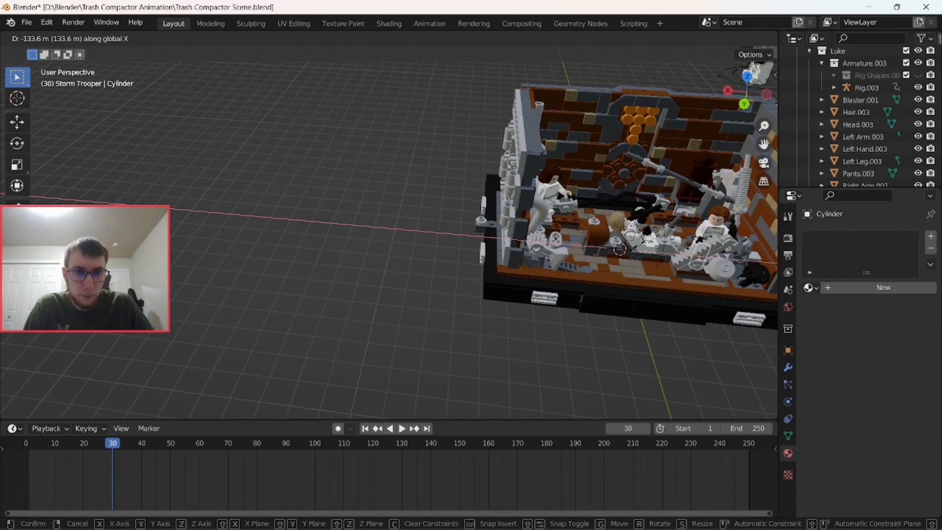
click(267, 330)
Raise the cylinder a little over 16 m along the global Z axis, above the floor between Luke and Han
shift+middle_drag(331, 348, 10, 354)
scroll(302, 299, up, 8)
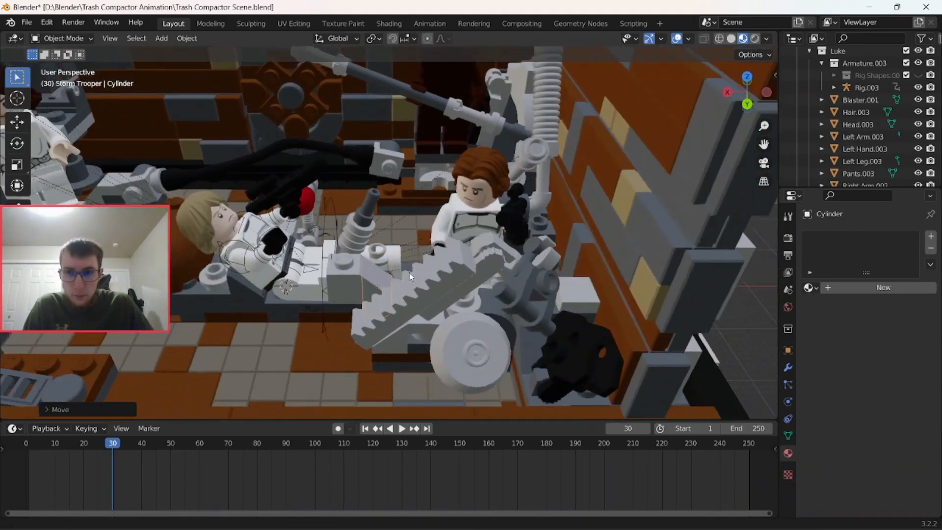
shift+middle_drag(410, 273, 440, 269)
key(g)
key(z)
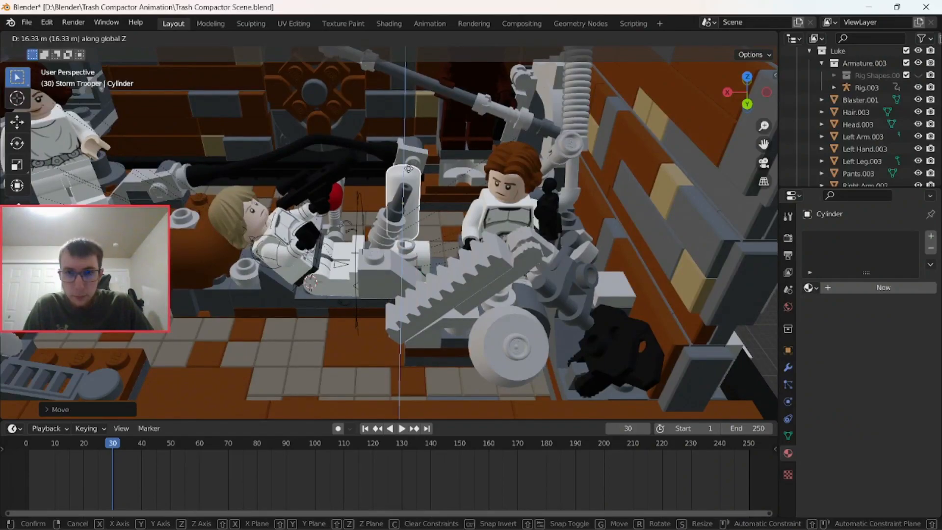
click(408, 158)
Rotate the upright cylinder -45° around the global Y axis
scroll(395, 165, up, 5)
scroll(396, 165, down, 2)
middle_drag(410, 150, 401, 176)
scroll(386, 183, down, 3)
text(ry)
text(45)
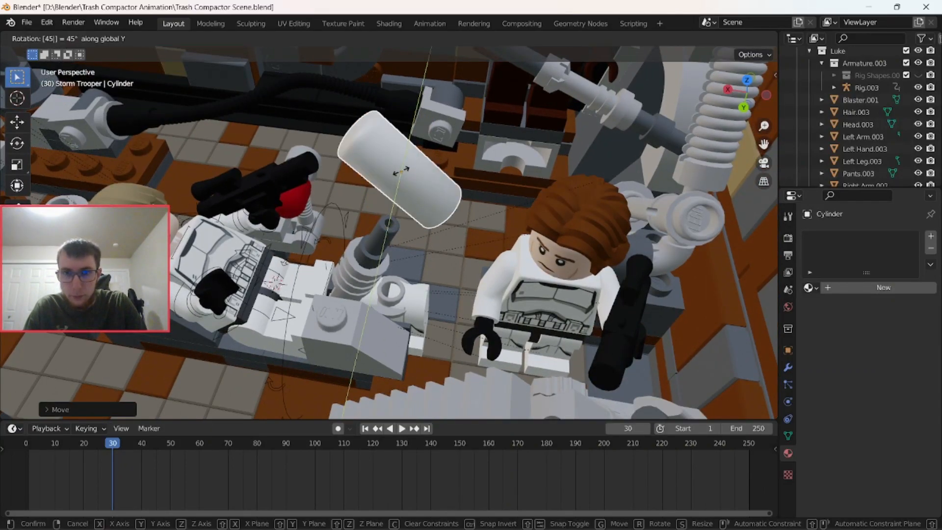
key(BackSpace)
key(BackSpace)
text(-45)
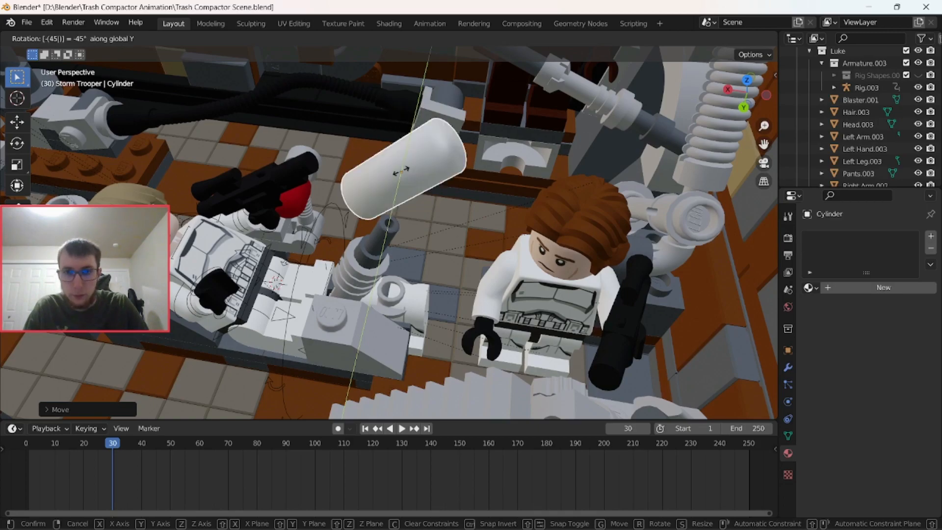
click(401, 170)
Copy the X location of Luke's blaster, -0.136634 m, to the cylinder's X location
middle_drag(457, 232, 305, 187)
click(305, 190)
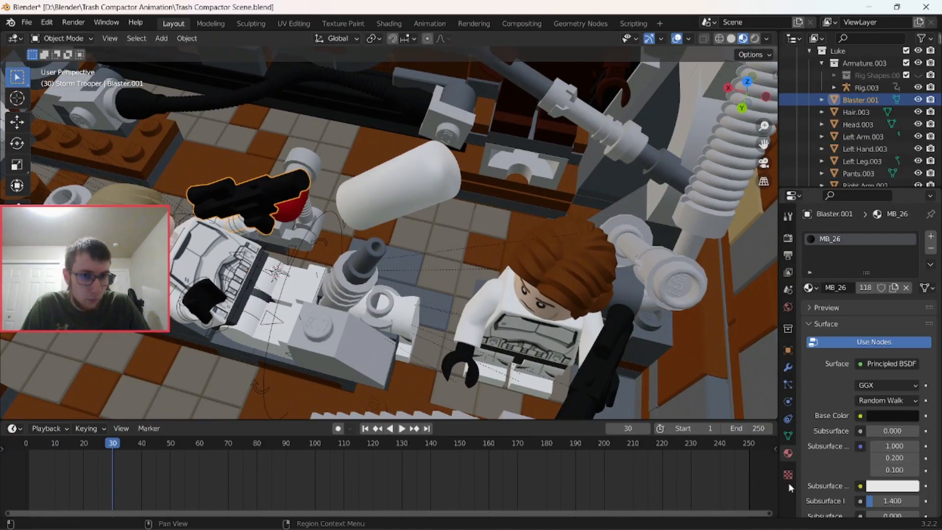
click(789, 351)
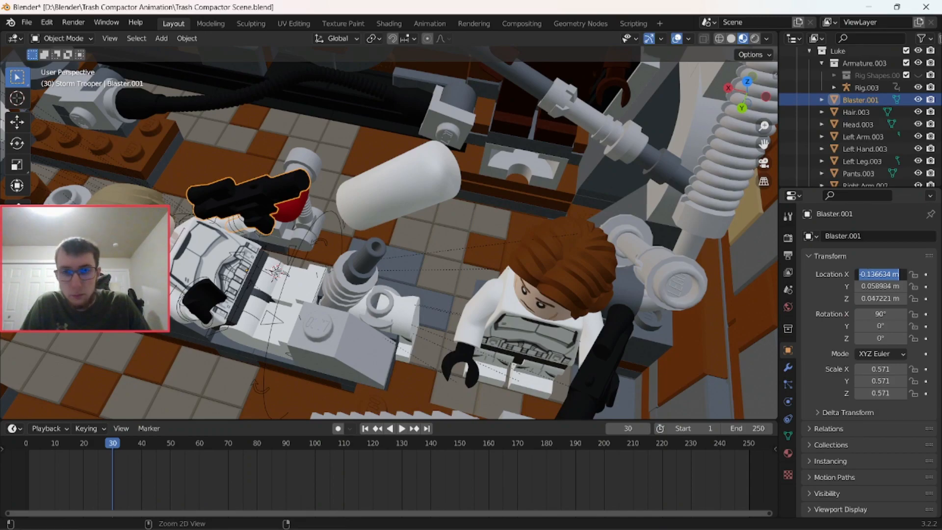
click(431, 187)
click(418, 194)
text(-0.136534 m)
key(Return)
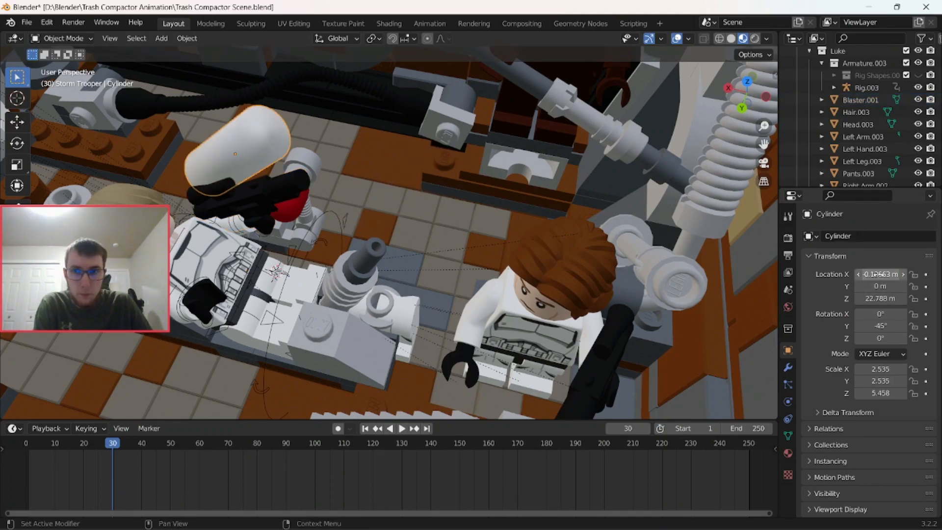
Rotate the cylinder around the global Y axis to about -51°, closer to the blaster's angle
middle_drag(514, 263, 453, 187)
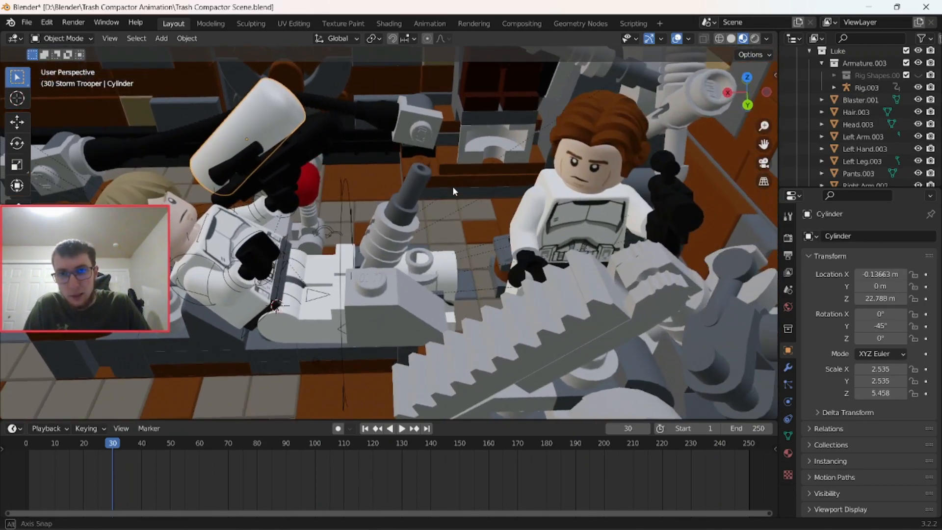
key(r)
key(y)
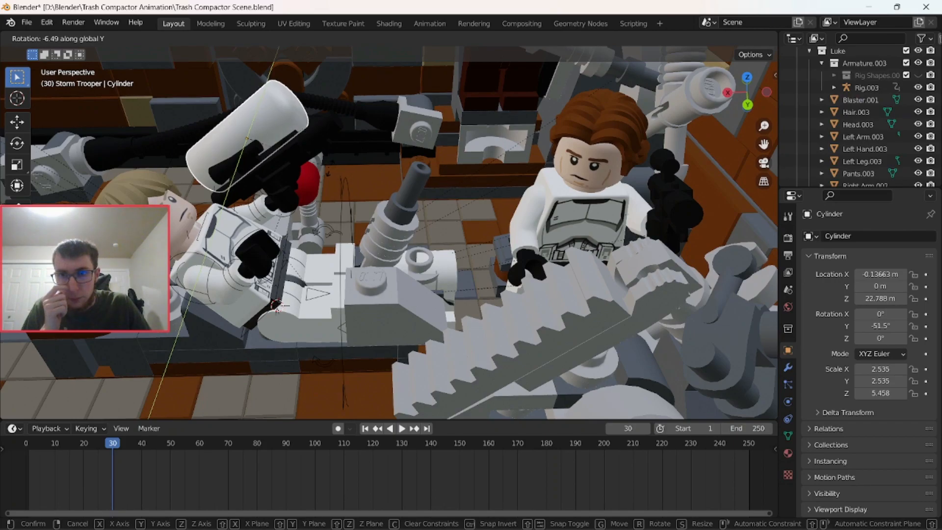
click(332, 171)
Move the cylinder about 4.2 m along global Y and about -13 m along global X, in front of the blaster's muzzle
key(g)
key(y)
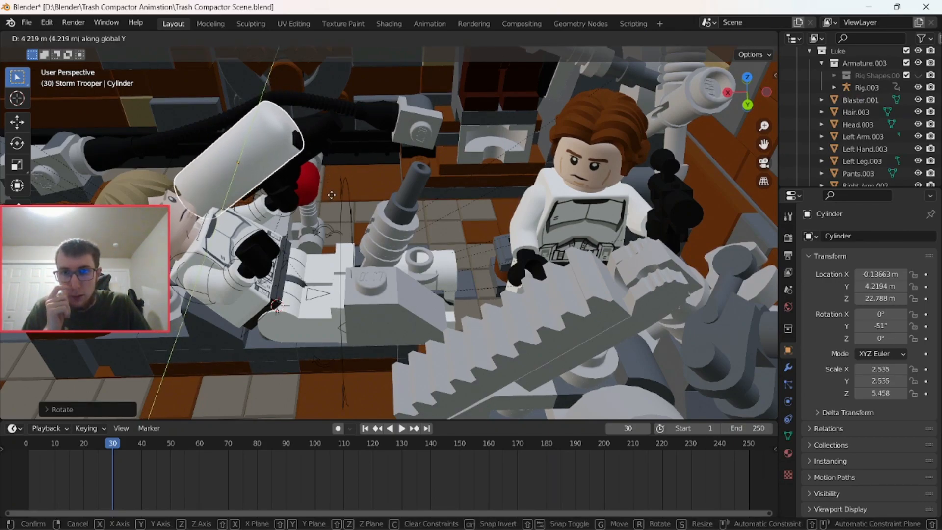
click(333, 199)
key(g)
key(x)
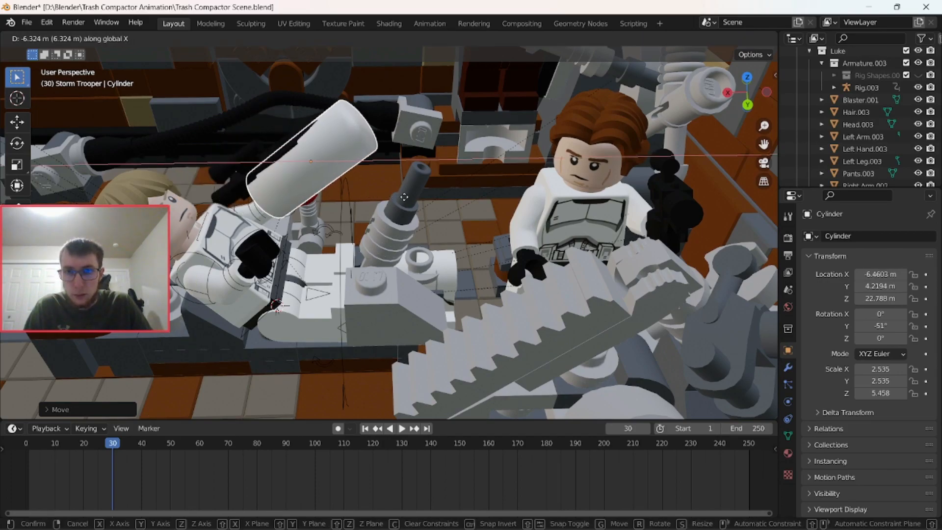
click(481, 199)
Raise the cylinder along global Z to about 30.7 m and adjust its X location to about -13.7 m
middle_drag(373, 139, 366, 172)
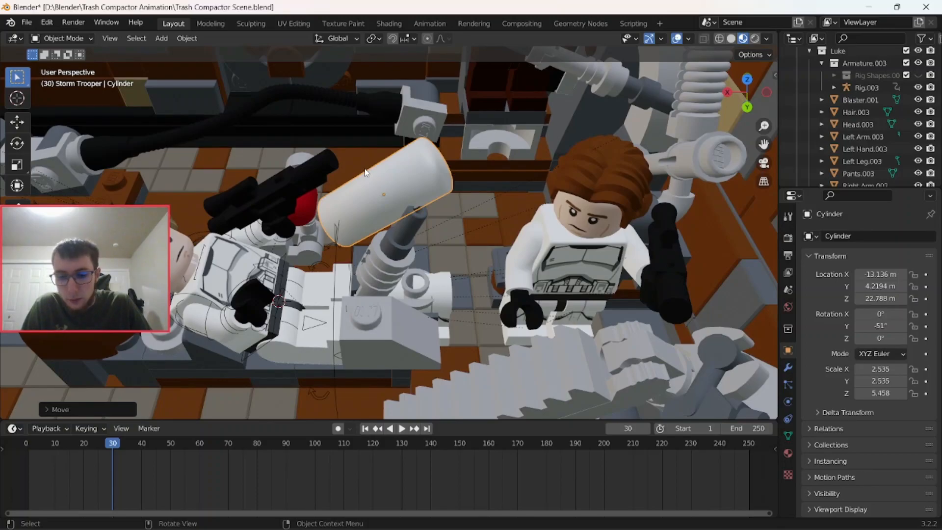
key(g)
key(z)
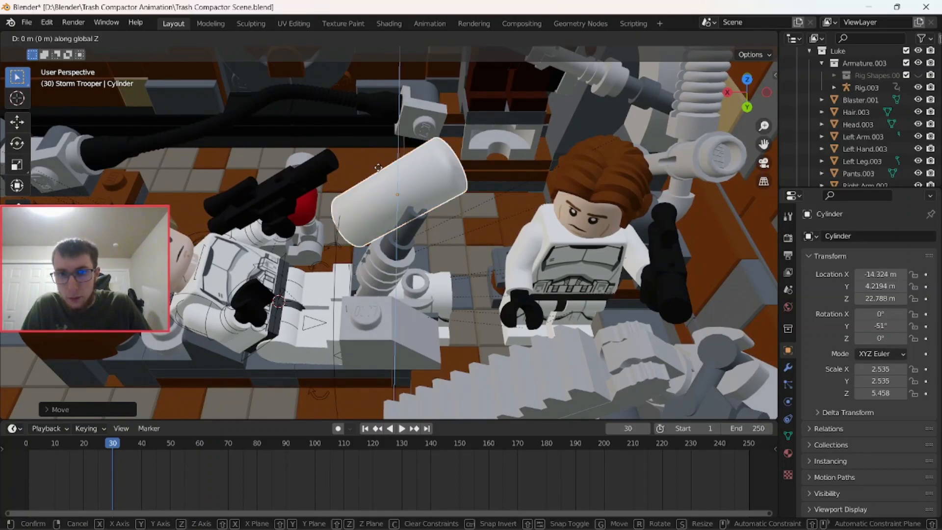
click(371, 90)
middle_drag(371, 90, 418, 119)
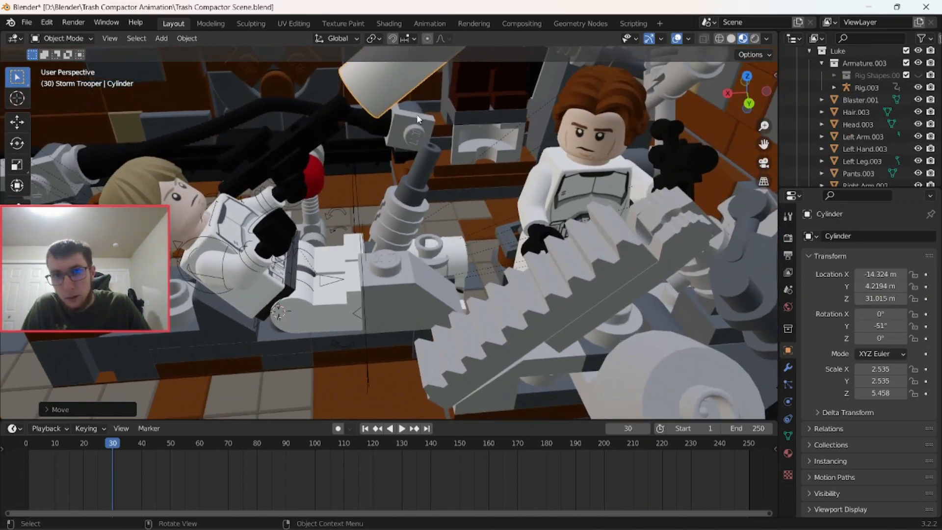
key(g)
key(x)
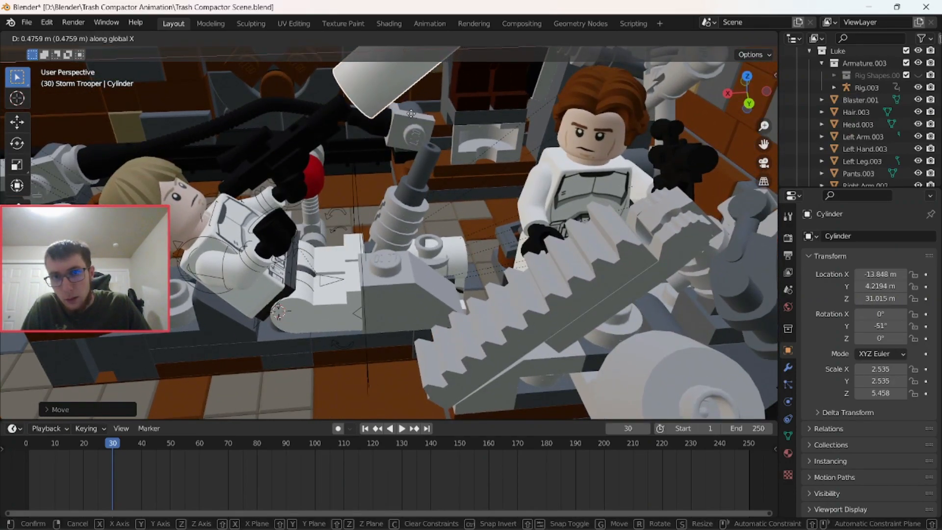
key(z)
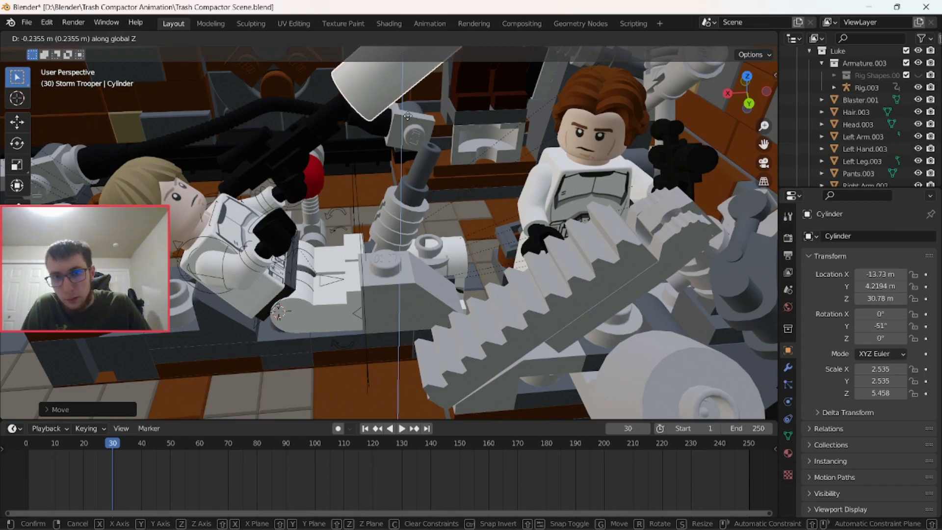
click(407, 117)
Shrink the cylinder uniformly and stretch it along global X to a scale of about 2.06, 1.59, 4.86
middle_drag(406, 116, 409, 155)
key(s)
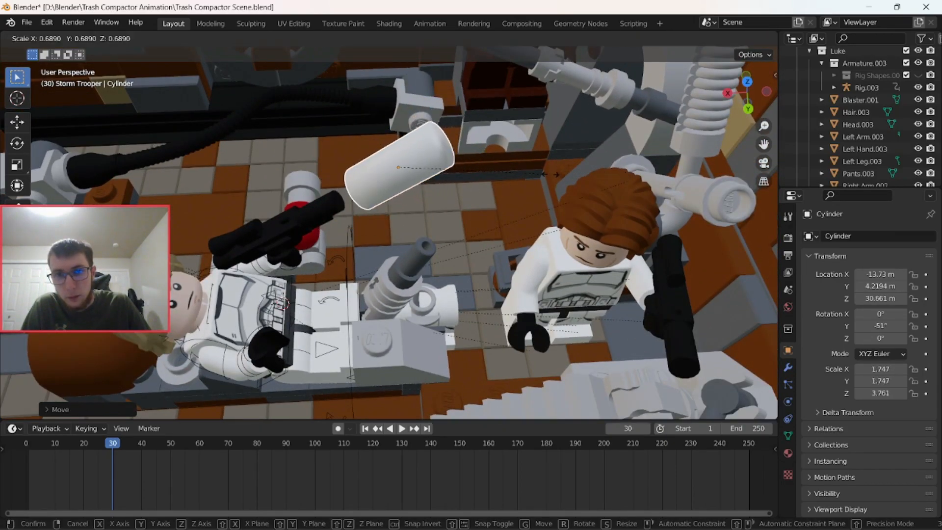
click(536, 170)
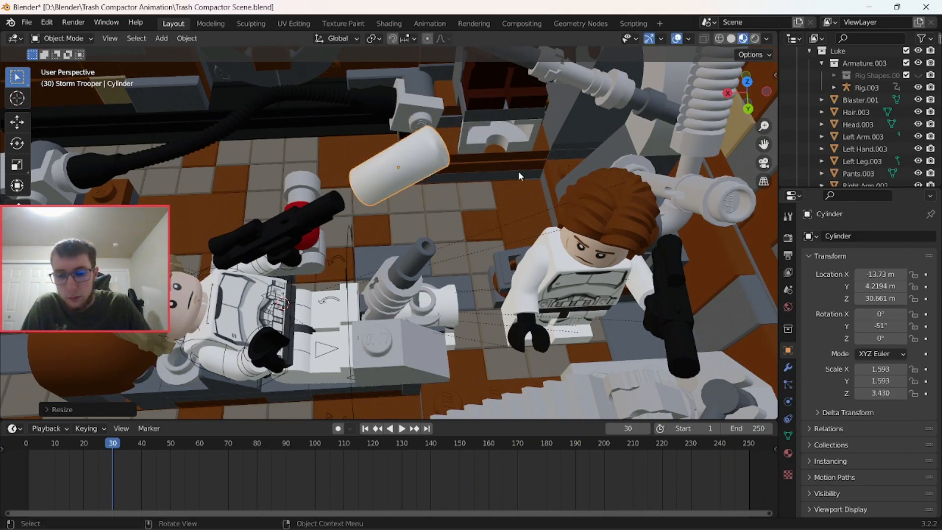
key(s)
key(x)
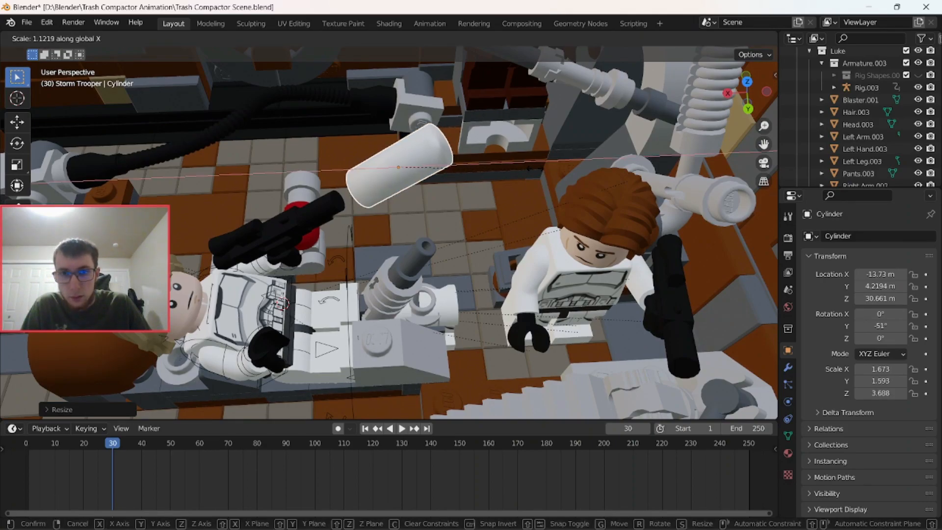
click(594, 149)
Shrink the cylinder uniformly to a scale of about 1.36, 1.06, 3.23
mouse_move(505, 181)
middle_down()
mouse_move(522, 149)
mouse_move(506, 170)
middle_up()
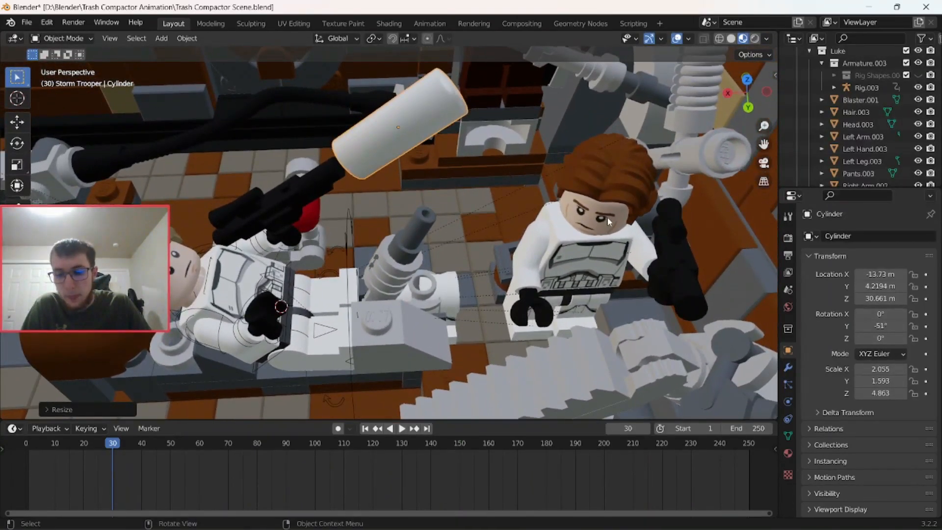
key(s)
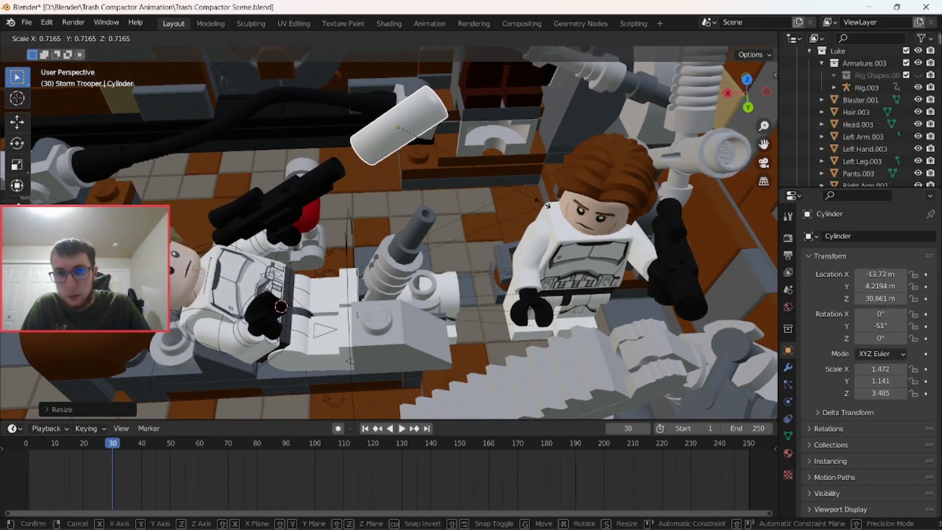
click(530, 200)
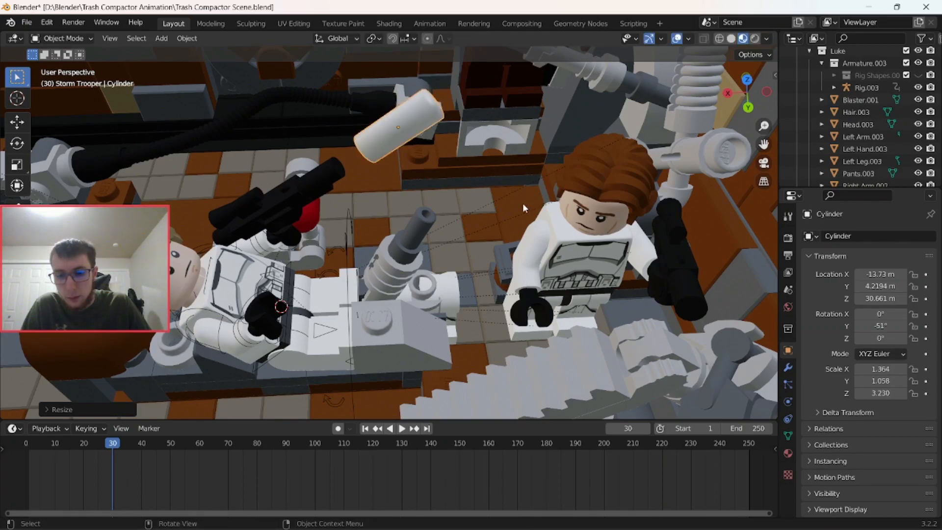
key(g)
key(x)
right_click(551, 188)
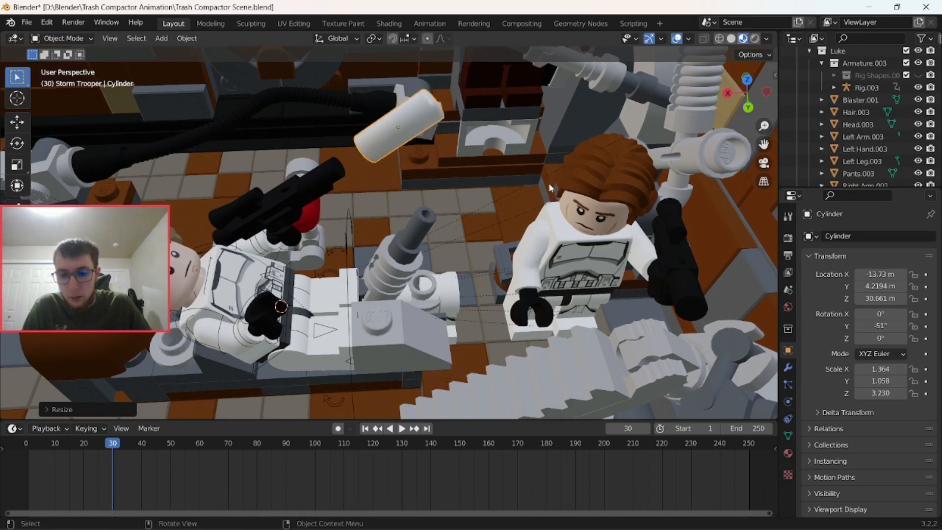
Stretch the cylinder along global X to an X scale of about 2.01 and a Z scale of about 5.39
key(s)
key(x)
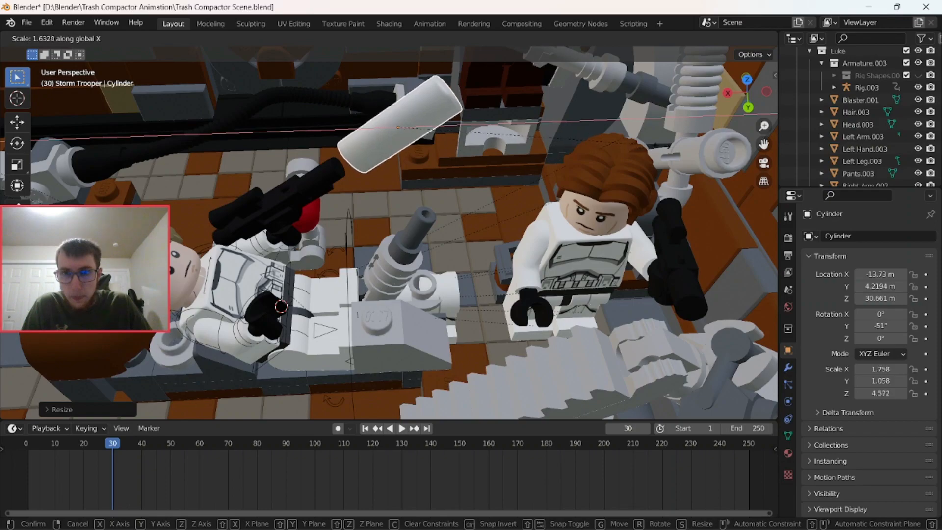
click(521, 157)
Rotate the cylinder around the global Y axis to about -55.2°
mouse_move(521, 158)
middle_down()
mouse_move(523, 132)
mouse_move(519, 142)
middle_up()
key(r)
key(y)
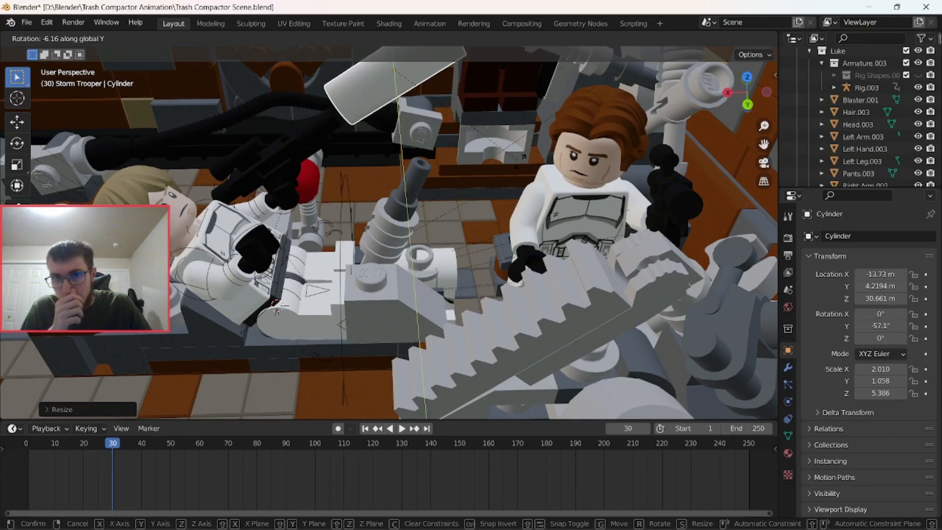
click(521, 155)
Widen the flattened cylinder along global Y to a Y scale of about 1.72
middle_drag(473, 113, 467, 144)
middle_drag(475, 182, 400, 174)
key(s)
key(y)
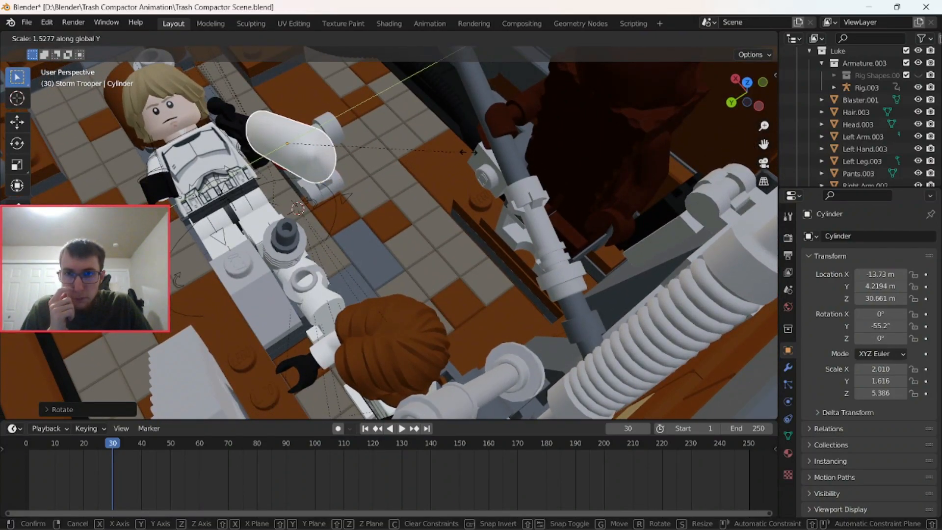
click(363, 196)
Shrink the cylinder uniformly in two passes to a scale of about 1.02, 0.87, 2.73
middle_drag(363, 196, 416, 178)
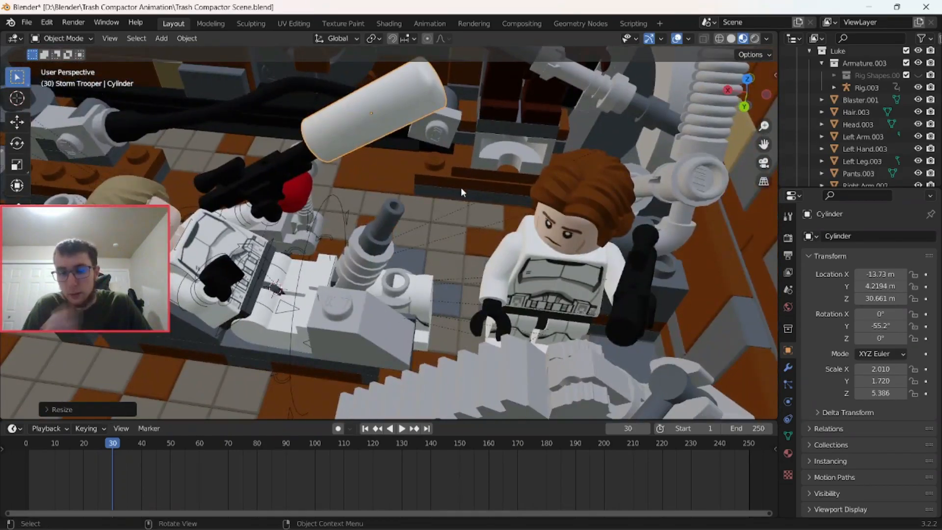
key(s)
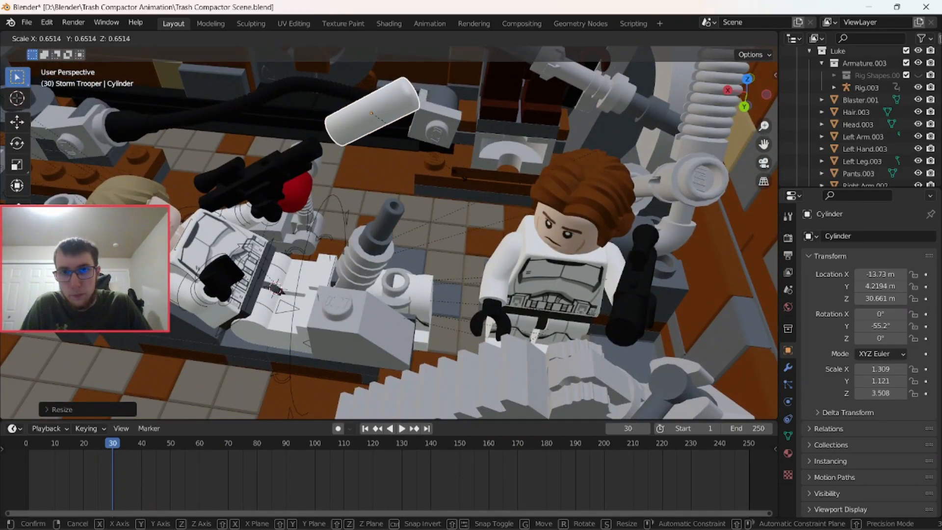
click(460, 175)
key(s)
click(431, 160)
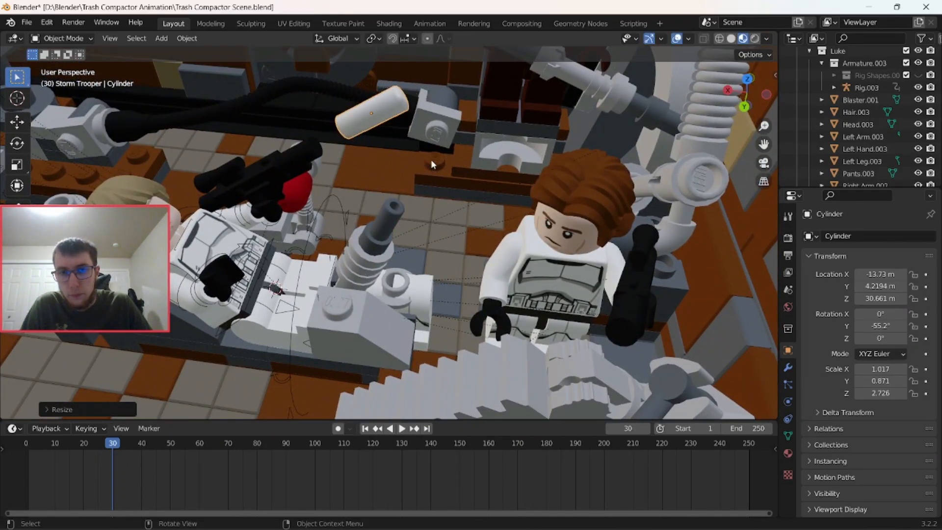
Move the cylinder freely toward the blaster's muzzle, to about 5.07 m in Y and 29.09 m in Z
middle_drag(431, 160, 443, 156)
key(g)
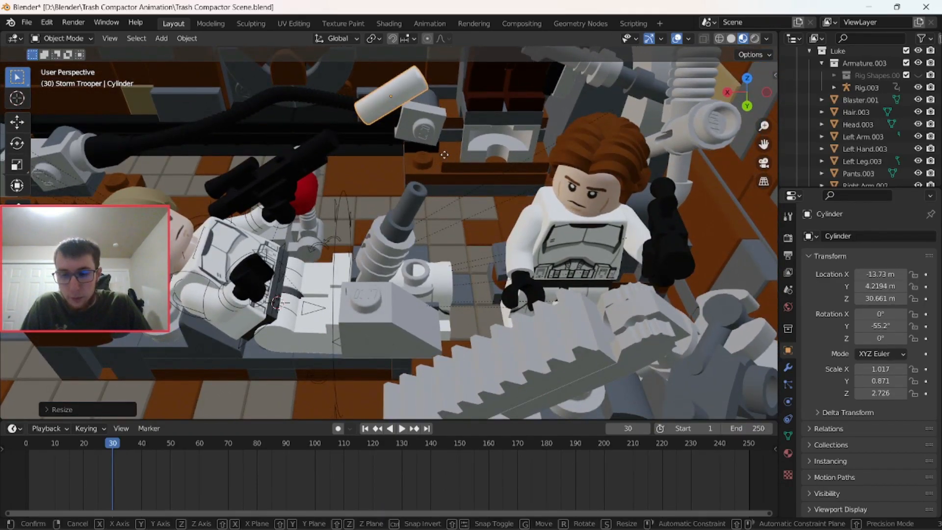
click(432, 167)
middle_drag(432, 166, 430, 245)
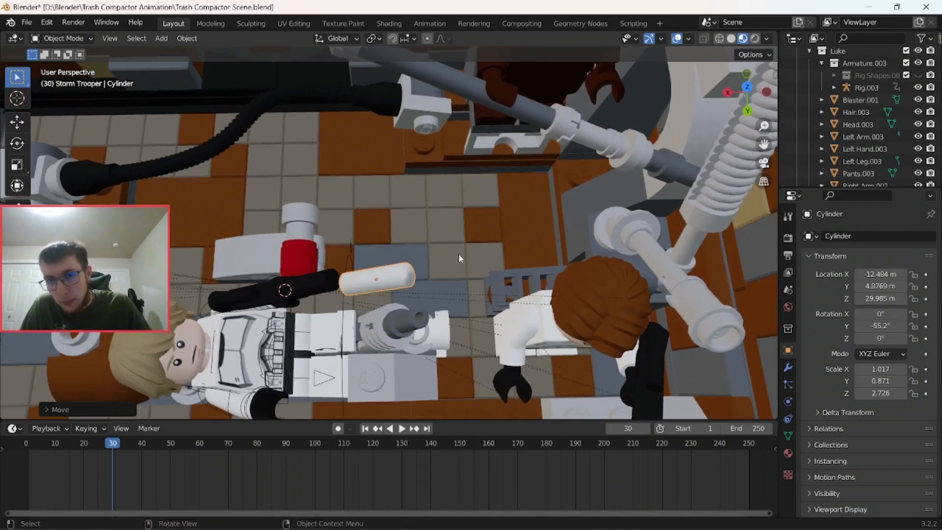
key(g)
click(452, 275)
middle_drag(451, 274, 589, 296)
key(g)
click(437, 230)
Move the cylinder along global X to about -10.85 m, close to the end of the blaster's barrel
scroll(544, 253, up, 3)
key(g)
key(x)
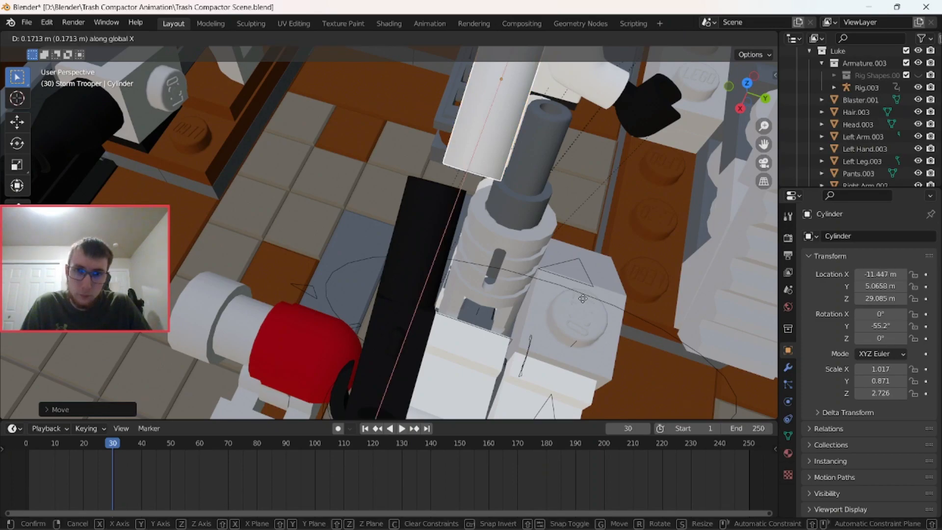
click(579, 317)
Shift the cylinder along global Y to about 4.37 m, in line with the blaster's barrel
middle_drag(579, 316, 623, 293)
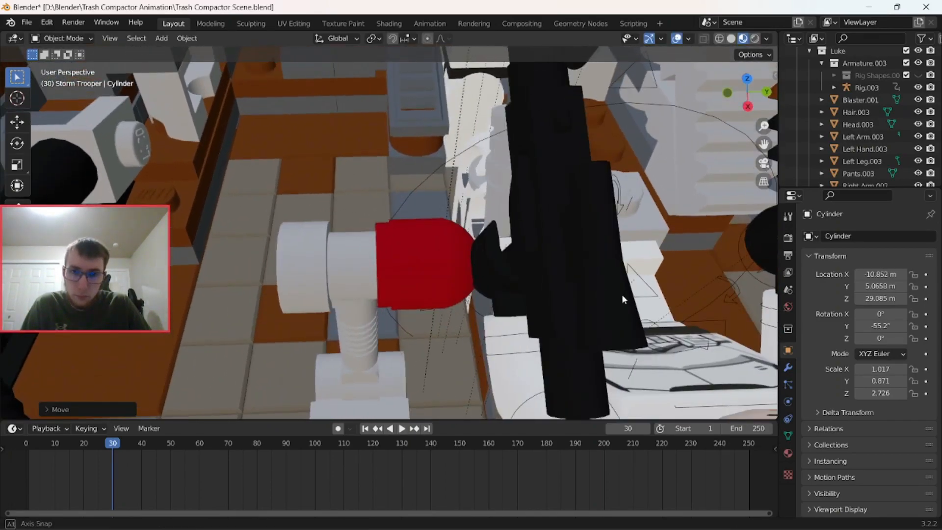
click(584, 281)
middle_drag(592, 279, 555, 300)
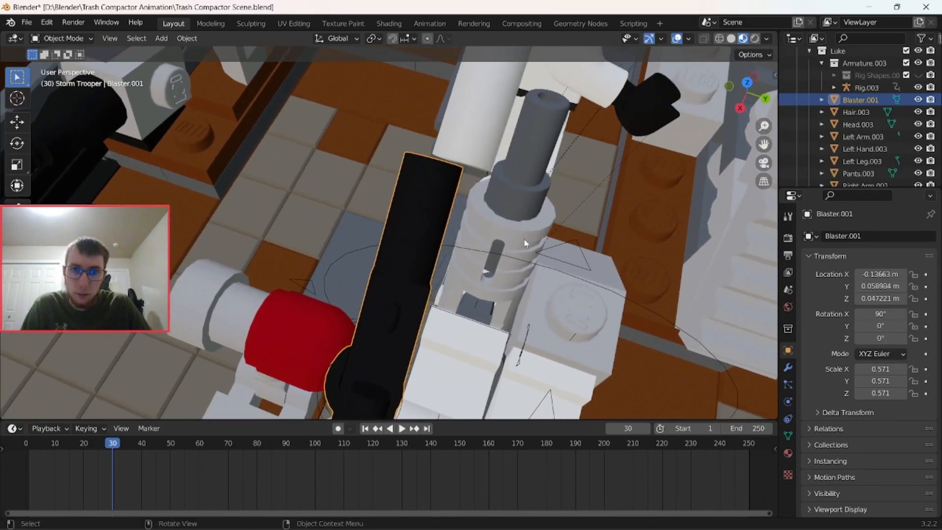
click(477, 166)
key(g)
key(x)
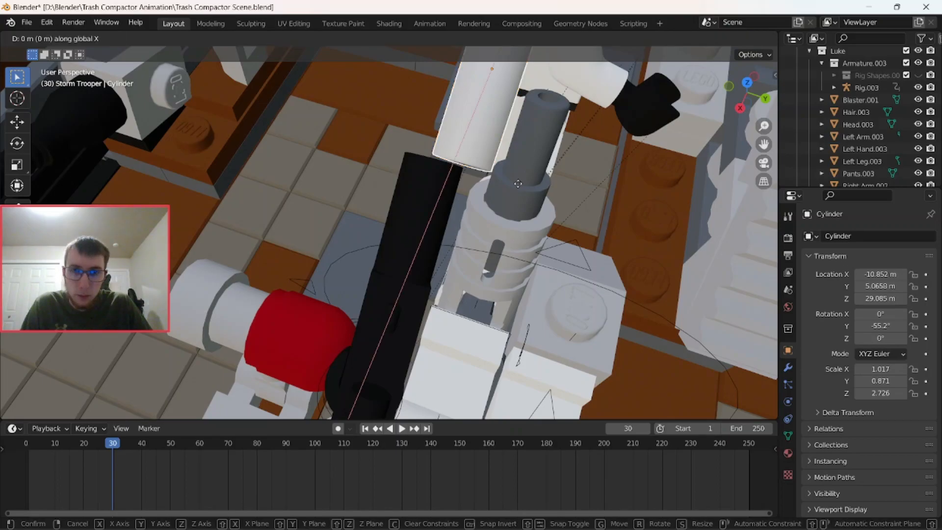
key(y)
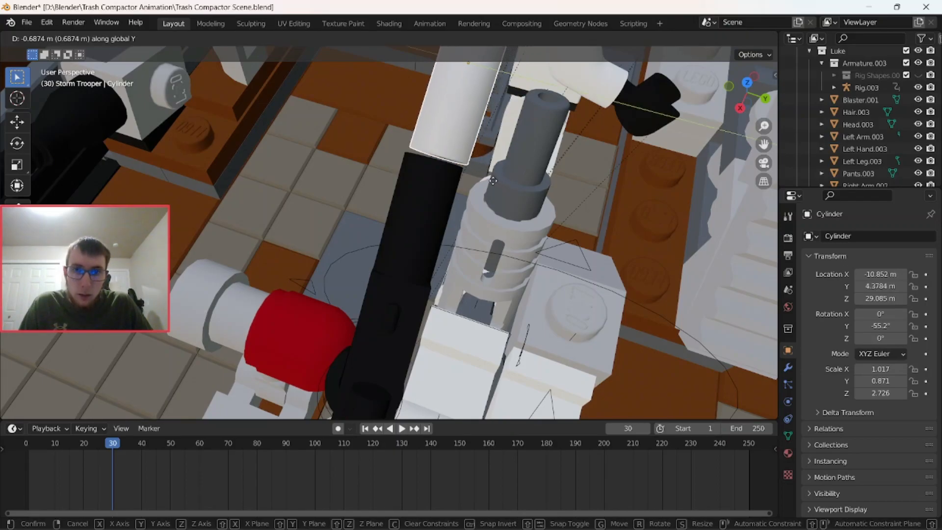
click(494, 181)
Rotate the cylinder to about 2.09°, -54.7°, 0.5° and nudge it to about -10.83, 4.24, 29.10 m
key(r)
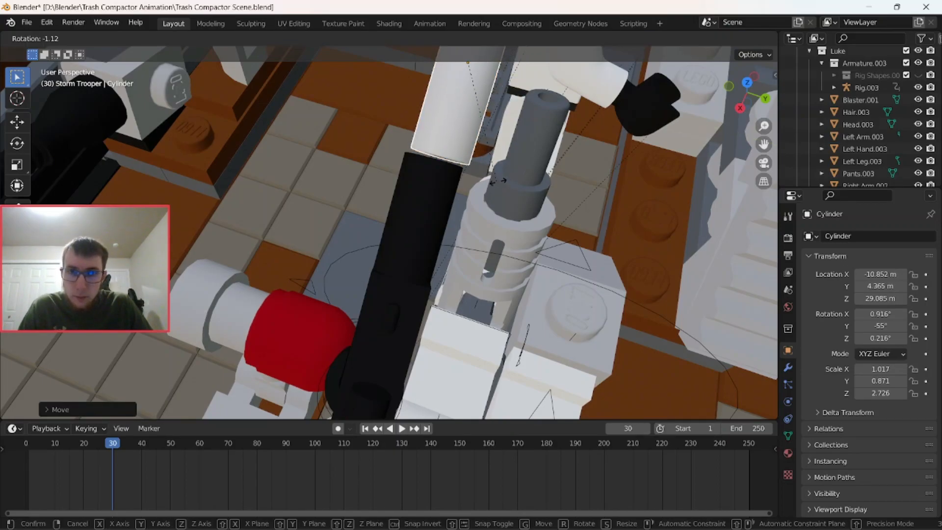
click(499, 181)
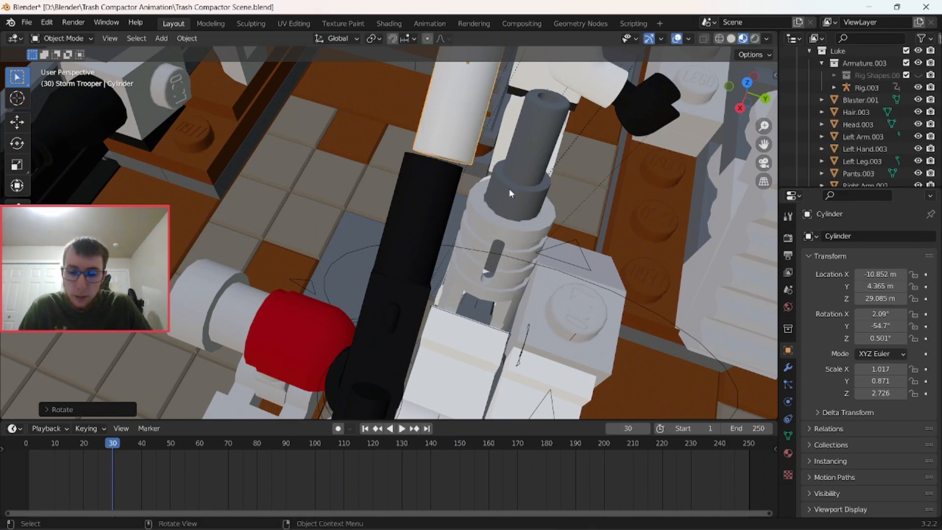
key(g)
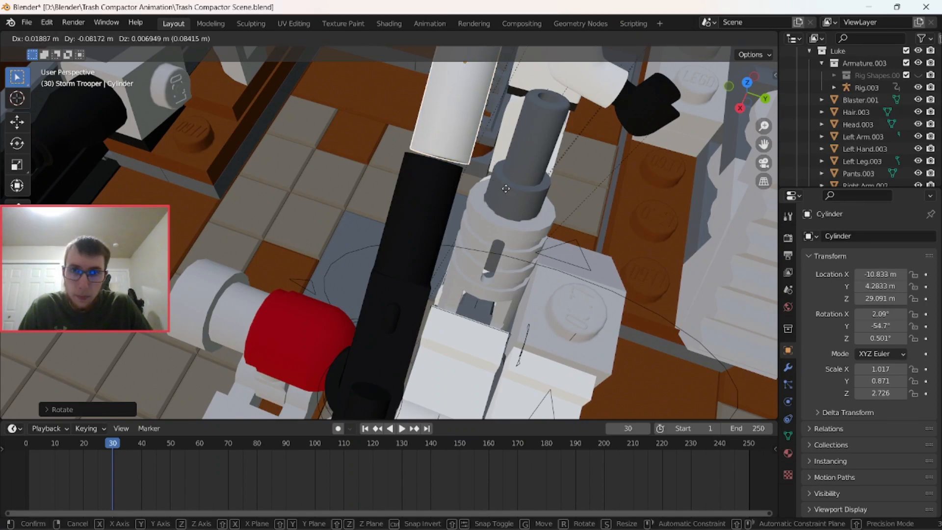
click(505, 188)
Rotate the cylinder about global Y to about -51.8° so its tilt follows the blaster's barrel
scroll(622, 220, down, 7)
middle_drag(623, 230, 510, 176)
key(r)
key(y)
click(507, 169)
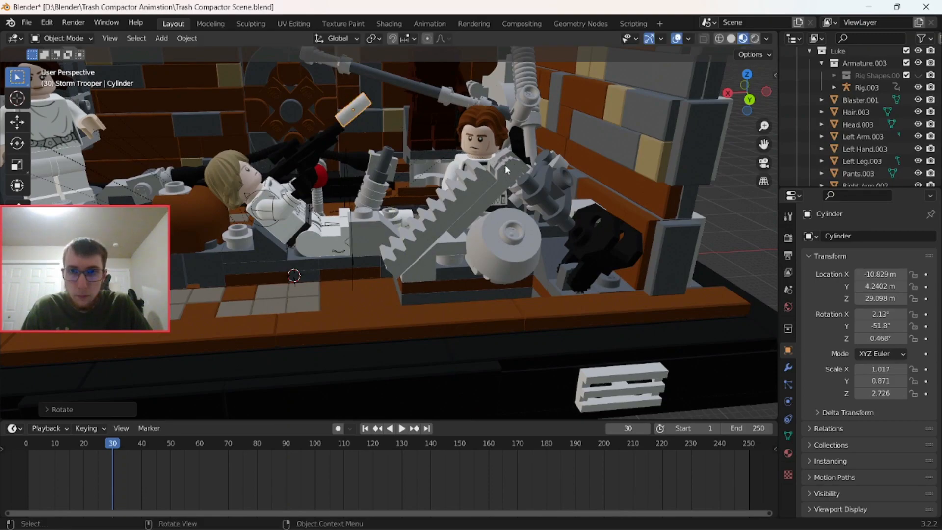
Lower the cylinder along global Z to about 28.51 m and check its placement from the scene camera
key(g)
key(z)
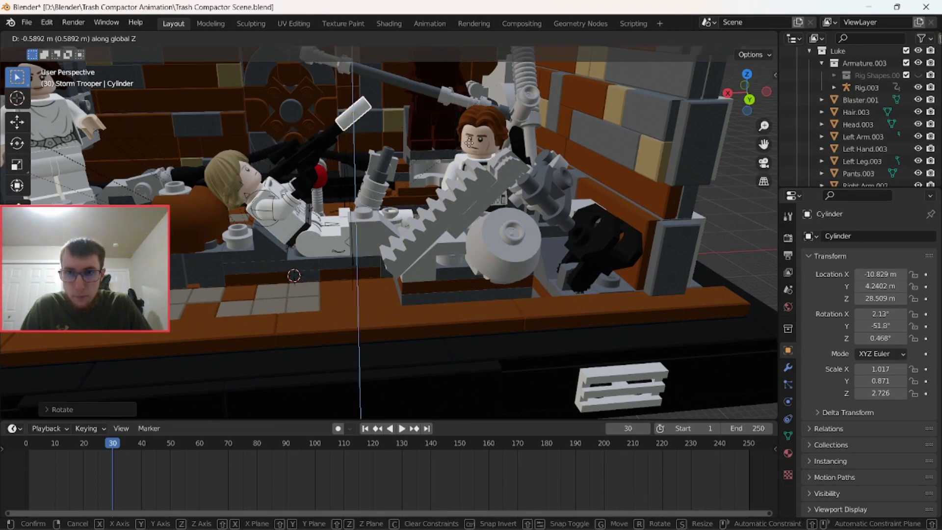
click(470, 142)
middle_drag(462, 126, 505, 167)
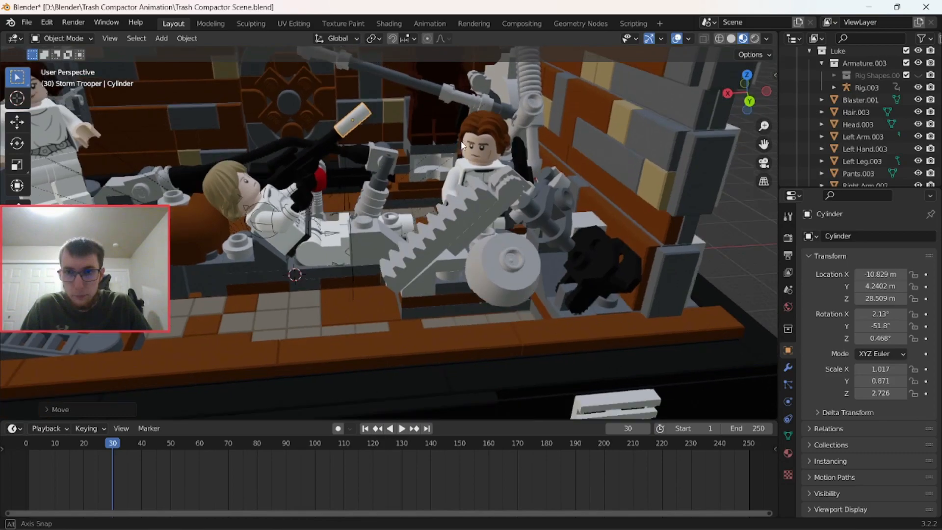
key(KP_0)
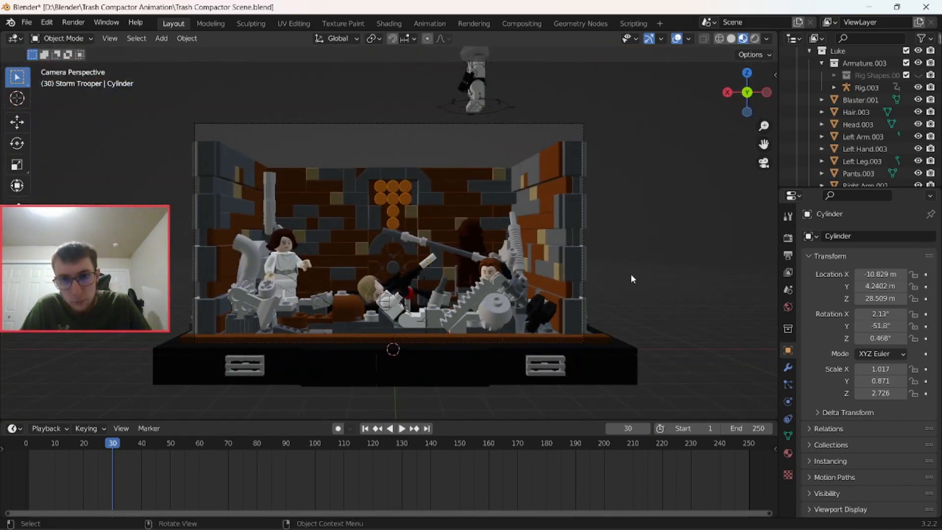
middle_drag(505, 251, 501, 270)
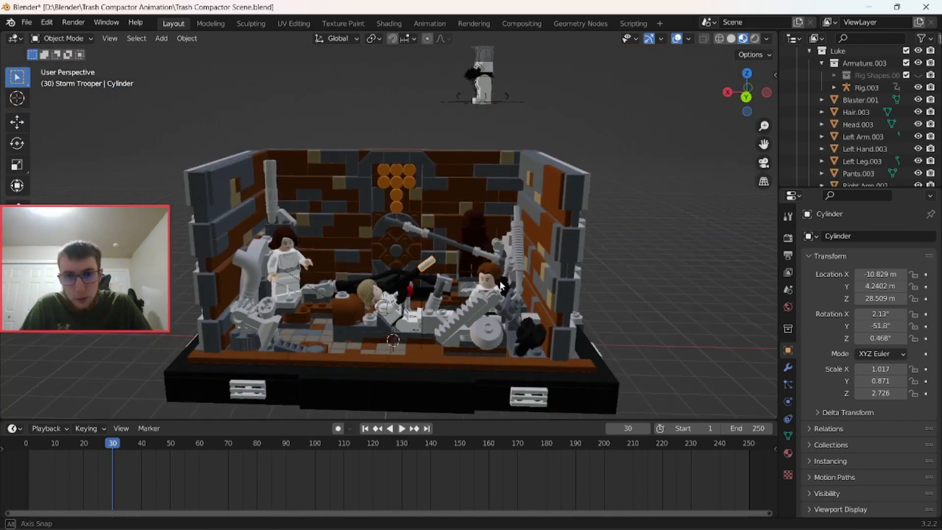
Create a new material for the cylinder and set its base color to fully saturated red
scroll(448, 276, up, 8)
click(788, 453)
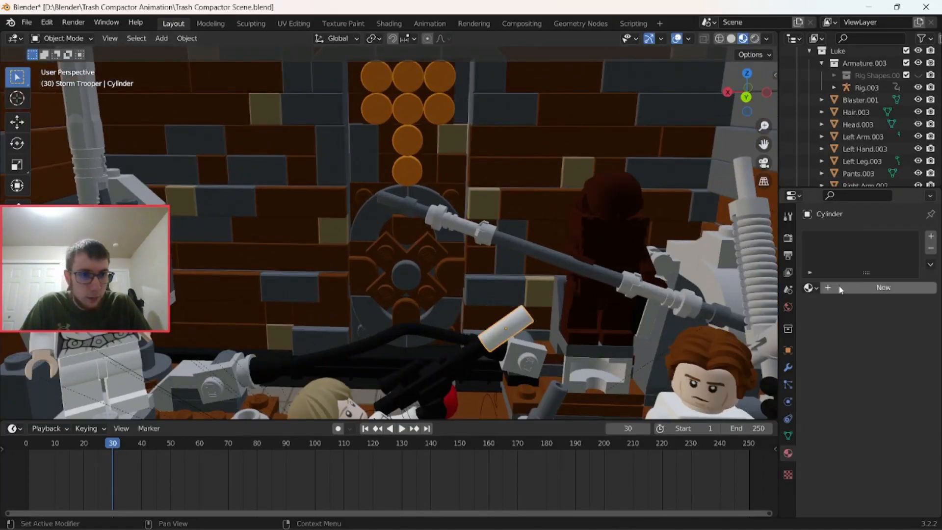
click(844, 286)
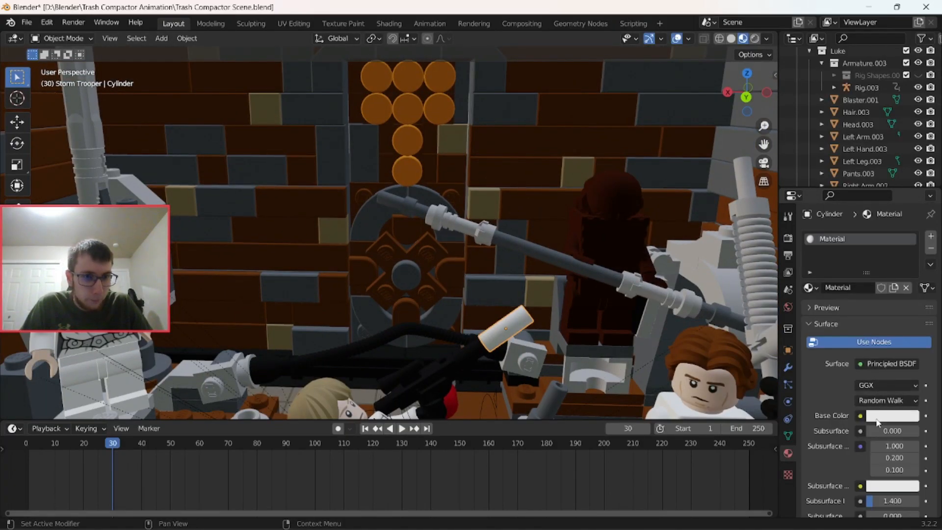
click(893, 416)
click(856, 298)
drag(856, 297, 858, 330)
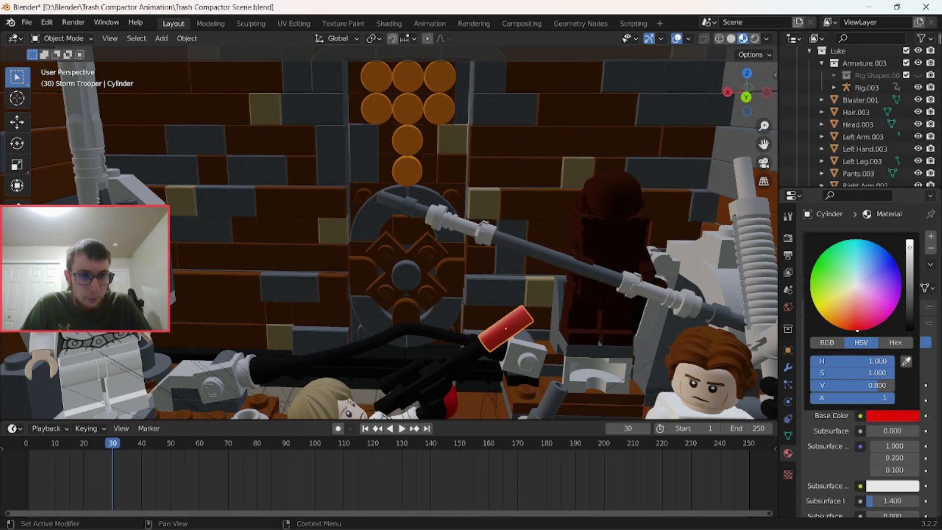
Give the cylinder's material a dark red emission color
scroll(831, 462, down, 1)
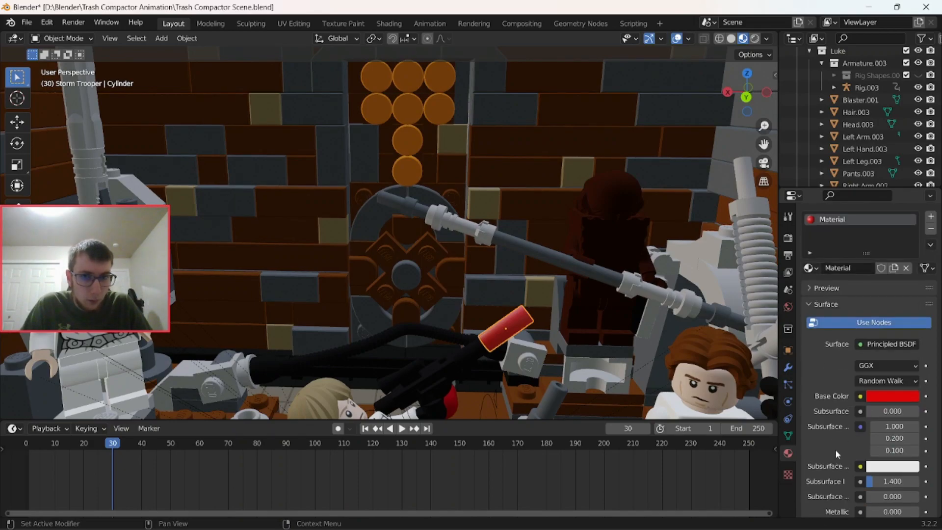
scroll(821, 412, down, 5)
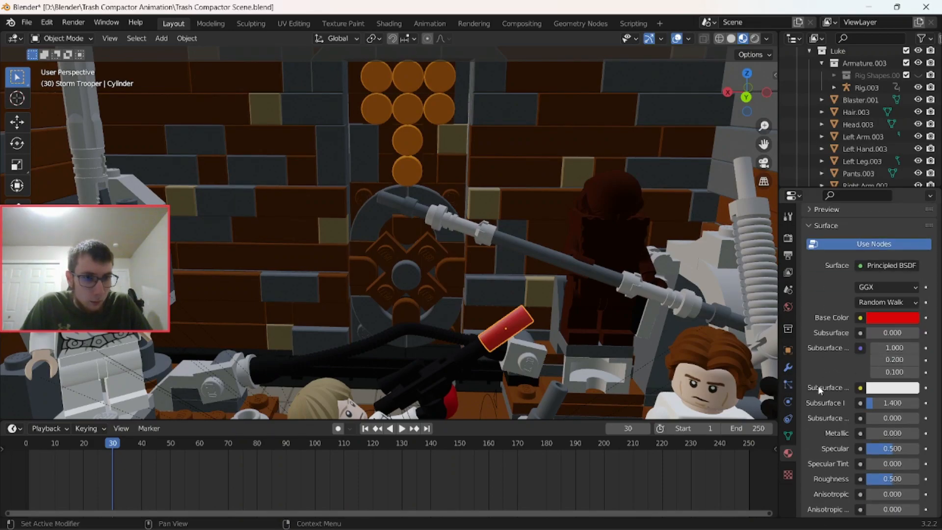
scroll(837, 370, down, 10)
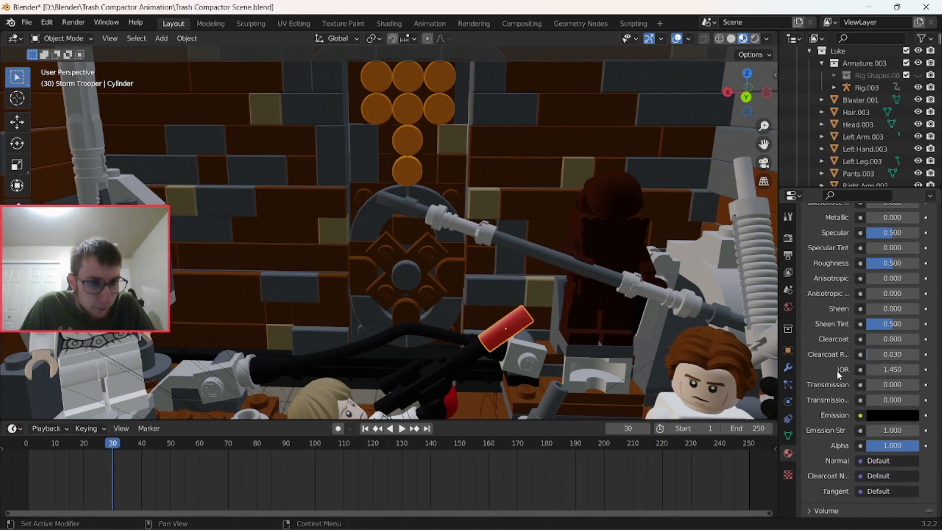
click(915, 414)
drag(908, 288, 909, 240)
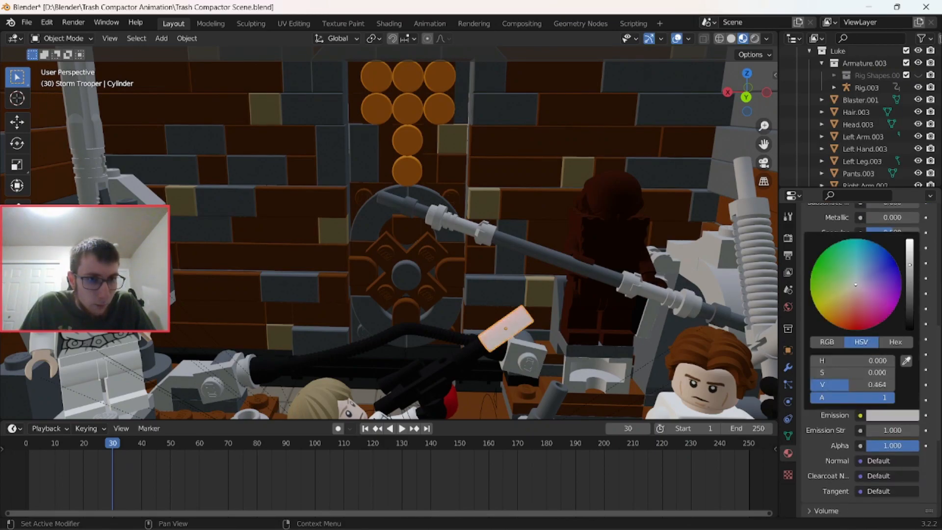
scroll(853, 290, down, 15)
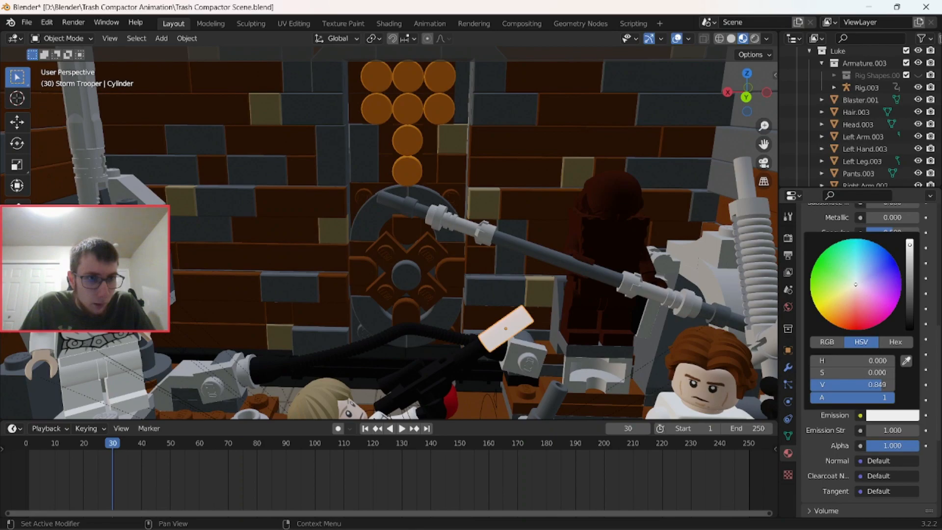
click(852, 308)
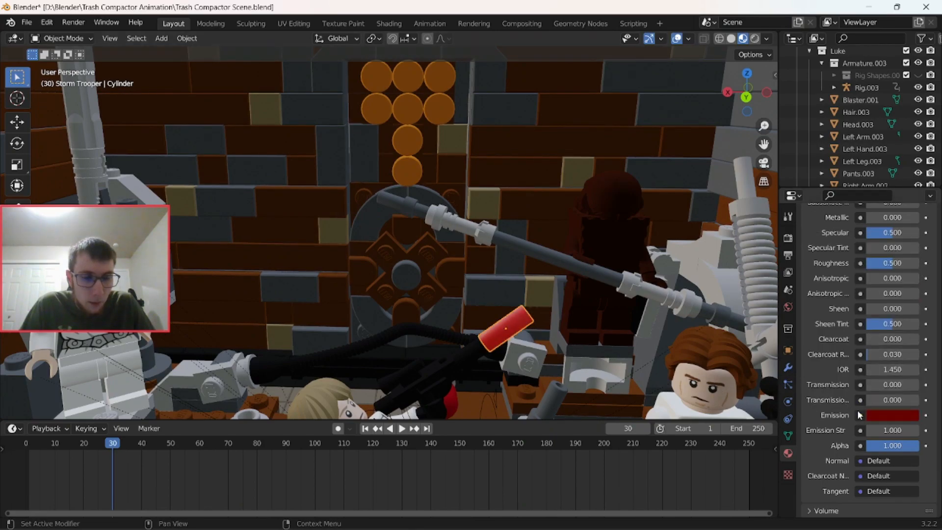
Brighten the material's emission color to vivid red and set the emission strength to 4.1
click(894, 414)
drag(910, 282, 910, 242)
drag(876, 433, 890, 433)
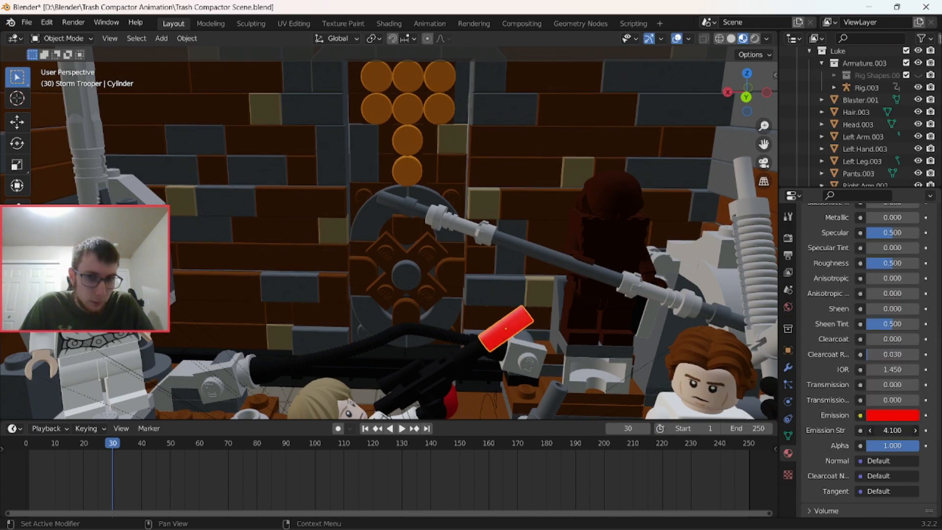
Insert a Location, Rotation & Scale keyframe for the cylinder at frame 30
scroll(645, 334, down, 4)
scroll(645, 334, down, 4)
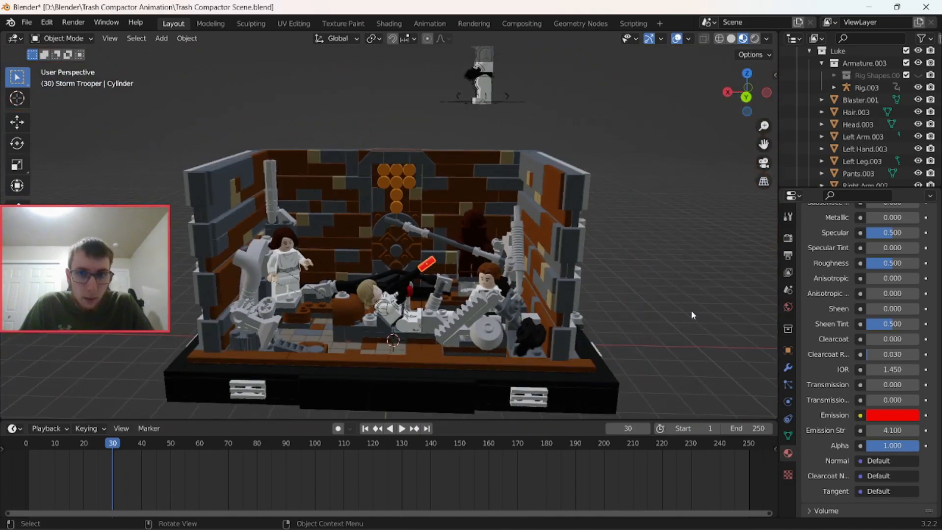
scroll(467, 297, up, 5)
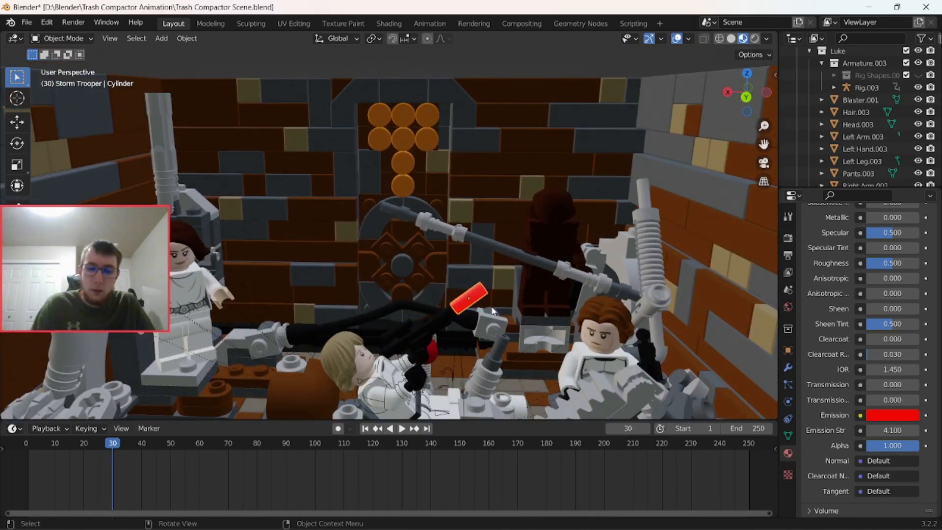
key(i)
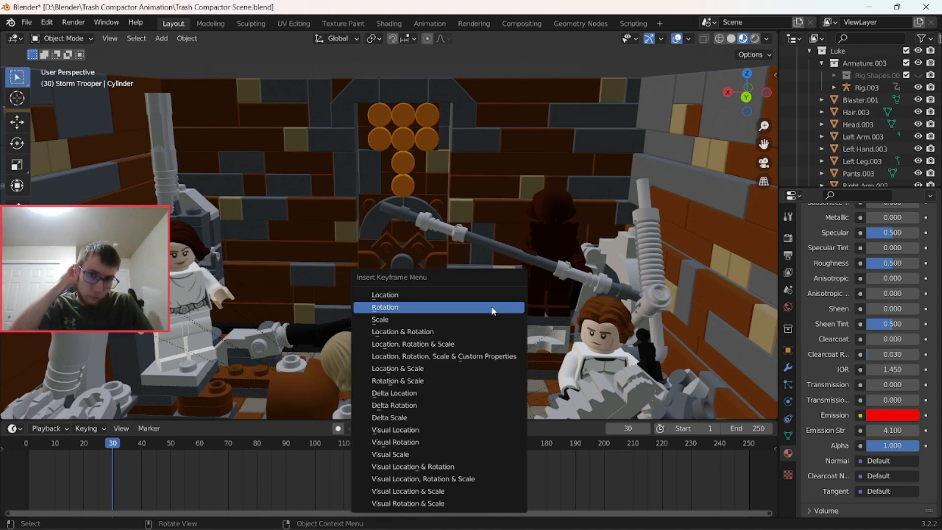
click(461, 343)
scroll(461, 342, down, 3)
middle_drag(461, 342, 453, 327)
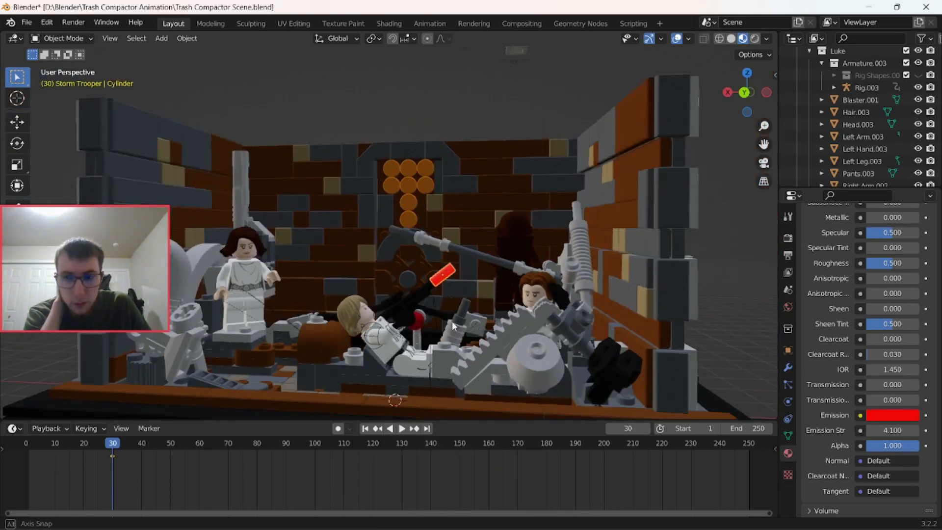
Return the timeline to frame 1 and inspect the red bolt relative to Luke's blaster
click(366, 430)
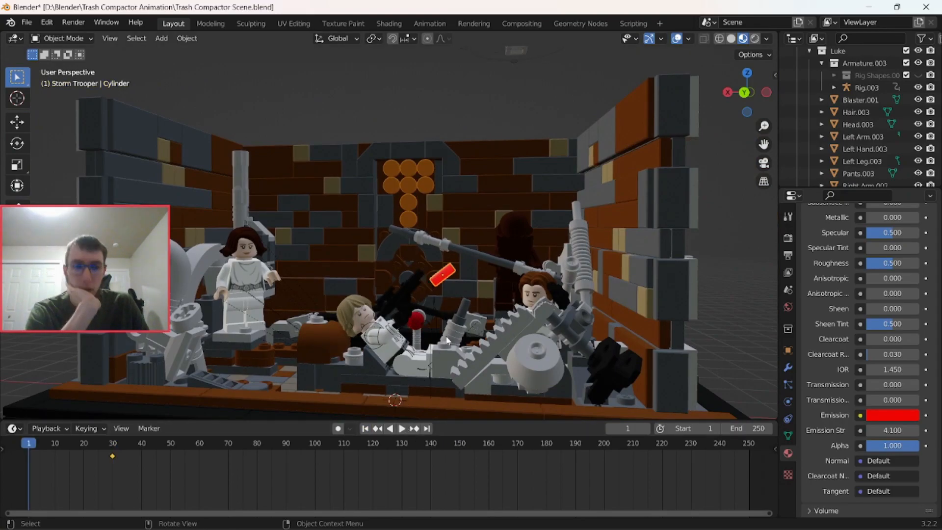
middle_drag(461, 330, 473, 341)
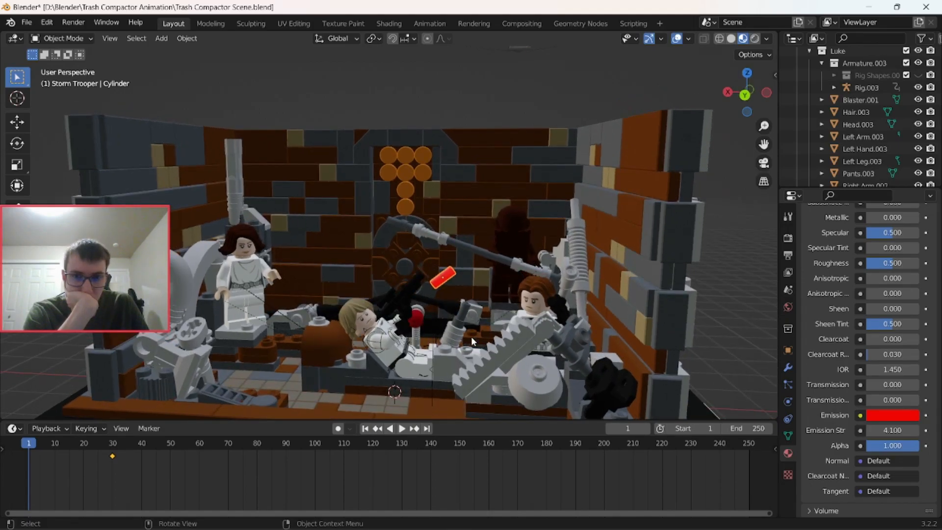
middle_drag(473, 341, 474, 354)
middle_drag(470, 310, 481, 278)
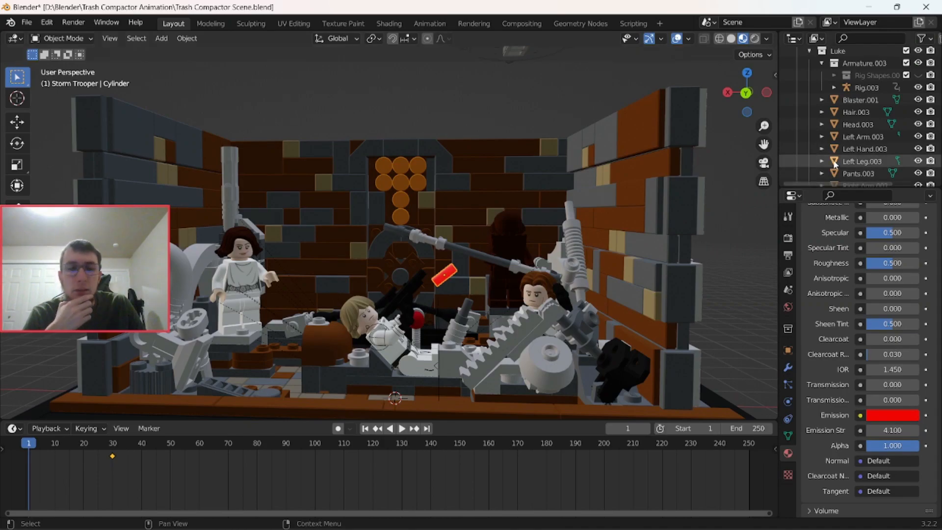
key(i)
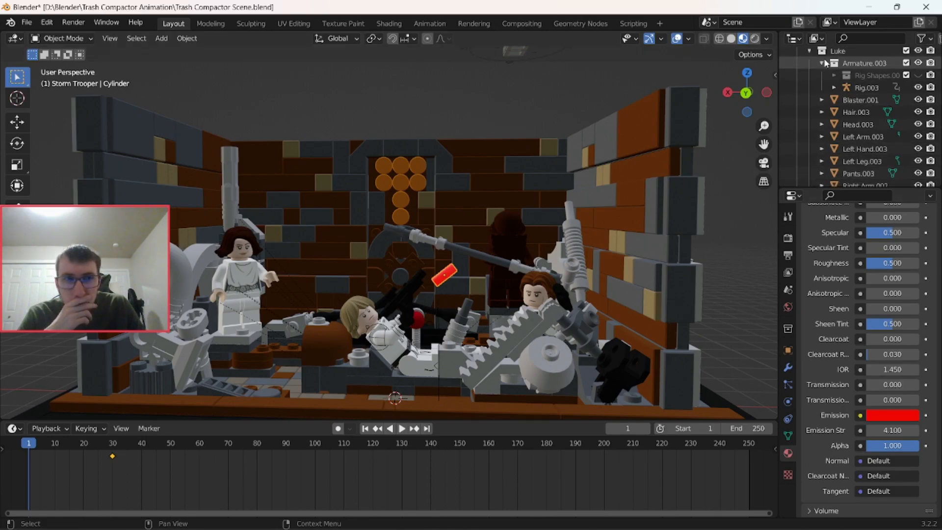
Move the Cylinder object out of the Storm Trooper collection into the Trash Compactor Scene collection, collapsing the Luke and Storm Trooper collections
click(810, 51)
scroll(836, 117, down, 6)
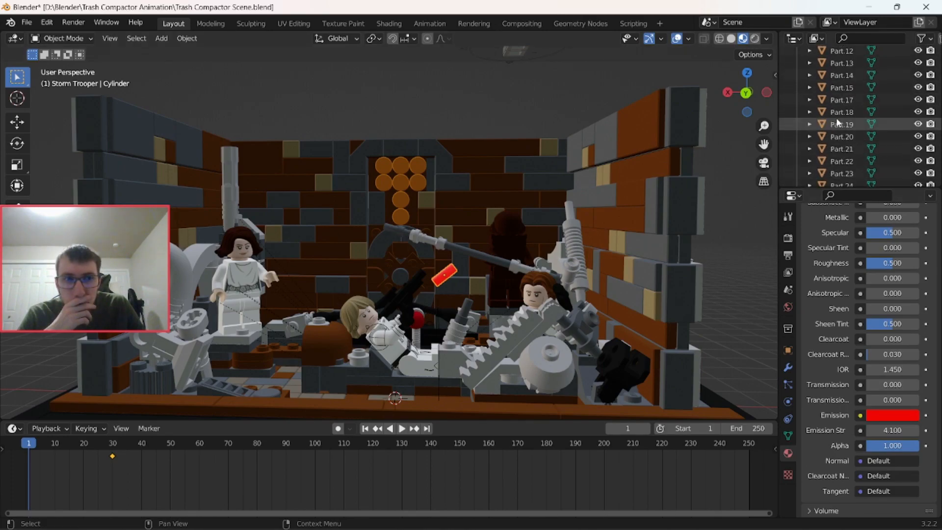
scroll(925, 87, down, 15)
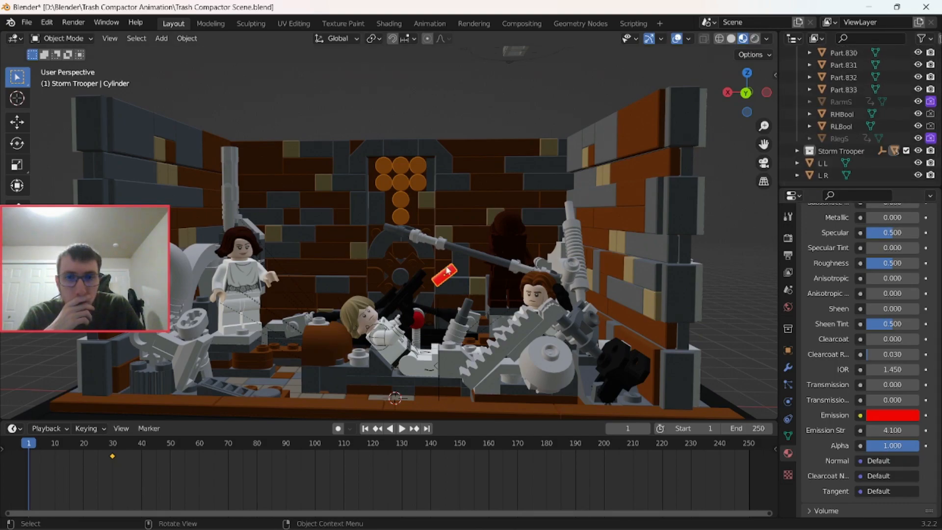
click(797, 151)
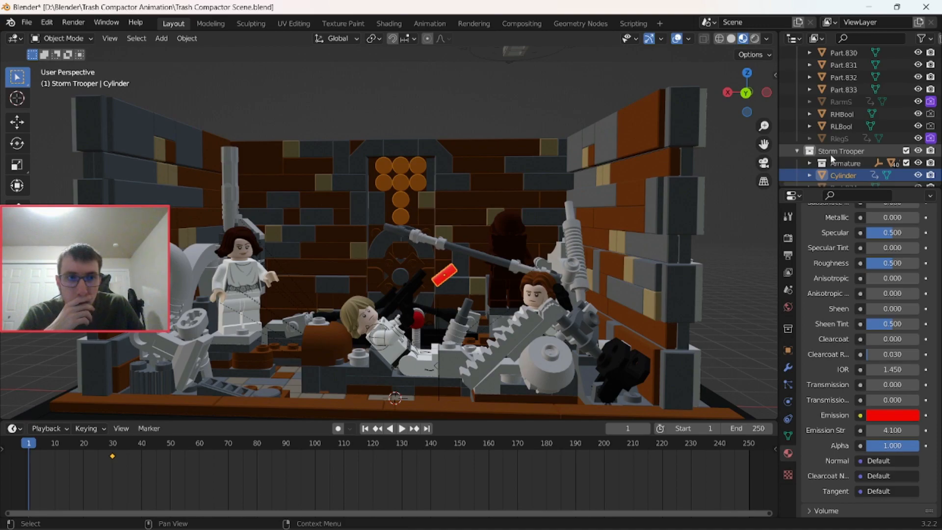
scroll(810, 147, down, 3)
drag(835, 136, 814, 100)
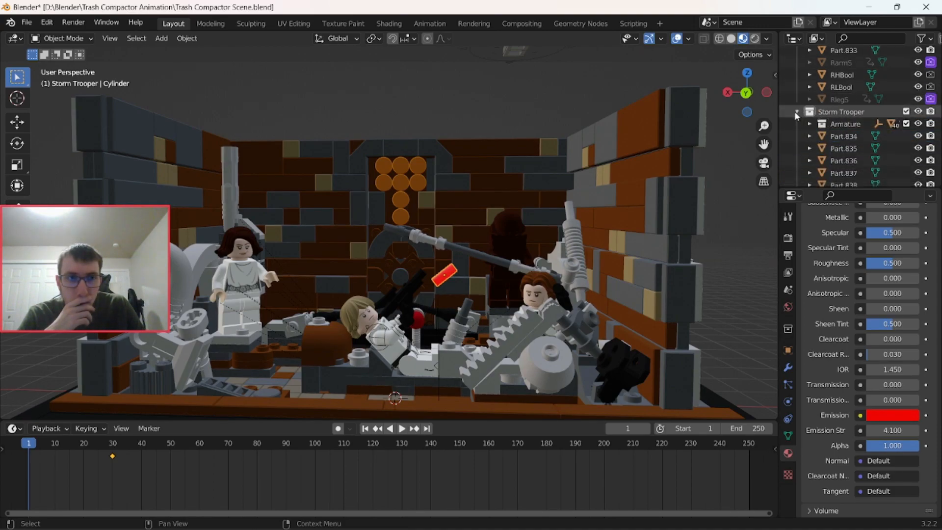
click(798, 112)
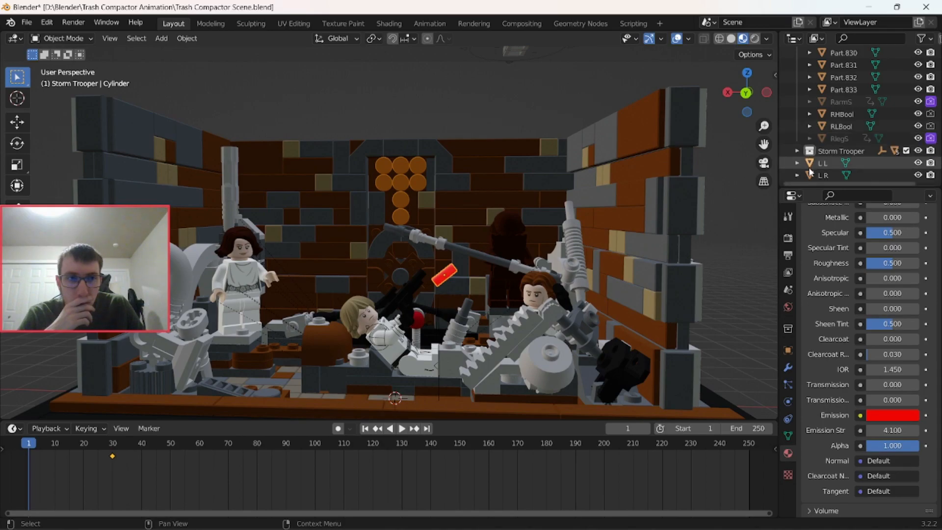
Move the Cylinder object to the top-level Scene Collection and collapse the Trash Compactor Scene collection
scroll(809, 168, up, 15)
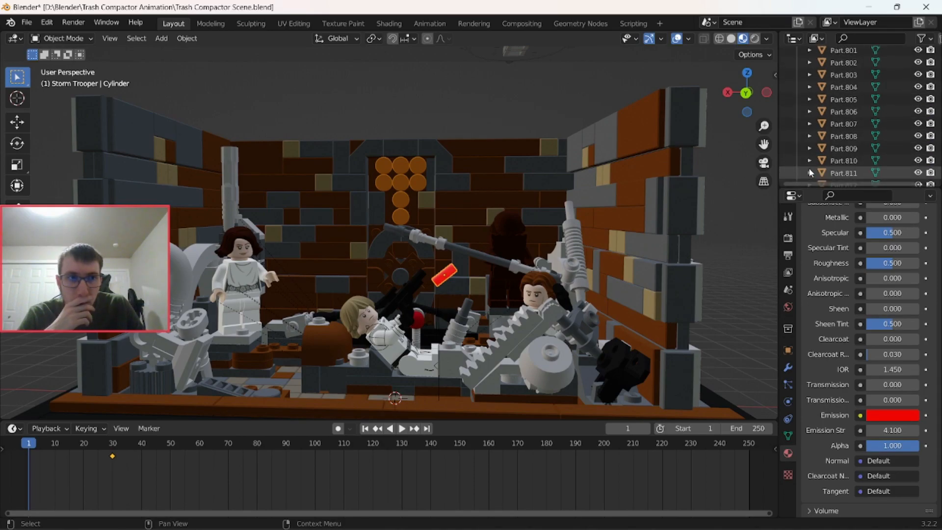
scroll(809, 168, up, 1)
drag(937, 150, 932, 35)
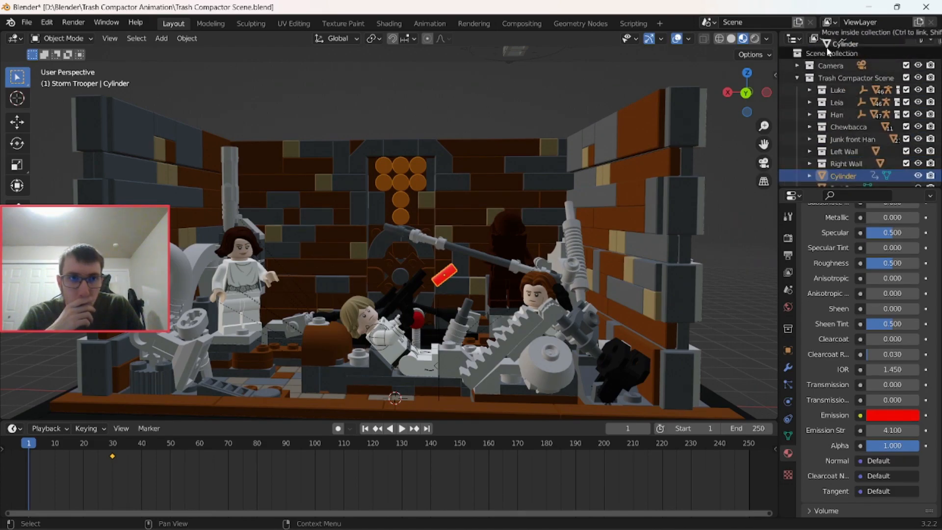
click(797, 79)
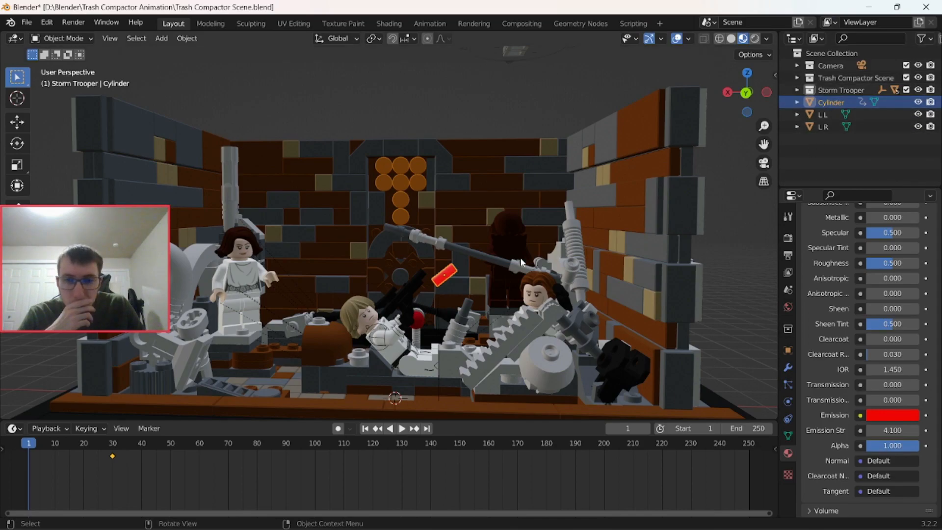
scroll(468, 294, up, 2)
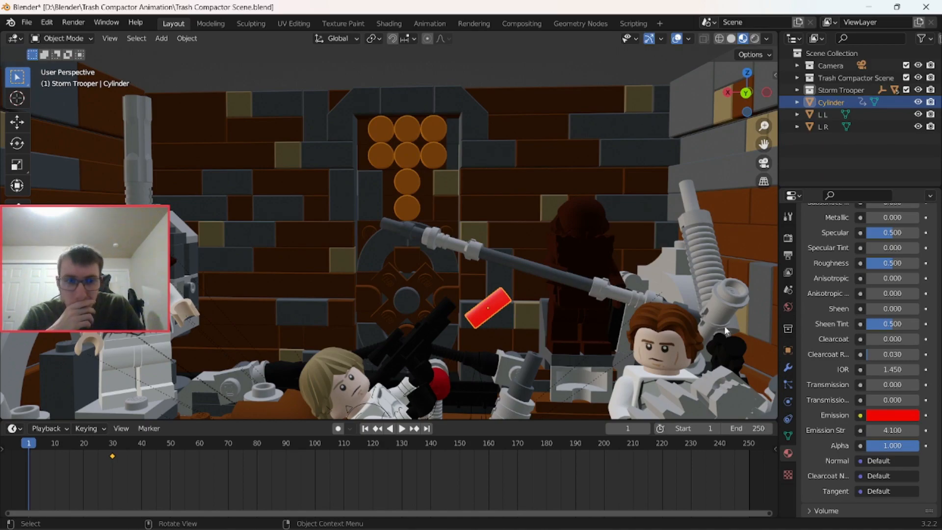
Play back the animation to examine the red bolt against Luke's blaster, and set the timeline to frame 0
scroll(806, 358, up, 4)
scroll(806, 358, up, 5)
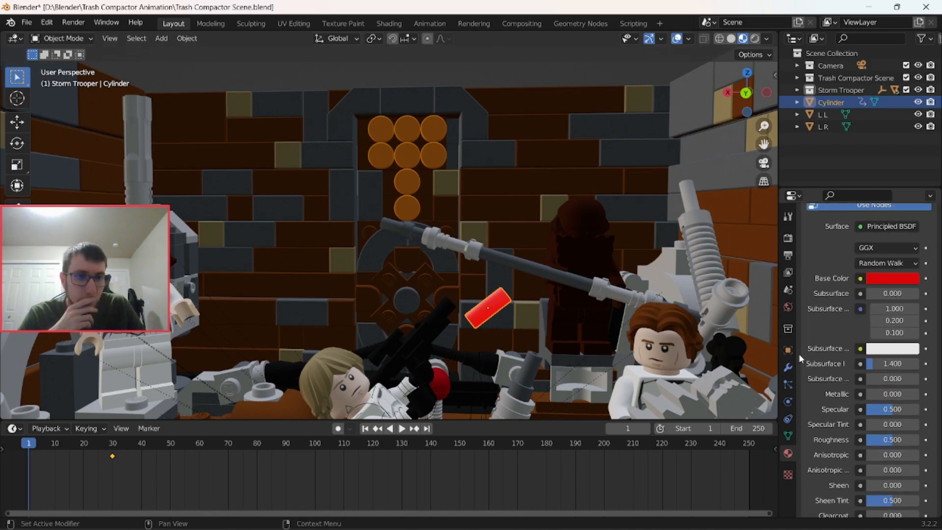
scroll(687, 373, down, 2)
click(402, 428)
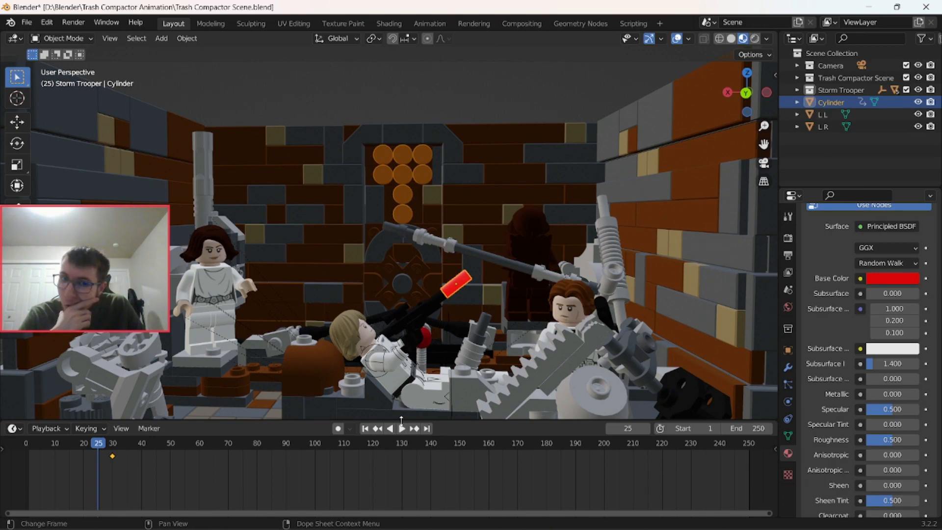
right_click(456, 287)
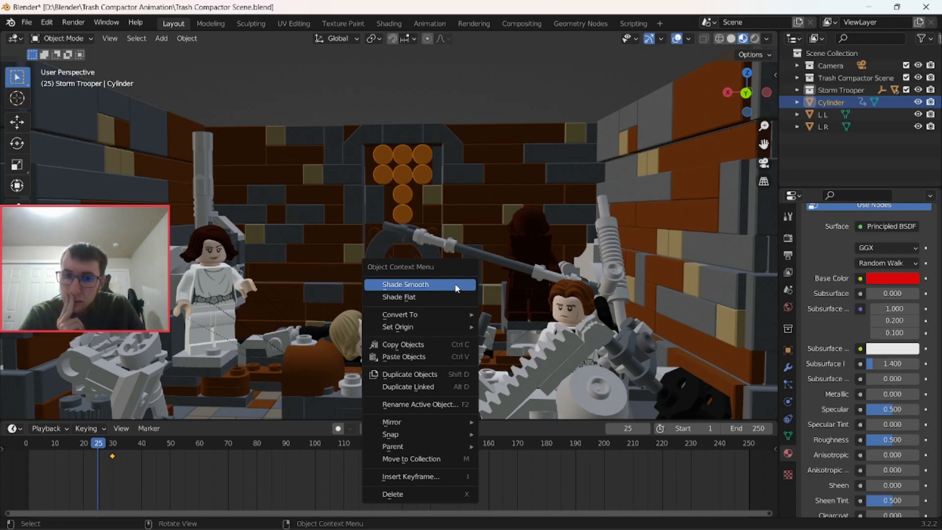
mouse_move(435, 445)
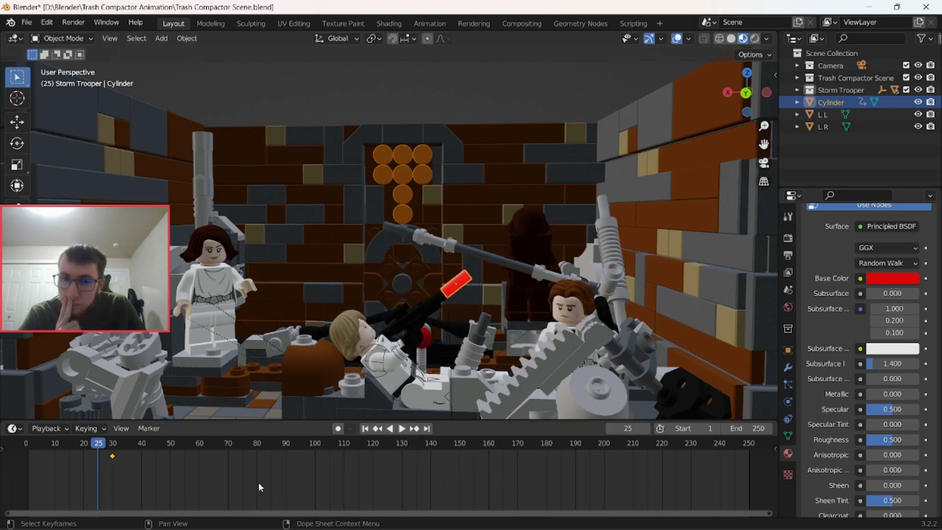
key(shift+Left)
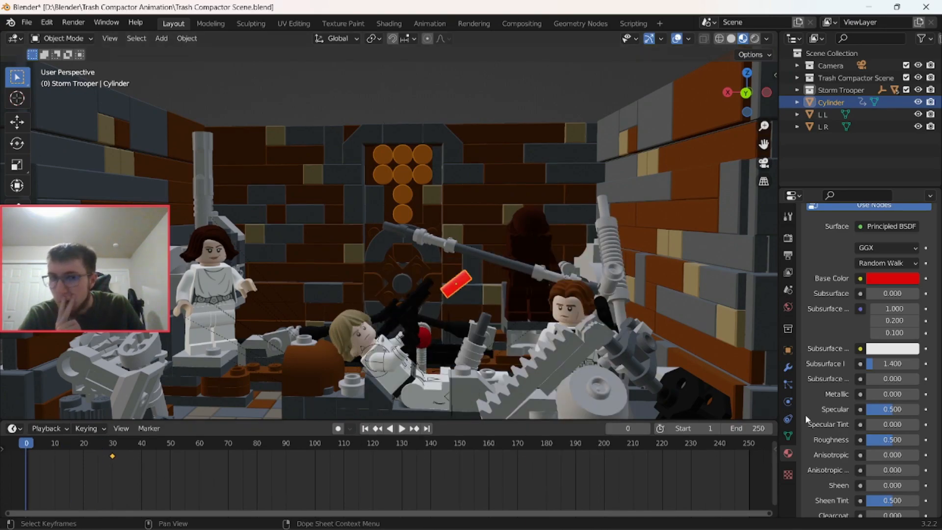
Try to keyframe the Cylinder while it is hidden in the viewport at frame 0, and show and select it again
click(918, 101)
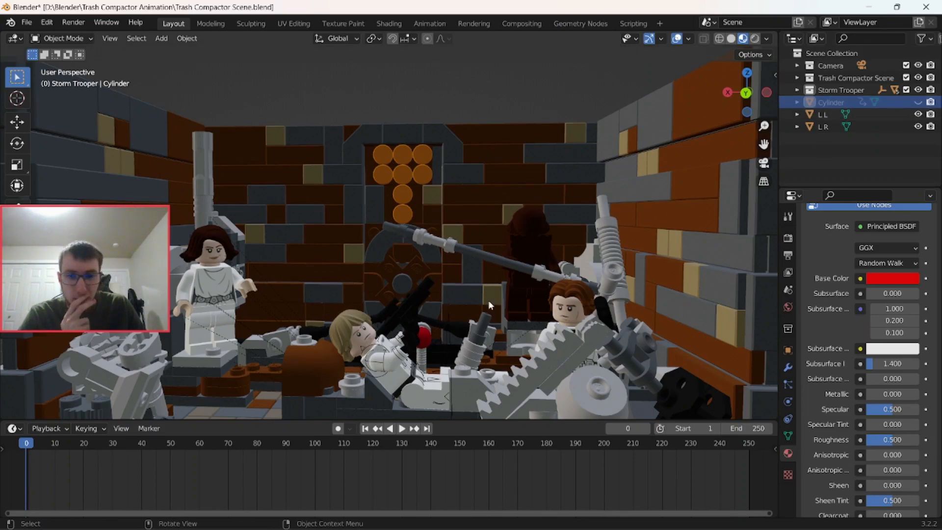
key(i)
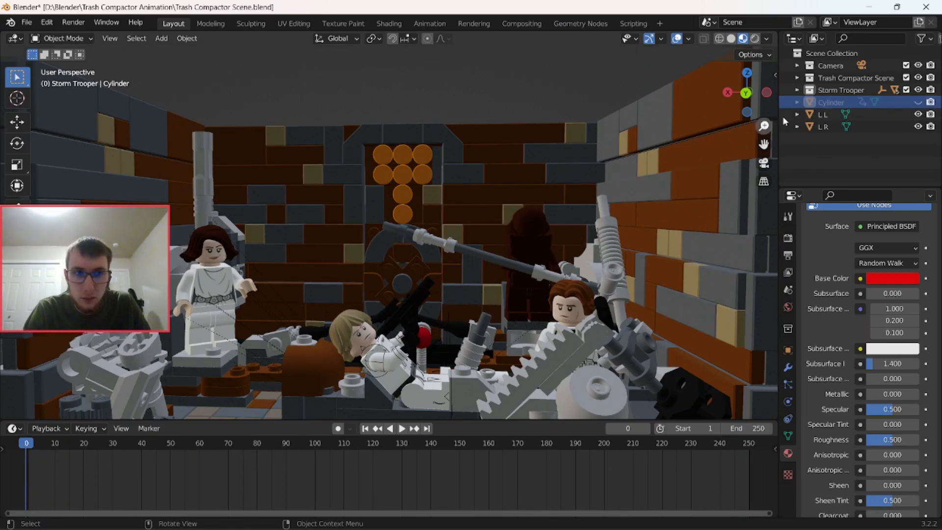
click(919, 102)
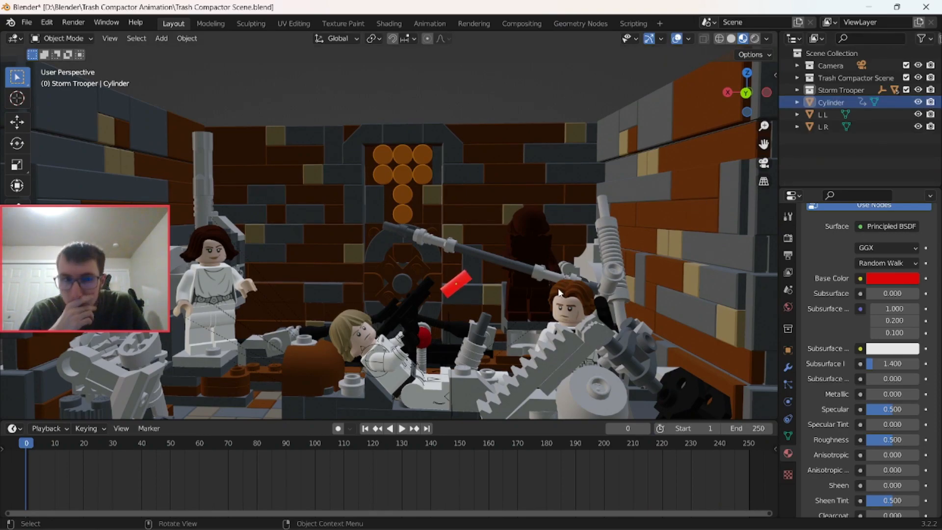
click(458, 280)
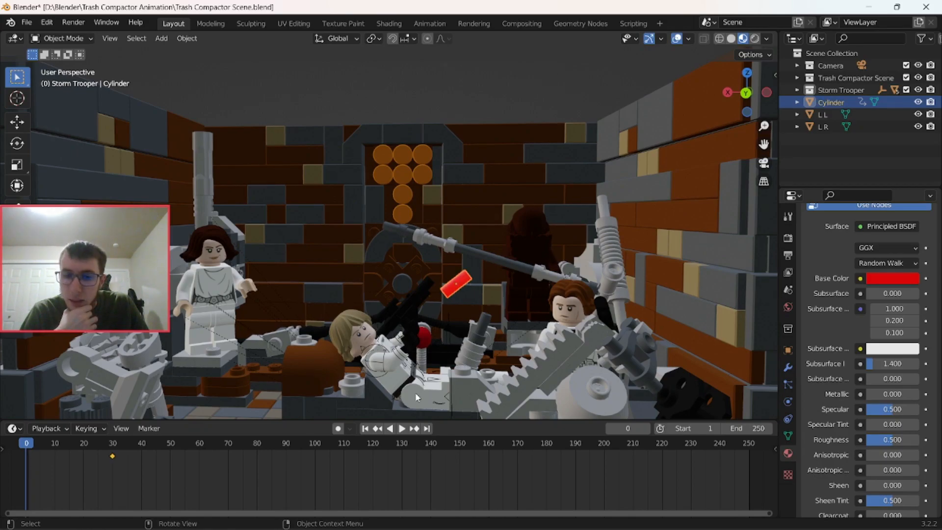
right_click(470, 285)
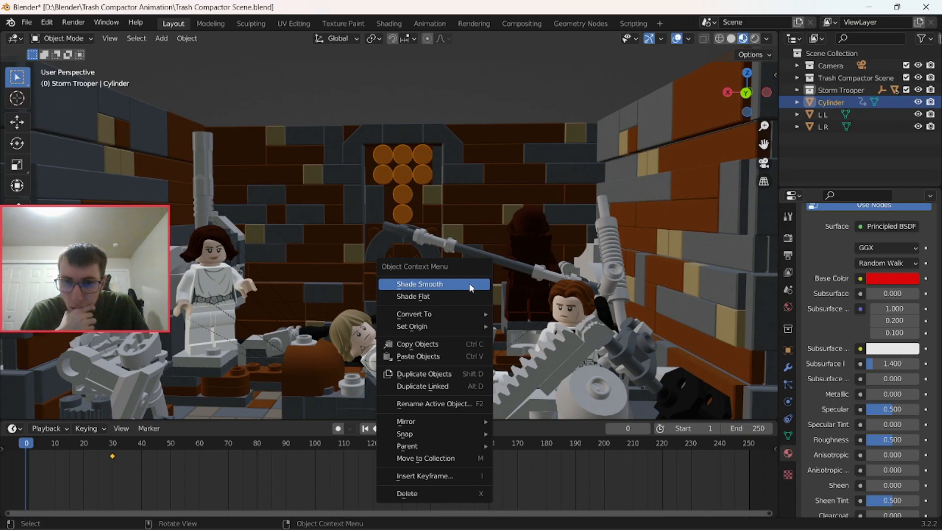
click(470, 286)
scroll(691, 293, down, 5)
click(696, 292)
scroll(507, 323, up, 6)
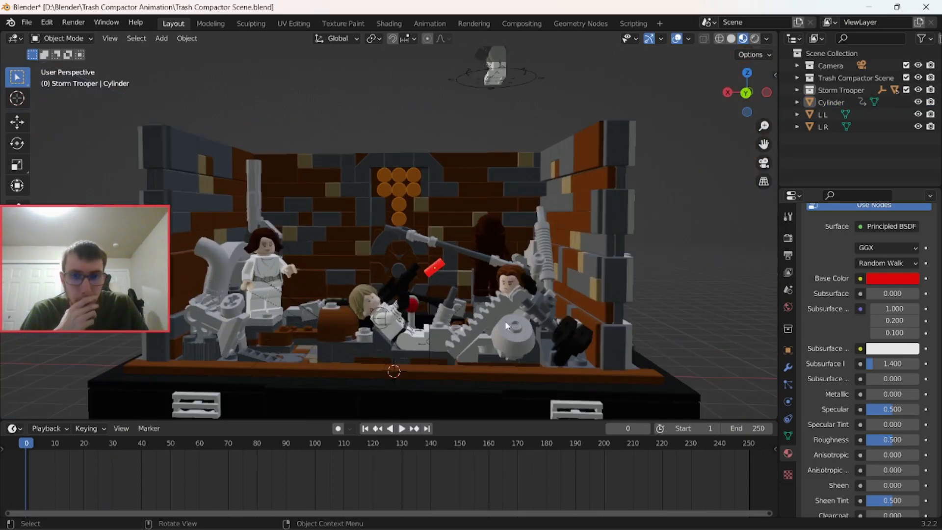
scroll(501, 322, up, 1)
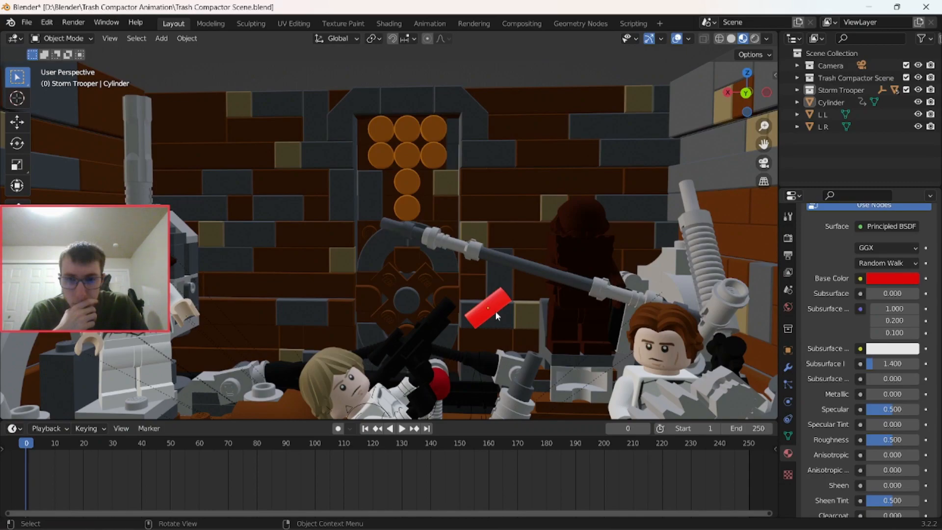
Move the red cylinder at frame 0 away from the blaster's muzzle and down beside Luke, adjusting its height along Z
click(496, 310)
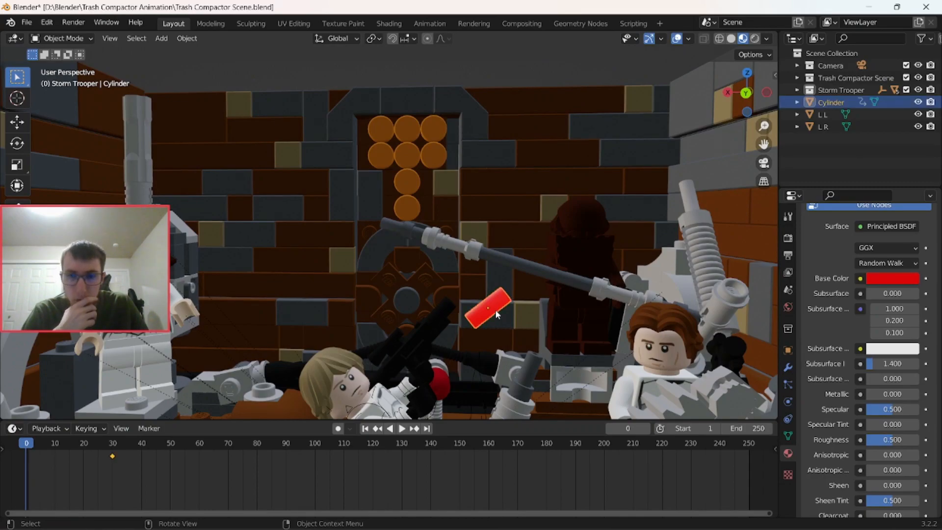
key(g)
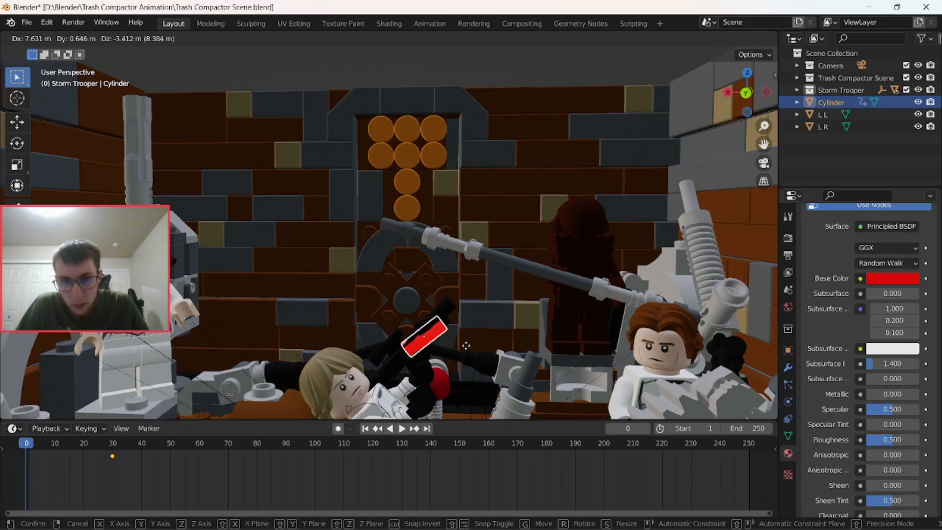
click(491, 326)
middle_drag(502, 314, 350, 346)
key(g)
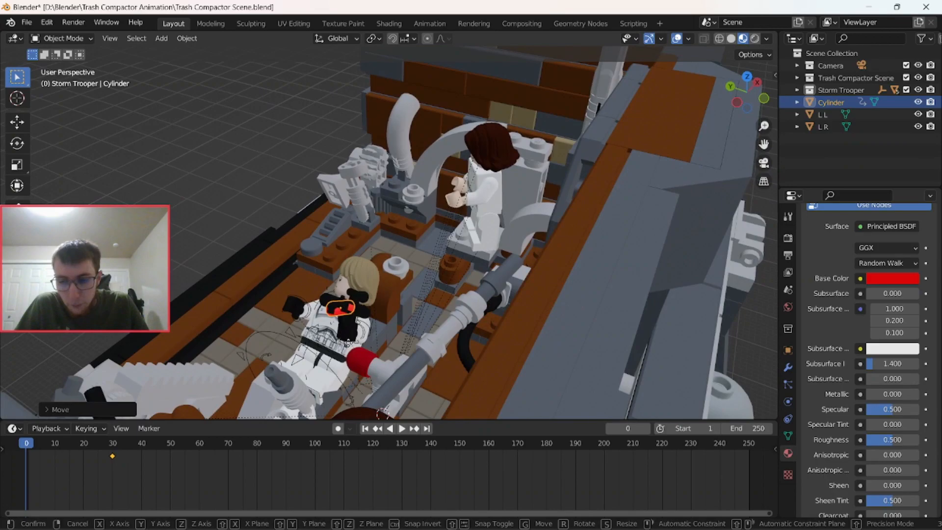
click(388, 352)
key(g)
key(z)
click(400, 410)
Insert a Location, Rotation & Scale keyframe for the cylinder beside Luke at frame 0
middle_drag(456, 388, 571, 376)
key(i)
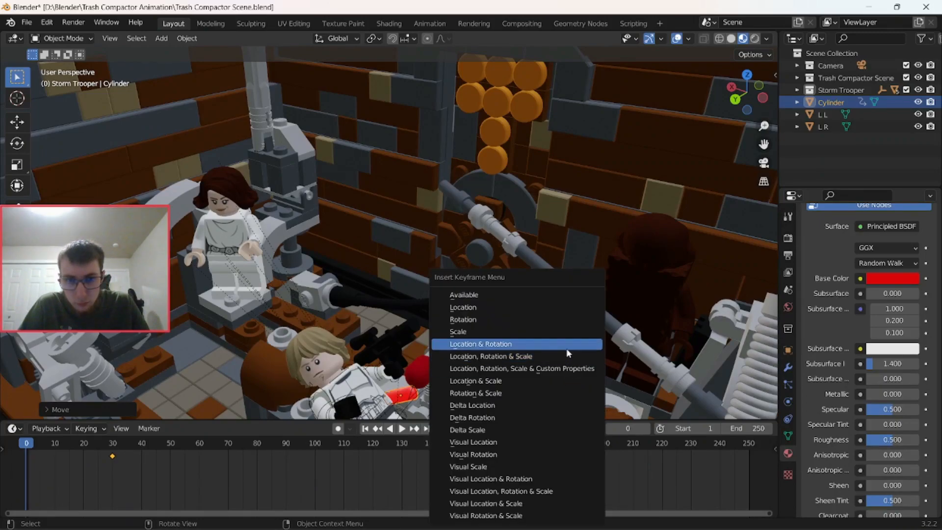
click(569, 356)
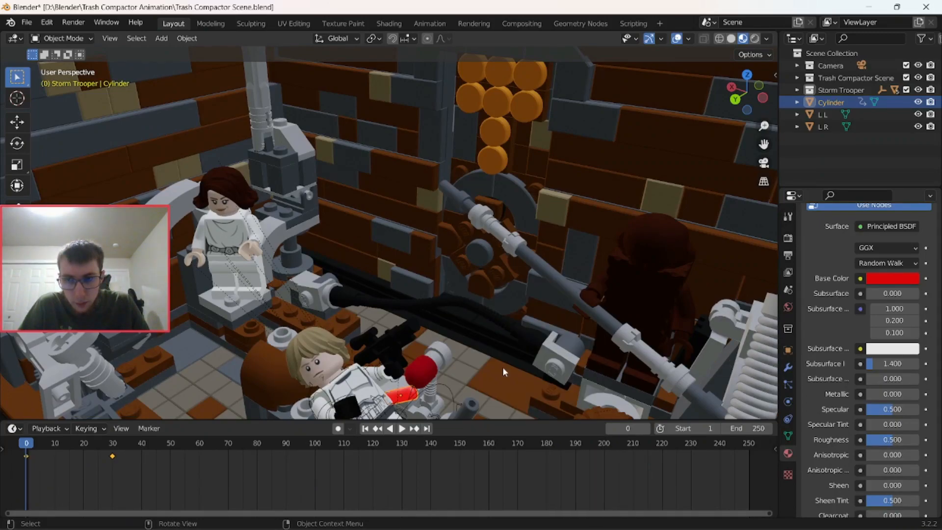
Play the animation past frame 30 and replay it through the camera to examine the bolt's path from Luke's blaster
click(399, 429)
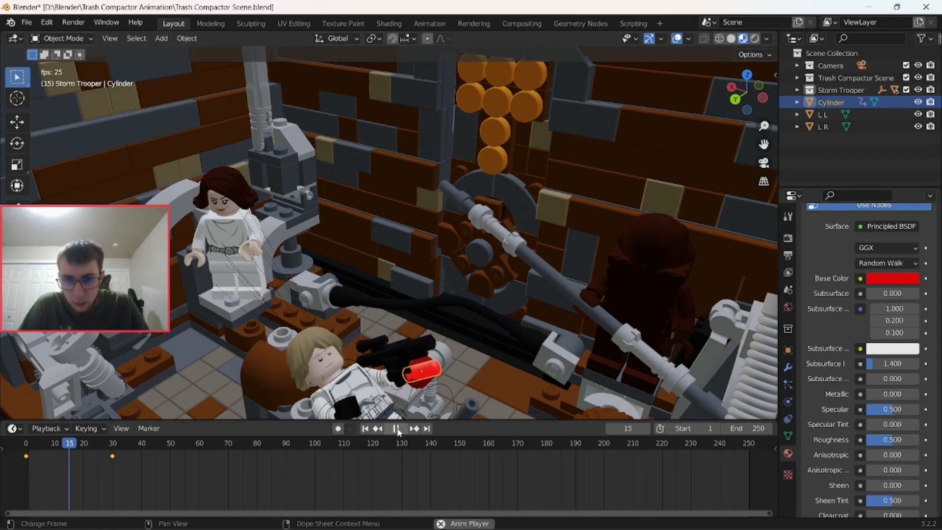
key(space)
middle_drag(420, 361, 434, 326)
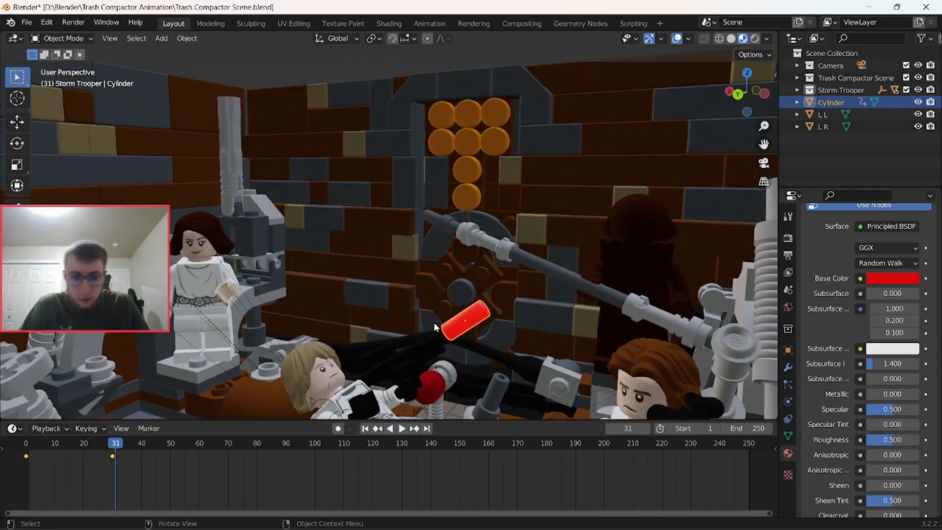
key(KP_0)
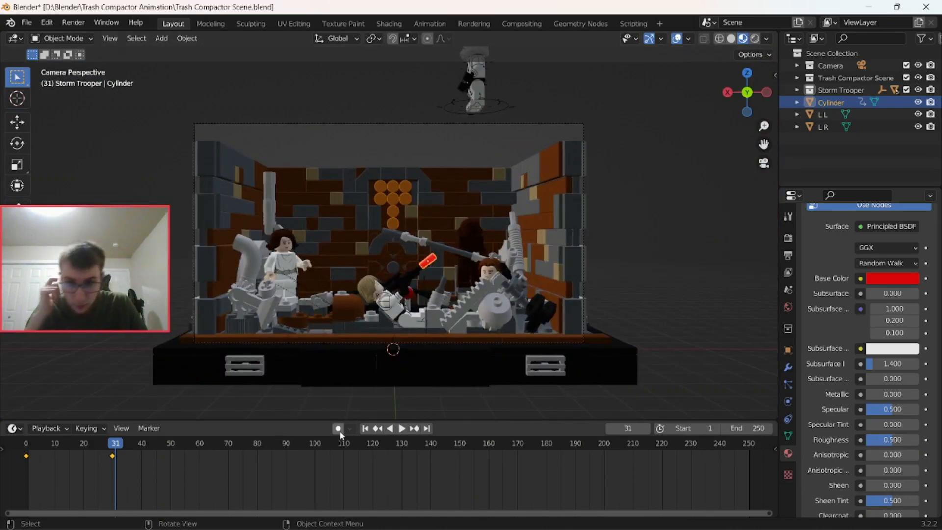
click(365, 428)
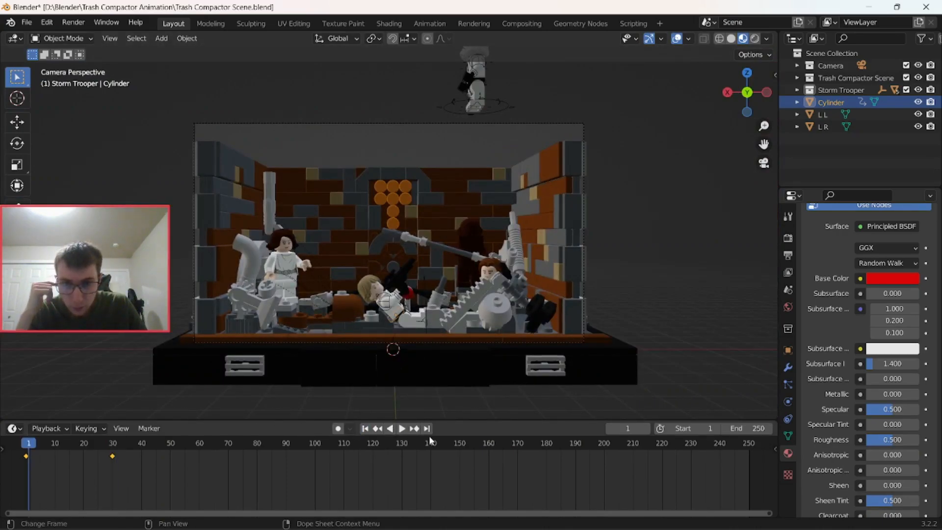
click(405, 431)
click(405, 431)
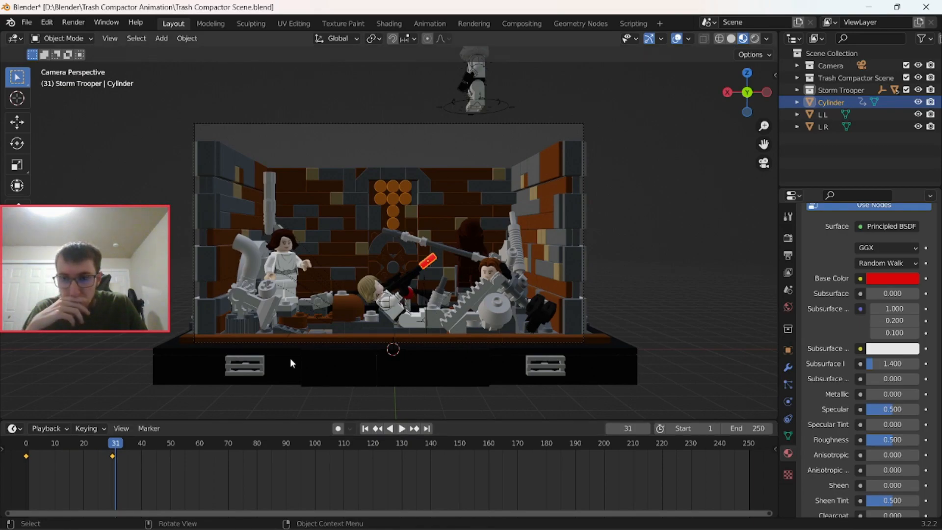
Go back to frame 0 and move the cylinder toward the rear of Luke's blaster, lowering it about 6.5 m along Z
drag(116, 444, 11, 446)
mouse_move(388, 329)
middle_down()
mouse_move(357, 364)
mouse_move(406, 349)
mouse_move(387, 343)
mouse_move(337, 378)
mouse_move(396, 335)
middle_up()
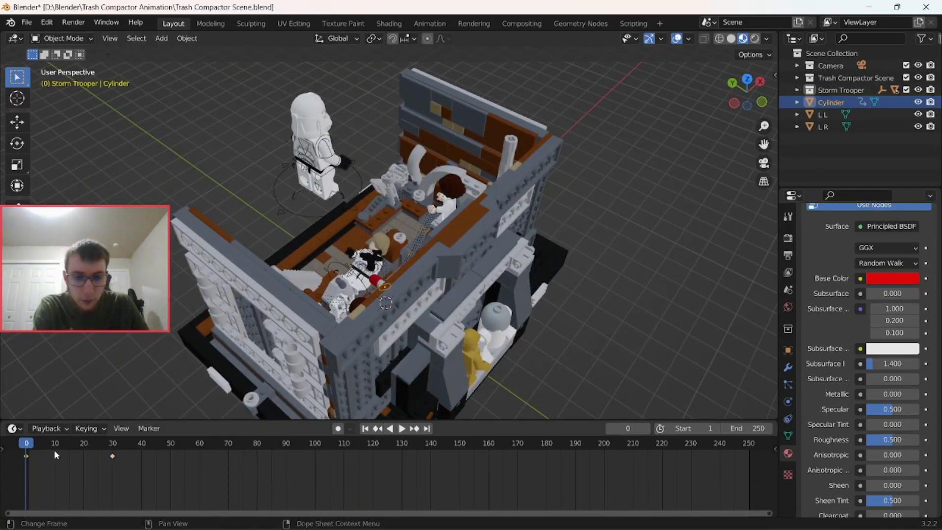
middle_drag(314, 343, 421, 240)
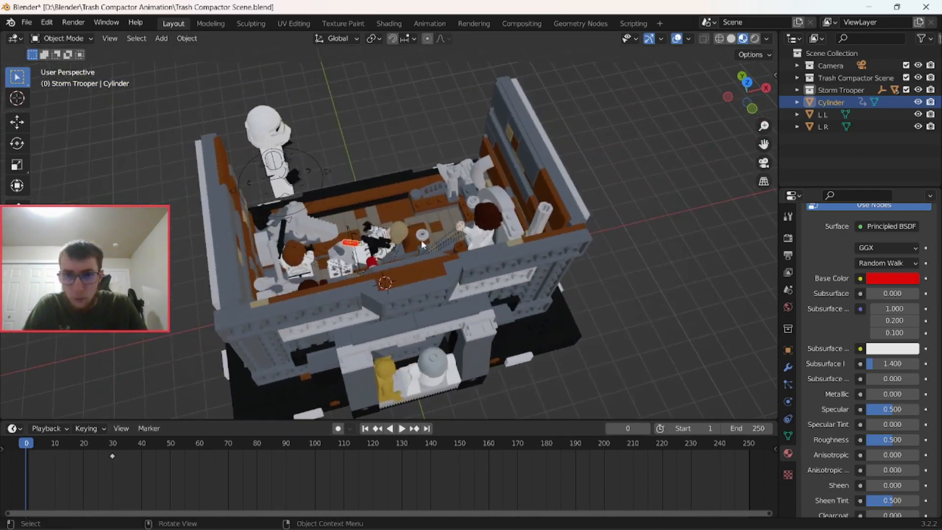
scroll(421, 243, up, 8)
shift+middle_drag(437, 339, 394, 269)
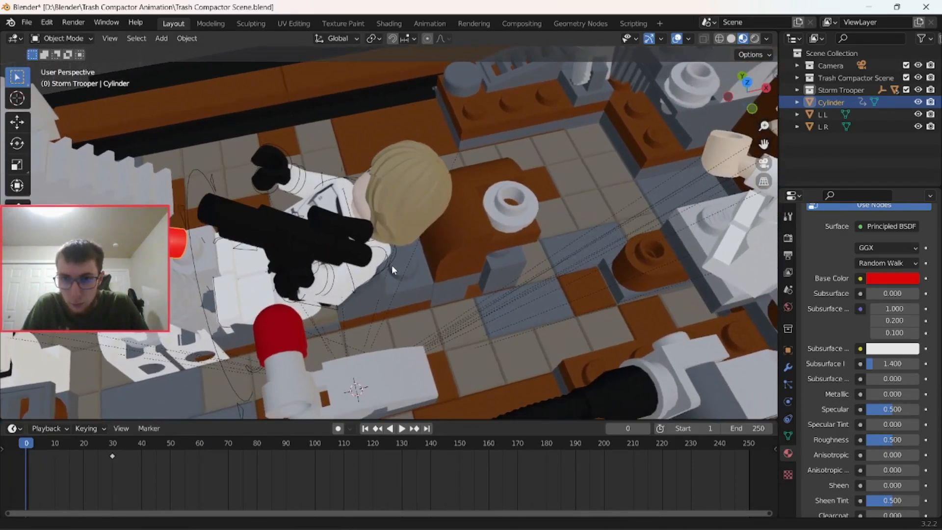
key(g)
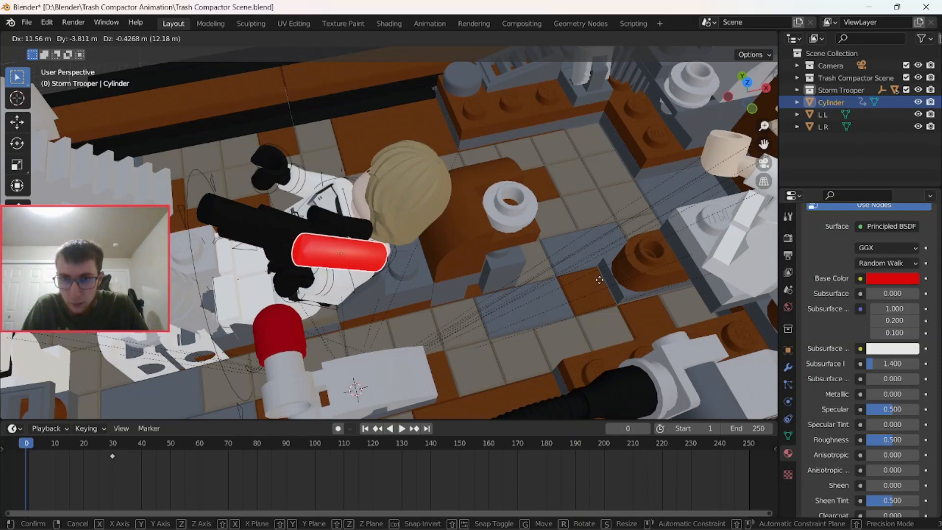
click(594, 299)
key(g)
key(z)
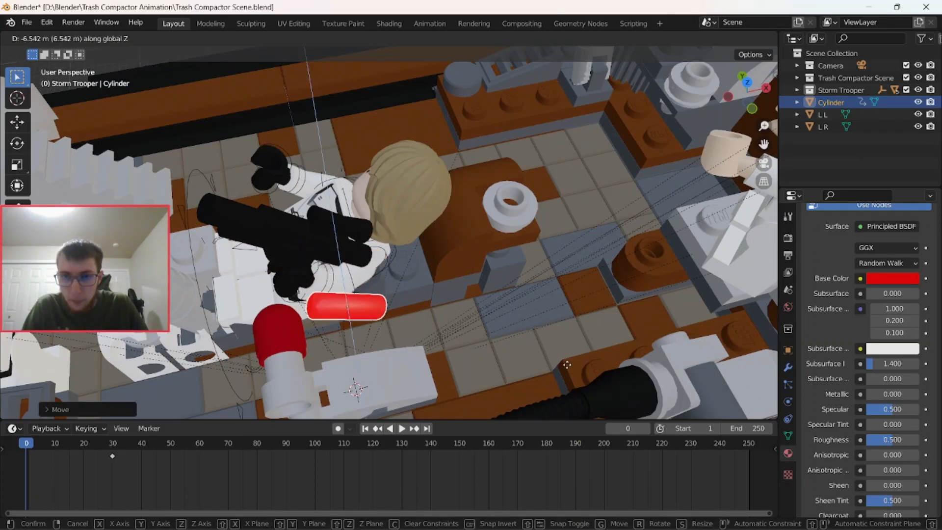
click(566, 365)
middle_drag(591, 348, 631, 306)
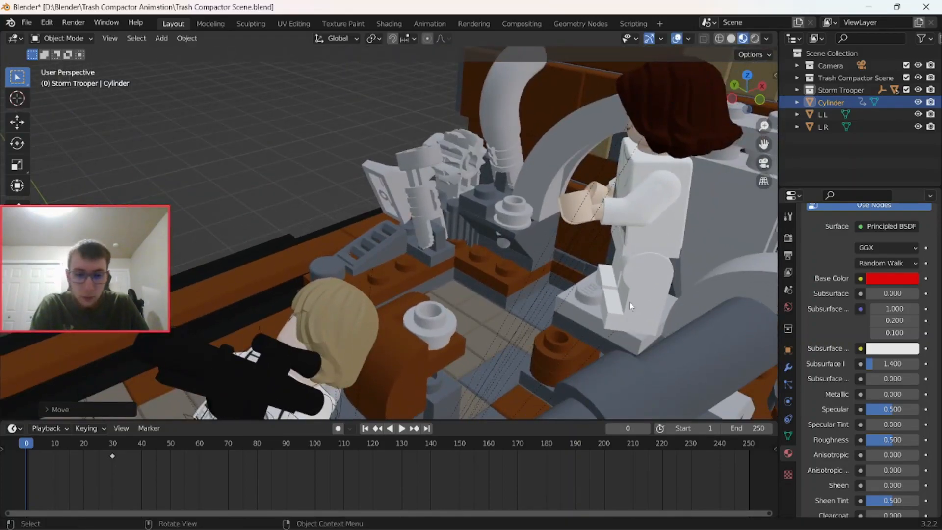
Fine-tune the cylinder's position along Z and Y in camera view so it sits behind Luke and his blaster
key(KP_0)
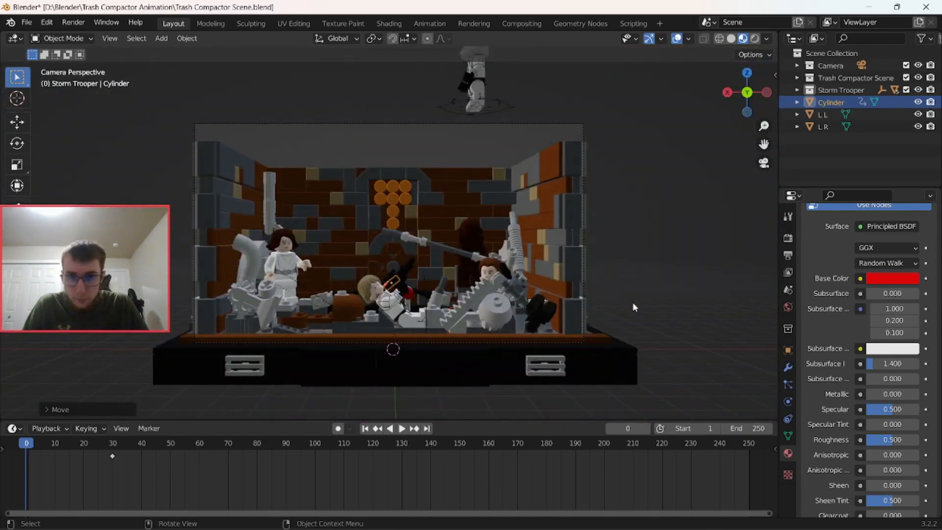
key(g)
key(z)
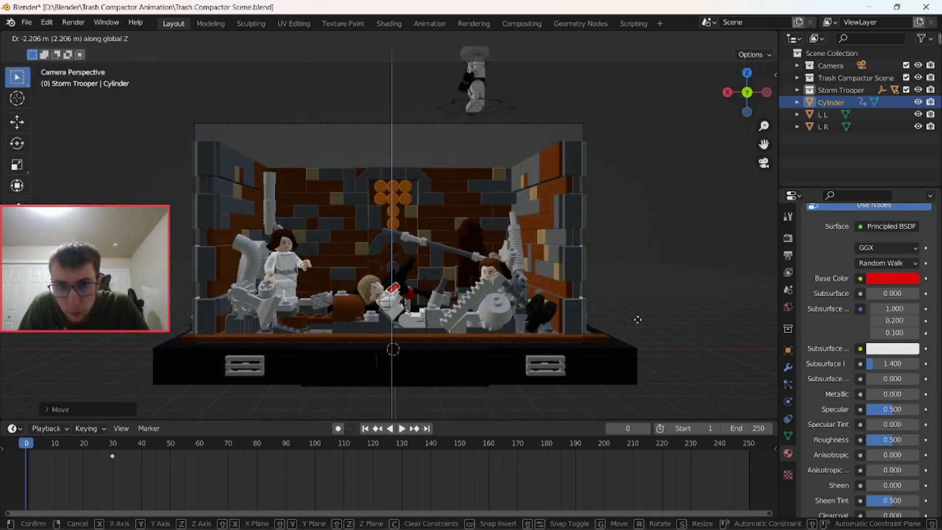
click(638, 317)
key(g)
key(y)
click(640, 313)
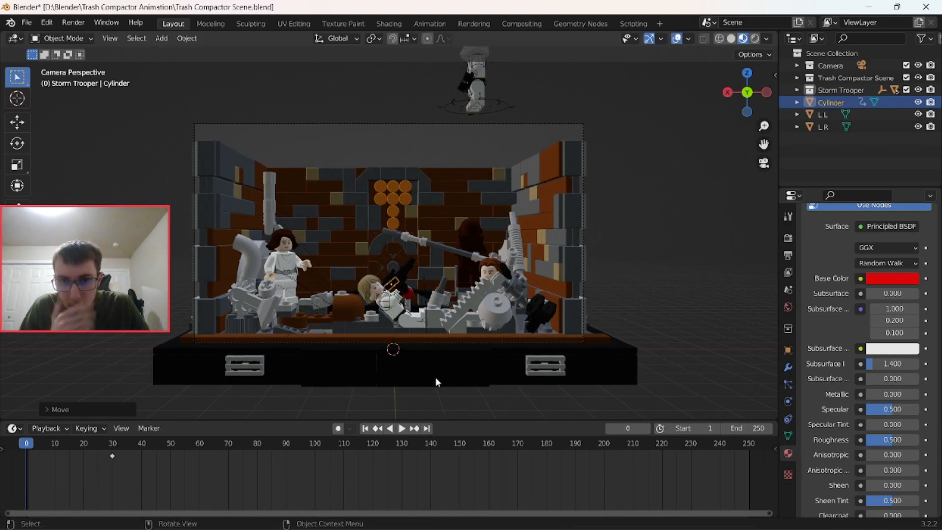
Insert a Location, Rotation & Scale keyframe for the cylinder at frame 0, play back the shot, and return to frame 0
key(i)
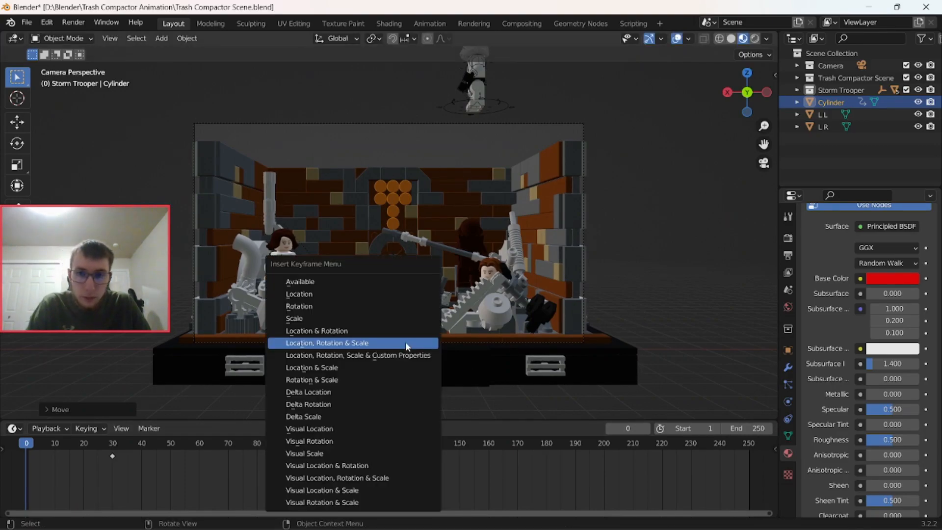
click(406, 343)
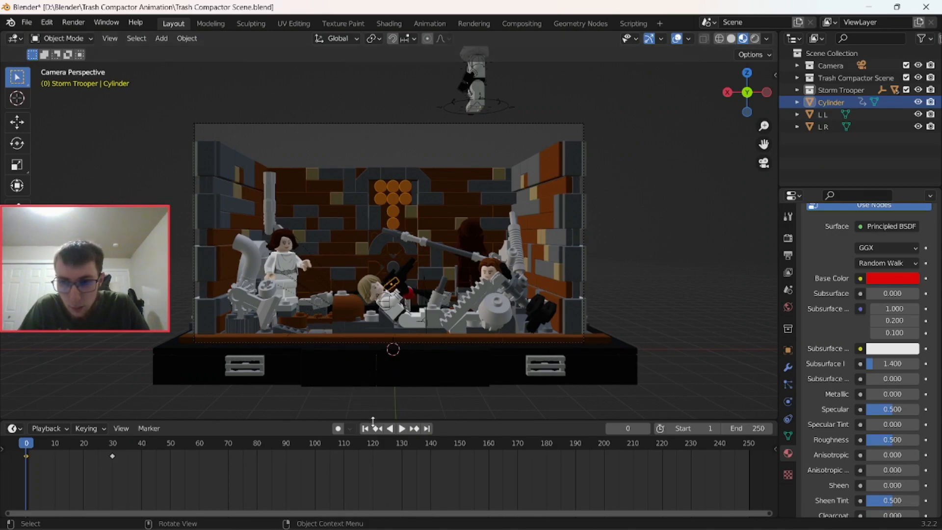
click(401, 430)
click(401, 429)
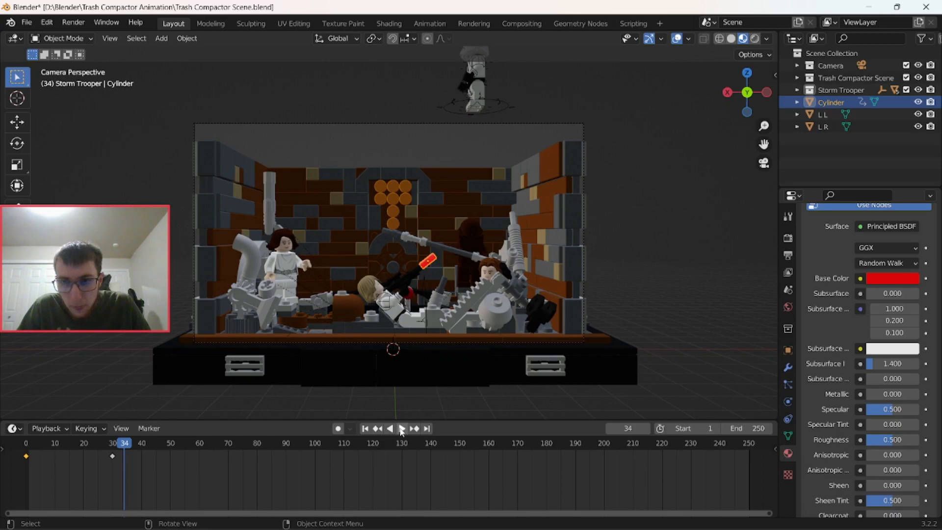
drag(127, 444, 10, 442)
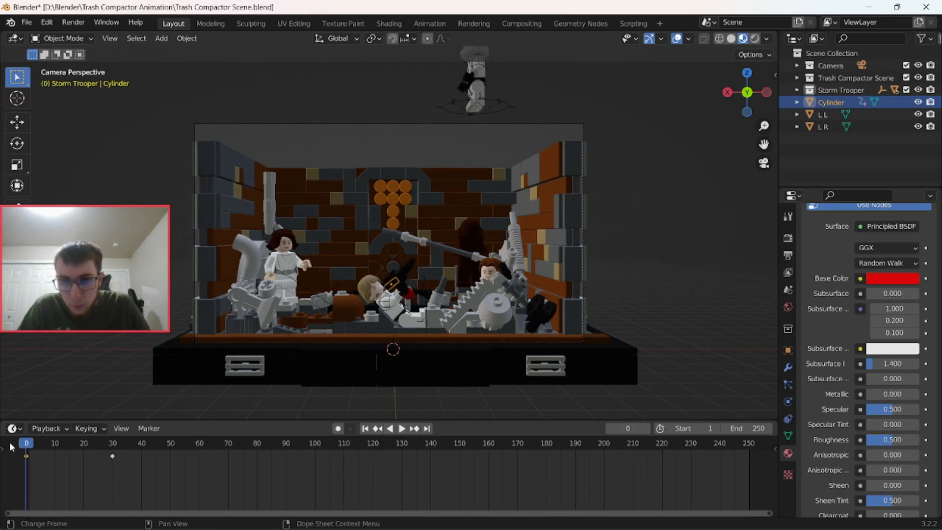
At frame 10, adjust the cylinder along Z so it stays behind Luke's blaster and insert a Location, Rotation & Scale keyframe
drag(27, 445, 57, 443)
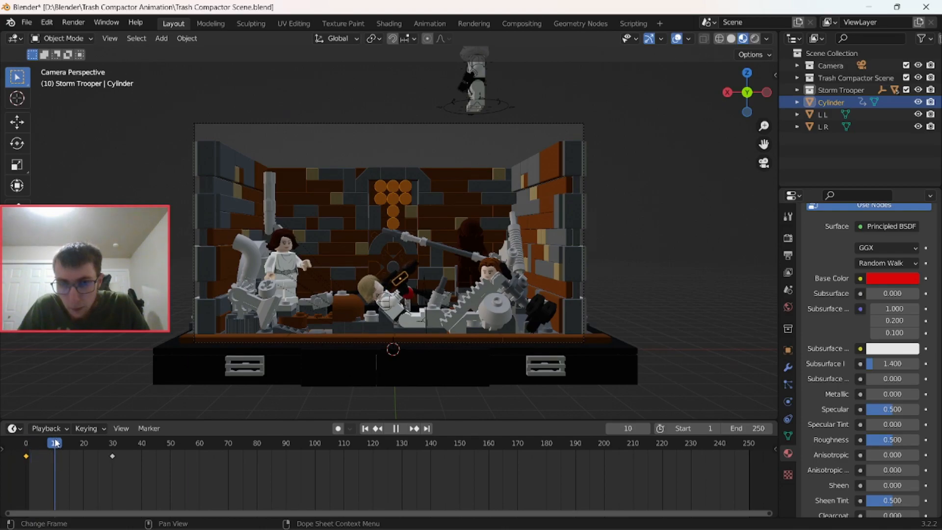
drag(56, 443, 56, 443)
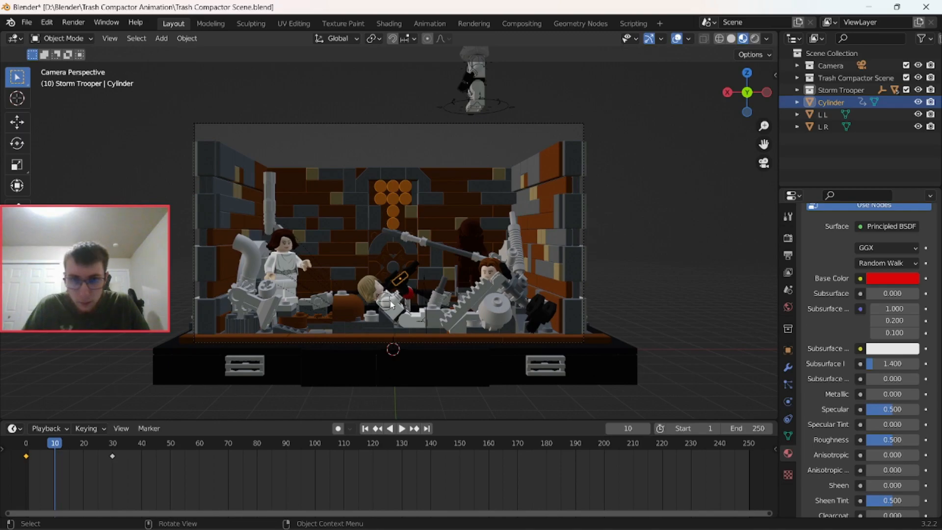
key(g)
key(z)
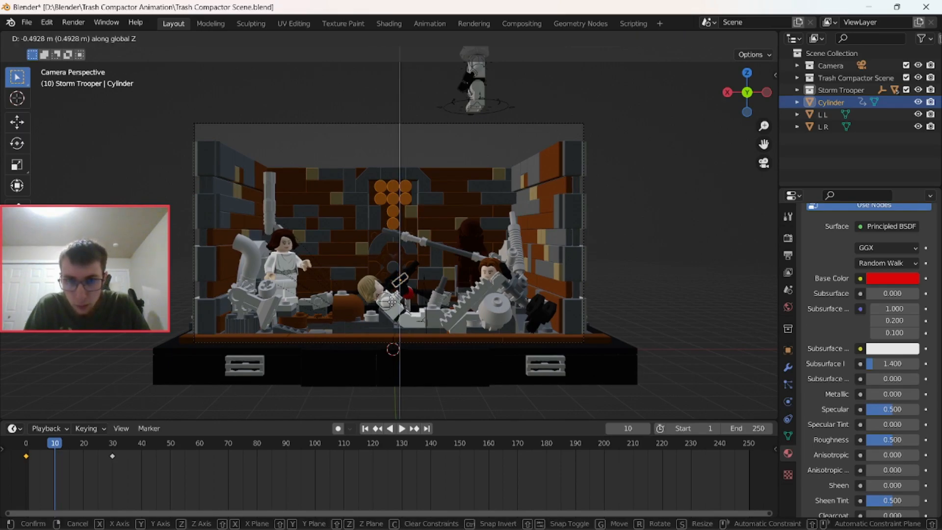
click(392, 303)
key(i)
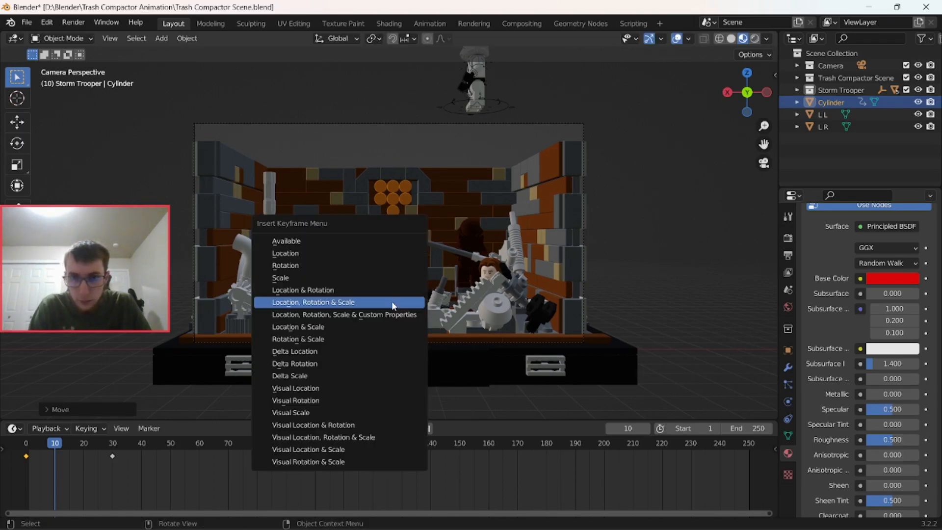
click(391, 301)
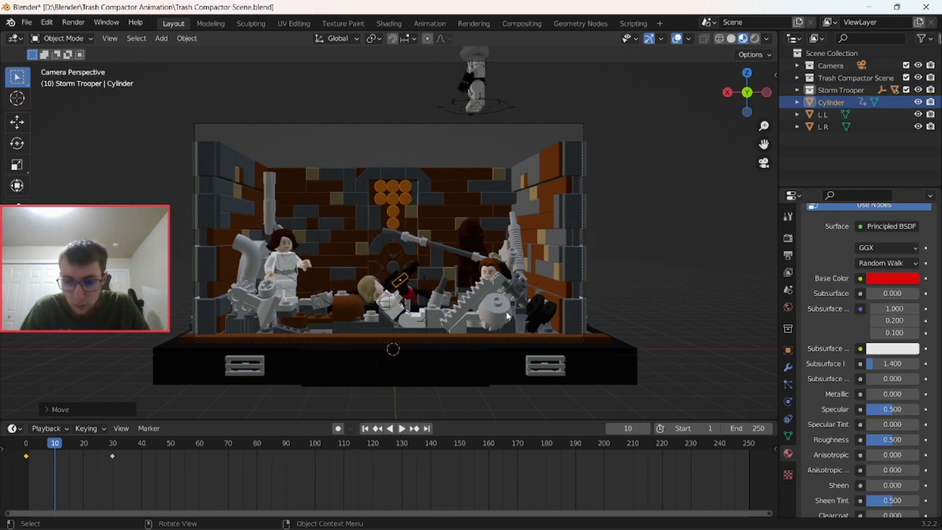
key(g)
key(z)
click(506, 312)
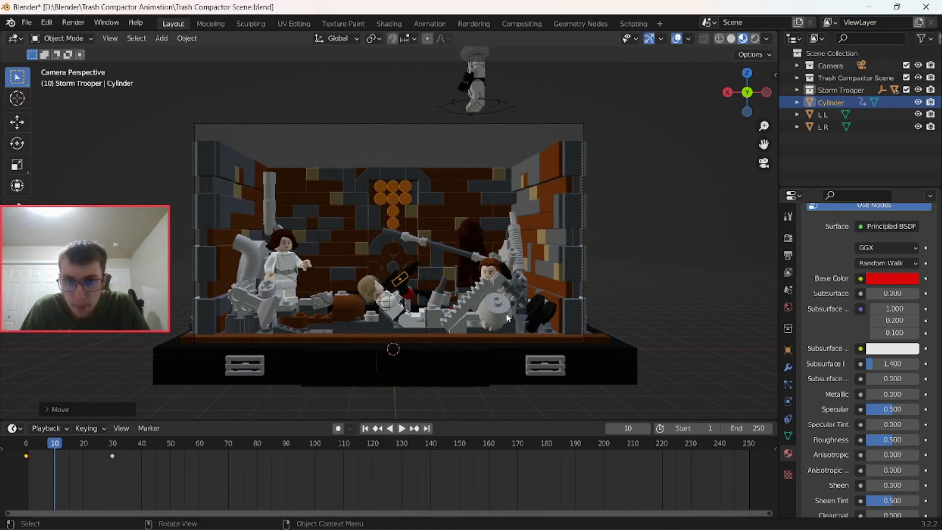
key(i)
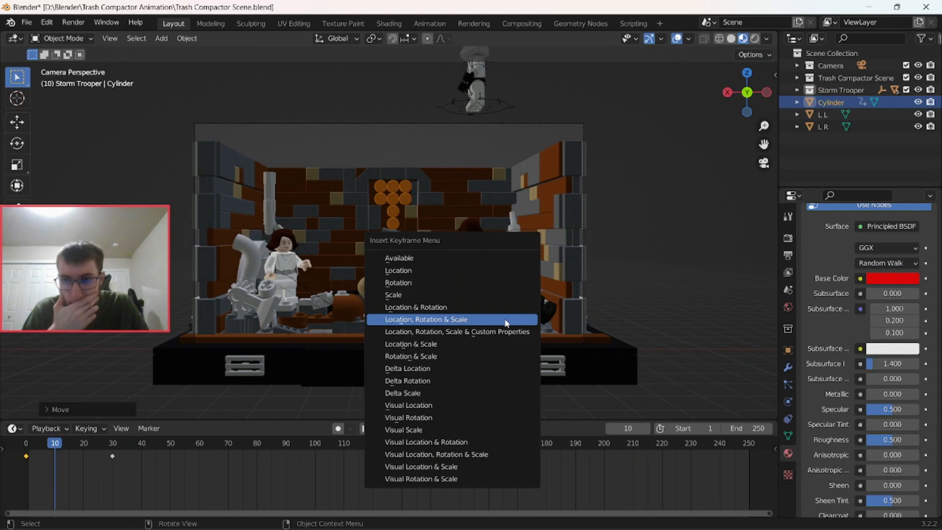
click(506, 320)
Replay the shot from frame 1, go back to frame 14, adjust the cylinder along Z behind the blaster and keyframe it
click(366, 429)
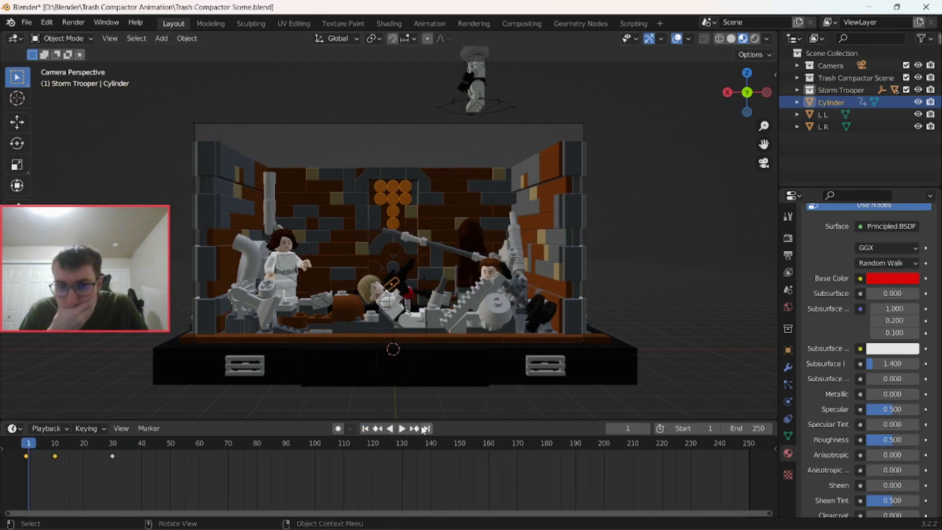
click(403, 430)
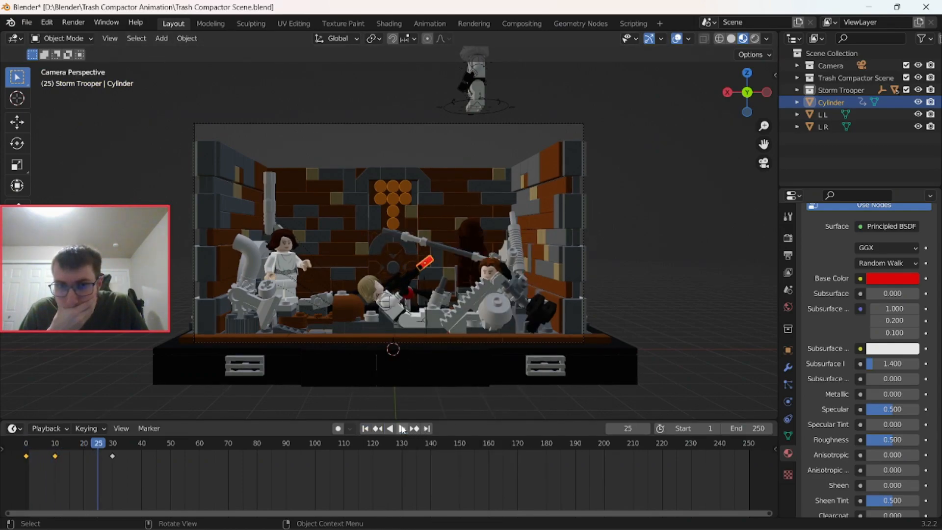
drag(97, 443, 67, 447)
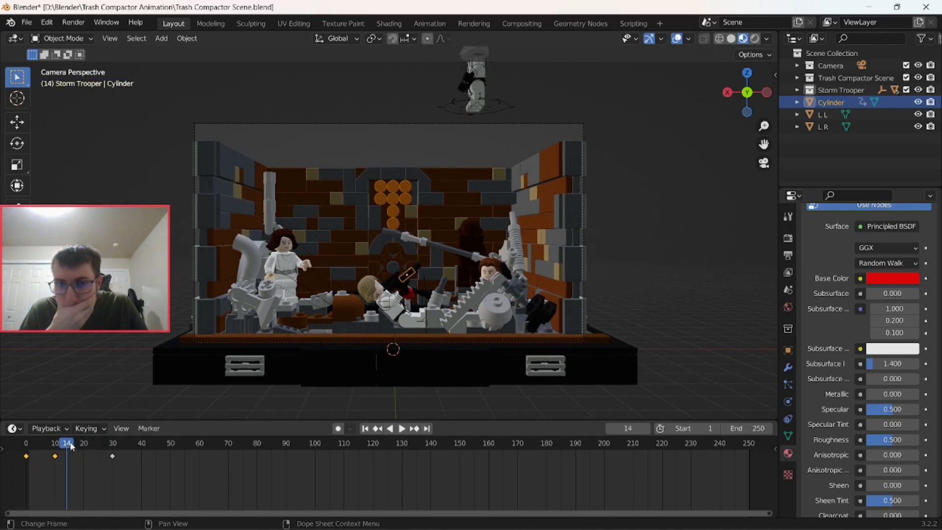
key(g)
key(z)
click(432, 308)
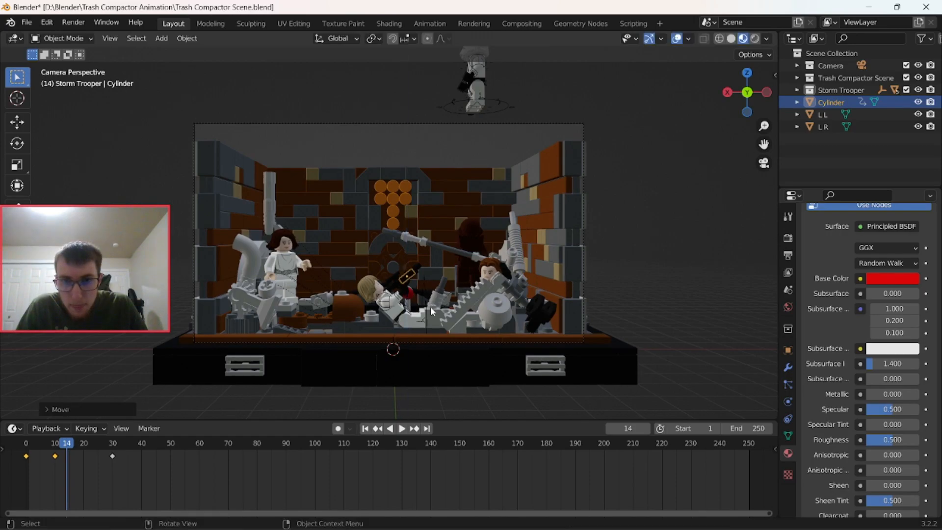
key(i)
click(361, 367)
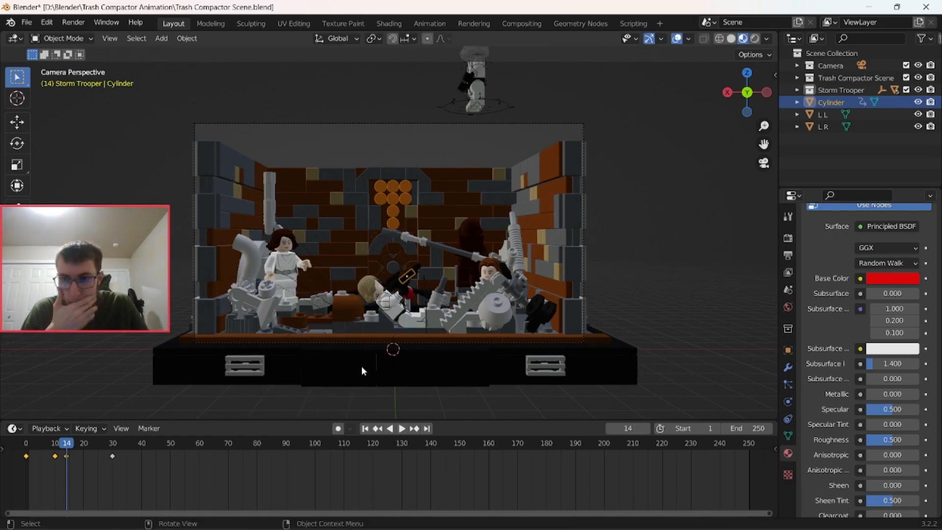
At frame 17, adjust the cylinder along Z behind the blaster and insert a Location, Rotation, Scale & Custom Properties keyframe
key(space)
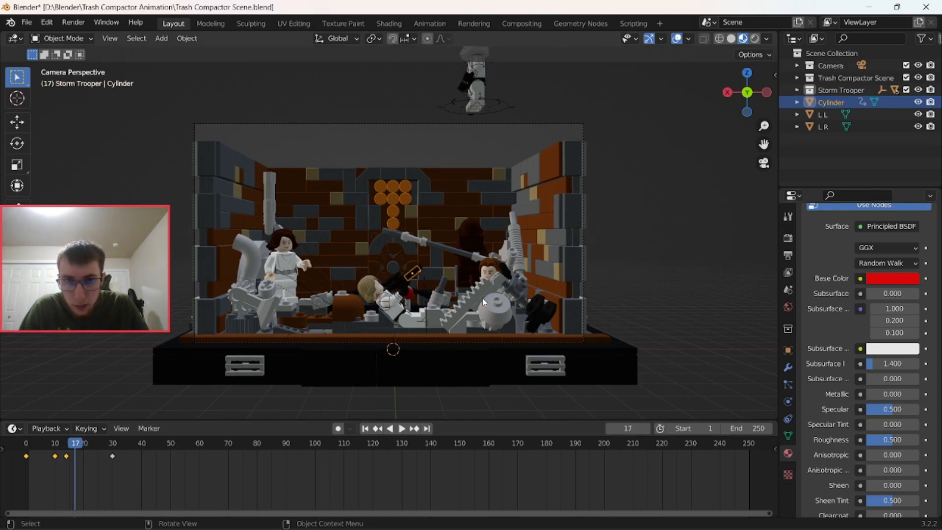
key(g)
key(z)
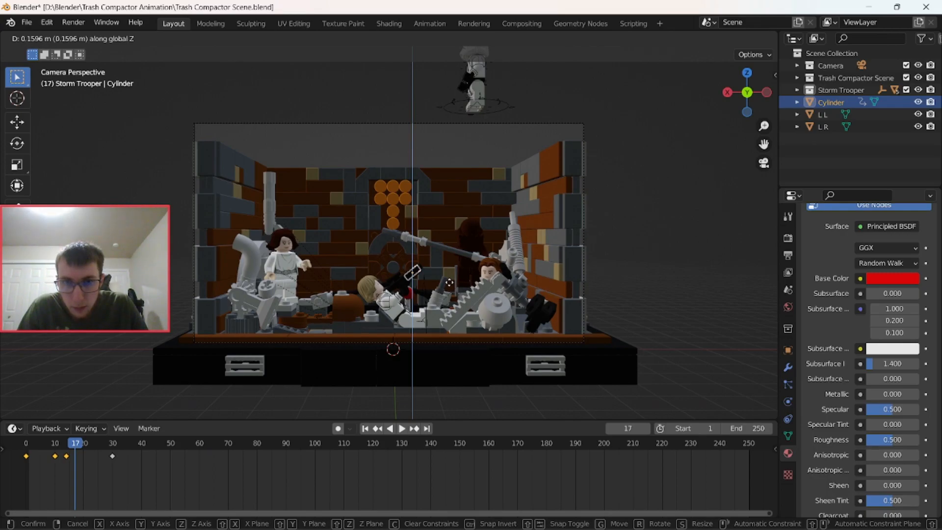
click(449, 282)
key(i)
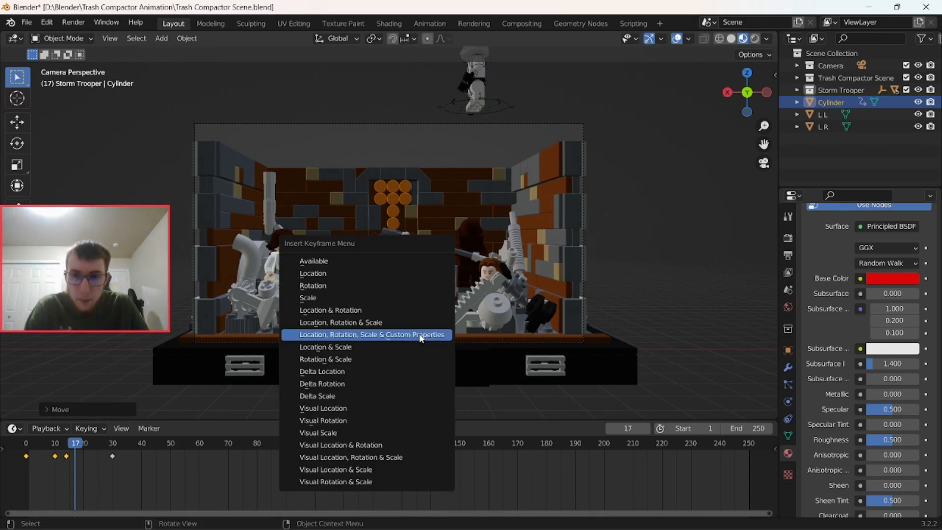
click(421, 336)
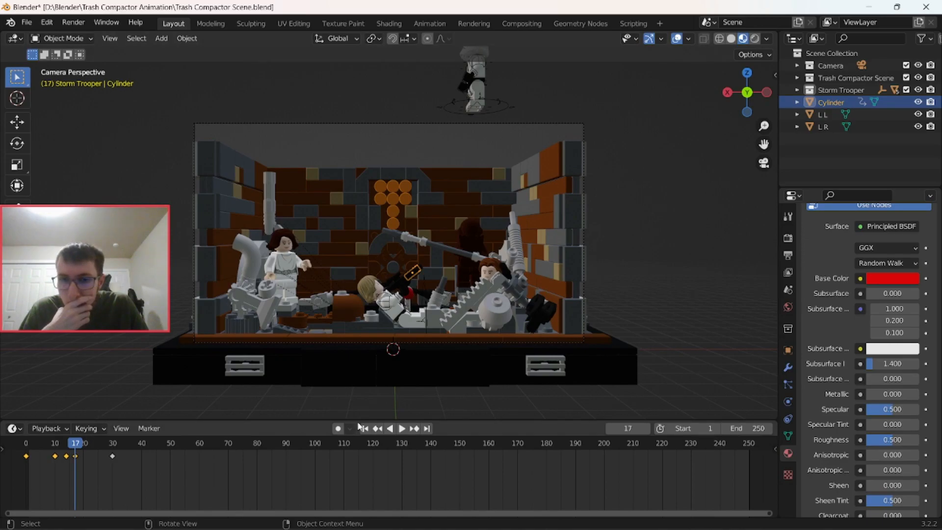
Replay the shot twice from frame 1 to check how the bolt emerges from Luke's blaster
click(368, 429)
click(393, 429)
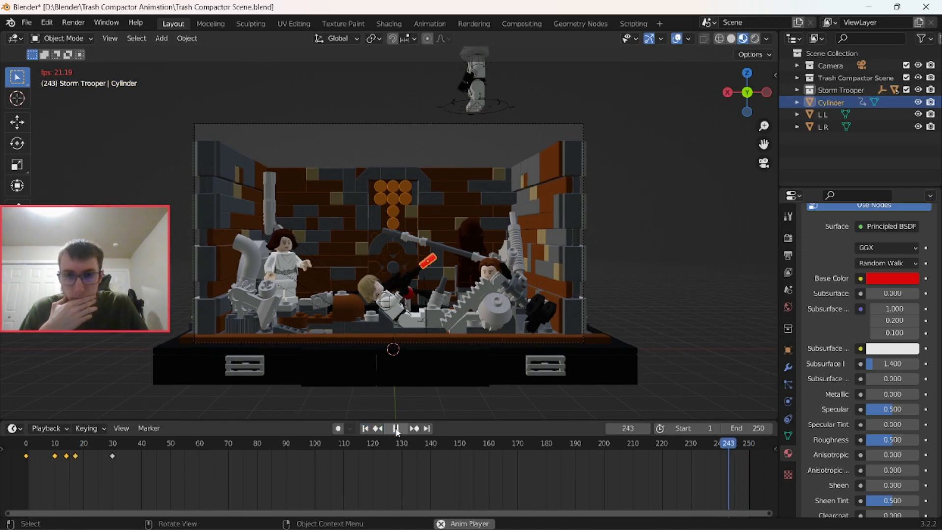
click(366, 429)
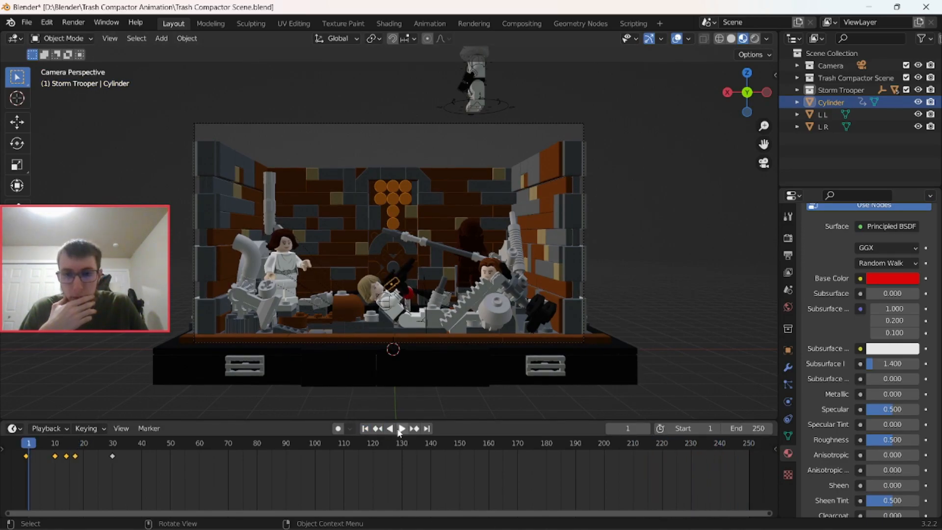
click(401, 429)
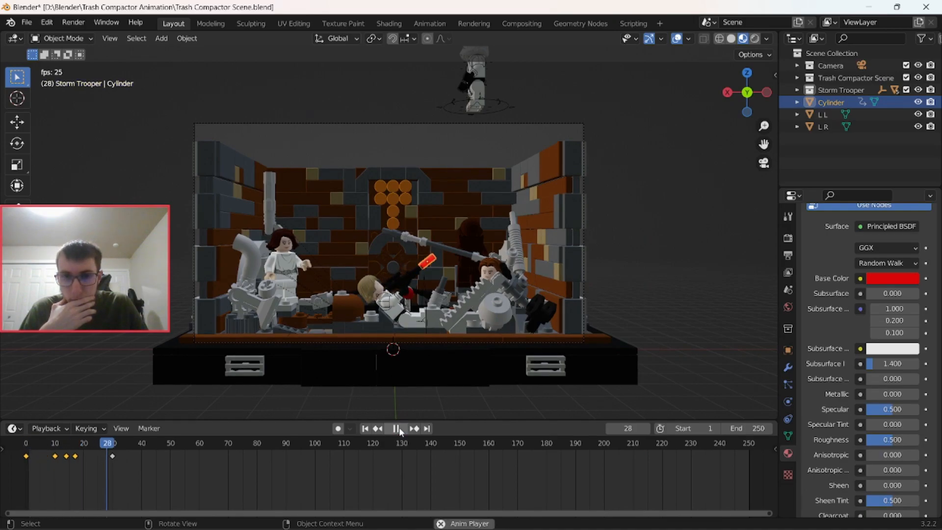
click(401, 430)
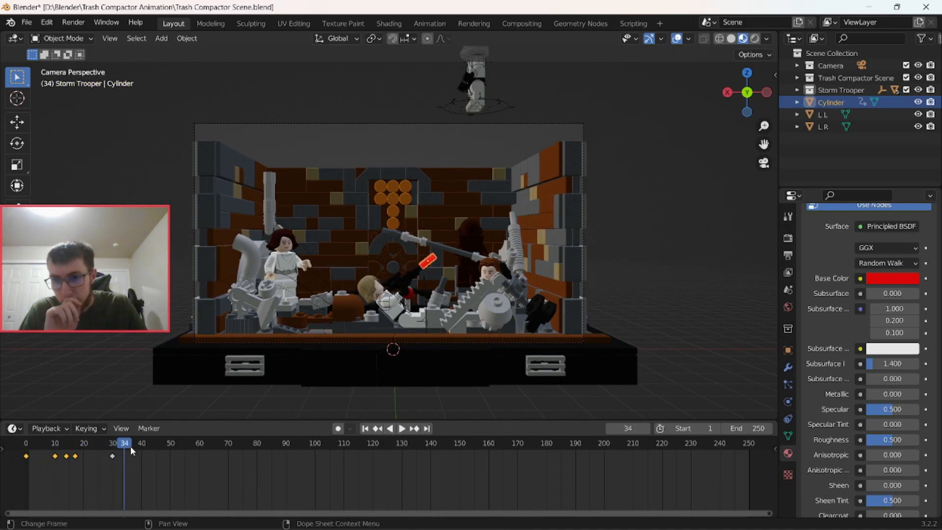
Go to frame 40 and lock the cylinder's Y location in its object transform settings
drag(131, 449, 141, 449)
middle_drag(487, 238, 504, 252)
scroll(508, 260, up, 6)
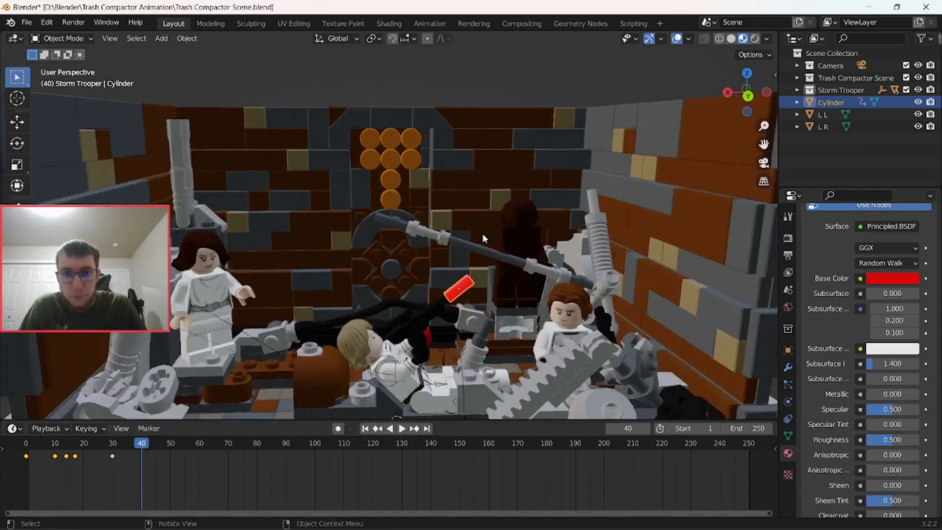
key(g)
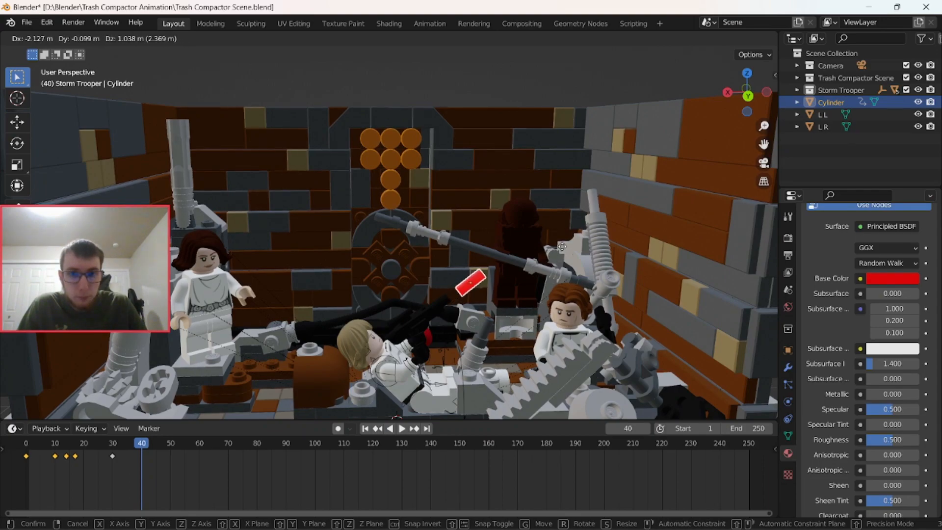
right_click(563, 248)
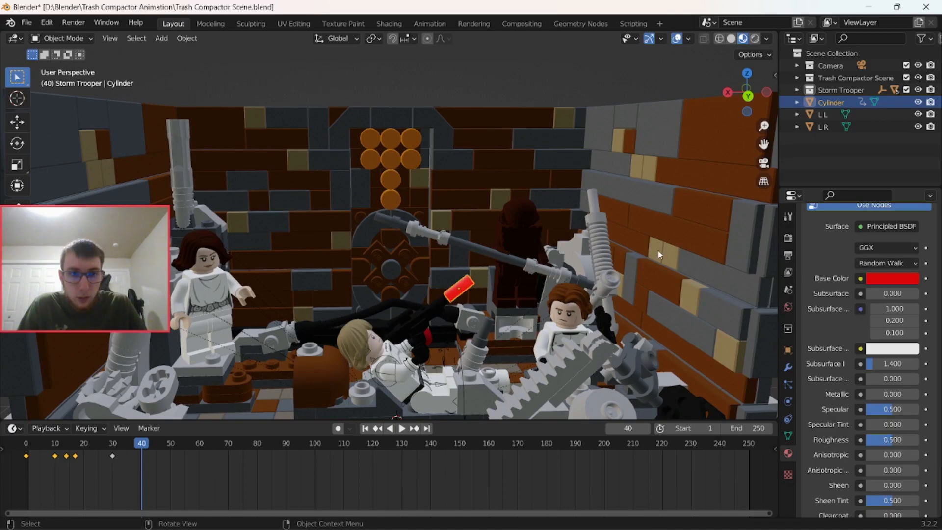
click(788, 351)
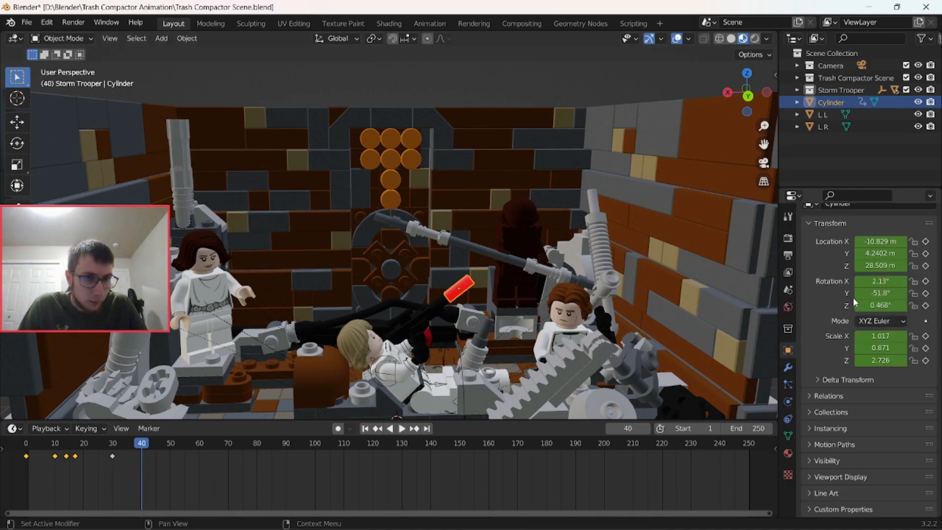
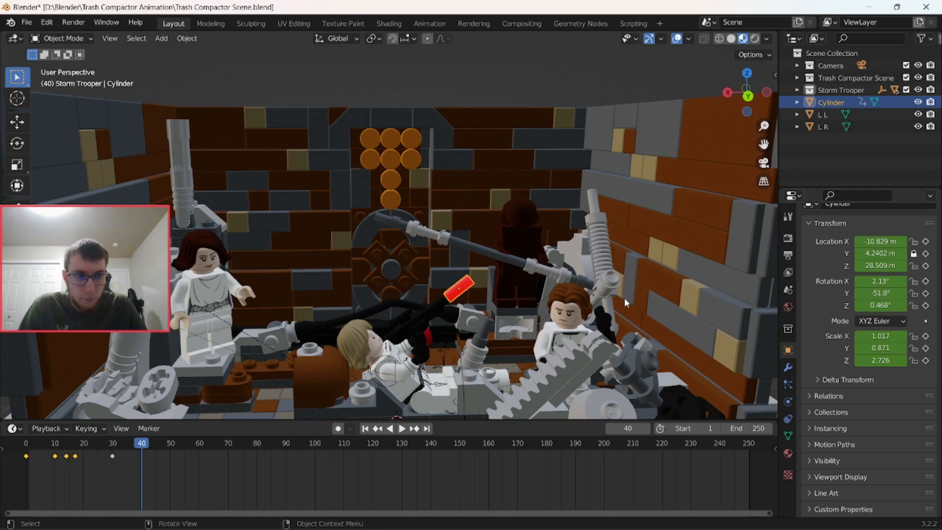
Move the cylinder away from the blaster toward the side wall, about -30.5 m in X and 10.3 m in Z, and start inserting its keyframe
key(g)
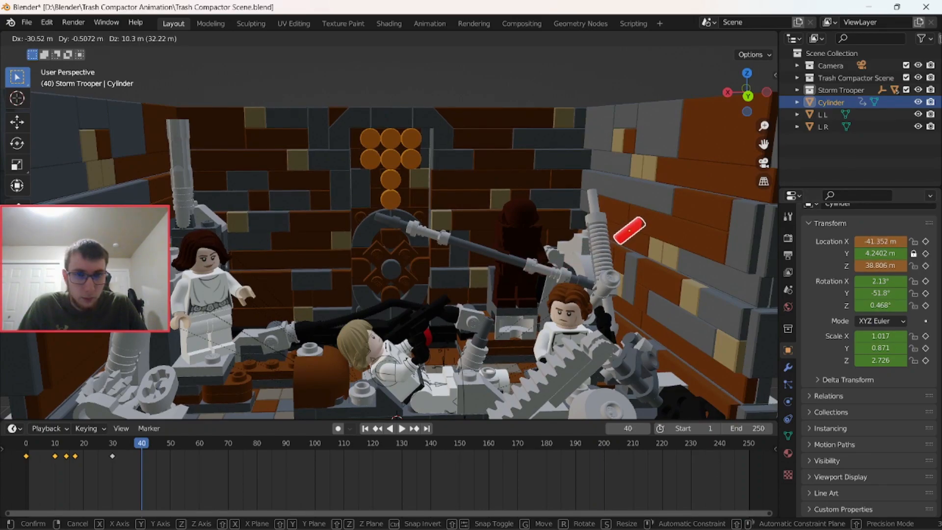
click(18, 231)
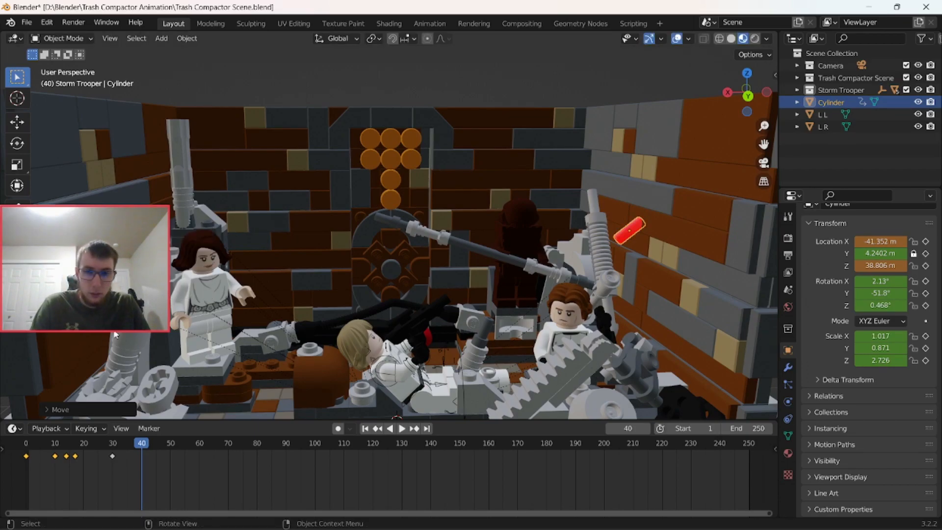
key(i)
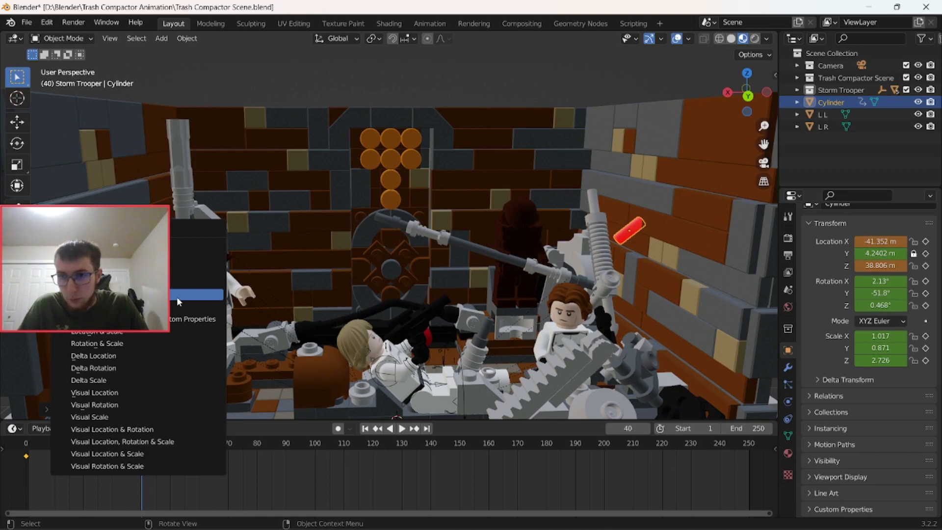
Insert a Location keyframe for the red cylinder at frame 40 and advance the playhead to frame 45
click(113, 258)
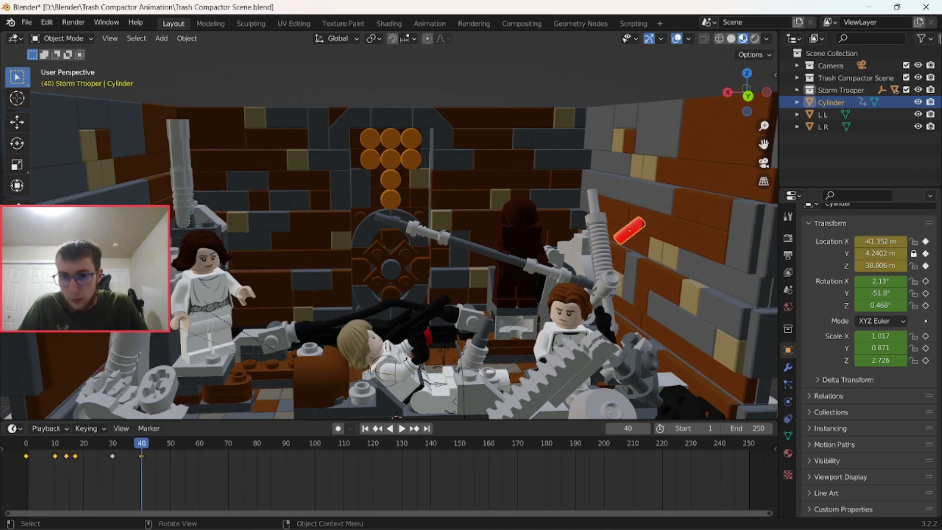
key(space)
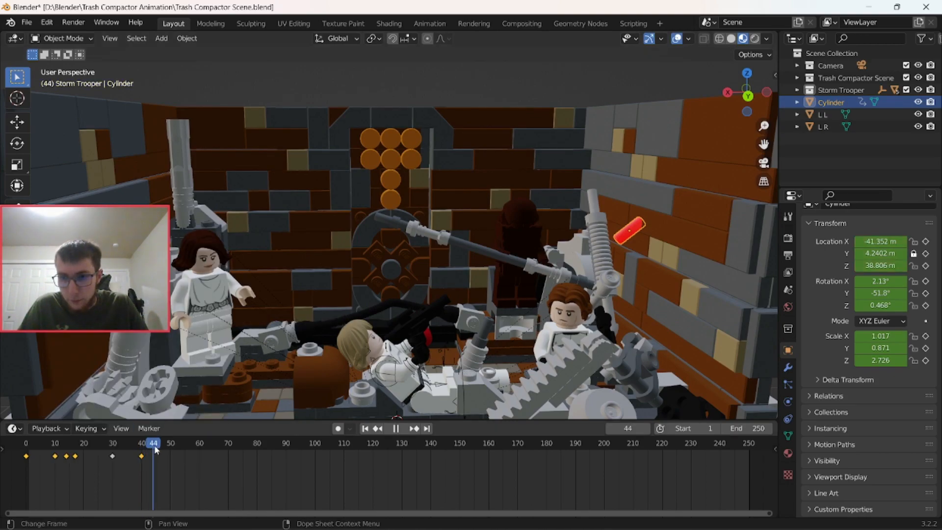
key(space)
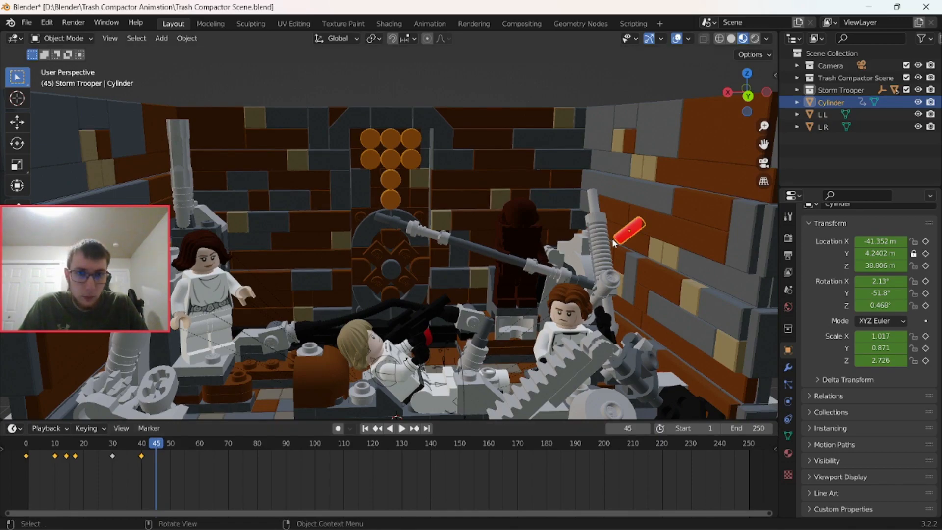
Try resizing the red cylinder along the global X axis and through its Scale X and Scale Y values
middle_drag(697, 244, 678, 251)
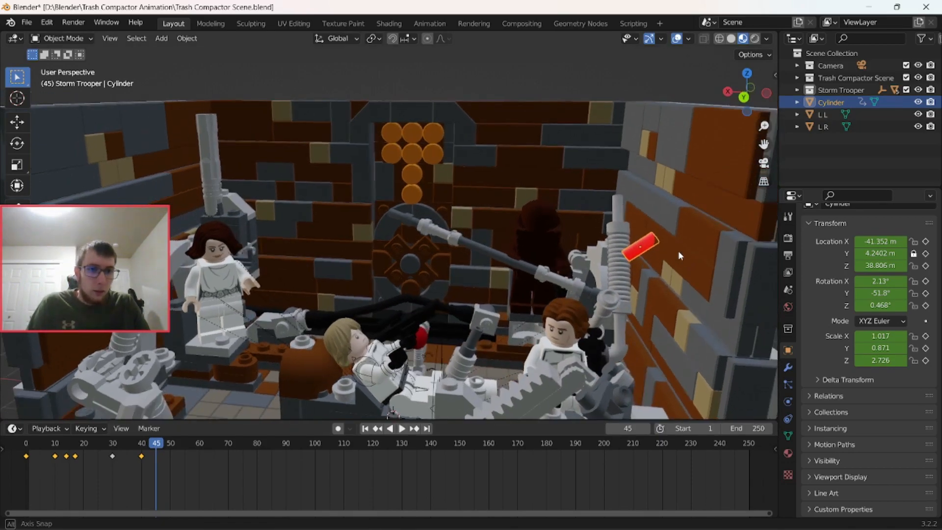
scroll(742, 258, up, 2)
shift+middle_drag(747, 267, 596, 268)
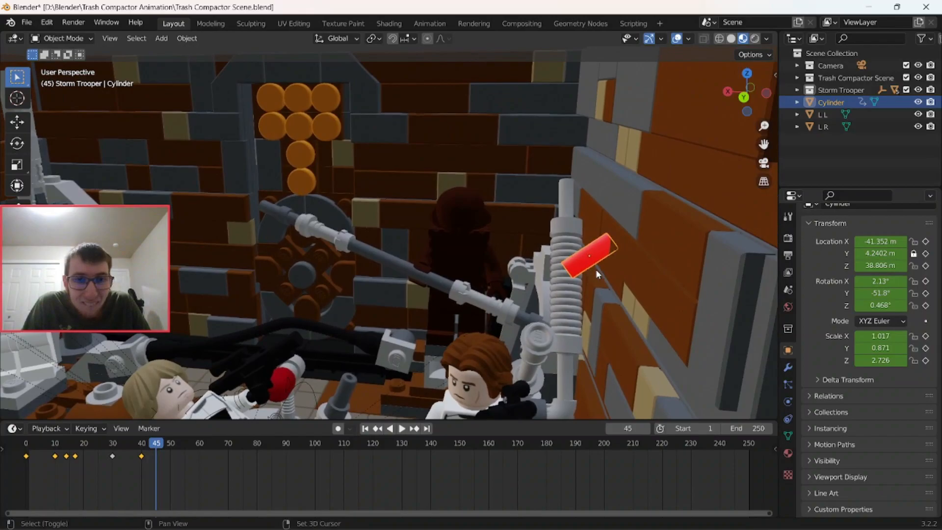
key(s)
key(x)
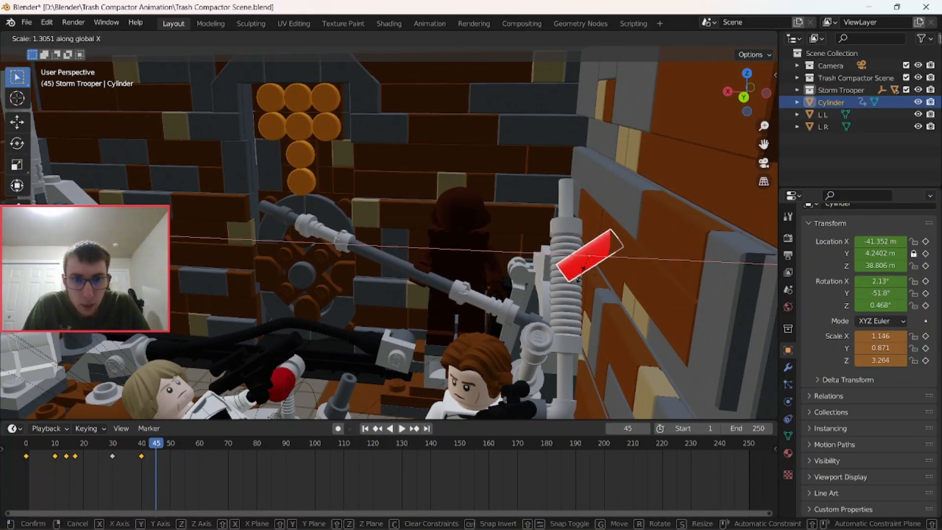
right_click(593, 279)
mouse_move(879, 336)
mouse_down()
mouse_move(851, 335)
mouse_move(875, 336)
mouse_up()
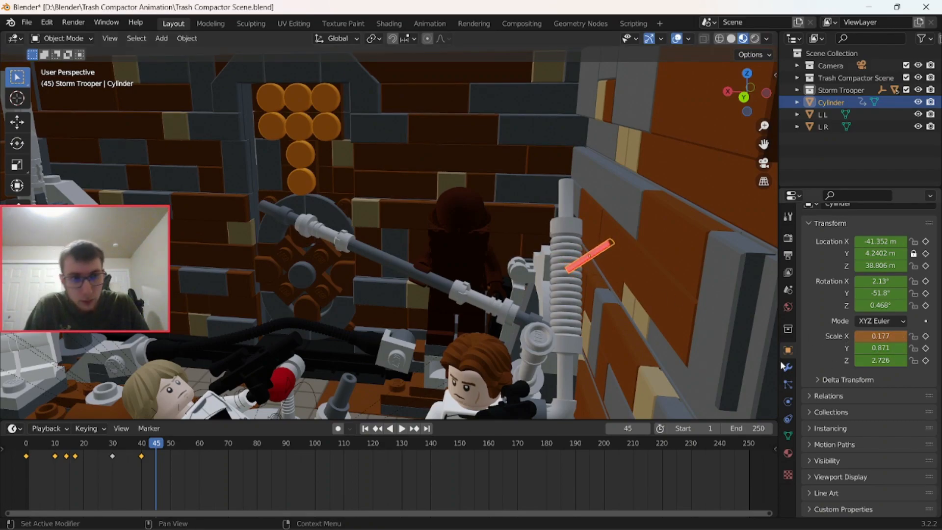
key(ctrl+z)
drag(881, 348, 862, 348)
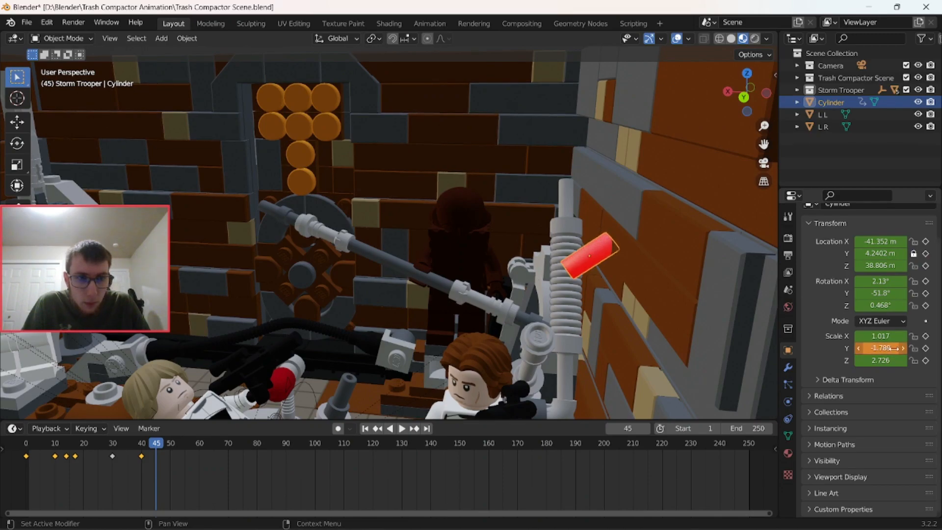
key(ctrl+z)
Enter Edit Mode on the red cylinder and switch to edge selection with its lower end in view
middle_drag(711, 303, 695, 379)
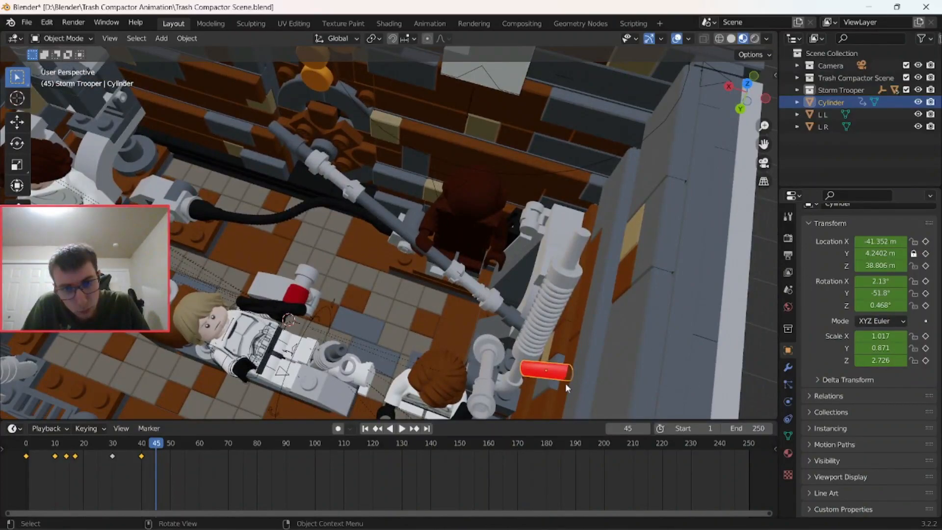
middle_drag(554, 362, 579, 338)
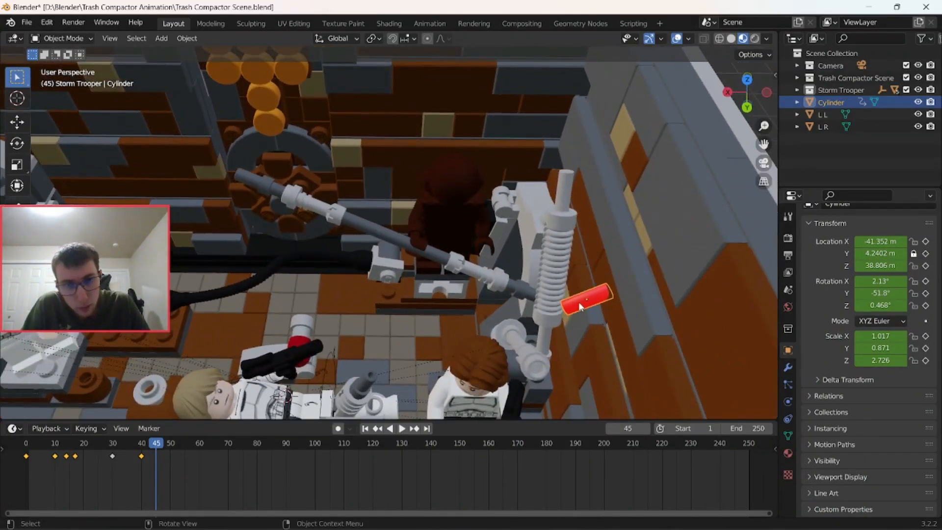
key(Tab)
scroll(597, 305, up, 4)
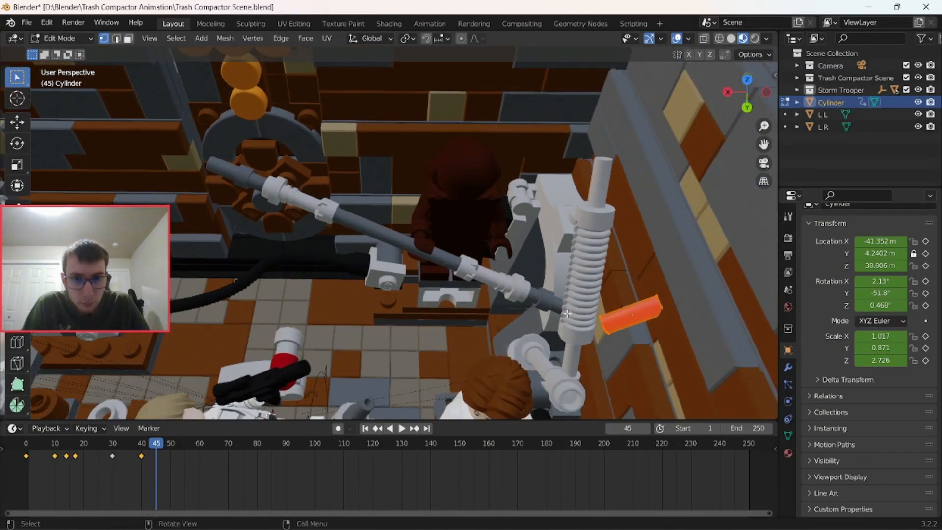
middle_drag(709, 321, 461, 395)
click(117, 41)
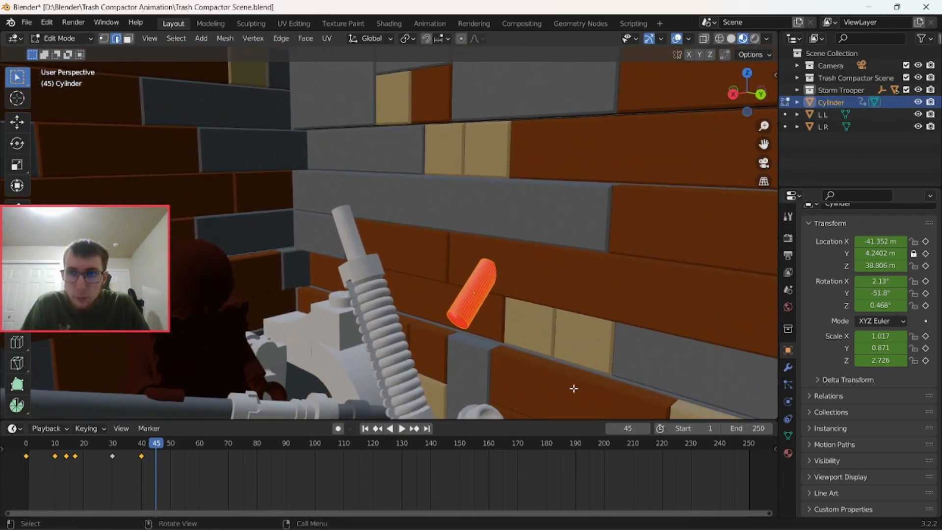
scroll(570, 387, up, 3)
shift+middle_drag(576, 366, 517, 277)
Try selecting the geometry at the cylinder's lower end with linked selection, and switch to face selection
click(455, 290)
scroll(483, 307, up, 4)
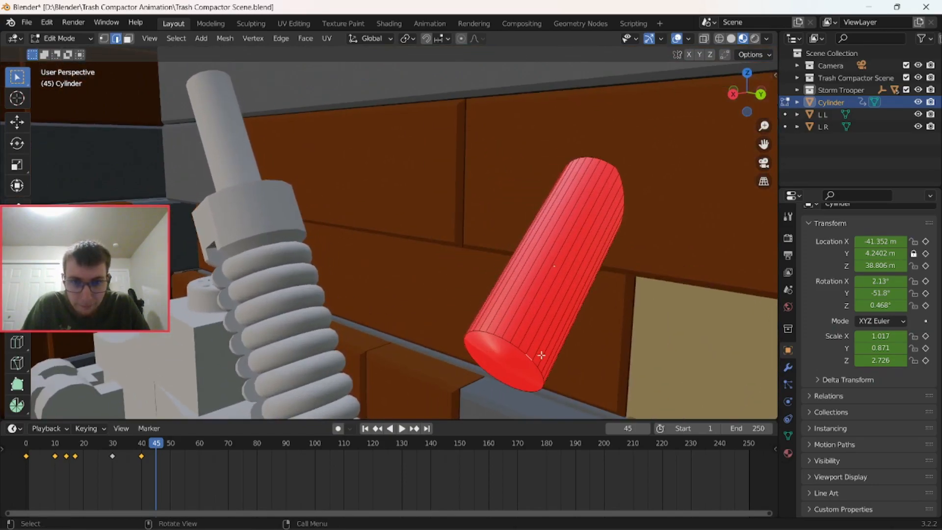
key(l)
click(512, 348)
key(l)
click(508, 358)
middle_drag(519, 377, 528, 365)
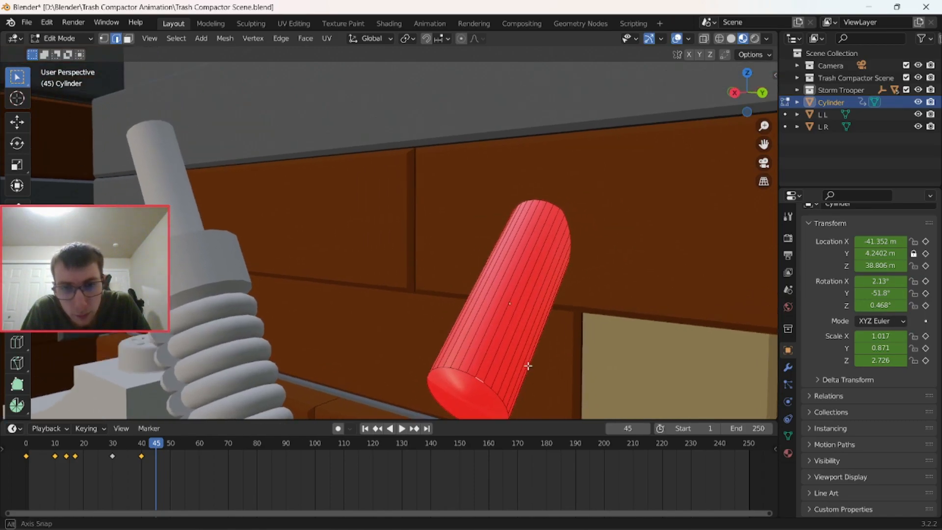
click(125, 43)
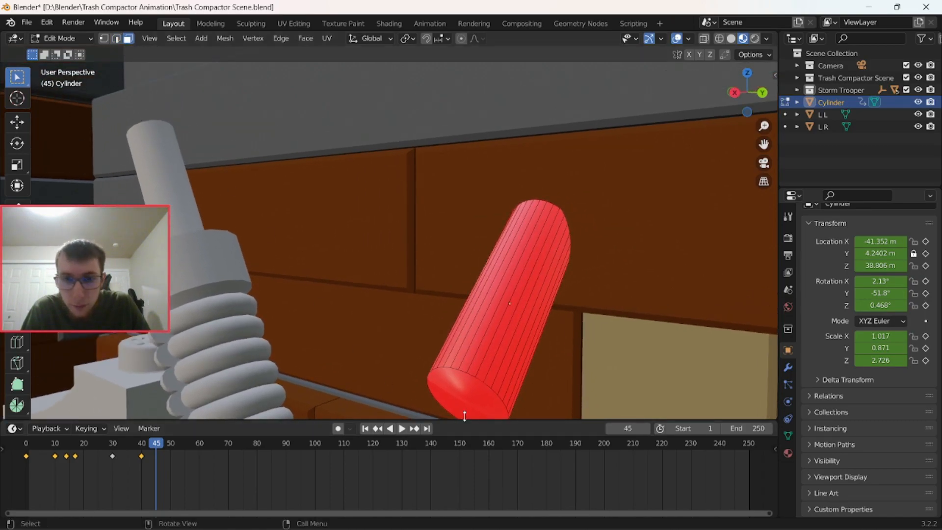
Shorten the cylinder by moving its free end face about 4.08 m toward the brick wall
middle_drag(507, 381, 548, 381)
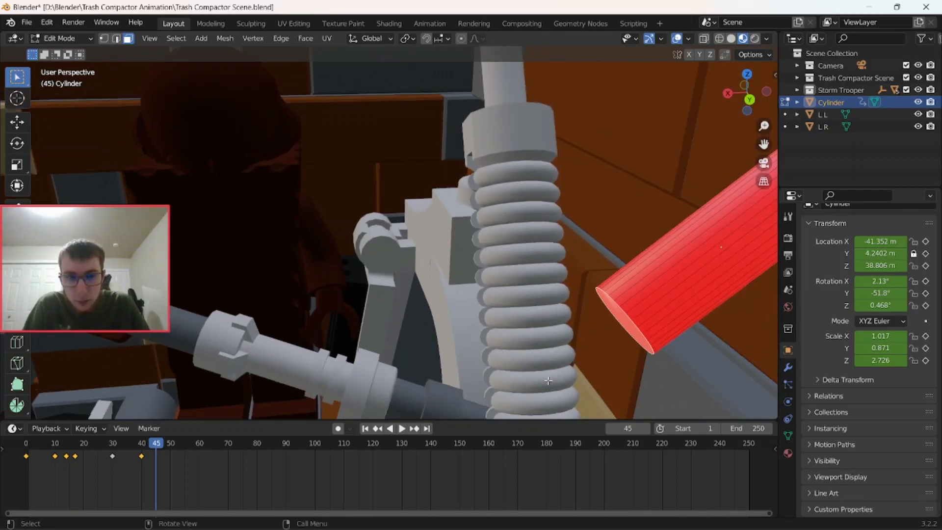
middle_drag(721, 374, 445, 385)
key(g)
key(x)
right_click(498, 341)
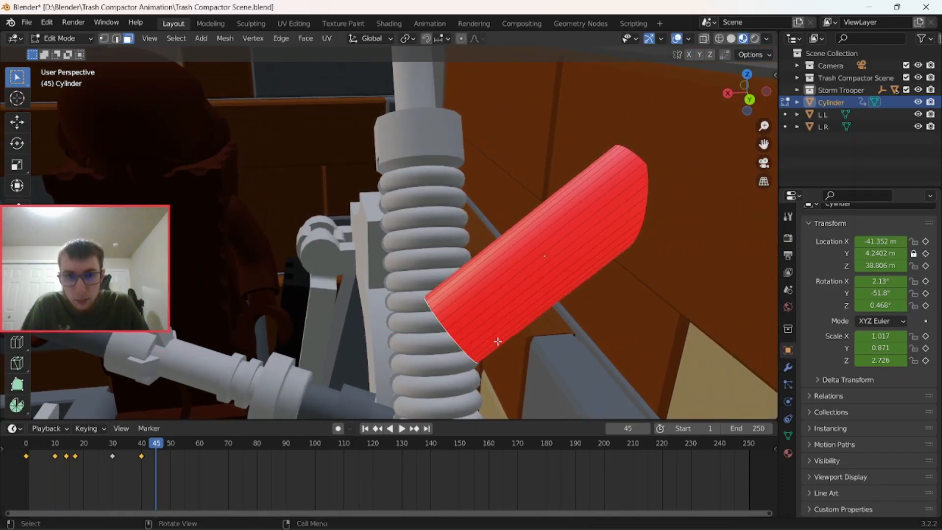
key(g)
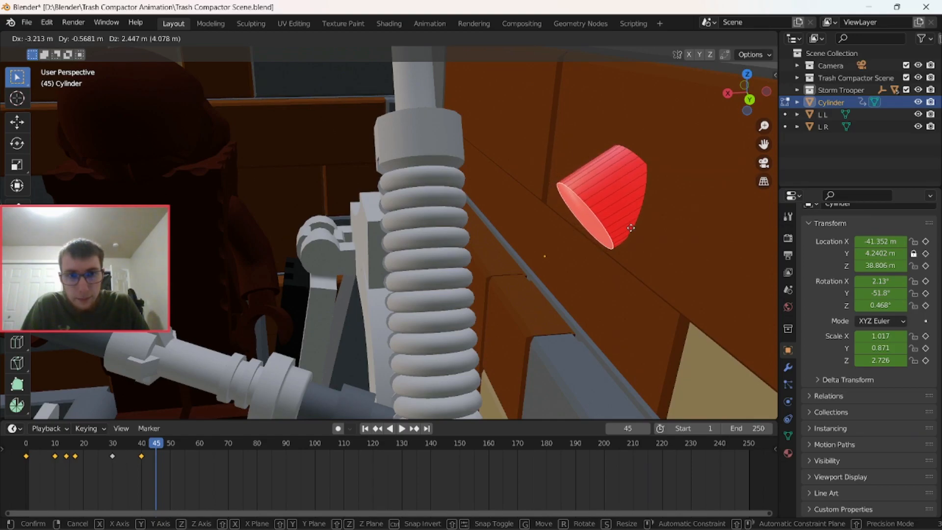
click(631, 228)
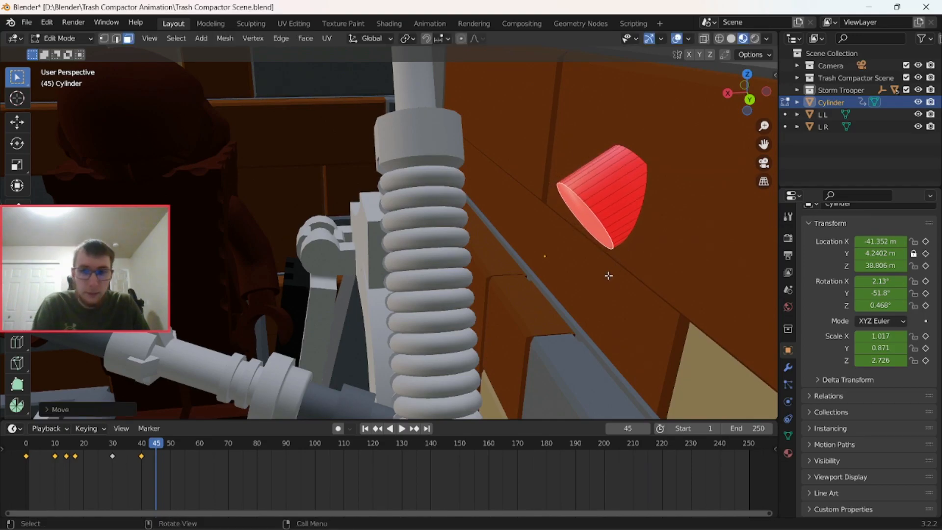
Return to Object Mode and insert a Location, Rotation & Scale keyframe for the shortened cylinder at frame 45
key(i)
click(534, 288)
key(i)
click(514, 299)
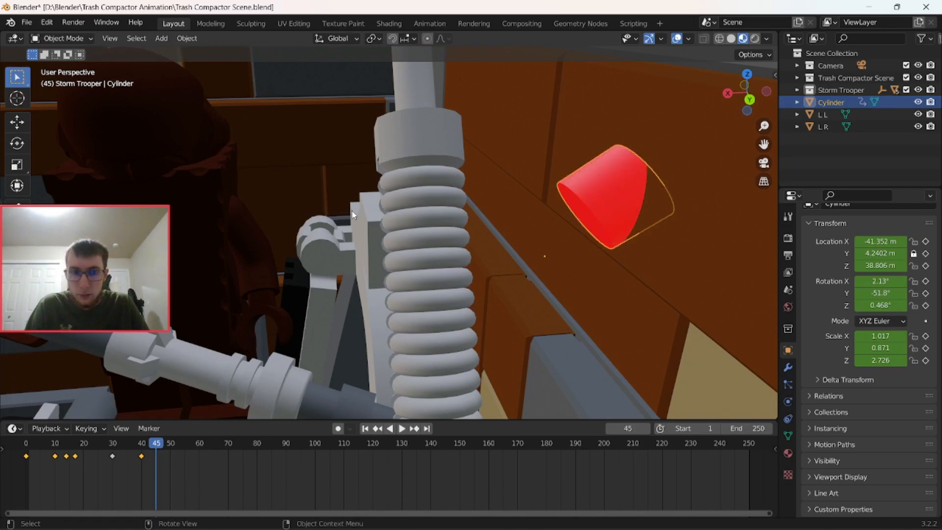
key(i)
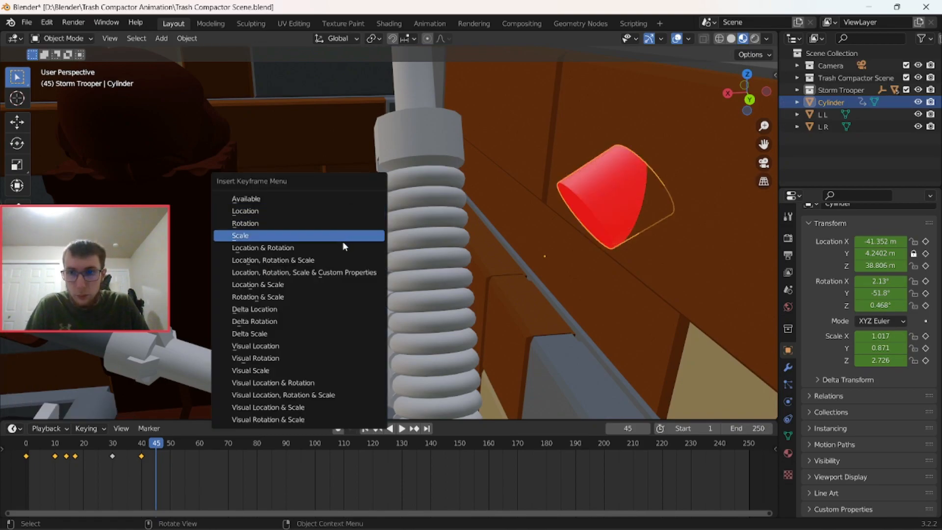
click(341, 259)
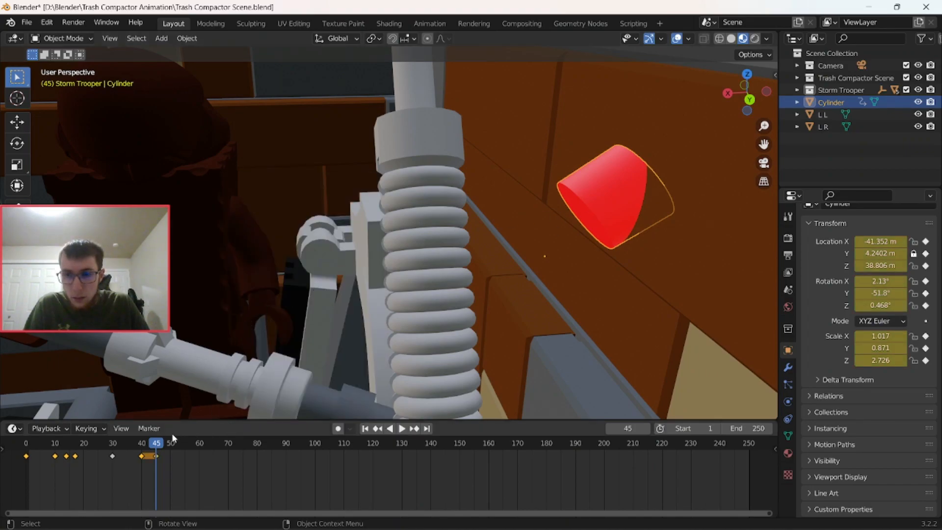
Compare the cylinder's shape at frame 32 and at the frame 45 keyframe
drag(156, 444, 119, 446)
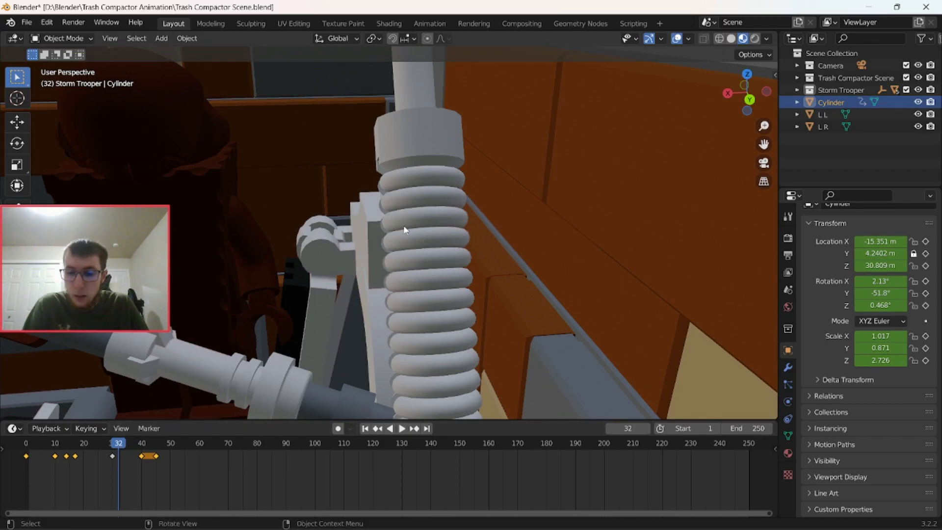
scroll(405, 229, down, 8)
scroll(404, 232, down, 1)
scroll(402, 238, up, 1)
middle_drag(371, 334, 363, 335)
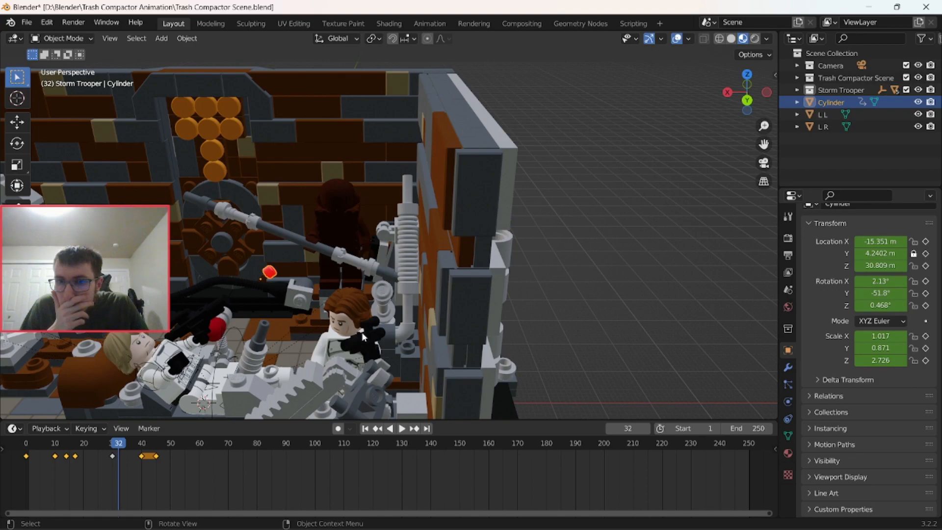
key(Up)
key(Up)
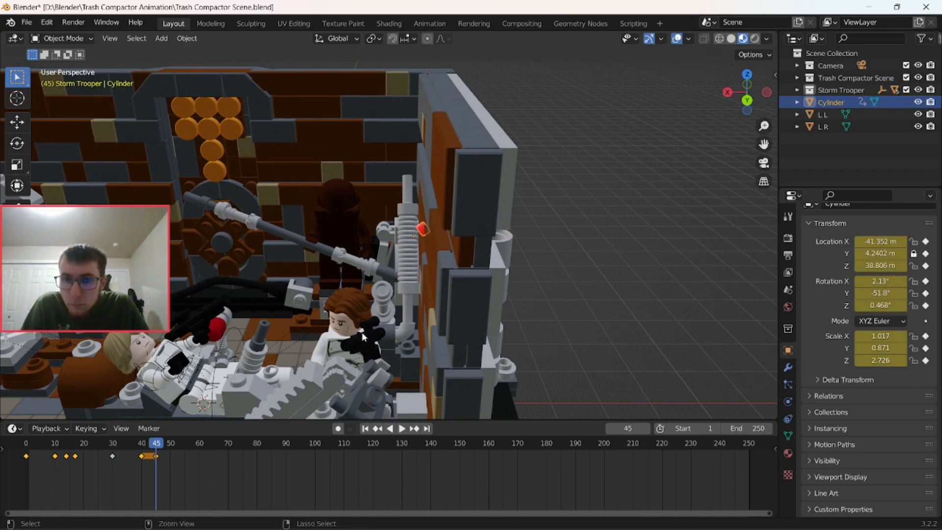
Undo the frame 45 keyframe and the end face move, and return to Object Mode
key(Tab)
key(ctrl+z)
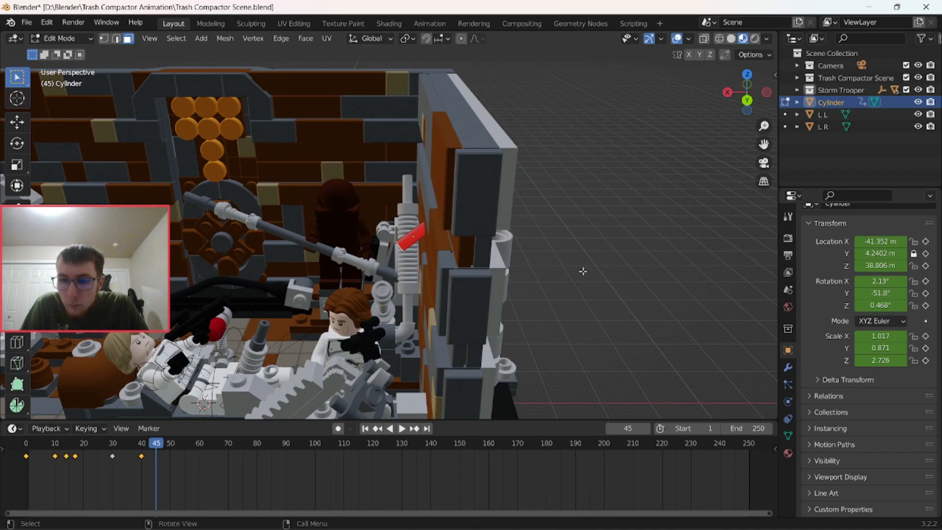
key(Tab)
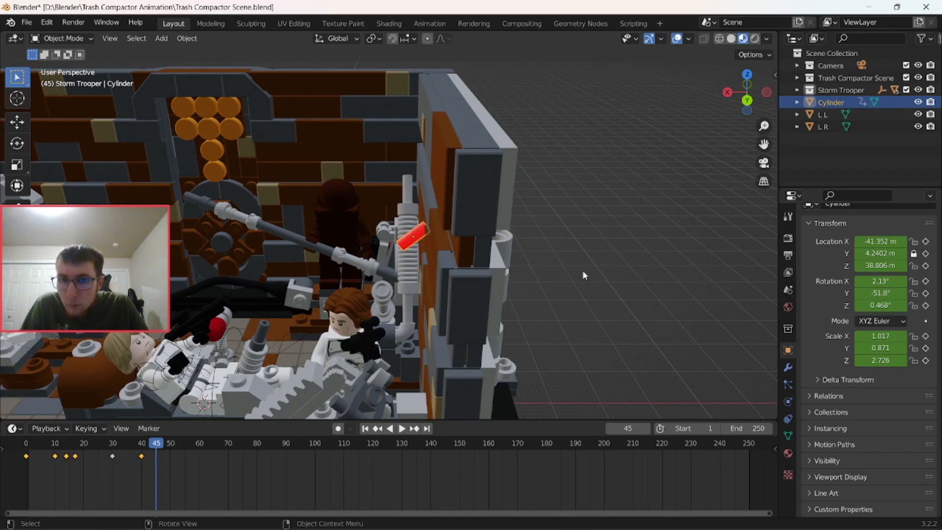
Move the cylinder partly into the wall, to about X -44.4 m and Z 40.9 m, and insert a Location, Rotation & Scale keyframe at frame 45
key(KP_Decimal)
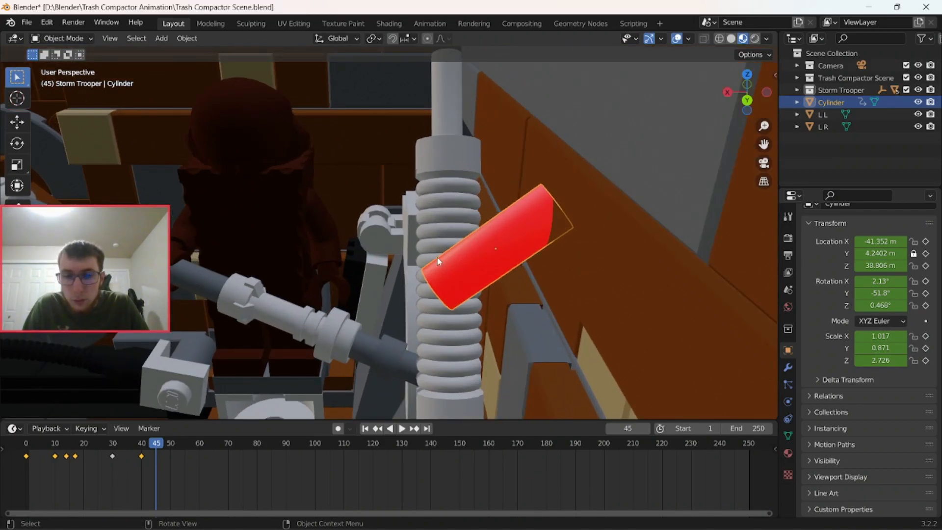
key(g)
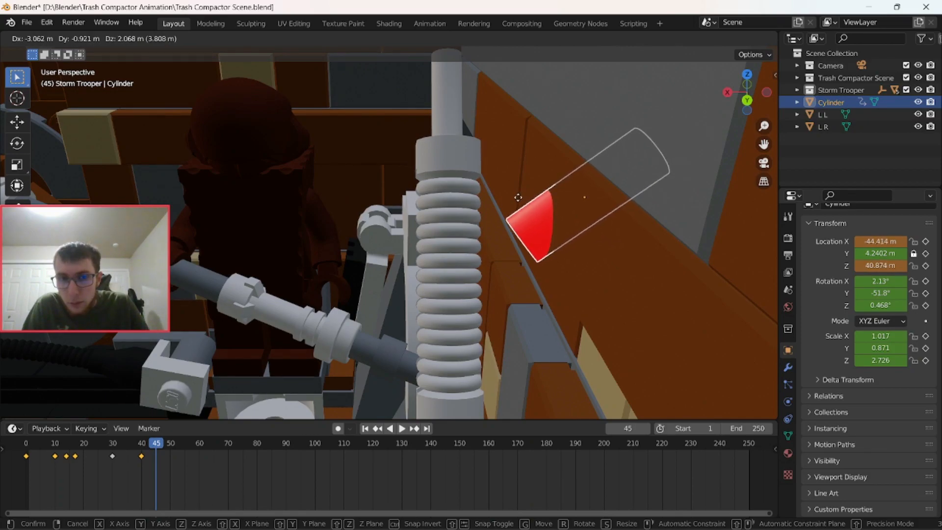
click(518, 197)
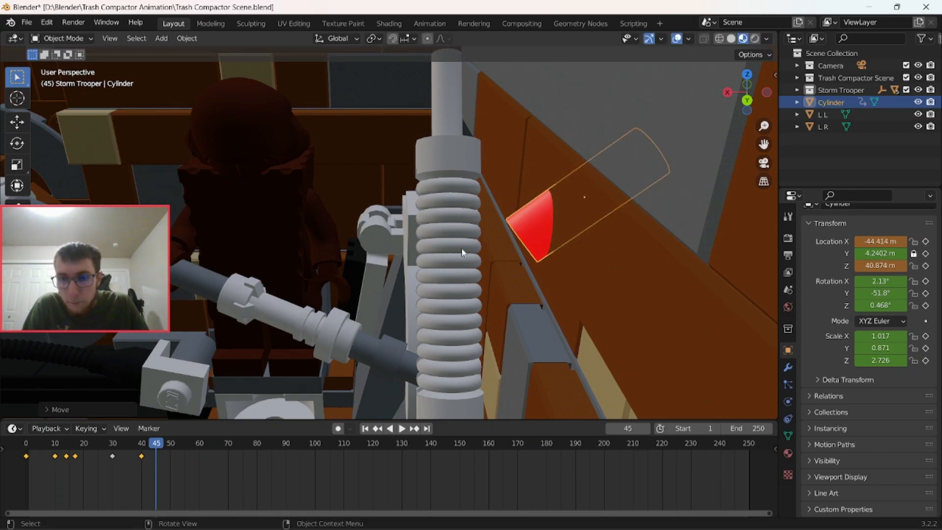
key(i)
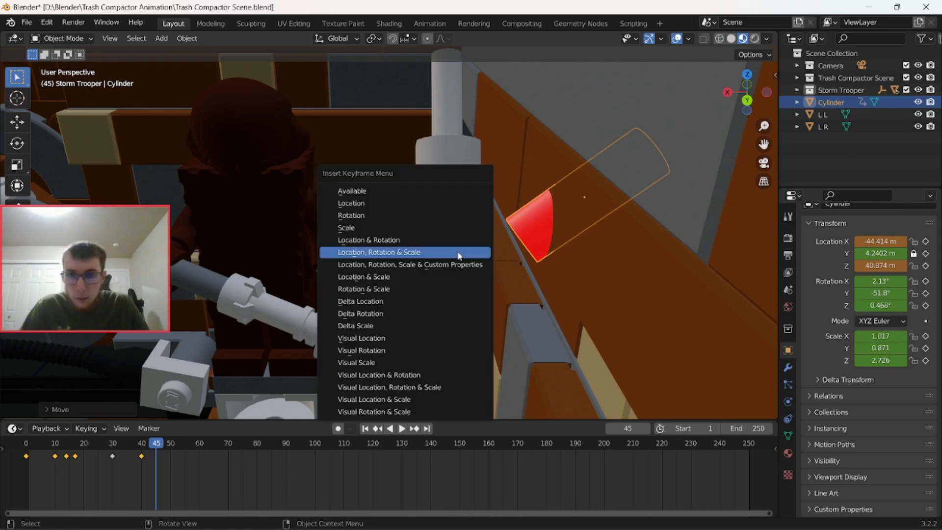
click(460, 254)
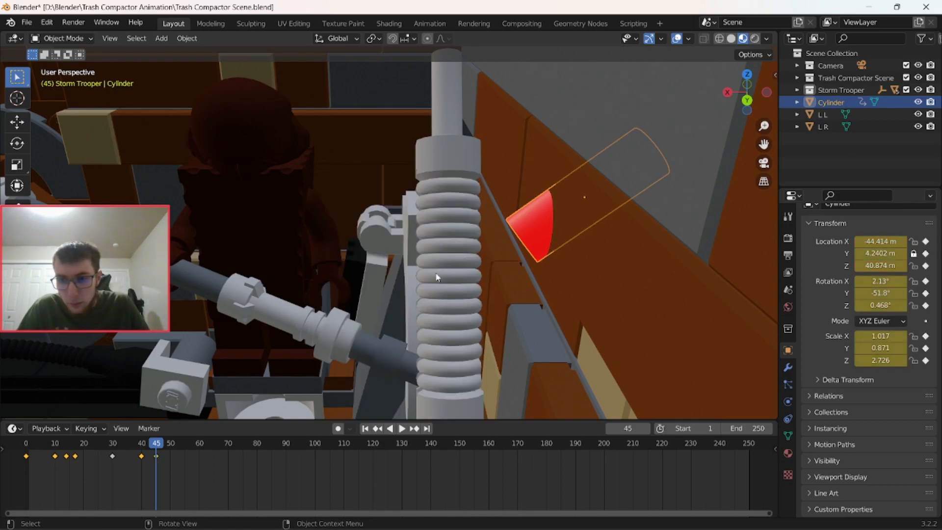
Play the cylinder's animation from the first frame, stop it, and view the scene through the camera with the cylinder deselected
click(365, 428)
scroll(343, 363, down, 6)
scroll(337, 360, up, 3)
click(400, 430)
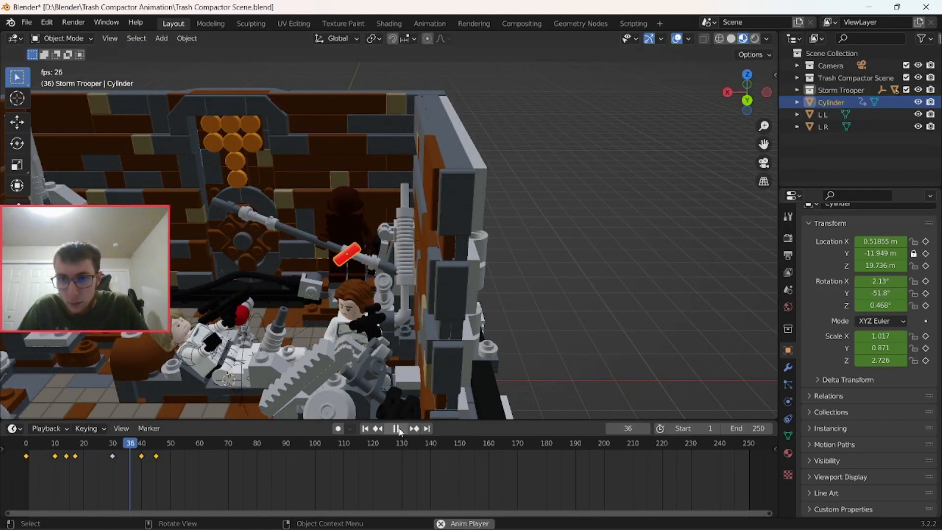
click(399, 429)
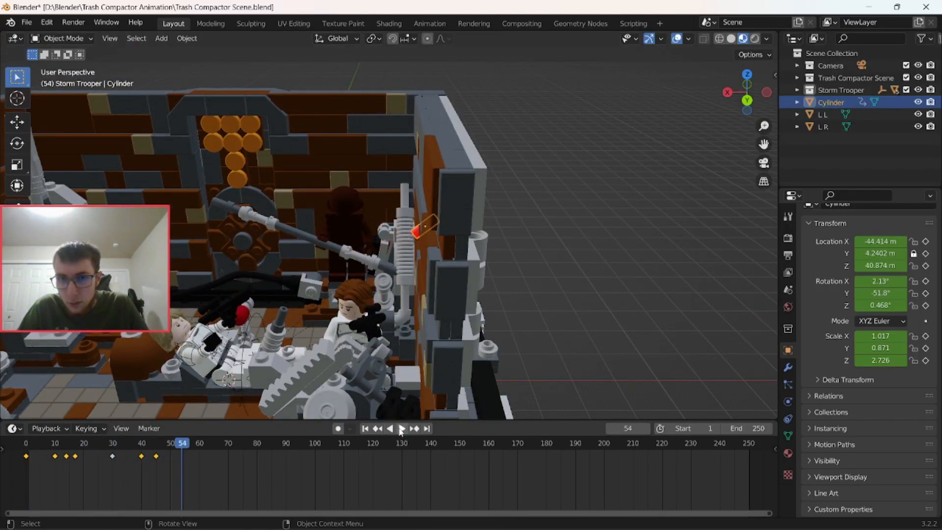
click(633, 332)
key(KP_0)
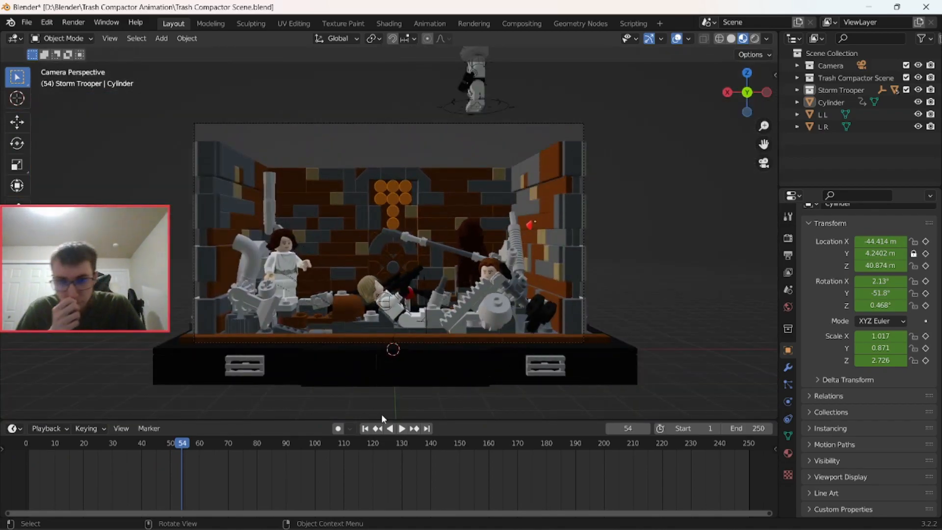
Play the cylinder's animation from the first frame through the camera and stop it once the bolt has reached the wall
click(366, 428)
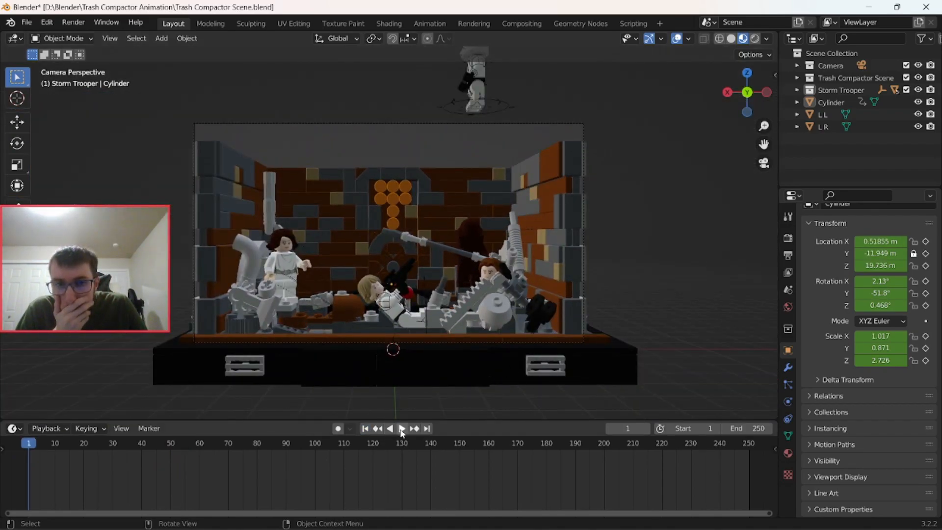
click(401, 429)
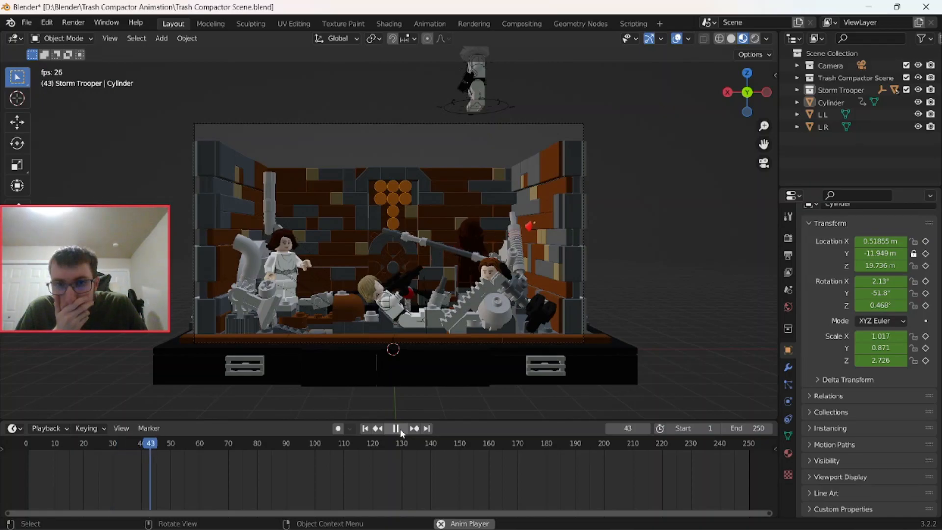
click(396, 429)
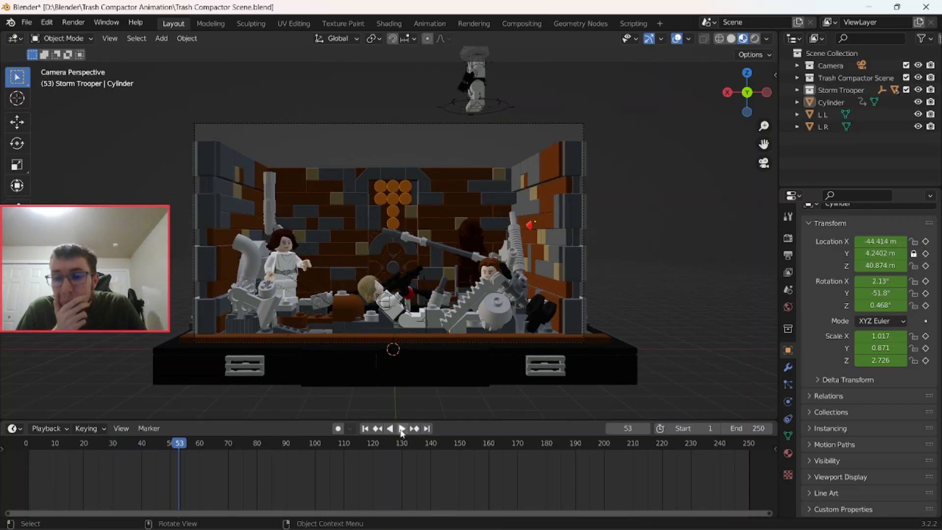
Select the cylinder in the wall and try rotating it -45° about the global Y axis at frame 53
click(530, 224)
scroll(586, 175, up, 3)
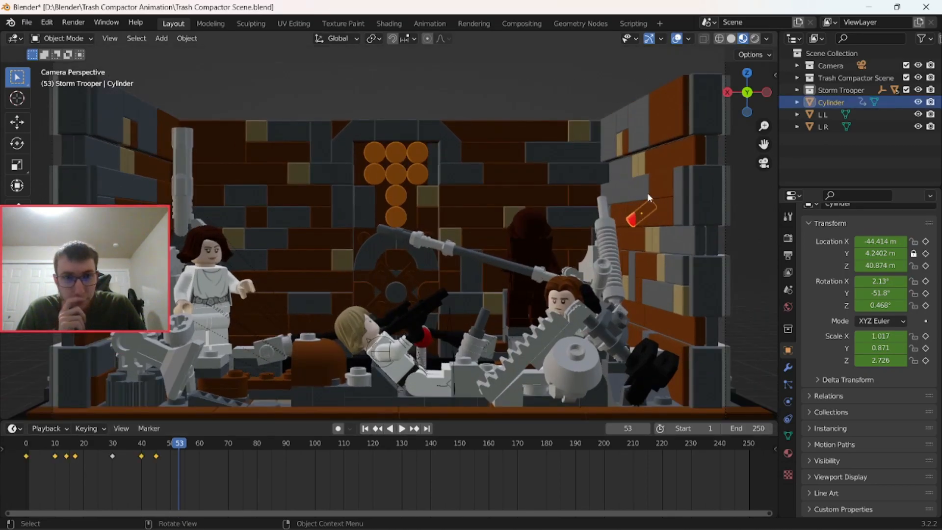
key(r)
key(y)
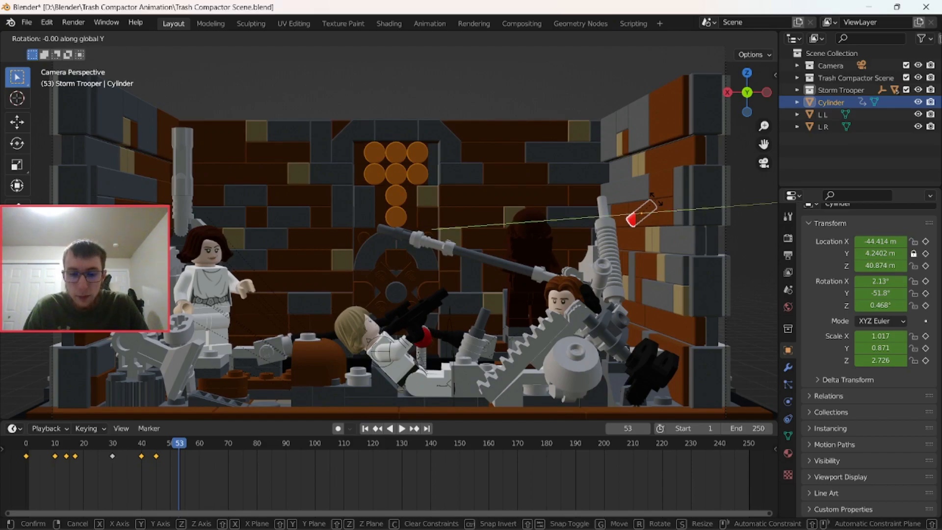
text(-45)
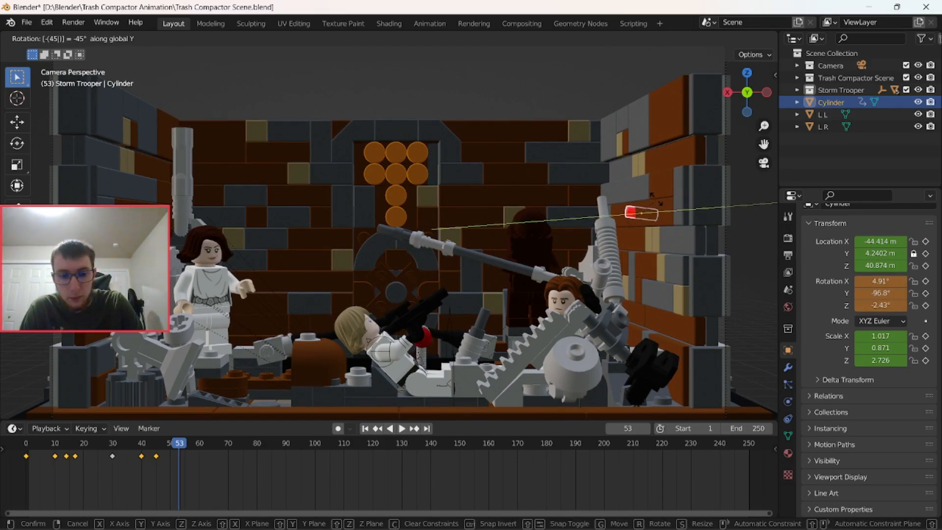
key(Return)
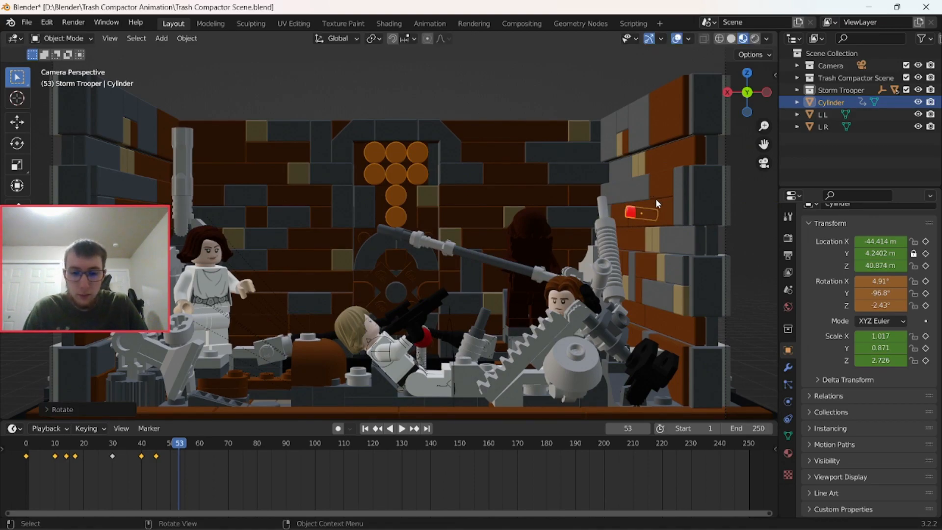
Rotate the cylinder -45° about the global Y axis at frame 50 and insert a Rotation keyframe
drag(180, 444, 170, 444)
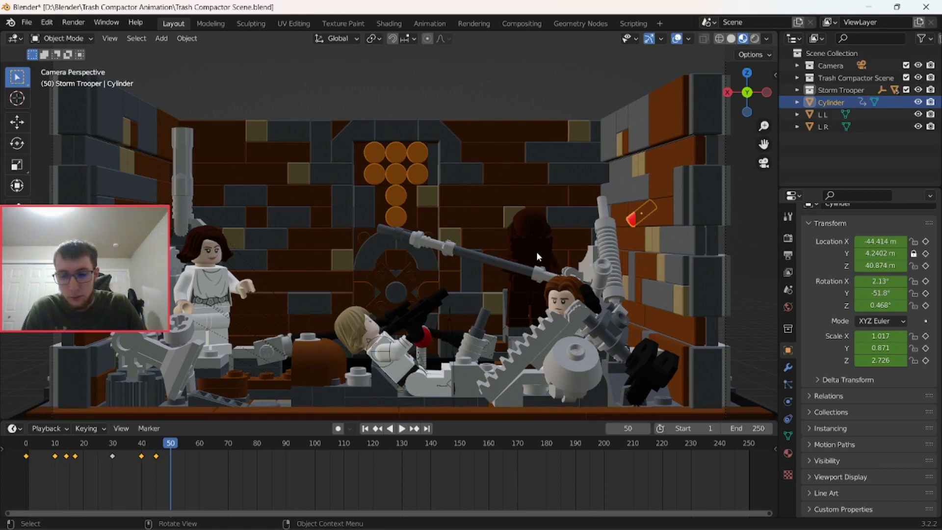
text(ry)
text(-45)
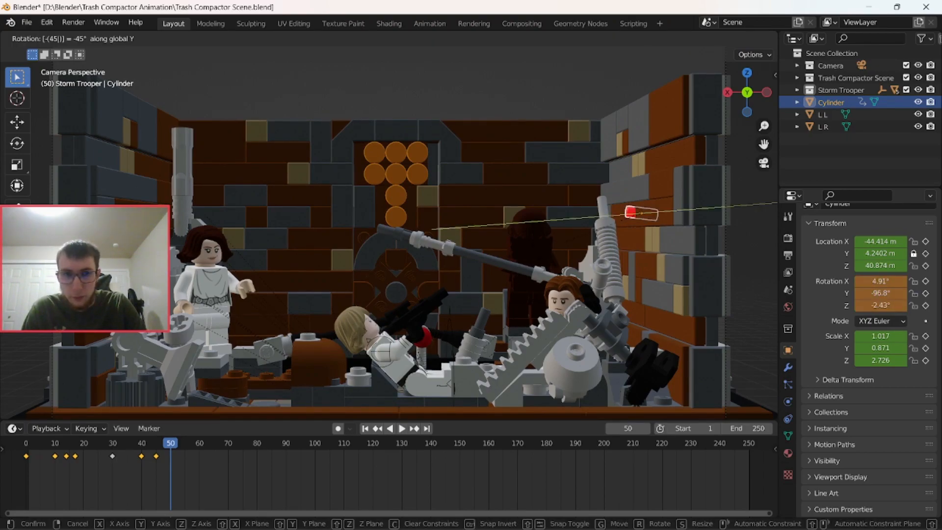
key(Return)
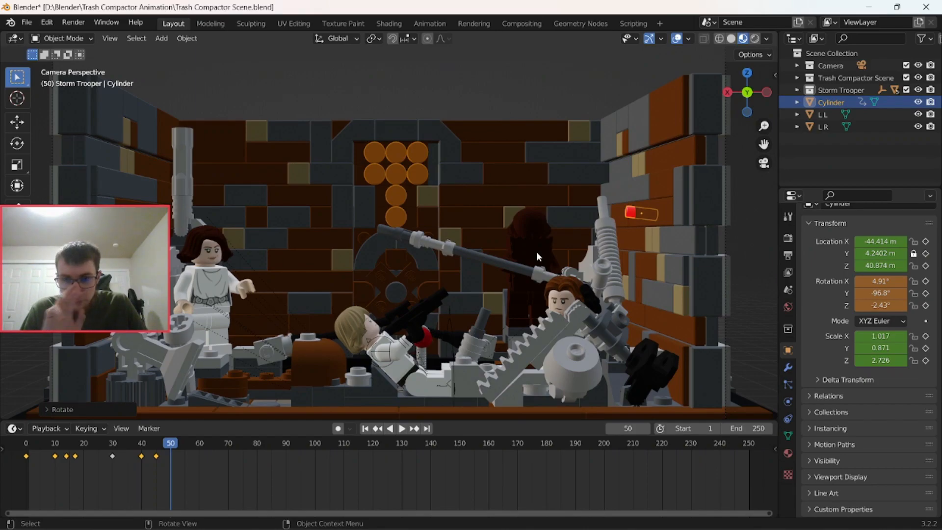
key(i)
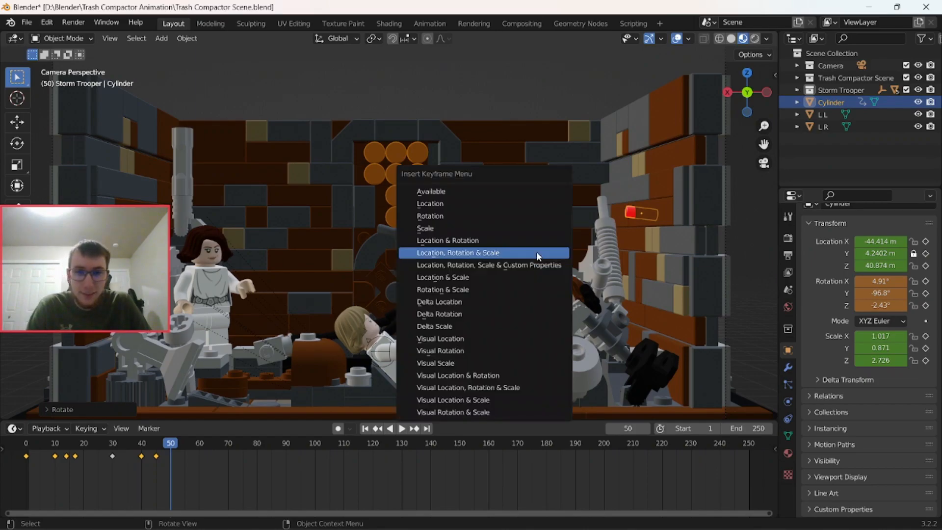
click(527, 218)
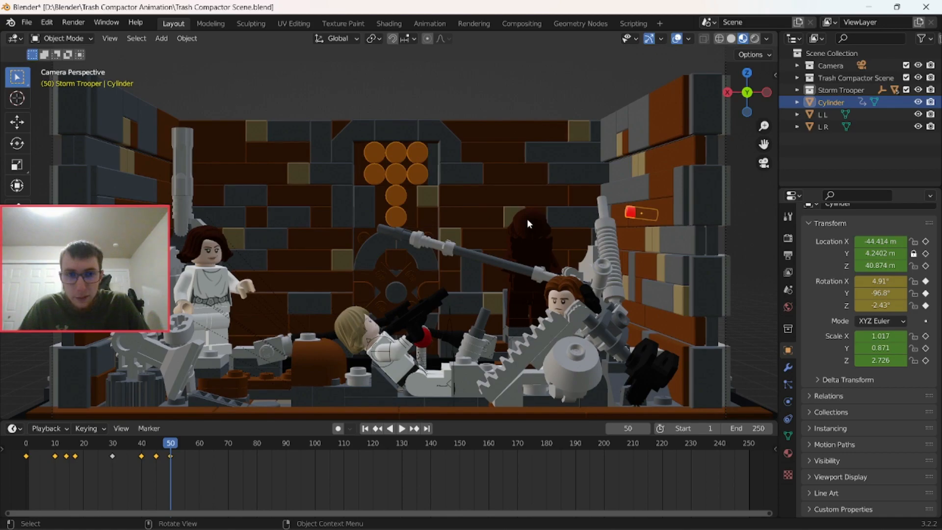
Move the cylinder to the opposite wall, to about X 49.1 m and Z 50.9 m, and insert a Location keyframe at frame 50
key(g)
key(x)
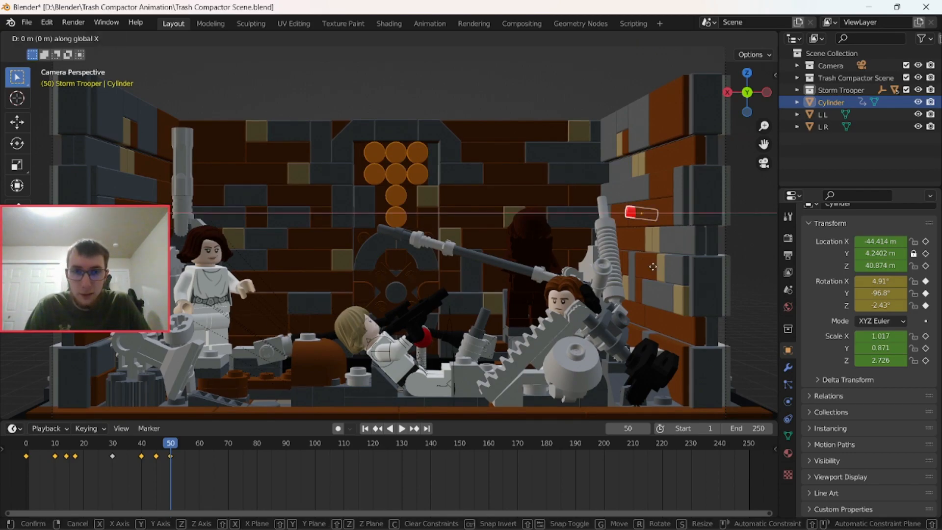
right_click(368, 237)
key(g)
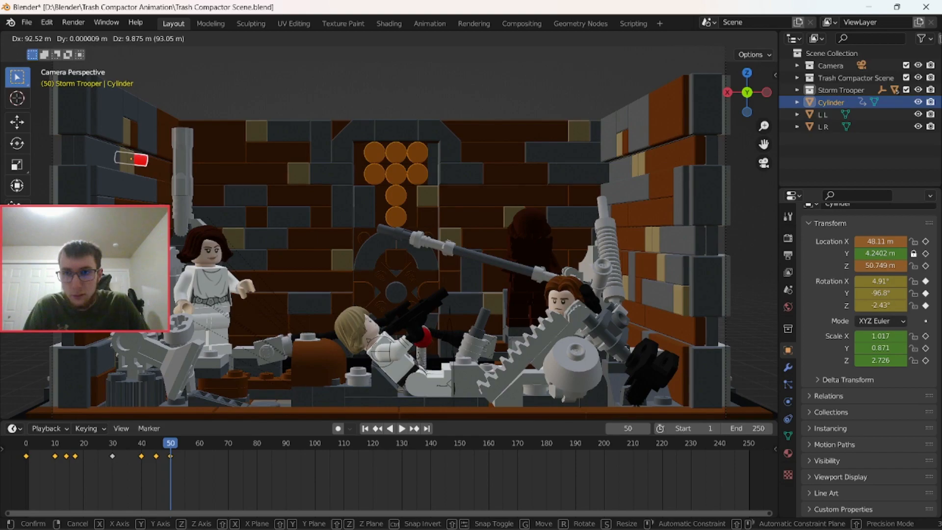
key(Return)
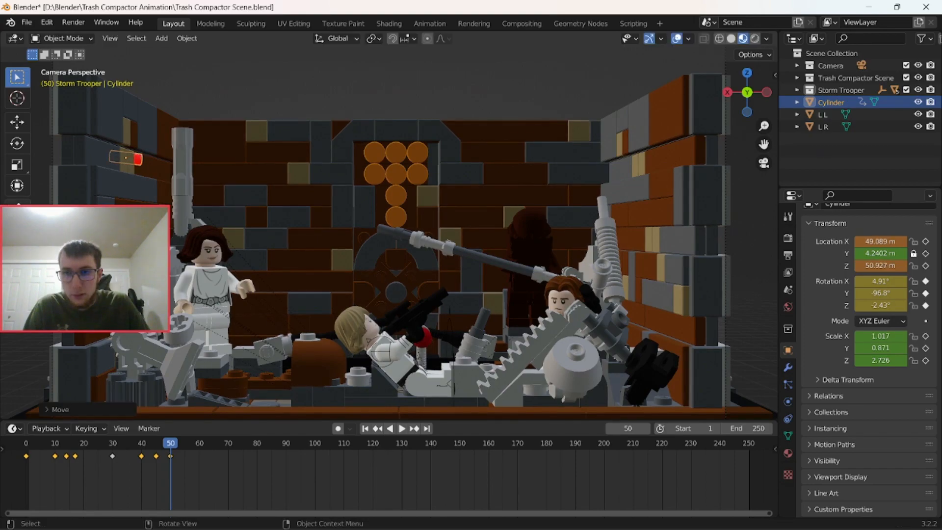
key(i)
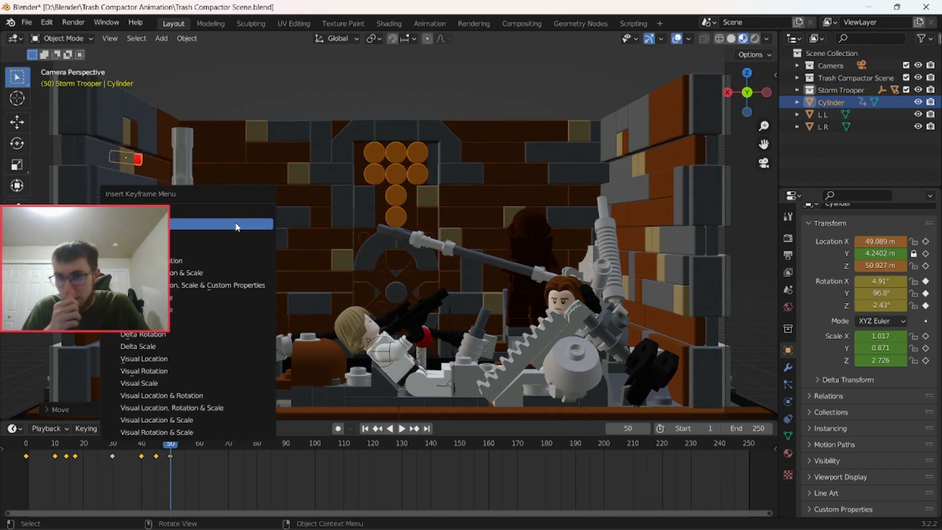
click(237, 227)
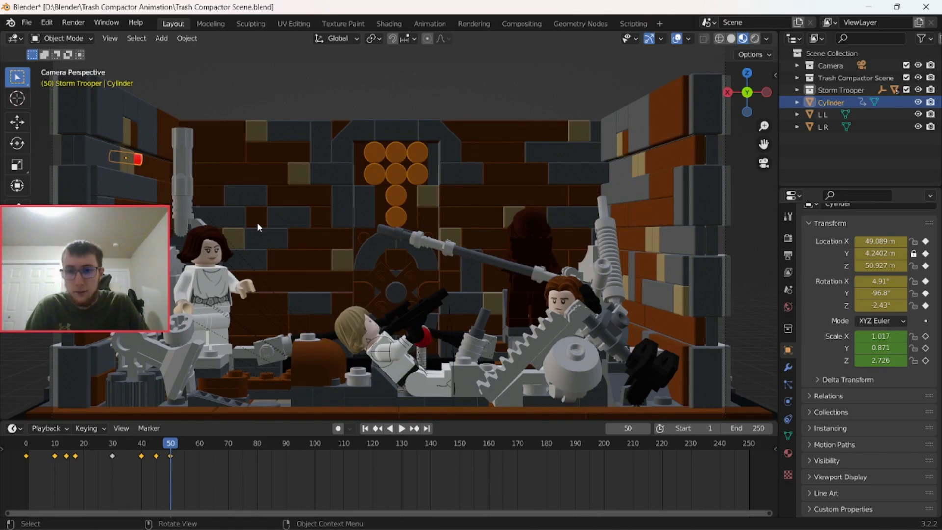
Play the animation from the first frame, stop it, and shift the cylinder's frame 50 keyframe to frame 60
click(364, 429)
click(401, 429)
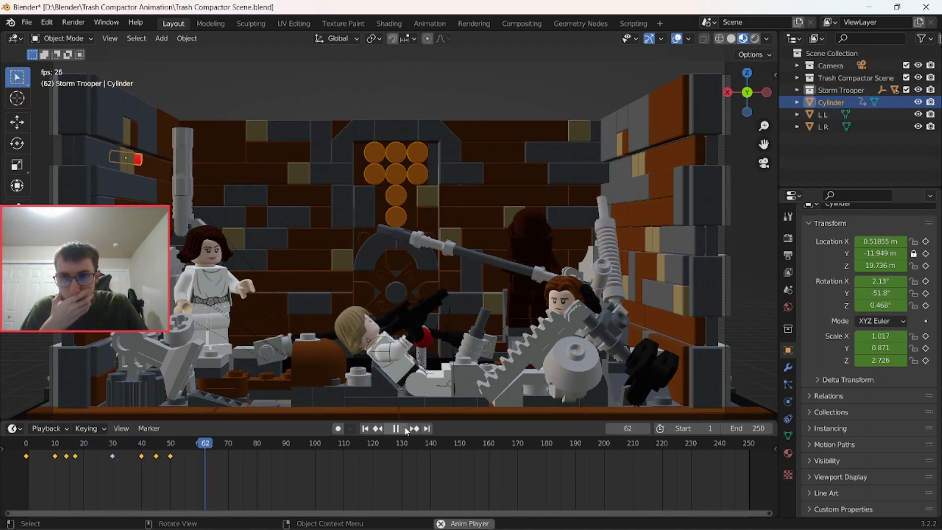
click(398, 429)
click(170, 457)
drag(167, 456, 197, 456)
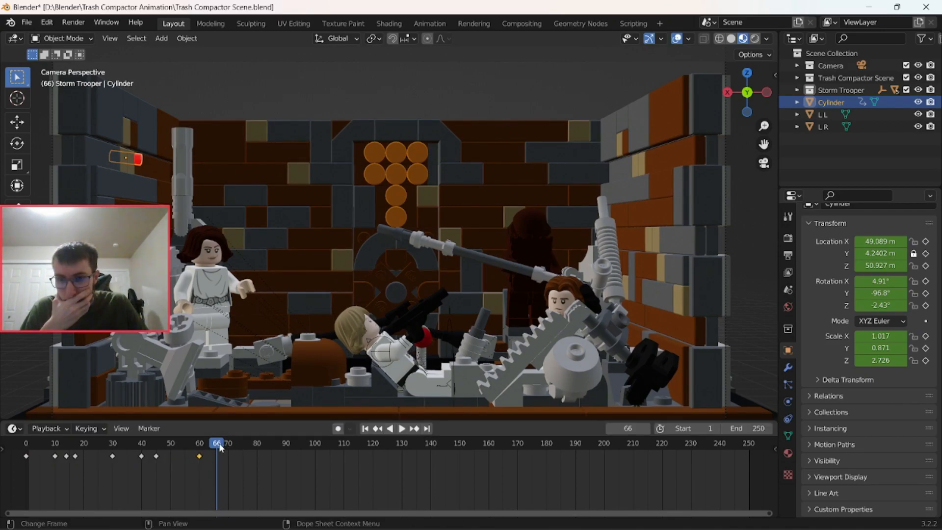
Replay the animation from the first frame to check the bolt's speed between the walls, and stop it
click(365, 428)
click(401, 429)
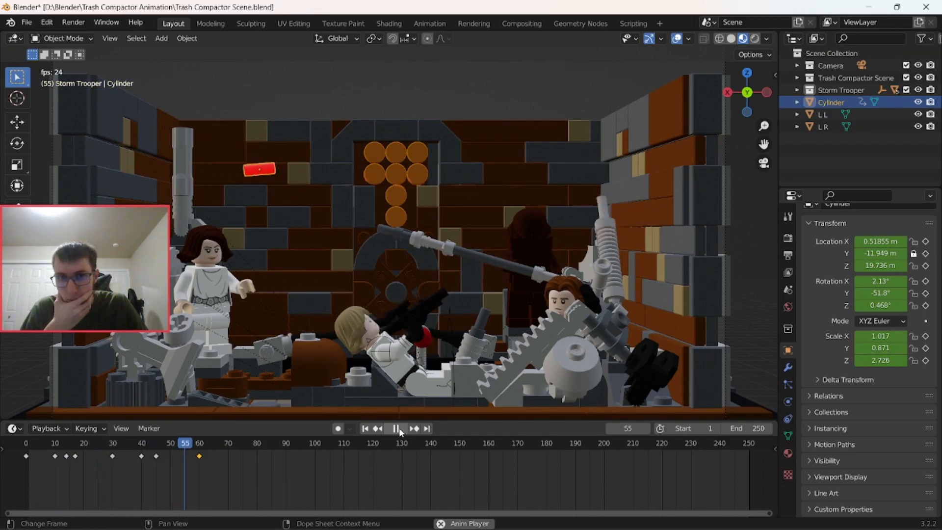
click(397, 428)
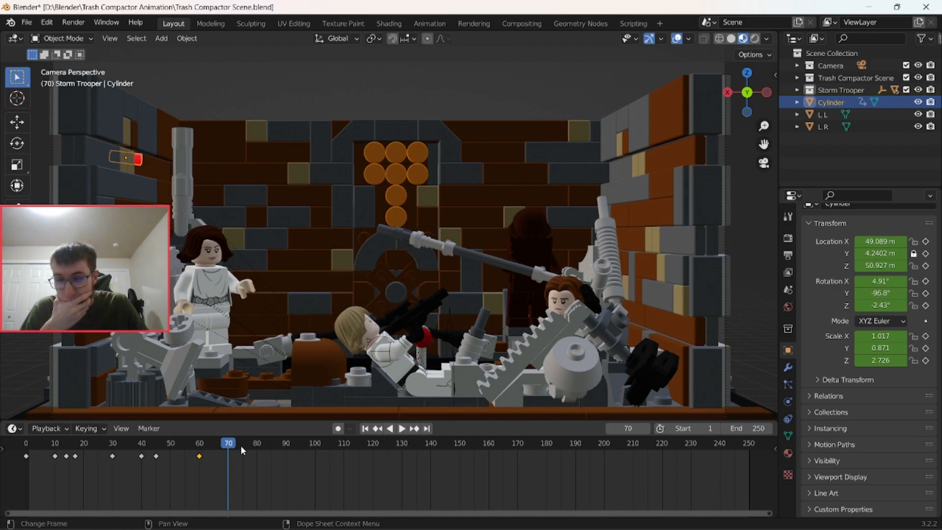
Try an earlier position for the frame 60 keyframe, and undo the keyframe shifts, the Location keyframe and the cylinder's move to the opposite wall
drag(199, 456, 181, 456)
key(ctrl+z)
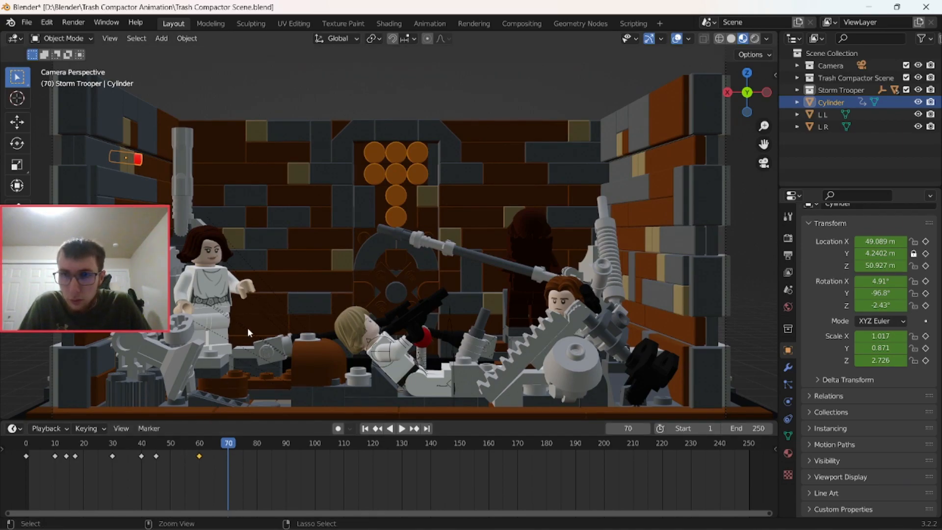
key(Left)
key(Left)
key(Left)
key(Left)
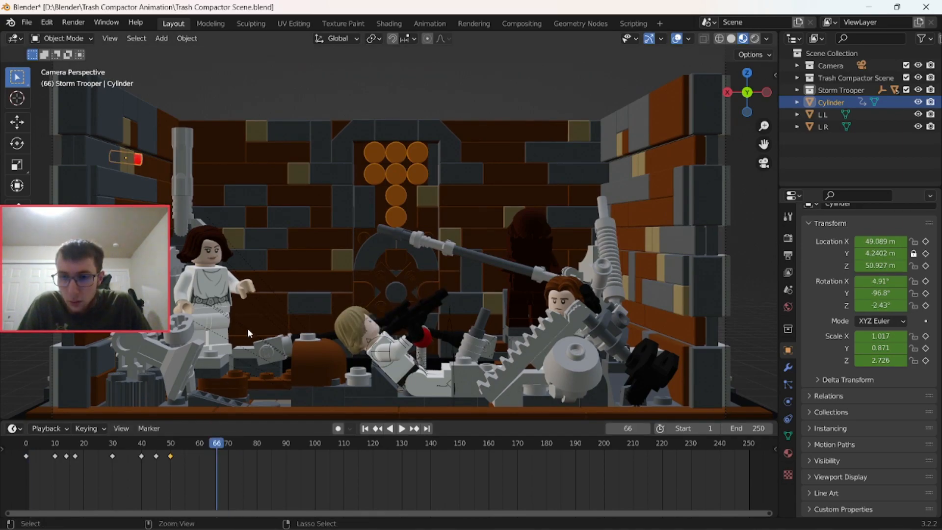
key(Down)
key(ctrl+z)
key(ctrl+z)
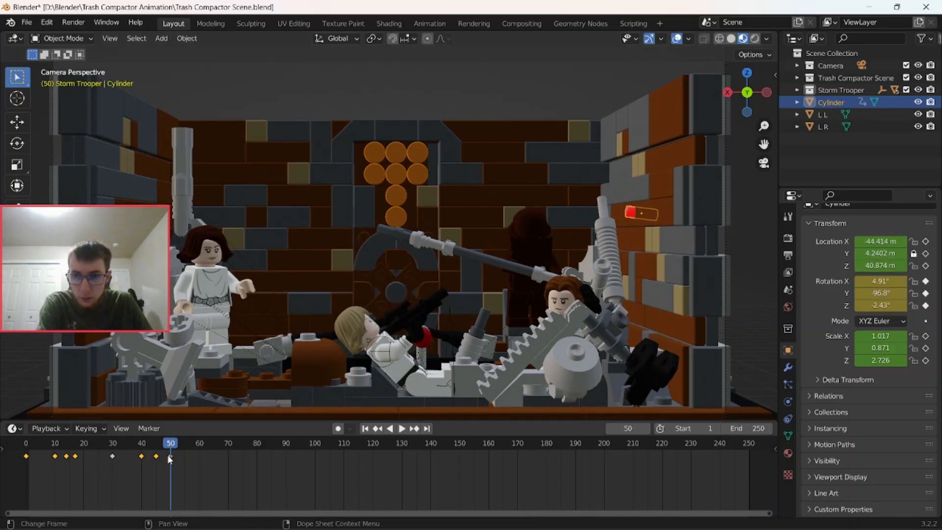
At frame 55, move the cylinder into the opposite wall, to about X 49.1 m and Z 50.7 m, and insert a Location keyframe
mouse_move(169, 445)
mouse_down()
mouse_move(156, 444)
mouse_move(185, 446)
mouse_up()
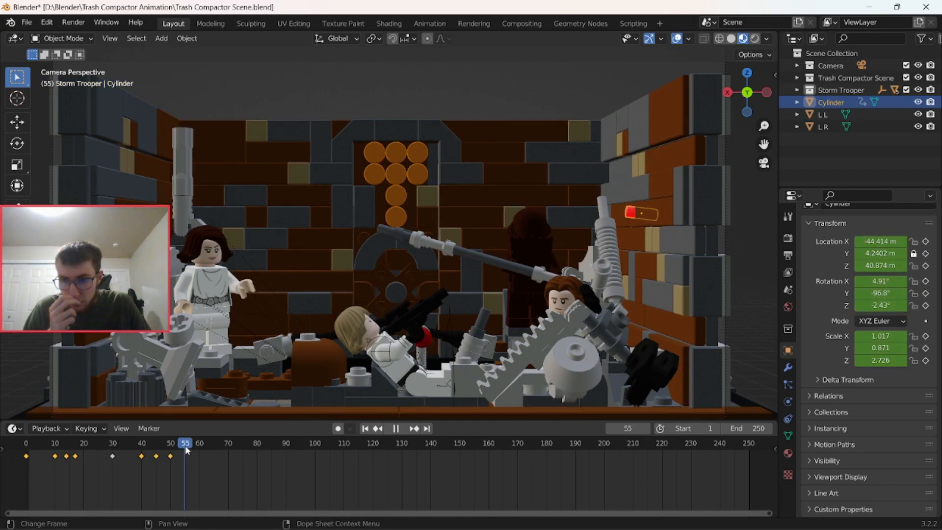
key(g)
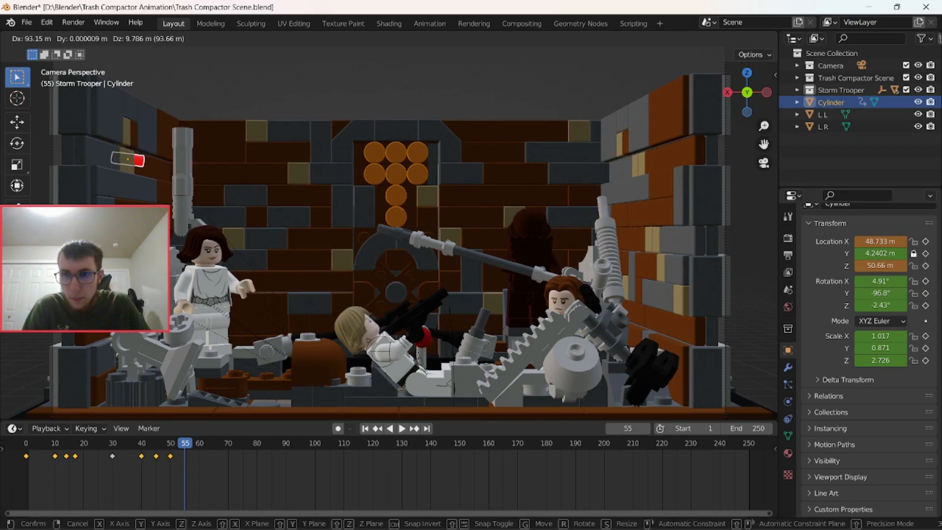
click(274, 318)
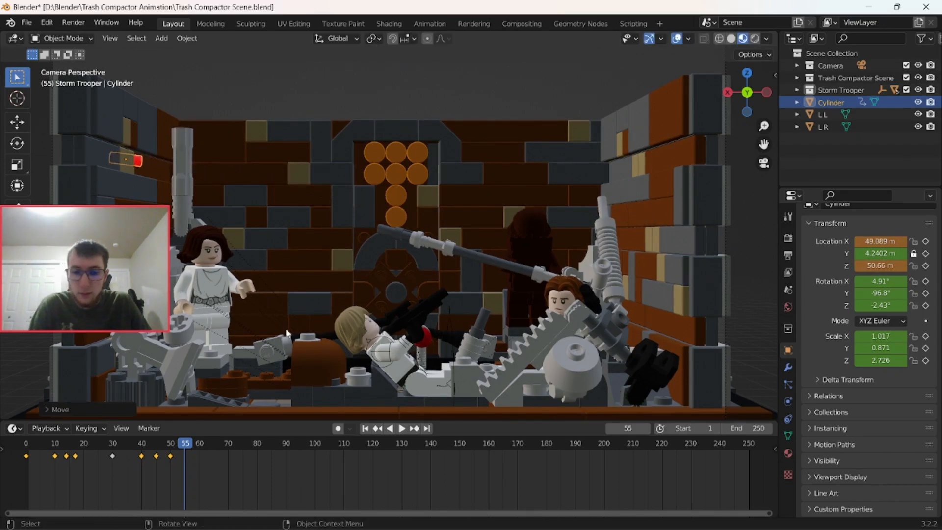
key(i)
click(207, 301)
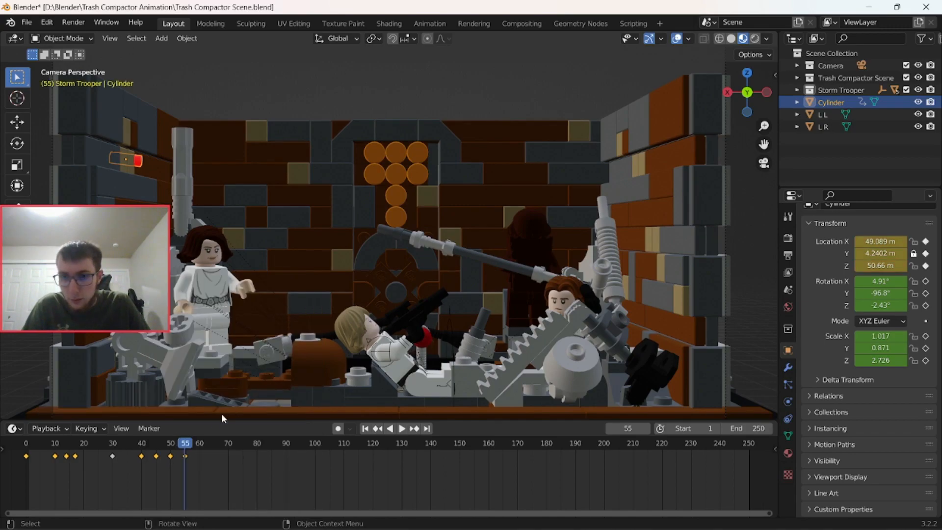
At frame 60, rotate the cylinder 40° about the global Y axis
drag(186, 443, 199, 443)
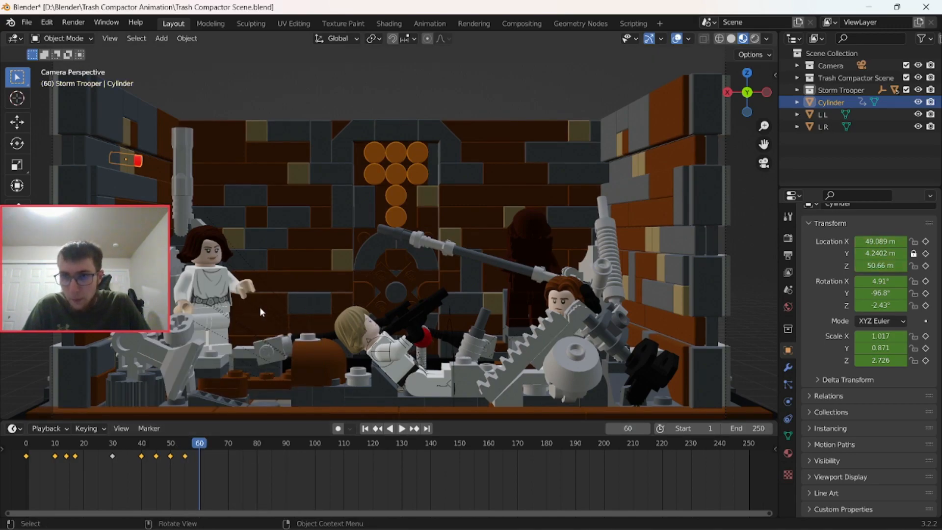
key(r)
text(y)
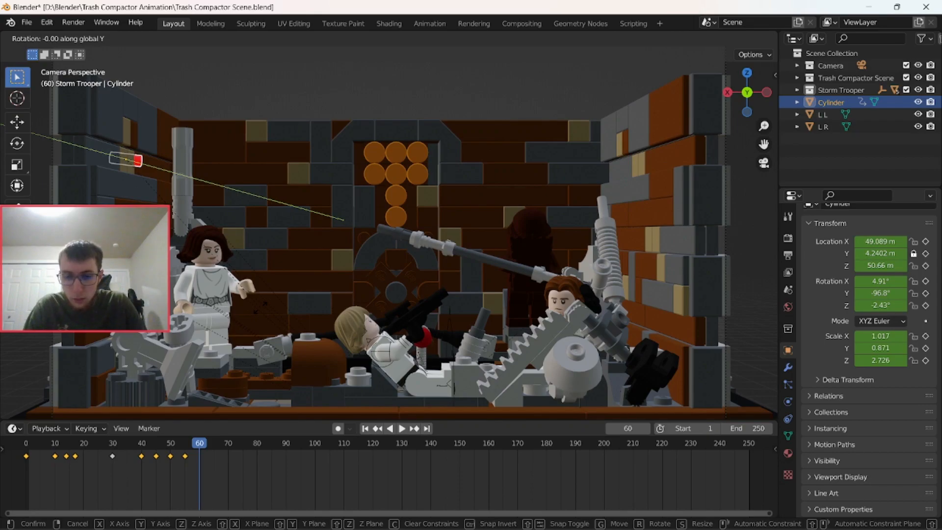
text(45)
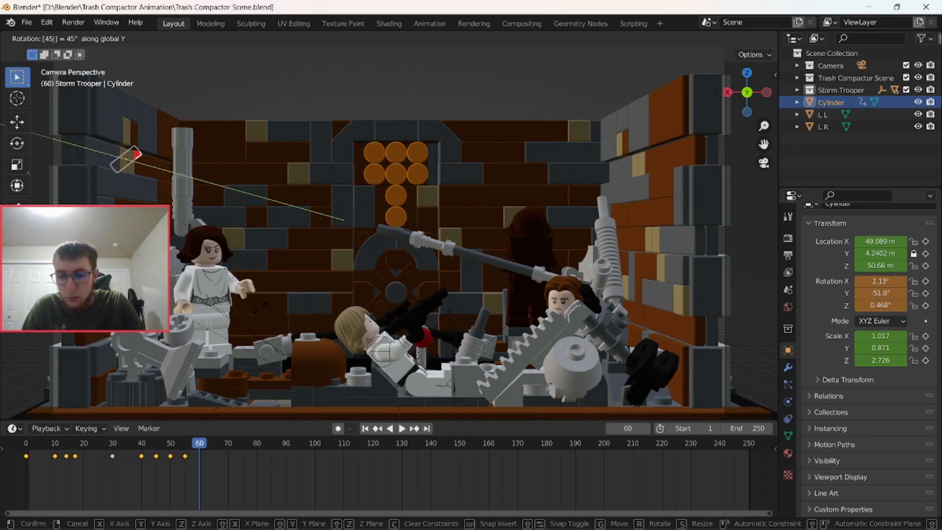
key(BackSpace)
key(BackSpace)
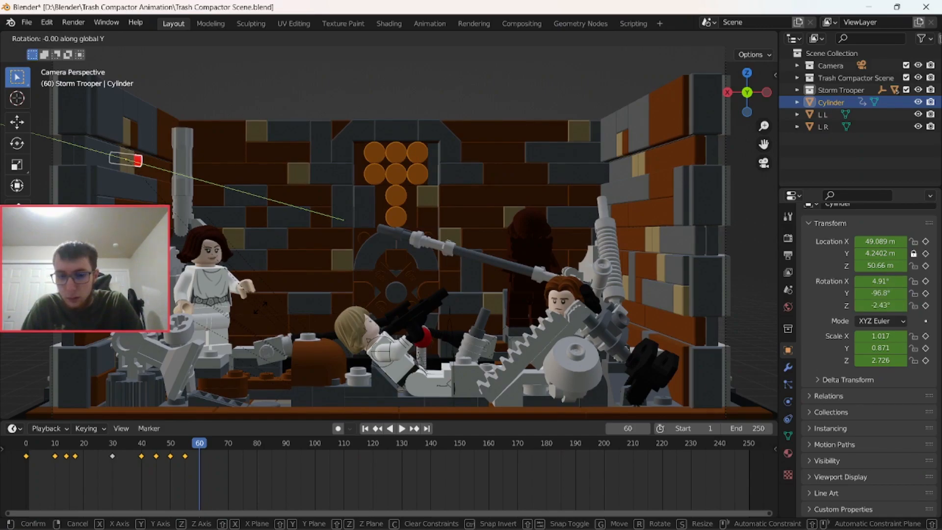
text(-45)
key(BackSpace)
key(BackSpace)
key(BackSpace)
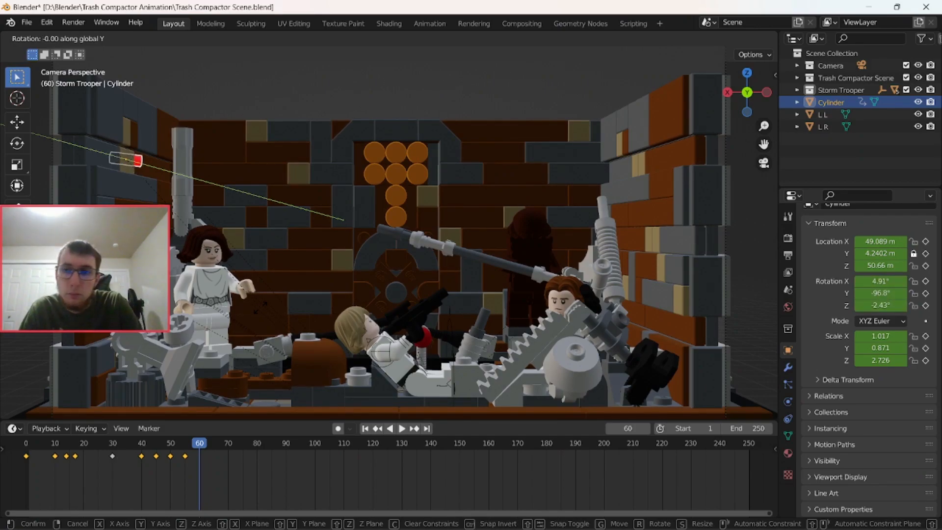
text(-45)
key(BackSpace)
key(BackSpace)
key(BackSpace)
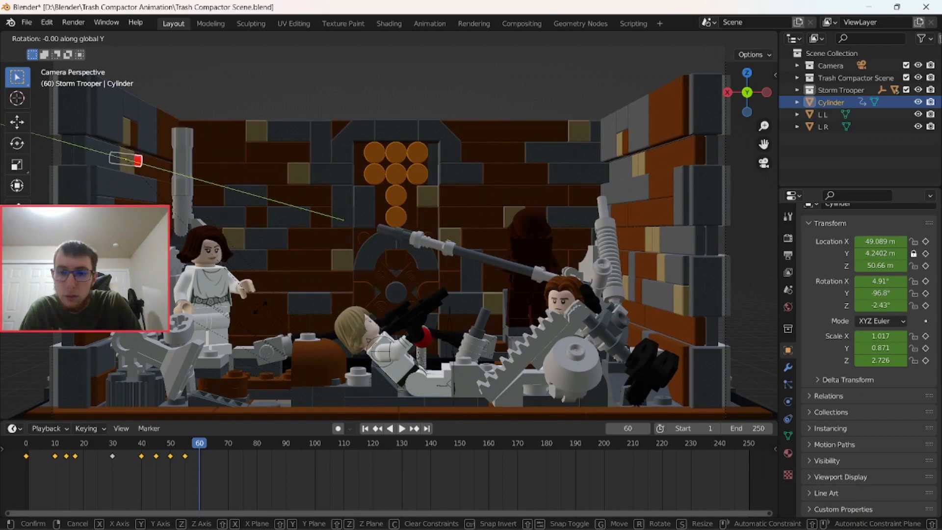
text(45)
key(BackSpace)
text(0)
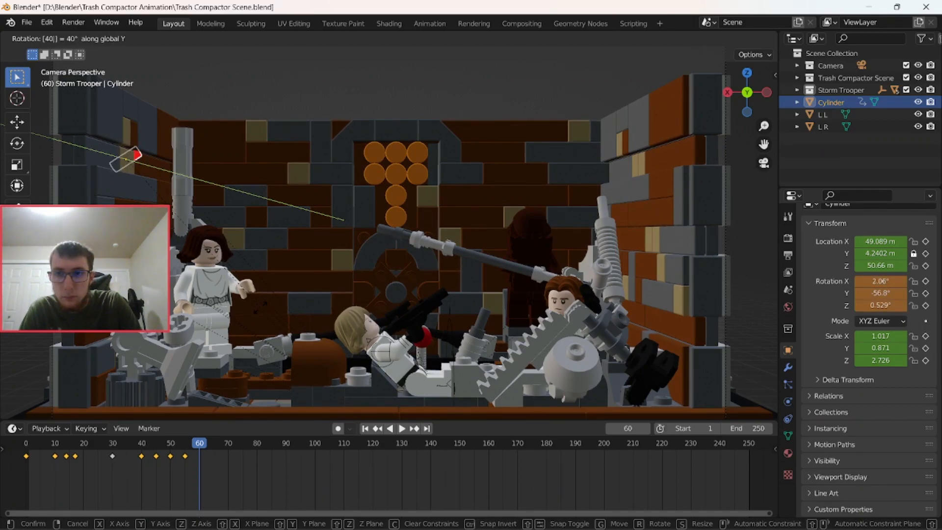
key(Return)
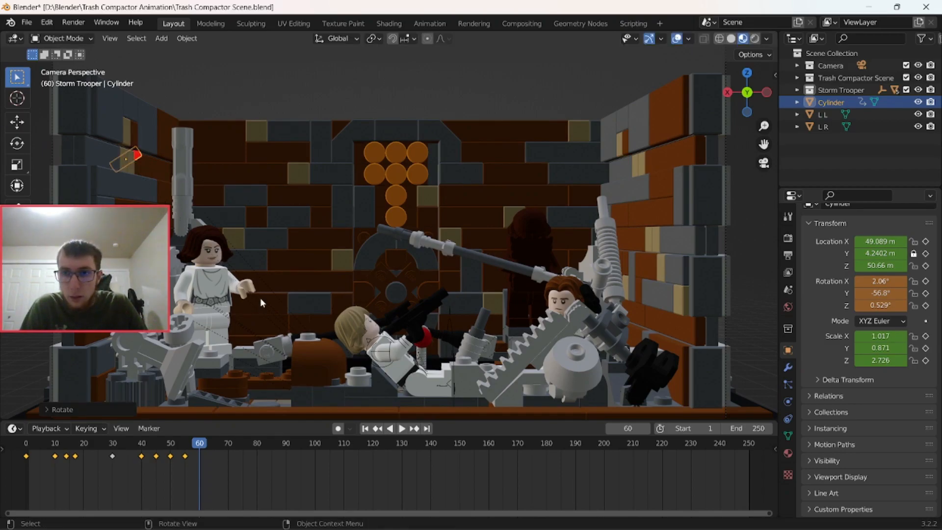
Lower the cylinder along Z to about 50.2 m and insert a Rotation keyframe at frame 60
key(g)
key(z)
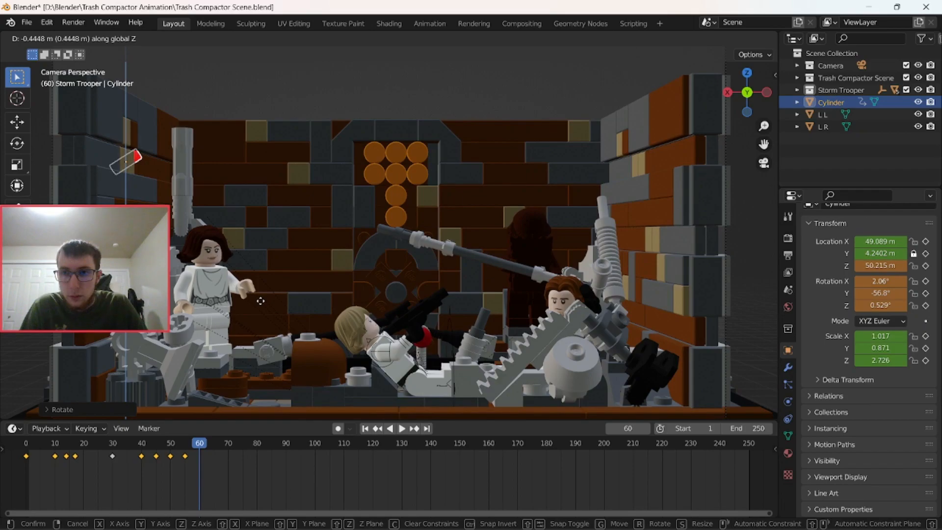
click(261, 301)
key(i)
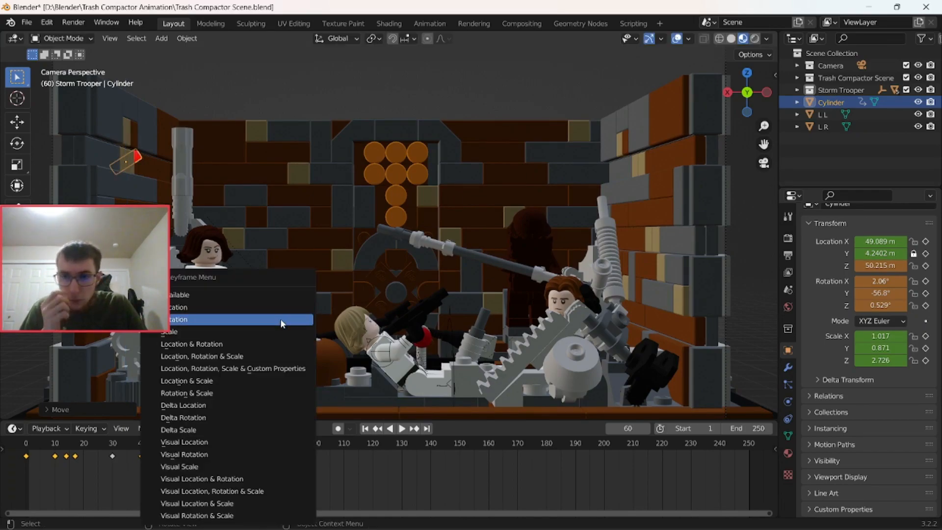
click(281, 319)
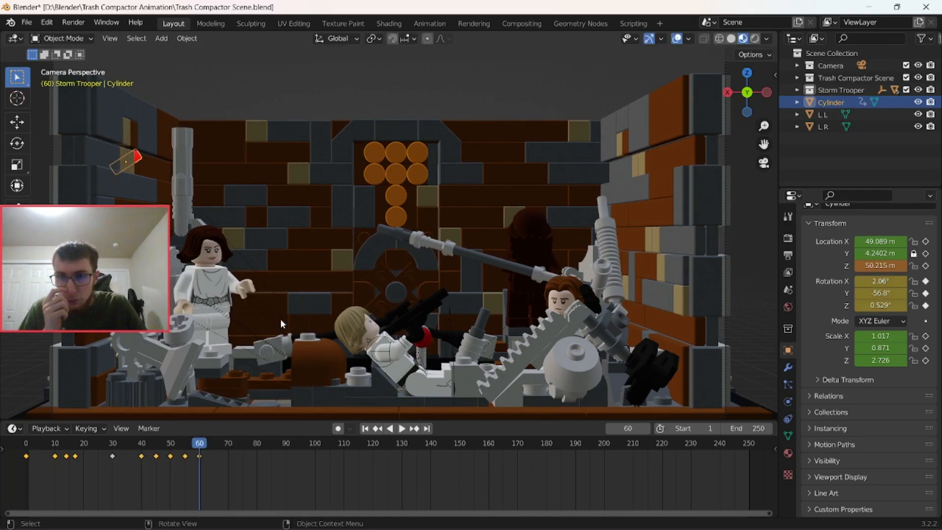
Play the animation from the first frame to check the bolt's turn at the wall, and stop it
click(365, 428)
click(402, 429)
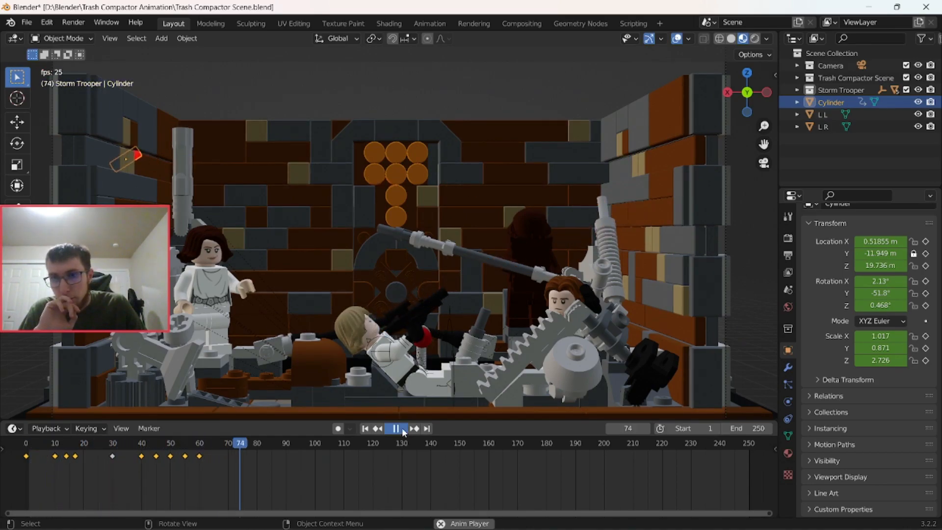
click(402, 429)
At frame 65, move the cylinder up onto the stormtrooper, to about X -23.7 m and Z 88.5 m, and insert a Location keyframe
drag(252, 446, 213, 445)
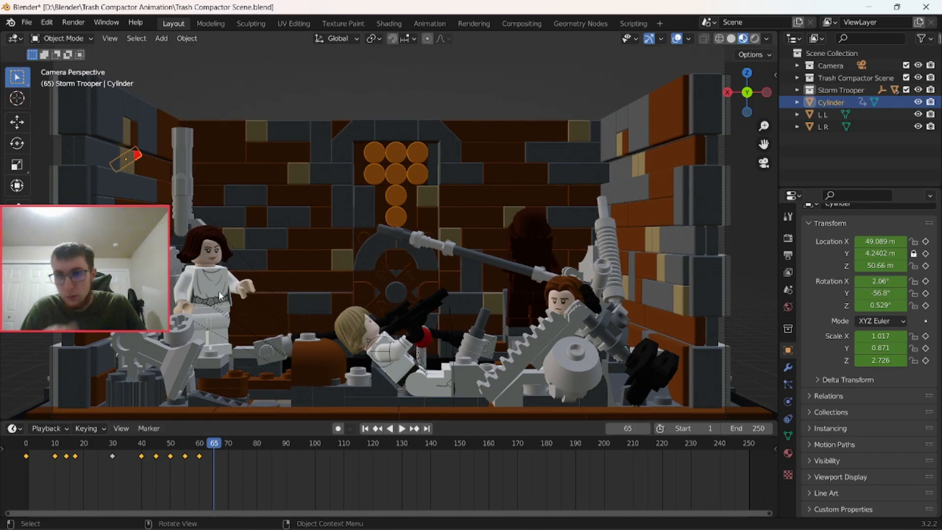
scroll(358, 246, down, 4)
middle_drag(358, 246, 354, 255)
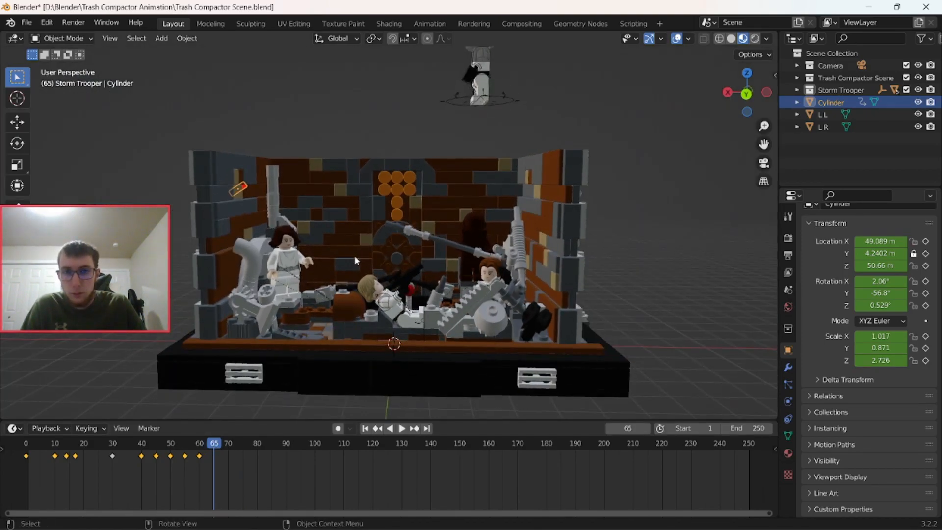
scroll(383, 254, down, 3)
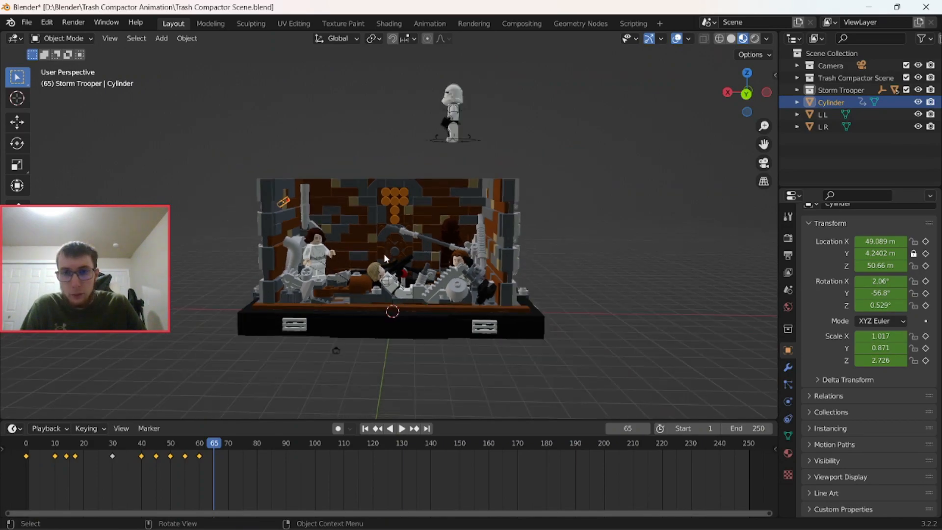
key(g)
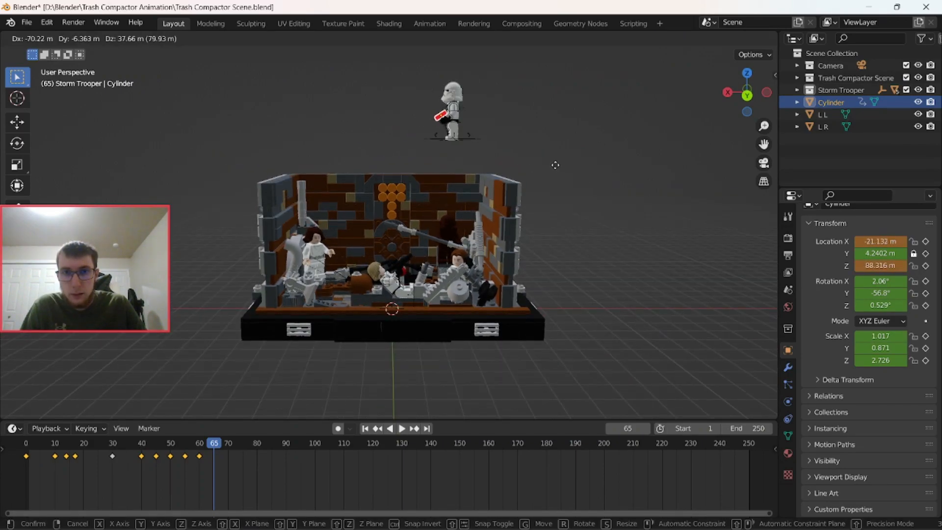
click(543, 175)
middle_drag(541, 170, 515, 179)
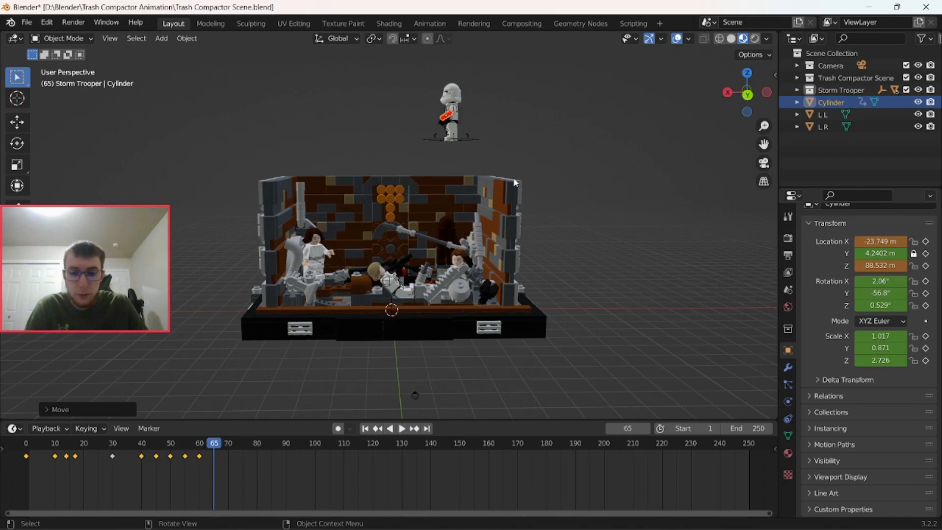
key(i)
click(513, 172)
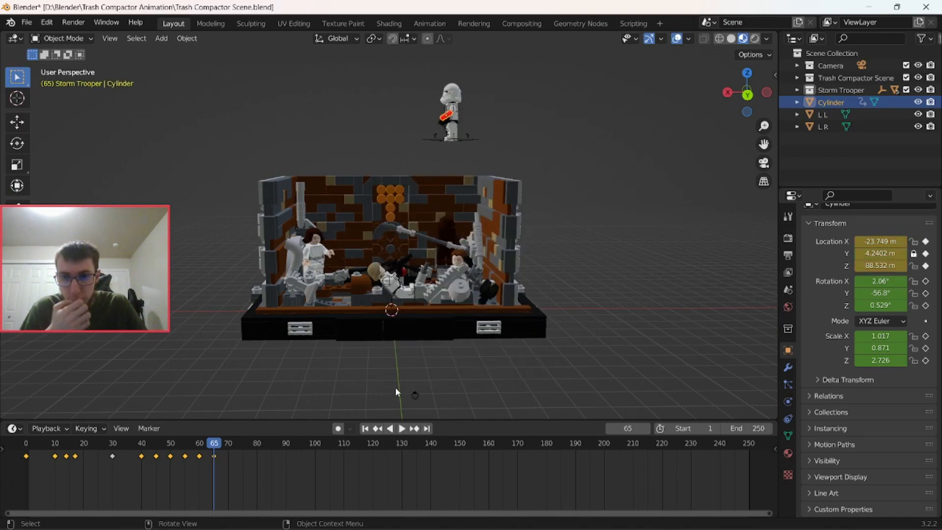
Replay the animation from the first frame to check the bolt's flight to the stormtrooper, stop it, and go to frame 80
click(364, 428)
click(403, 429)
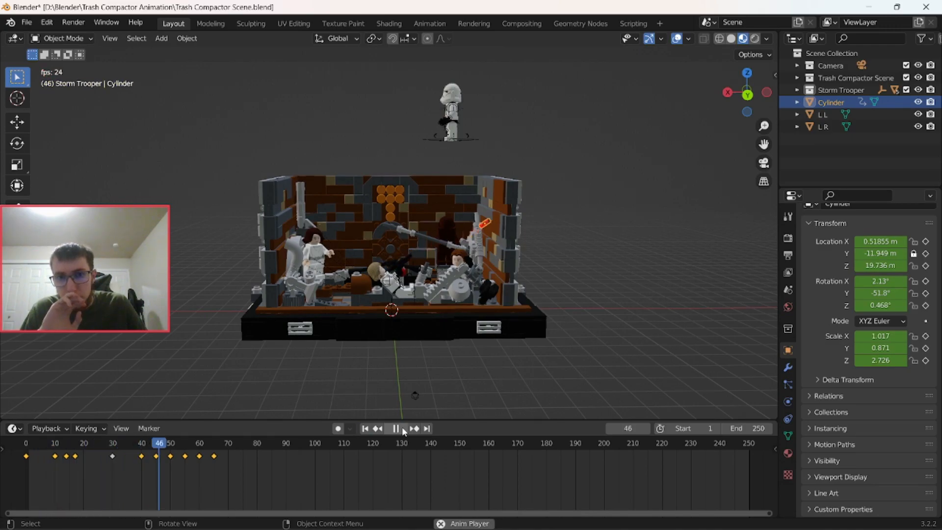
click(397, 430)
drag(245, 448, 256, 449)
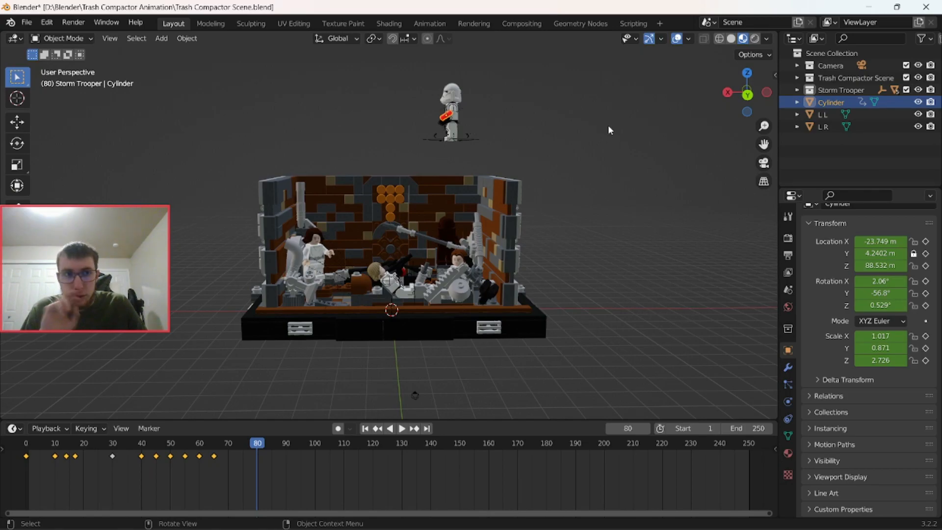
Select the stormtrooper's rig and save the file
middle_drag(526, 137, 528, 193)
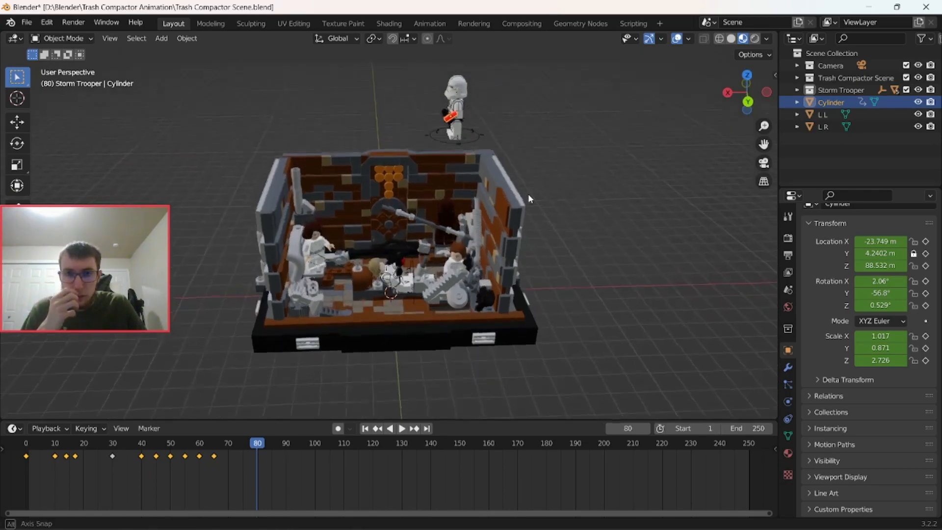
click(476, 140)
middle_drag(517, 181, 495, 149)
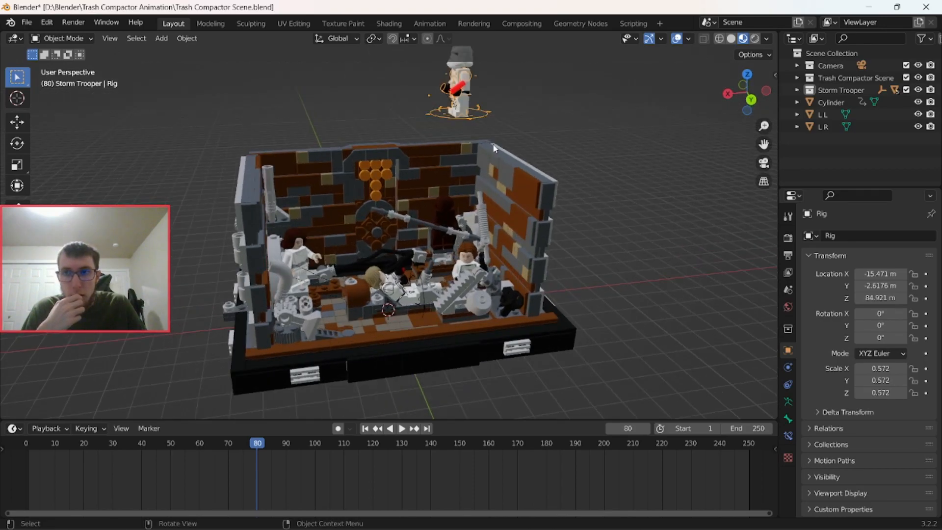
key(ctrl+s)
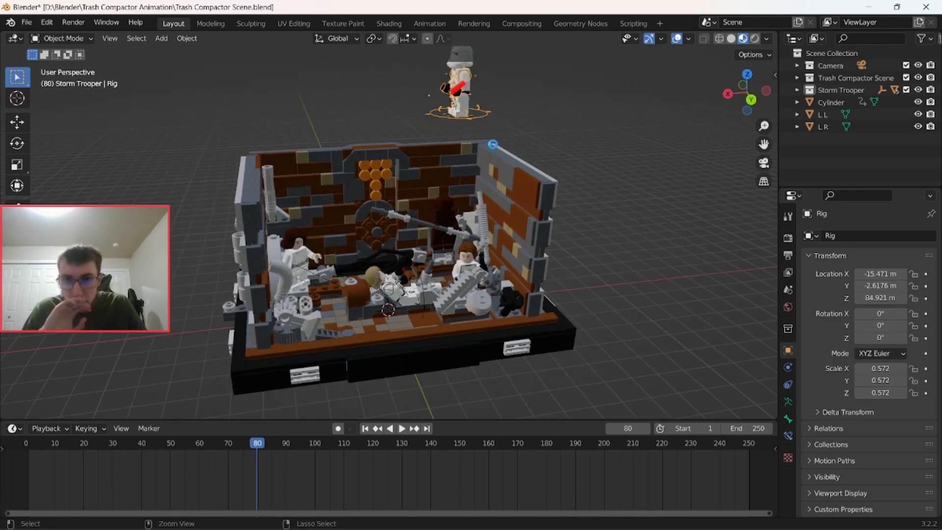
Select the red and light grey pieces at the tip of the lying figure's blaster and join them into one object
middle_drag(493, 144, 421, 255)
scroll(466, 277, up, 8)
middle_drag(512, 291, 444, 235)
click(431, 318)
click(464, 321)
shift+middle_drag(464, 321, 492, 393)
click(494, 341)
shift+click(449, 253)
middle_drag(475, 279, 614, 234)
click(194, 40)
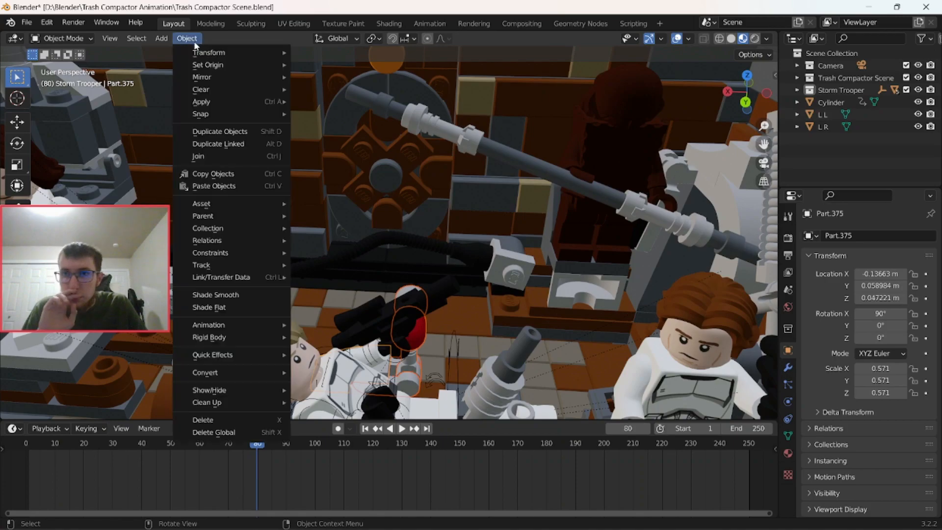
click(219, 154)
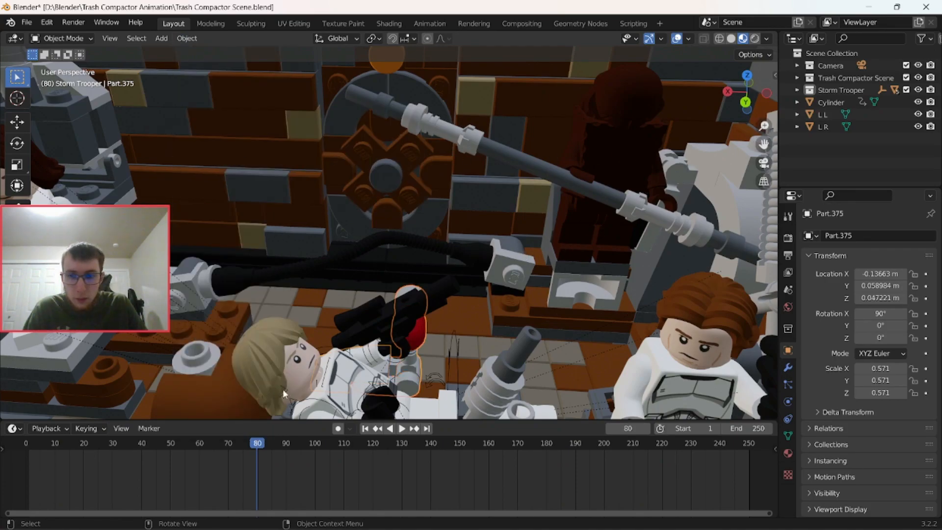
Try to insert a keyframe for the joined blaster-tip piece at frame 80
scroll(471, 352, down, 10)
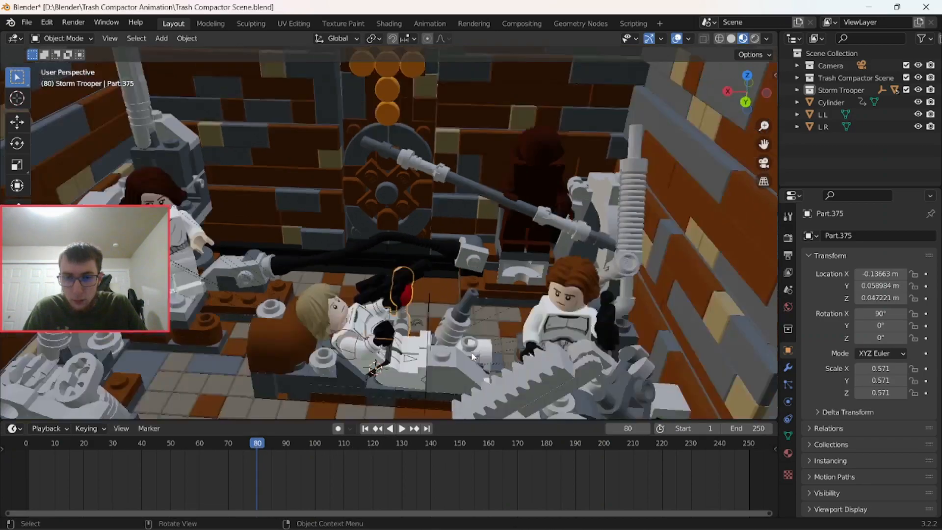
scroll(477, 349, up, 3)
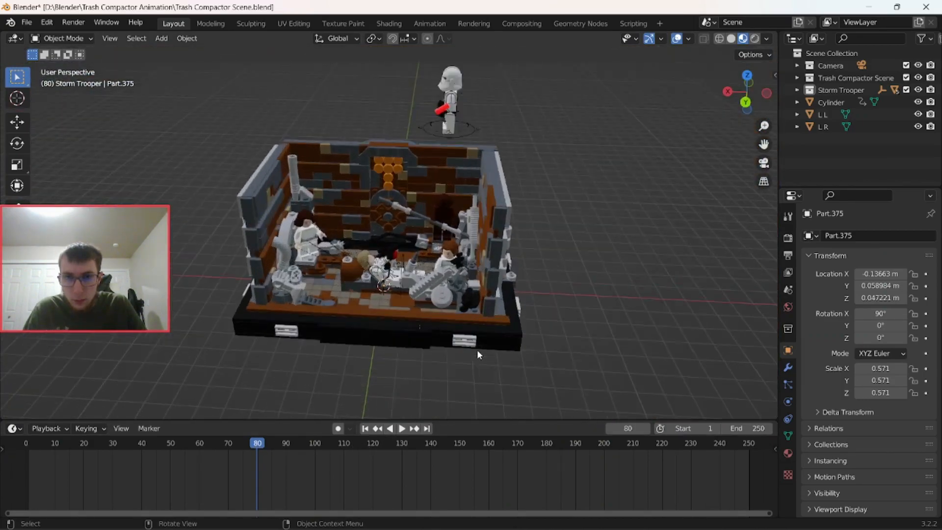
key(i)
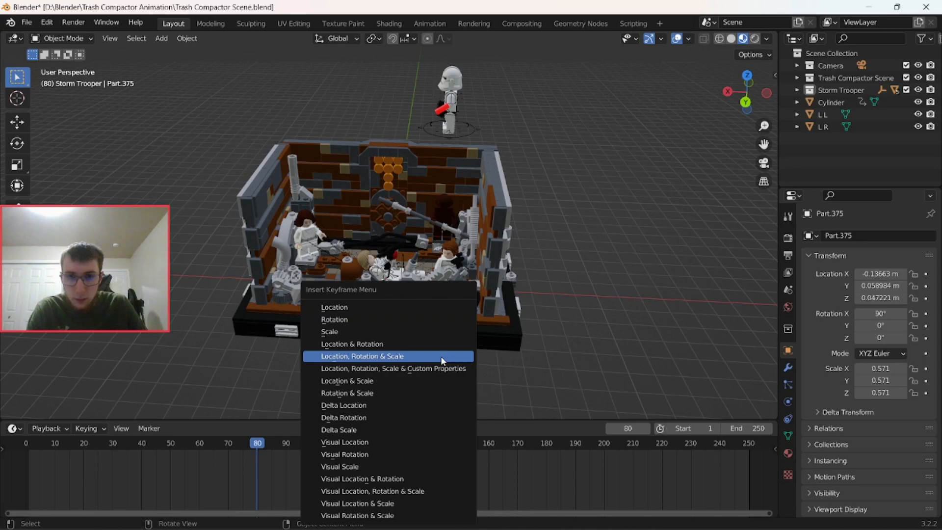
click(431, 314)
middle_drag(490, 336, 408, 376)
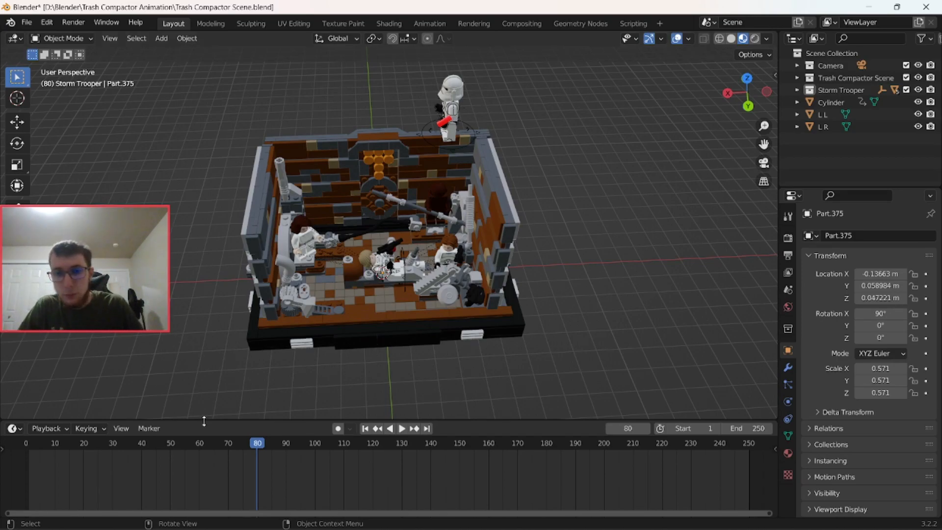
At frame 0, move the joined blaster-tip piece down along Z to about -10.7 m and insert a Location keyframe
drag(256, 446, 20, 449)
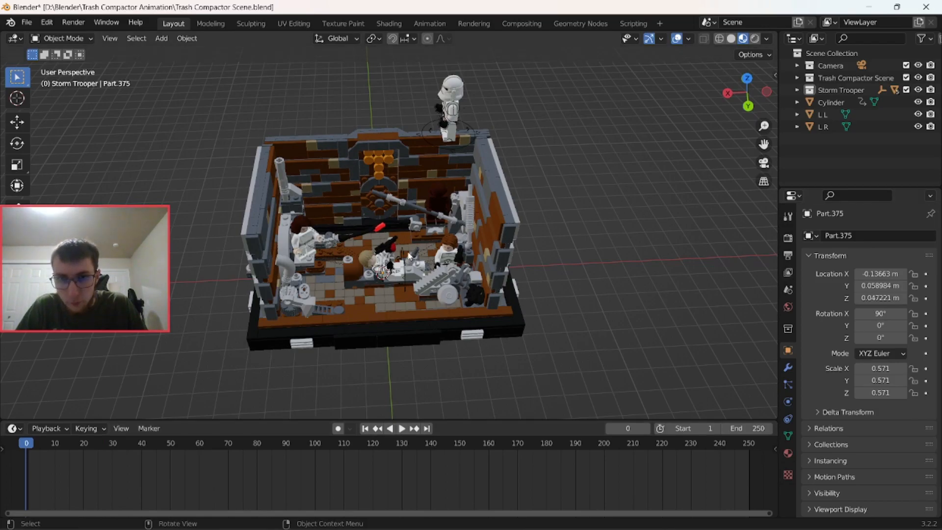
scroll(411, 254, up, 8)
middle_drag(446, 235, 387, 288)
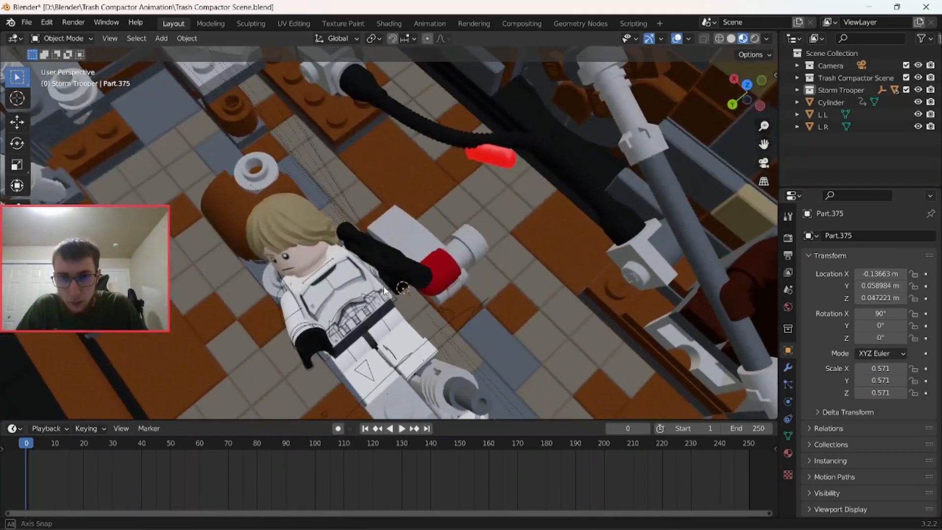
click(453, 266)
middle_drag(453, 266, 506, 273)
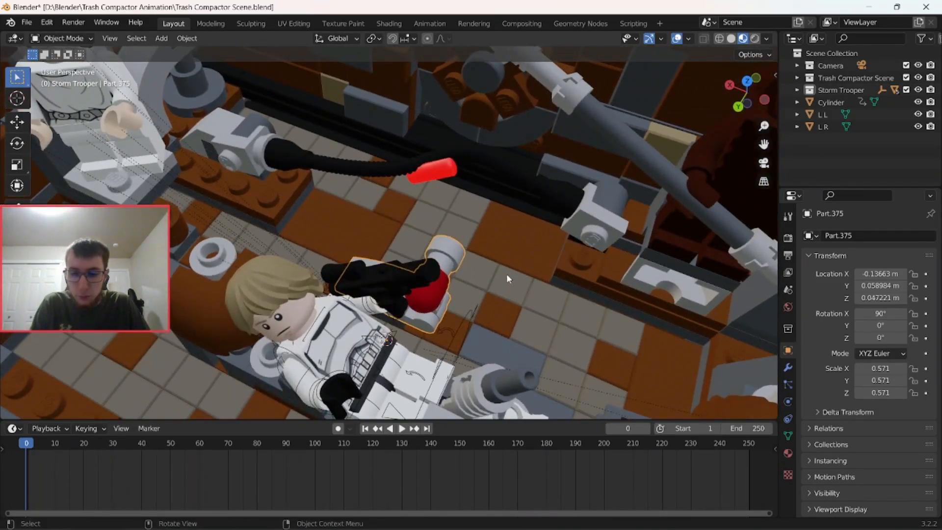
key(g)
key(z)
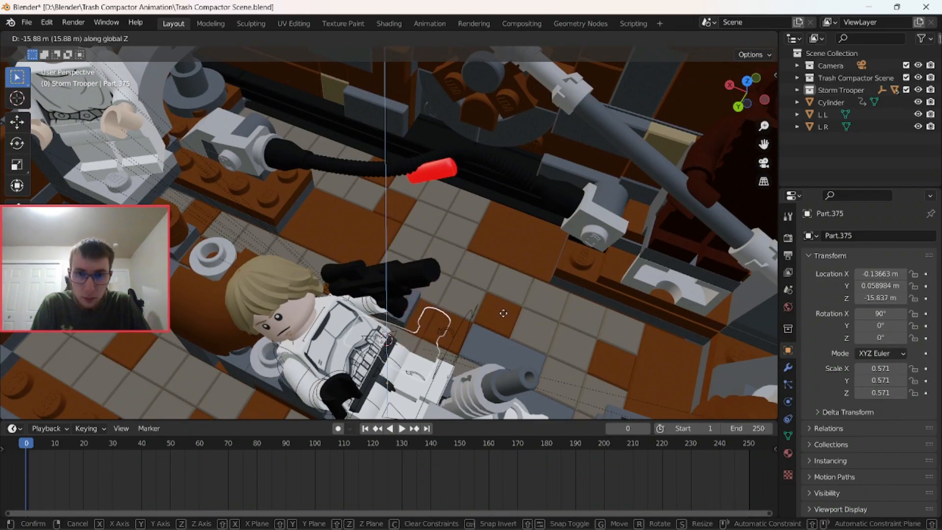
click(504, 309)
middle_drag(504, 310, 535, 275)
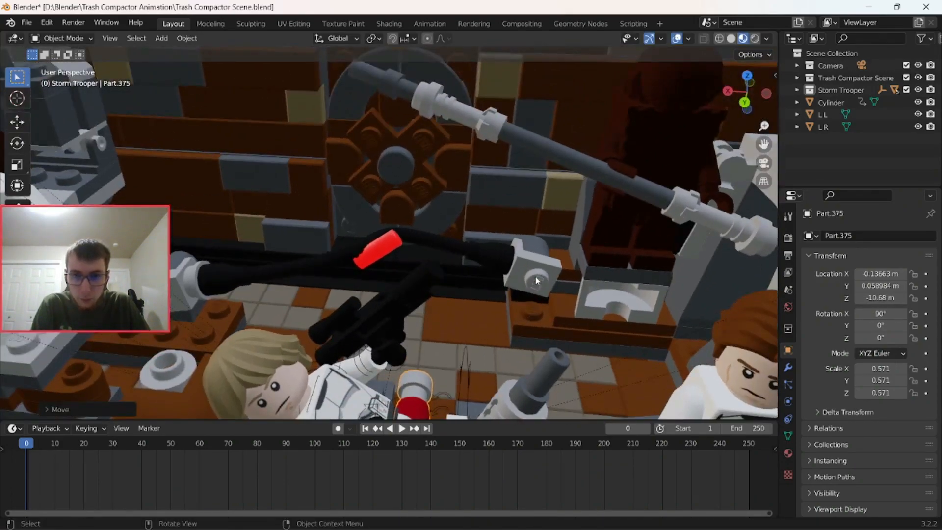
key(i)
click(462, 311)
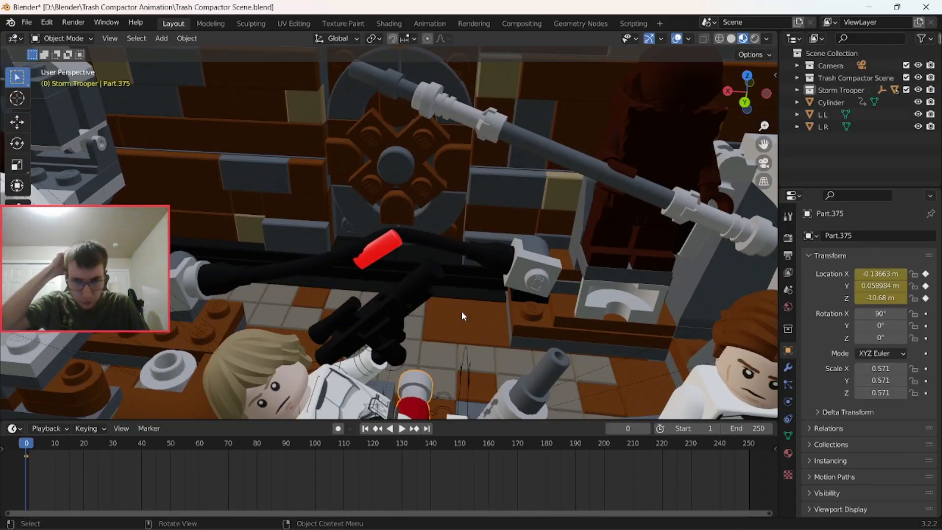
Play the animation from the camera view to check the laser bolt's path to the stormtrooper
key(KP_0)
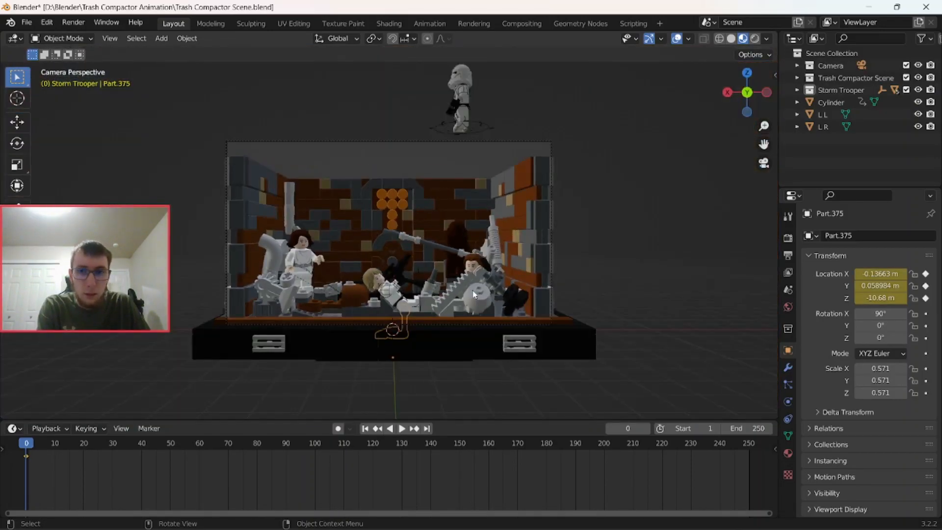
click(401, 429)
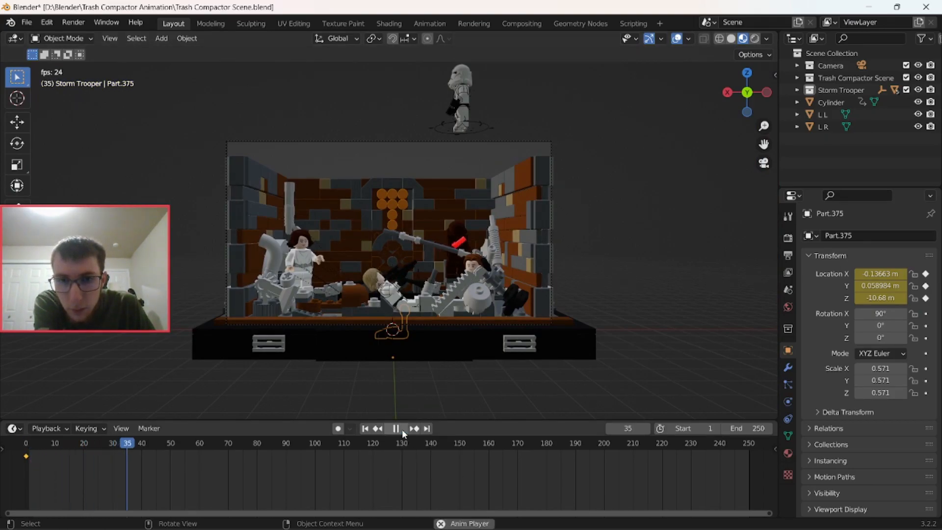
click(402, 430)
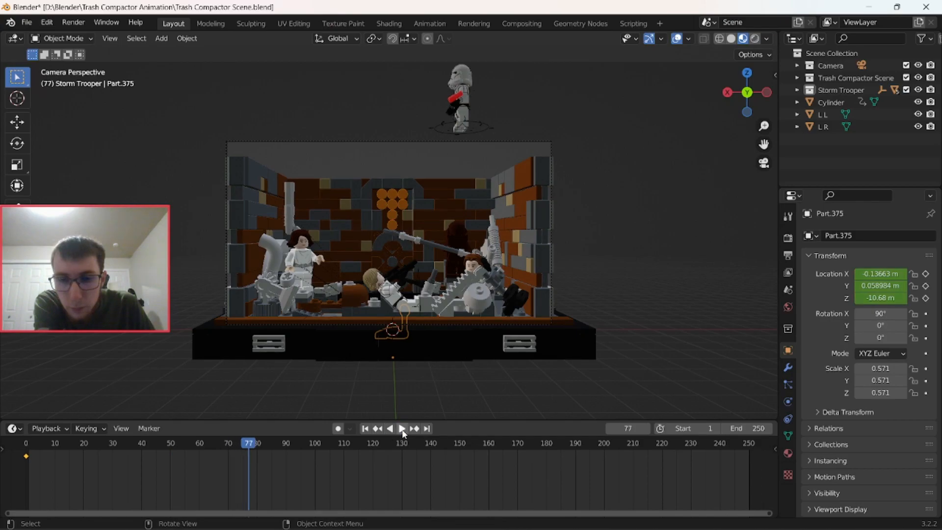
Go to frame 80, select the floating stormtrooper's rig and switch it to Pose Mode
drag(248, 445, 258, 445)
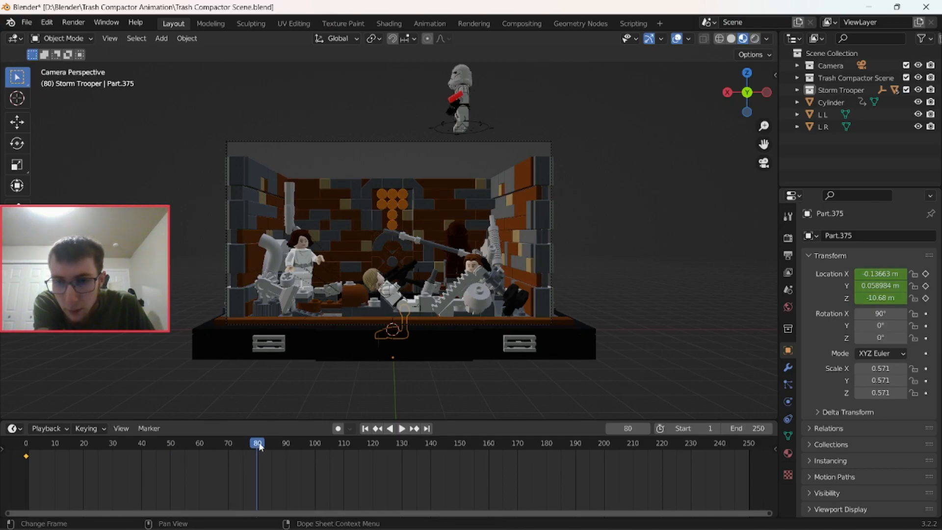
middle_drag(398, 292, 399, 296)
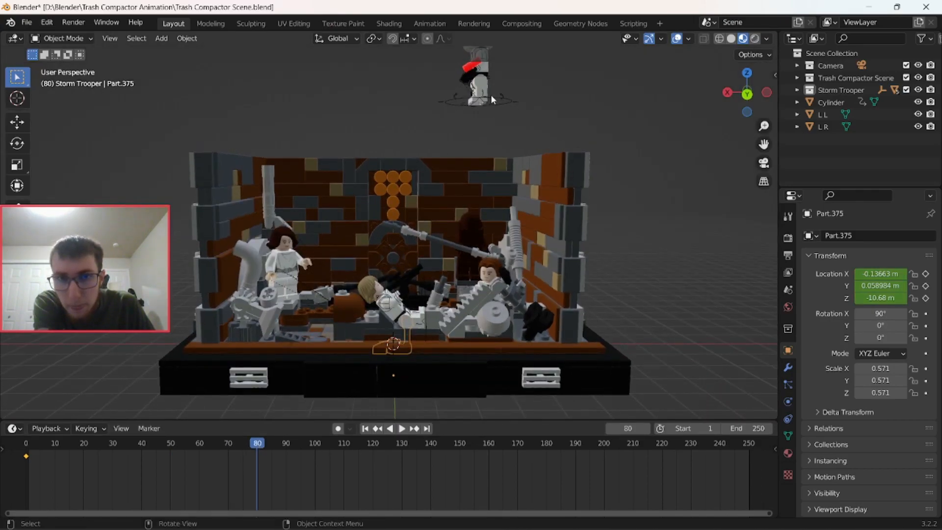
click(492, 96)
middle_drag(491, 97, 495, 107)
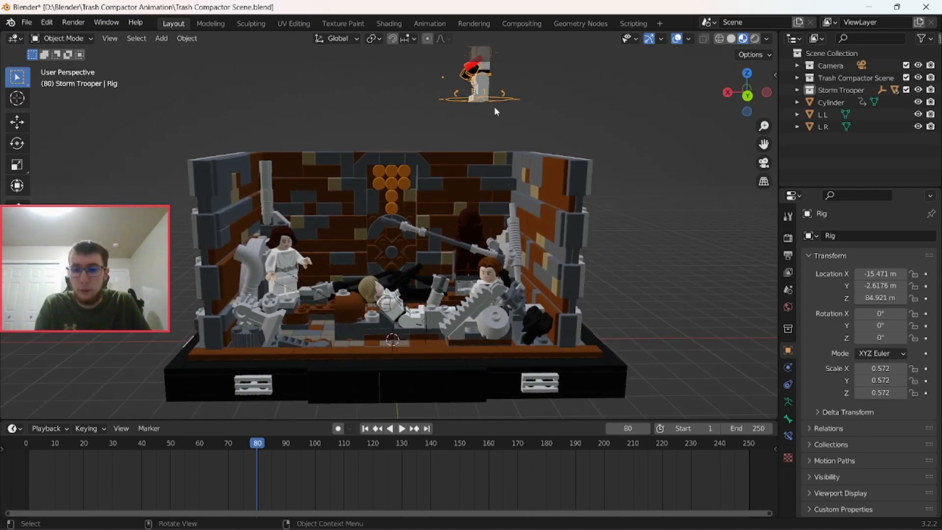
click(76, 37)
click(72, 75)
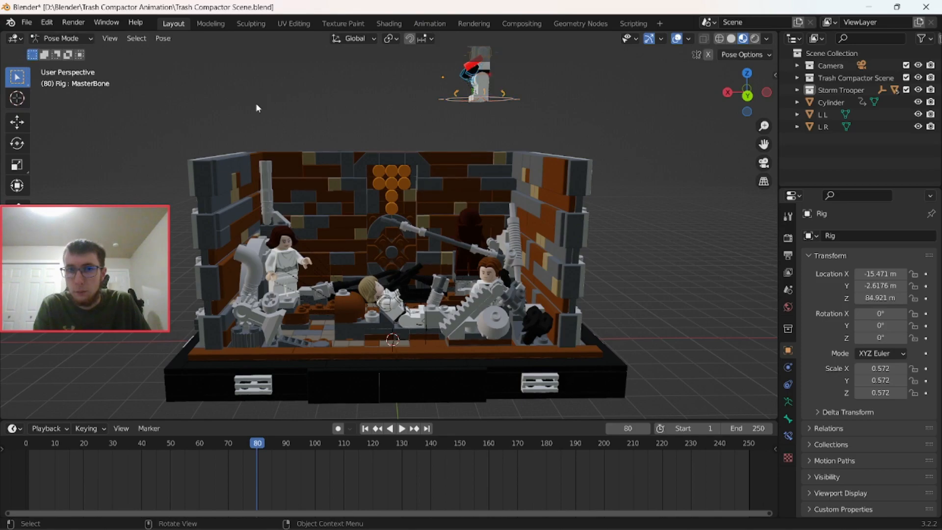
Rotate the stormtrooper's MasterBone 90° about the global Y axis and insert a Rotation keyframe at frame 80
middle_drag(564, 80, 563, 93)
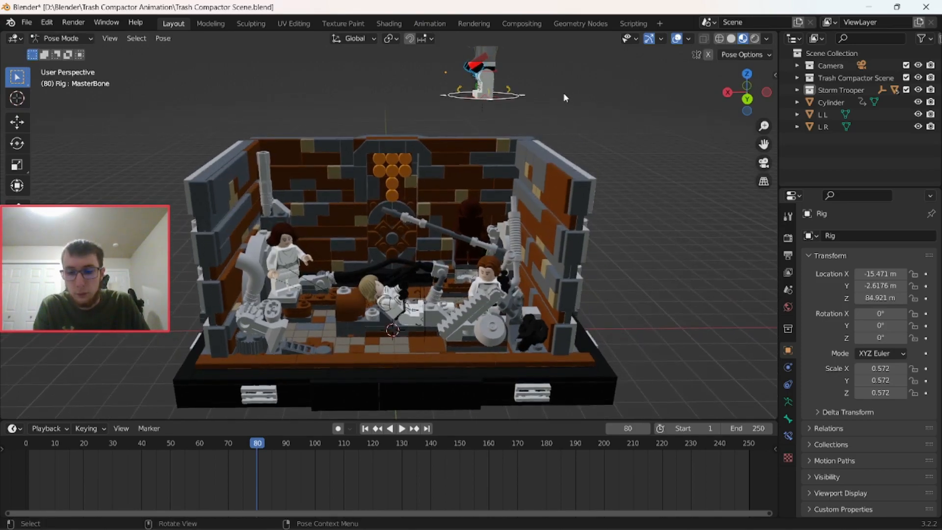
key(r)
text(y)
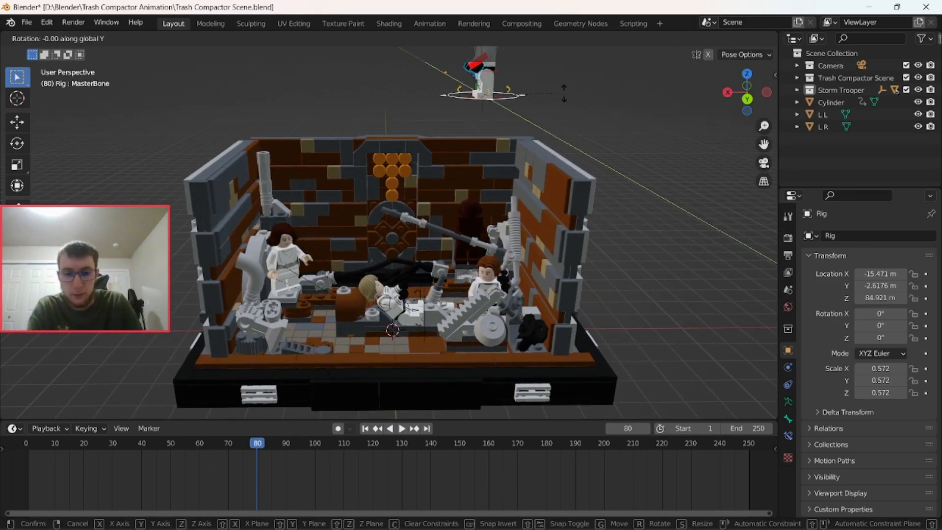
text(90)
key(Return)
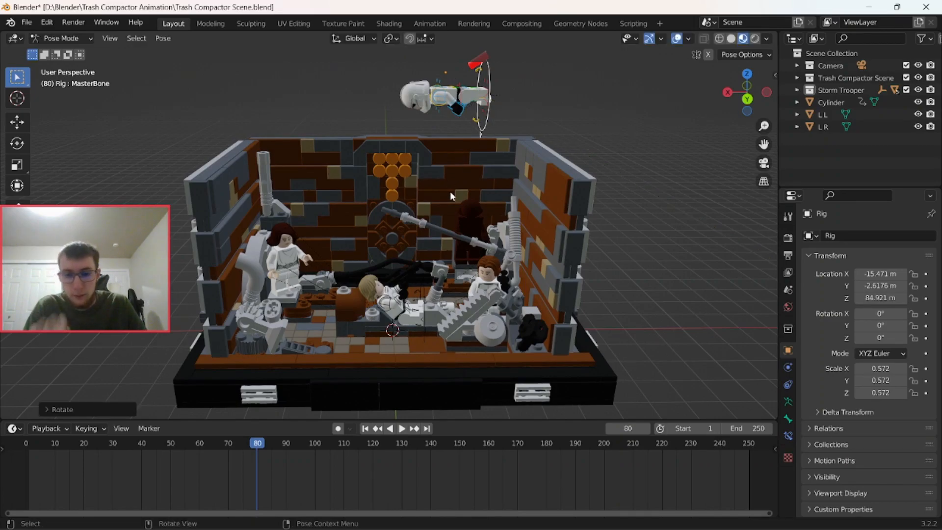
key(i)
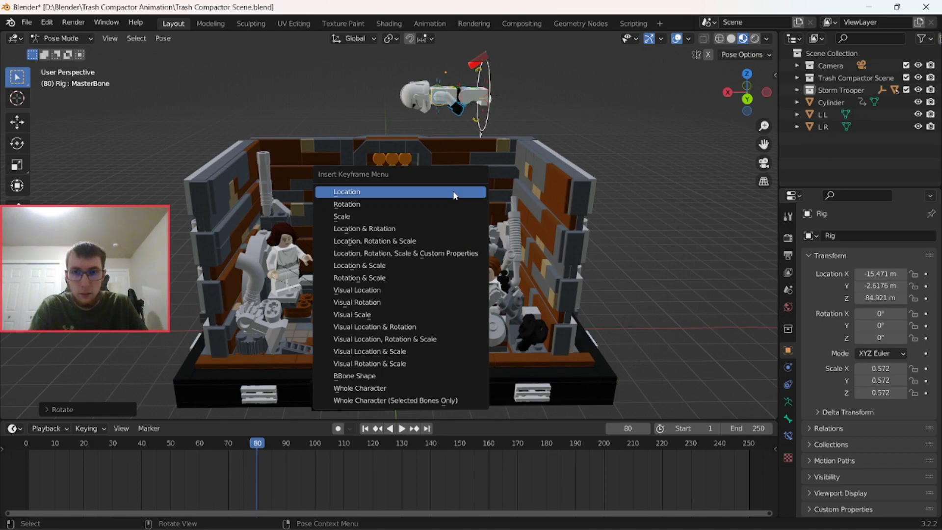
click(441, 204)
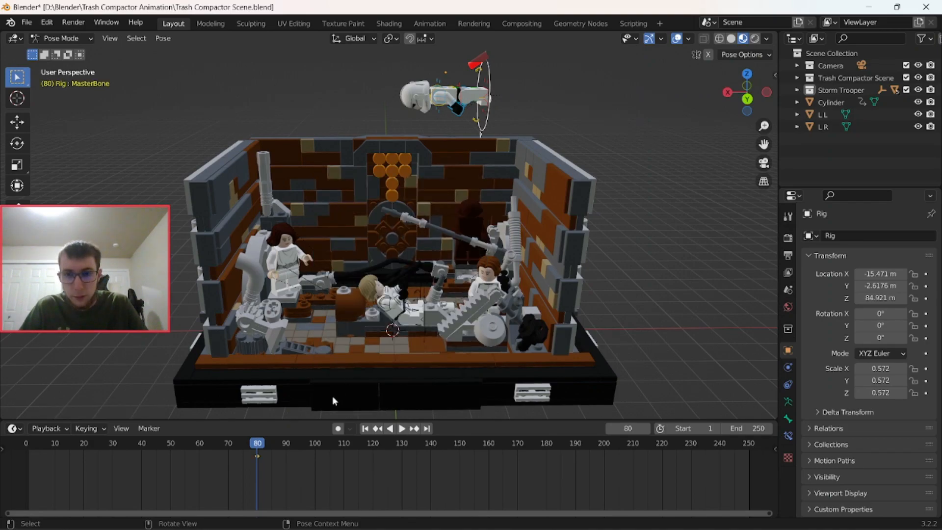
At frame 90, move the MasterBone down along Z so the stormtrooper drops into the trash compactor
key(space)
drag(261, 448, 286, 448)
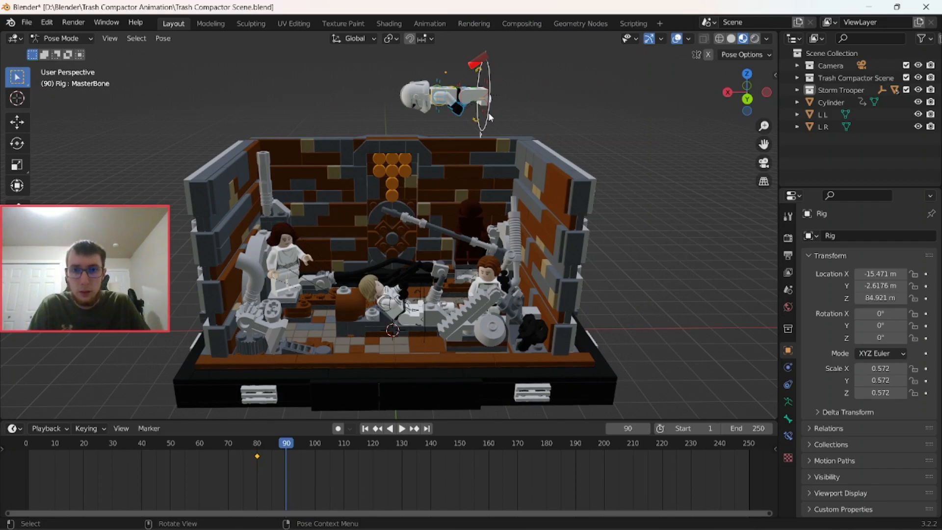
key(g)
key(z)
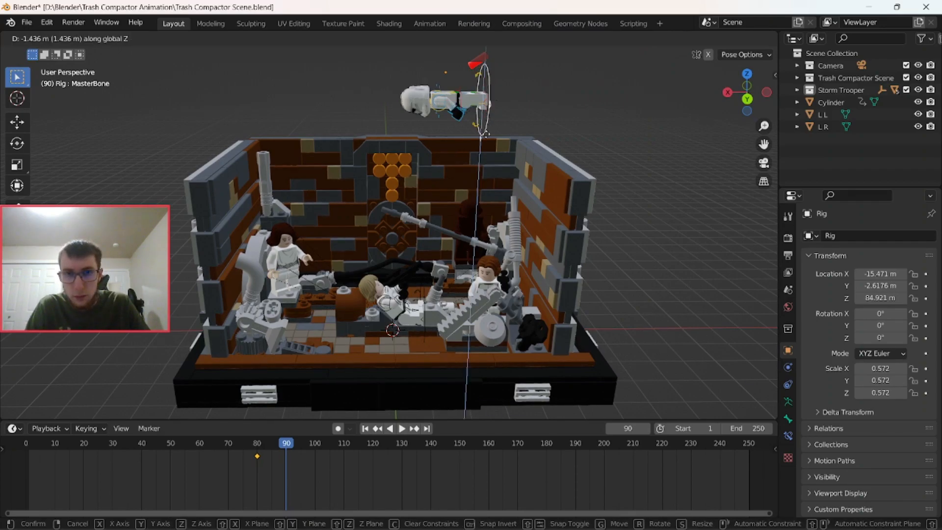
click(466, 307)
middle_drag(528, 257, 519, 333)
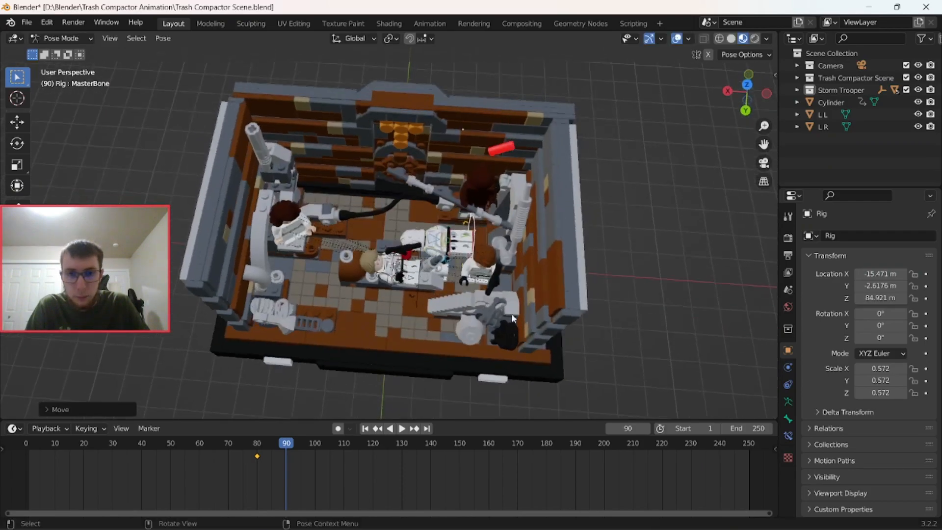
scroll(520, 333, up, 5)
middle_drag(520, 293, 530, 257)
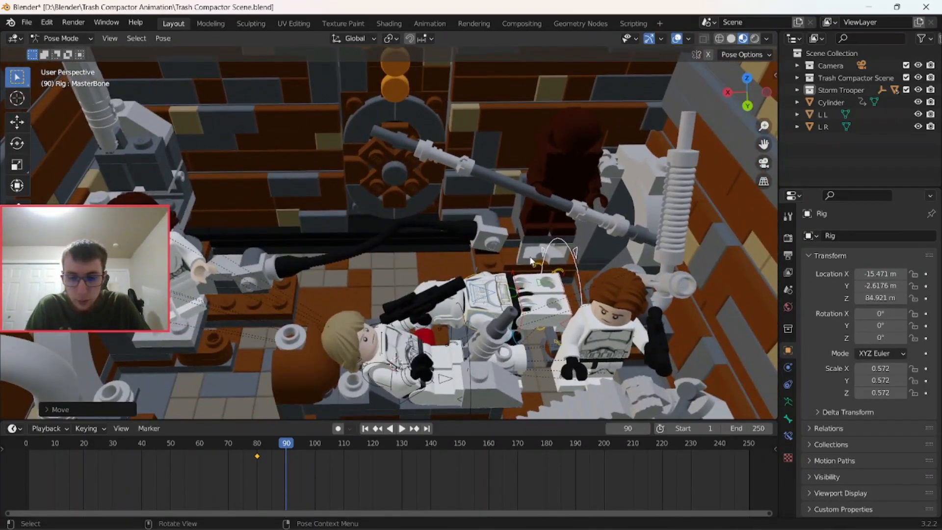
key(g)
key(z)
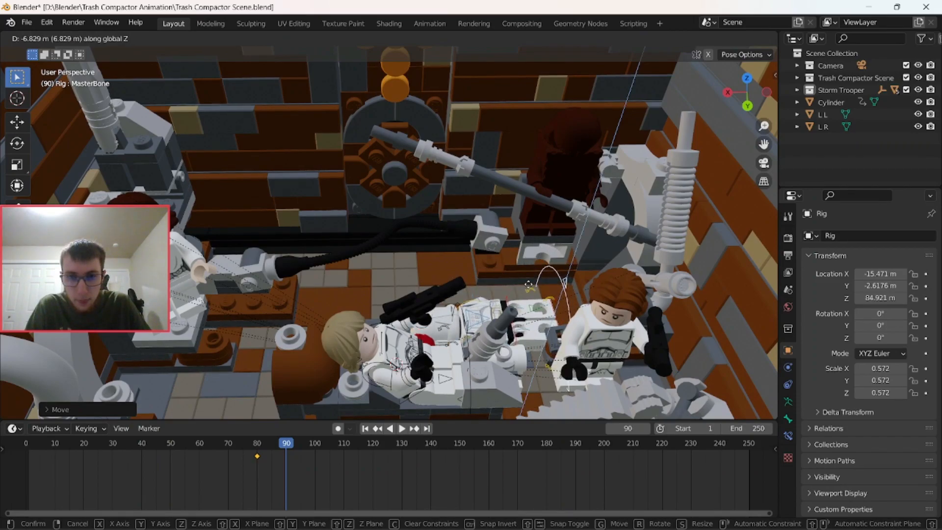
right_click(529, 285)
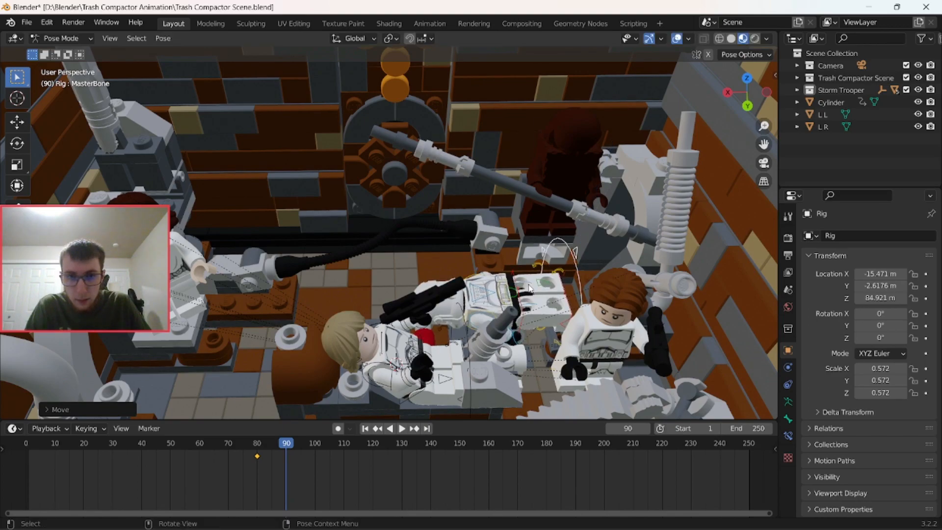
Shift the stormtrooper's MasterBone along X behind the lying figure, then lower it along Z toward the floor
key(g)
key(x)
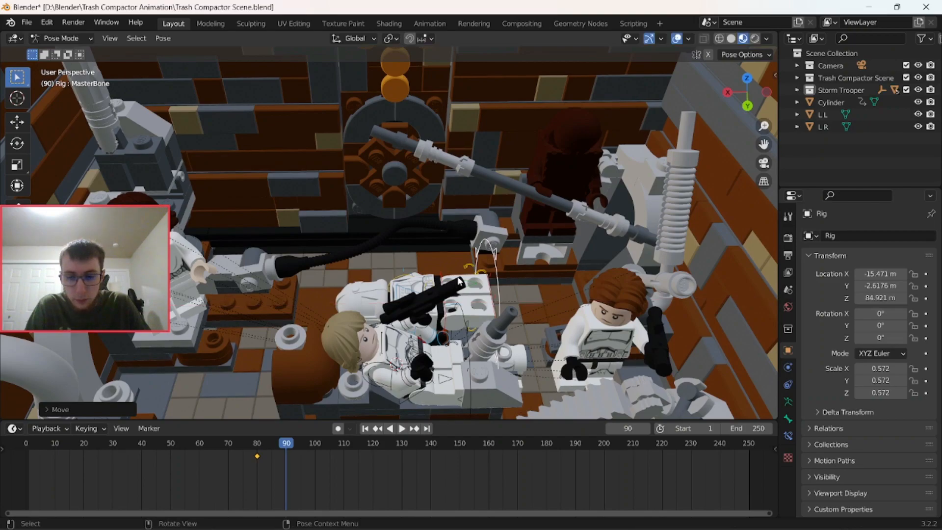
key(z)
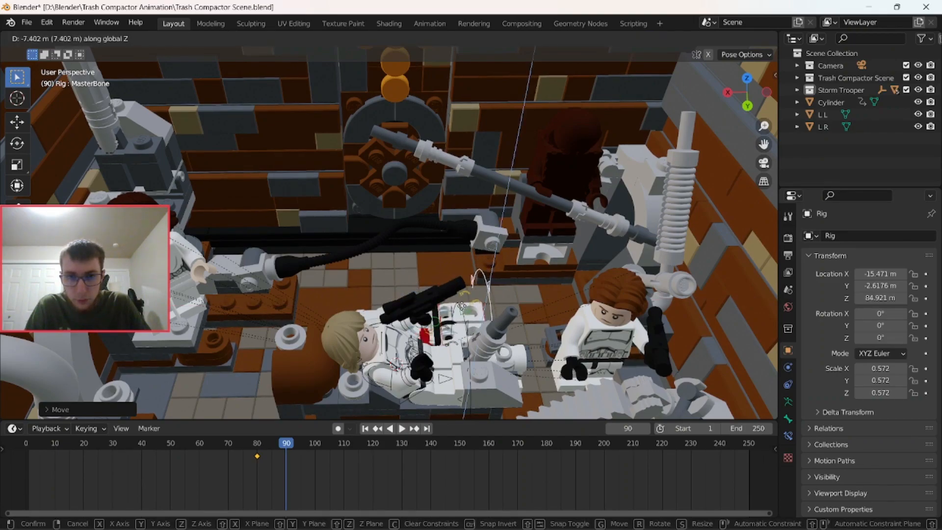
click(462, 307)
Move the stormtrooper along Y in front of the lying figure, then shift it along X away from the jagged grey piece
mouse_move(462, 306)
middle_down()
mouse_move(396, 349)
mouse_move(326, 324)
mouse_move(413, 322)
mouse_move(465, 288)
mouse_move(467, 300)
middle_up()
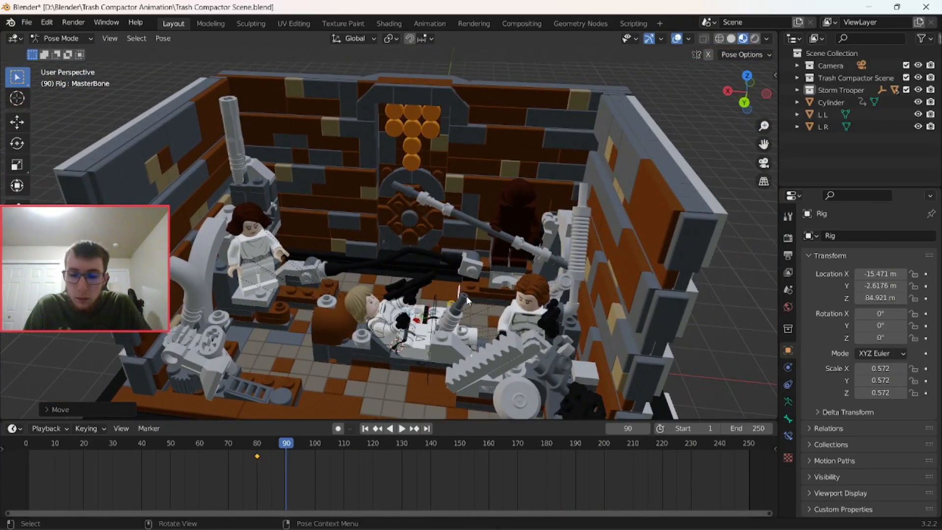
key(g)
key(x)
key(y)
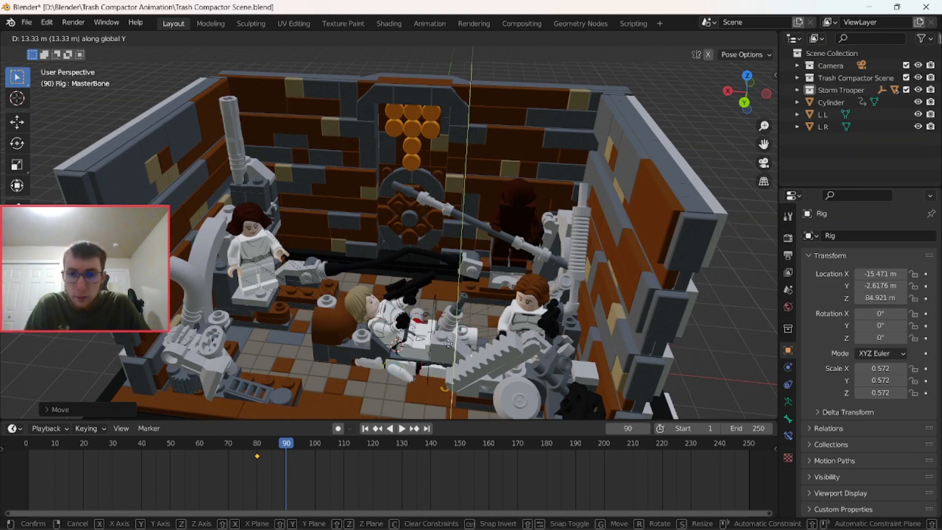
click(424, 372)
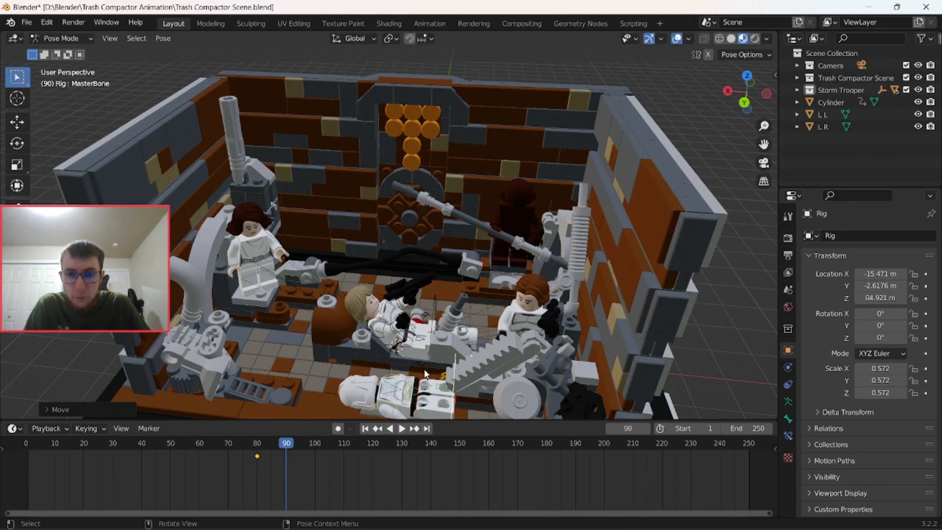
middle_drag(424, 369, 499, 408)
key(g)
key(x)
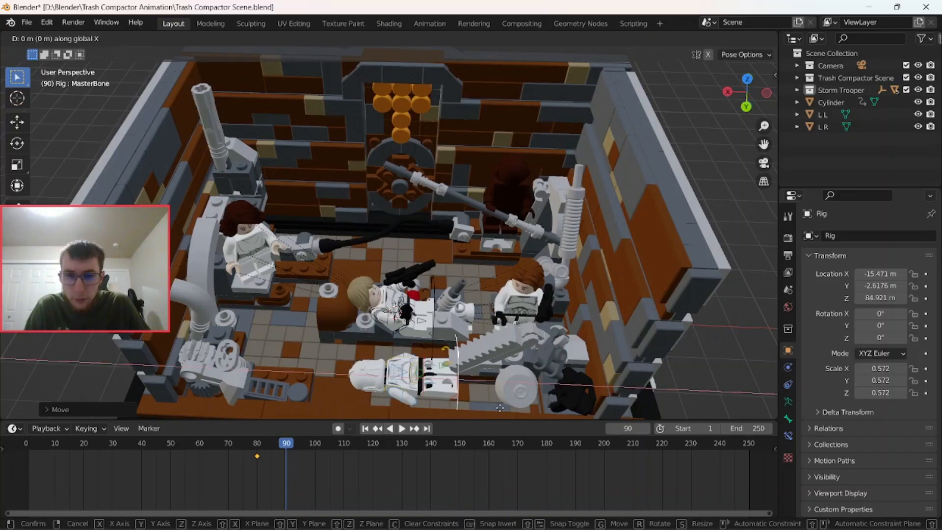
click(475, 402)
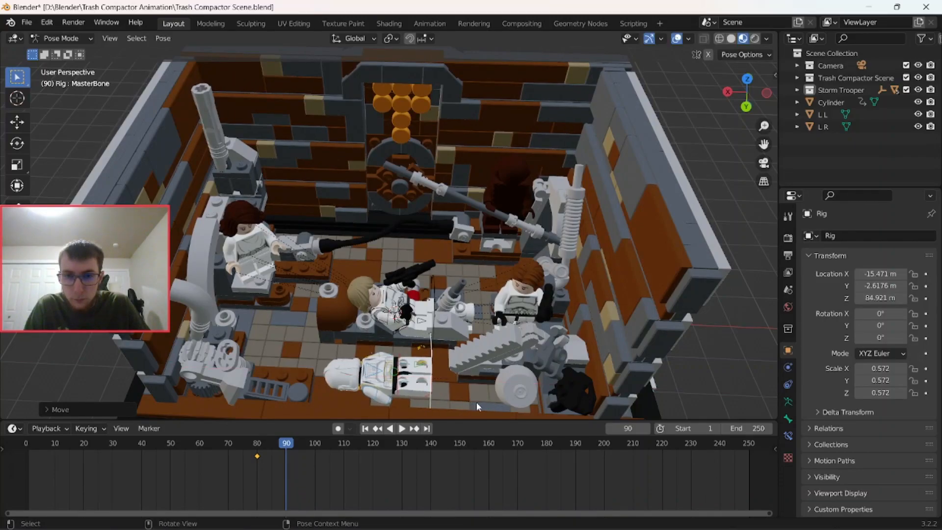
Raise the stormtrooper's MasterBone slightly along Z so the body rests on top of the compactor floor
scroll(479, 404, down, 3)
middle_drag(488, 374, 498, 322)
key(KP_0)
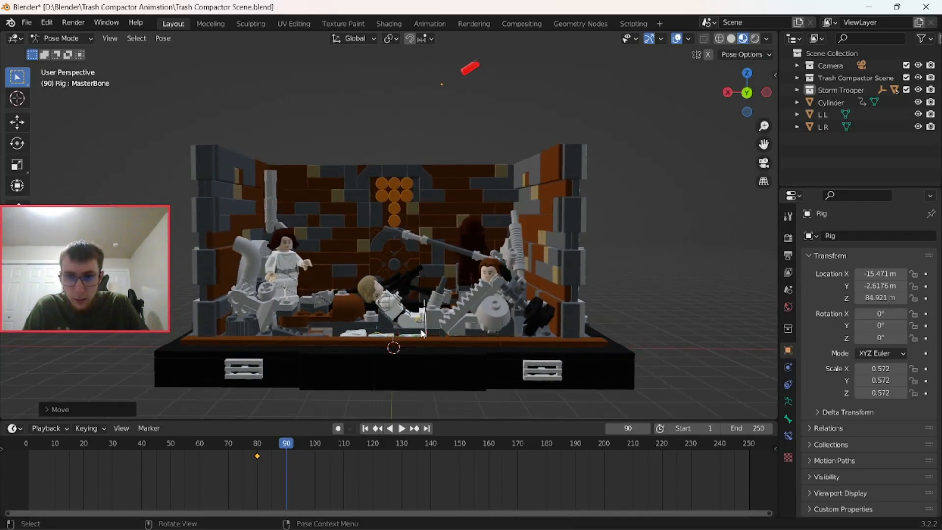
middle_drag(422, 334, 425, 360)
key(g)
key(z)
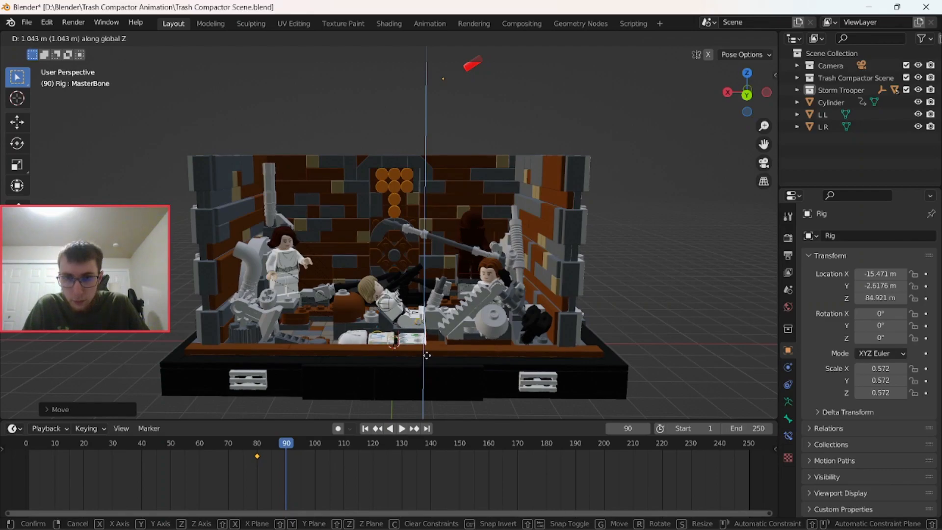
click(427, 358)
Insert a Whole Character keyframe for the stormtrooper's rig at frame 90
middle_drag(602, 383, 623, 379)
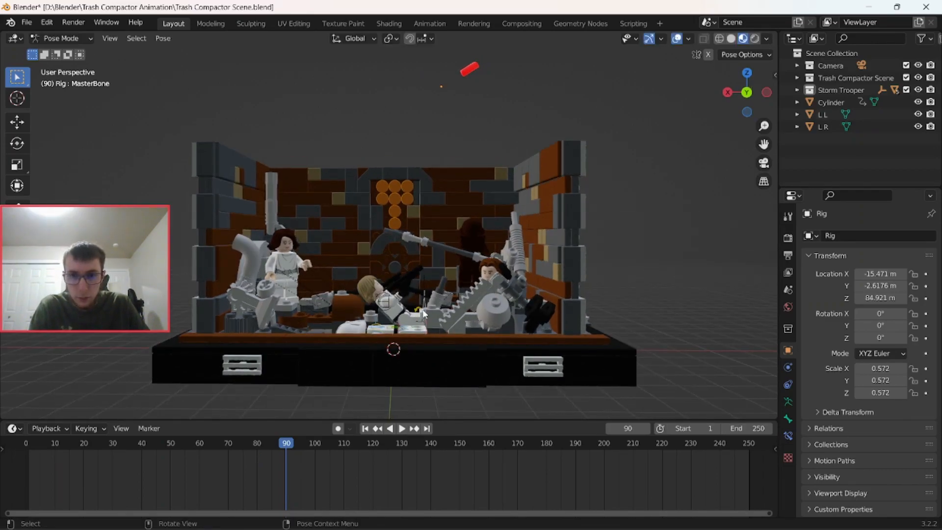
middle_drag(463, 313, 464, 329)
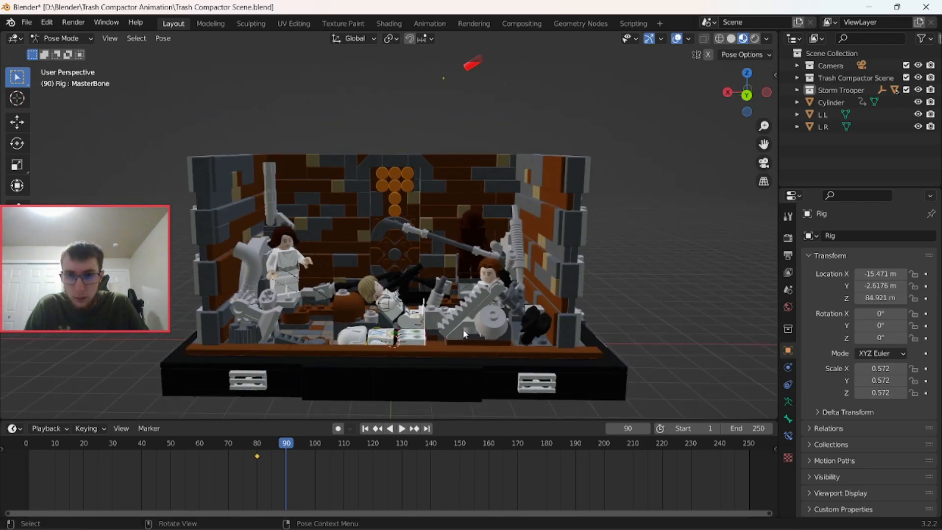
key(i)
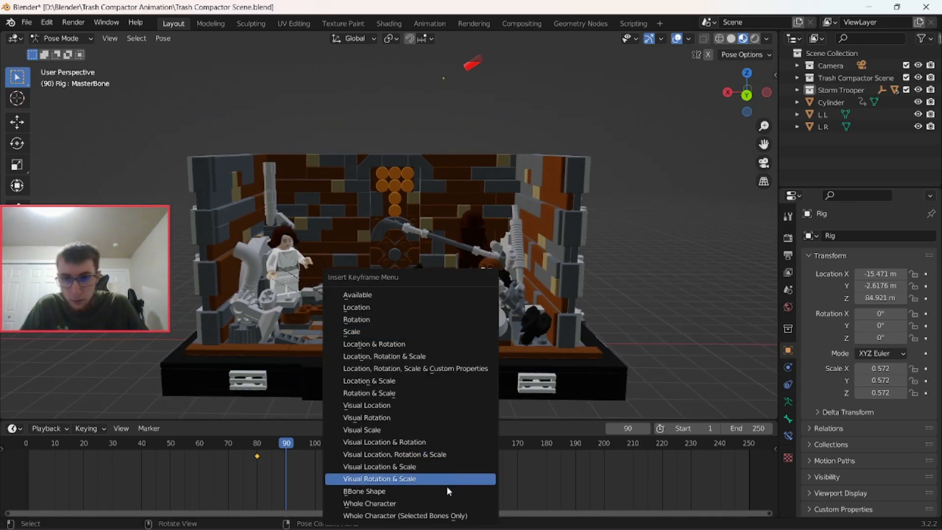
click(443, 501)
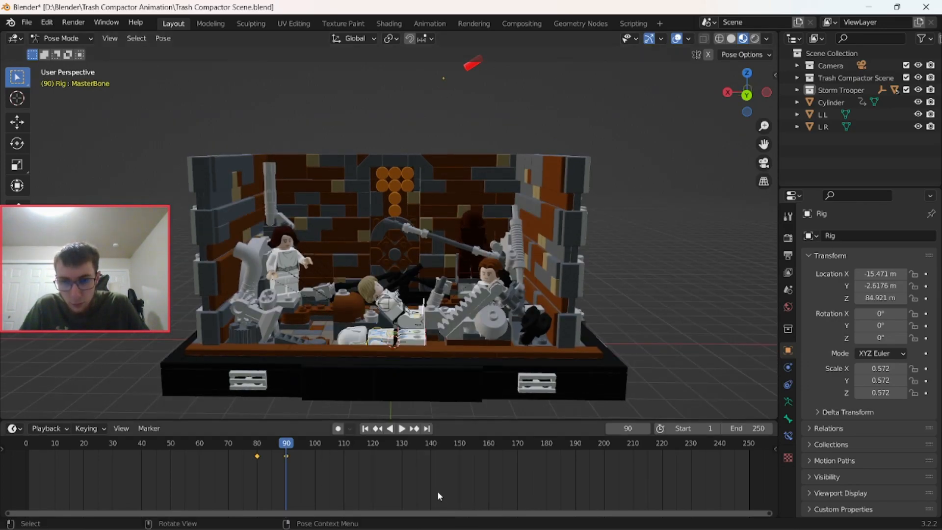
At frame 1, clear the MasterBone's location, insert a keyframe for it and play the animation
click(364, 430)
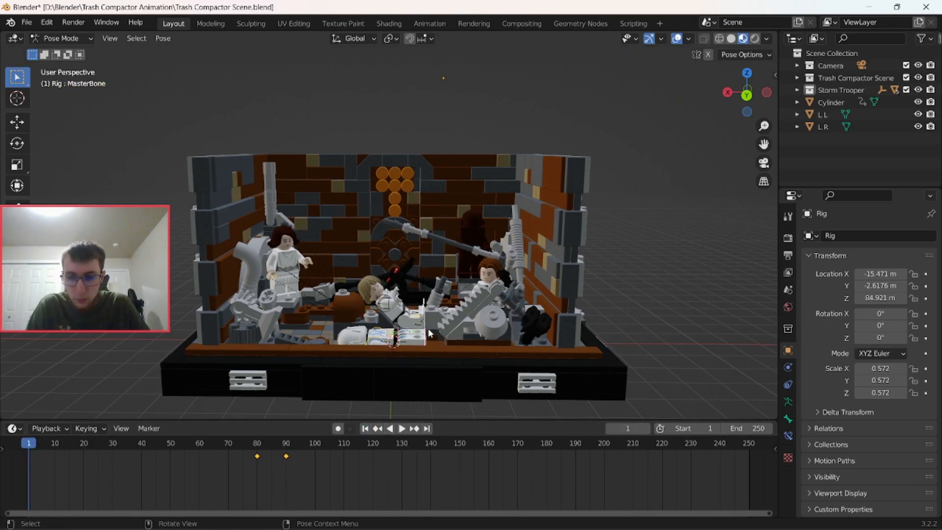
key(alt+g)
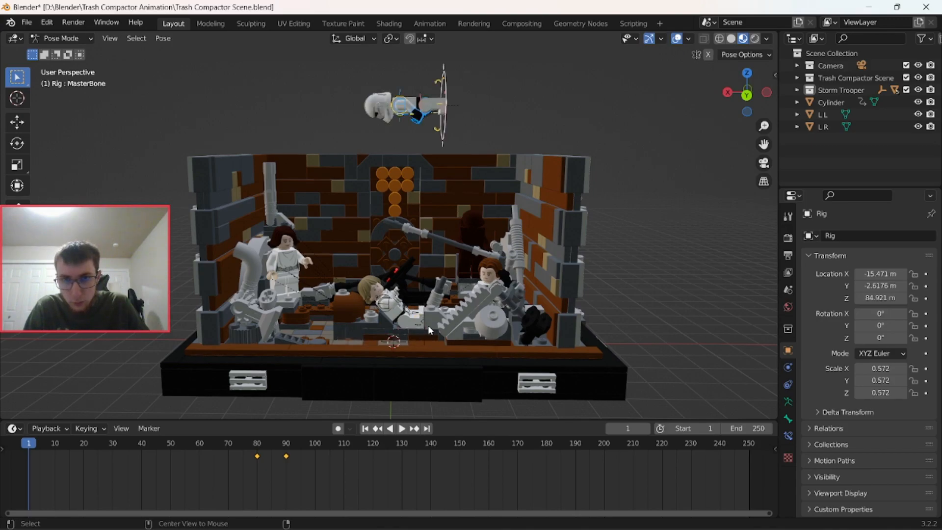
key(i)
key(Return)
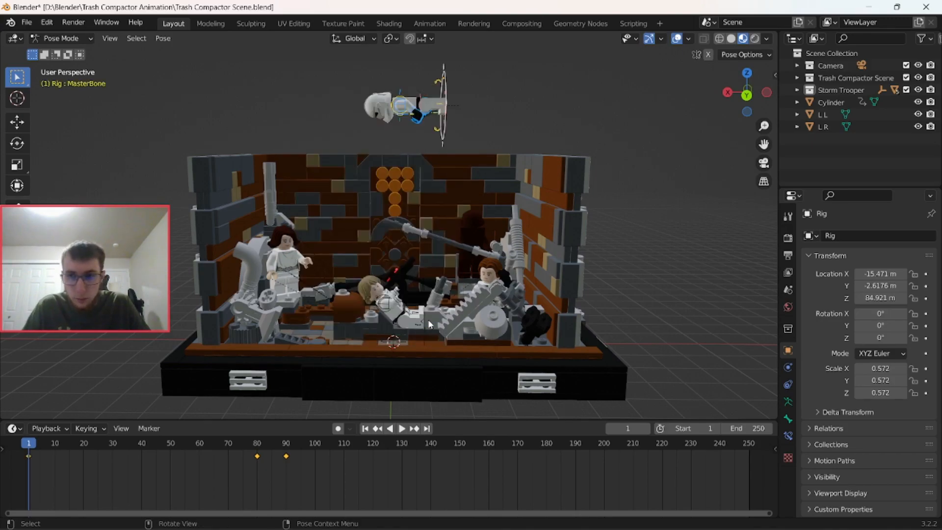
click(402, 429)
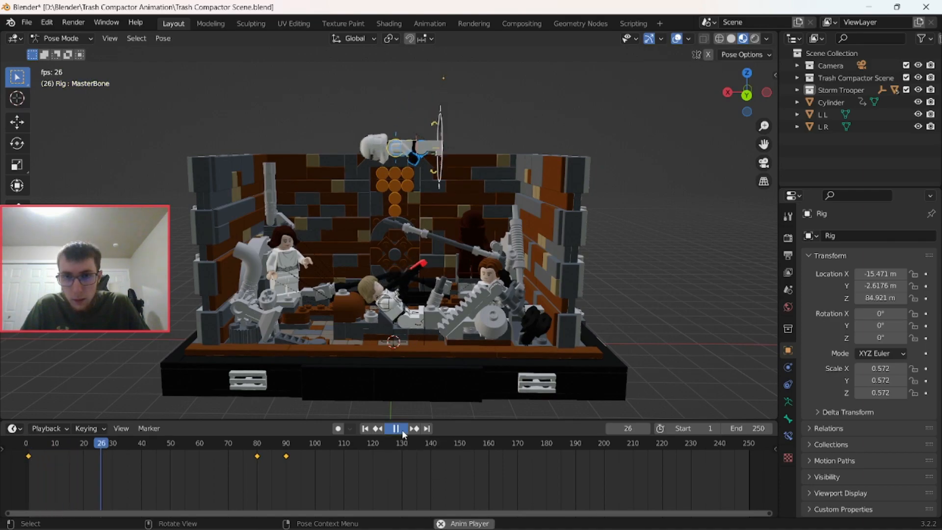
Stop playback, move the stormtrooper's keyframe from frame 1 to frame 70, and replay the animation to check the fall's timing
click(402, 429)
drag(115, 444, 23, 447)
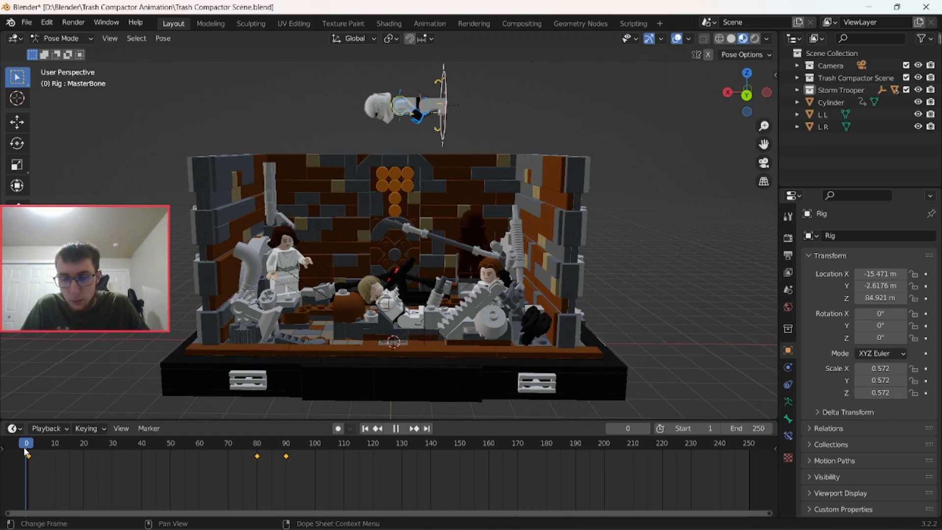
drag(23, 447, 24, 446)
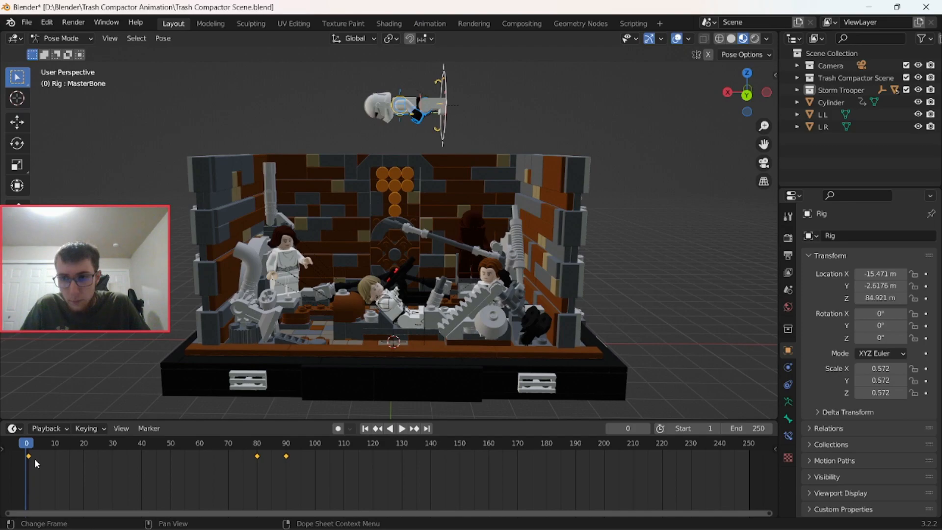
drag(30, 462, 238, 471)
click(402, 429)
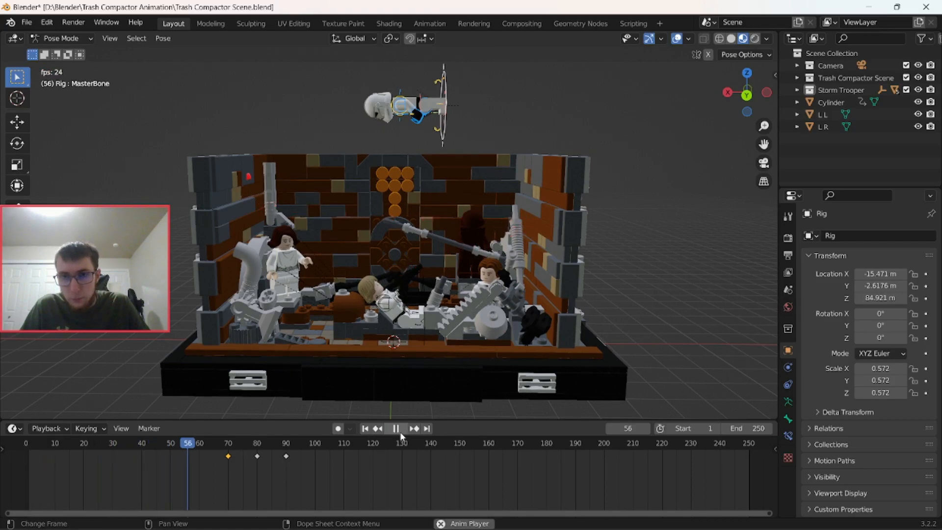
click(399, 432)
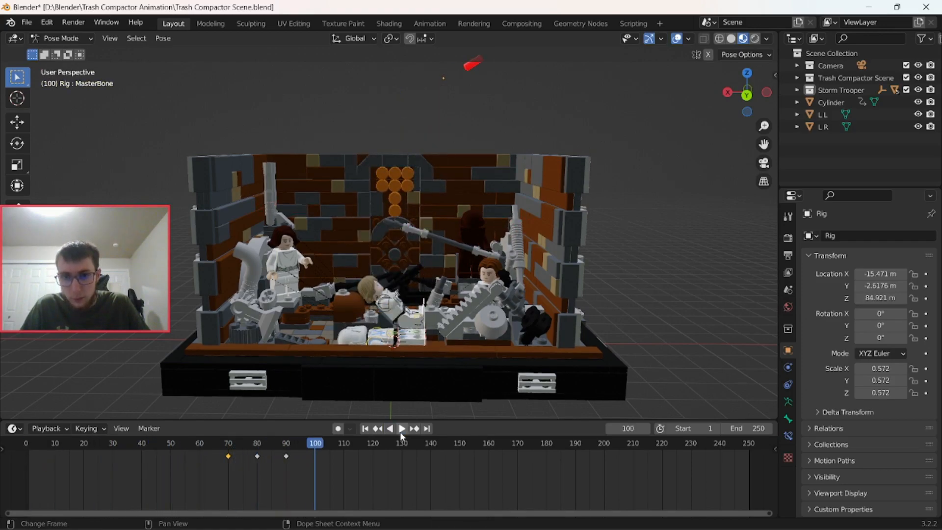
click(366, 430)
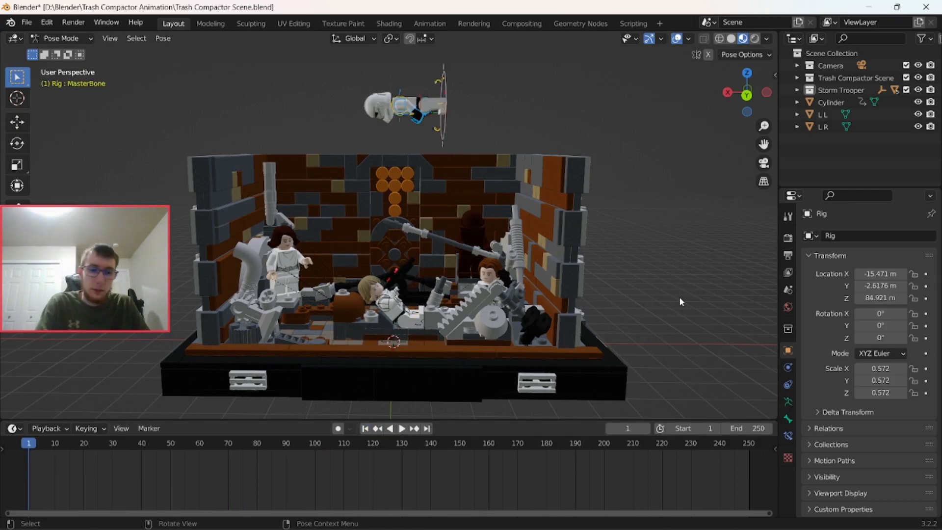
At frame 70, clear the MasterBone's location, raise it about 10.8 m along Z and insert a Whole Character keyframe
key(KP_0)
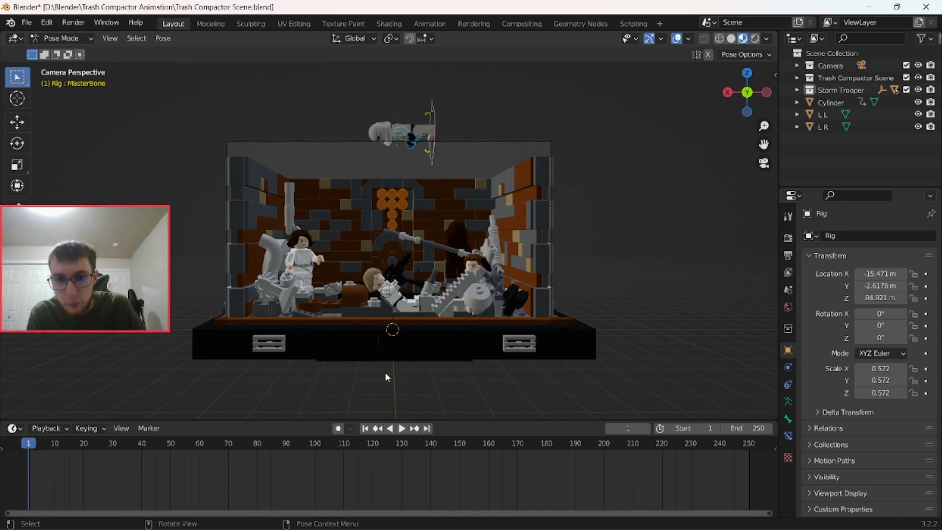
click(433, 152)
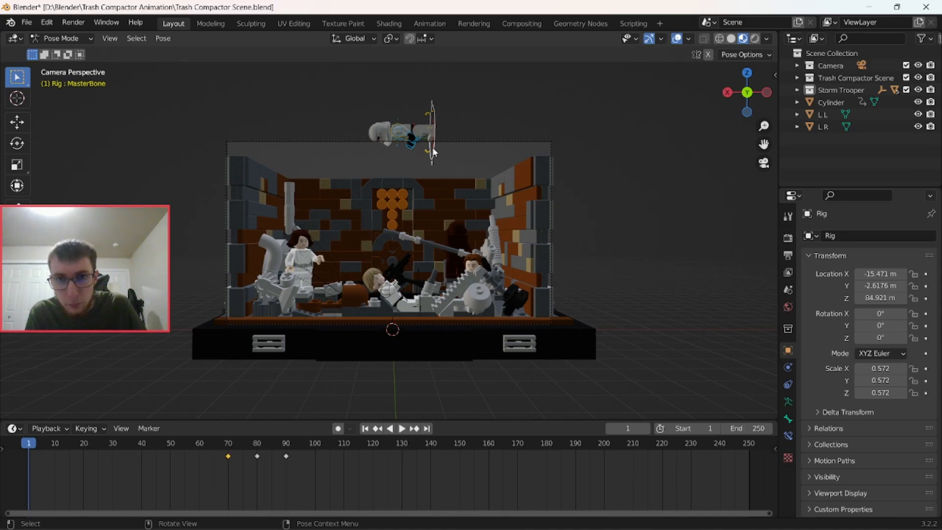
click(230, 445)
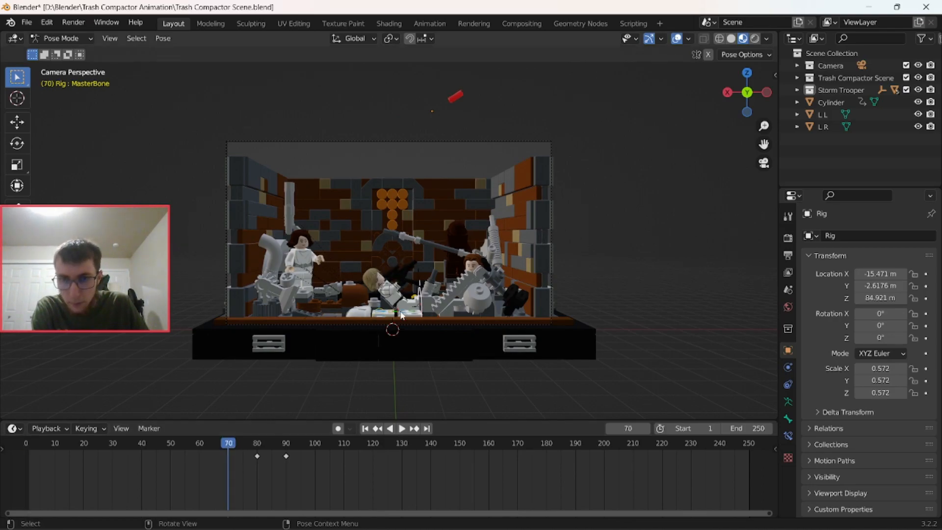
key(alt+g)
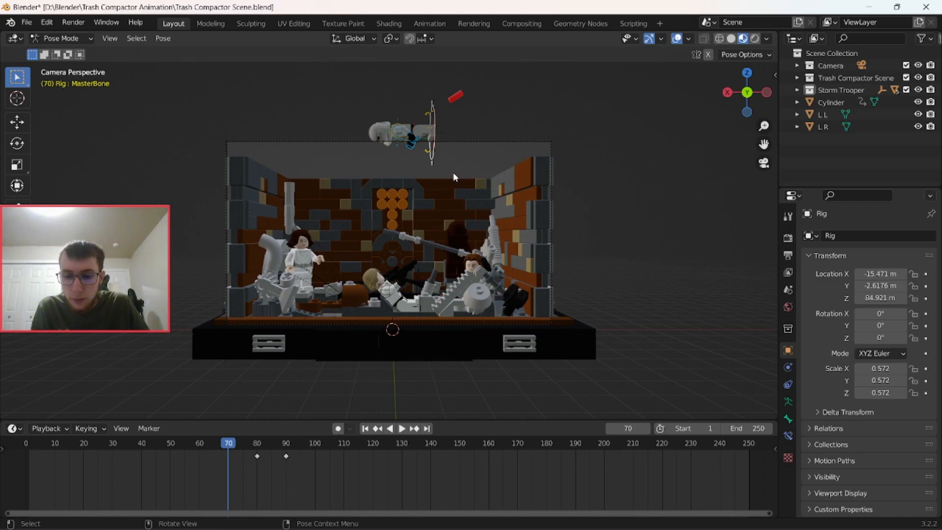
key(g)
key(z)
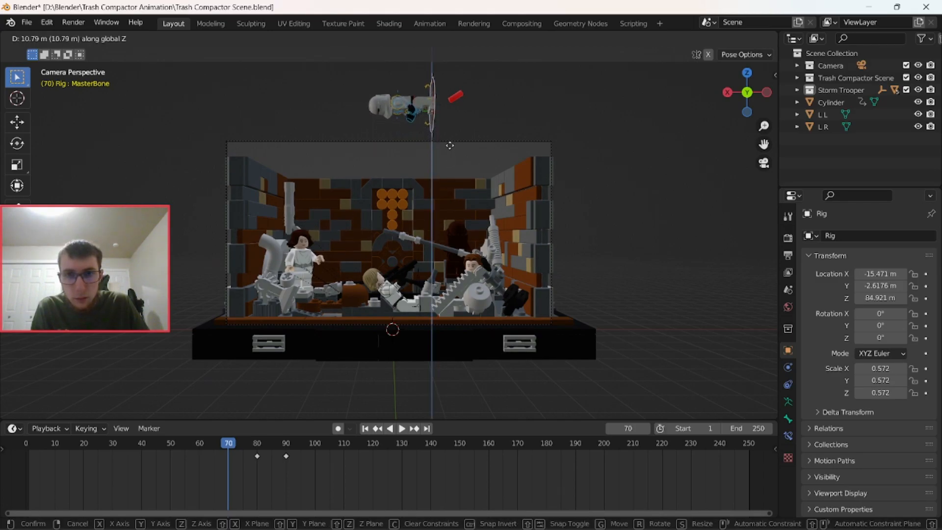
click(449, 145)
key(k)
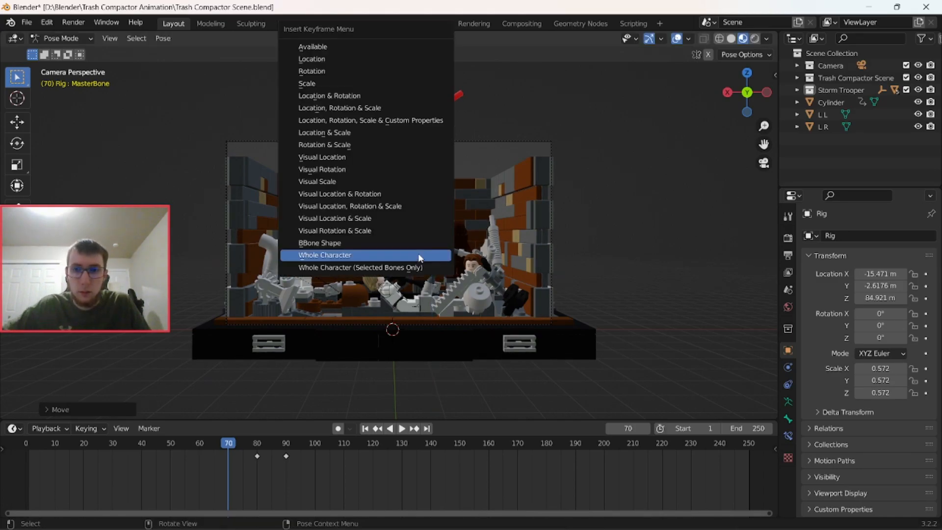
click(419, 257)
Play the animation from frame 1 through the camera to check when the stormtrooper falls
click(365, 429)
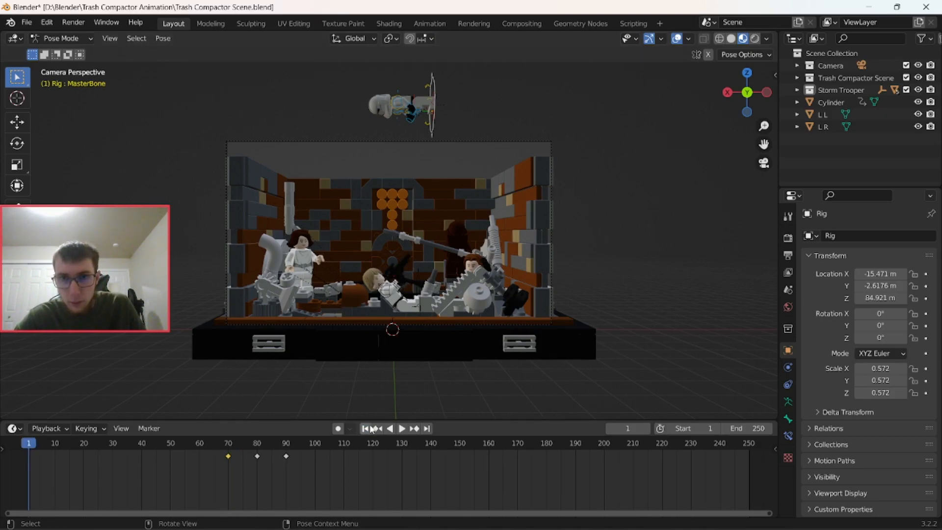
click(408, 430)
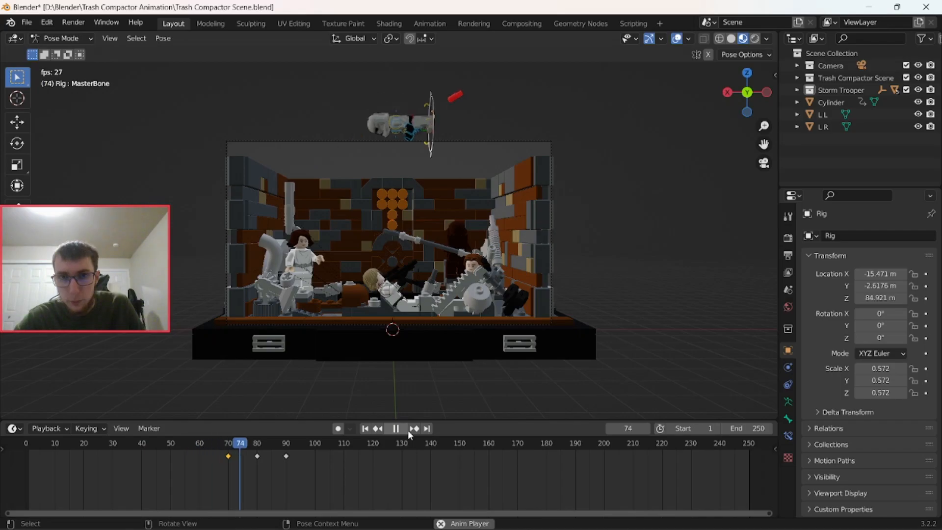
click(408, 430)
Go to frame 100, return the stormtrooper's rig to Object Mode and save the file
click(315, 446)
middle_drag(357, 376, 380, 379)
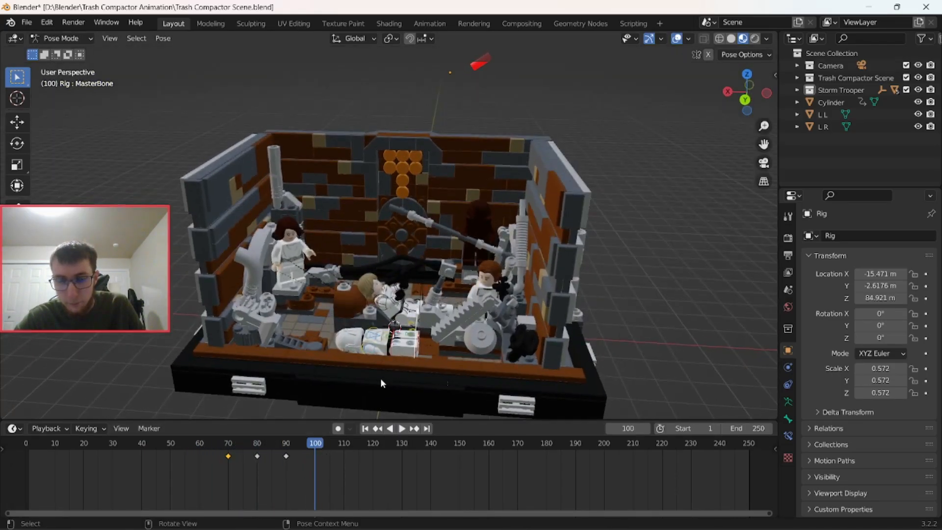
scroll(381, 376, up, 2)
click(44, 40)
click(56, 53)
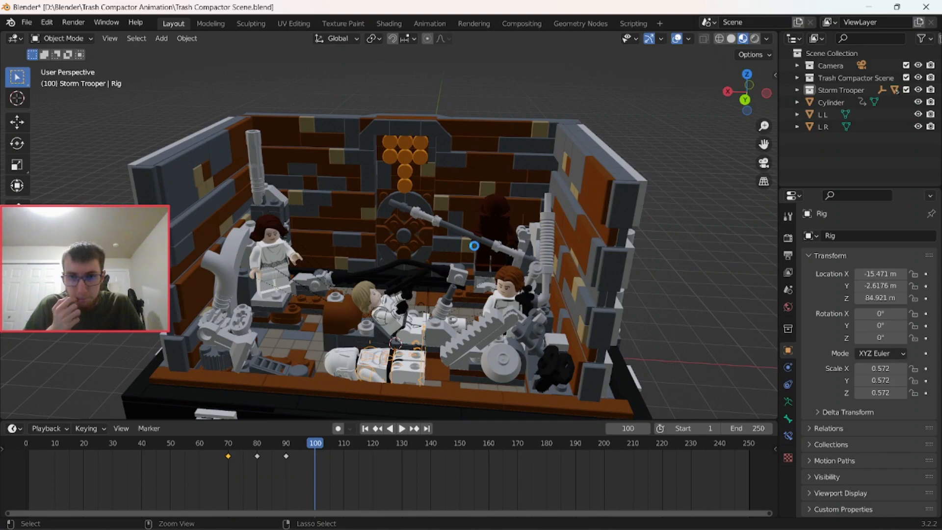
key(ctrl+s)
Move the red-tipped black part along Y to about 18.6 m, beside the fallen stormtrooper, and insert a Location keyframe at frame 100
middle_drag(481, 244, 483, 298)
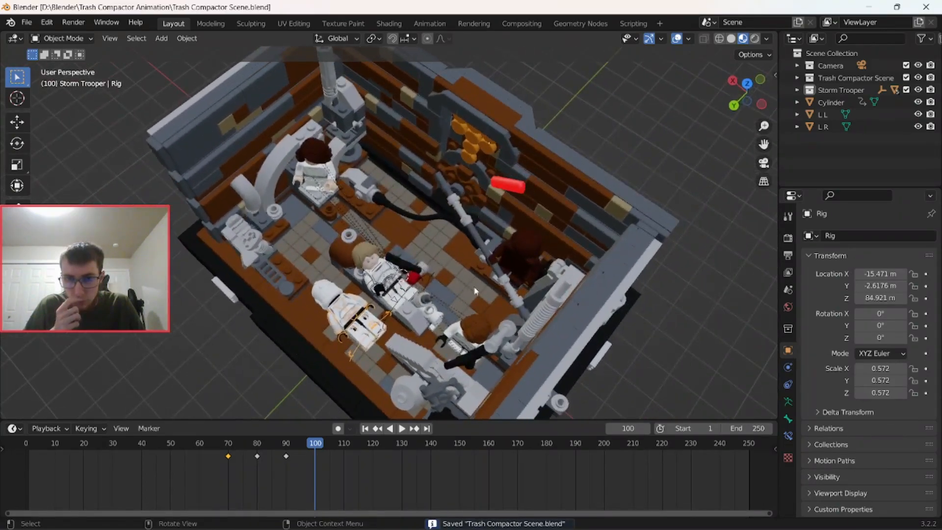
click(425, 272)
key(g)
key(x)
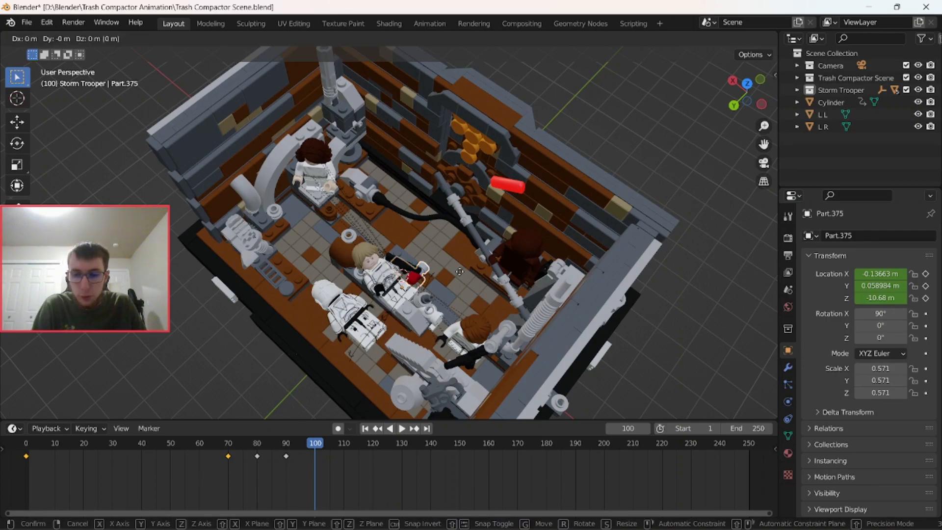
key(y)
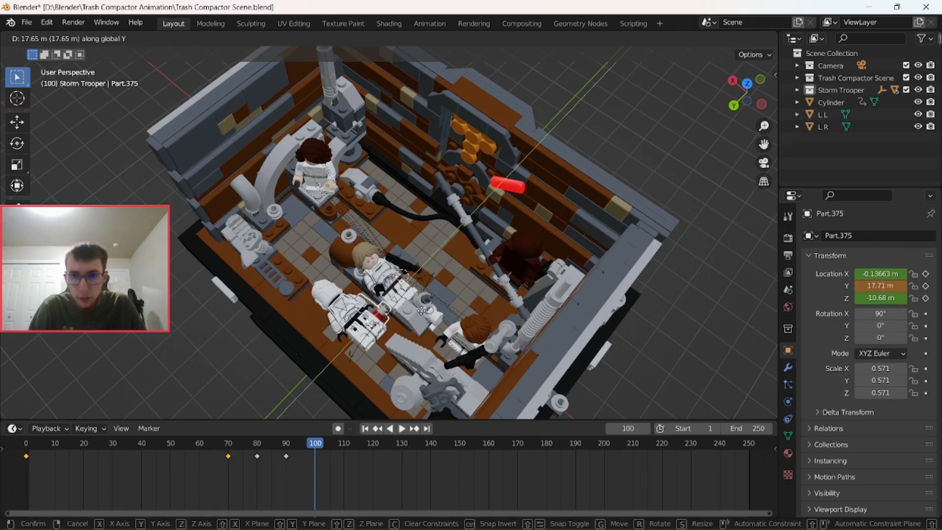
click(423, 314)
middle_drag(426, 316, 477, 299)
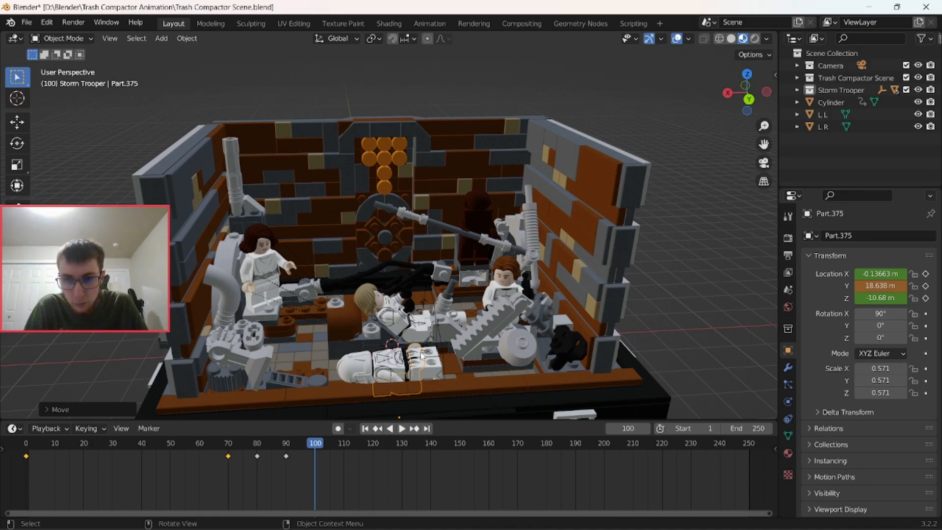
key(i)
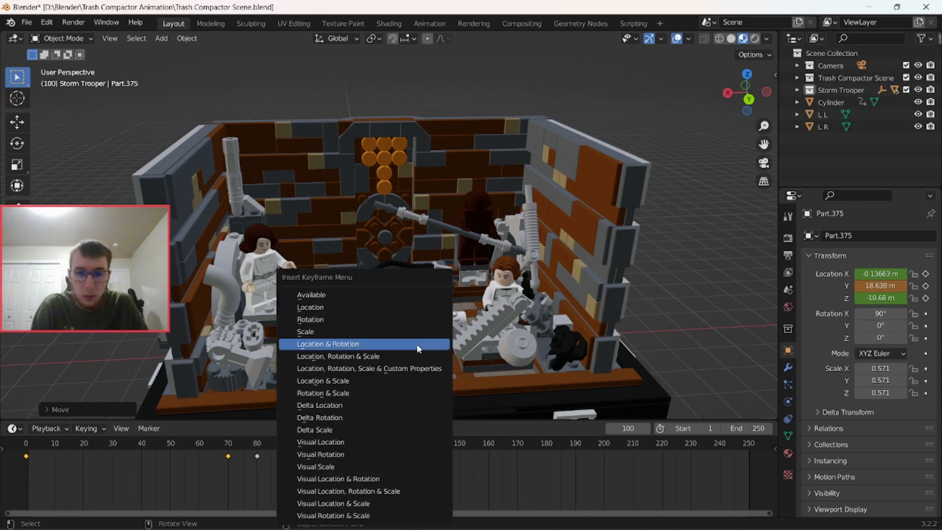
click(402, 305)
Try raising the red-tipped part along Z above the compactor floor at frame 100
middle_drag(402, 304, 433, 322)
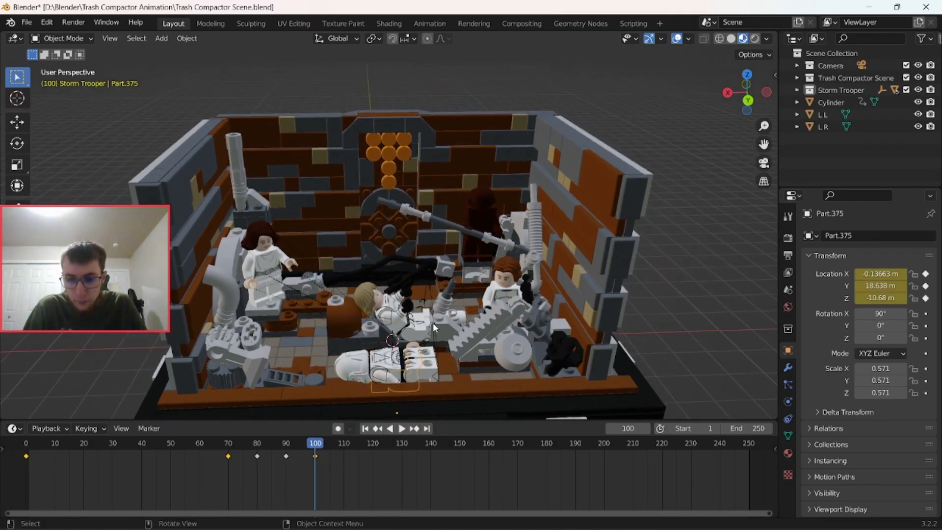
key(g)
key(z)
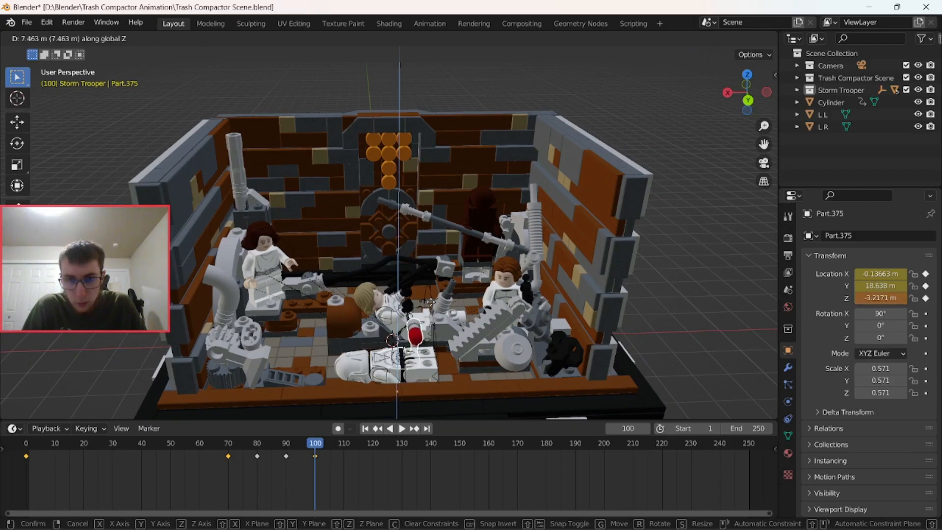
click(431, 302)
At frame 105, raise the red-tipped part along Z to about -4.05 m and insert a Location keyframe
mouse_move(319, 447)
mouse_down()
mouse_move(341, 450)
mouse_move(330, 452)
mouse_up()
key(g)
key(z)
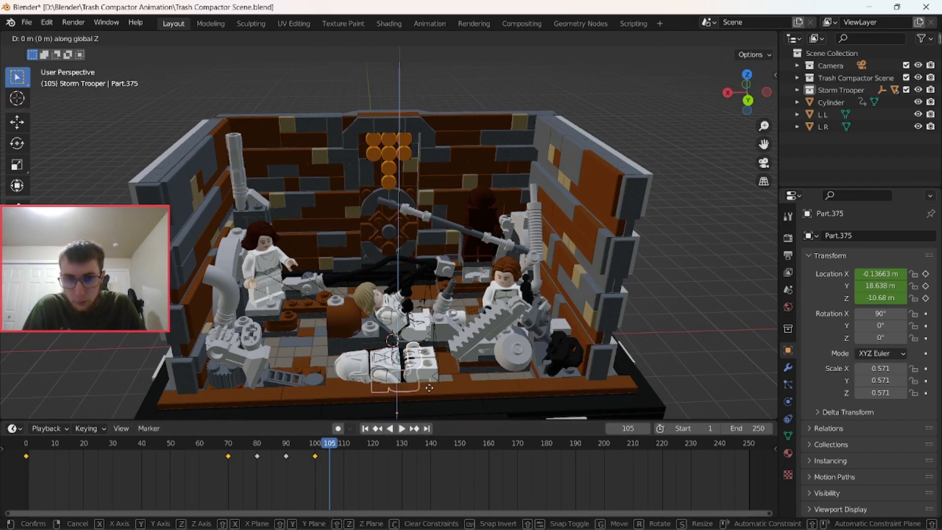
click(427, 368)
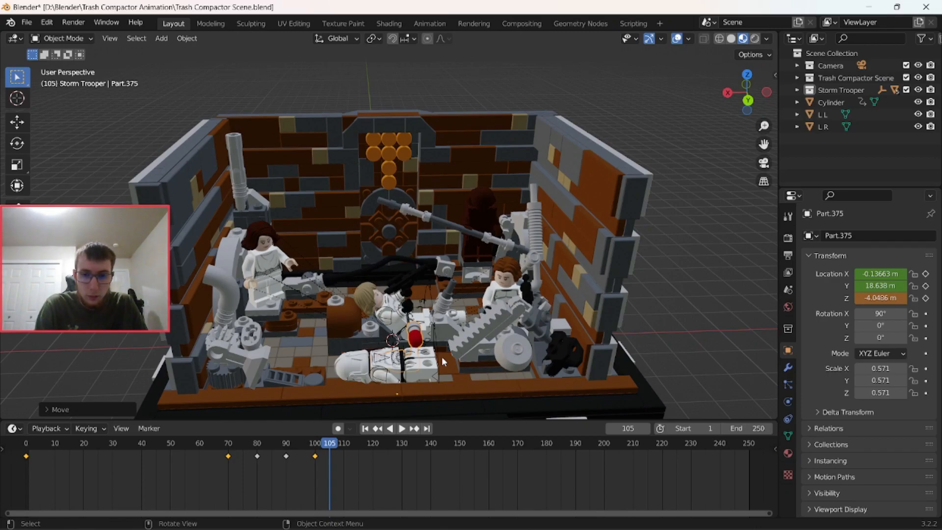
key(i)
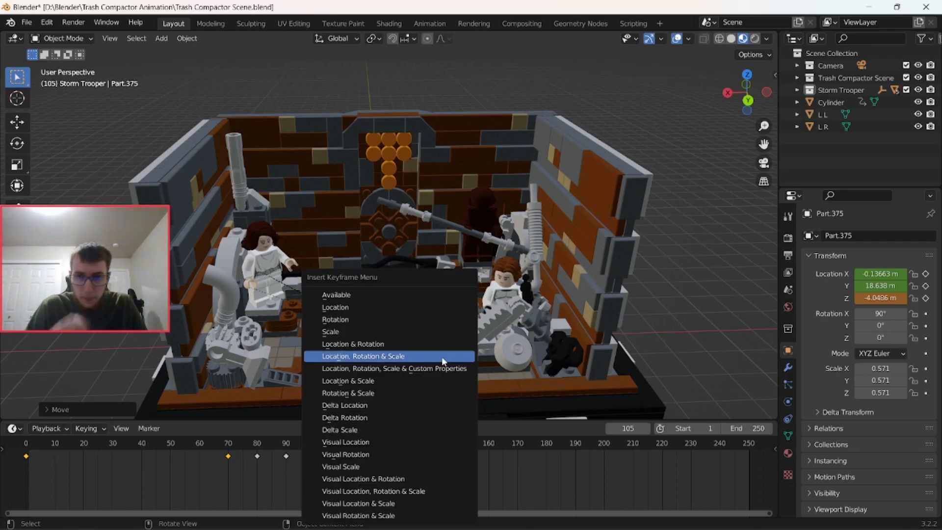
click(424, 307)
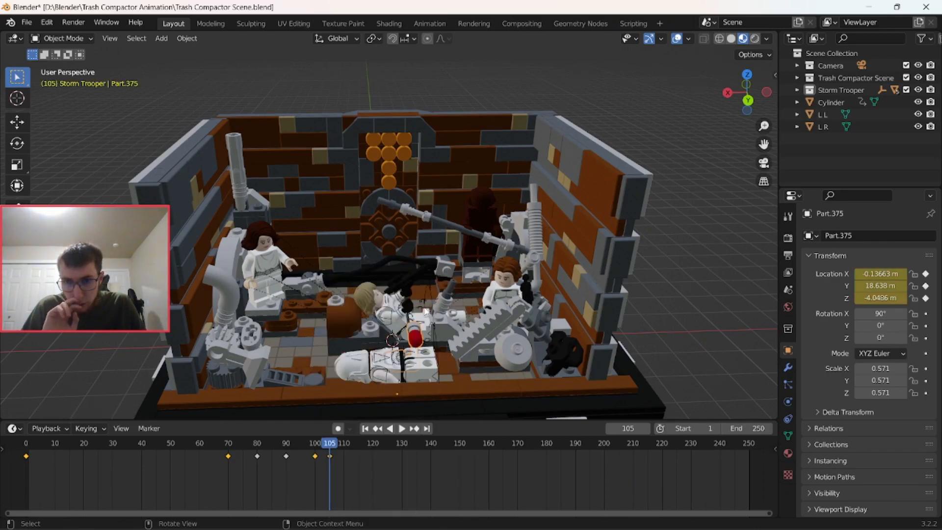
Play the animation from frame 1 in the current view and again through the camera to check the red-tipped part's rise
click(366, 429)
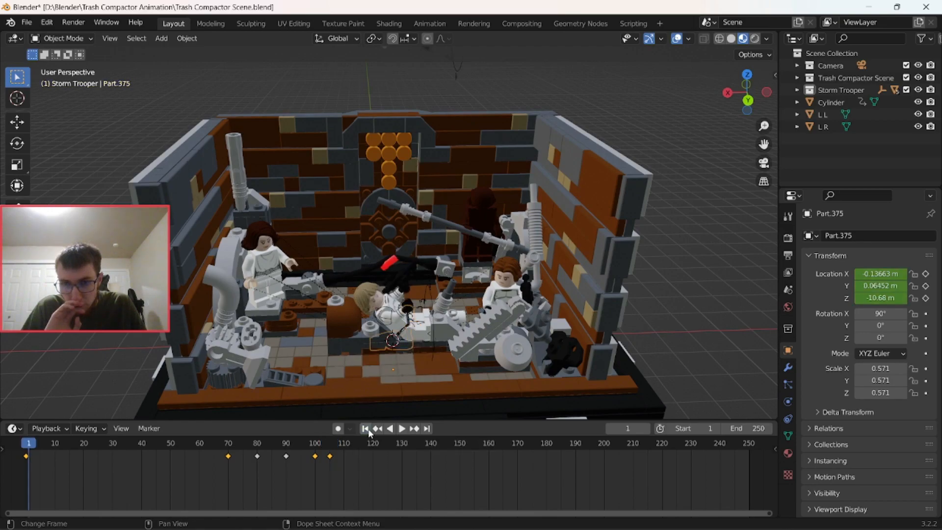
click(402, 429)
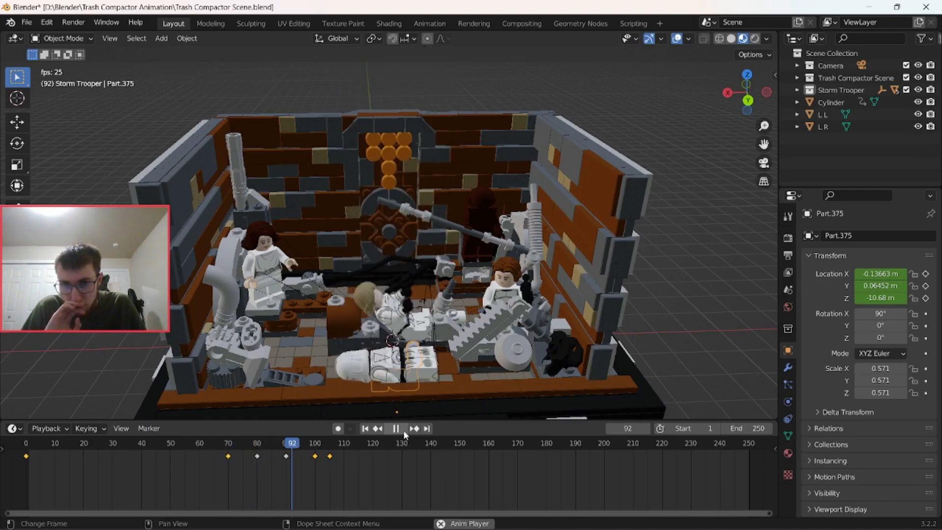
click(404, 430)
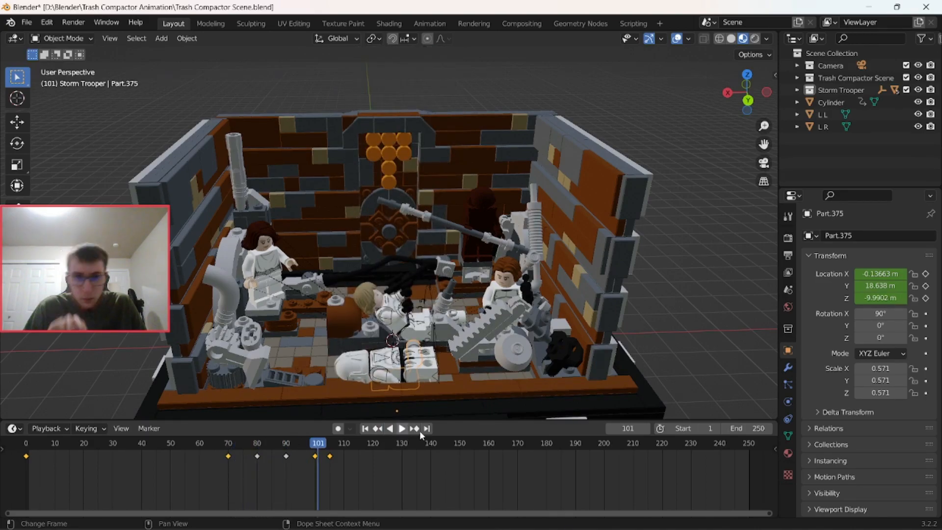
click(648, 347)
middle_drag(648, 347, 647, 341)
key(KP_0)
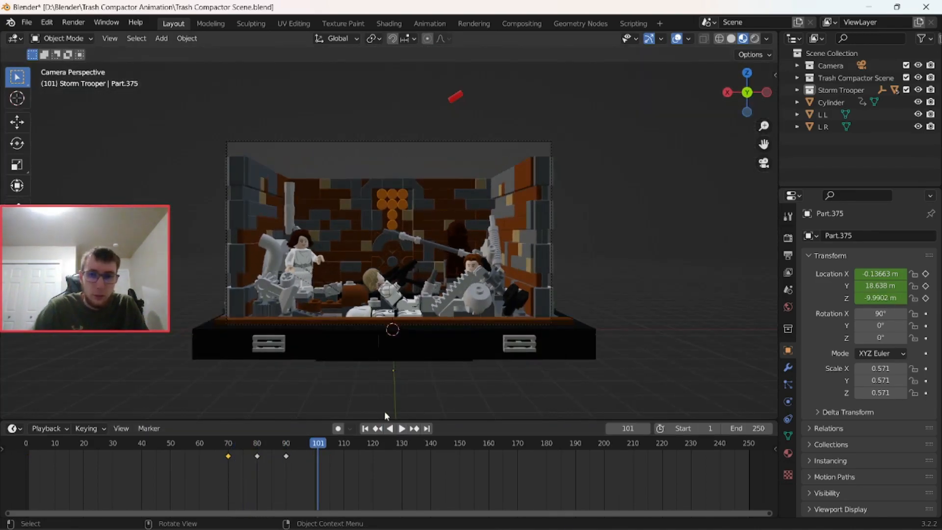
click(364, 429)
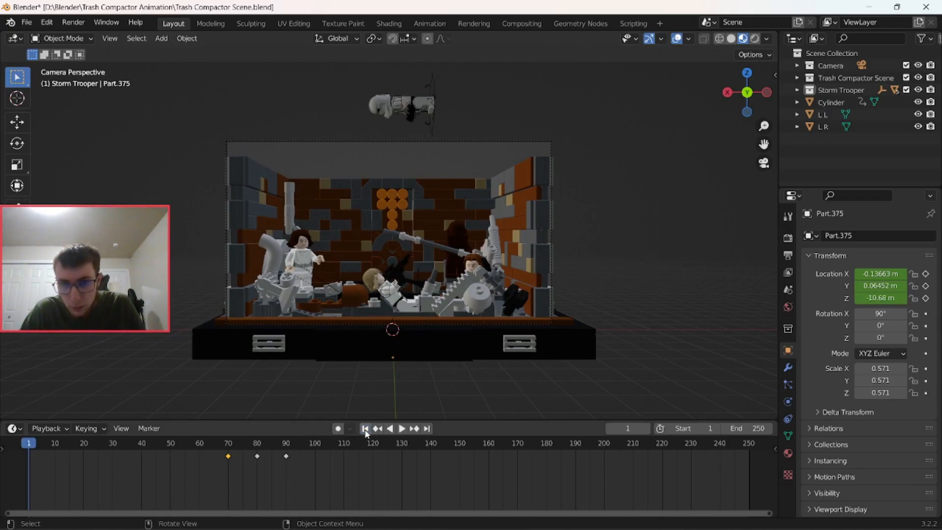
click(404, 431)
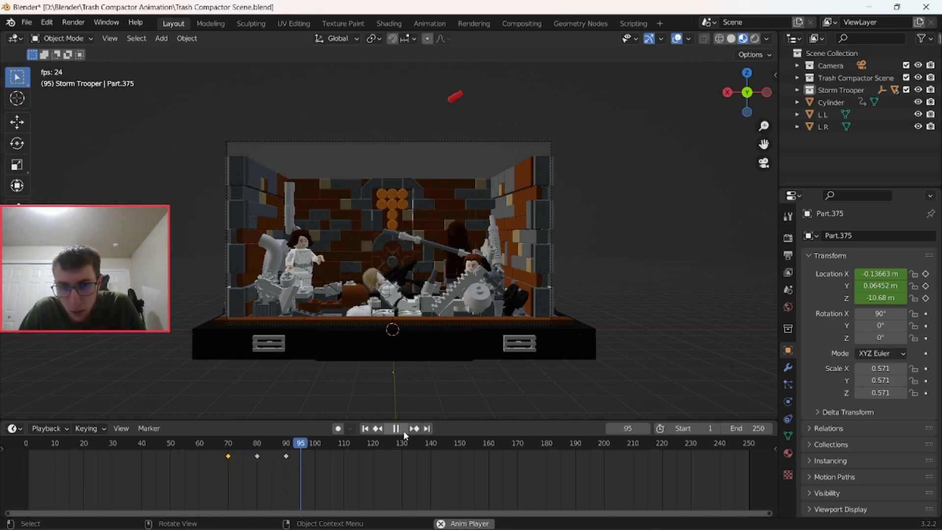
click(403, 431)
click(403, 431)
Scrub back to frame 69, select the red-tipped part and delete its keyframe at frame 0
drag(335, 445, 226, 454)
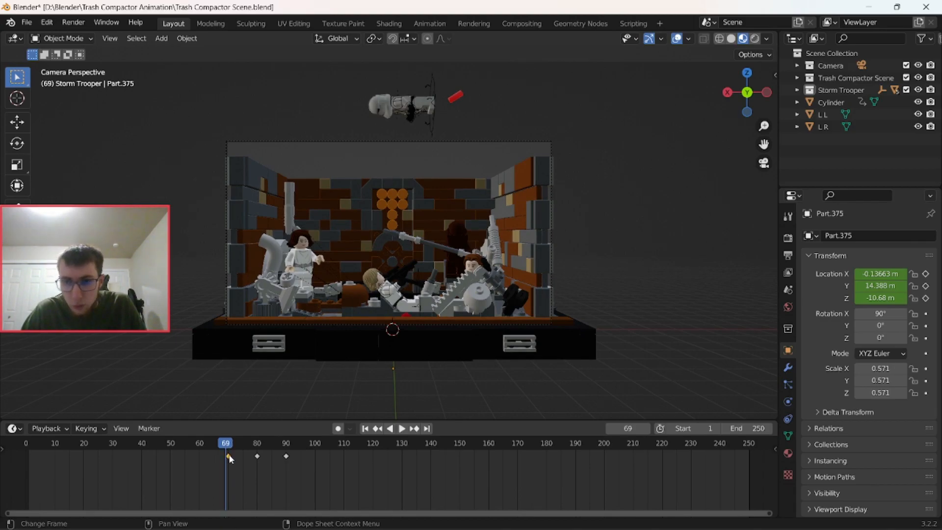
click(404, 316)
click(405, 316)
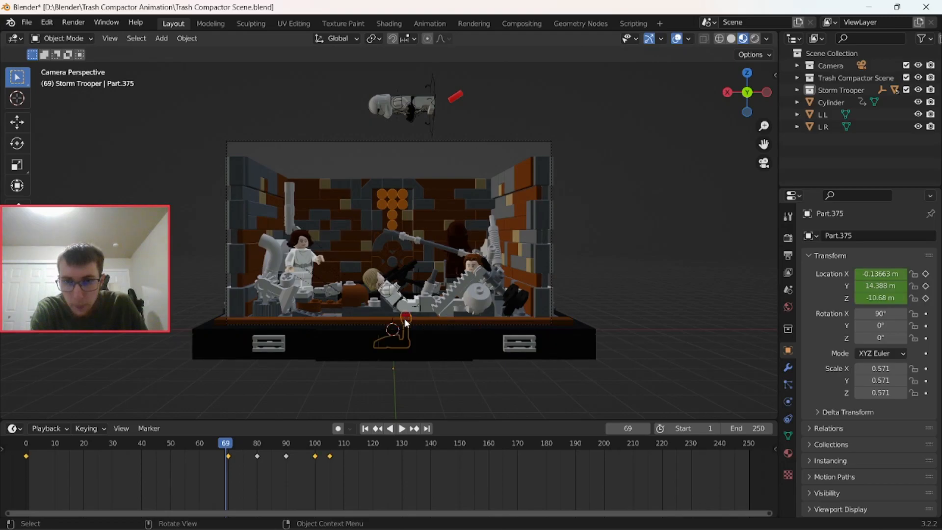
drag(223, 444, 36, 455)
click(26, 456)
key(Delete)
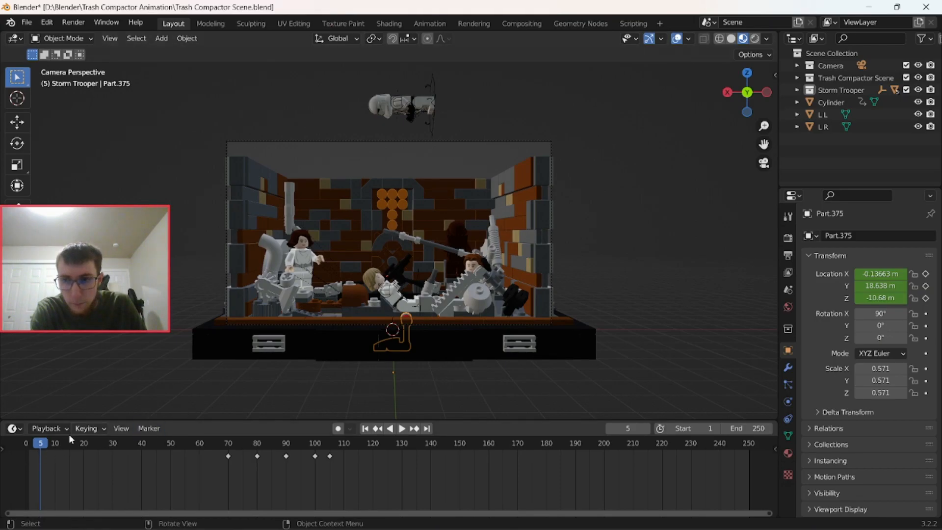
At frame 0, lower the red-tipped part along Z to about -12.7 m and insert a Location keyframe
click(21, 449)
key(space)
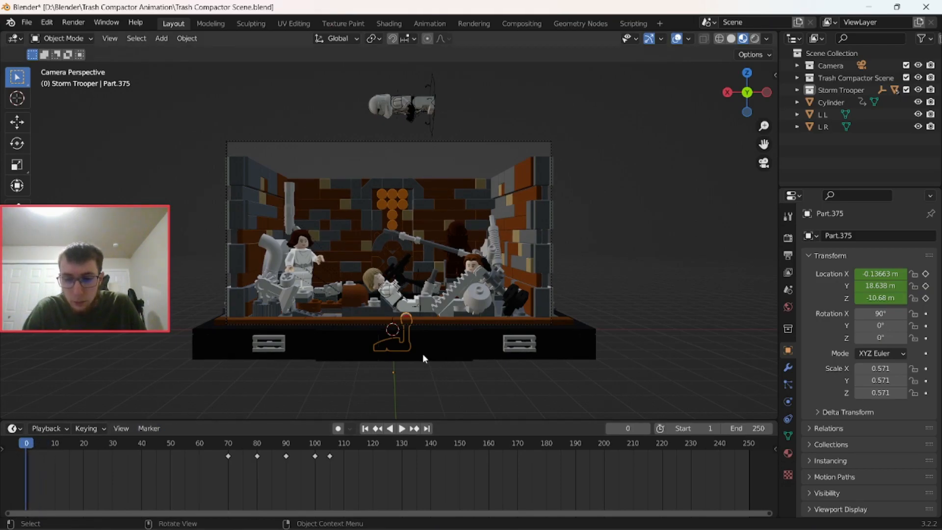
key(g)
key(z)
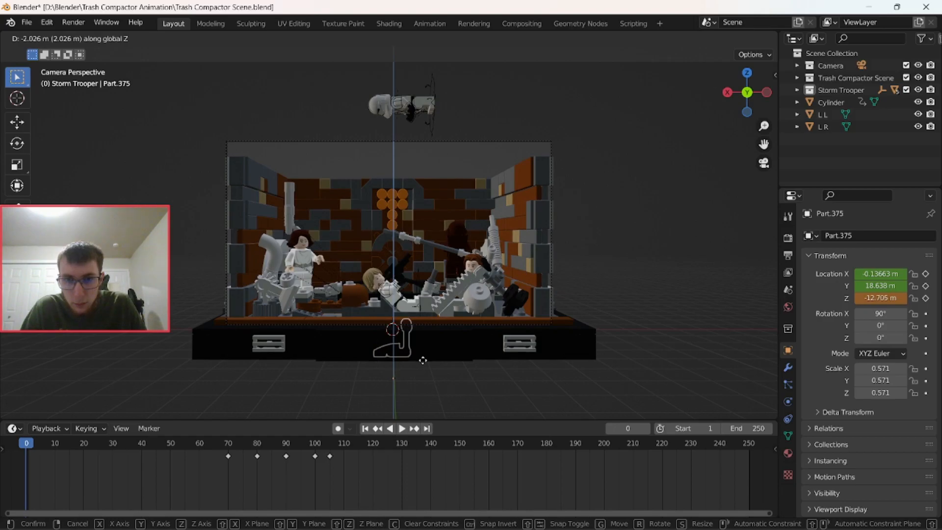
click(422, 360)
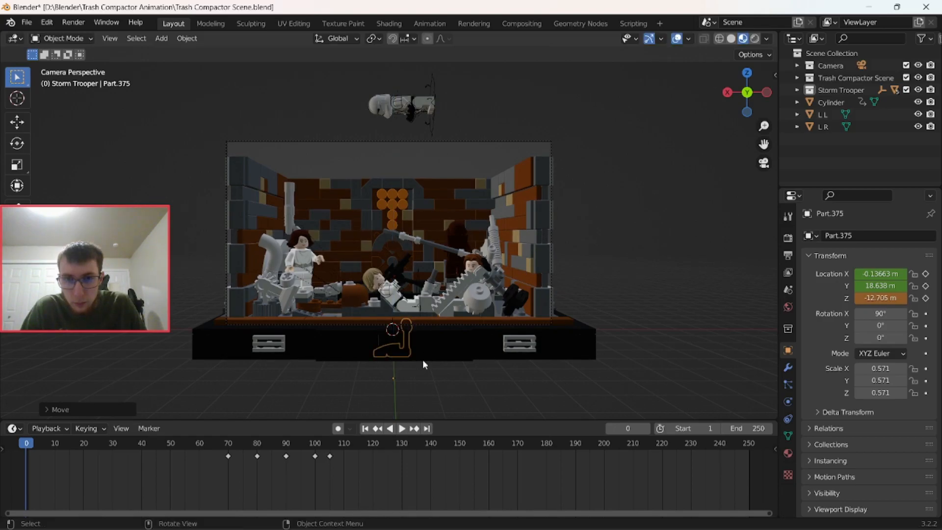
key(i)
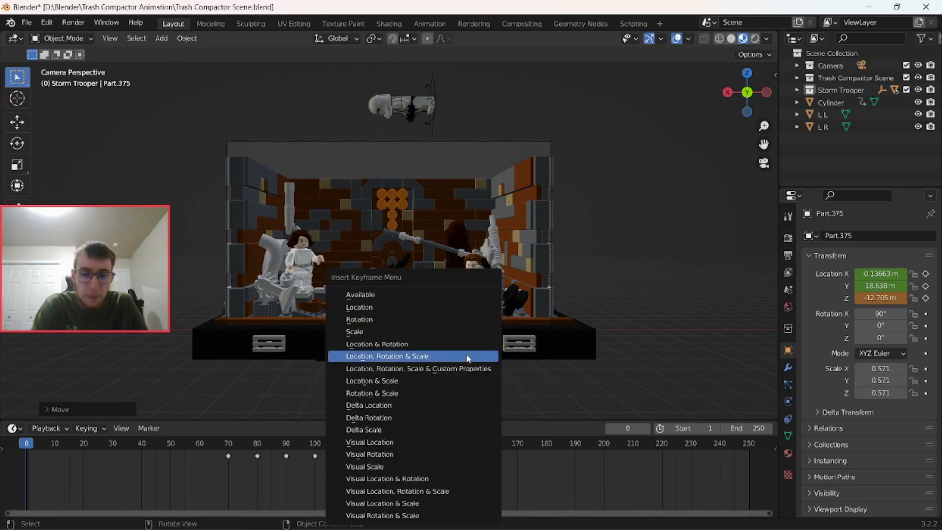
click(450, 307)
Play the animation through the camera to check the red-tipped part's rise and return to frame 100
click(400, 429)
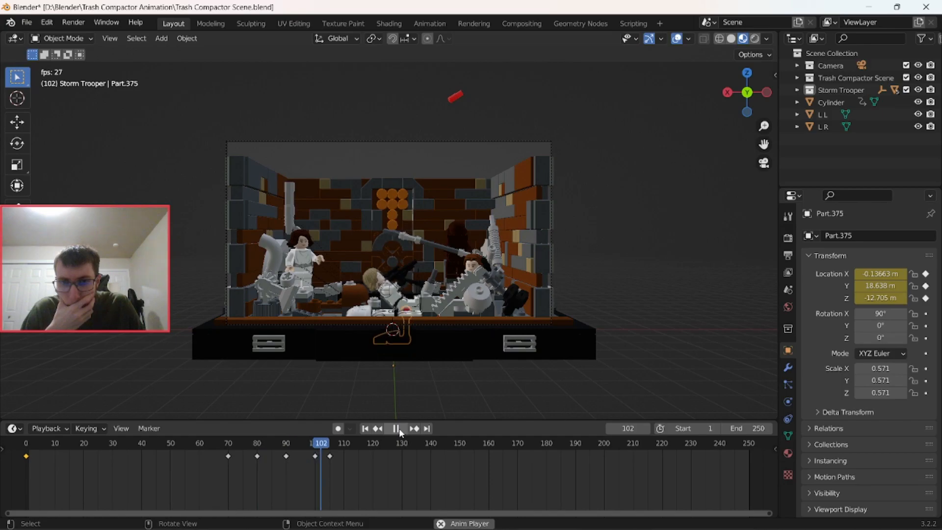
click(399, 428)
mouse_move(318, 447)
mouse_down()
mouse_move(330, 450)
mouse_move(304, 454)
mouse_move(317, 460)
mouse_up()
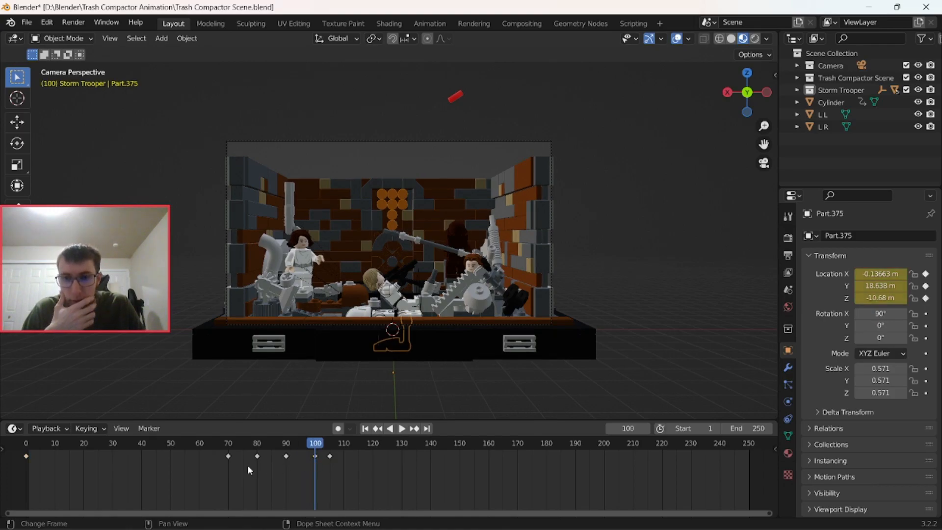
Try deleting the red-tipped part's keyframes at frames 70 to 100 and moving its frame 0 keyframe to frame 100
drag(222, 463, 304, 452)
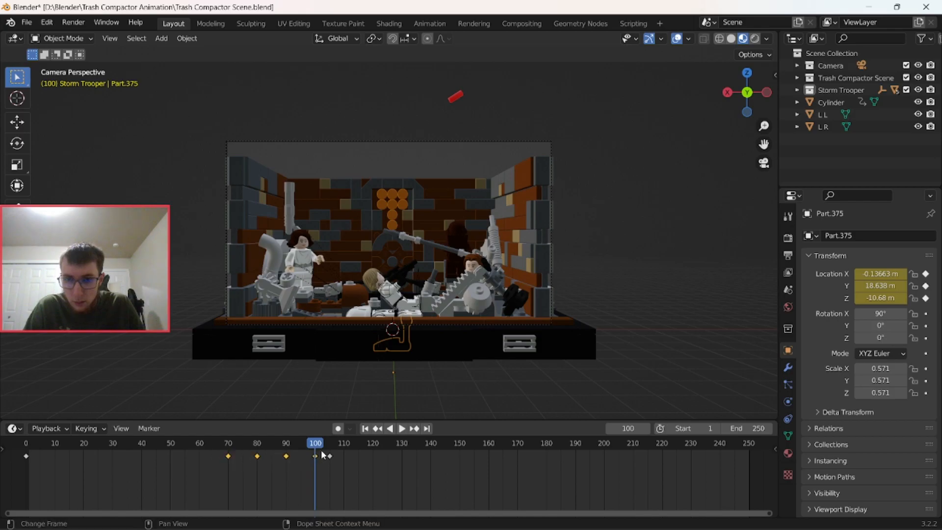
key(Delete)
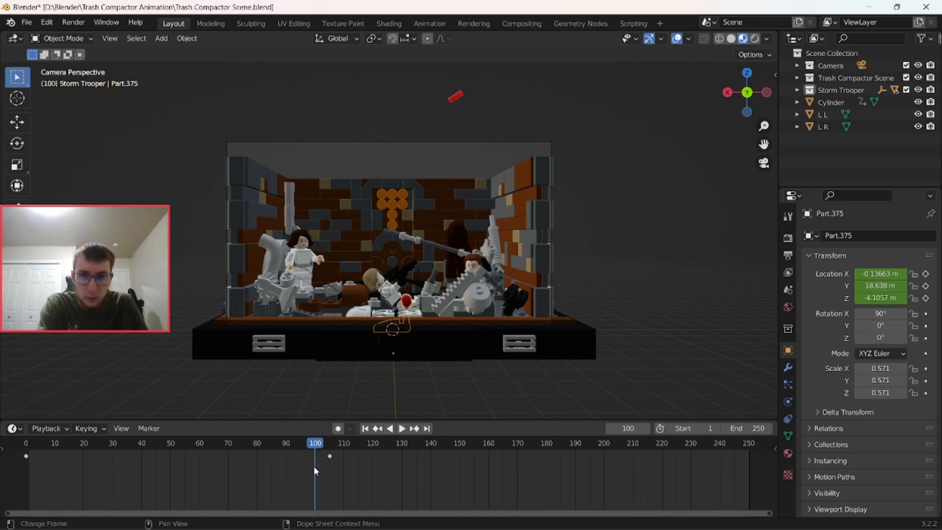
drag(313, 447, 26, 452)
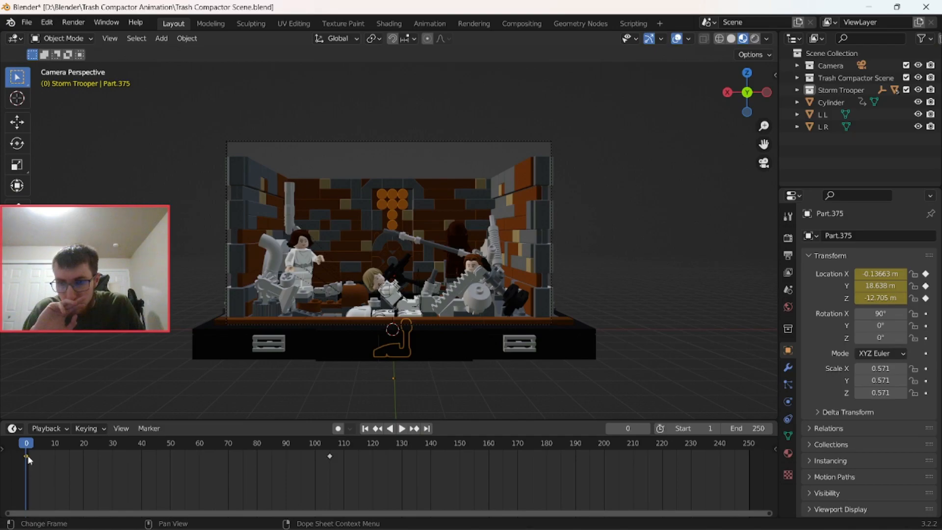
key(g)
click(266, 461)
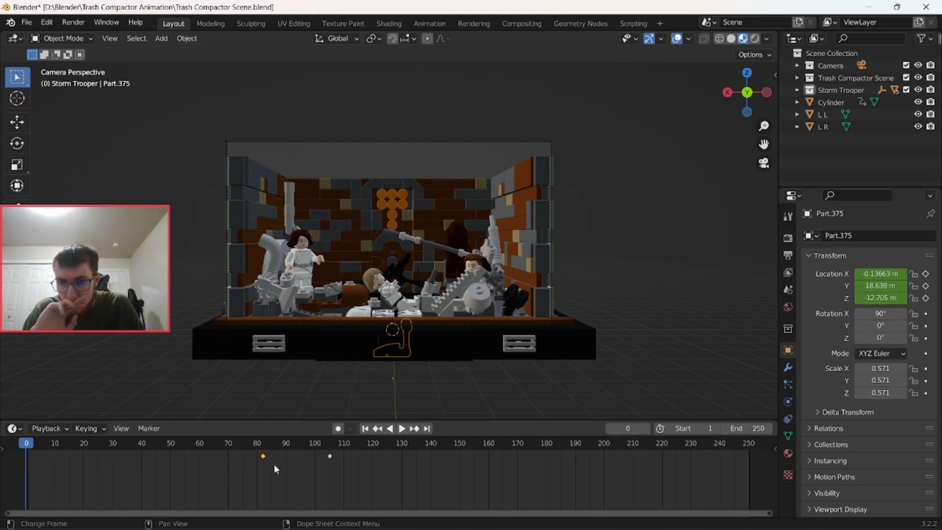
key(Delete)
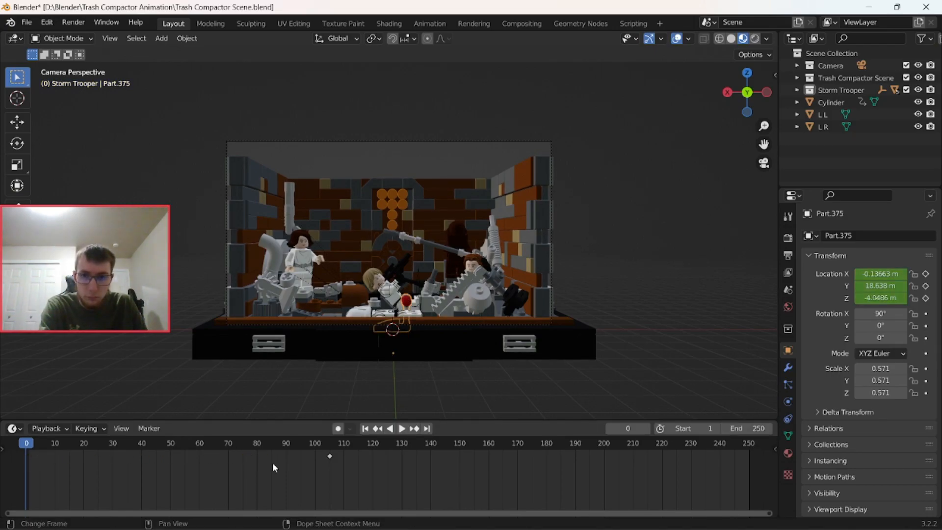
key(ctrl+z)
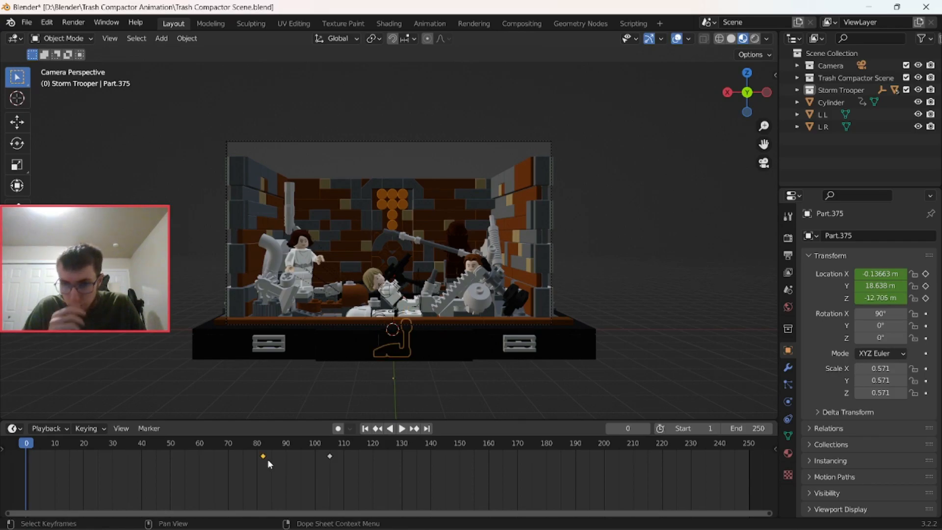
key(g)
click(322, 458)
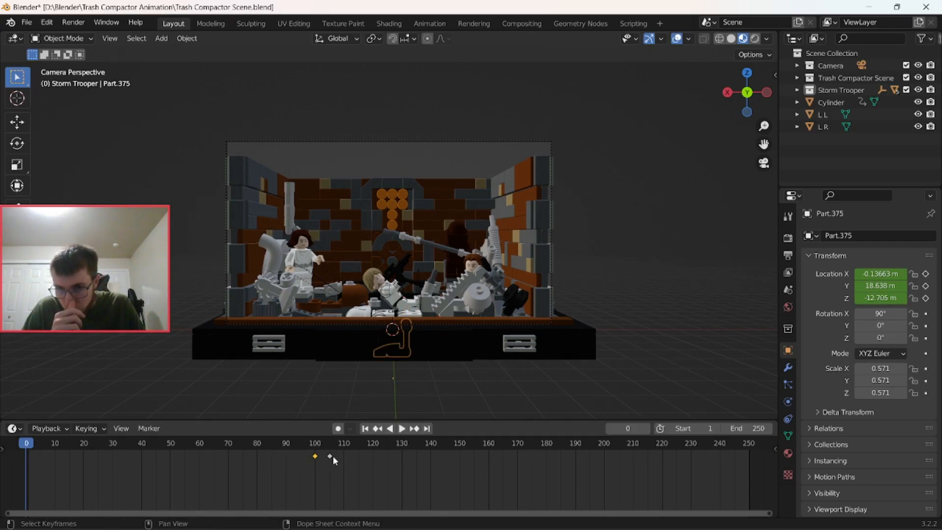
Play the animation to frame 120 and inspect the red-tipped part beside the fallen stormtrooper from an angled view
click(399, 430)
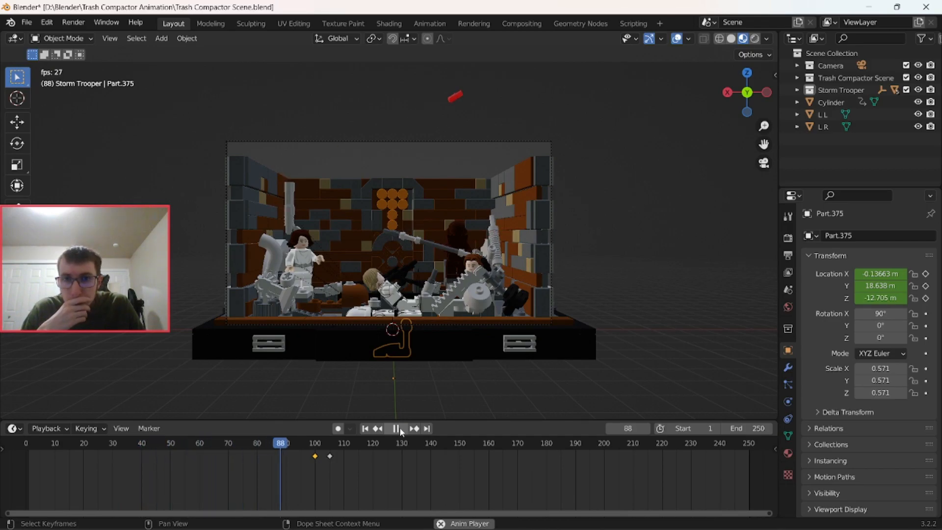
click(399, 428)
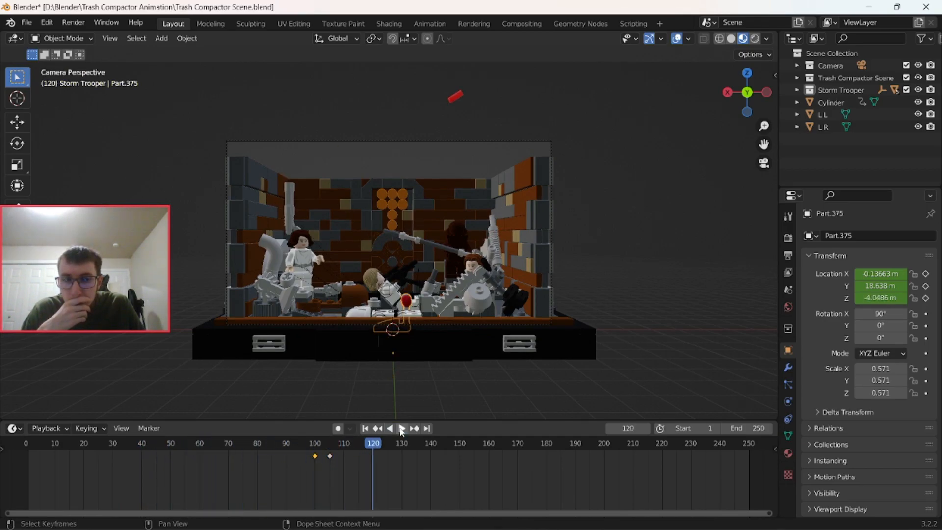
middle_drag(451, 329, 430, 365)
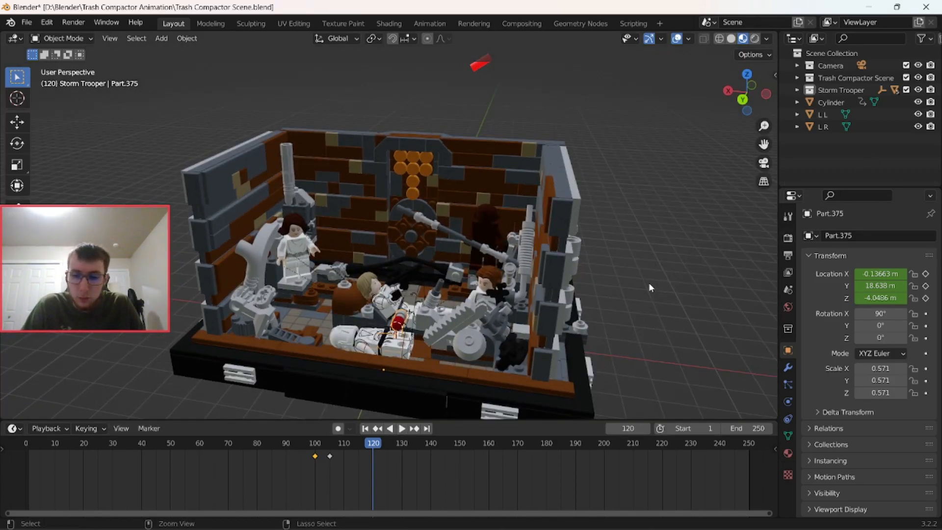
Undo the retiming and deletion of the red-tipped part's keyframes
key(ctrl+z)
key(ctrl+z)
key(ctrl+z)
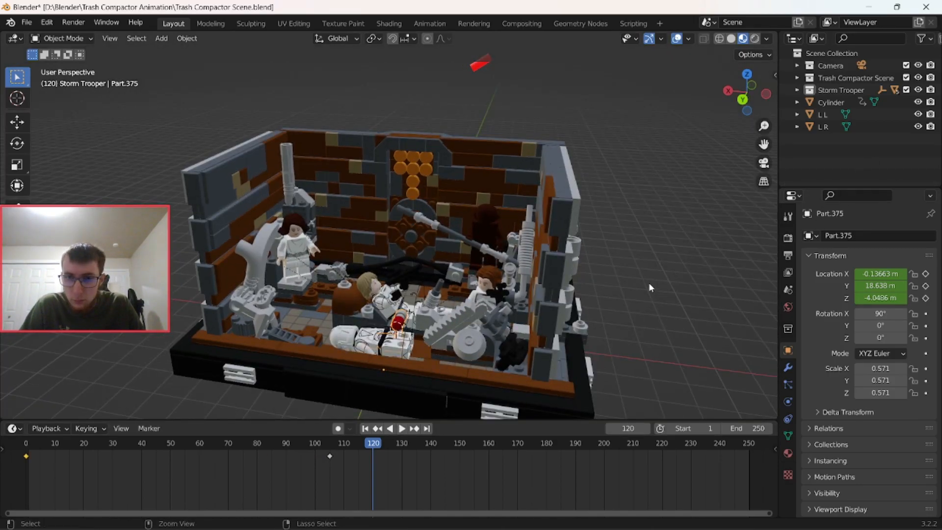
key(ctrl+z)
key(ctrl+z)
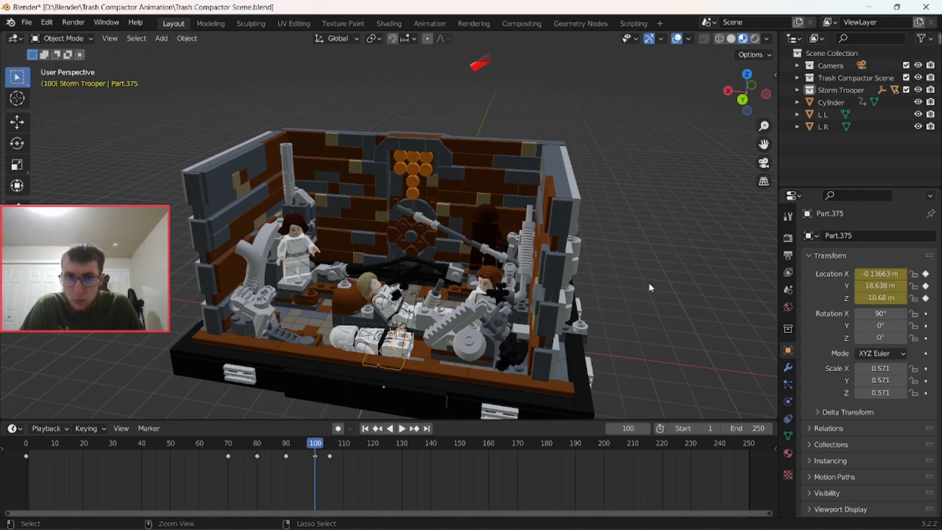
key(ctrl+z)
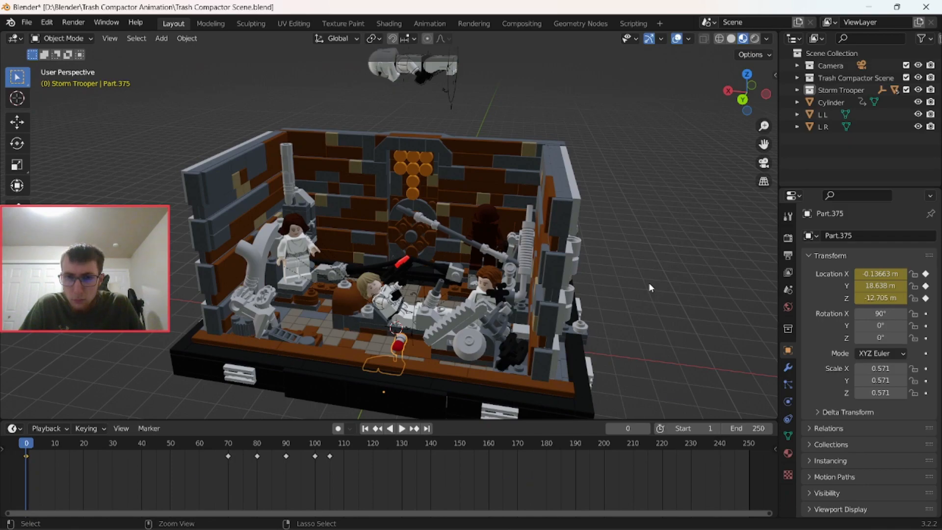
With nothing selected, play the animation from frame 1 through the camera, pause at frame 83 and inspect the scene from an angle
click(366, 428)
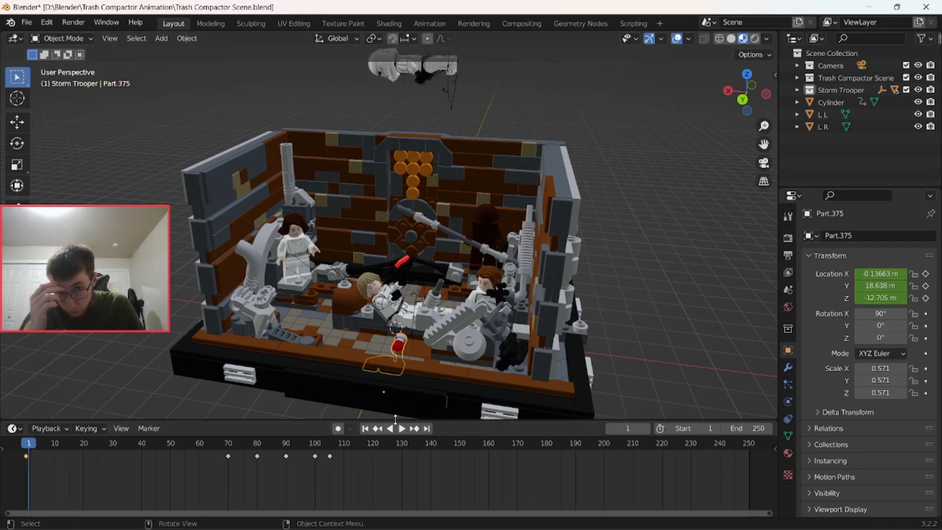
click(672, 346)
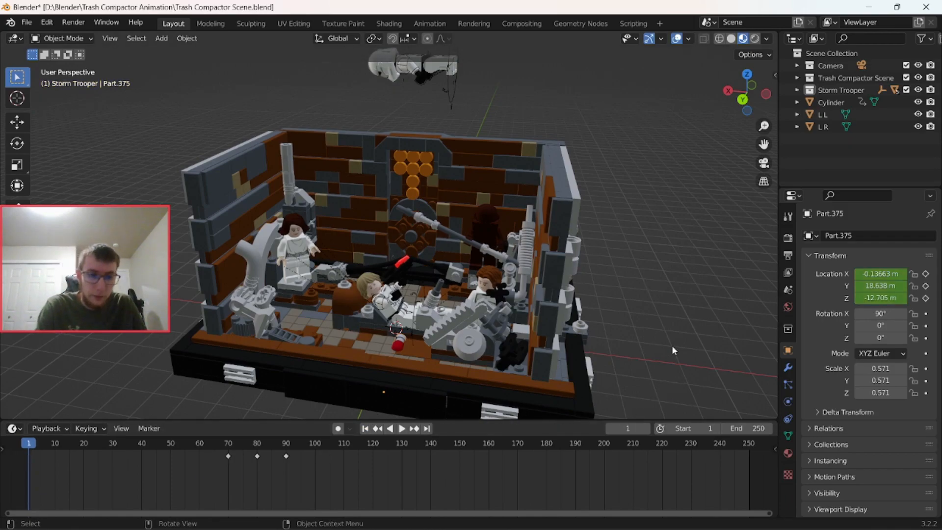
key(KP_0)
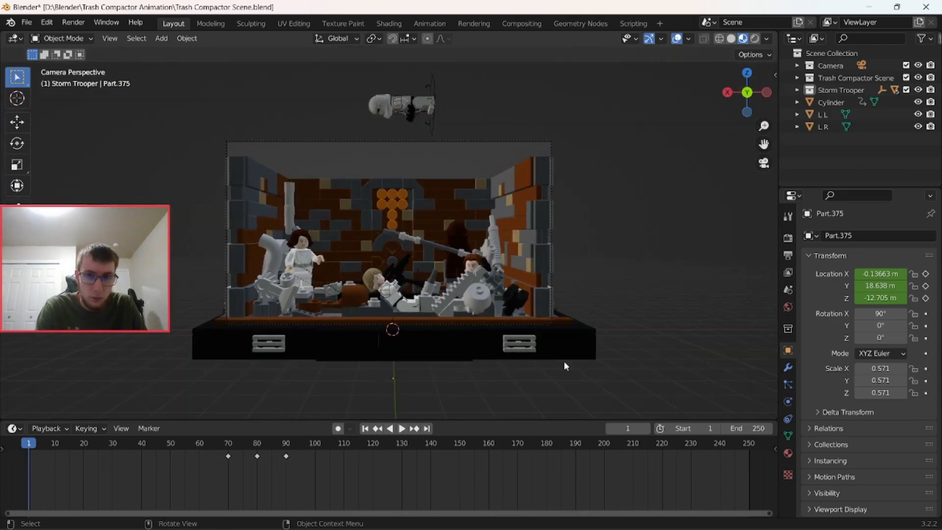
click(399, 428)
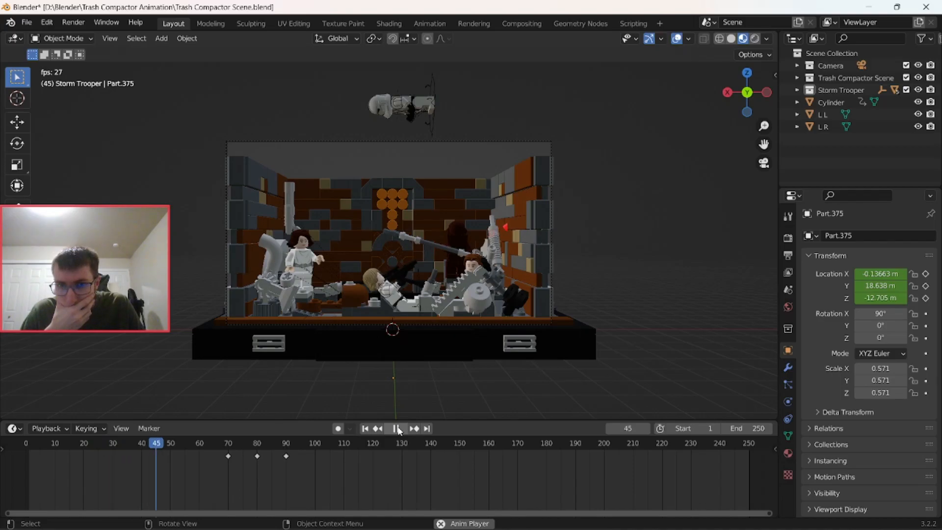
click(399, 428)
middle_drag(506, 343, 411, 413)
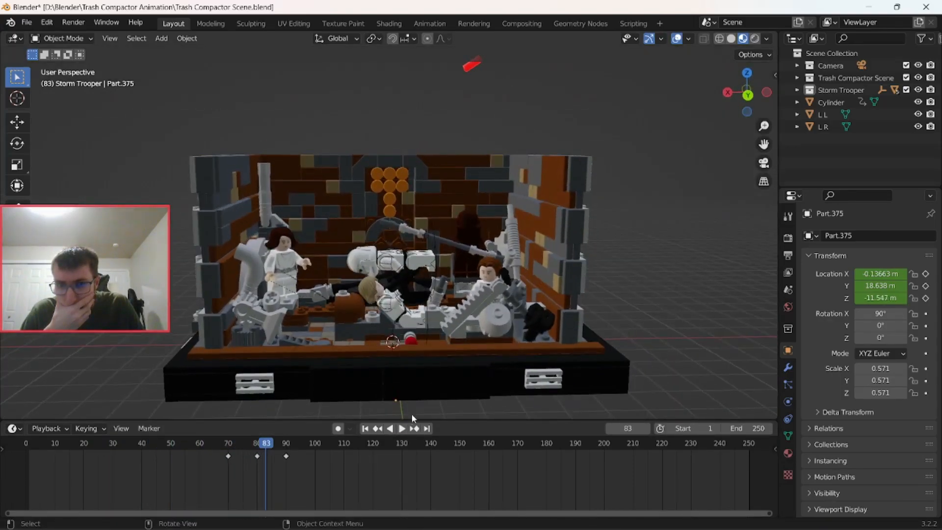
Replay the animation through the camera from frame 1 and pause at frame 120 to review the fall and rise
click(365, 429)
click(620, 349)
key(KP_0)
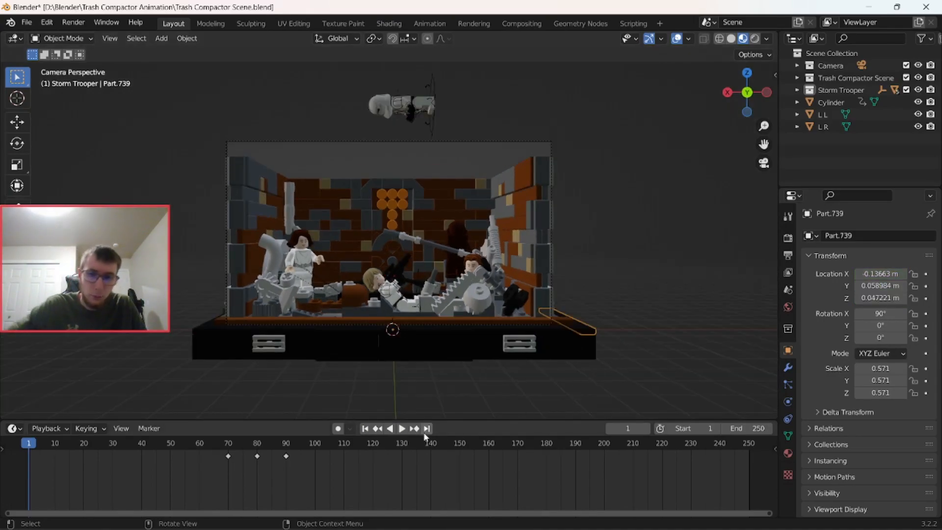
click(401, 429)
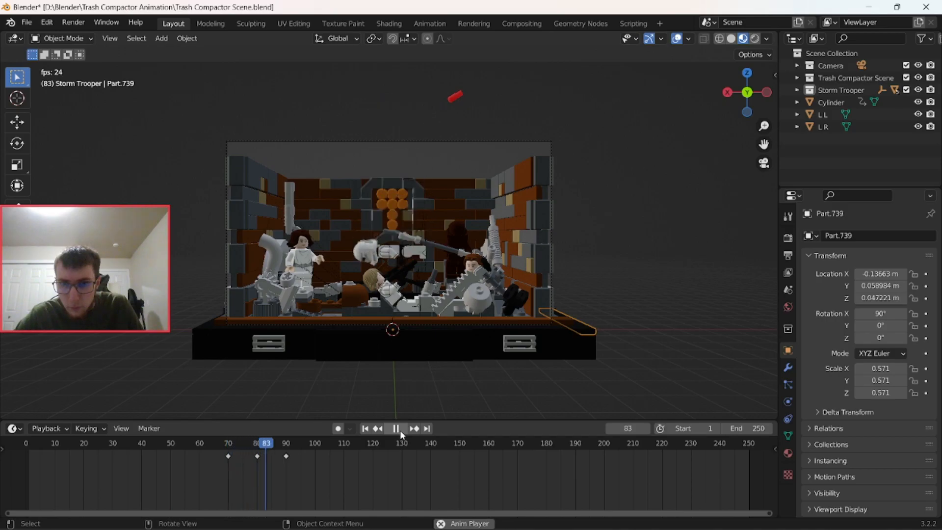
click(401, 432)
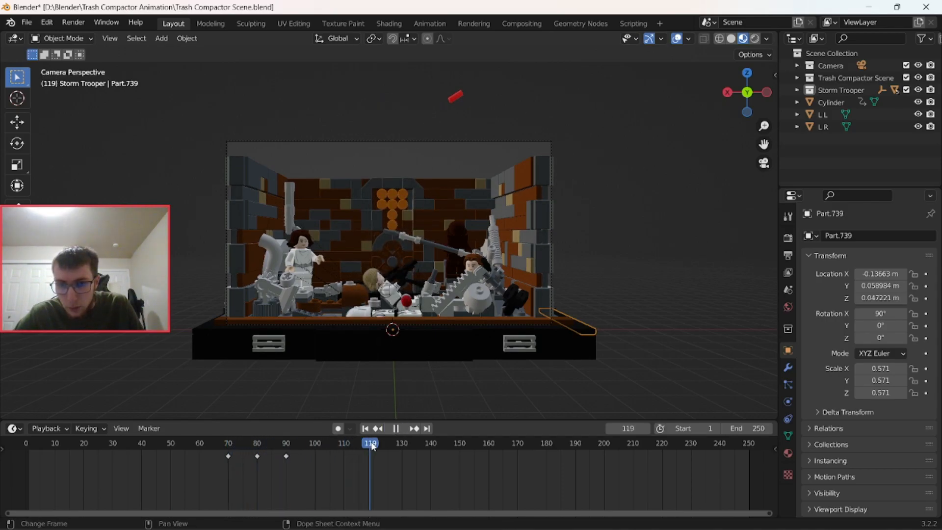
key(space)
At frame 120, lower the red-tipped part and the stormtrooper's rig together along Z beneath the floor, with the rig at about 71.6 m
middle_drag(446, 375, 445, 388)
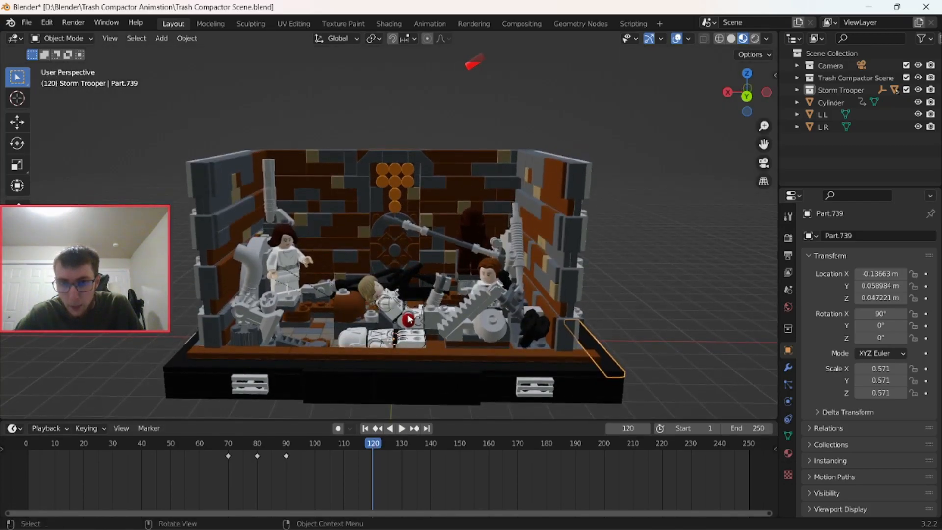
click(426, 328)
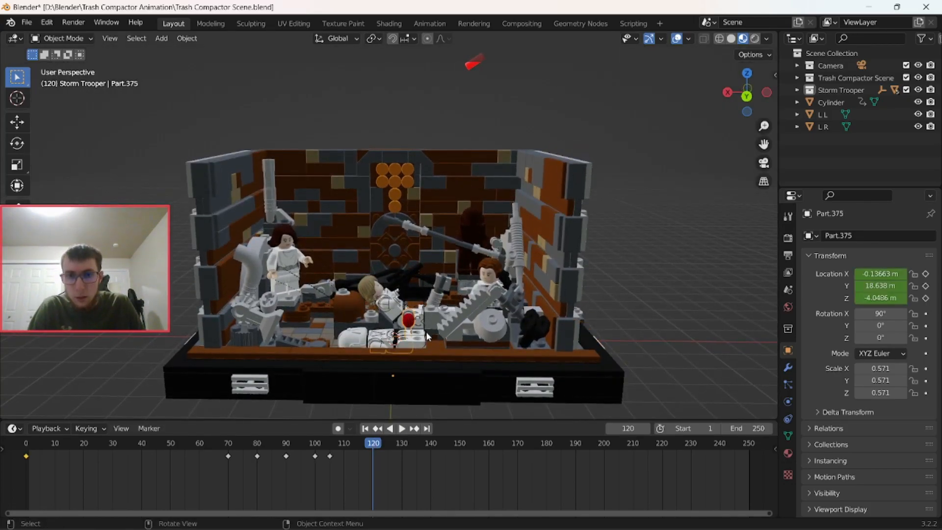
shift+click(426, 327)
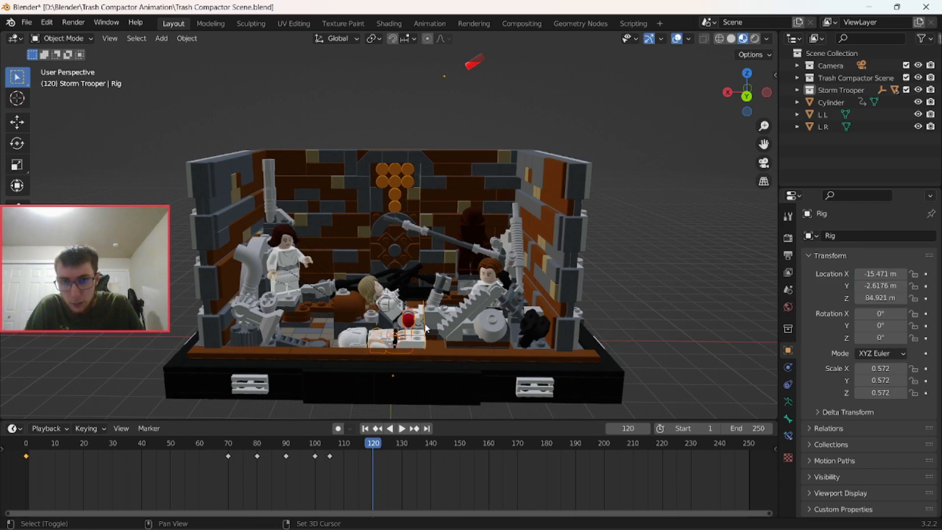
key(g)
key(z)
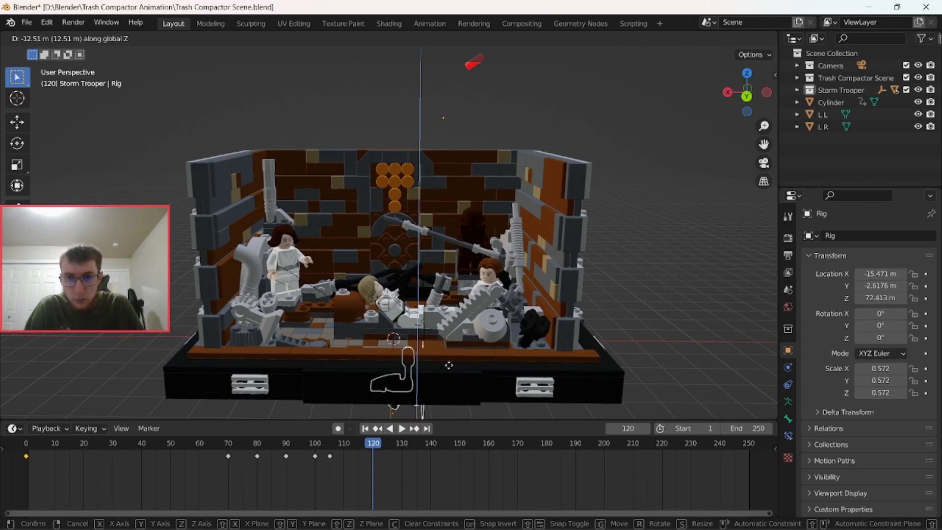
click(449, 368)
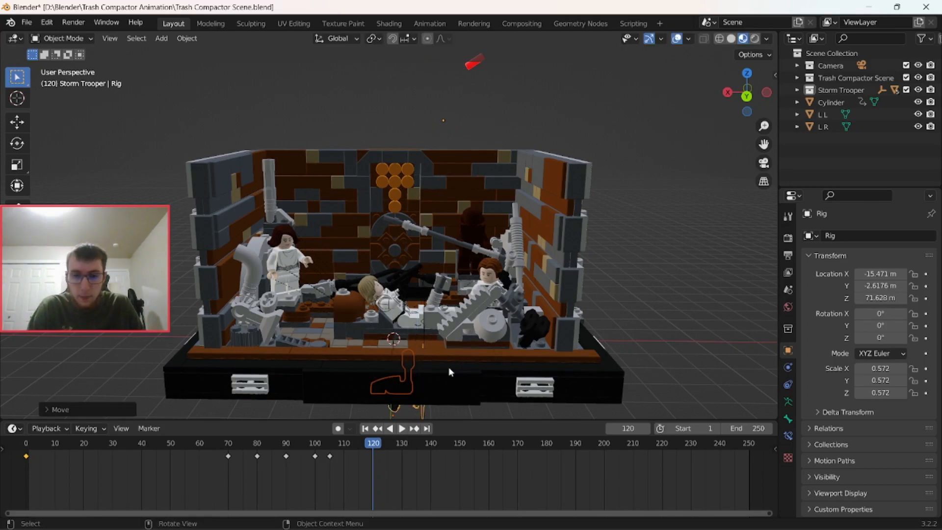
Try inserting a Location & Rotation keyframe at frame 120 for the lowered part and rig
key(i)
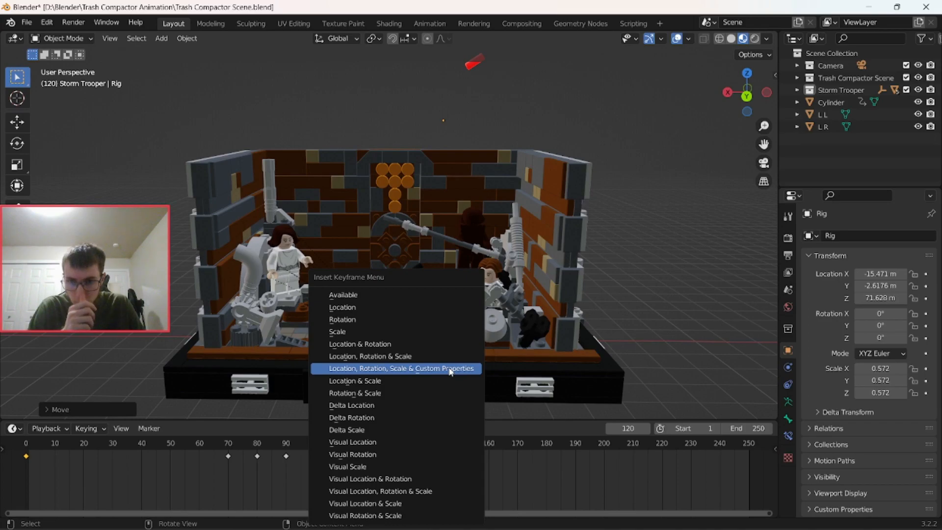
click(445, 343)
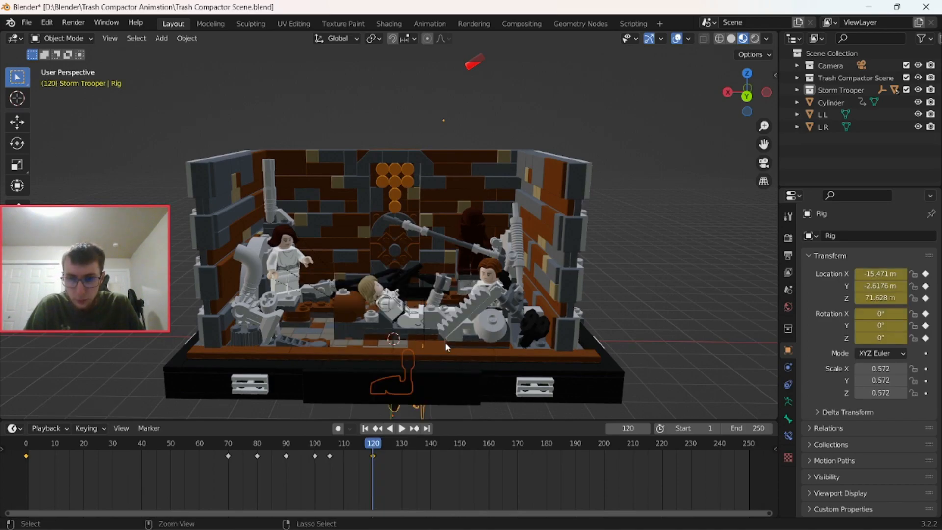
key(ctrl+z)
Insert a Location keyframe at frame 120 for the lowered part and rig, and return to frame 1 in camera view
key(i)
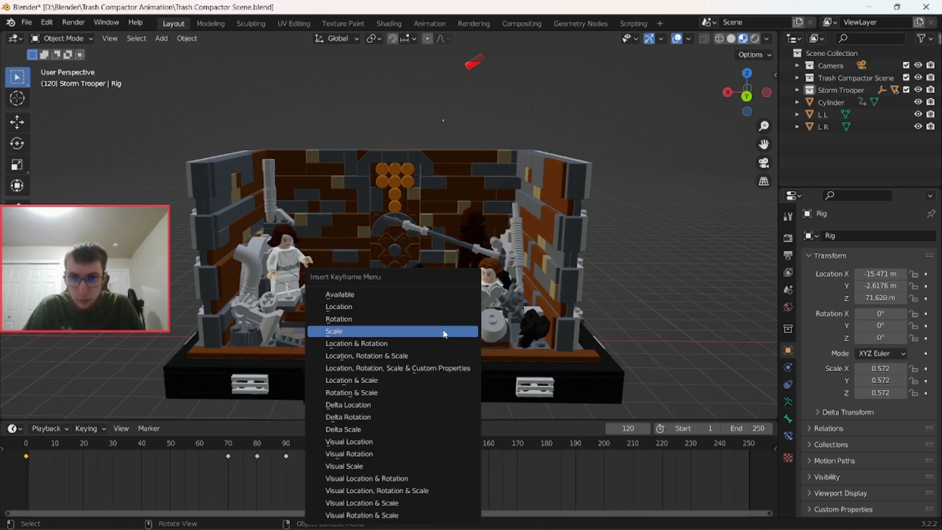
click(438, 307)
click(366, 428)
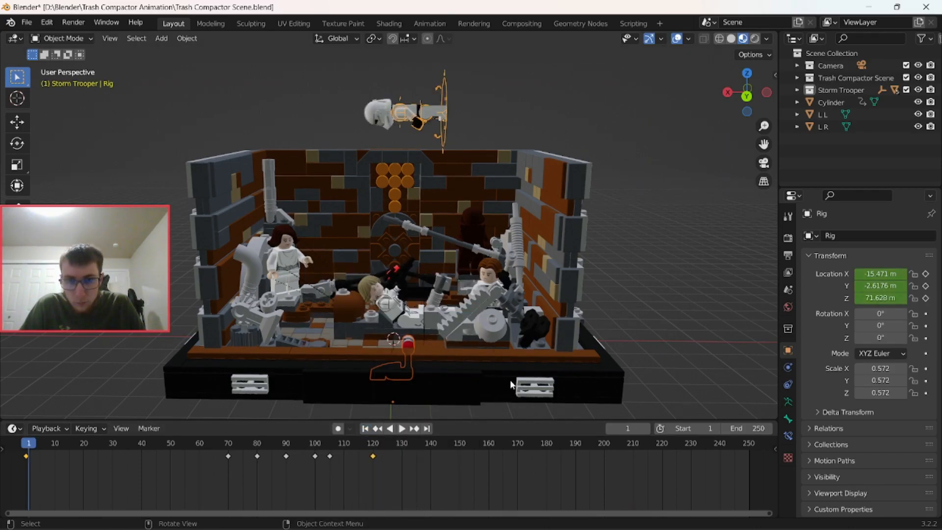
middle_drag(442, 393, 508, 358)
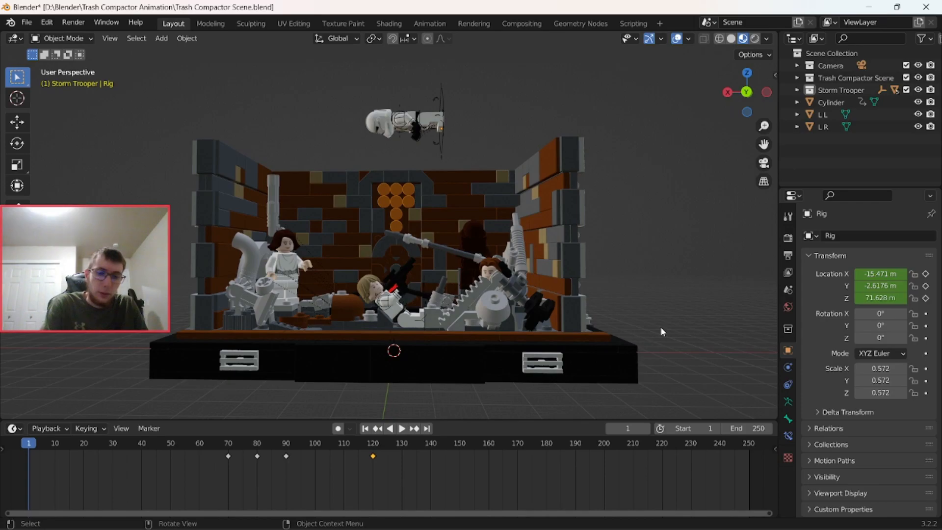
key(KP_0)
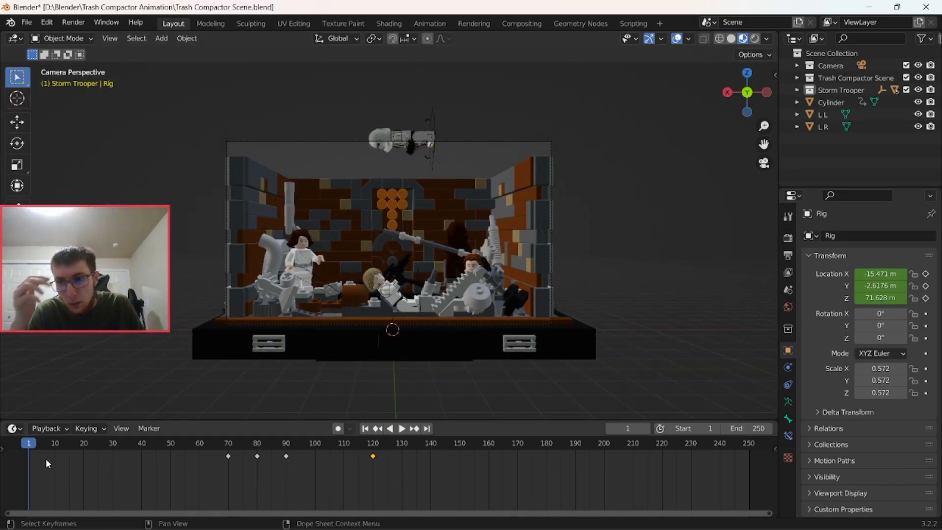
Try raising the stormtrooper's rig about 12.4 m along Z at frame 0 and play the animation
click(24, 444)
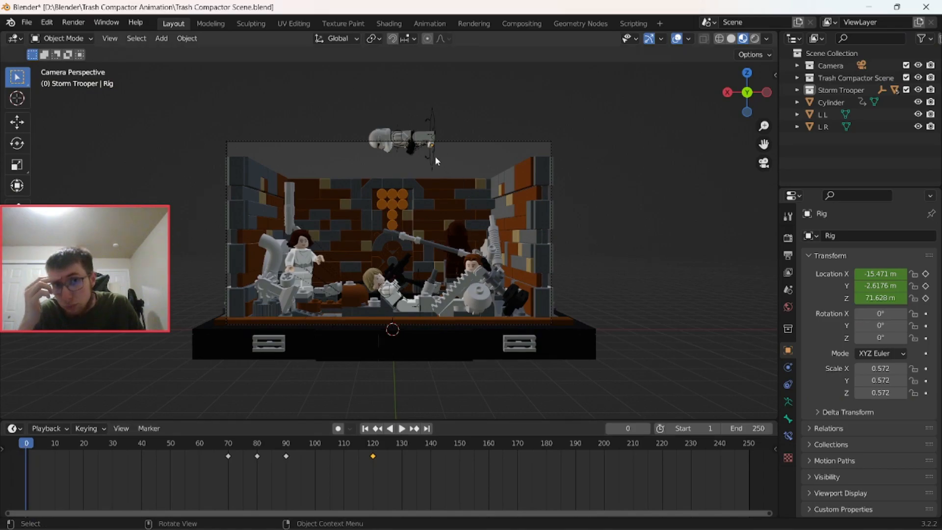
key(g)
key(z)
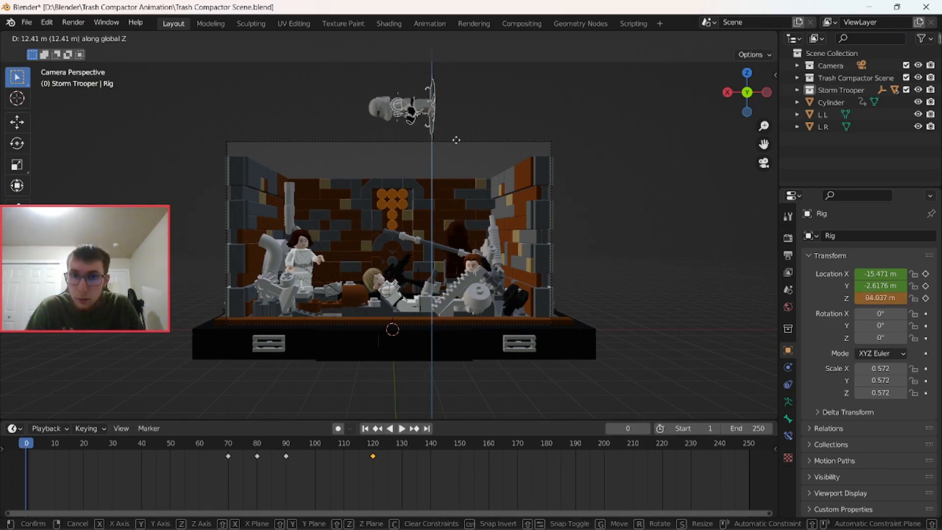
click(453, 141)
key(space)
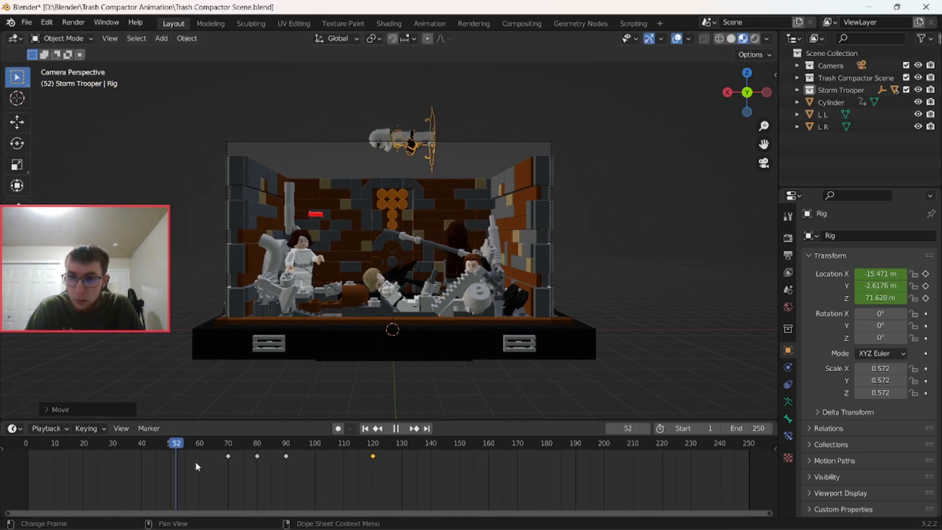
At frame 60, raise the stormtrooper's rig along Z to about 84.1 m and insert a Location keyframe
drag(210, 463, 198, 463)
key(space)
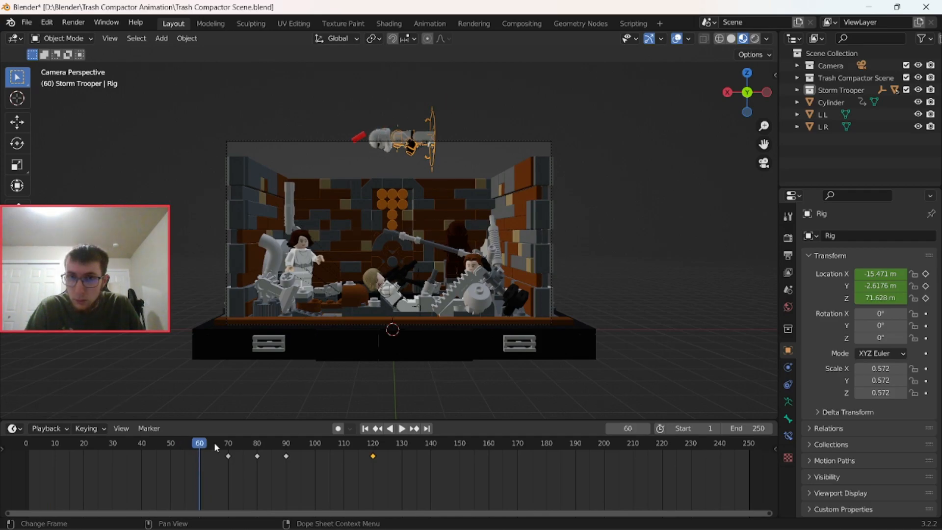
key(g)
key(z)
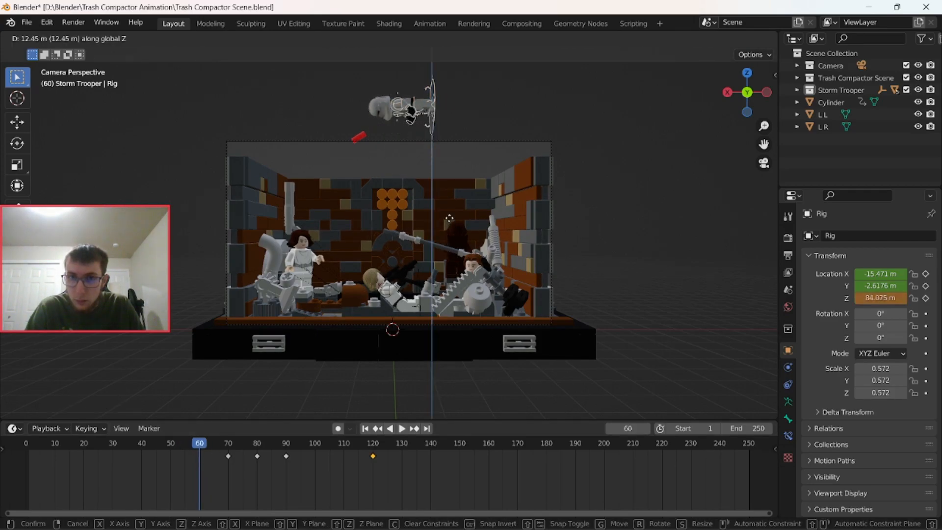
click(449, 217)
key(i)
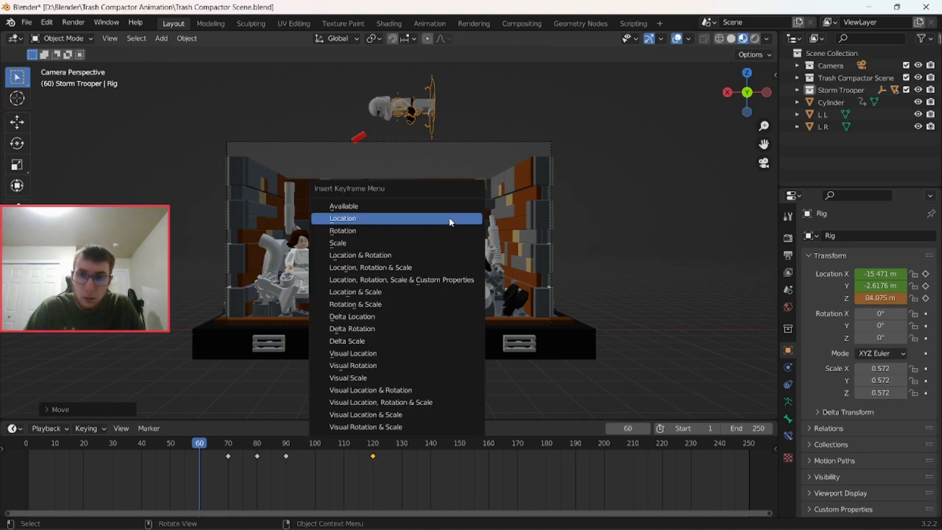
click(449, 218)
Play the animation from frame 0 through the camera and pause at frame 115 to review the fall and sinking
drag(199, 443, 50, 447)
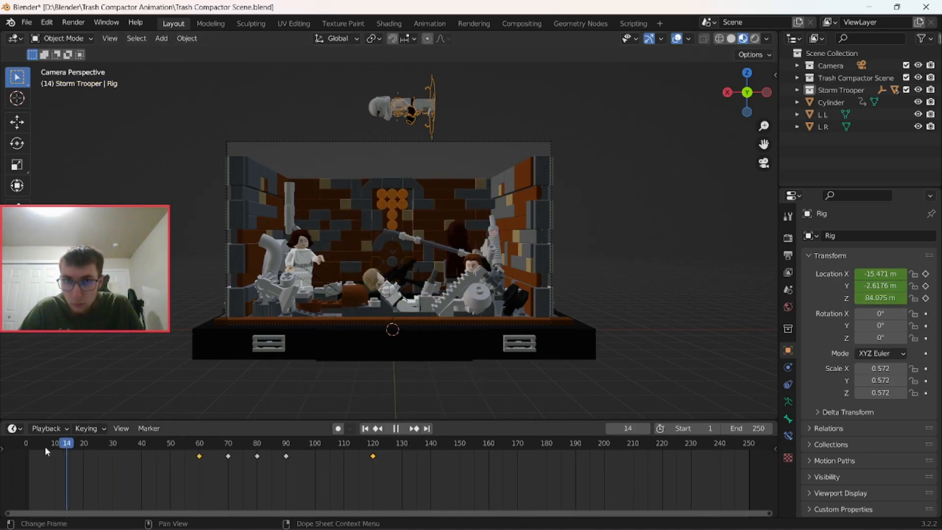
key(Escape)
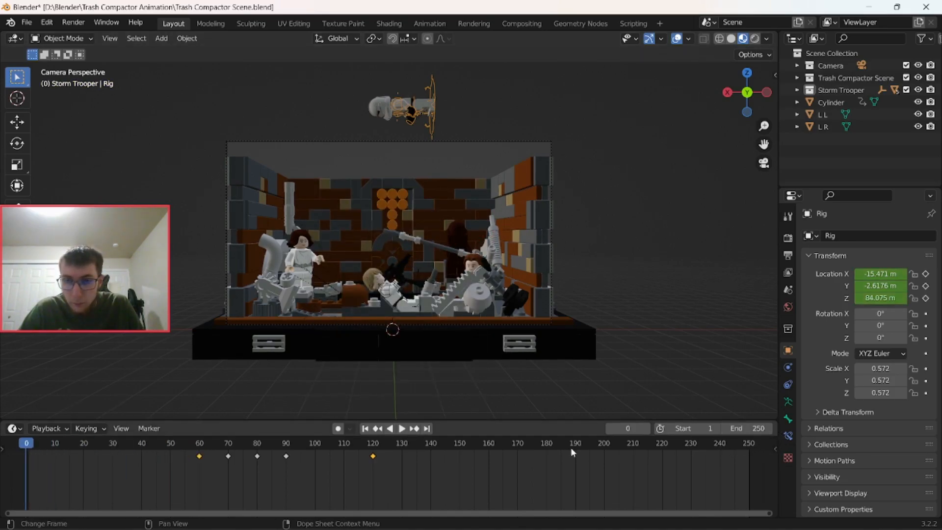
click(399, 430)
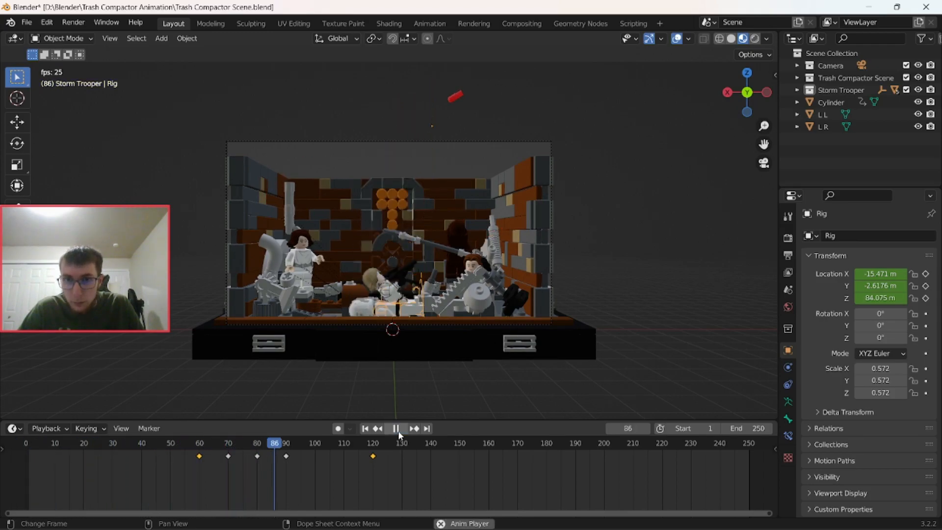
click(399, 429)
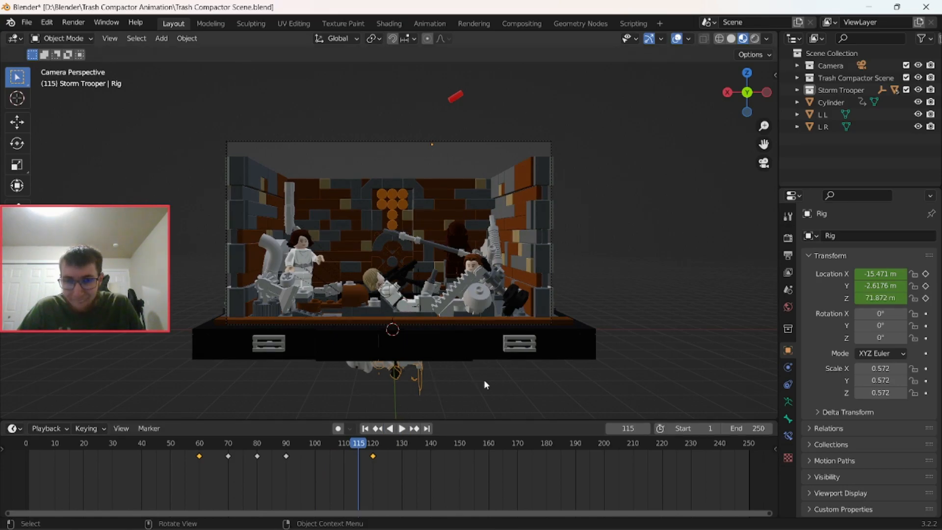
Select the part above the sunken stormtrooper and try shifting its selected keyframes 7 frames earlier
middle_drag(438, 402, 459, 351)
click(409, 339)
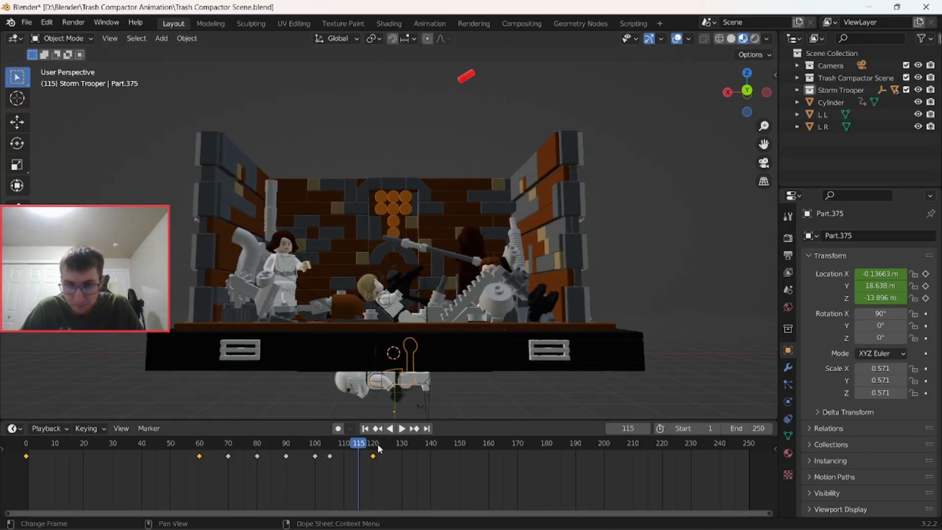
drag(374, 456, 353, 457)
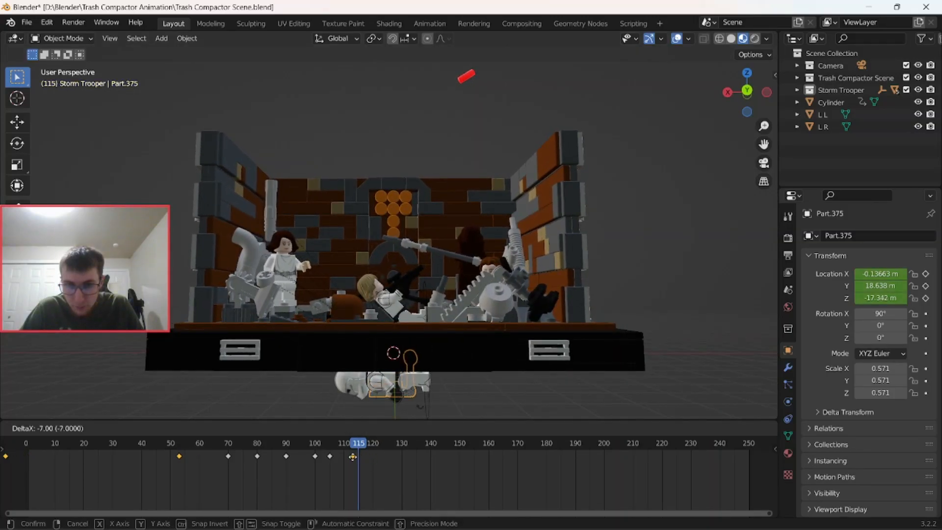
right_click(353, 457)
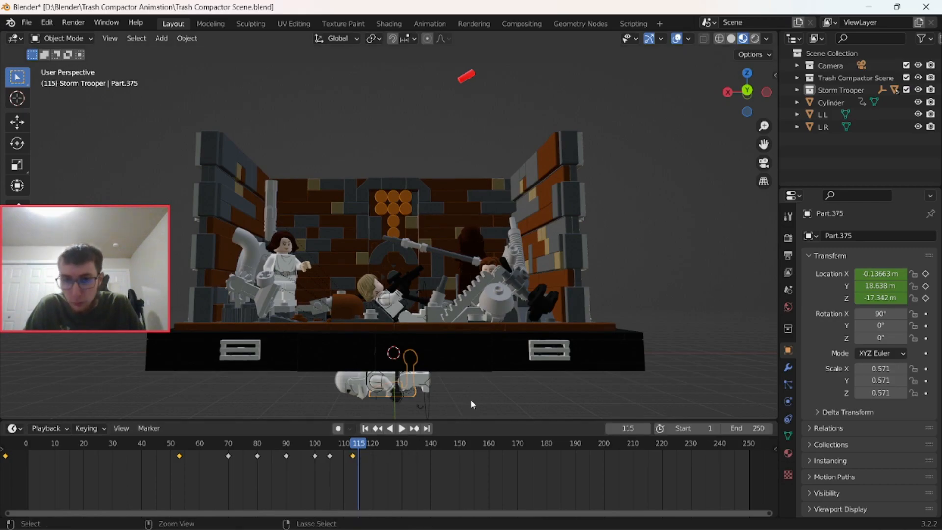
click(514, 381)
Inspect the part and stormtrooper from below the floor and try raising the part about 7.2 m along Z at frame 115
middle_drag(385, 381, 491, 398)
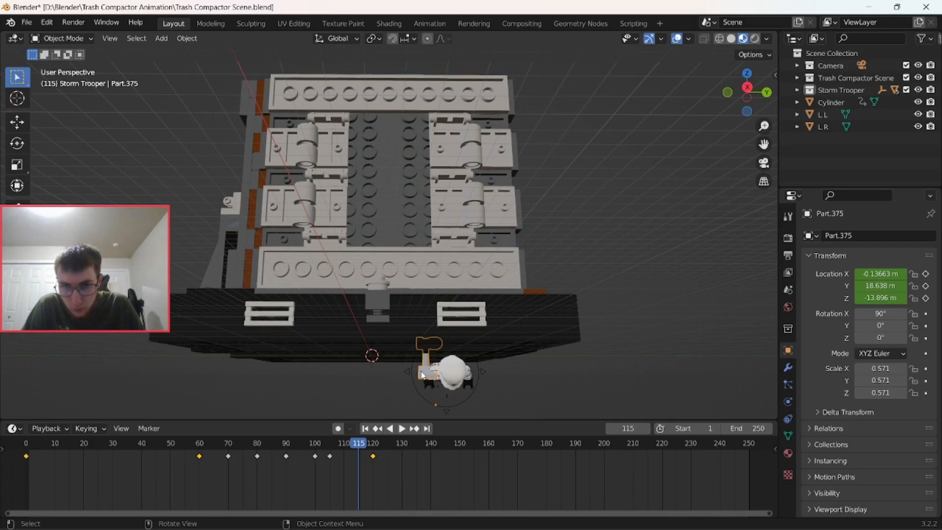
middle_drag(496, 390, 396, 395)
key(g)
key(z)
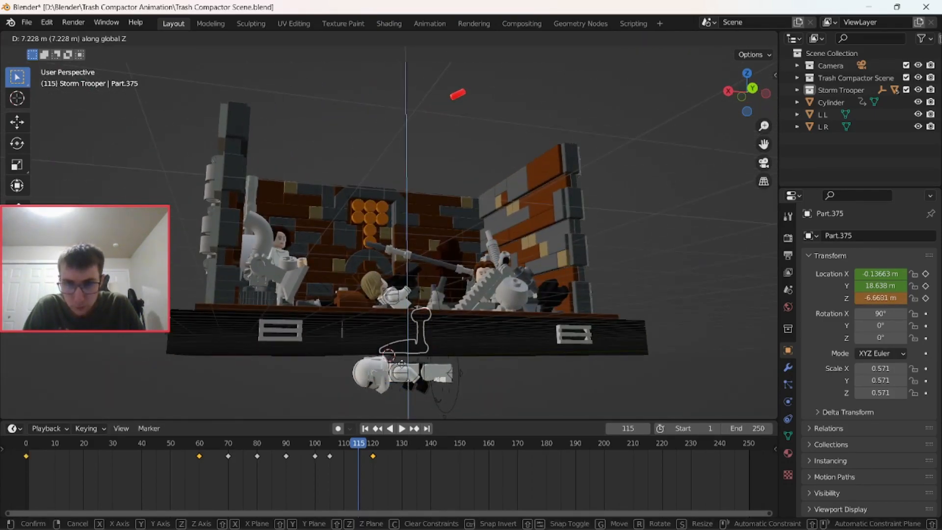
click(404, 364)
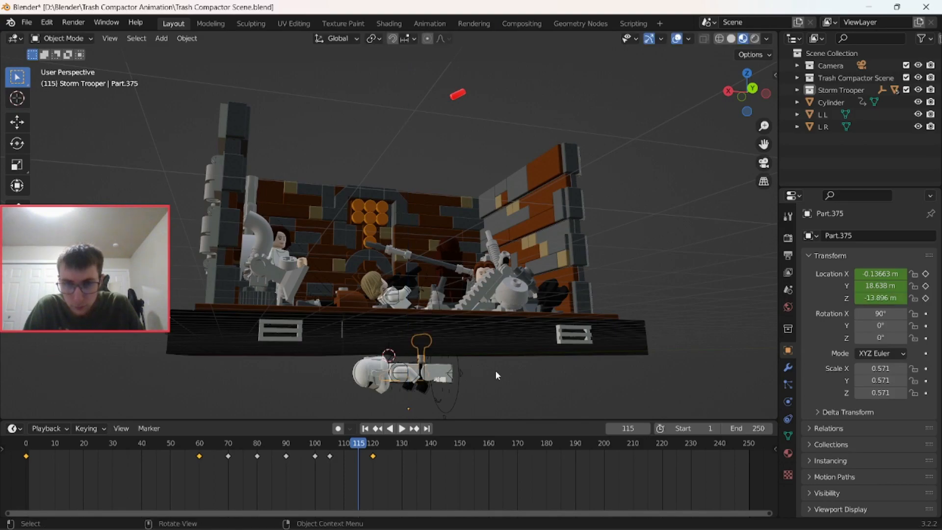
Replay the animation through the camera from frame 1 and pause at frame 120
middle_drag(497, 375, 412, 409)
click(366, 429)
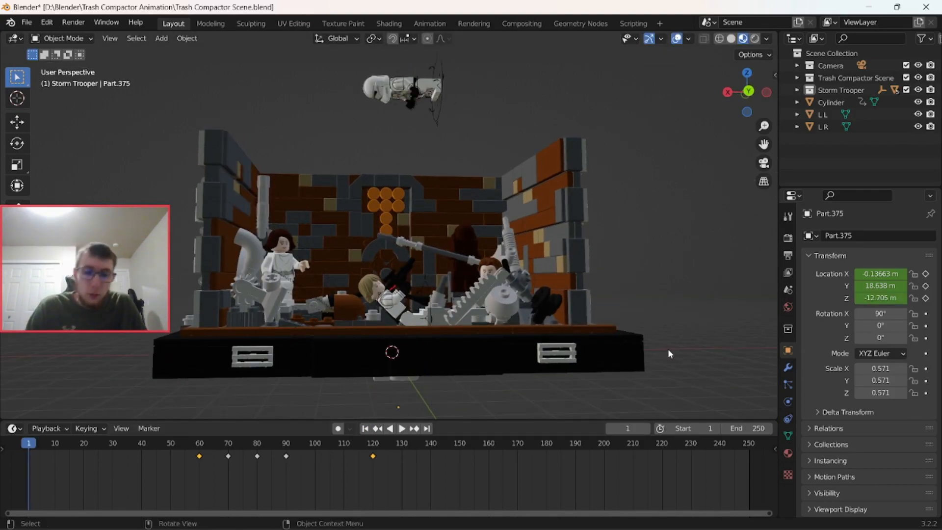
key(KP_0)
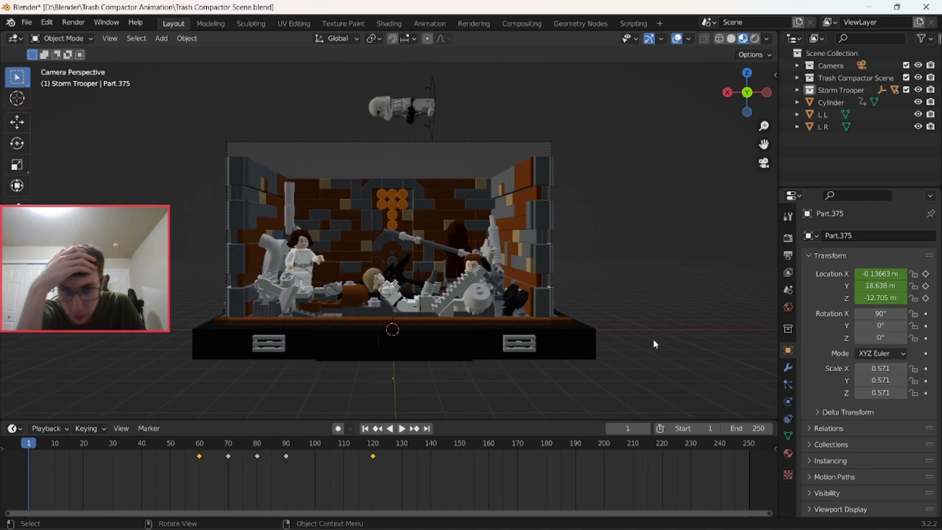
click(401, 429)
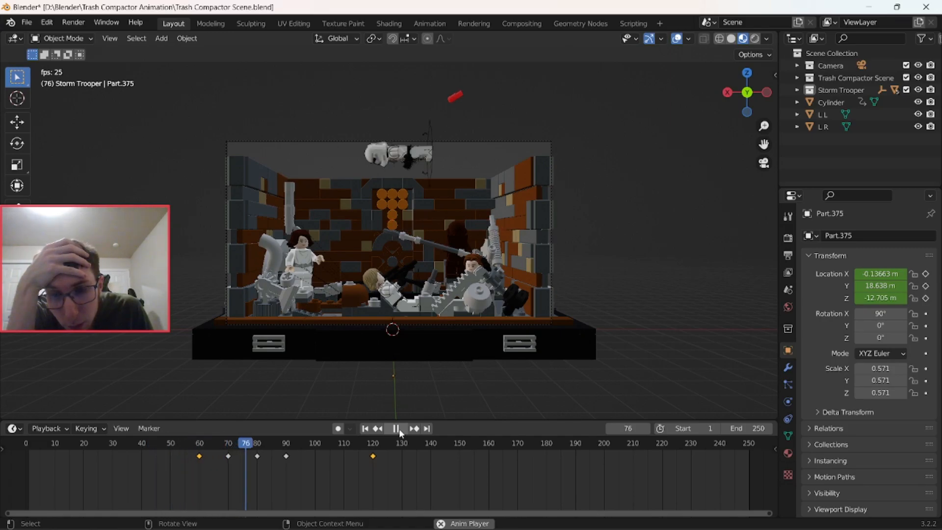
click(399, 428)
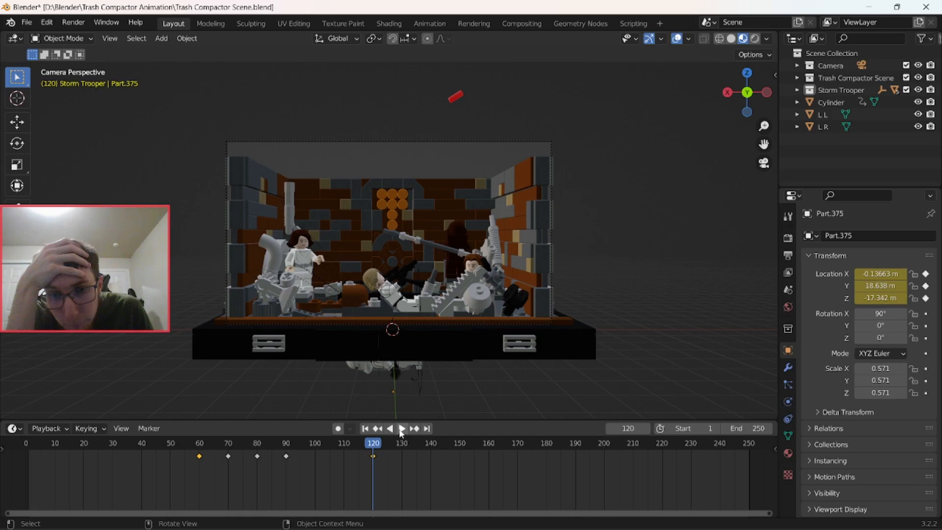
Scrub back to frame 90 and select only the stormtrooper's rig
drag(369, 443, 322, 450)
click(402, 310)
drag(332, 456, 287, 459)
click(419, 382)
key(space)
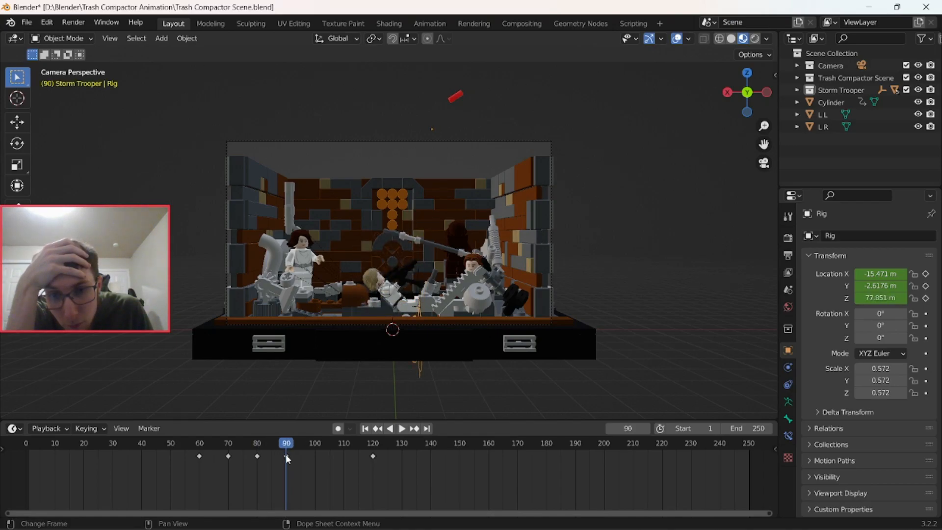
Try shifting the rig's frame 120 keyframe to frame 200, scrub through the motion, and move the keyframe back to frame 120
click(373, 456)
key(g)
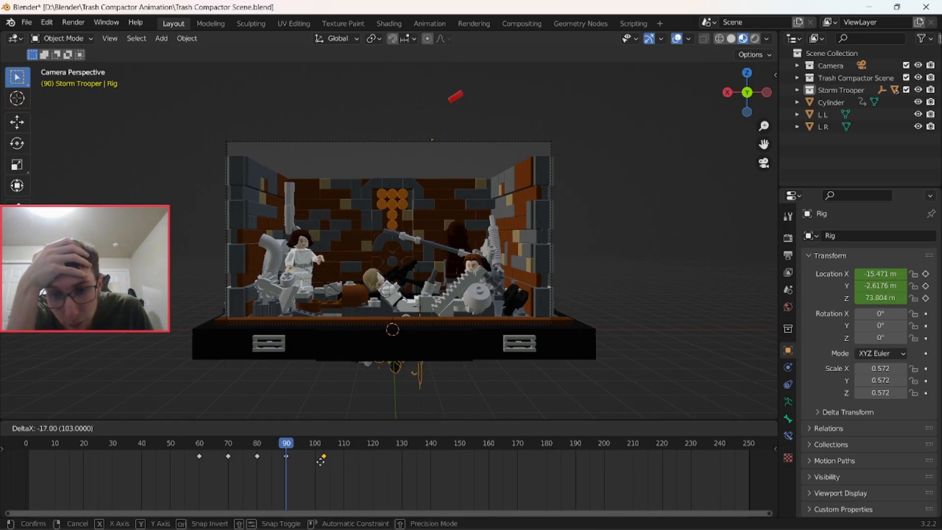
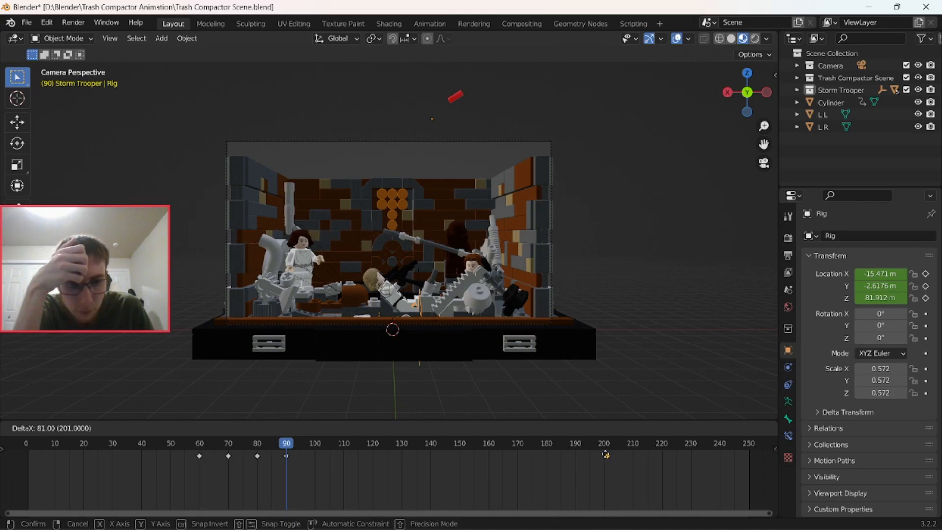
click(606, 455)
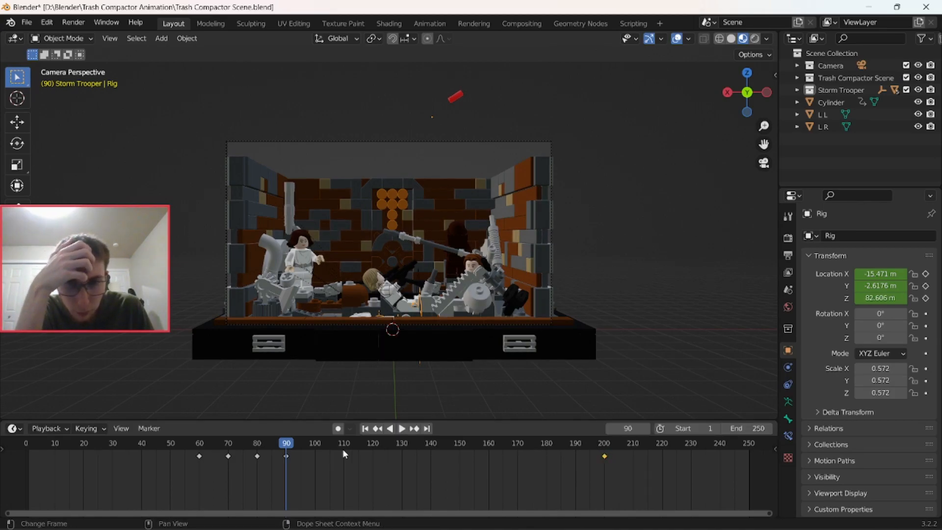
drag(288, 446, 393, 453)
drag(478, 460, 373, 462)
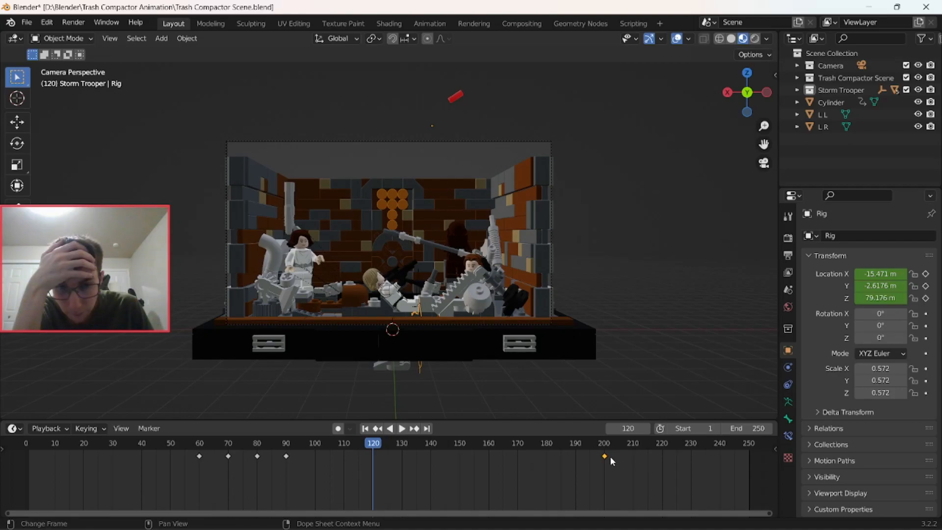
drag(603, 456, 374, 456)
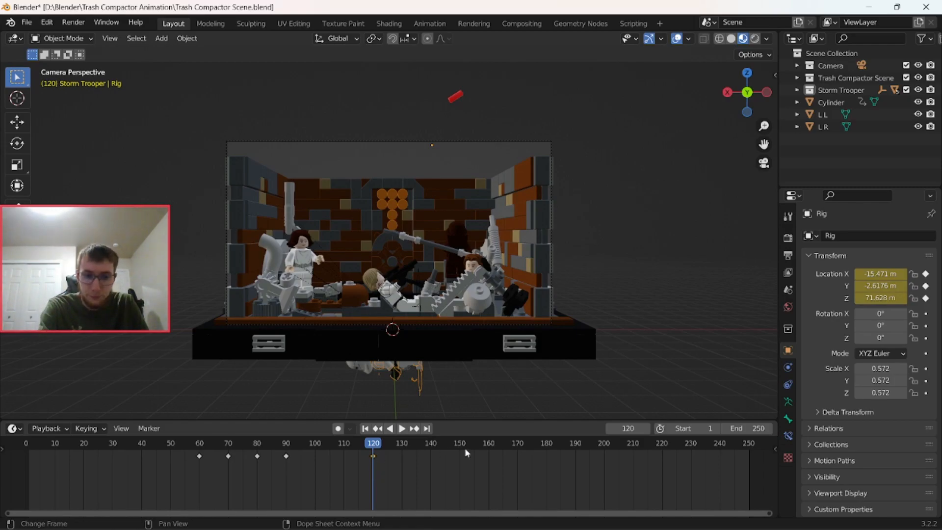
Replace the rig's frame 120 keyframe with a new Location keyframe, lowering the rig about 5.4 m along Z to about 78.7 m
key(Delete)
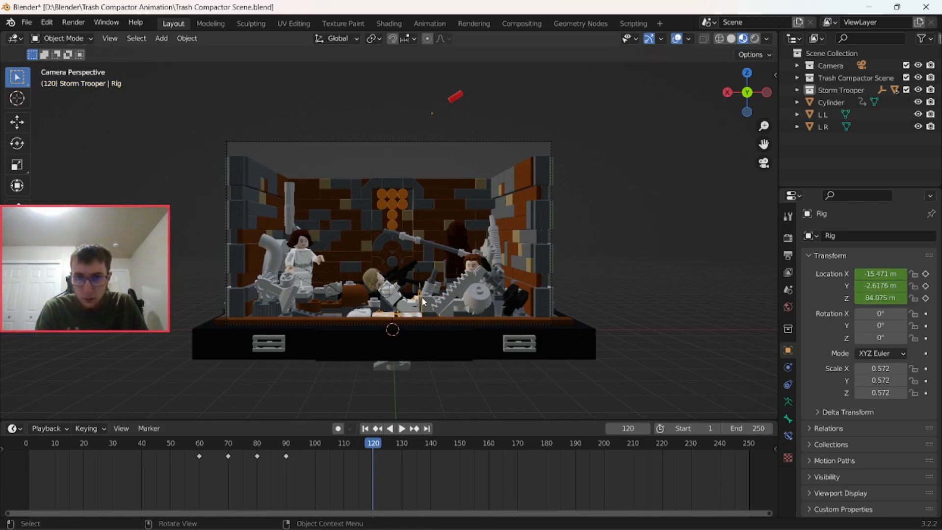
key(g)
key(z)
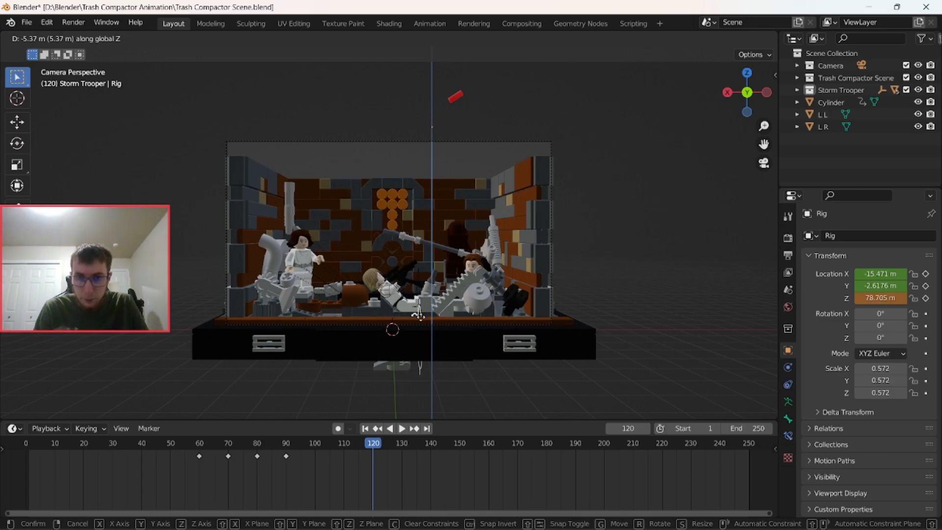
click(418, 315)
key(i)
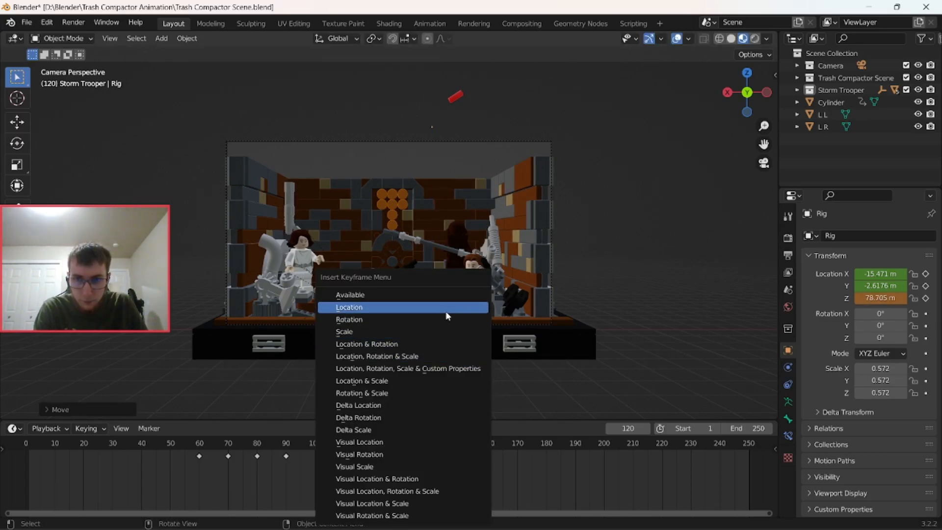
click(431, 307)
Replay the animation from frame 1, scrub back to frame 120, and play on briefly to stop at frame 125
click(365, 429)
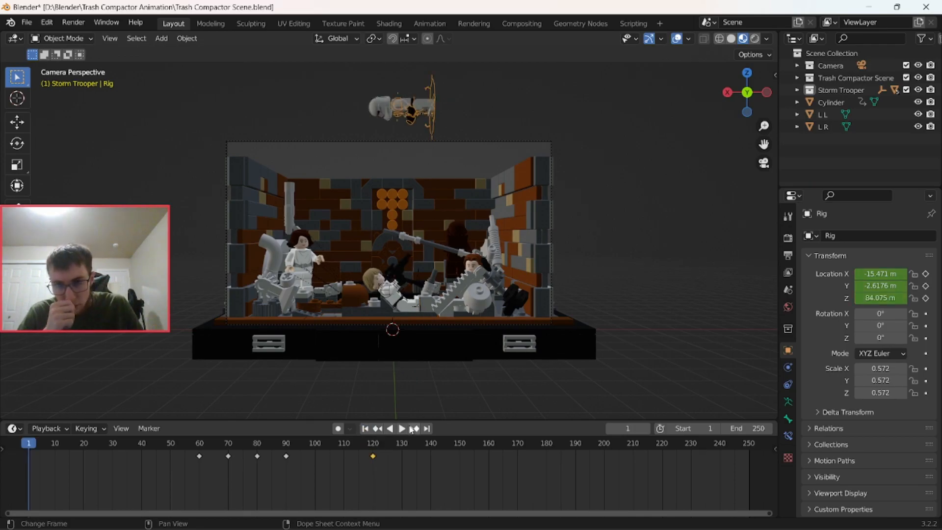
click(403, 429)
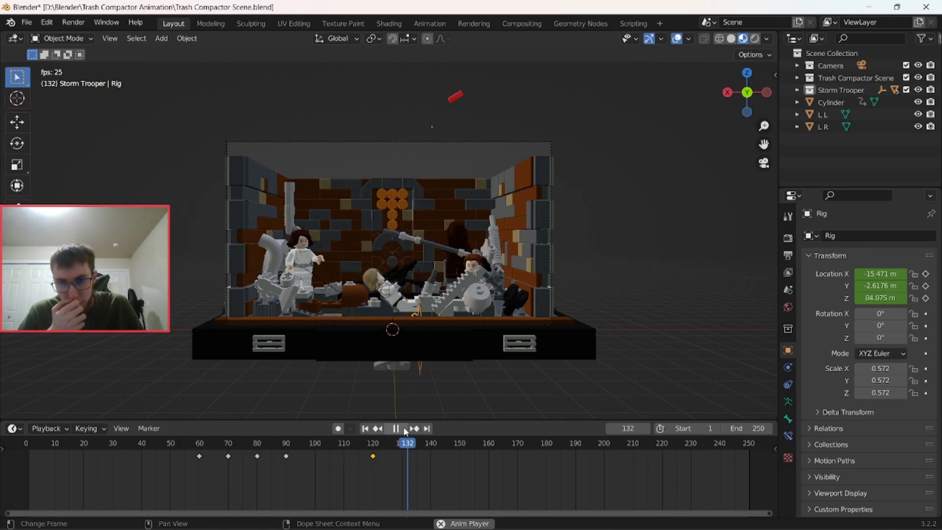
click(406, 429)
drag(423, 443, 373, 449)
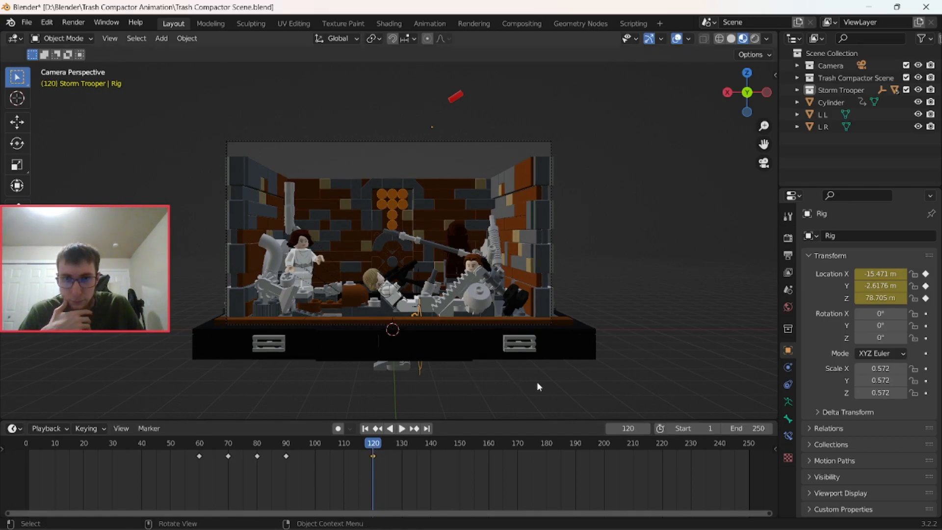
click(373, 456)
key(space)
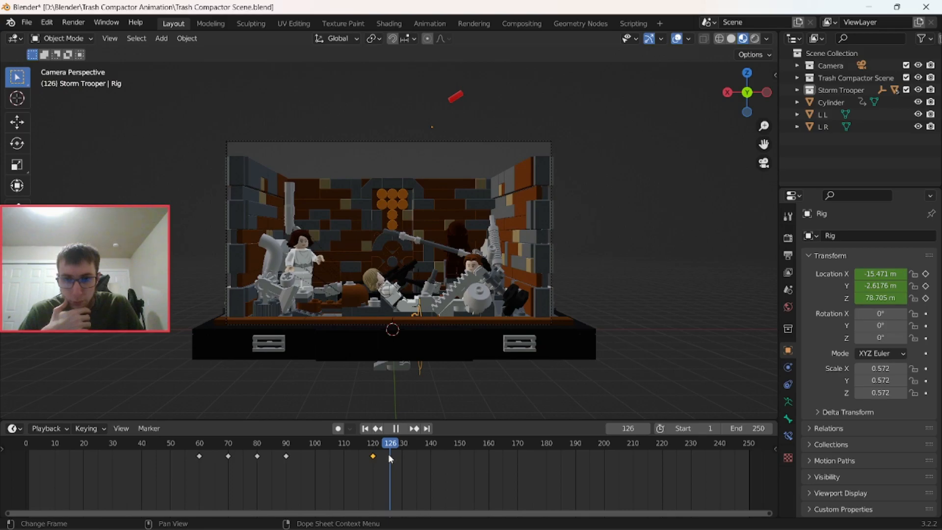
key(space)
In the Trash Compactor Scene collection, disable Luke's Armature.003 in renders and make Han's Armature.001 rig available for posing
click(468, 269)
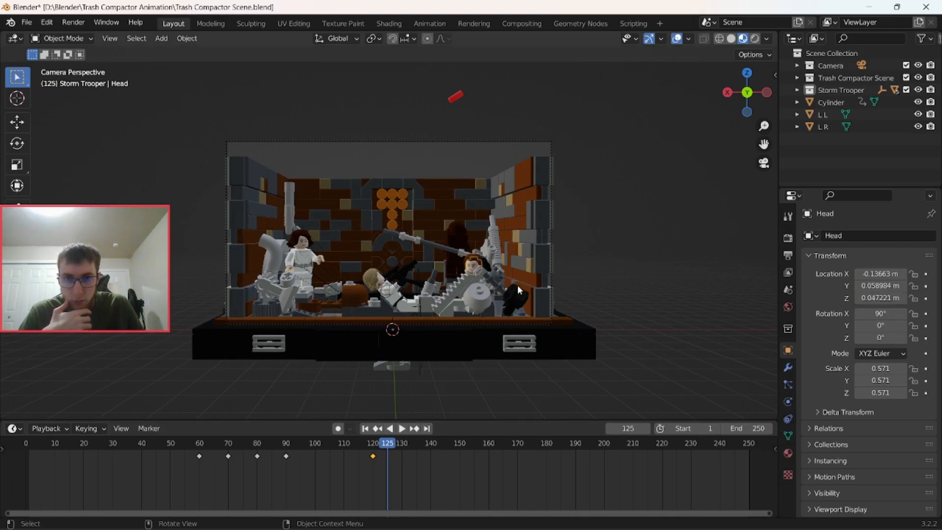
middle_drag(524, 294, 544, 310)
scroll(487, 258, up, 4)
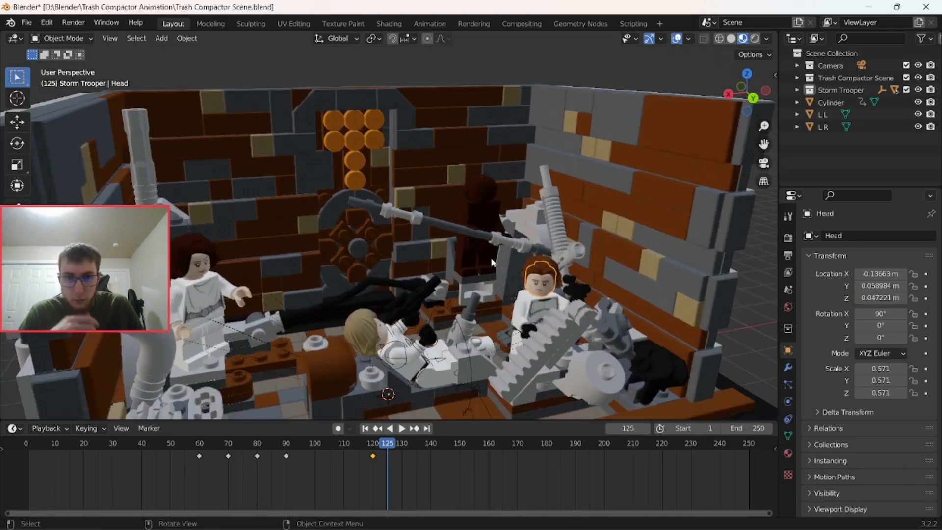
click(66, 39)
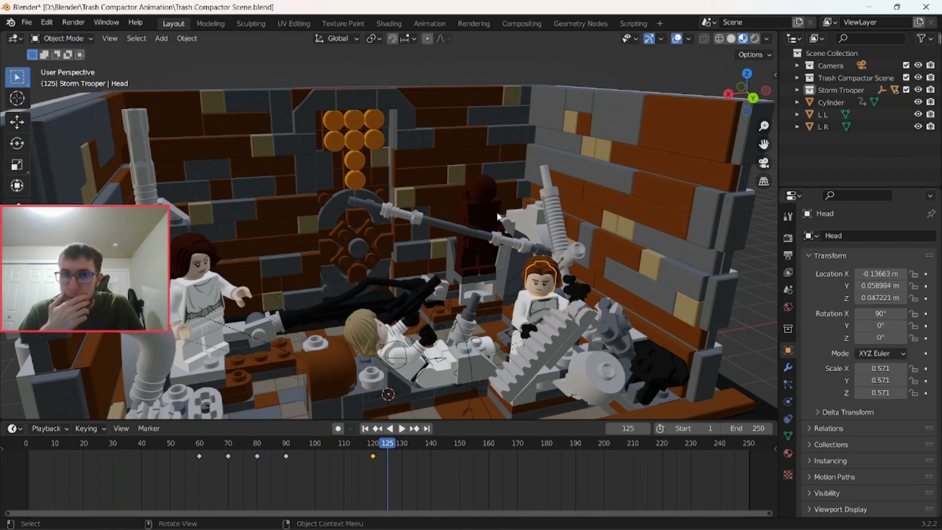
middle_drag(522, 320, 527, 273)
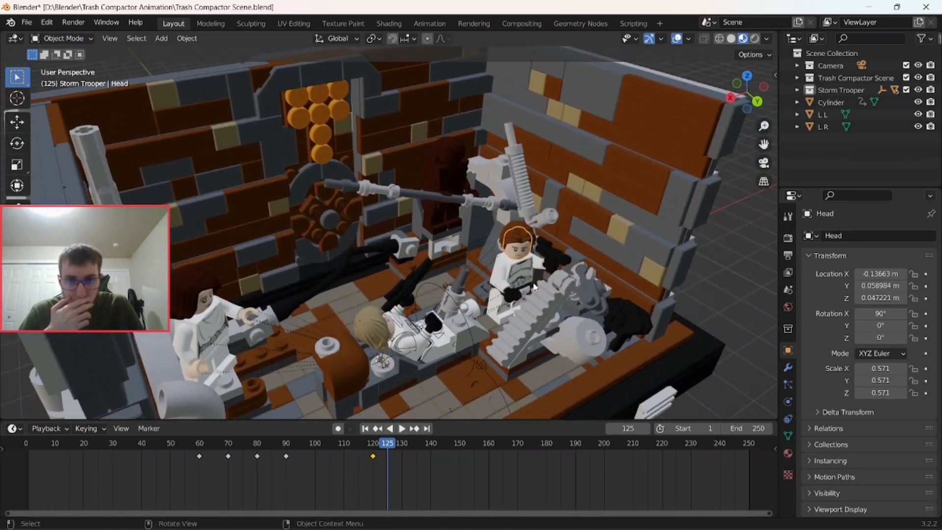
click(798, 78)
scroll(857, 175, down, 1)
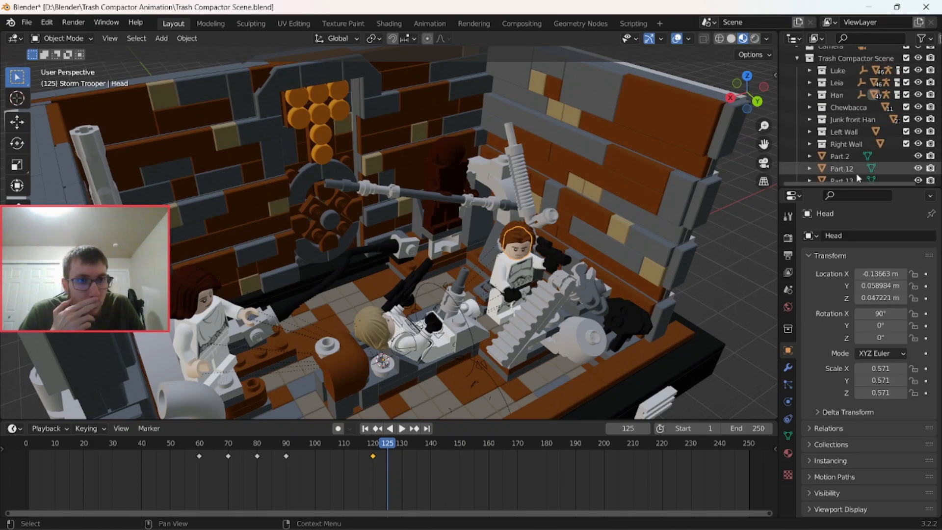
click(810, 70)
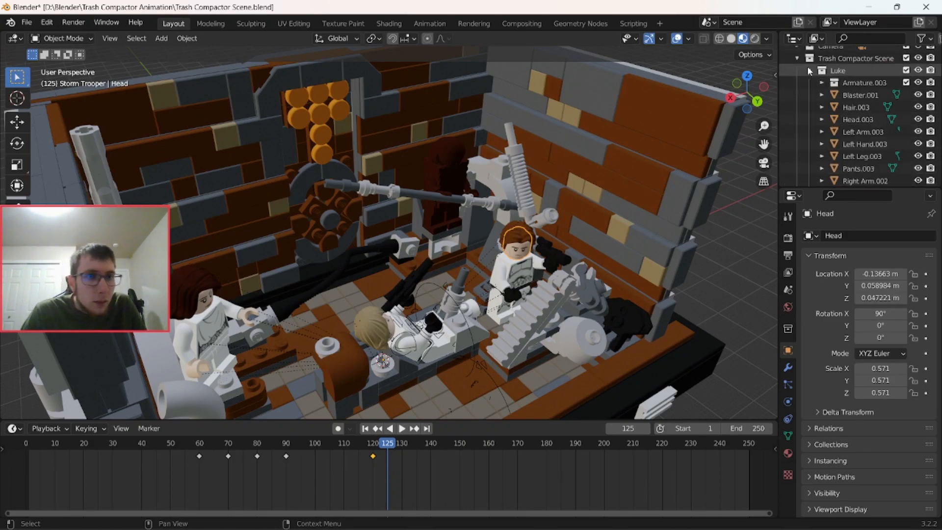
click(931, 83)
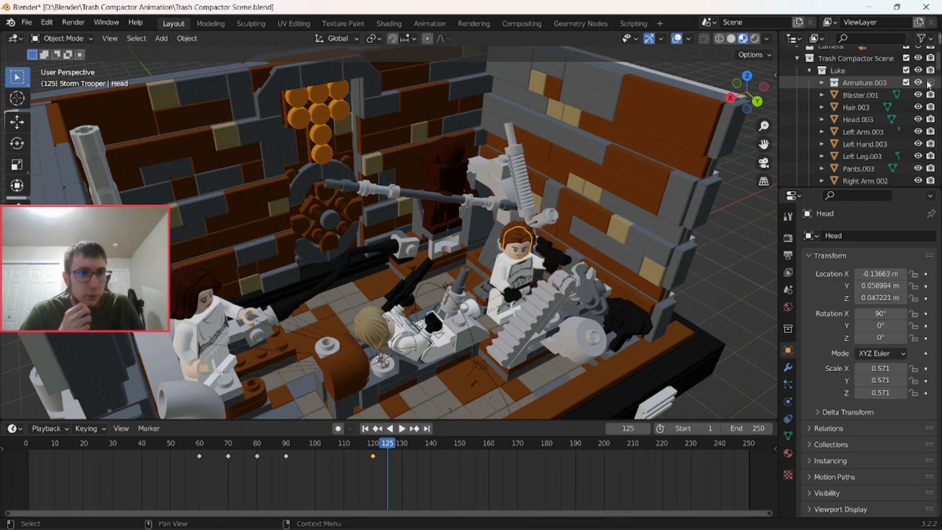
click(810, 69)
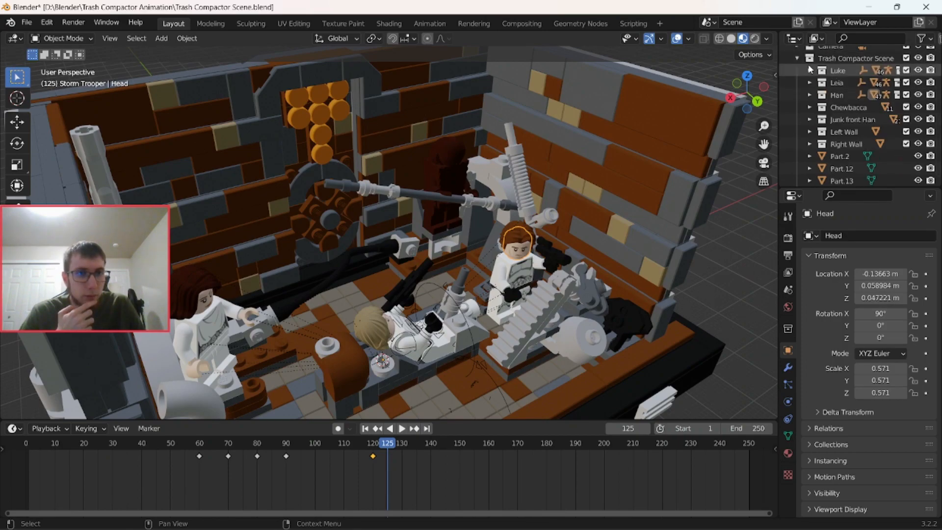
click(809, 95)
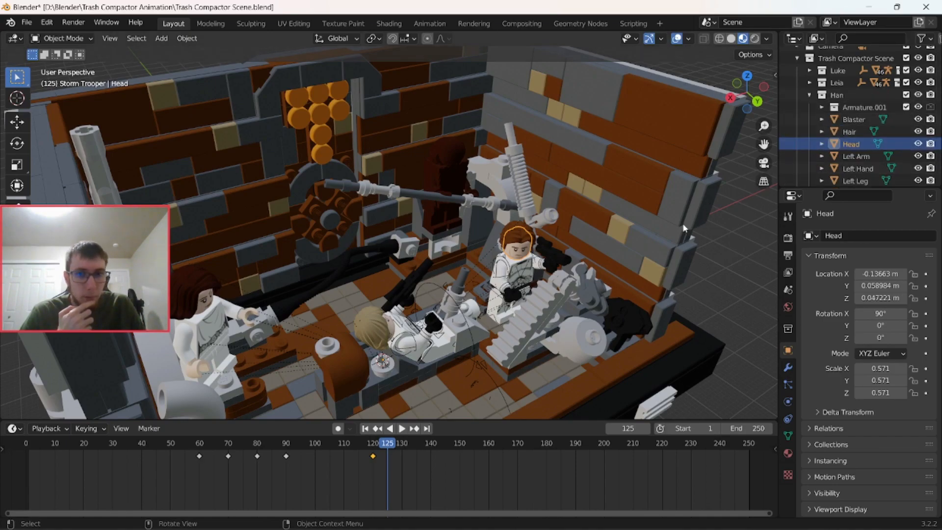
Select Han's rig and switch it to Pose Mode
middle_drag(685, 221, 670, 236)
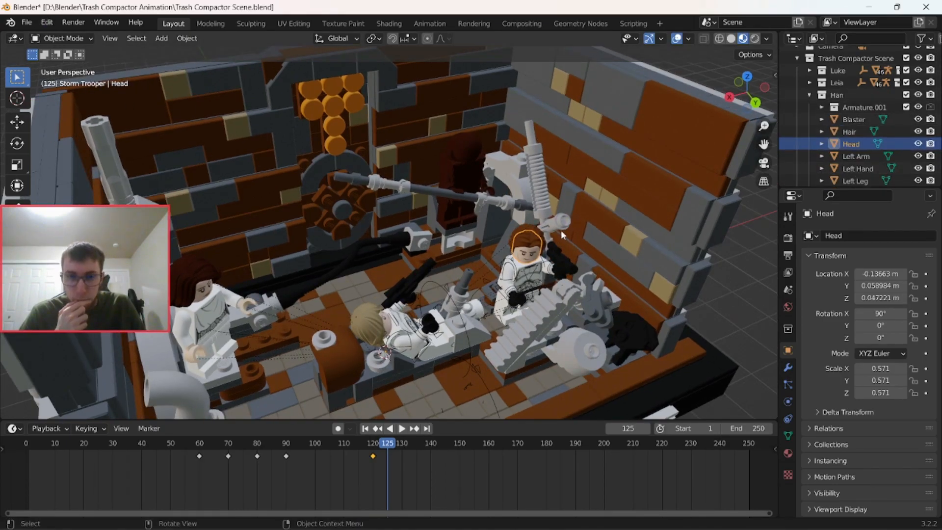
click(517, 268)
click(61, 38)
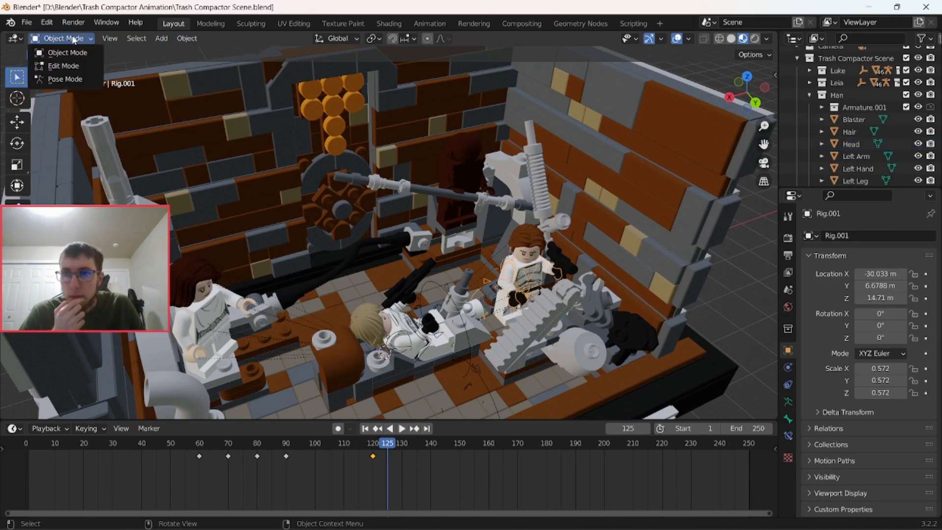
click(54, 80)
Rotate Han's head bone about -19° around global Z and keyframe it at frame 125
scroll(392, 157, up, 2)
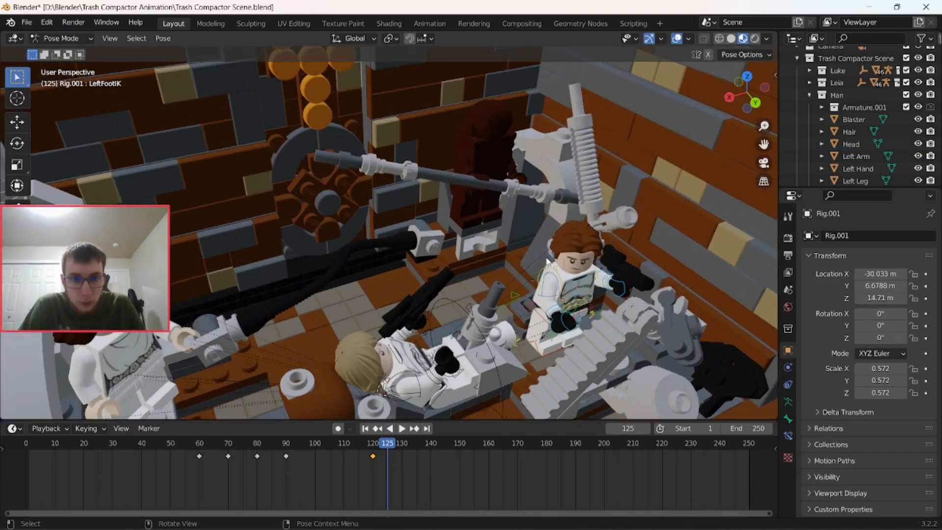
click(554, 261)
key(r)
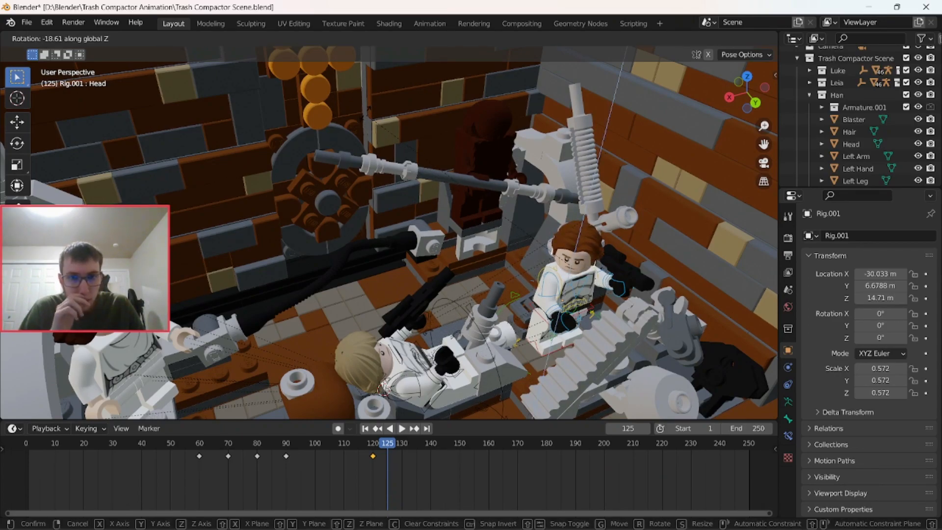
click(504, 234)
middle_drag(505, 234, 488, 219)
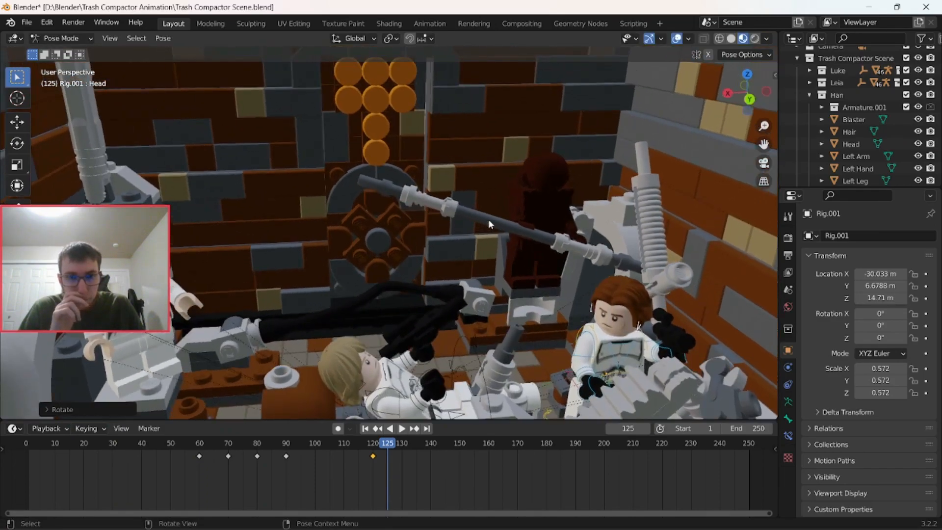
key(i)
click(546, 280)
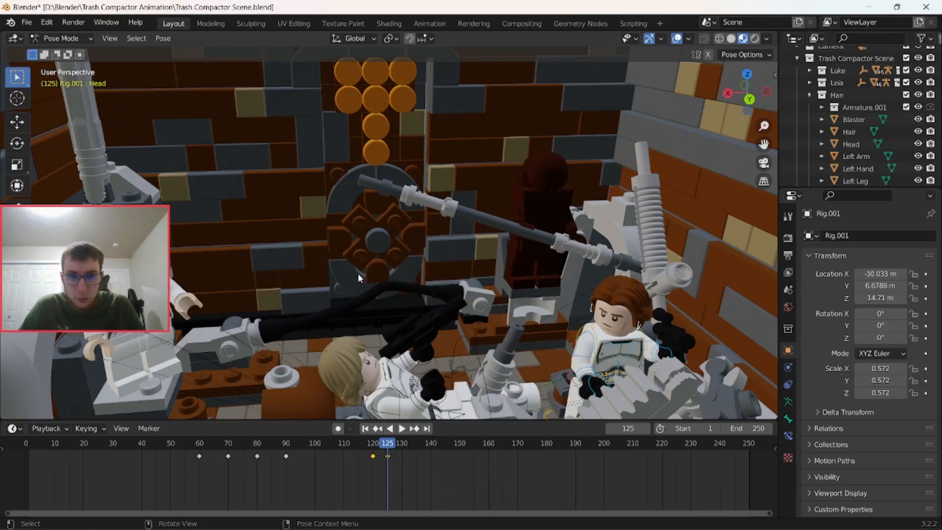
Open Leia's collection to make her armature available, select her rig in Object Mode, and switch it to Pose Mode
click(809, 95)
click(810, 83)
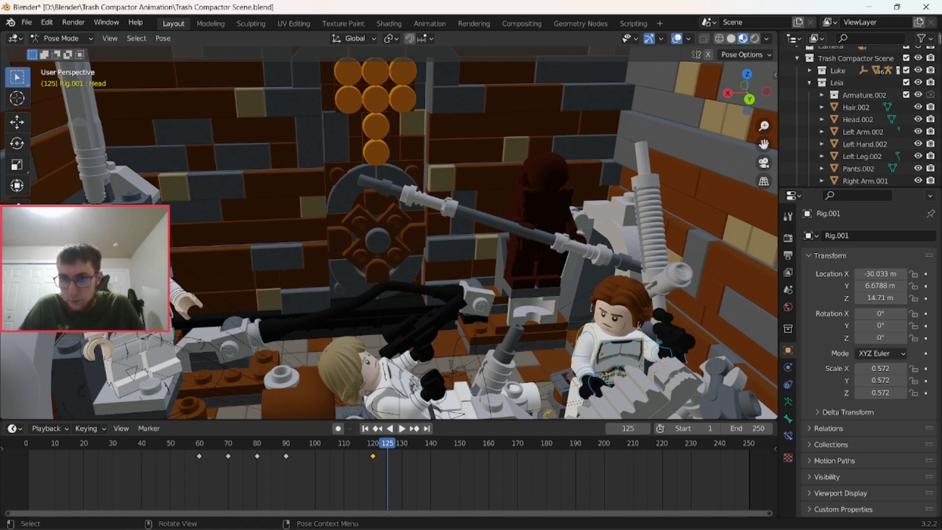
click(62, 38)
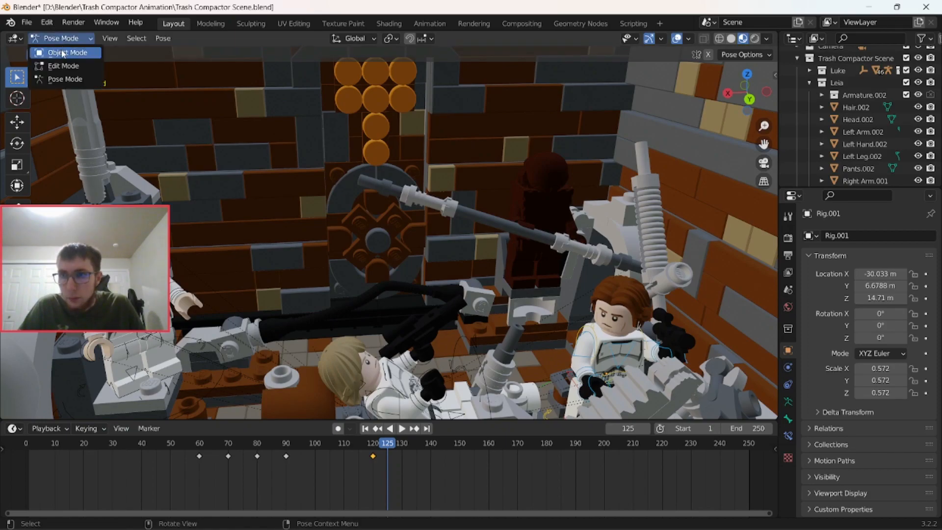
click(62, 52)
click(147, 361)
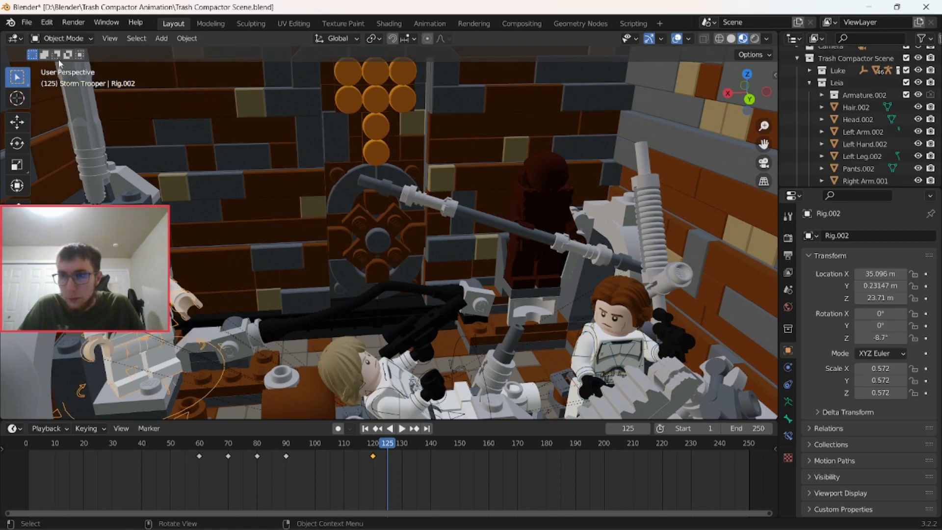
click(61, 39)
click(54, 77)
middle_drag(294, 245, 321, 227)
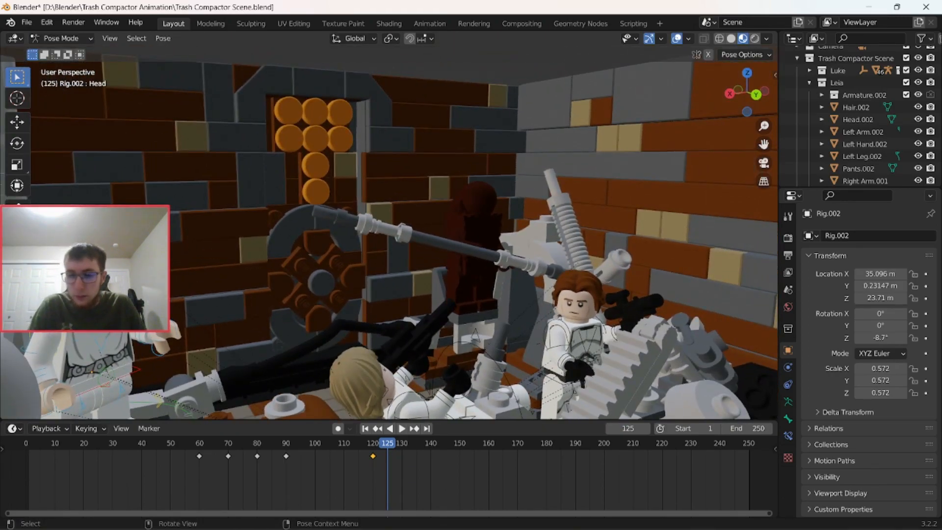
key(r)
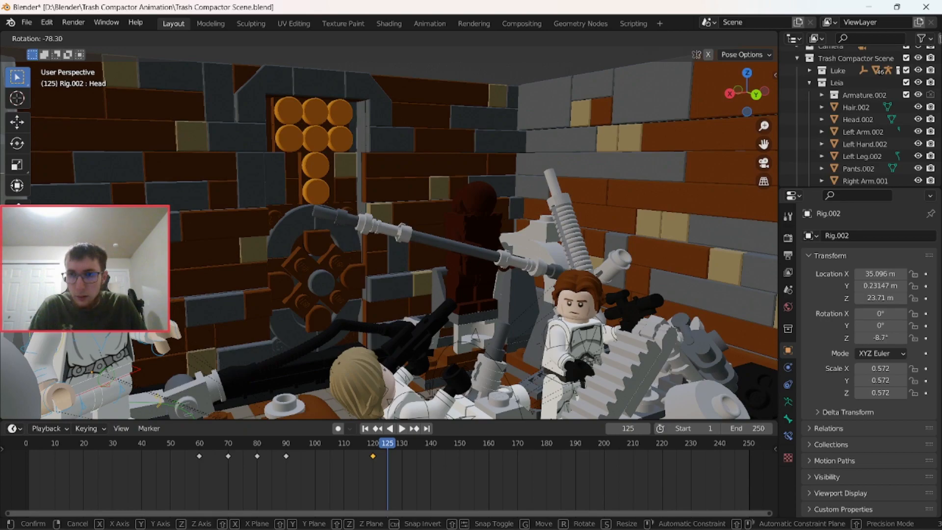
click(209, 292)
Turn Leia's head bone around global Z and insert a Rotation keyframe for it at frame 125
middle_drag(221, 292, 186, 328)
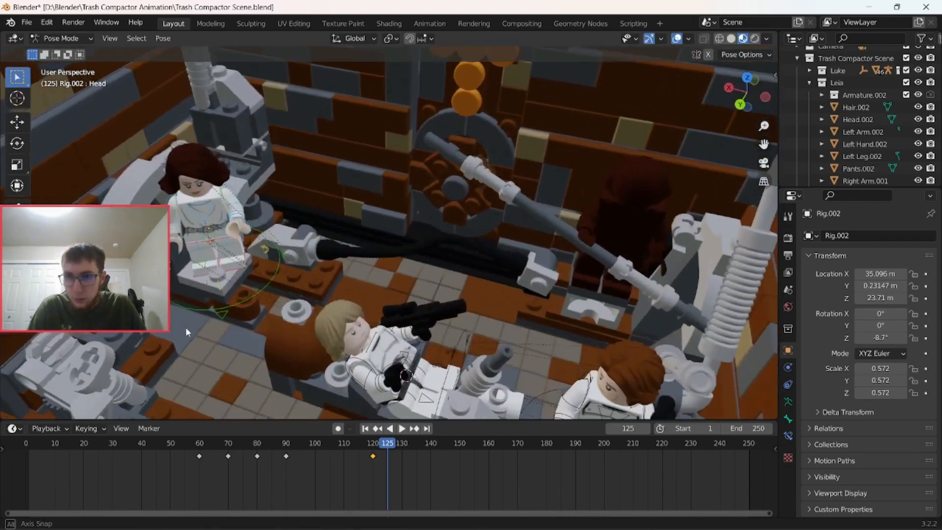
scroll(186, 328, down, 3)
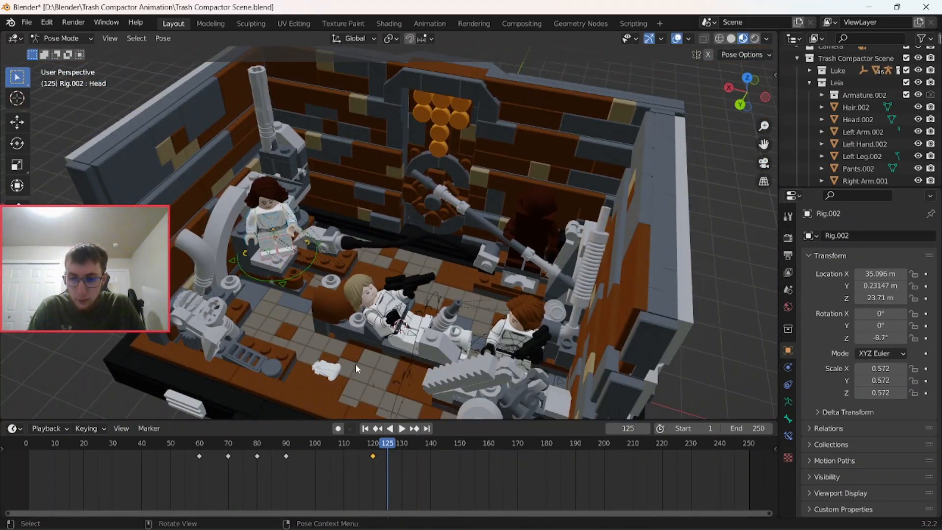
key(r)
key(z)
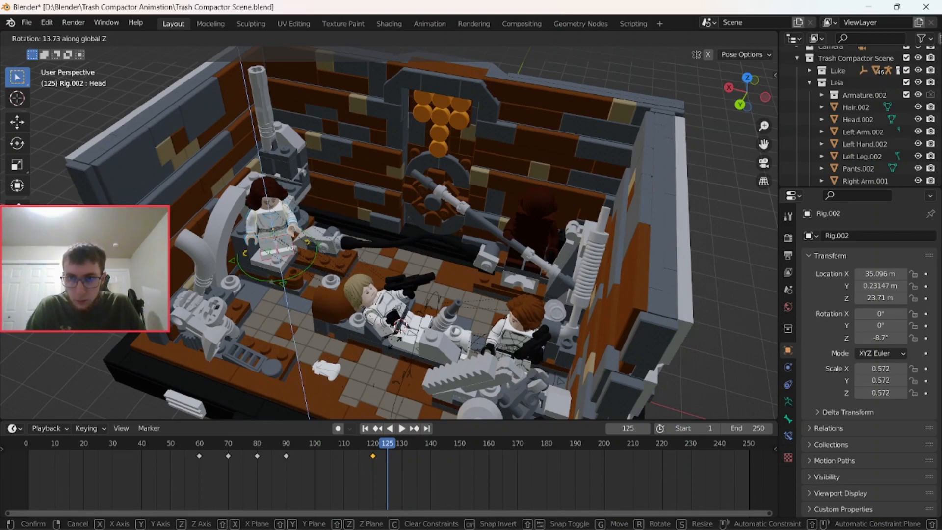
click(392, 348)
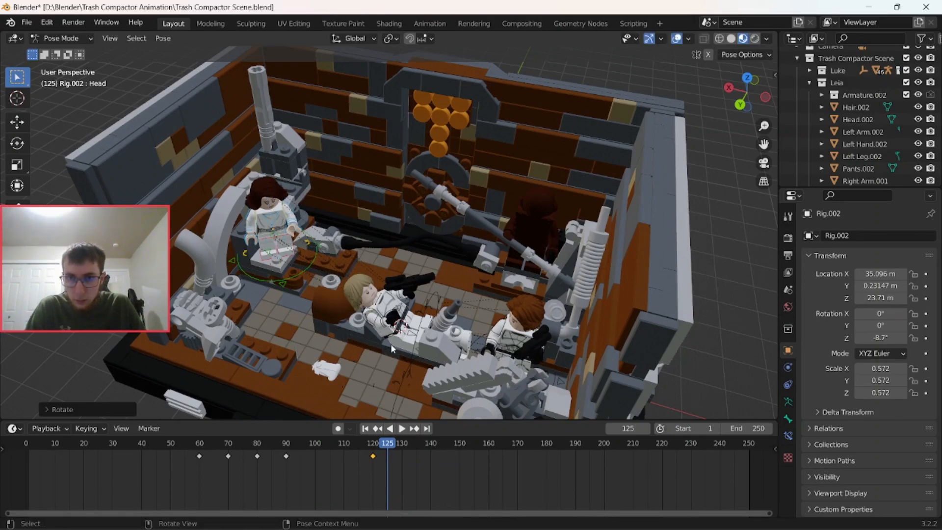
key(i)
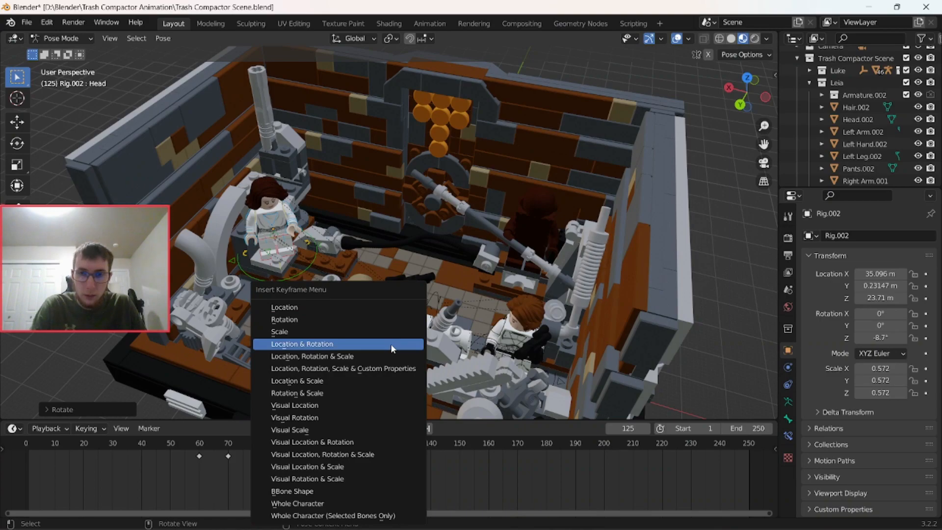
click(385, 319)
middle_drag(387, 343, 382, 345)
Leave Leia's Pose Mode, select Luke's rig, and switch it to Pose Mode with its head bone selected
click(61, 38)
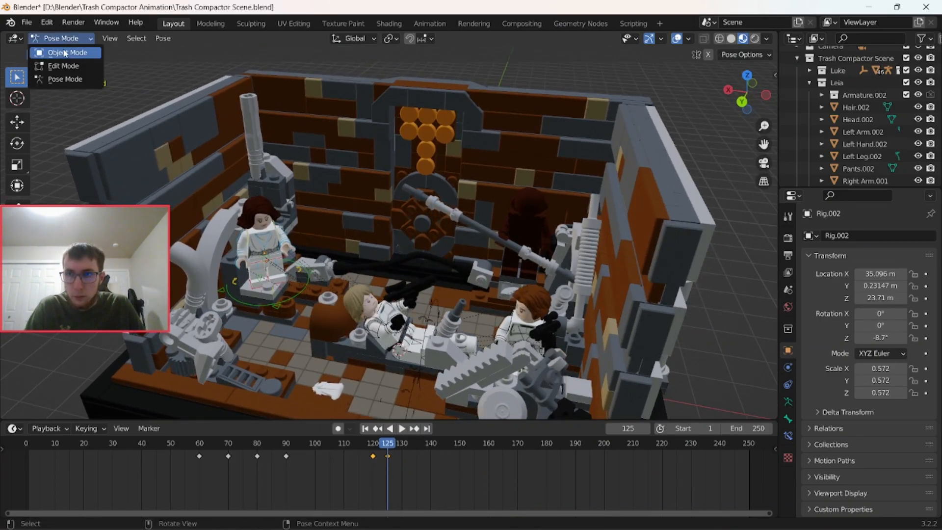
click(57, 45)
scroll(371, 327, up, 2)
click(346, 345)
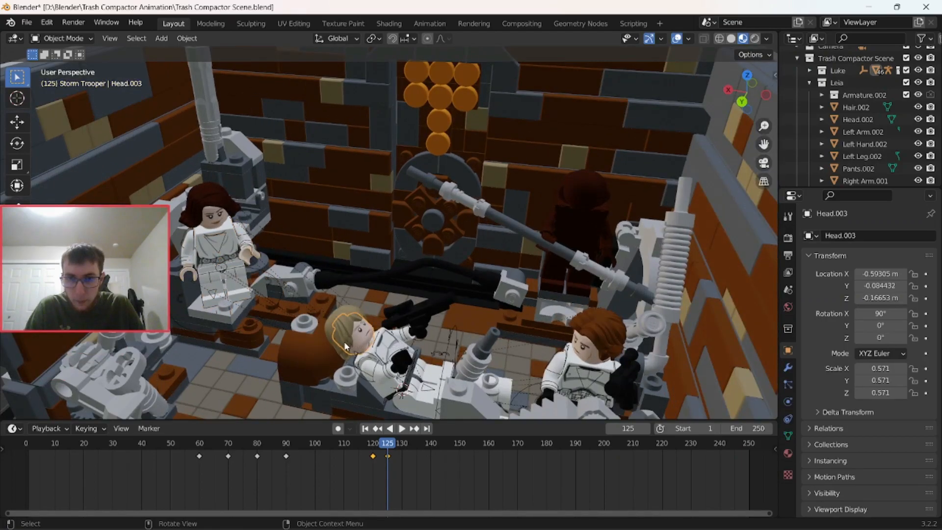
click(350, 348)
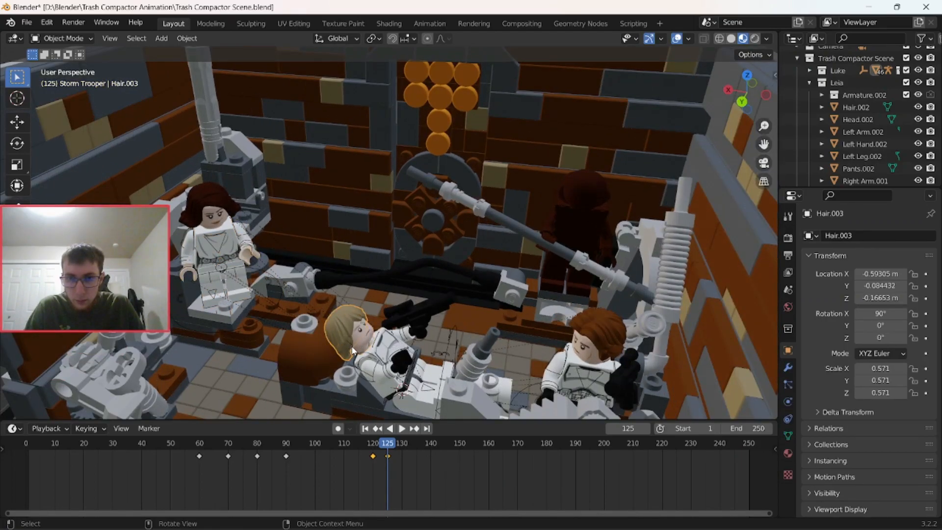
click(353, 350)
click(60, 39)
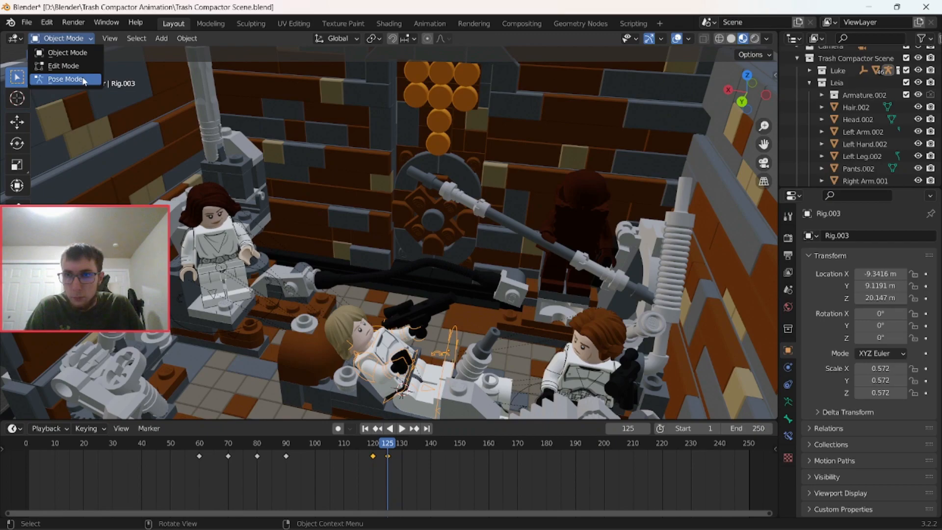
click(54, 80)
click(350, 346)
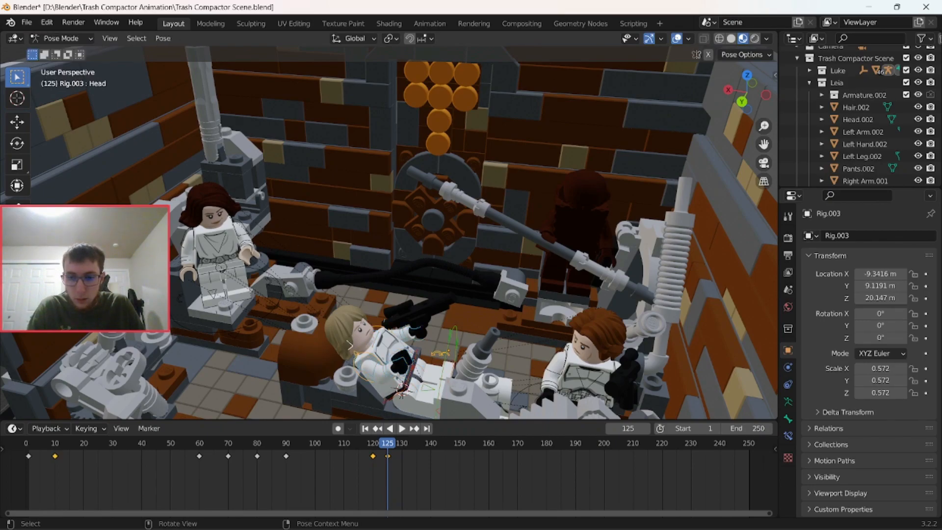
Rotate Luke's head about -102 degrees around the global Z axis at frame 125 and insert a Rotation keyframe
key(r)
key(z)
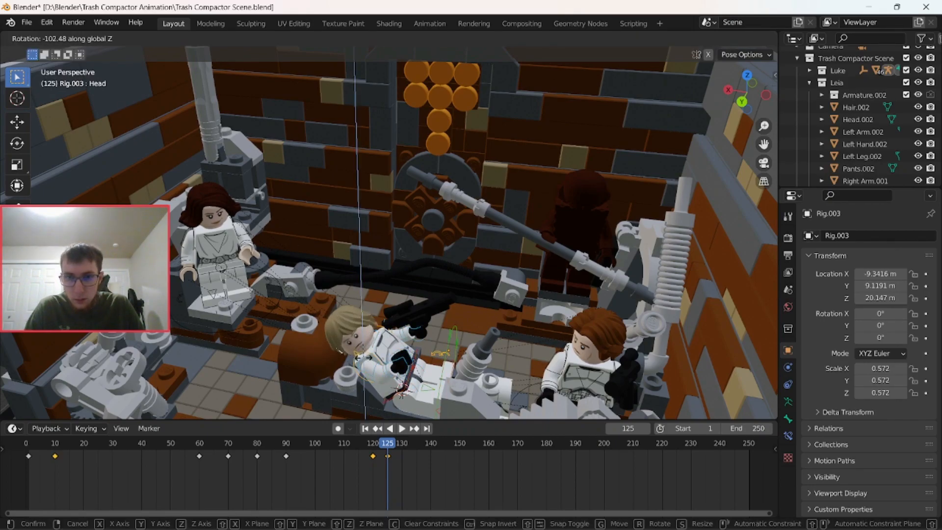
click(369, 359)
middle_drag(432, 383, 417, 413)
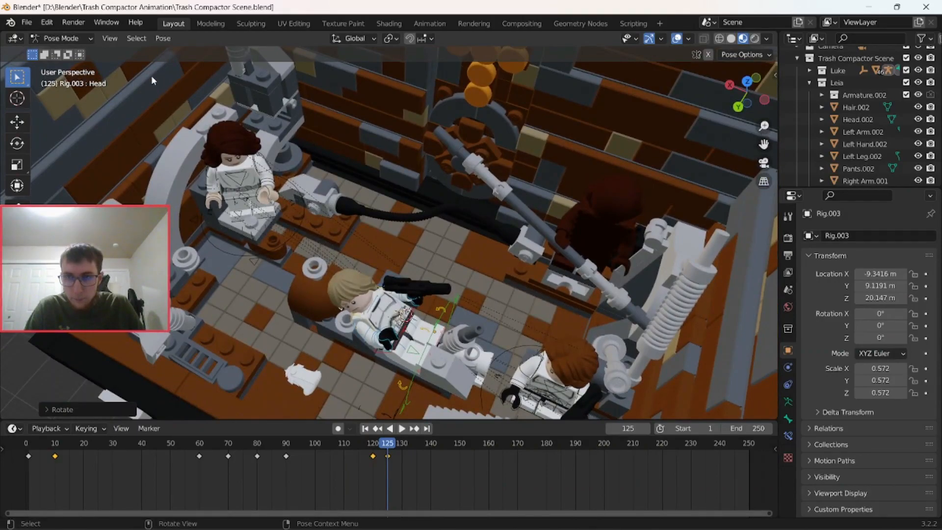
key(i)
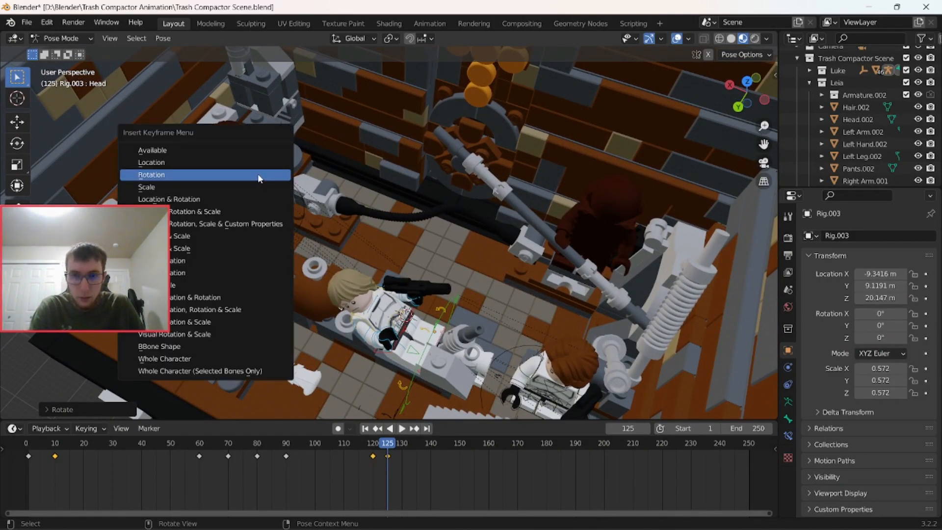
click(258, 173)
Return to frame 1, look through the scene camera and save the file
scroll(349, 202, down, 5)
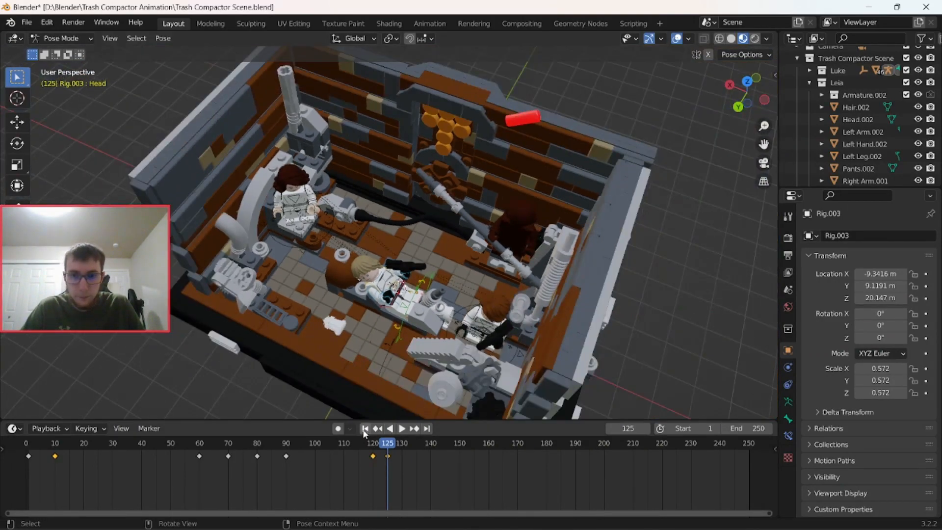
click(365, 428)
key(KP_0)
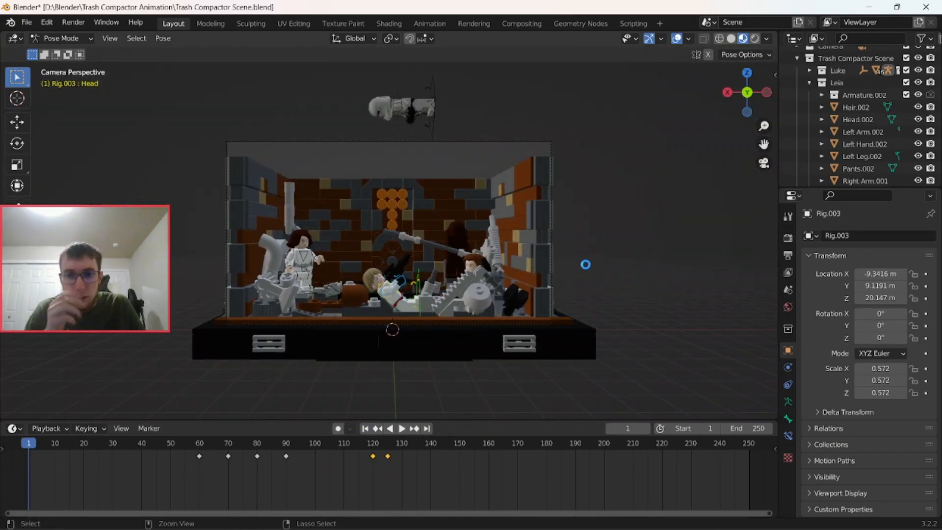
key(ctrl+s)
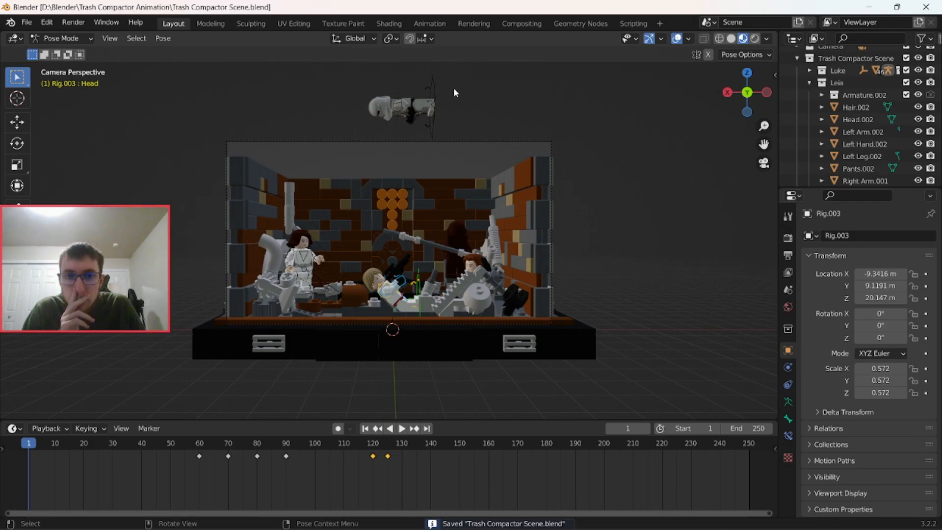
Play back the animation in camera view several times, checking Luke's head movement from frame 100 to about frame 126
click(402, 428)
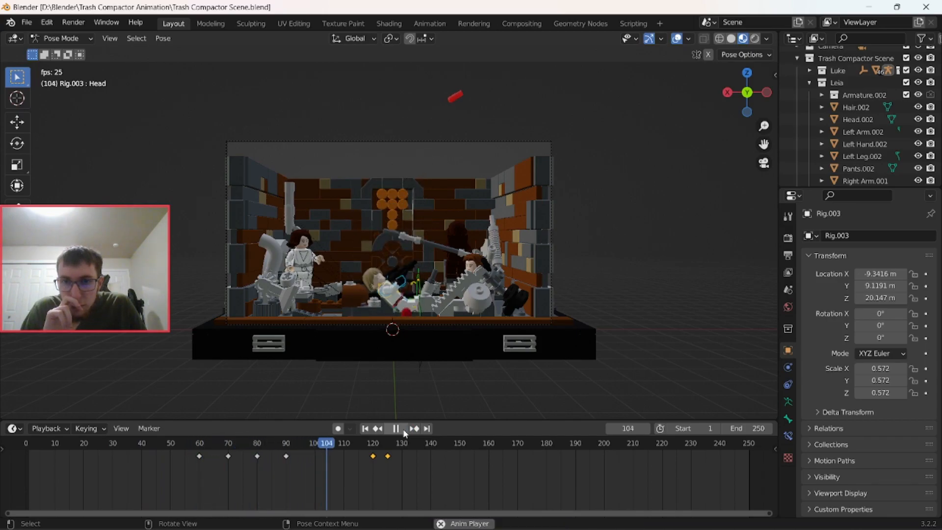
click(406, 431)
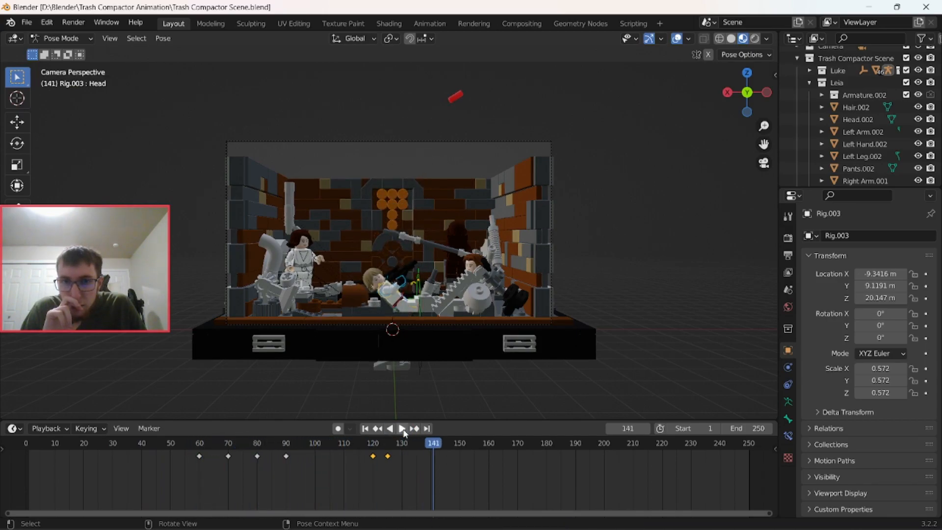
drag(407, 449, 388, 455)
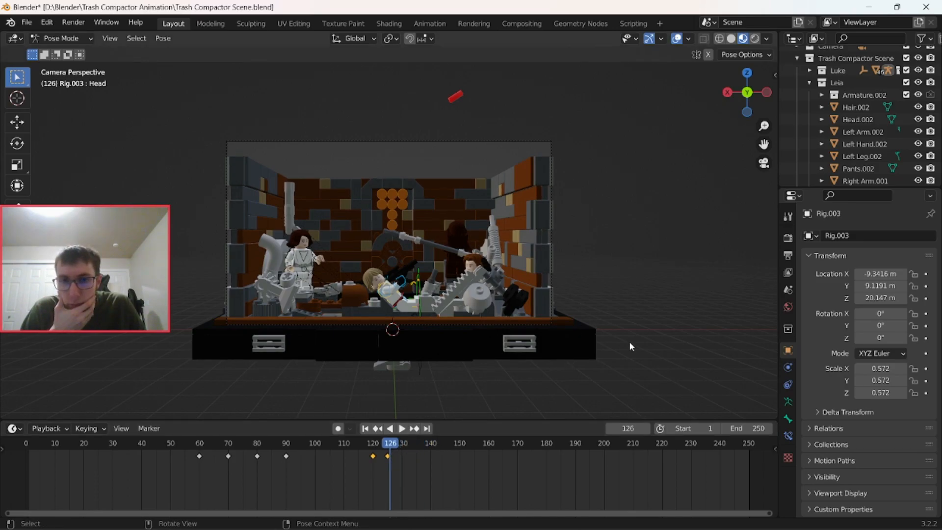
drag(315, 451, 315, 450)
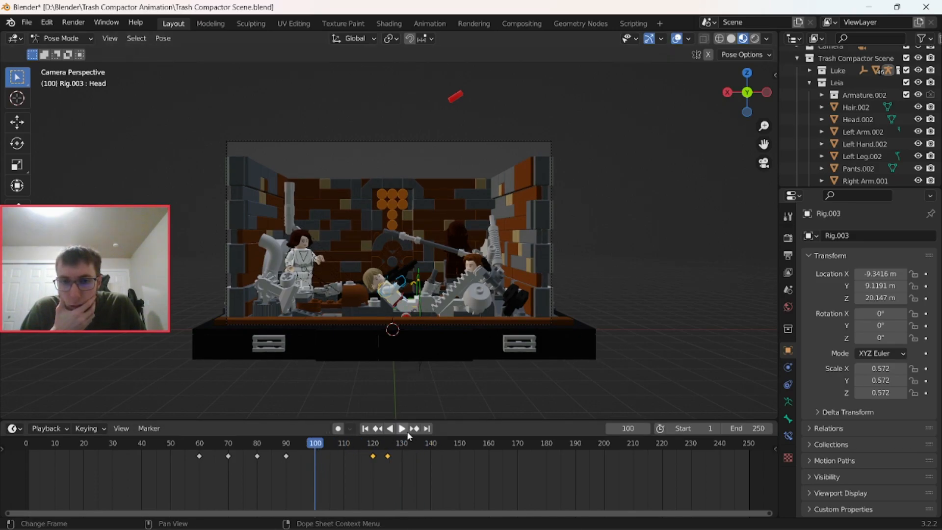
click(400, 430)
click(400, 430)
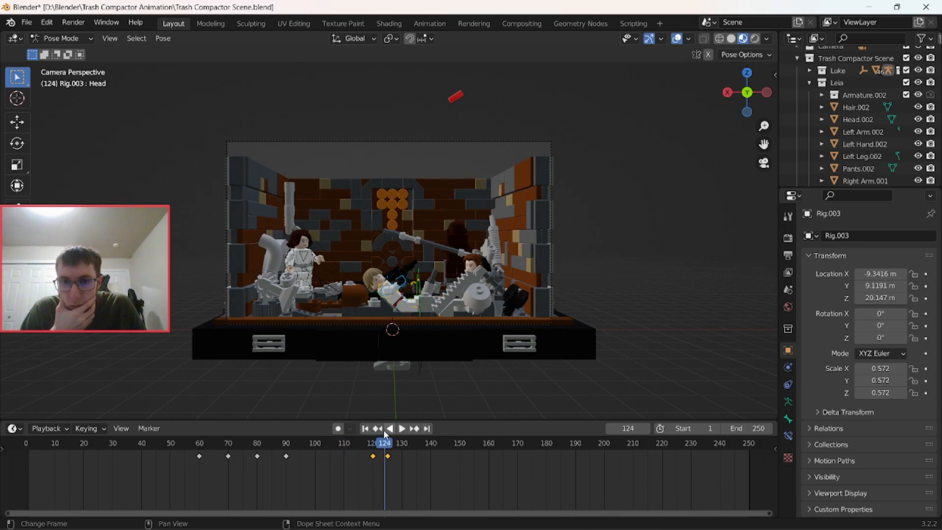
click(371, 429)
click(401, 429)
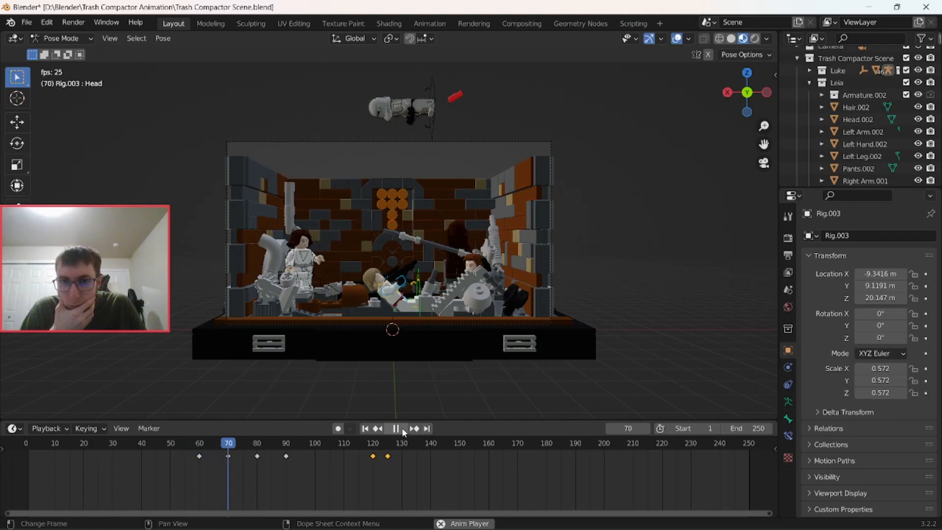
click(402, 428)
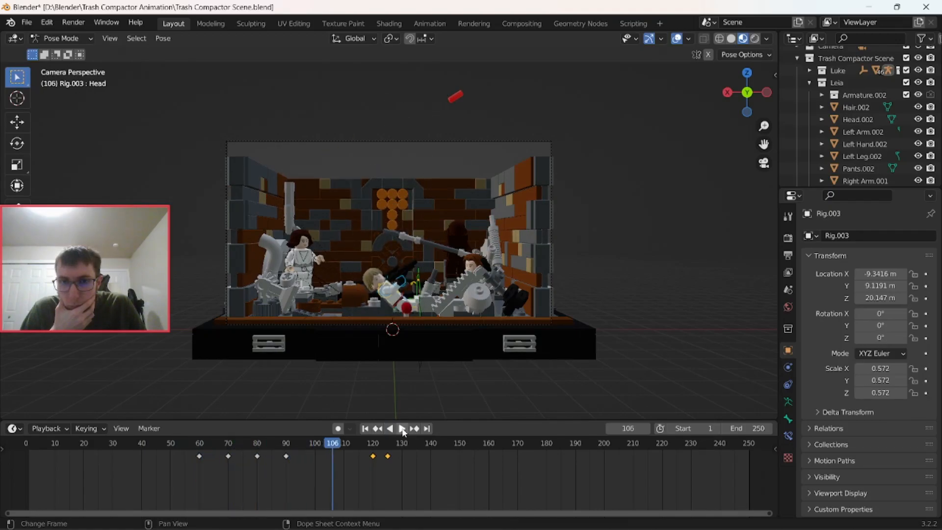
click(402, 428)
click(402, 428)
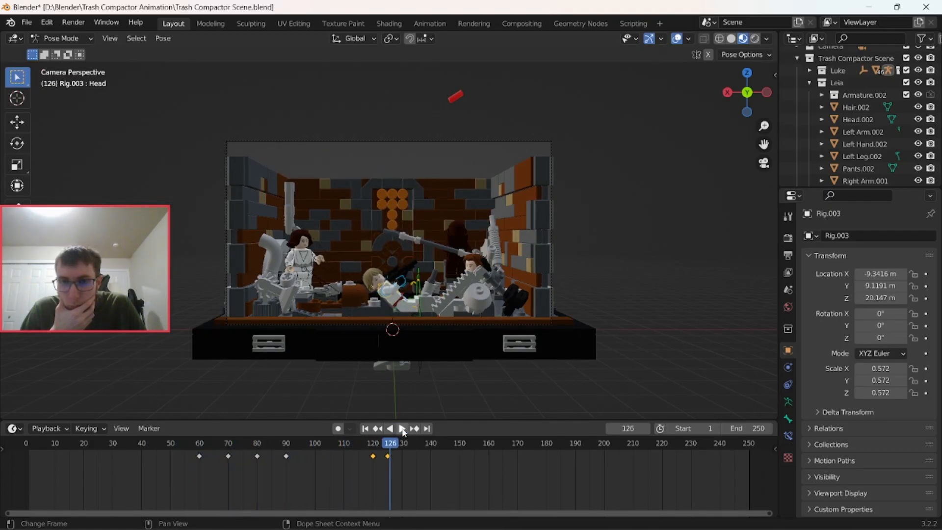
Set the current frame to 125 and switch from posing Luke's rig to posing Leia's rig, Rig.002
middle_drag(486, 329, 487, 337)
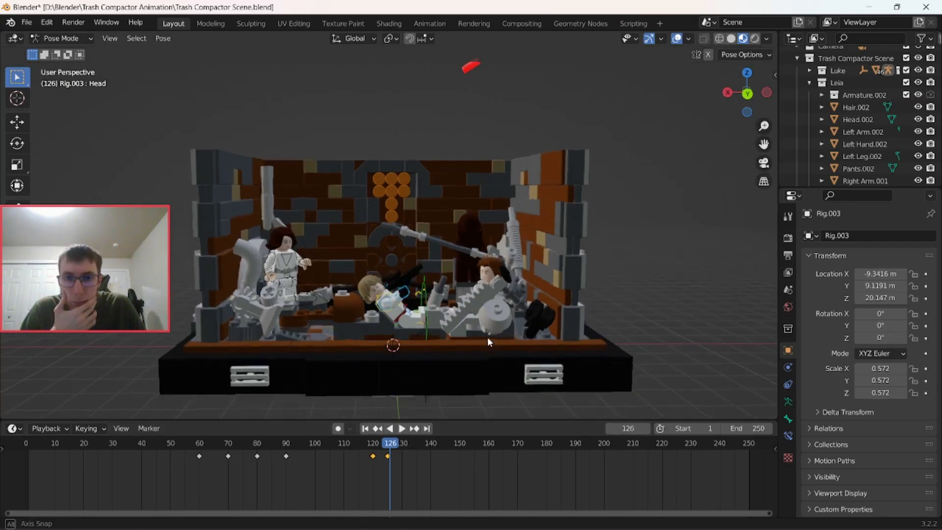
scroll(488, 337, up, 3)
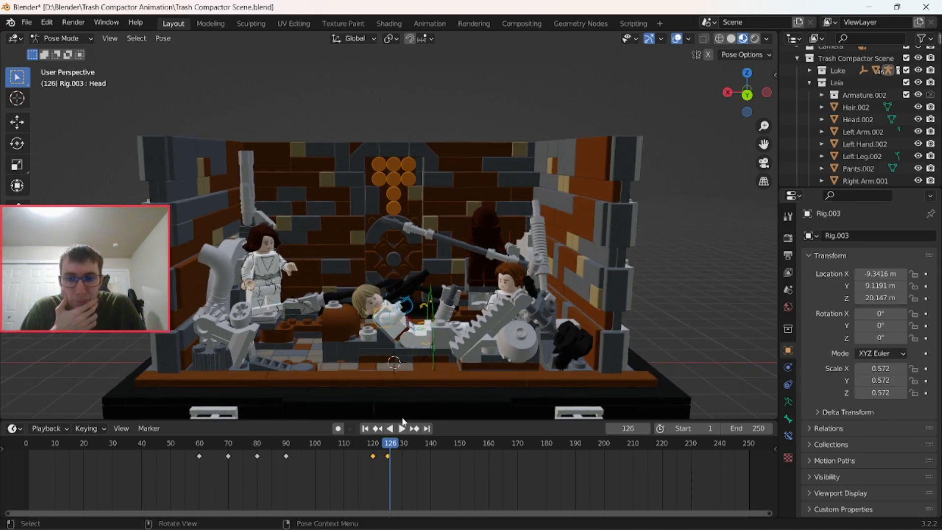
key(space)
drag(390, 449, 389, 449)
key(space)
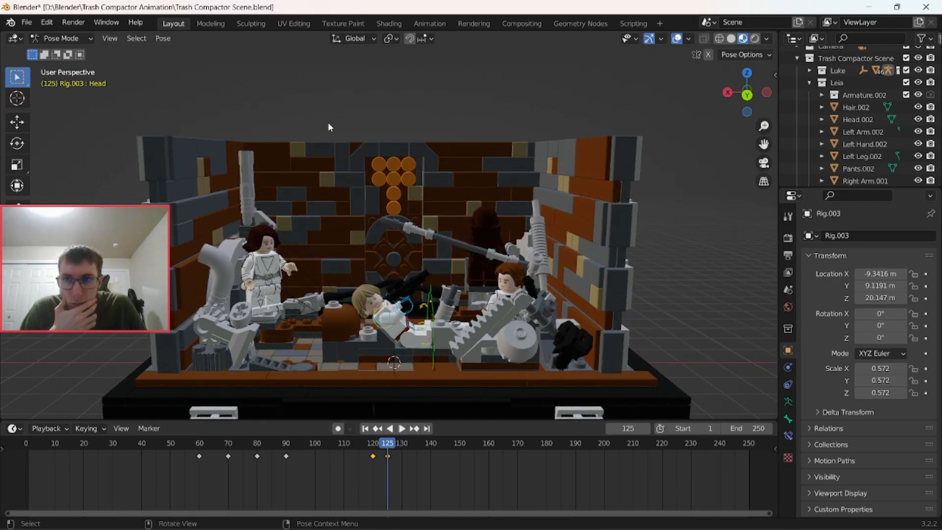
click(38, 37)
click(52, 48)
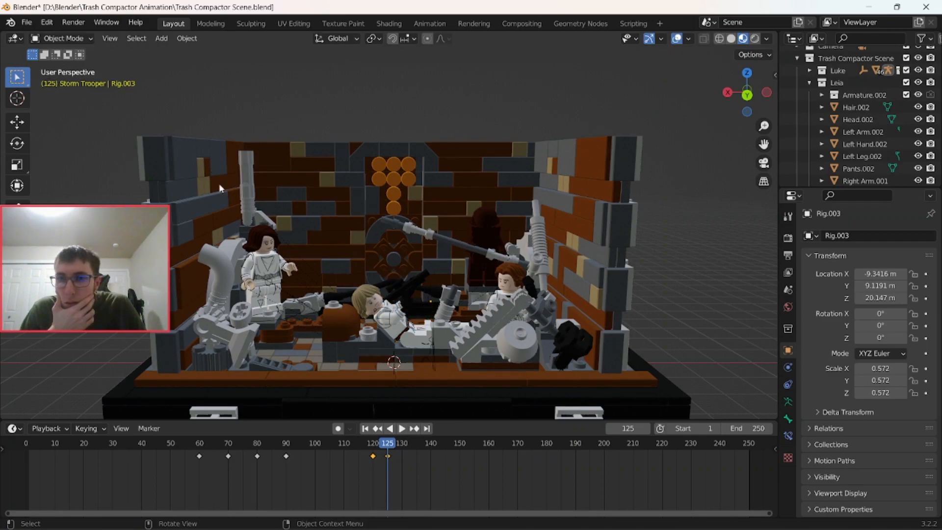
scroll(211, 206, up, 4)
middle_drag(214, 263, 245, 265)
click(119, 355)
click(63, 38)
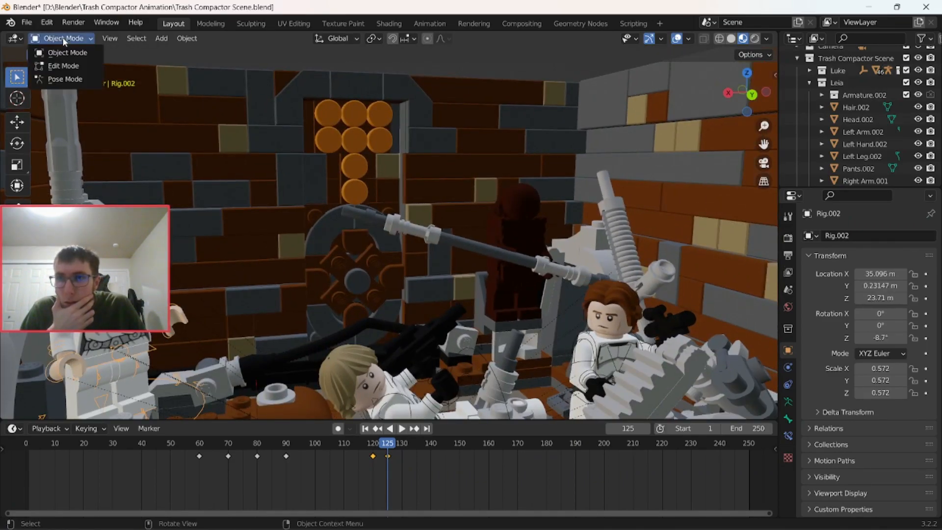
click(59, 78)
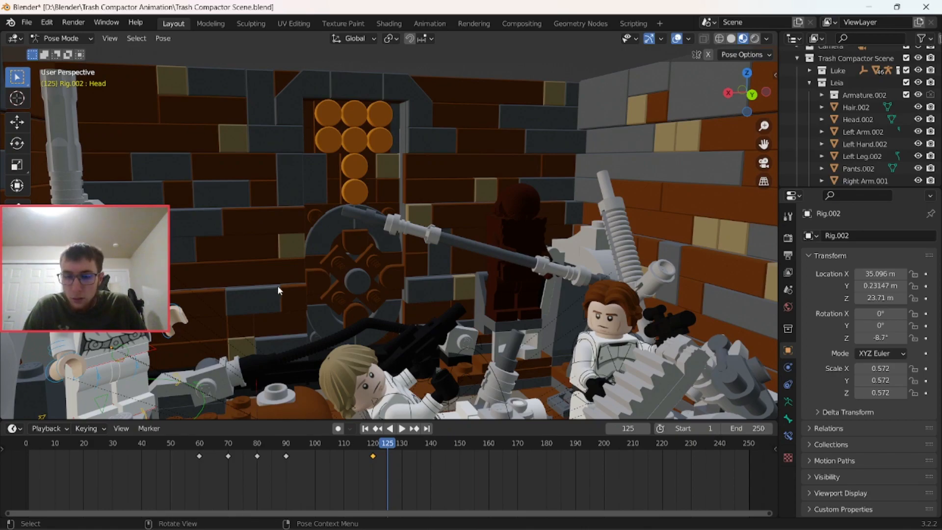
Go to frame 120 and try to insert a keyframe on Leia's rig
scroll(319, 349, down, 2)
key(Escape)
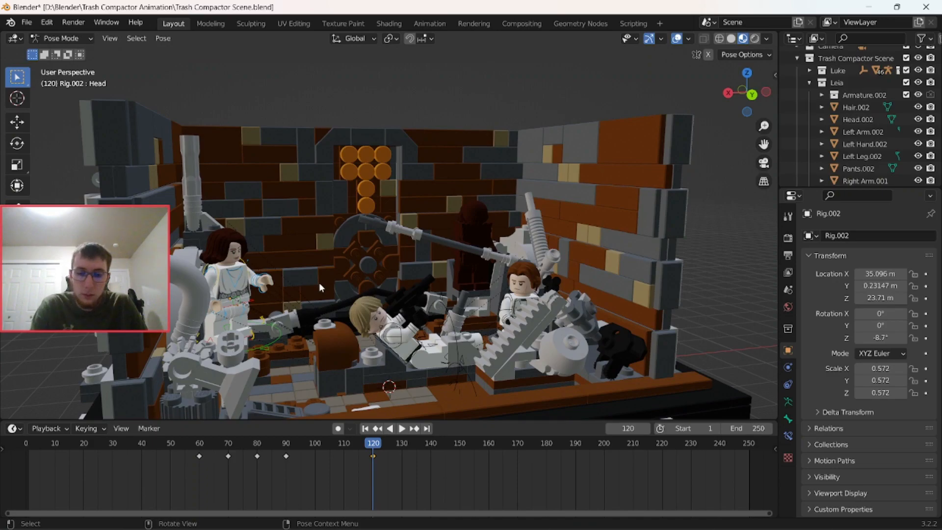
key(i)
click(319, 282)
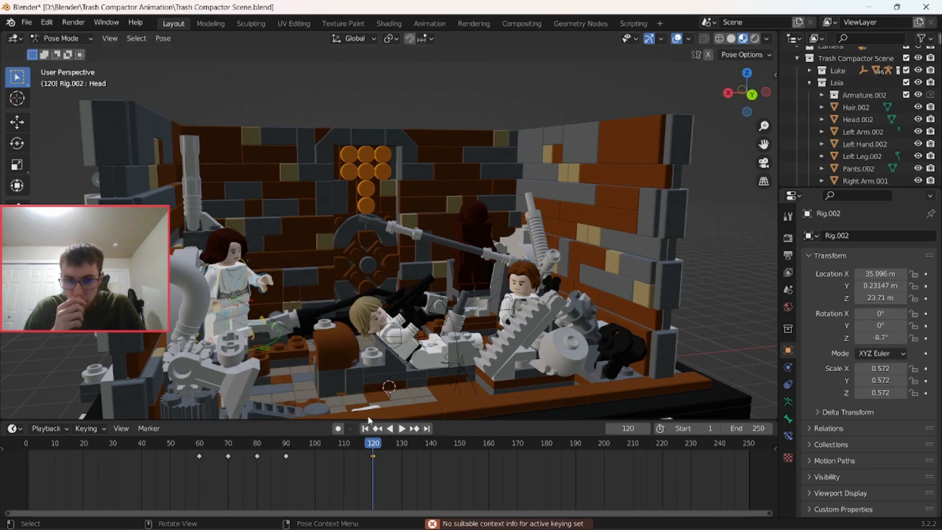
Select Leia's Head bone and insert a keyframe for it at frame 120
middle_drag(212, 256, 174, 260)
scroll(218, 248, up, 4)
scroll(129, 177, up, 2)
scroll(130, 176, down, 1)
shift+middle_drag(130, 177, 616, 215)
scroll(202, 207, up, 3)
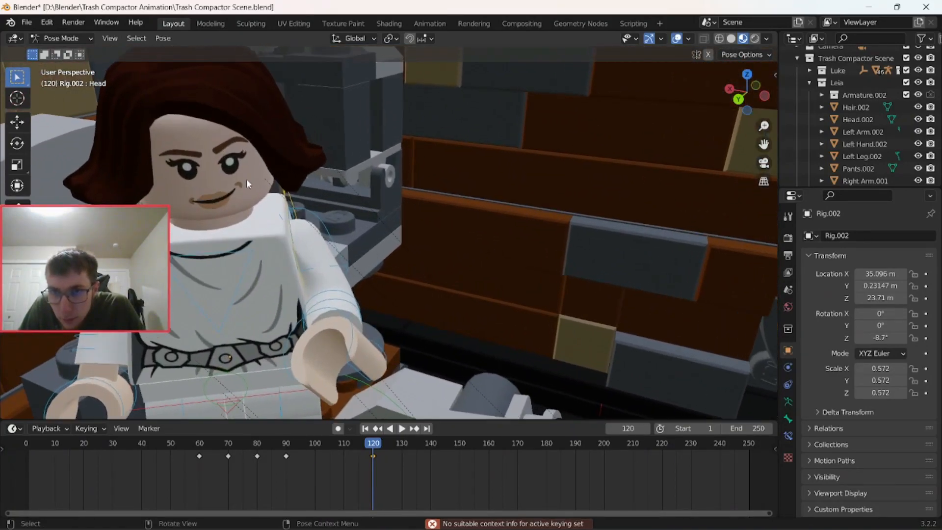
click(277, 180)
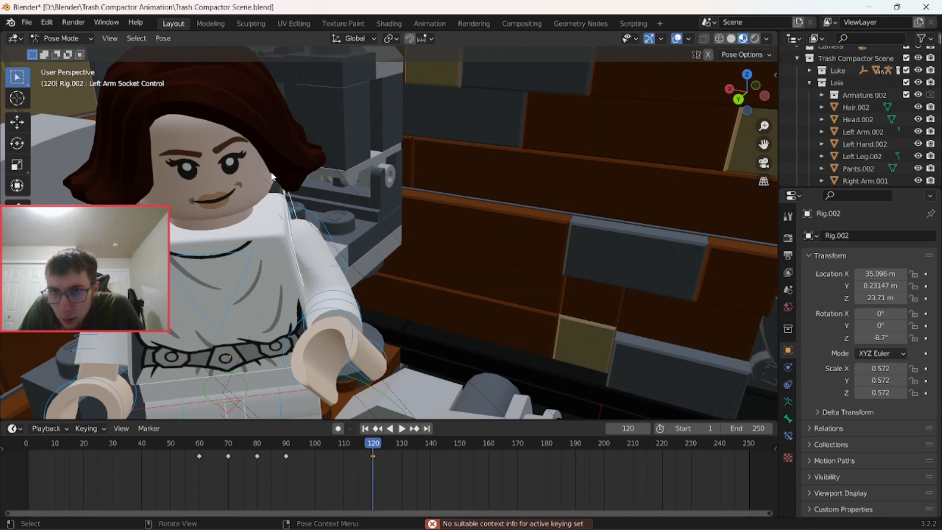
click(136, 179)
click(198, 108)
middle_drag(199, 121, 413, 266)
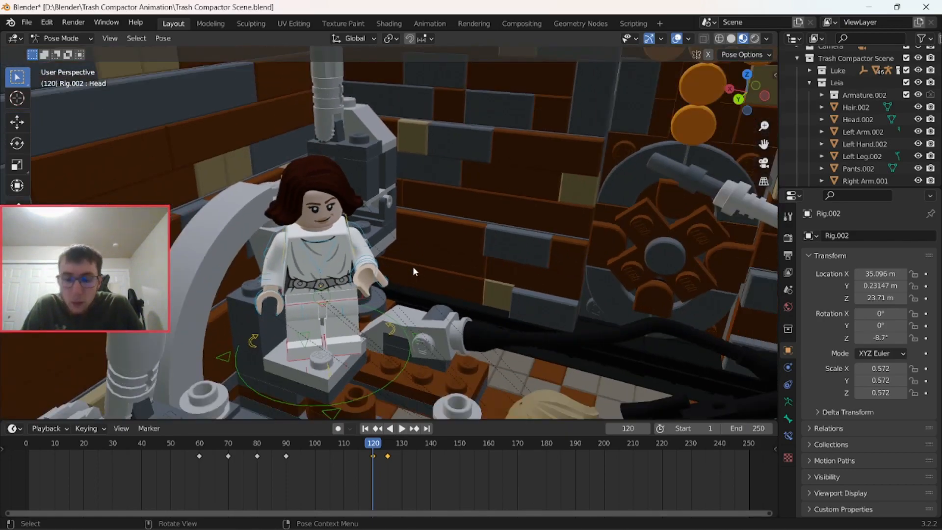
key(i)
click(413, 264)
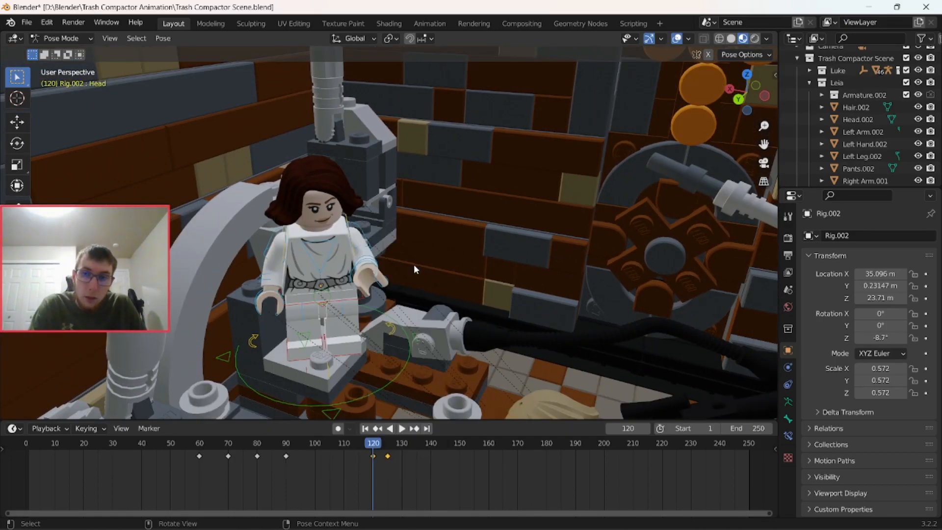
At frame 125, rotate Leia's head about -16 degrees around the global Z axis and insert a Rotation keyframe
scroll(500, 310, down, 10)
scroll(440, 317, up, 6)
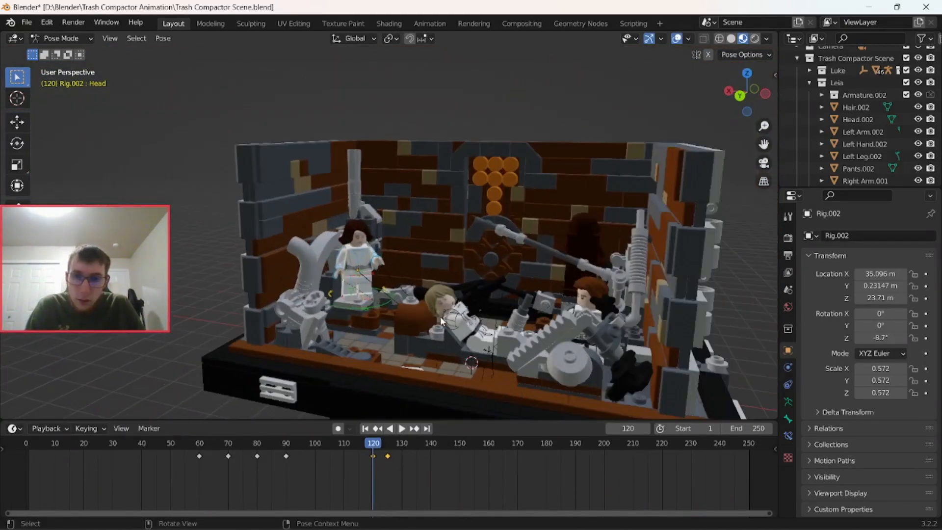
middle_drag(440, 317, 465, 370)
key(Up)
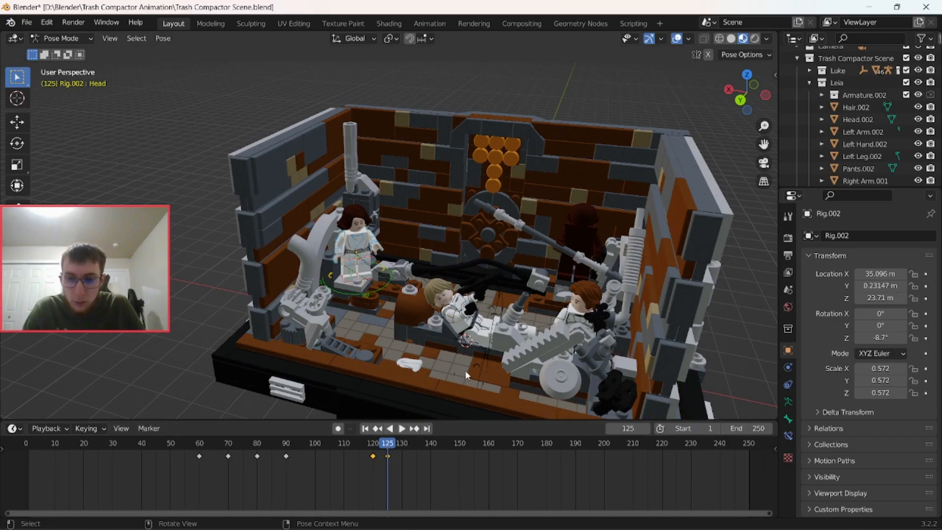
key(r)
key(z)
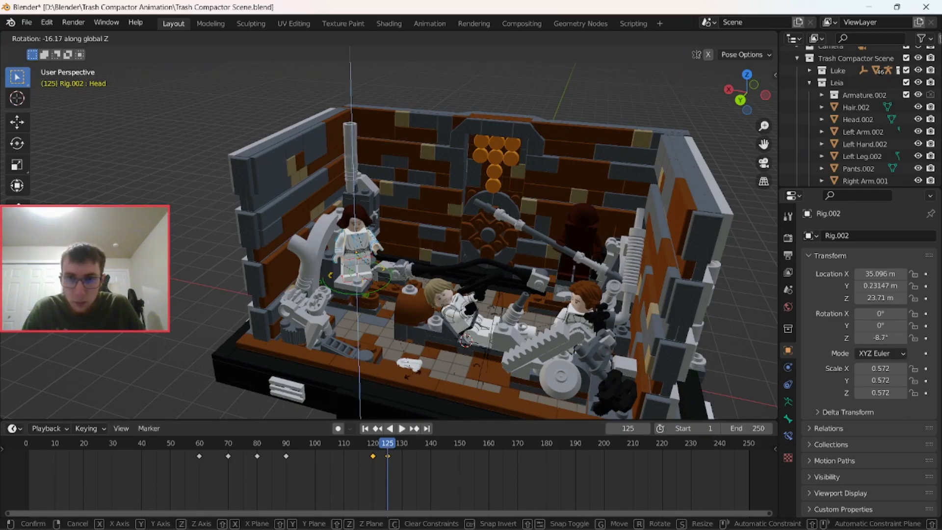
click(411, 373)
key(k)
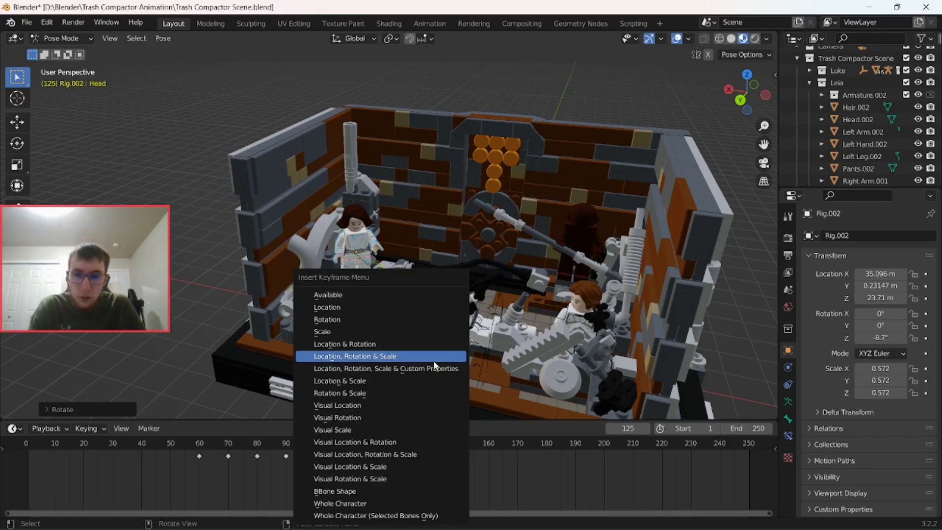
click(428, 318)
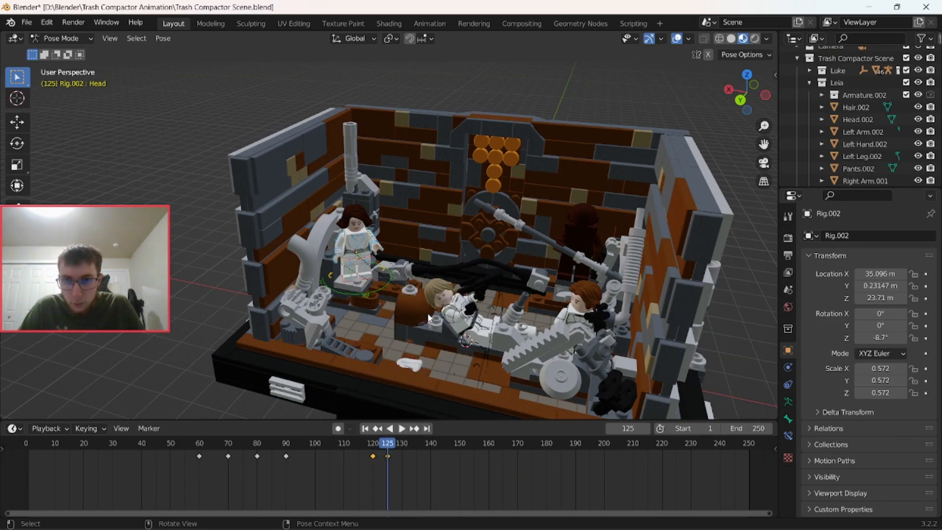
Go to frame 120 and switch from posing Leia's rig to posing Han's rig, Rig.001
mouse_move(387, 445)
mouse_down()
mouse_move(364, 447)
mouse_move(390, 448)
mouse_move(374, 451)
mouse_up()
click(51, 38)
click(61, 49)
middle_drag(572, 313, 558, 282)
click(558, 282)
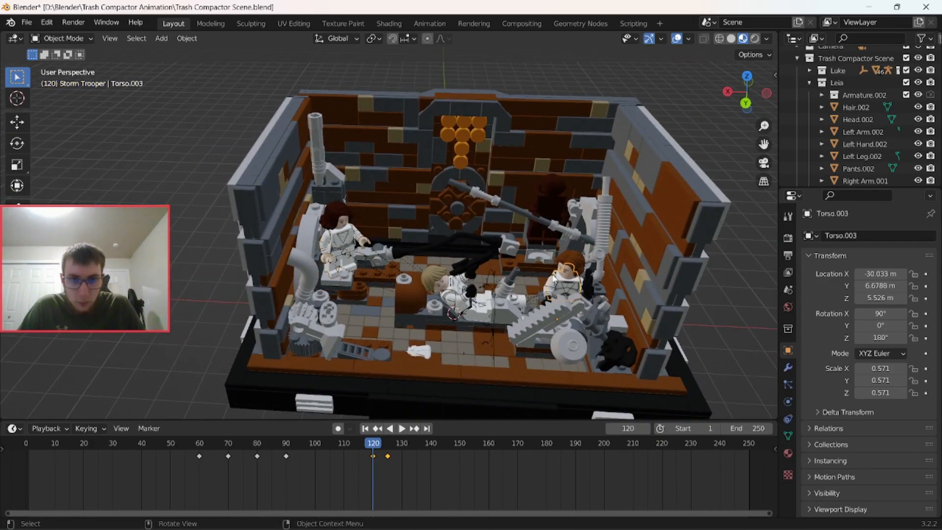
click(554, 278)
click(60, 38)
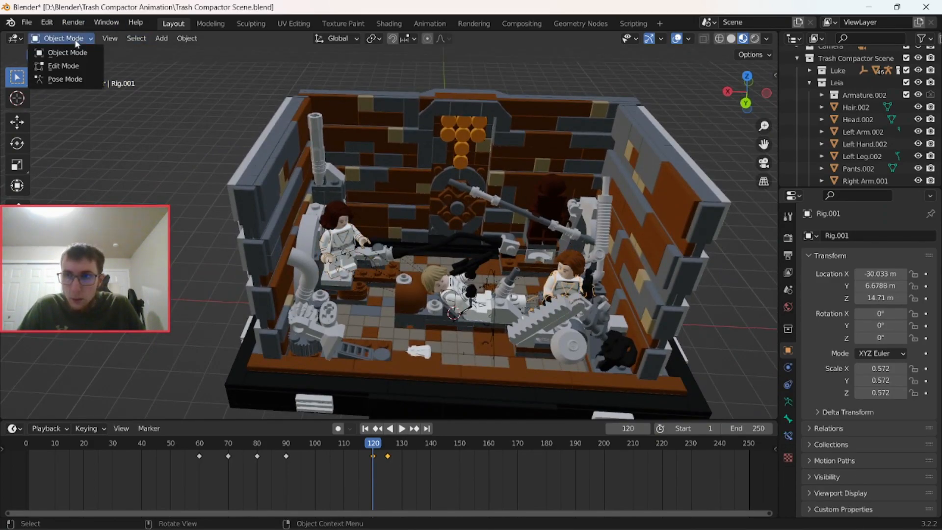
click(73, 81)
scroll(584, 280, up, 5)
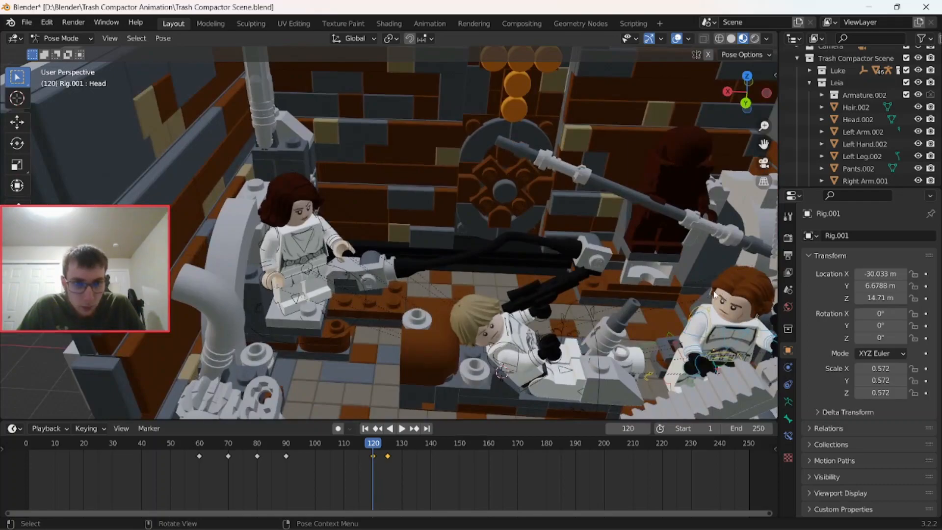
Insert a Rotation keyframe for Han's Head bone at frame 120
key(r)
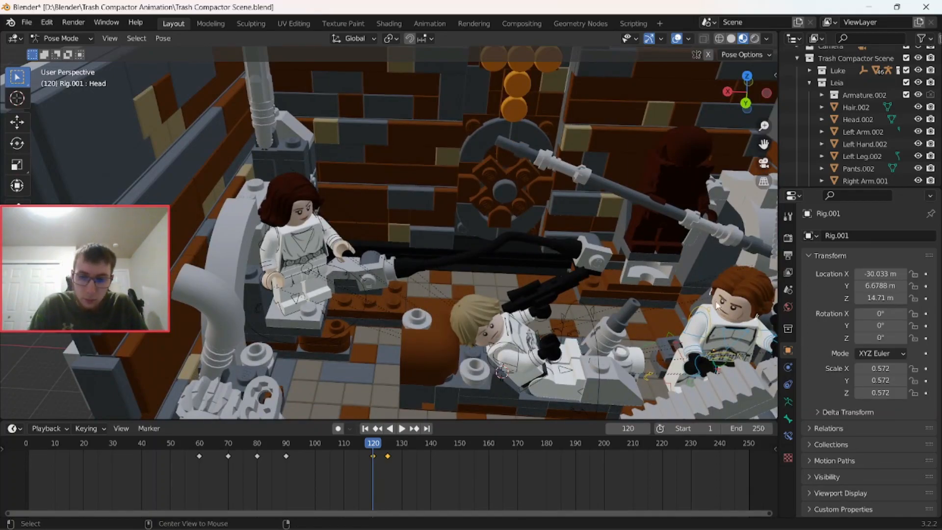
click(716, 304)
key(i)
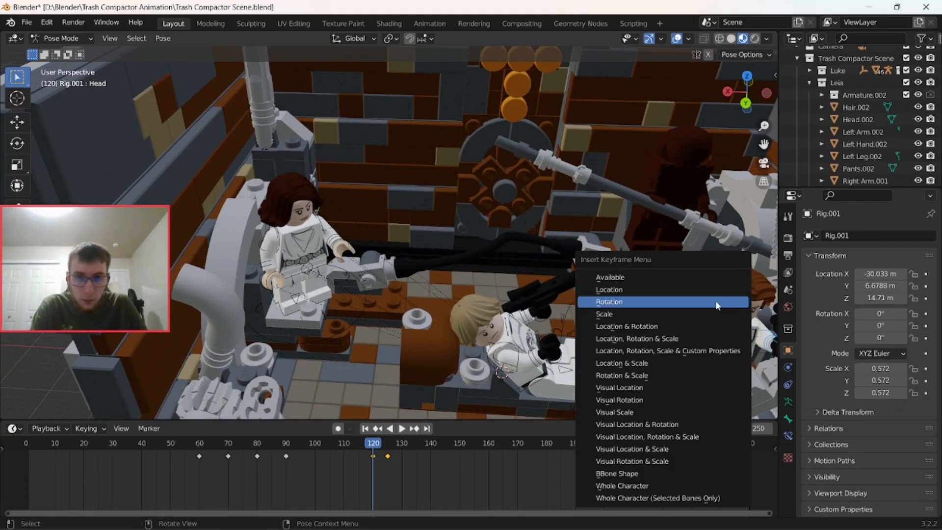
click(715, 302)
Scrub past frame 125 to review the head turns and return to the first frame
key(space)
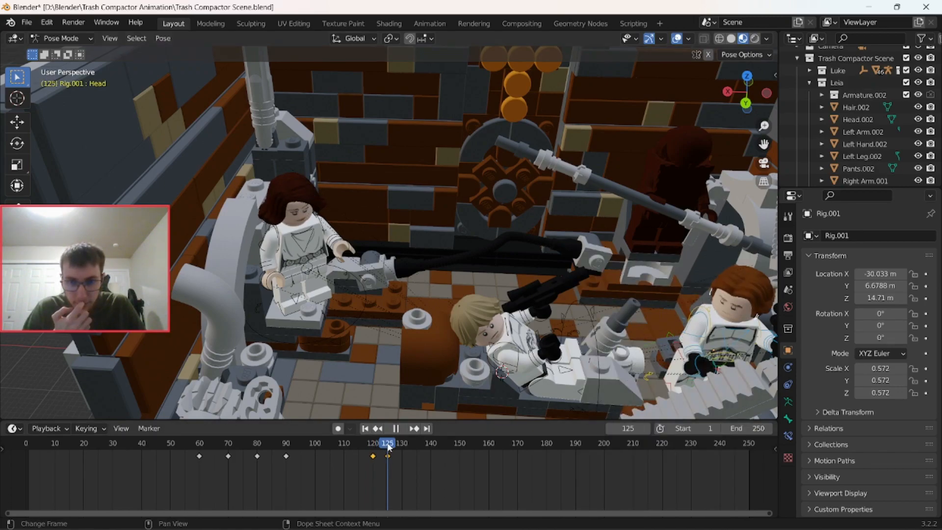
mouse_move(388, 446)
mouse_down()
mouse_move(336, 446)
mouse_move(401, 446)
mouse_move(393, 447)
mouse_up()
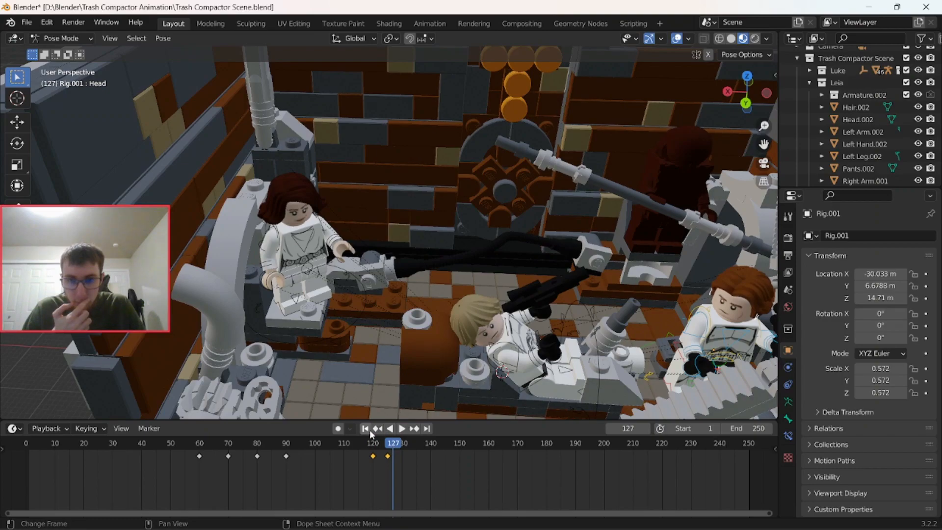
click(365, 429)
View the whole scene through the camera and save the file
key(Home)
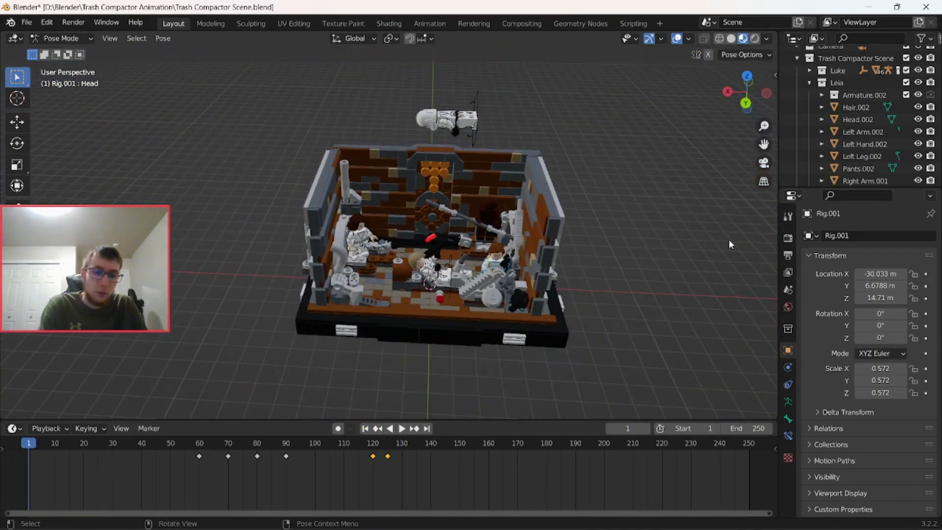
key(KP_0)
key(ctrl+s)
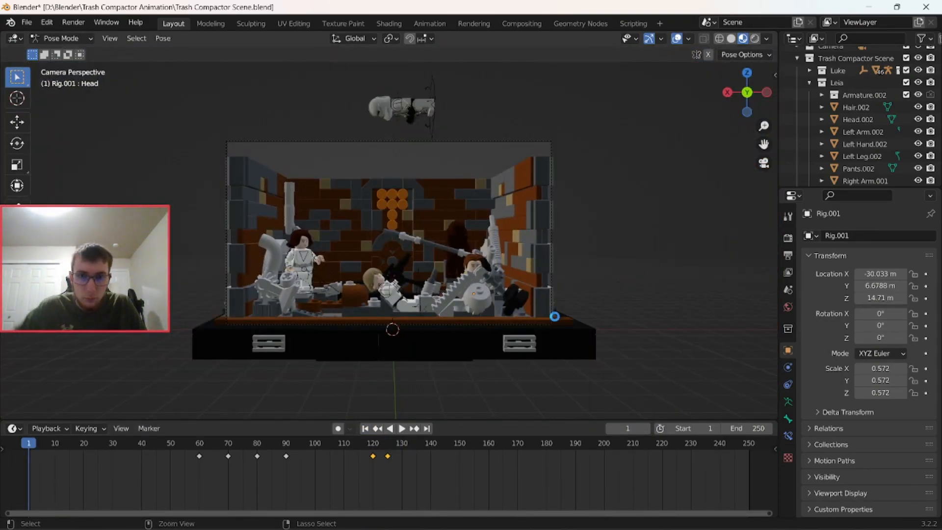
Play back the animation in camera view, return to frame 1 and save the file again
click(401, 429)
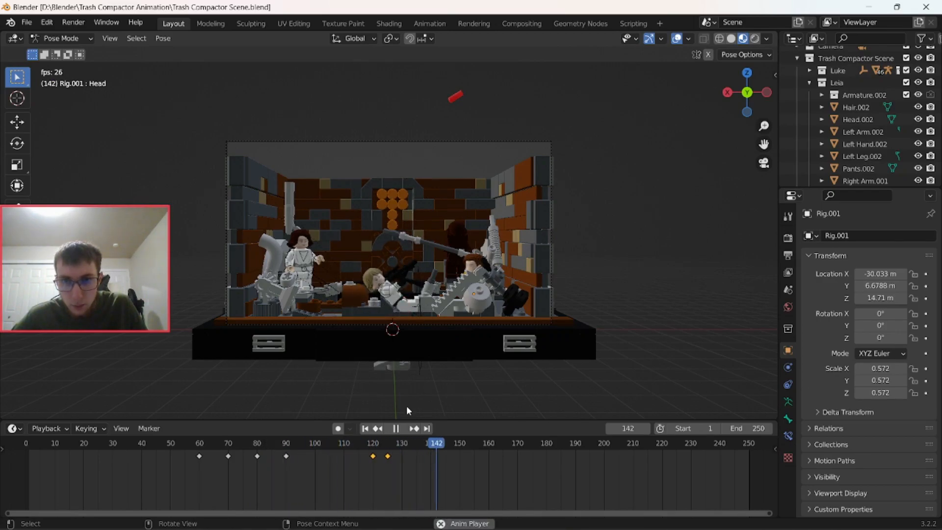
click(395, 429)
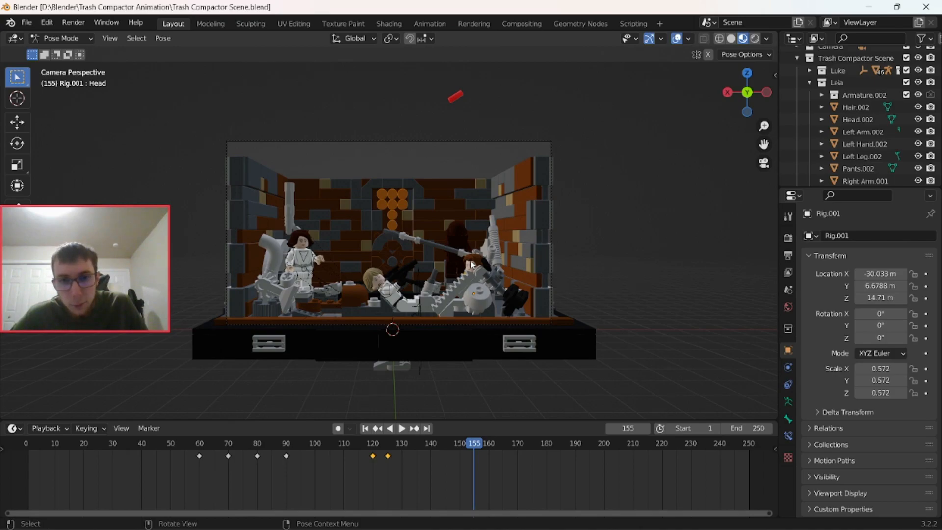
key(space)
mouse_move(474, 446)
mouse_down()
mouse_move(360, 457)
mouse_move(290, 455)
mouse_move(415, 449)
mouse_move(180, 447)
mouse_move(476, 455)
mouse_up()
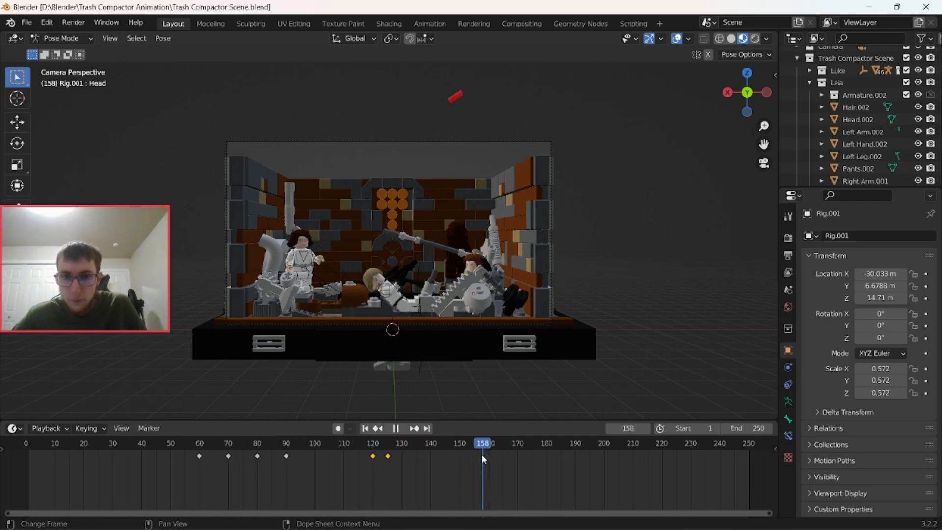
click(365, 429)
key(ctrl+s)
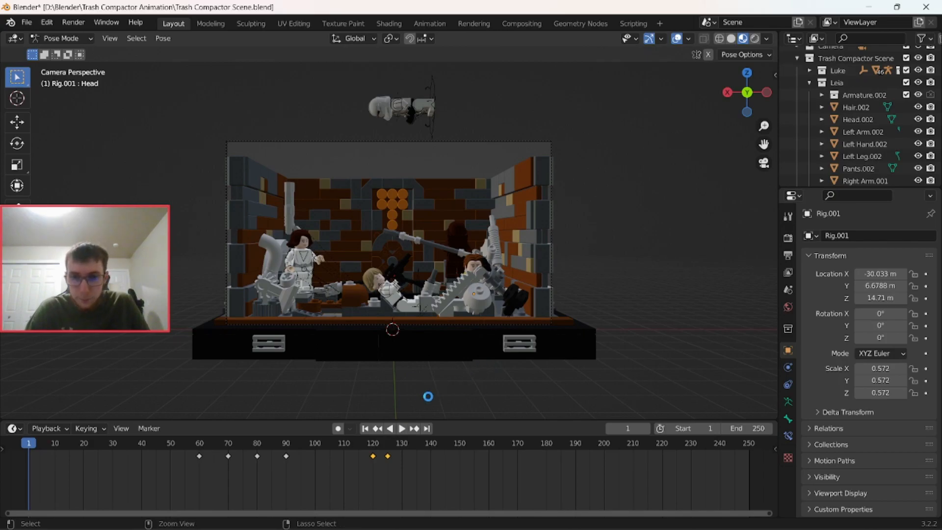
Set the animation's end frame to 125 and play it back
click(759, 427)
text(1)
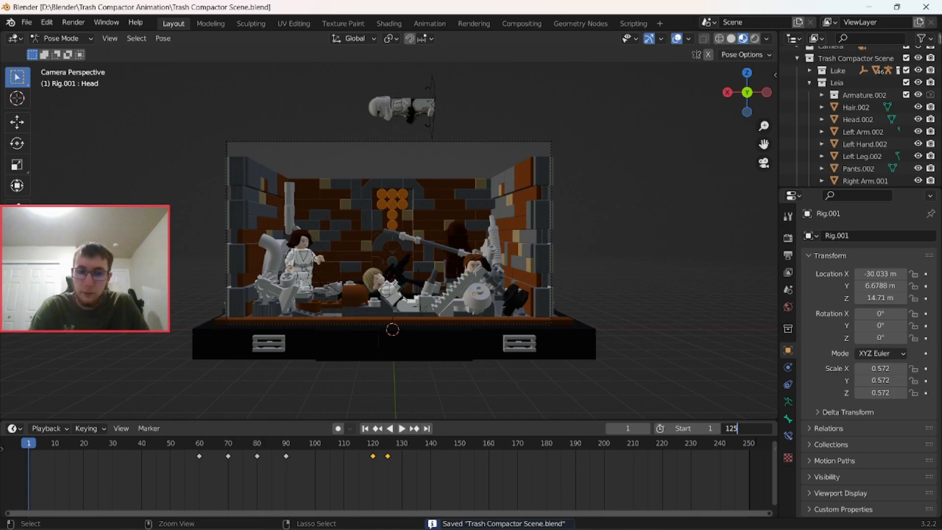
key(Return)
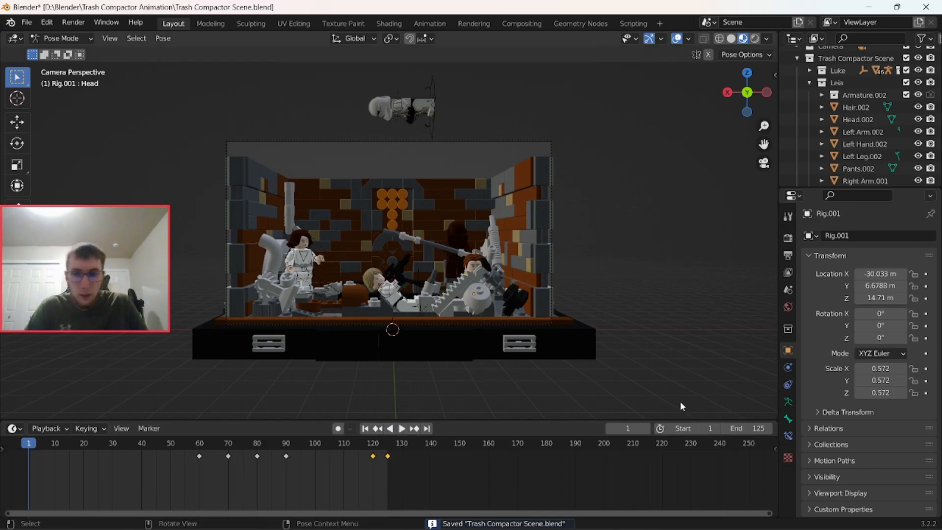
click(402, 429)
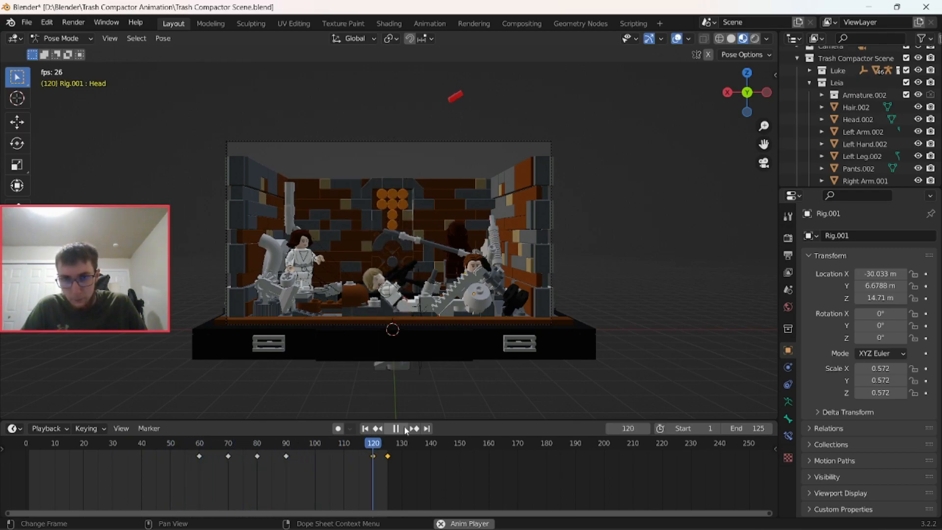
click(401, 429)
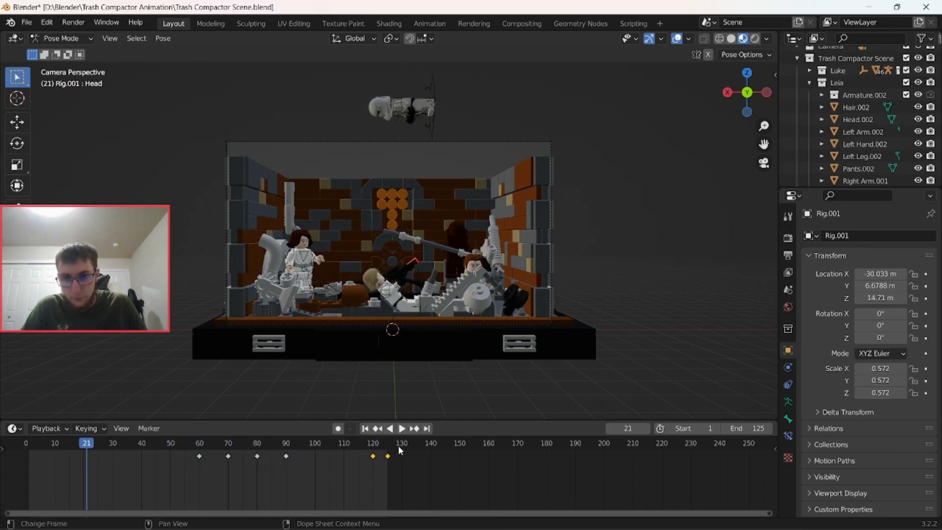
Set the animation's end frame to 130 and play it back
click(747, 429)
text(130)
key(Return)
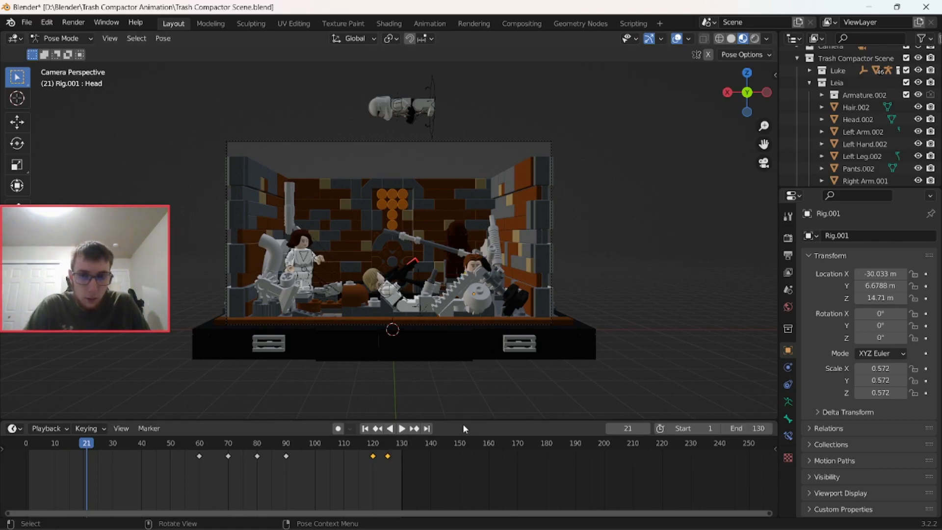
click(403, 429)
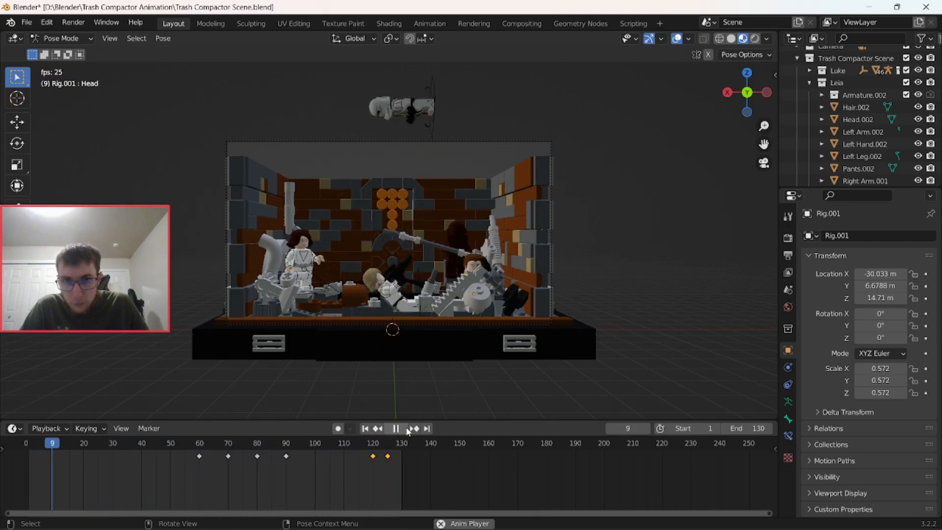
click(405, 429)
Save the file and collapse the Leia and Trash Compactor Scene collections in the outliner
middle_drag(493, 308, 491, 320)
key(ctrl+s)
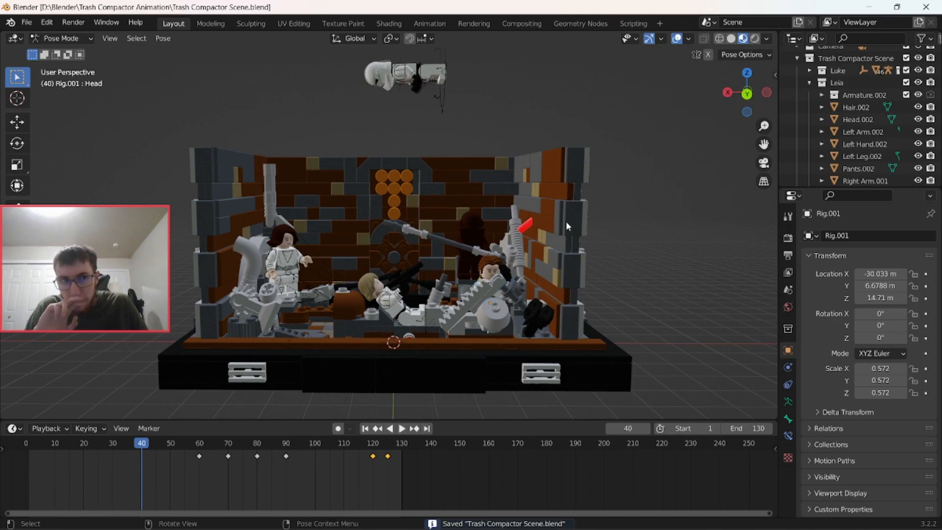
click(808, 82)
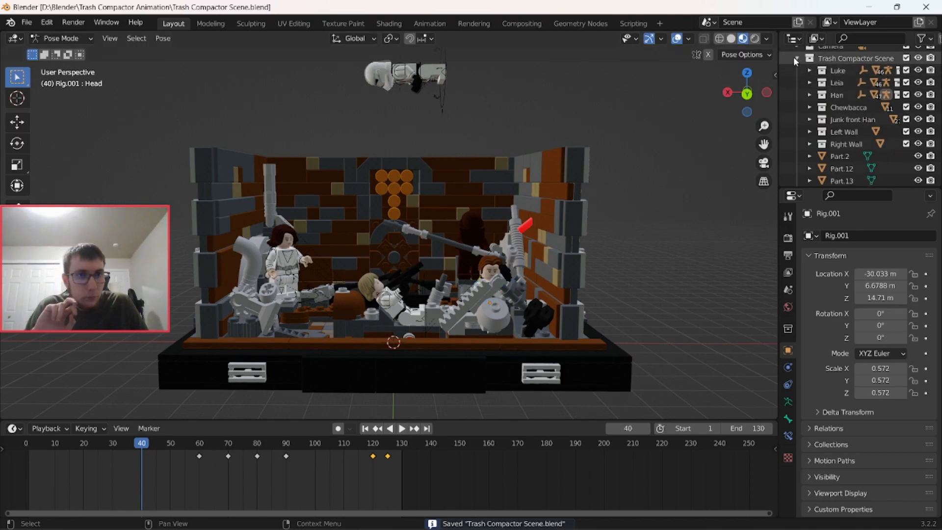
click(797, 58)
click(807, 53)
scroll(662, 171, down, 4)
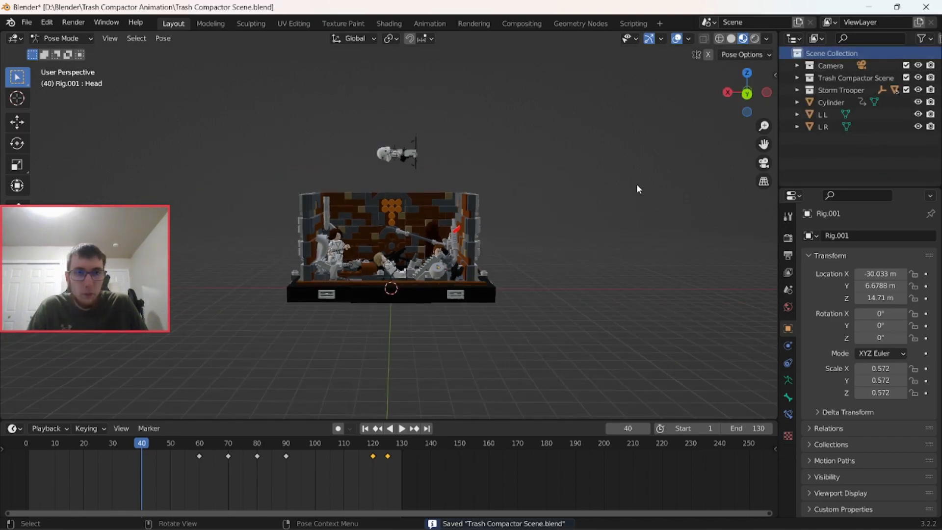
middle_drag(637, 183, 631, 209)
drag(586, 211, 586, 235)
key(ctrl)
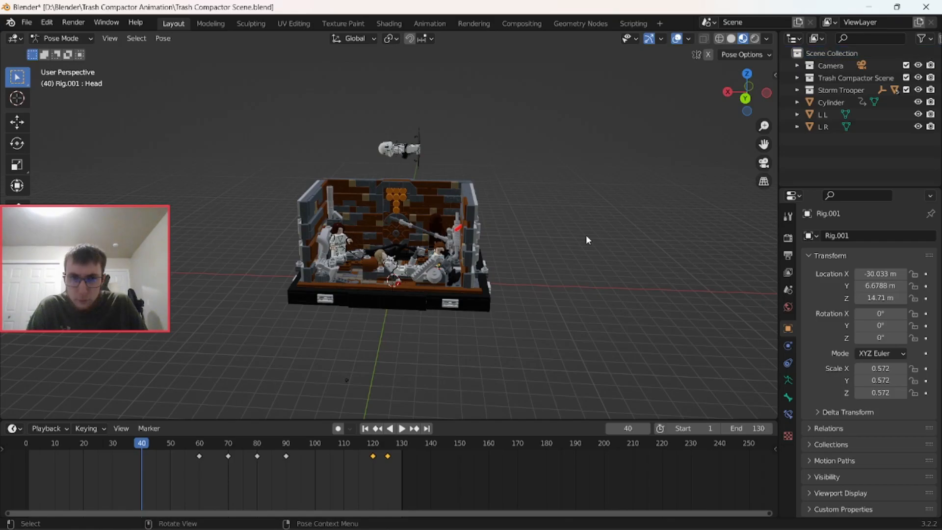
right_click(587, 236)
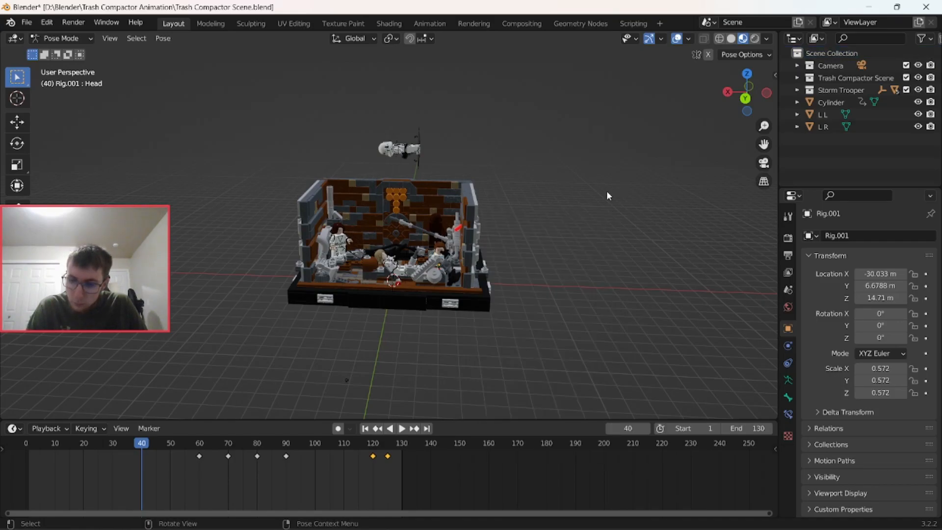
key(shift+s)
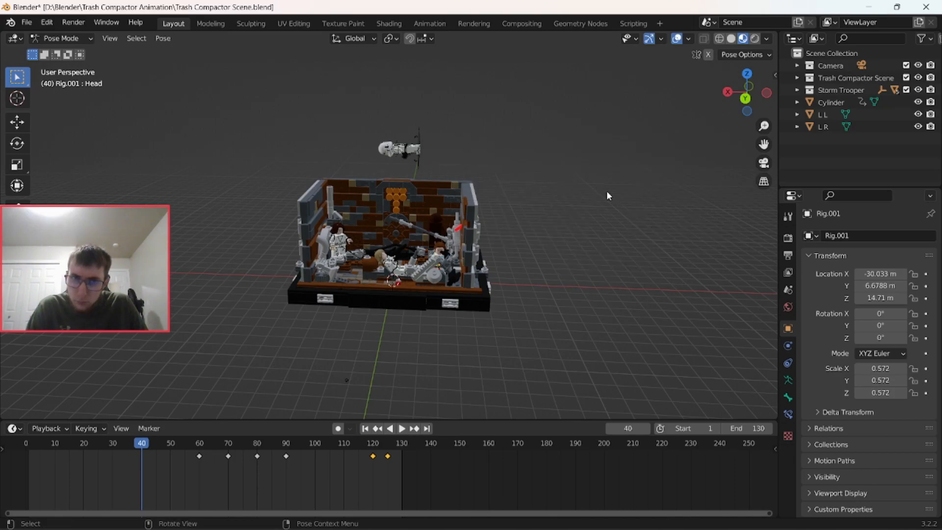
key(ctrl+a)
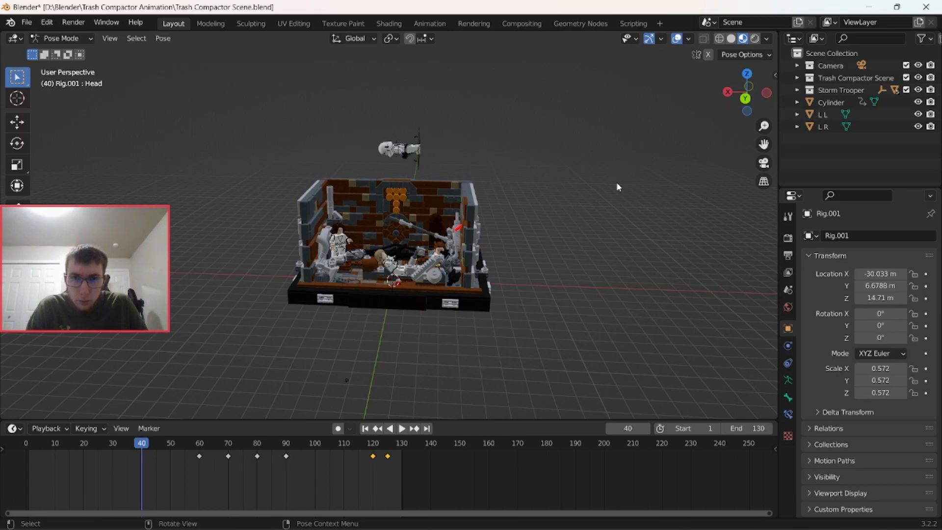
Save the scene with the collections collapsed
middle_drag(617, 180, 630, 195)
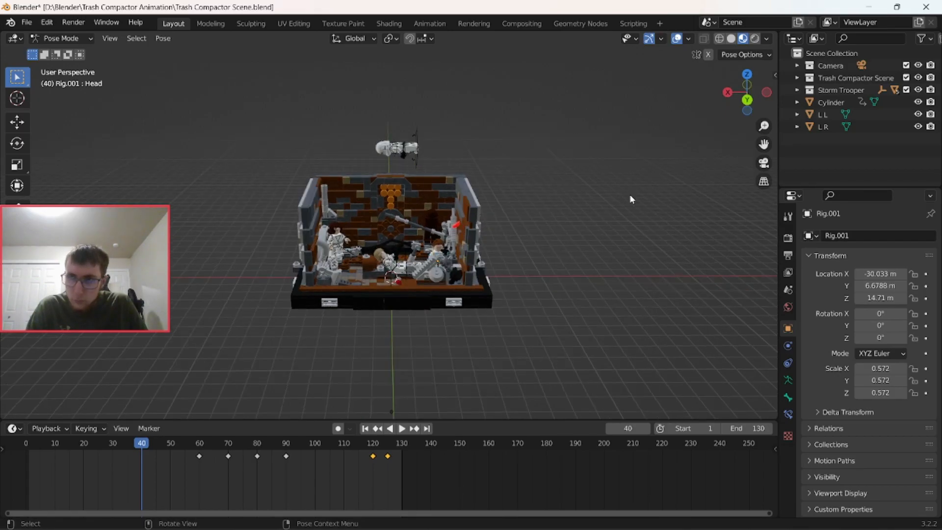
key(ctrl)
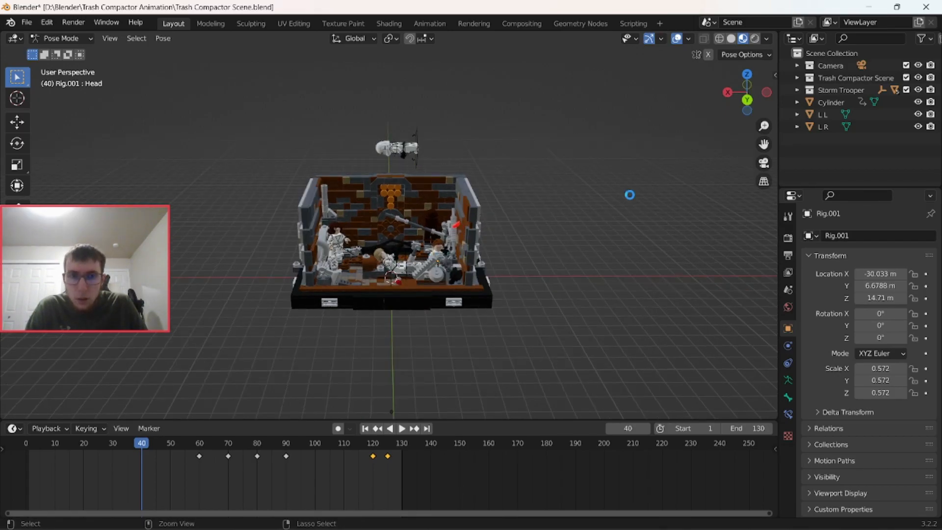
key(ctrl+s)
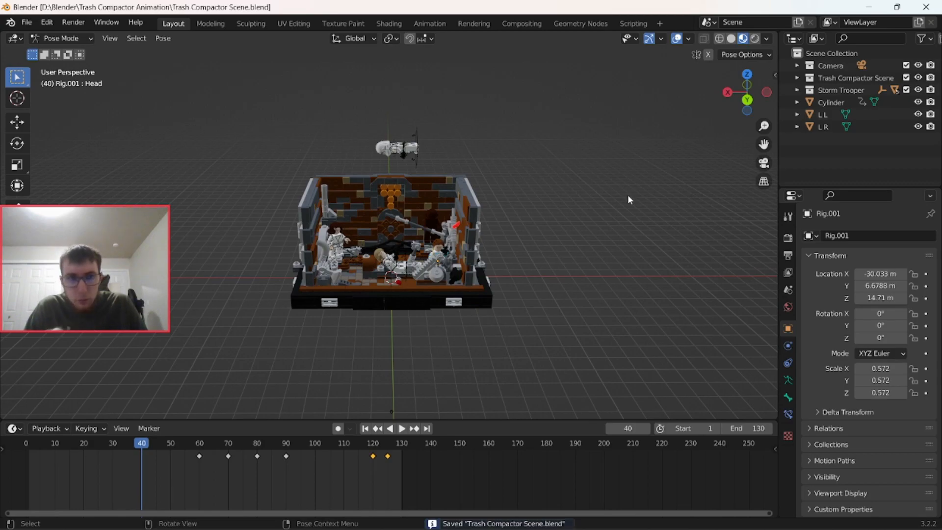
click(616, 198)
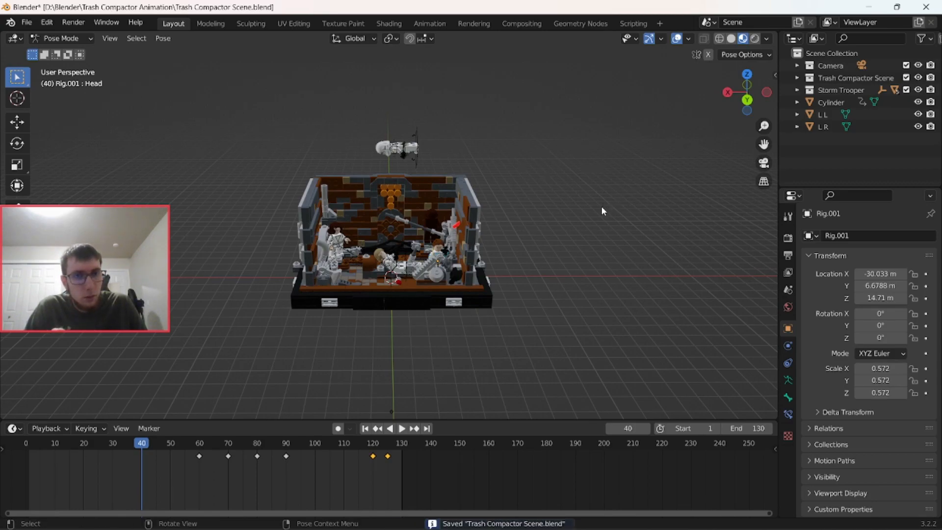
key(shift)
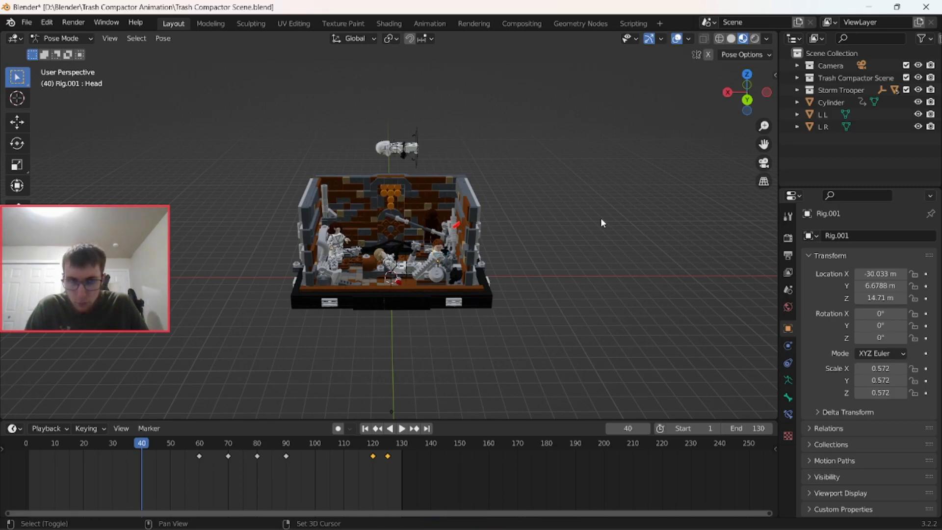
key(shift+s)
key(Escape)
right_click(600, 235)
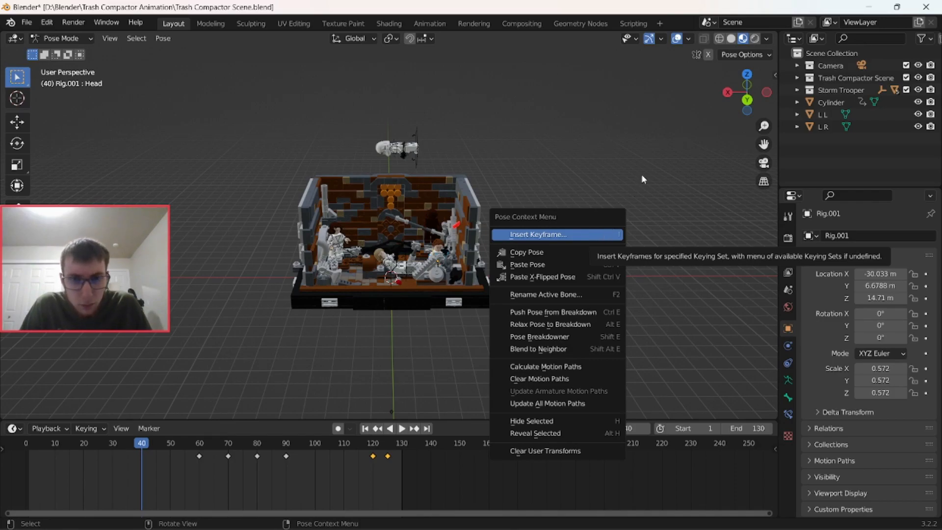
key(Escape)
middle_drag(626, 182, 623, 204)
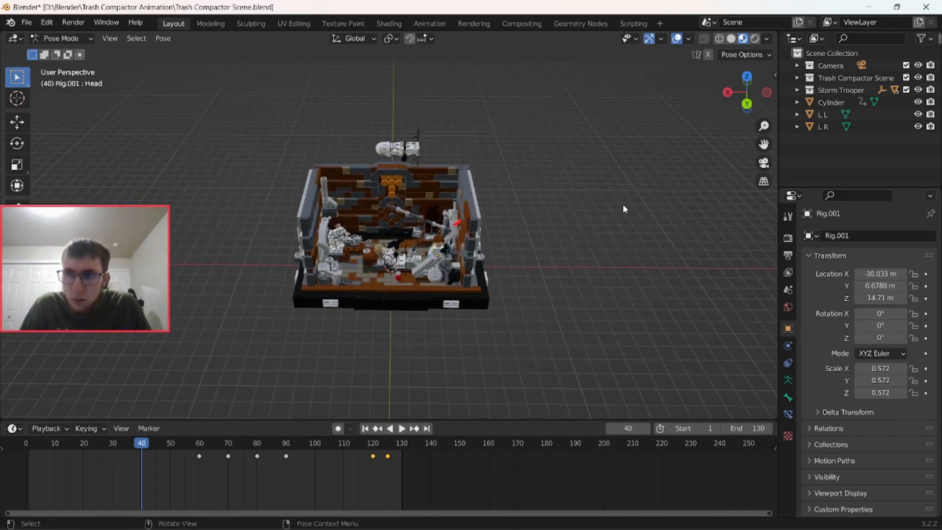
Switch from Pose Mode to Object Mode and add a mesh plane to the scene
click(54, 38)
click(61, 48)
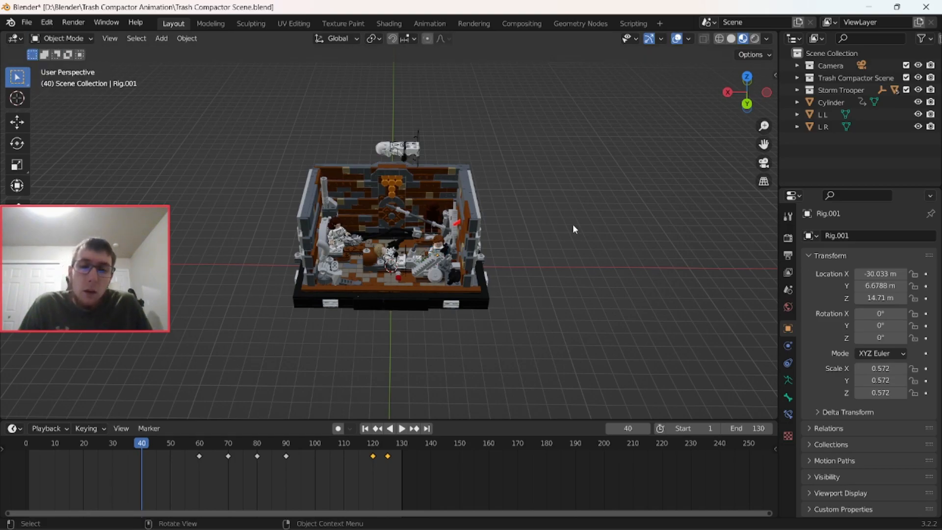
key(shift+a)
mouse_move(573, 224)
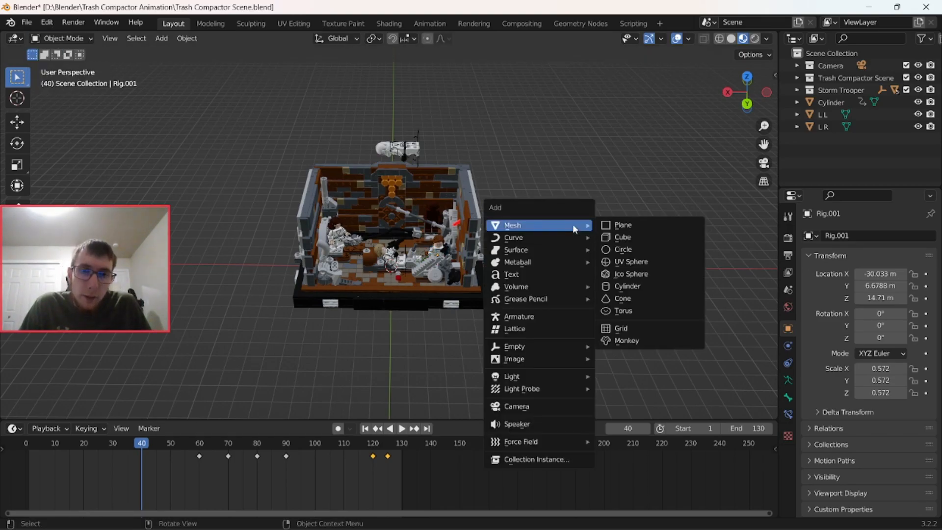
click(608, 224)
Move the new plane along the Y axis to about -106.6 m, behind the trash compactor set
middle_drag(602, 231, 490, 233)
key(g)
key(x)
key(y)
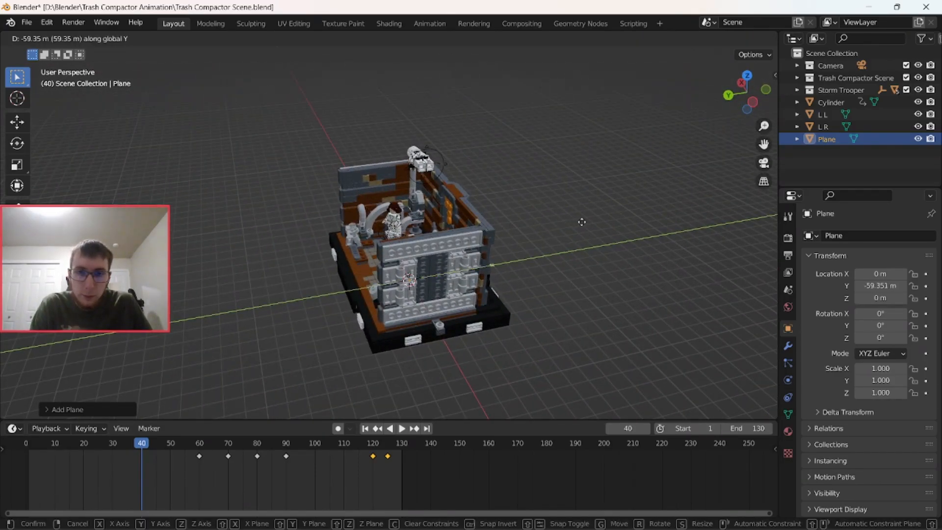
click(629, 218)
Rotate the plane 90° around the X axis so it stands upright behind the set
scroll(589, 258, up, 4)
scroll(599, 273, down, 2)
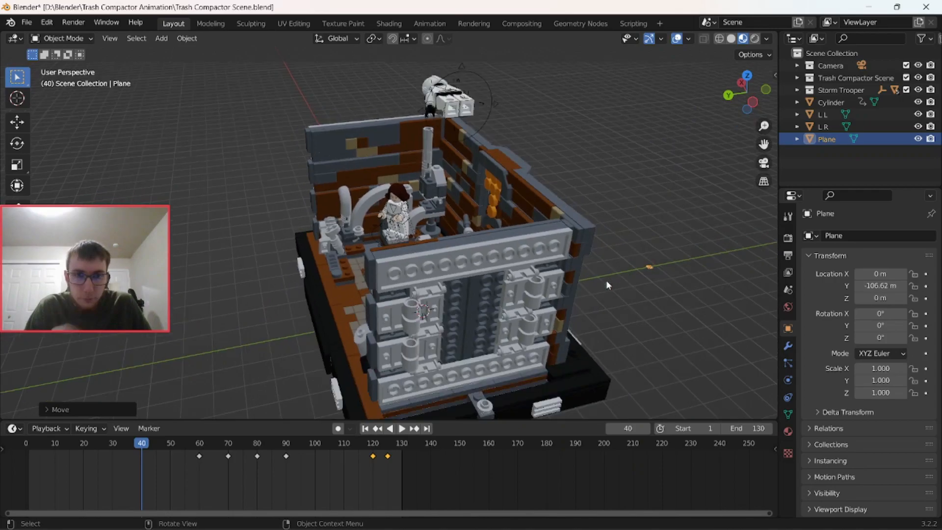
key(r)
text(y)
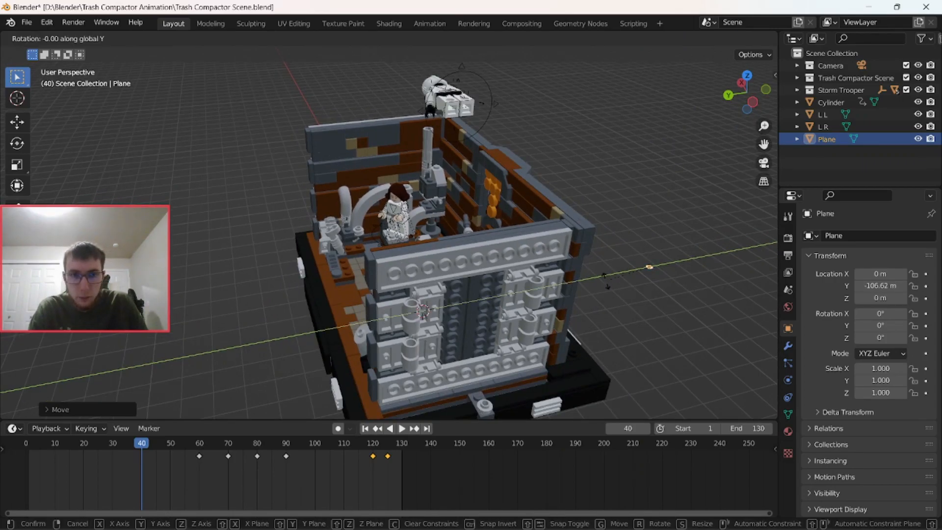
text(x90)
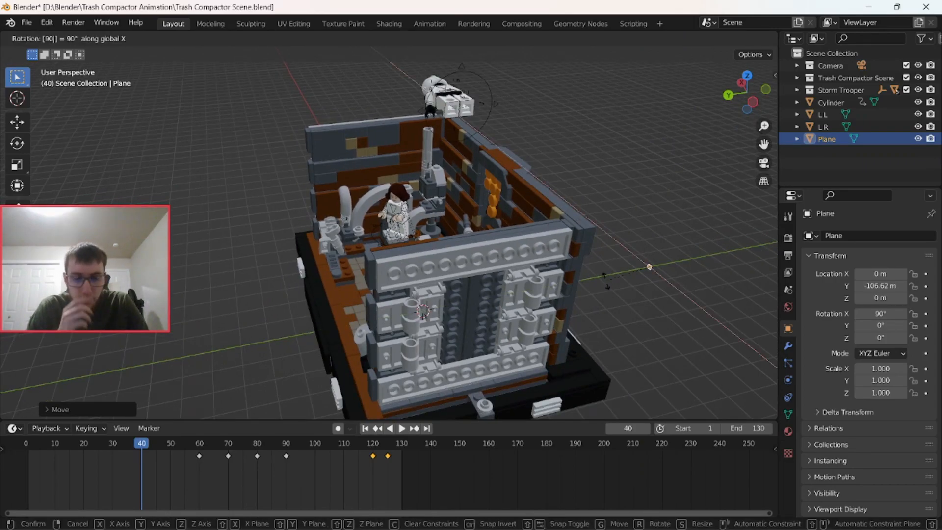
key(Return)
Scale the upright plane uniformly to about 35.6
scroll(605, 280, down, 5)
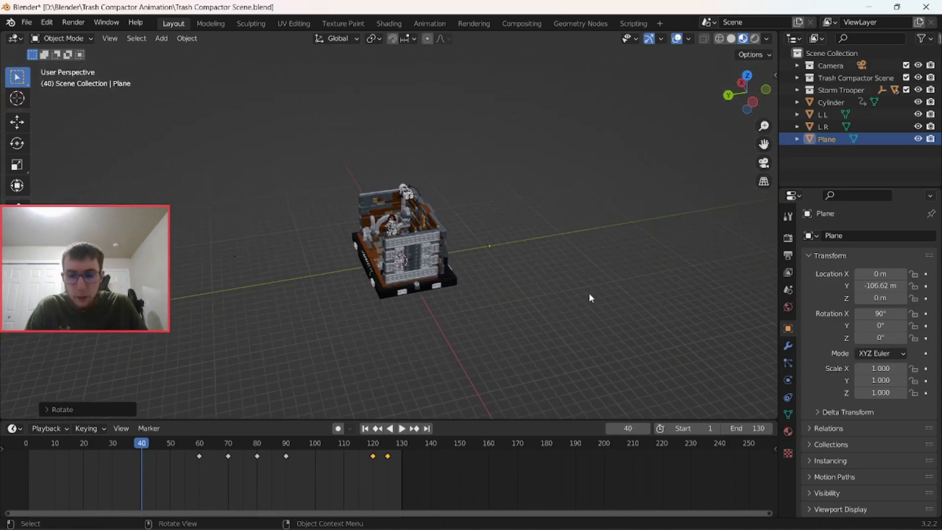
middle_drag(589, 297, 717, 305)
key(s)
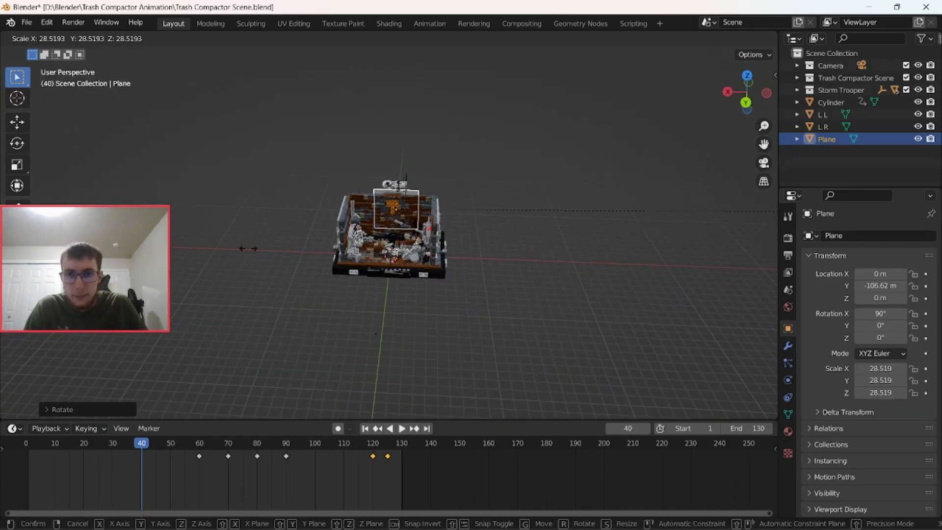
click(662, 280)
In the camera view, raise the plane along Z to about 58.9 m
key(KP_0)
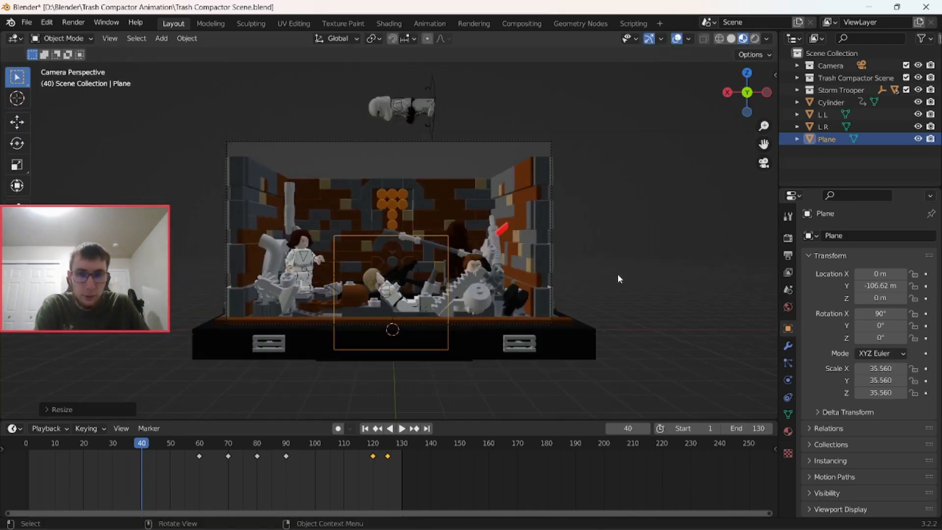
key(g)
key(z)
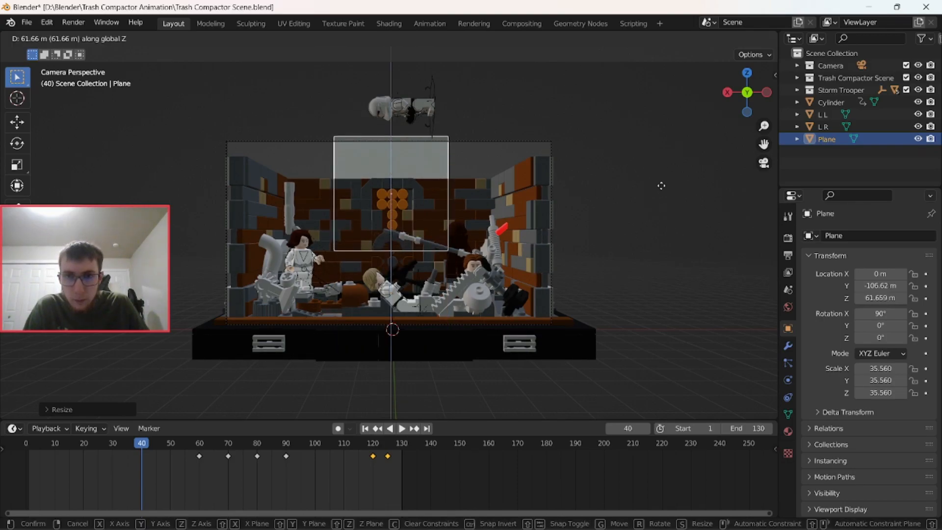
click(666, 193)
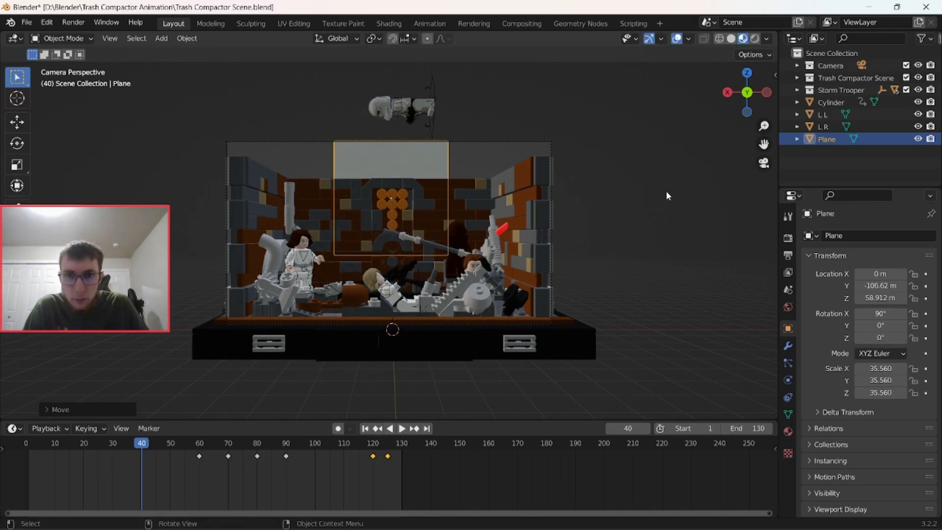
Stretch the plane past the camera frame, to an X scale of about 111 and a local Y scale of about 68.7
key(s)
key(x)
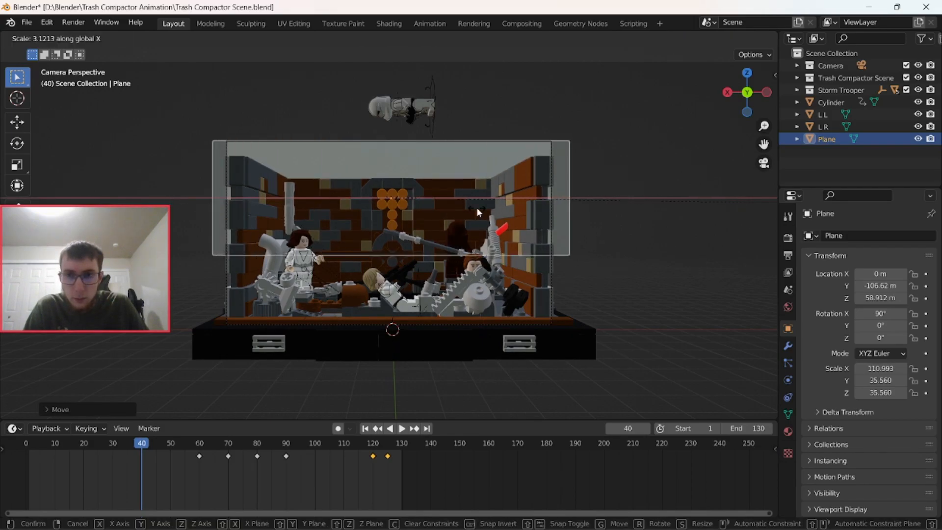
click(478, 210)
key(s)
key(y)
key(z)
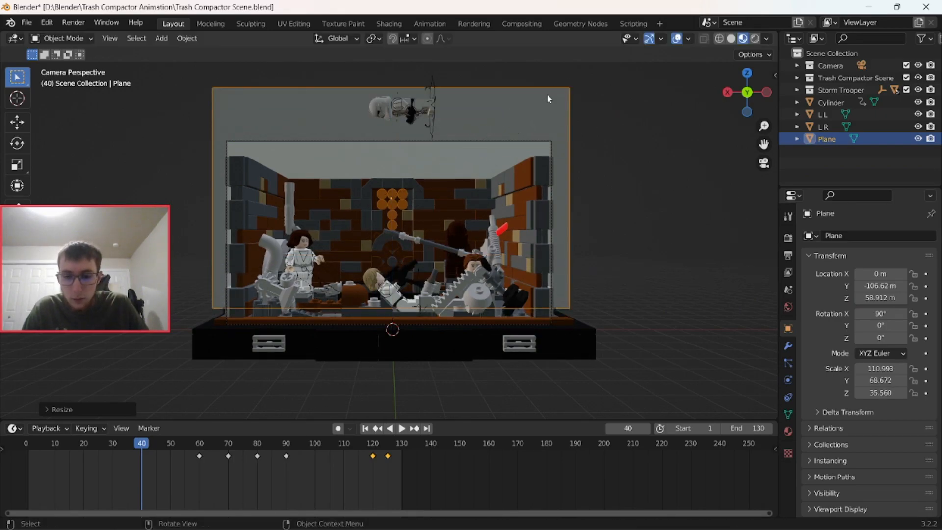
click(546, 93)
Lower the plane along Z to about 26.2 m so it fills the camera frame behind the set, keeping it selected
key(g)
key(z)
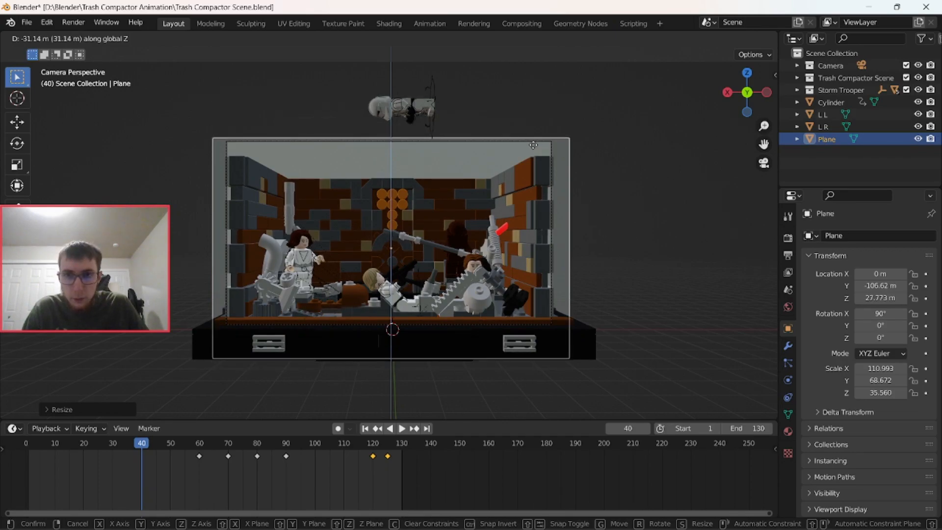
click(533, 147)
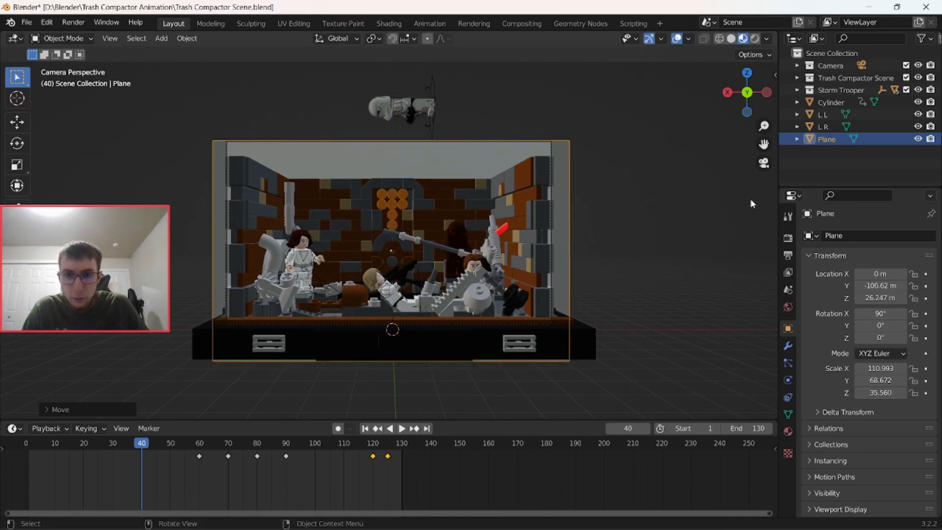
click(719, 200)
click(483, 159)
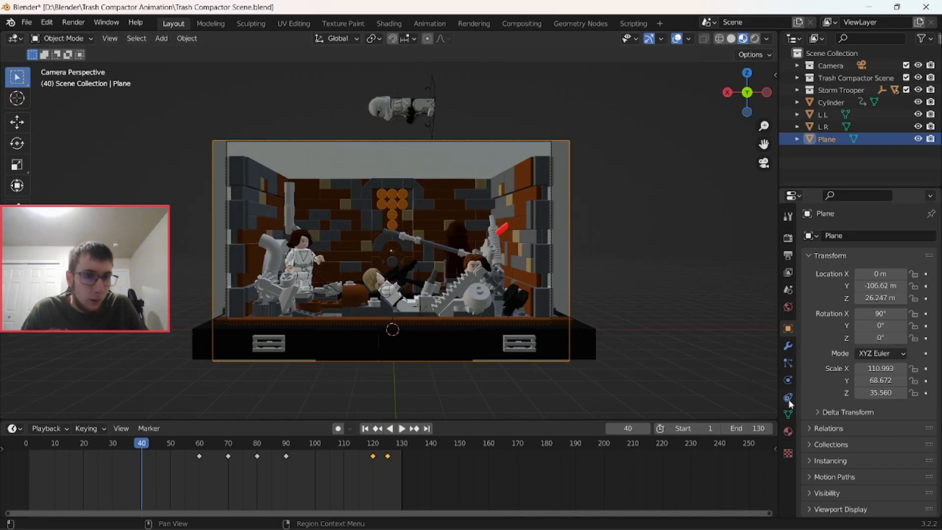
Give the plane a new material with a bright green base color
click(789, 431)
click(854, 289)
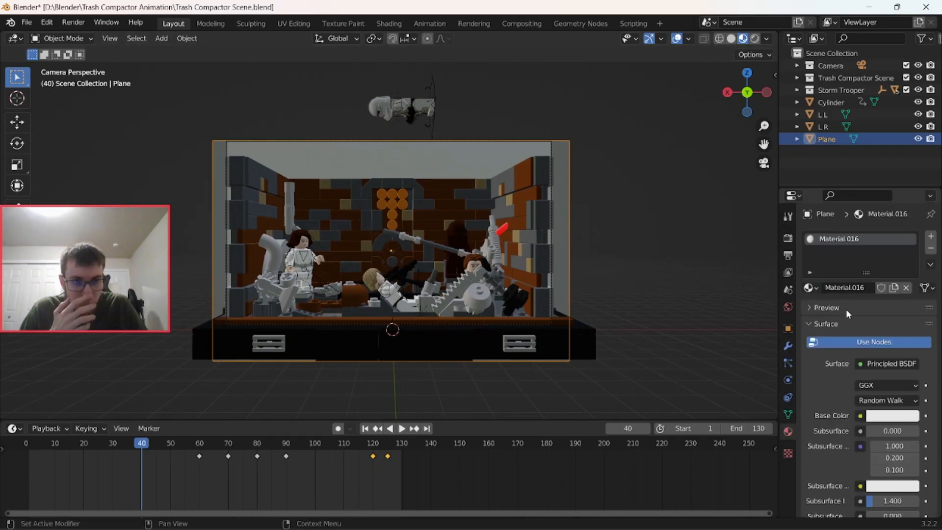
click(893, 416)
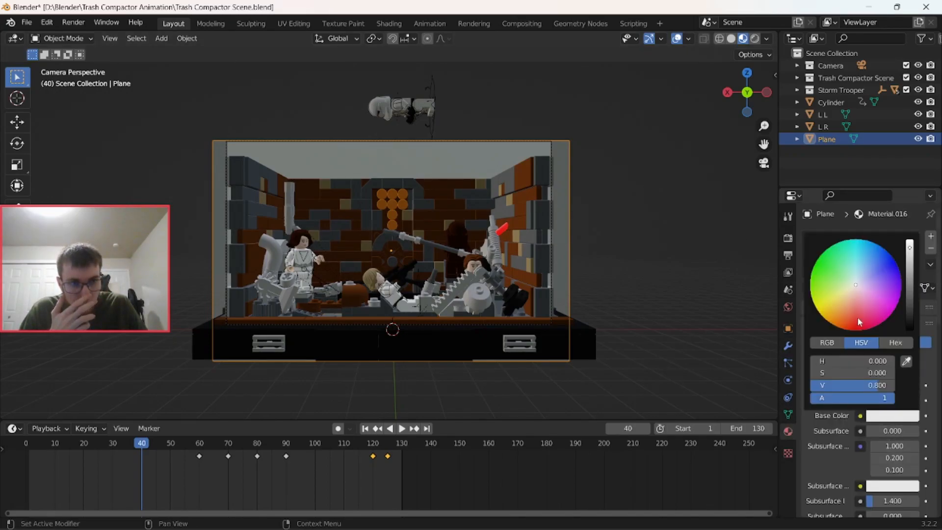
click(813, 268)
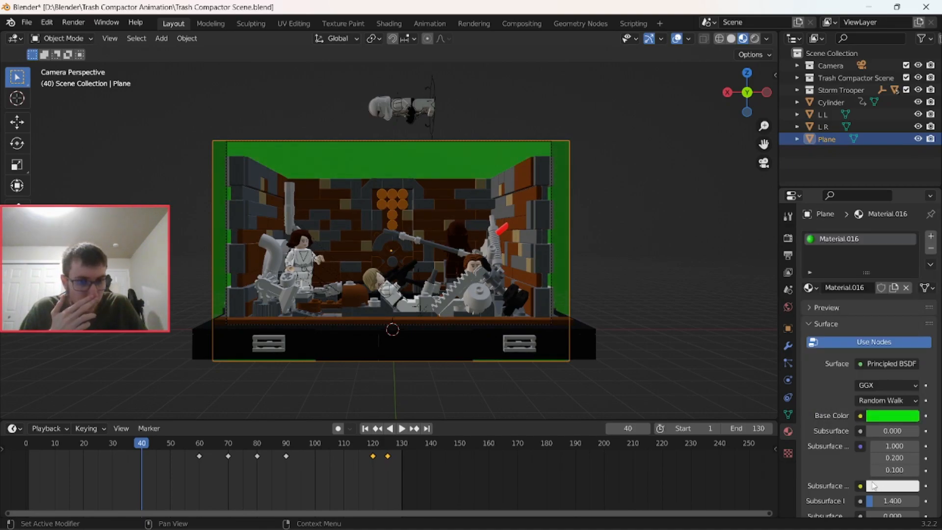
Set the plane material's emission color to green with hue 0.341, saturation 1 and value about 0.305
scroll(866, 470, down, 8)
scroll(866, 471, down, 6)
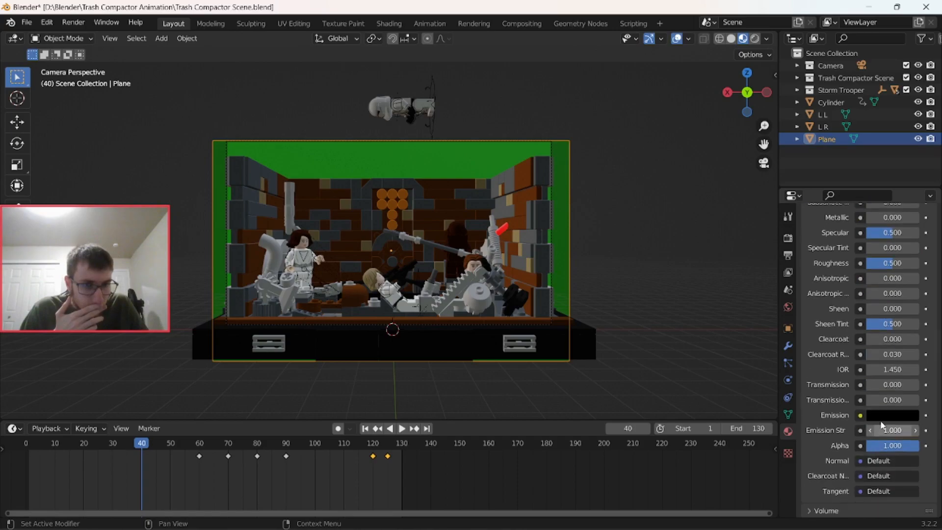
click(874, 415)
drag(909, 301, 910, 276)
click(819, 258)
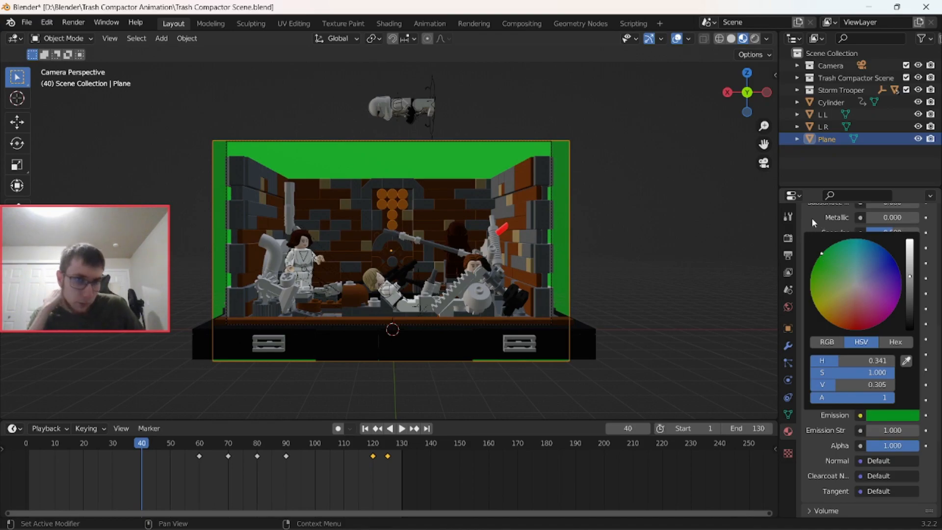
Try an emission strength of 2.3 on the green material and return it to 1
mouse_move(883, 430)
mouse_down()
mouse_move(893, 430)
mouse_move(883, 431)
mouse_up()
click(891, 431)
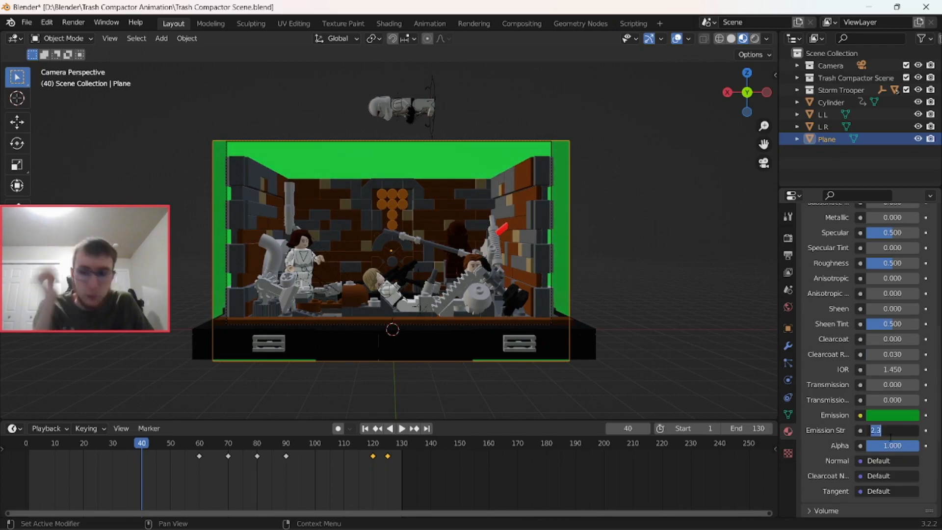
text(1)
key(Return)
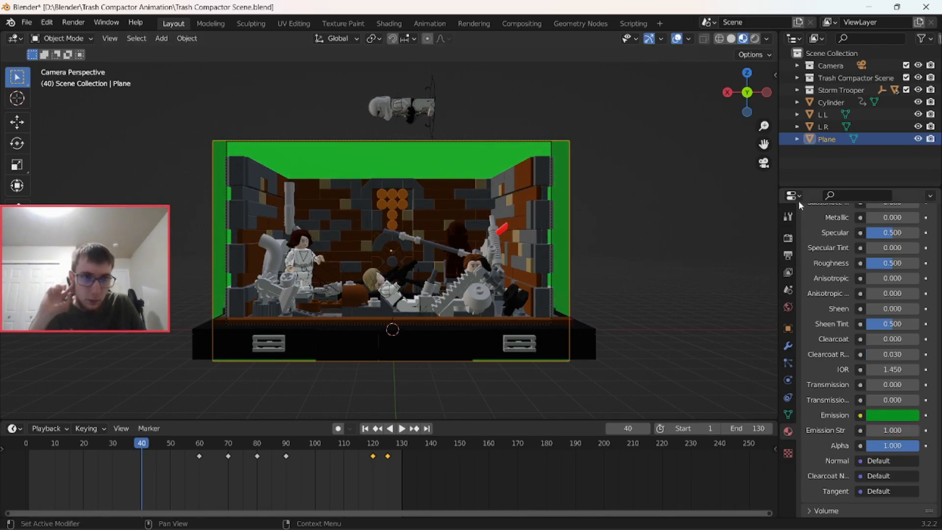
Deselect the plane, save the file, and render frame 40 as a test image, closing the render window after checking it
click(806, 163)
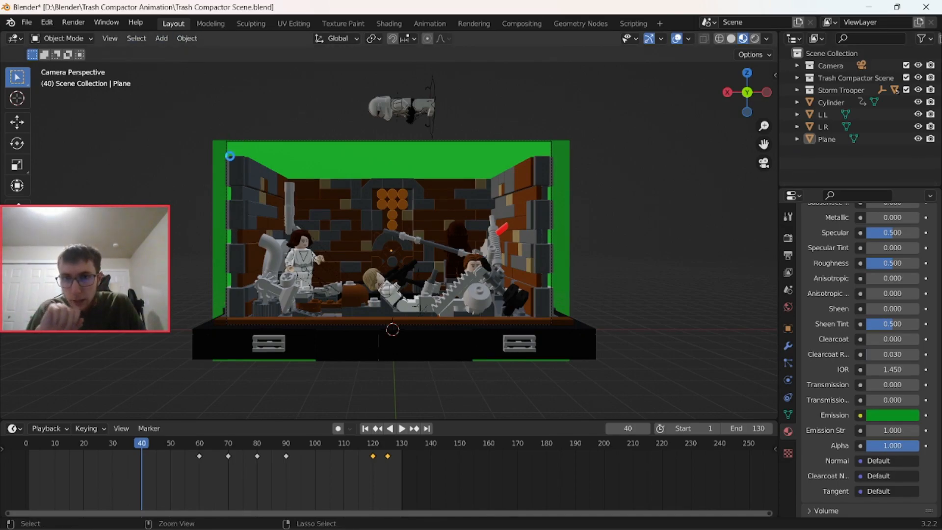
key(ctrl+s)
click(73, 22)
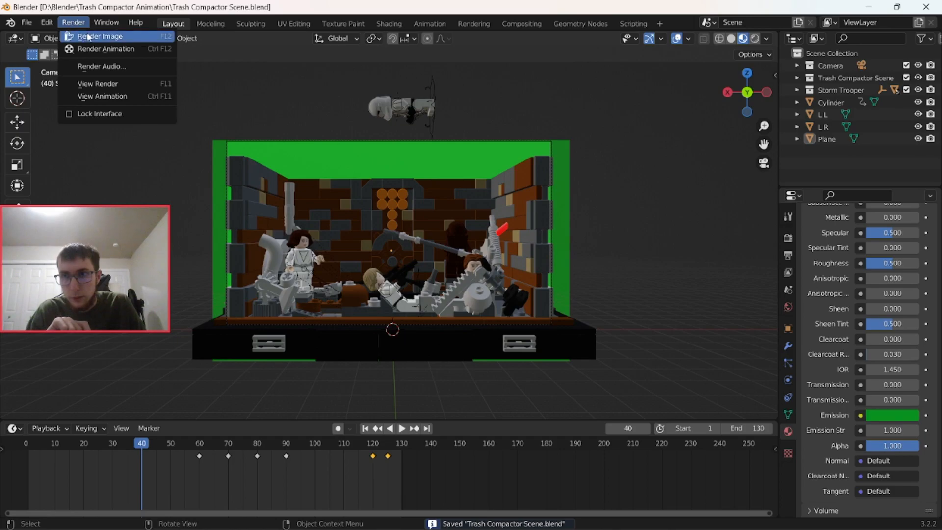
click(88, 36)
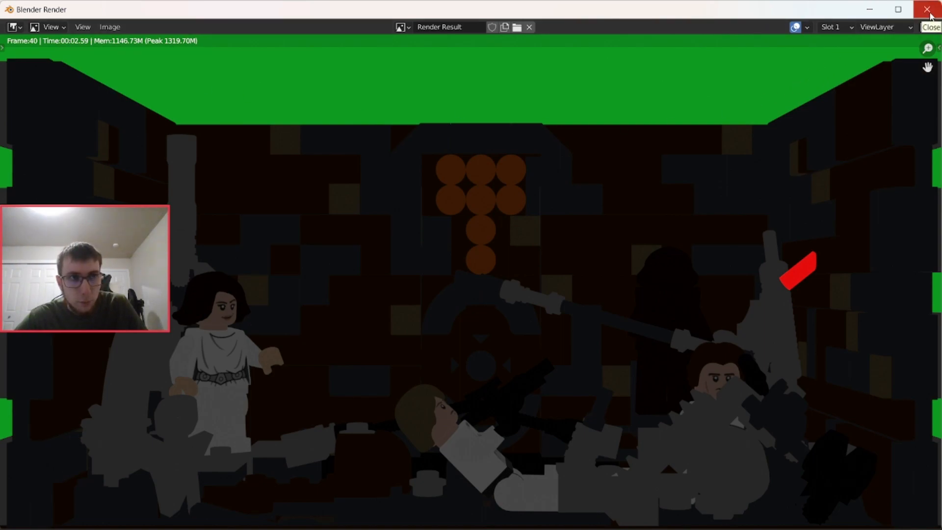
click(930, 13)
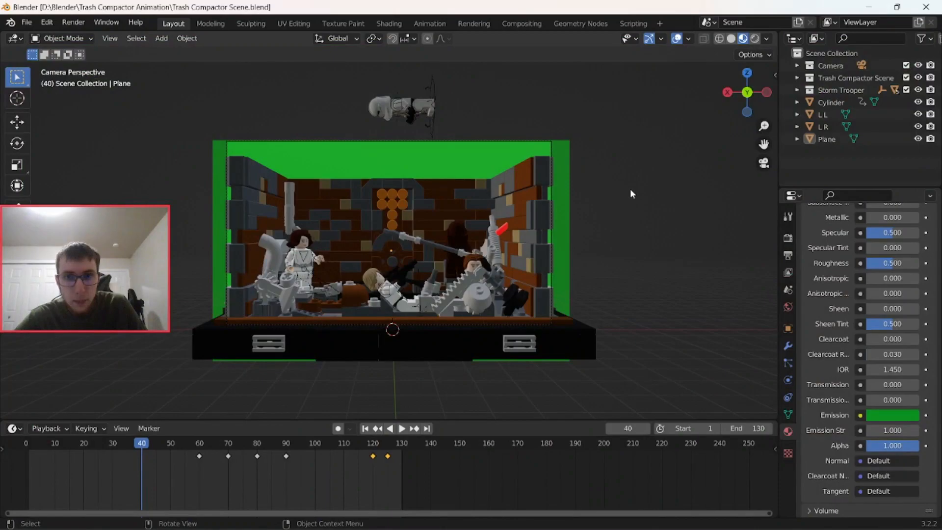
Add a spot light to the scene
middle_drag(626, 191, 532, 251)
scroll(531, 252, down, 3)
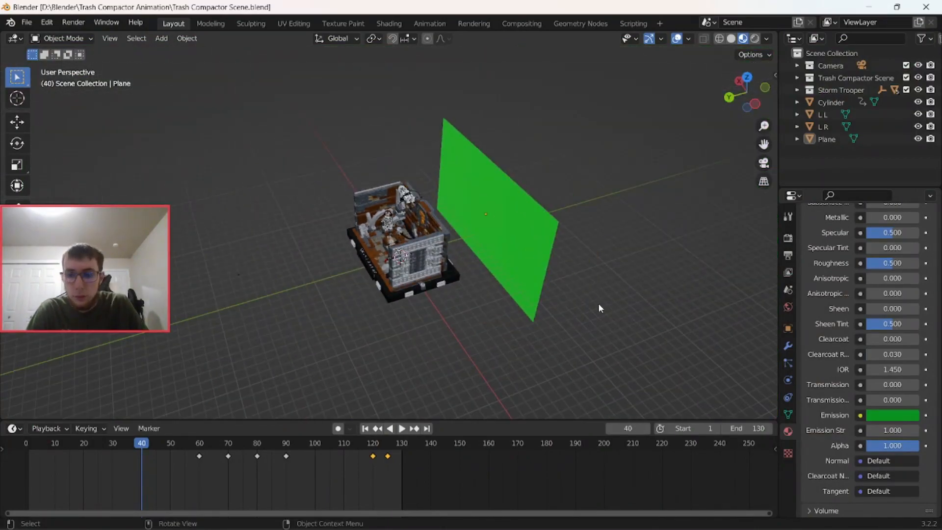
key(shift+a)
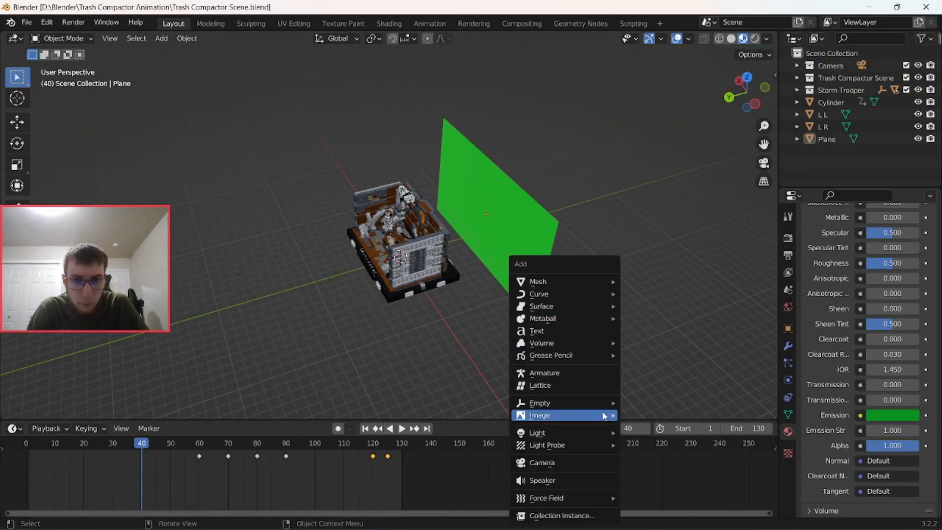
mouse_move(596, 433)
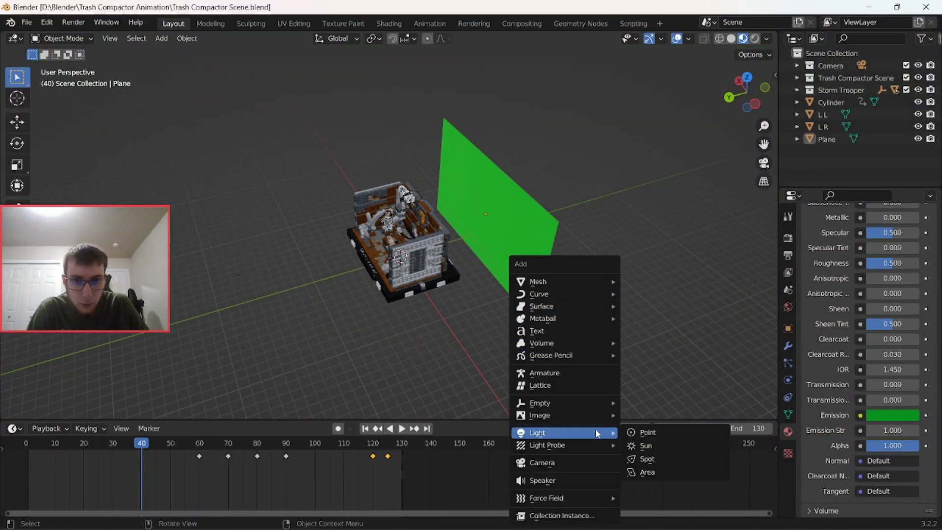
click(658, 462)
Raise the spot light along the Z axis to sit above the trash compactor set
middle_drag(505, 334, 594, 317)
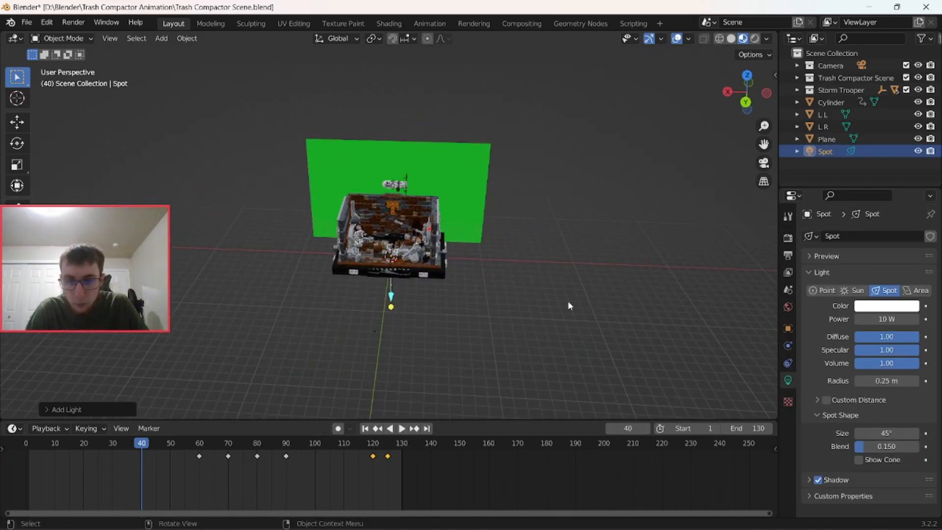
key(g)
key(z)
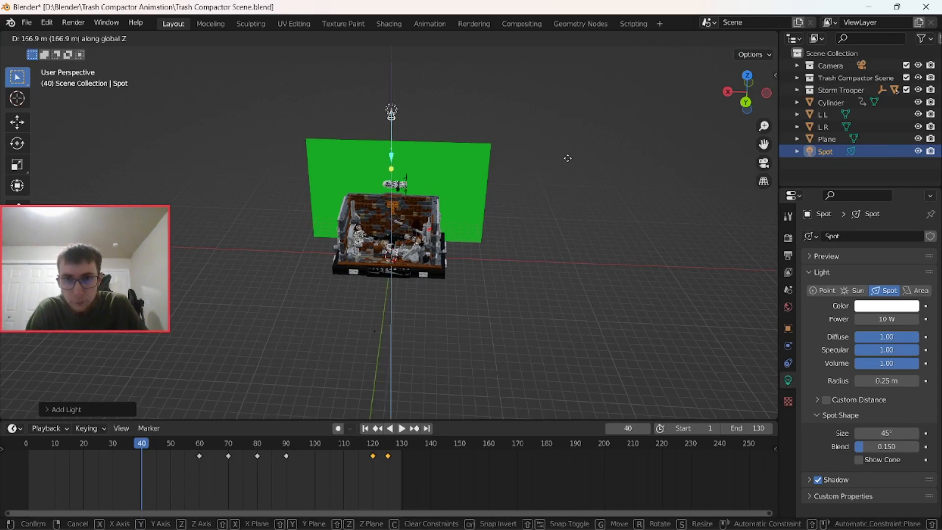
click(569, 201)
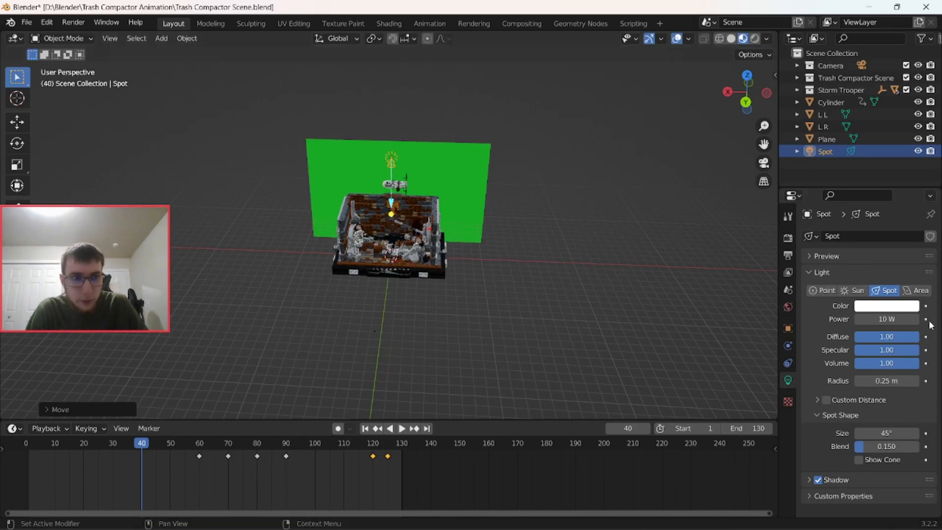
Set the spot light's color to orange with hue 0.059, saturation 0.972 and value 1
click(884, 308)
click(880, 307)
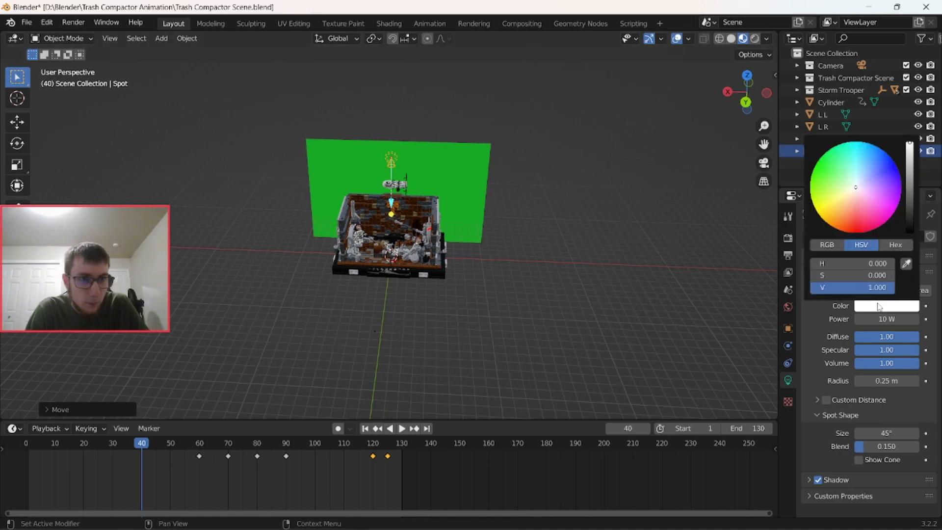
mouse_move(845, 215)
mouse_down()
mouse_move(847, 223)
mouse_move(835, 217)
mouse_up()
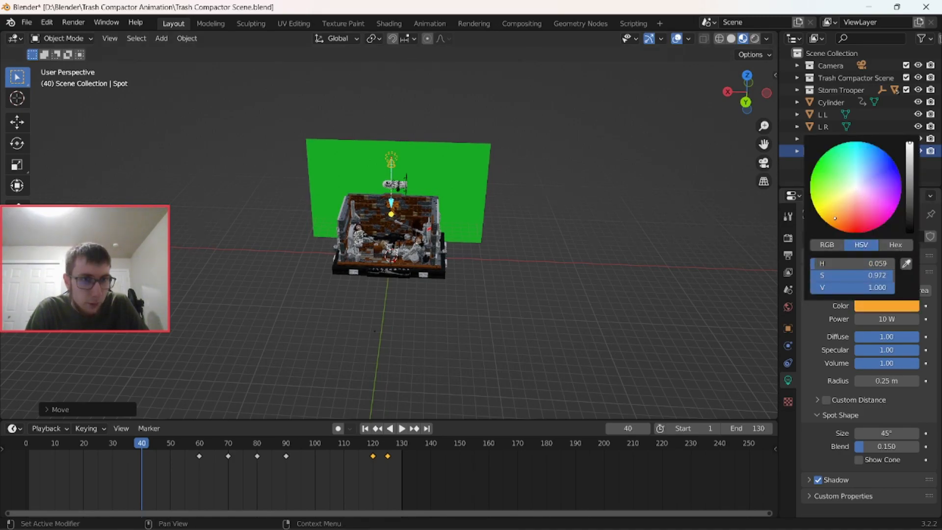
Set the spot light's power to 100 W and deselect the light
click(910, 320)
text(100)
key(Return)
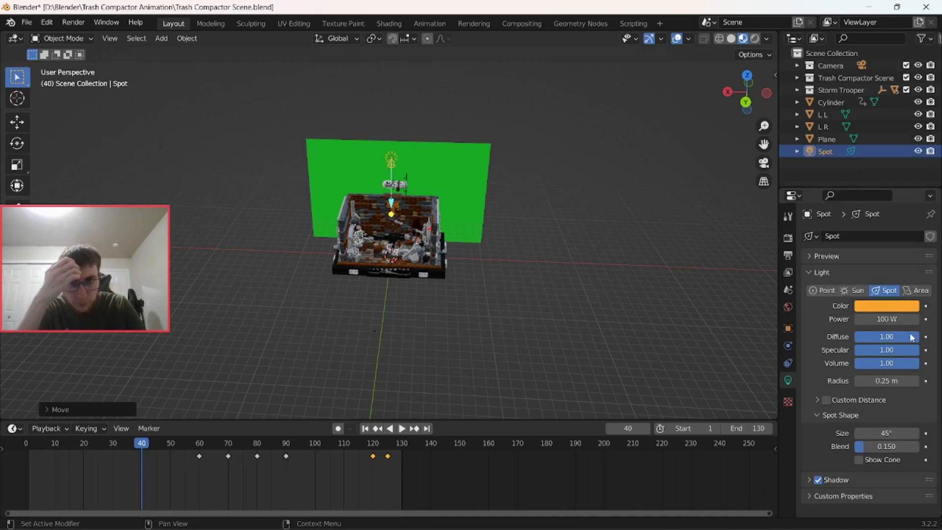
click(513, 258)
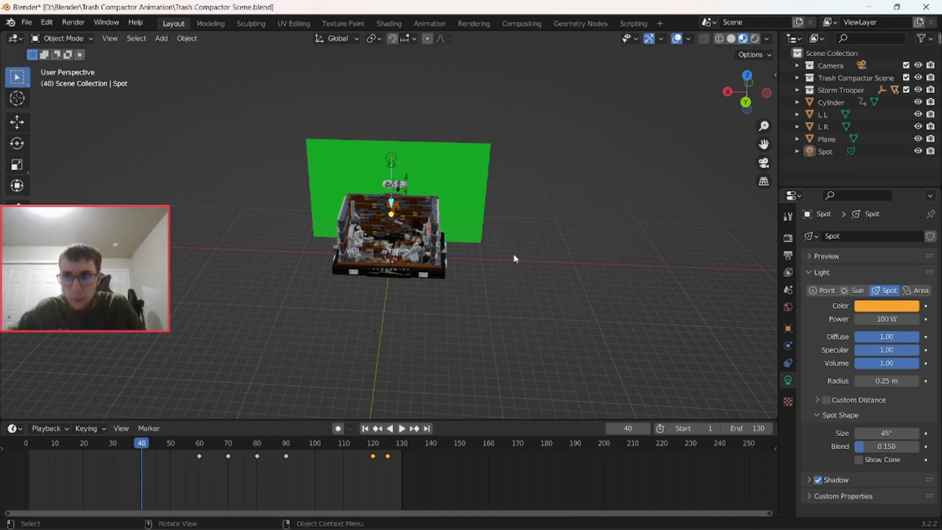
Save the file and render frame 40 as a test image, minimizing the render window after checking the lighting
key(ctrl+s)
click(71, 22)
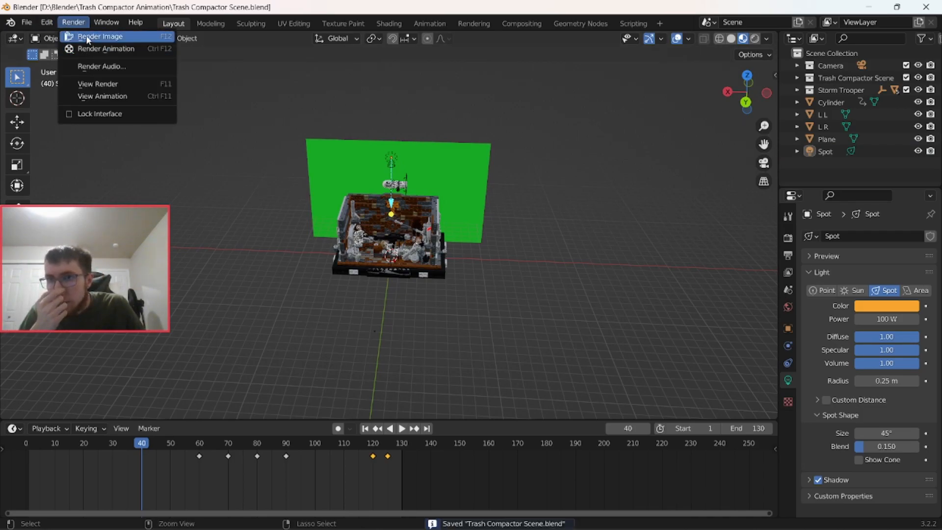
click(87, 35)
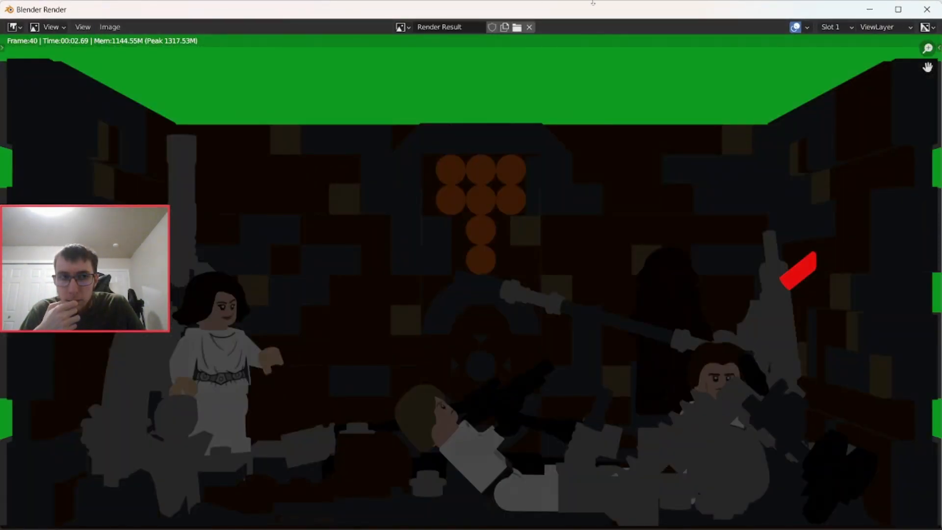
click(870, 7)
Set the spot light's power to 1000 W and switch the viewport to rendered shading to preview the lighting
click(873, 318)
click(872, 319)
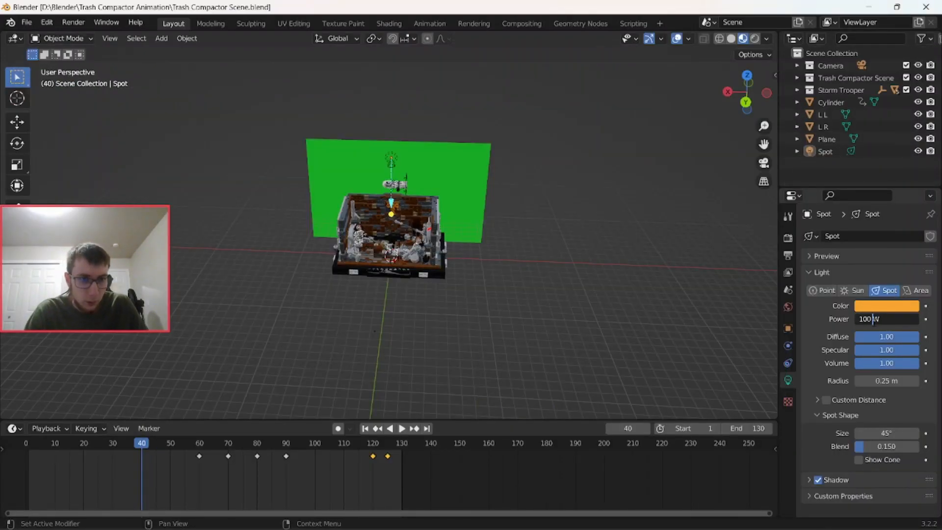
text(0)
key(Return)
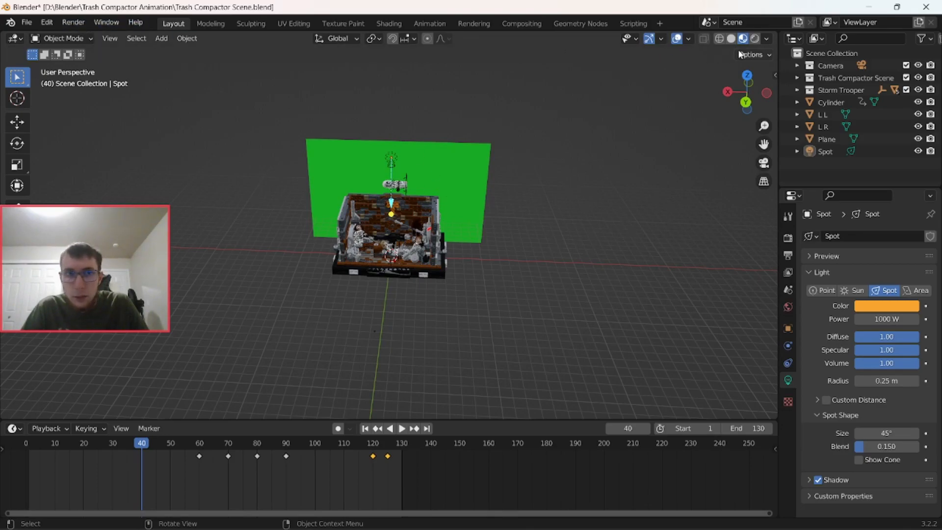
click(754, 38)
scroll(432, 275, up, 1)
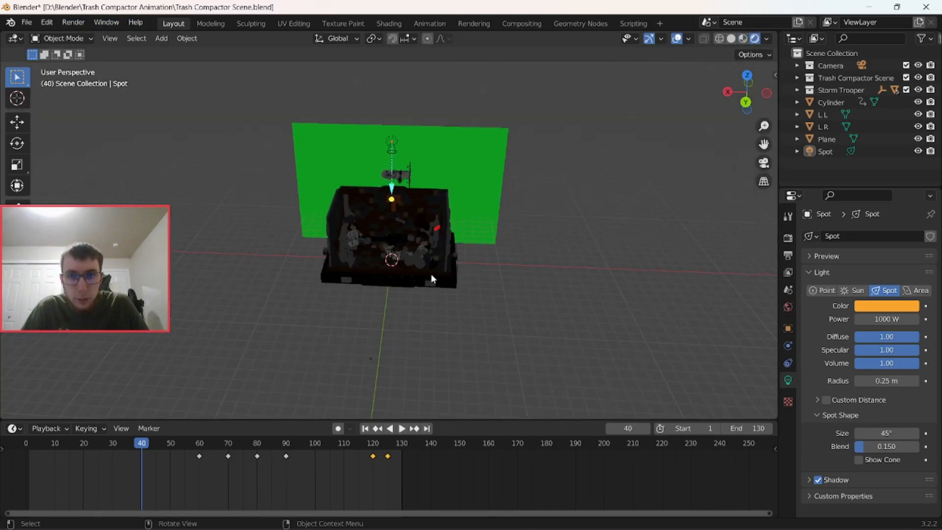
scroll(435, 275, up, 4)
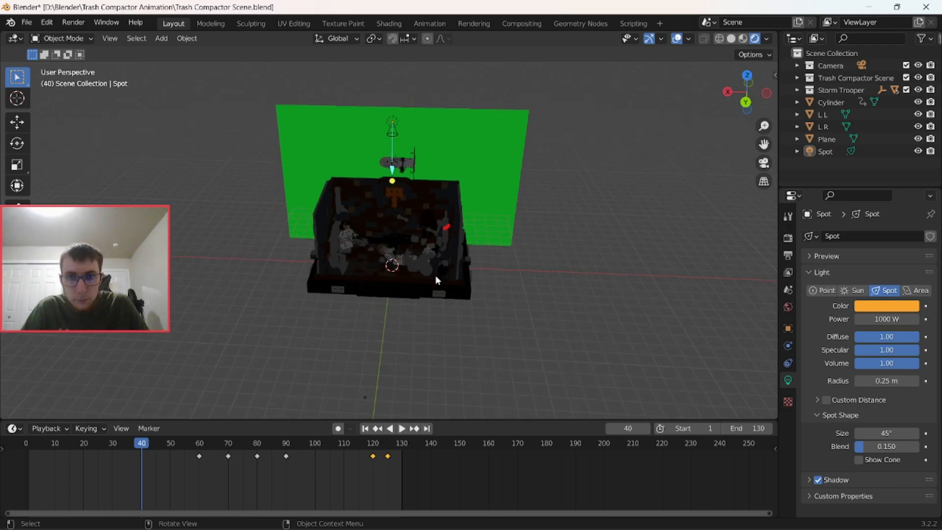
Scale up the spot light above the set until its cone extends to just above the compactor walls
middle_drag(437, 275, 476, 253)
scroll(476, 254, down, 3)
click(391, 92)
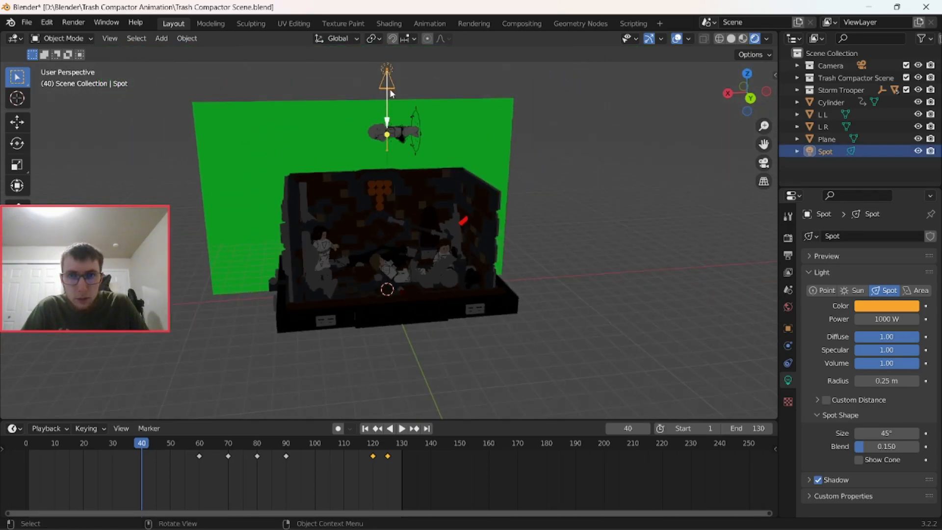
key(s)
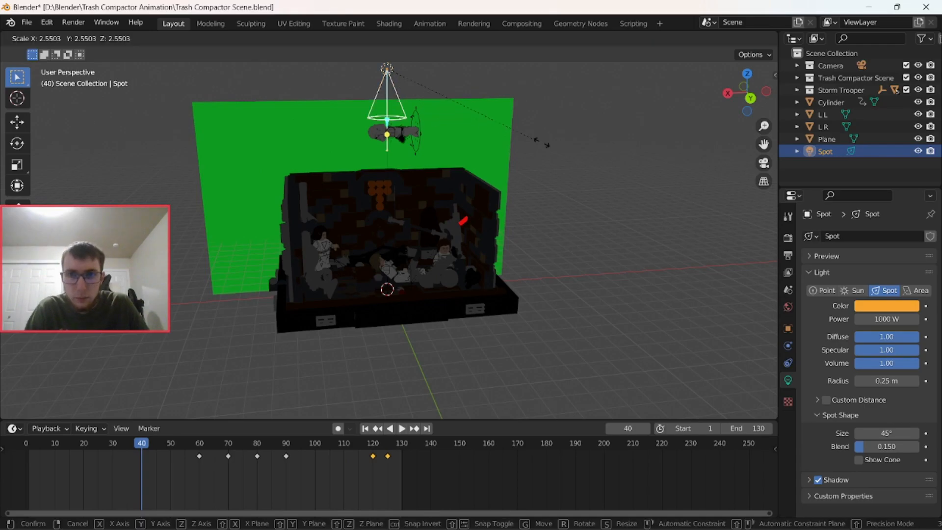
click(634, 204)
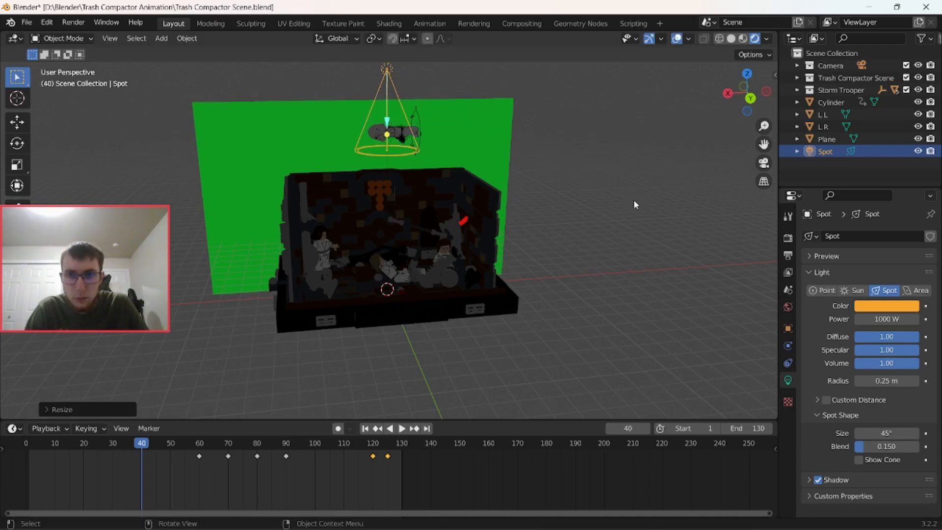
Lower the spot light slightly along the Z axis toward the trash compactor set and deselect it
click(388, 145)
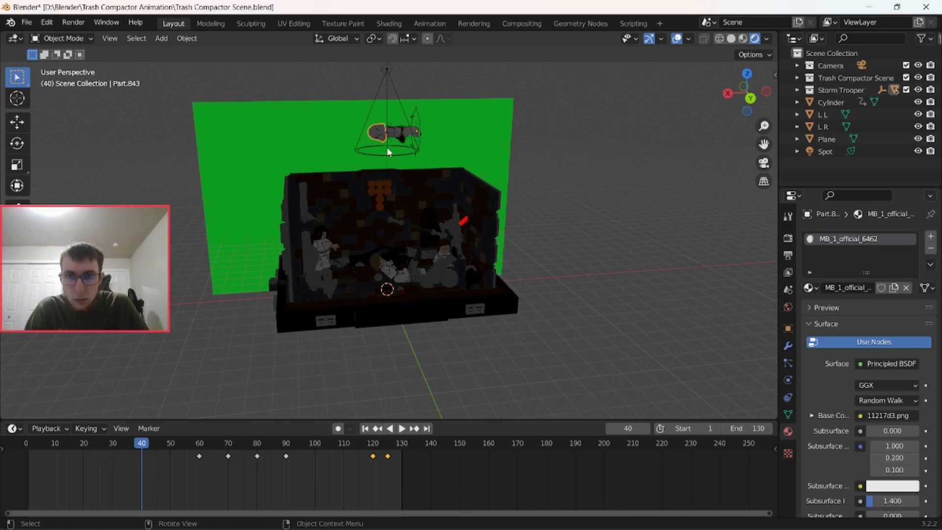
click(386, 72)
drag(387, 134, 388, 156)
click(388, 121)
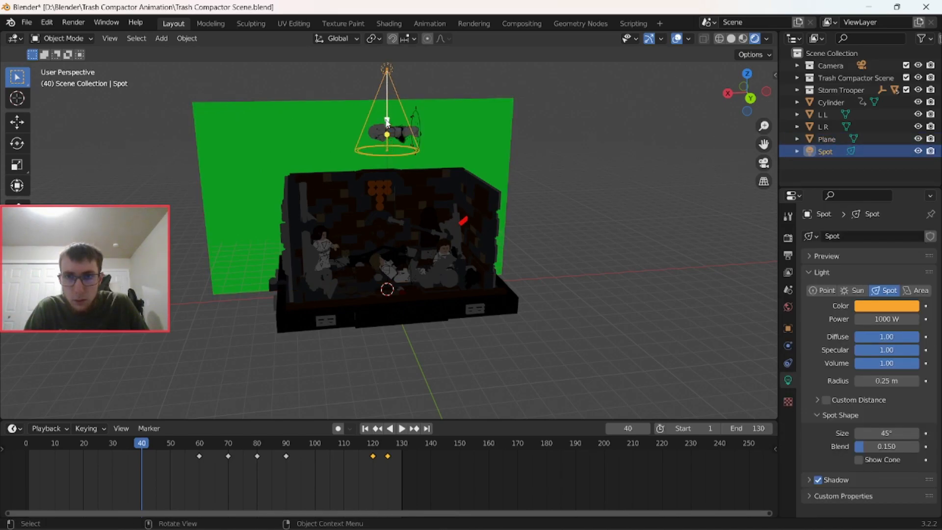
key(g)
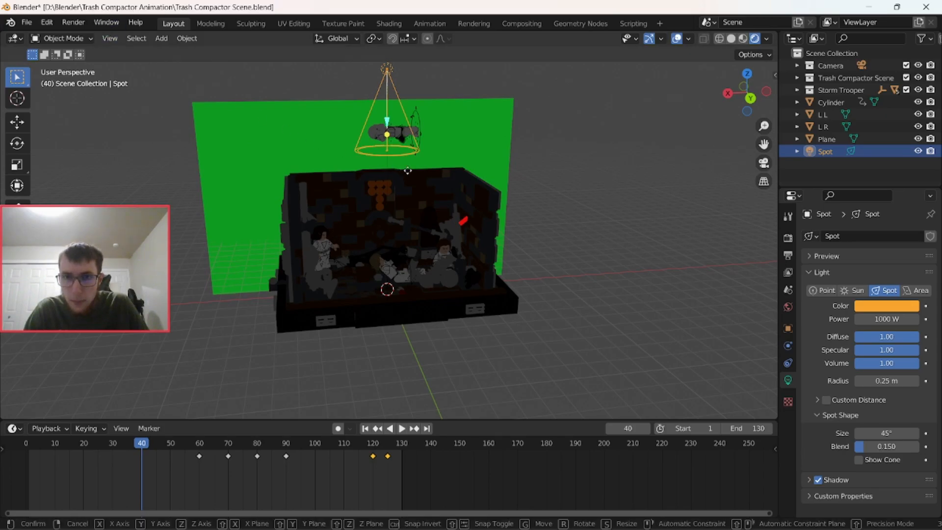
key(z)
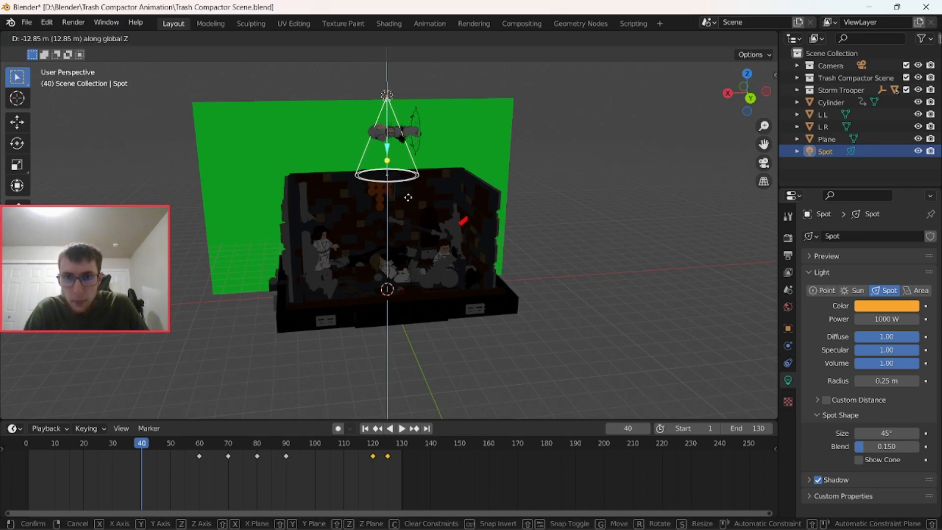
click(409, 186)
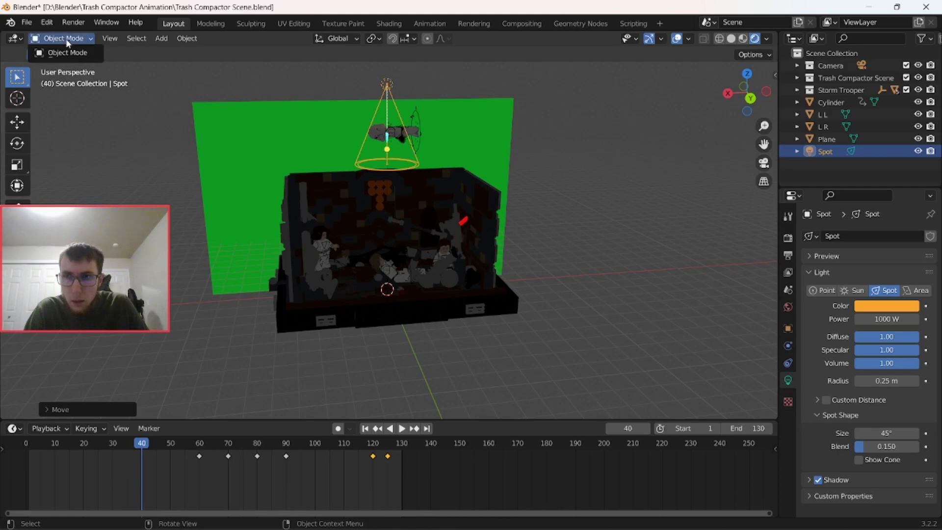
click(598, 159)
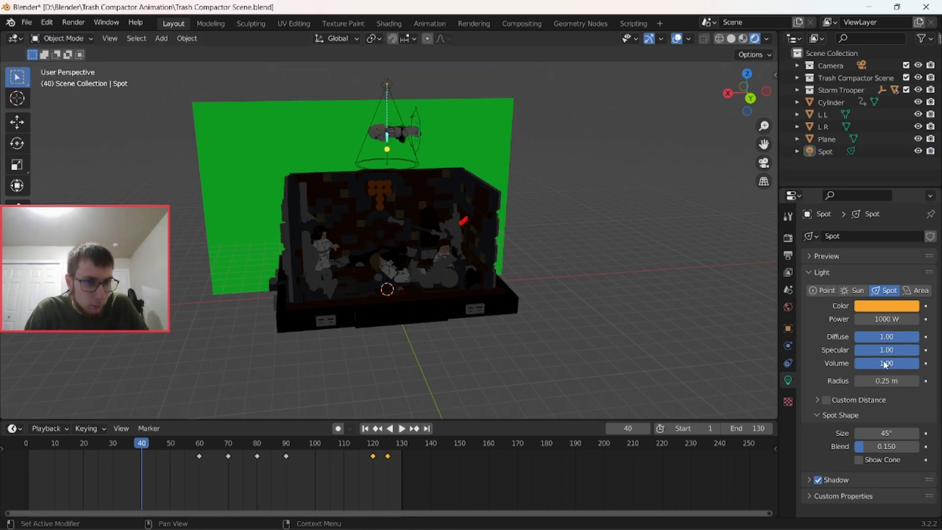
Set the spot light's radius to 5 m and its spot size to 70°
drag(885, 376, 891, 383)
click(891, 382)
text(5)
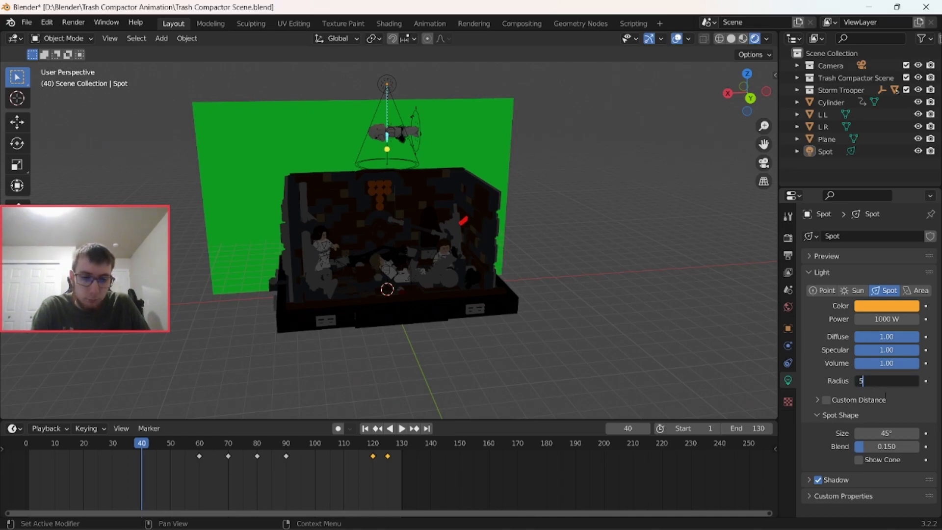
key(Return)
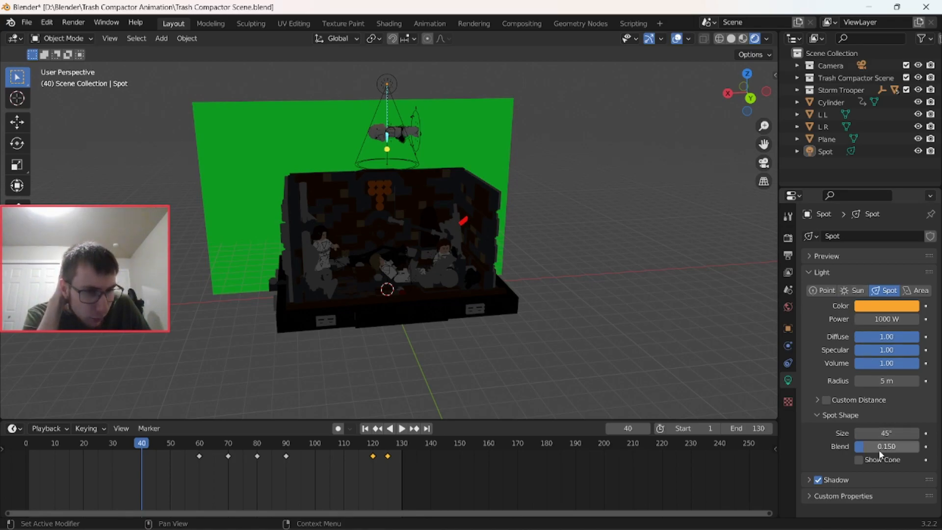
drag(878, 432, 895, 433)
click(883, 433)
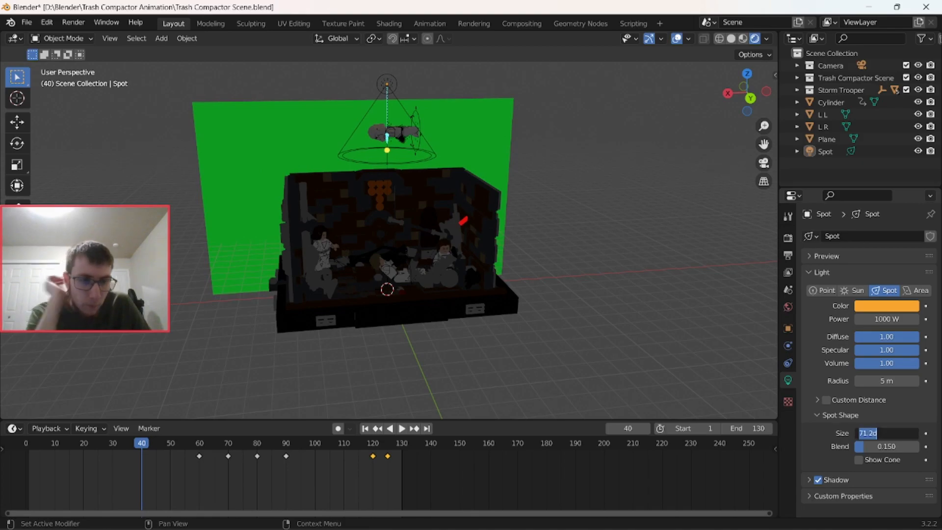
text(70)
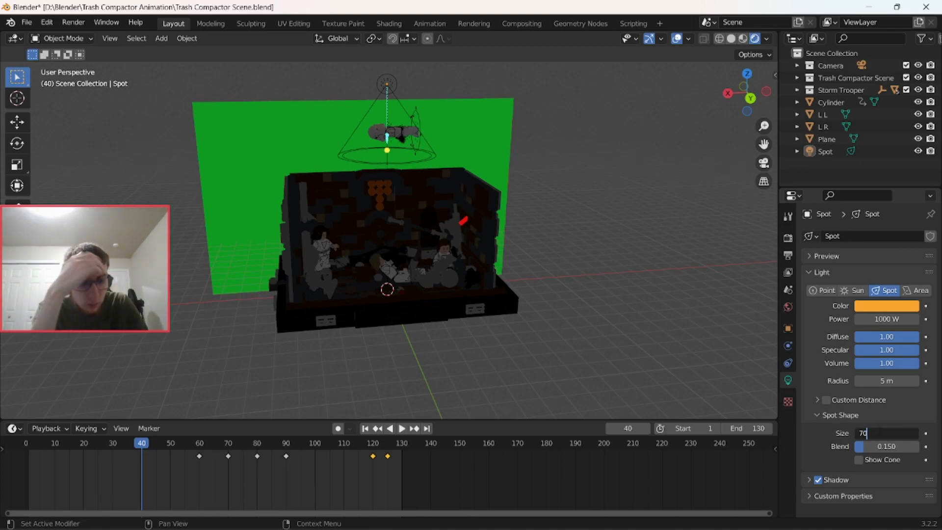
key(Return)
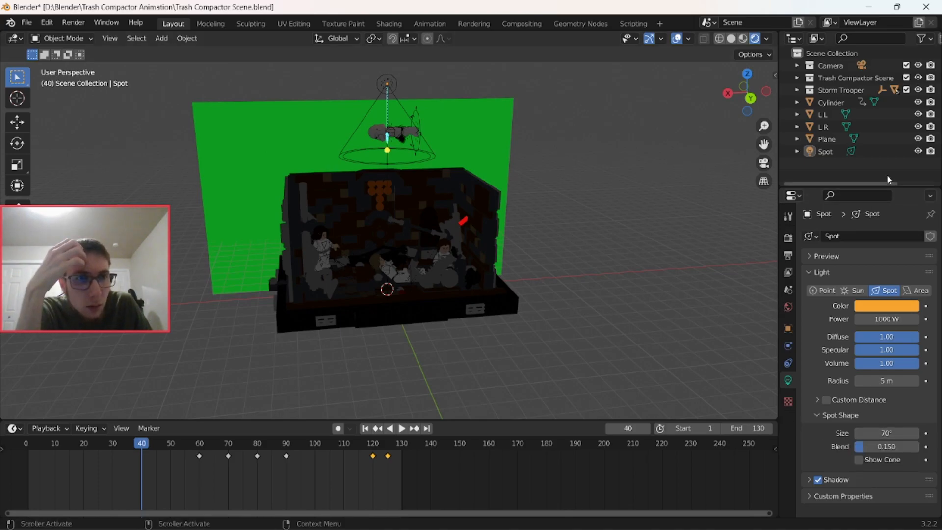
Select the spot light and render frame 40 to check its radius and cone settings, then minimize the render window
click(877, 143)
click(877, 151)
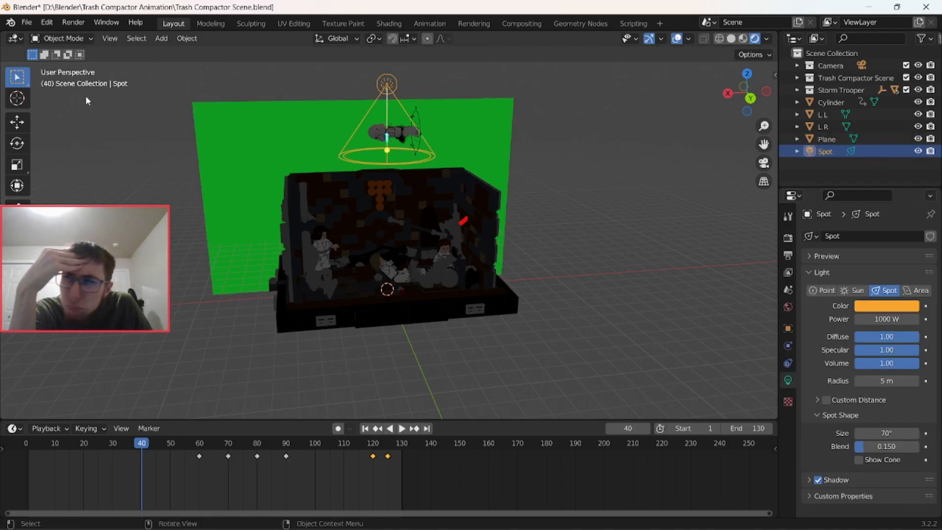
click(74, 22)
click(78, 35)
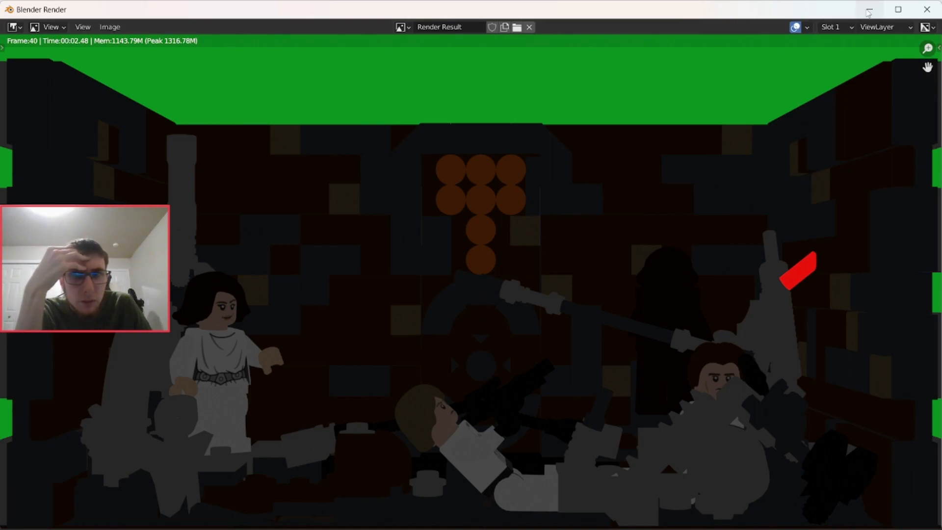
click(866, 10)
Set the spot light's power to 5000 W
drag(883, 319, 908, 320)
click(886, 319)
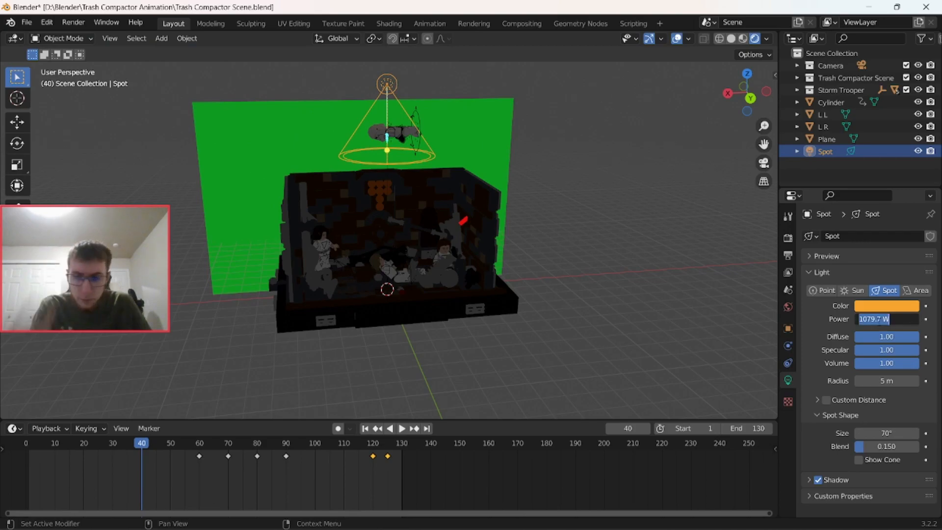
text(5000)
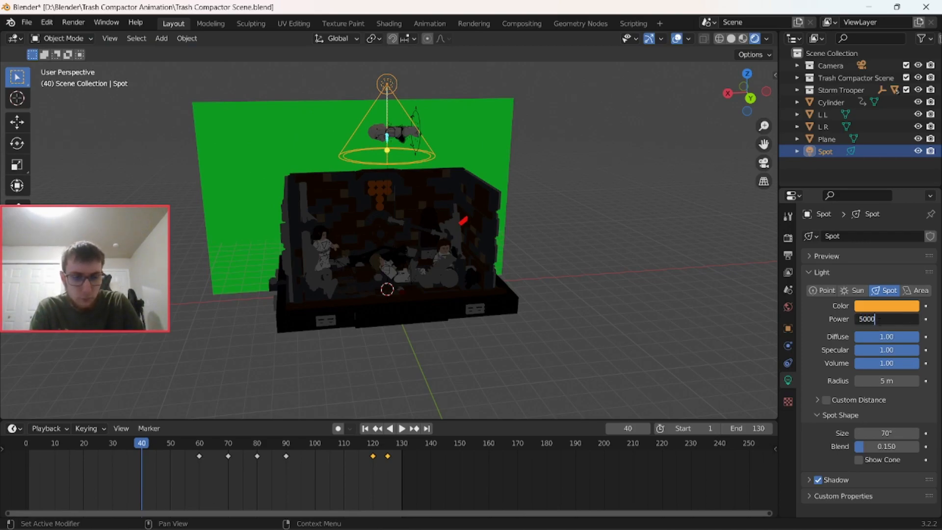
key(Return)
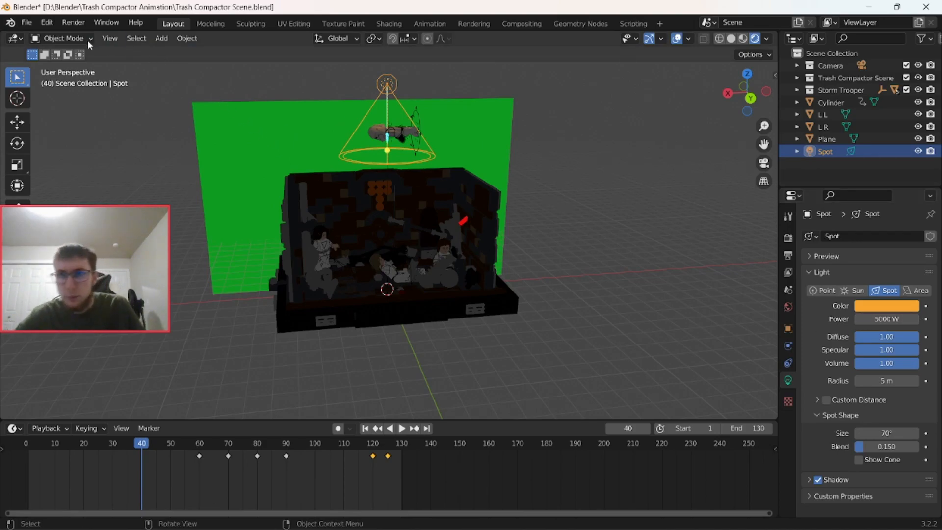
Render frame 40 to check the 5000 W lighting and minimize the render window
click(77, 24)
click(82, 35)
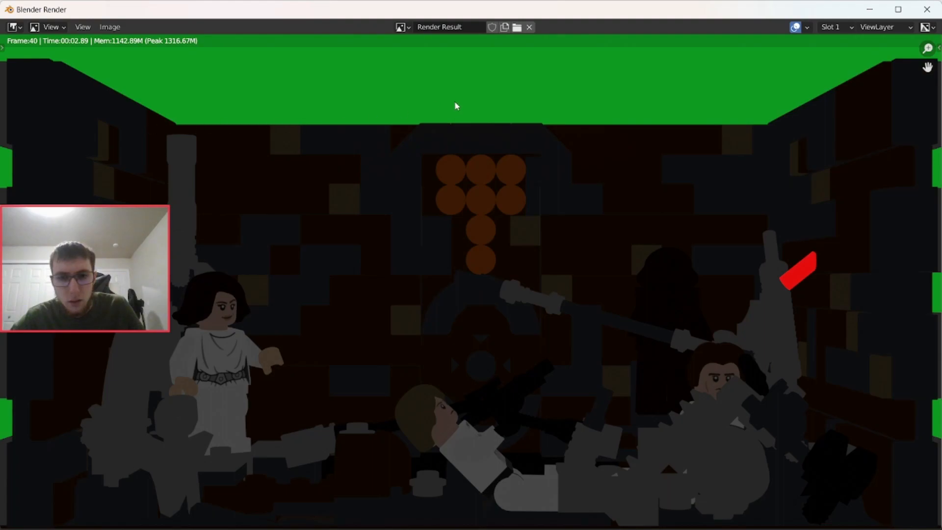
click(870, 6)
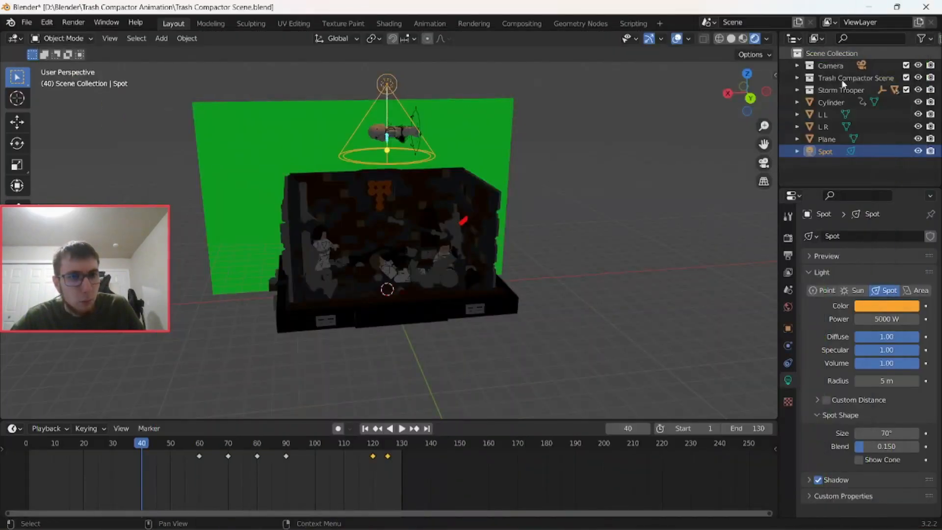
Change the spot light to a point light and set its power to 10000000 W (10 MW)
click(827, 291)
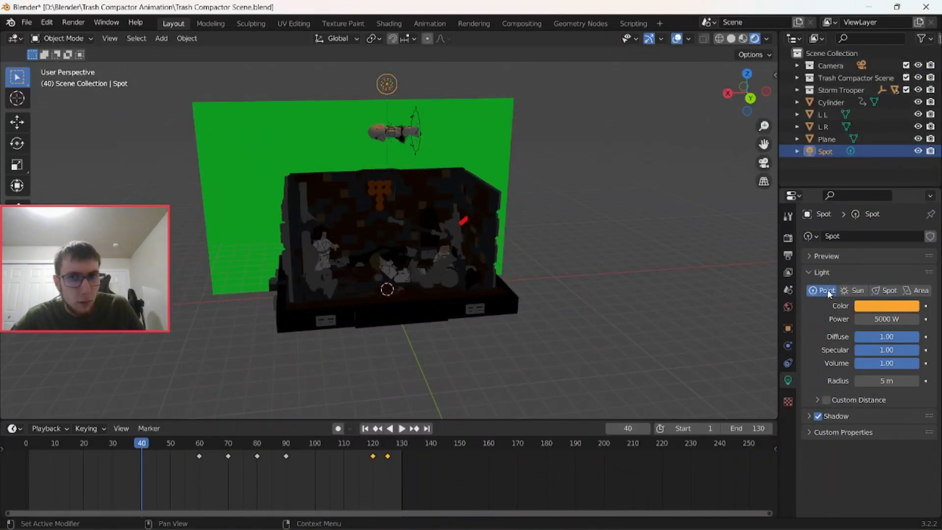
click(882, 319)
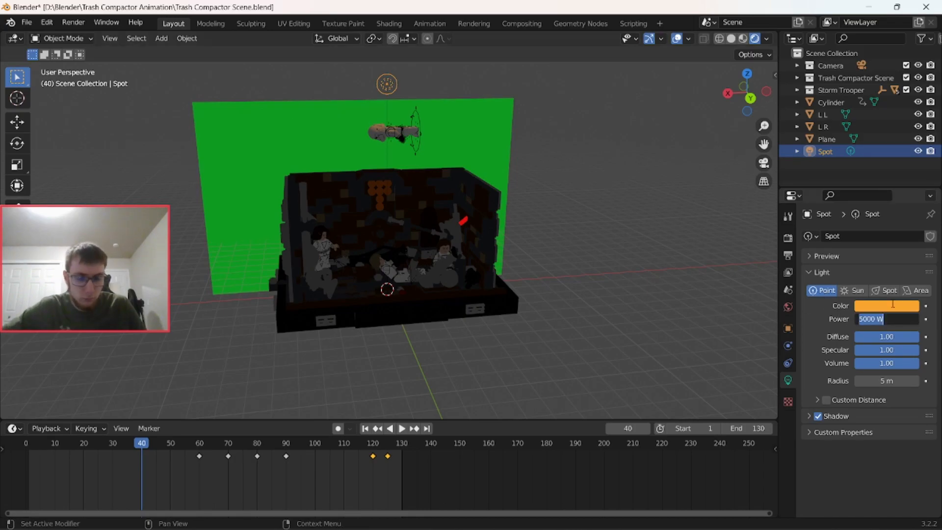
text(1000000)
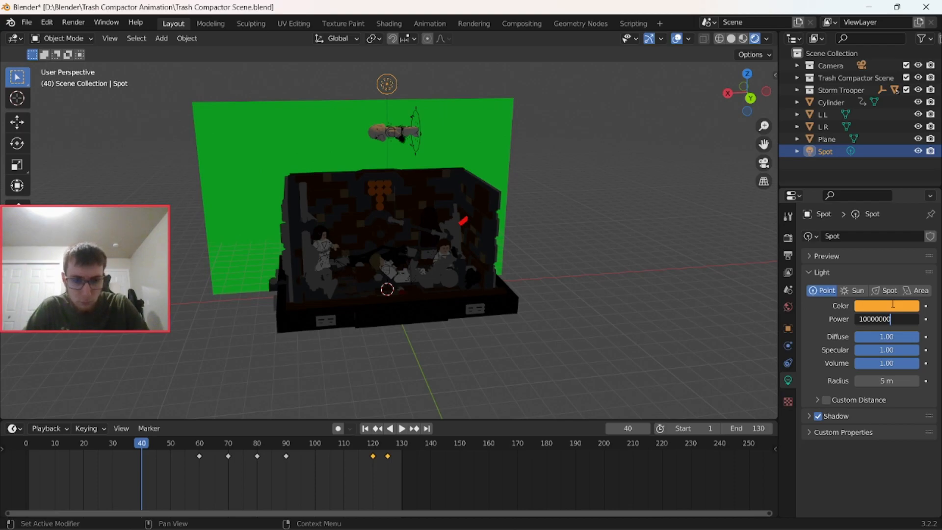
text(0)
key(Return)
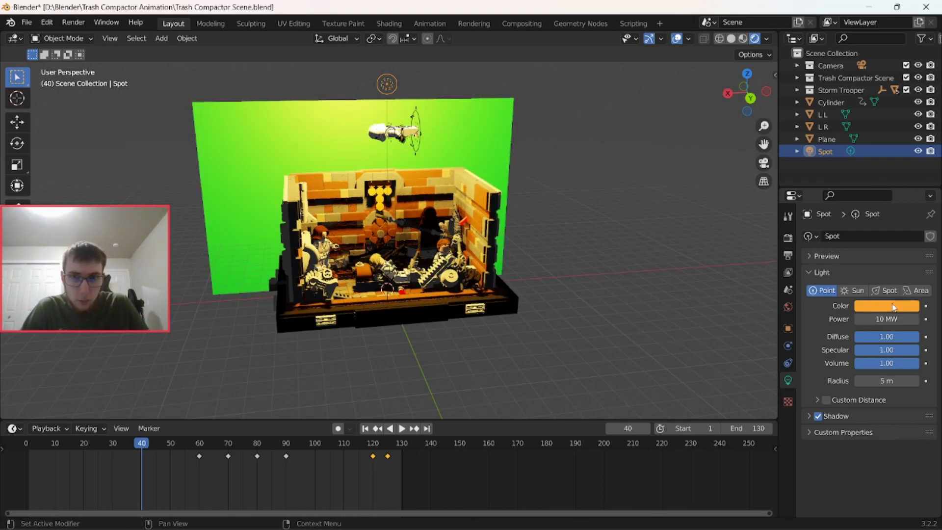
Try raising the point light's power to 900 GW
click(886, 319)
click(869, 319)
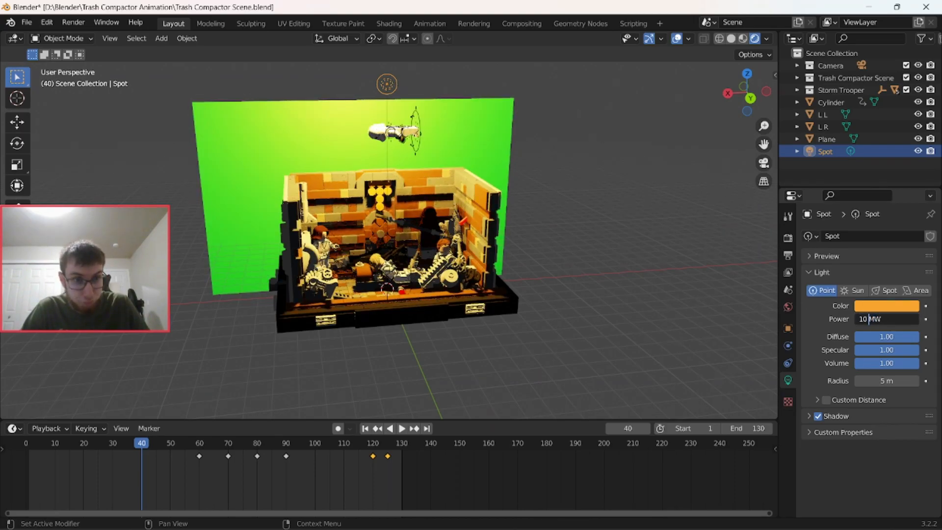
key(BackSpace)
key(BackSpace)
key(BackSpace)
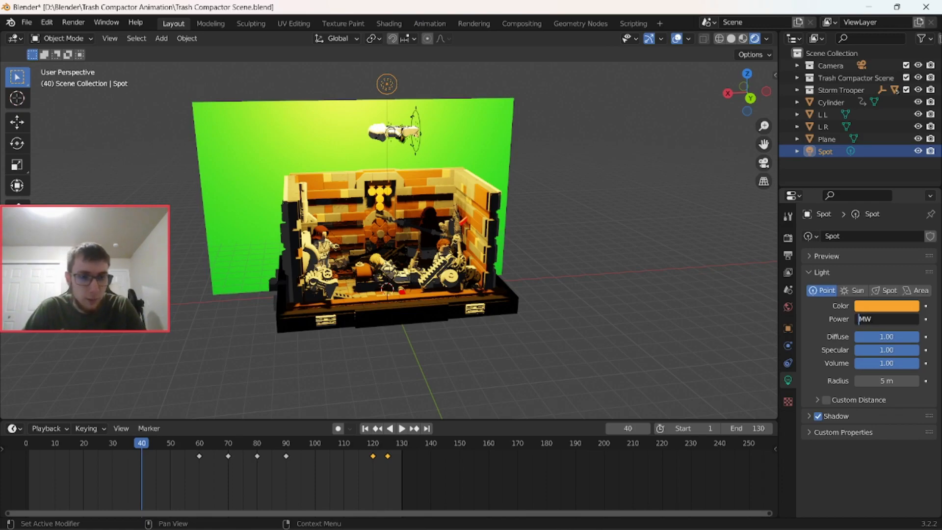
text(9000)
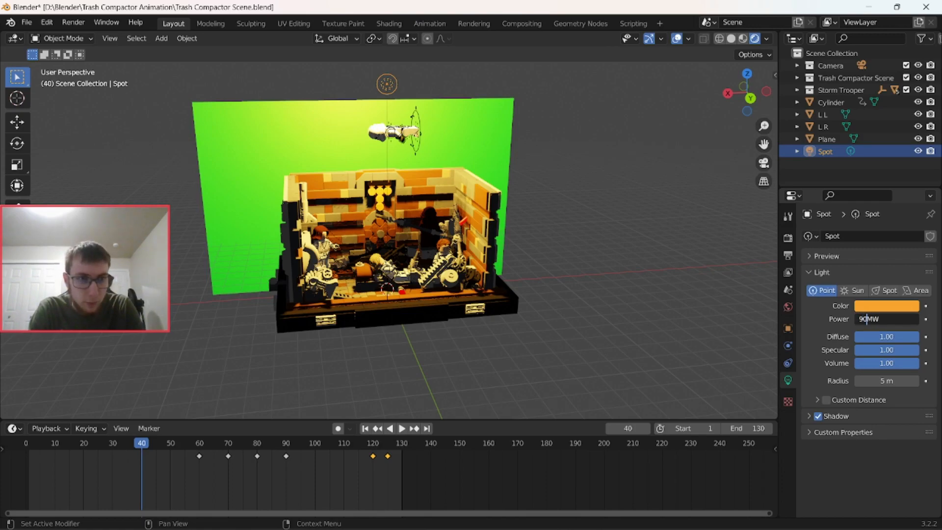
text(000)
key(Return)
Set the point light's power to 900000 W
click(874, 319)
click(867, 319)
click(871, 319)
key(BackSpace)
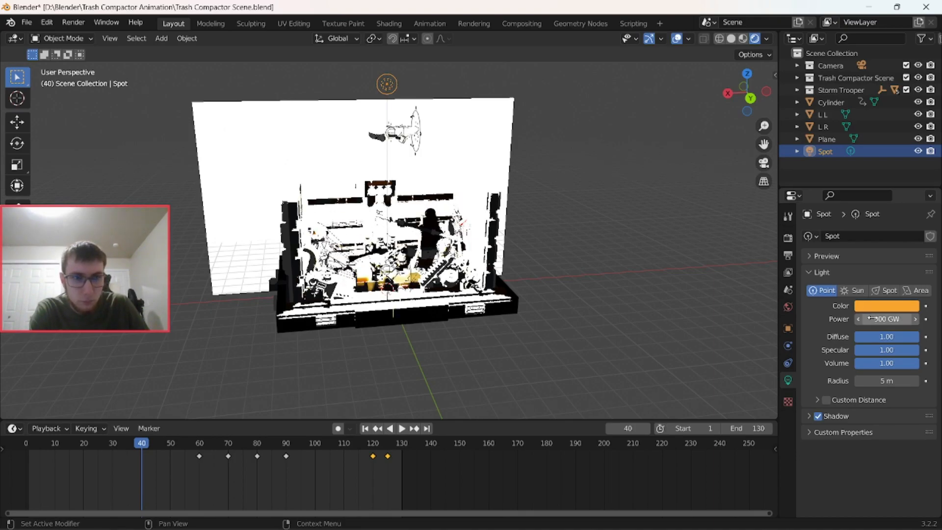
key(ctrl+a)
key(BackSpace)
text(9000)
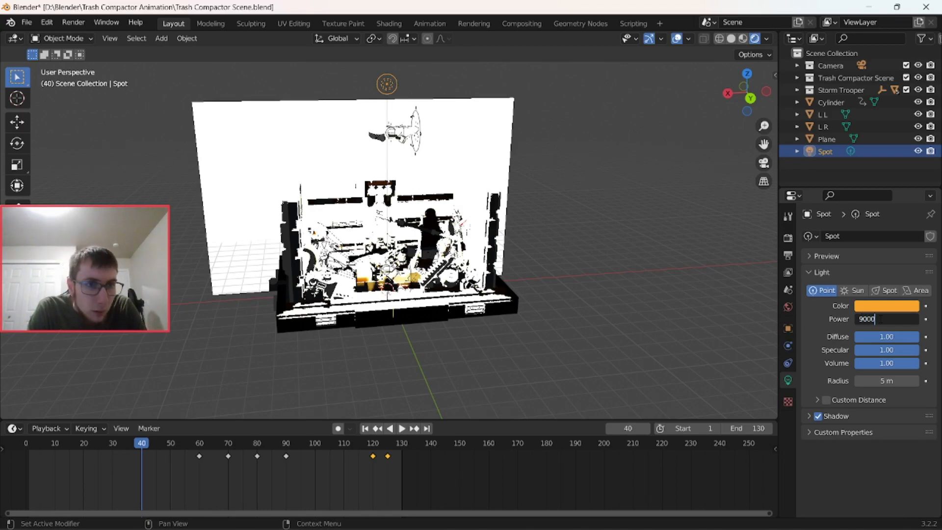
text(00)
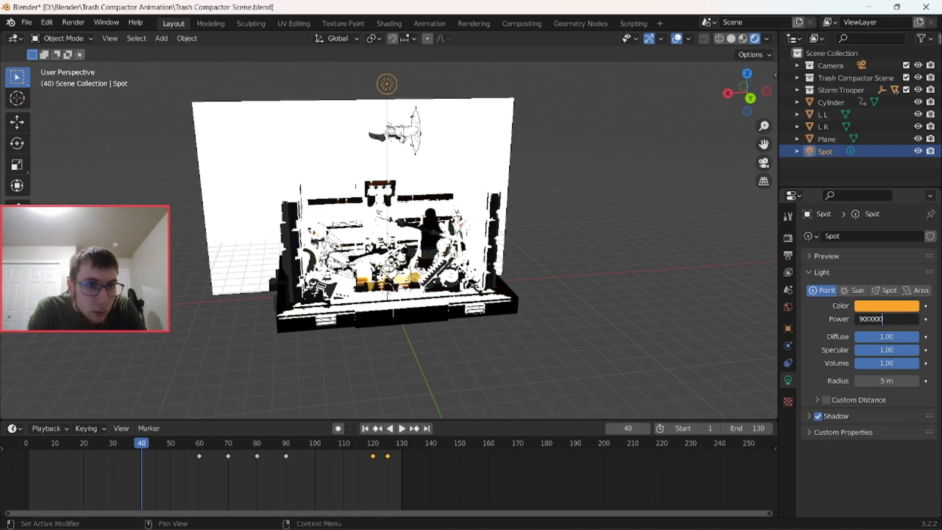
key(Return)
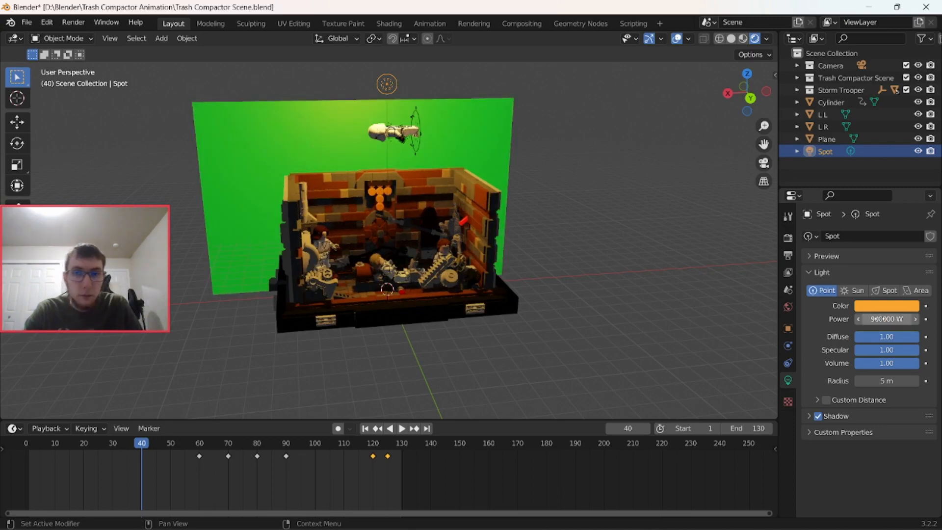
Try a power of 800000 W for the point light and return it to 900000 W
click(870, 319)
click(862, 319)
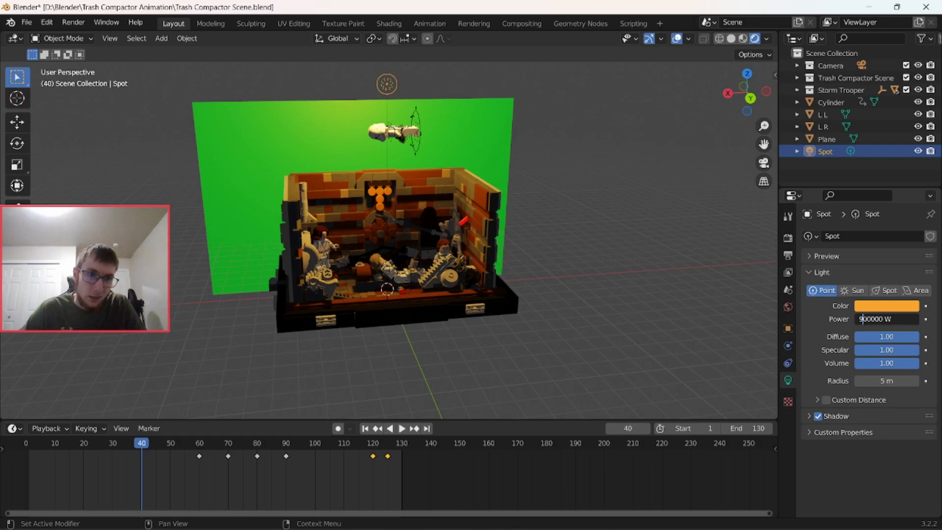
key(BackSpace)
text(8)
key(Return)
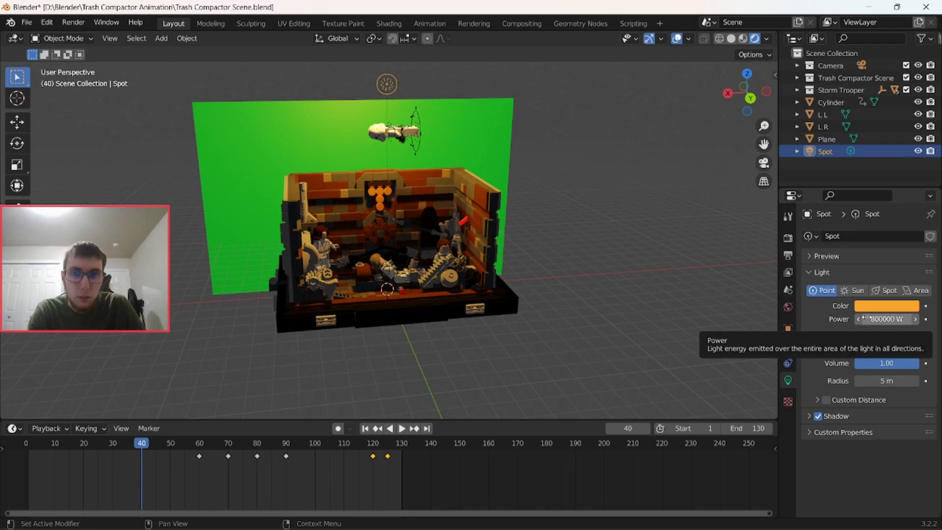
click(864, 318)
click(863, 319)
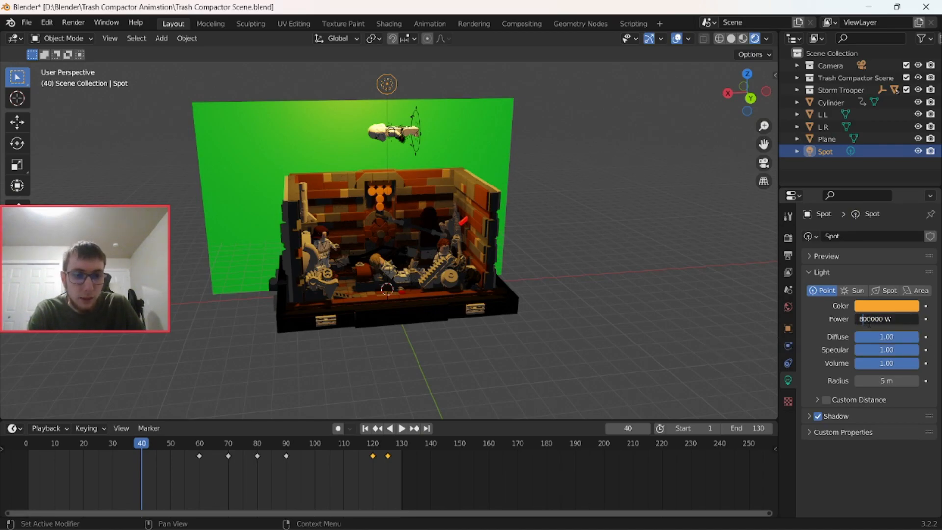
key(BackSpace)
text(9)
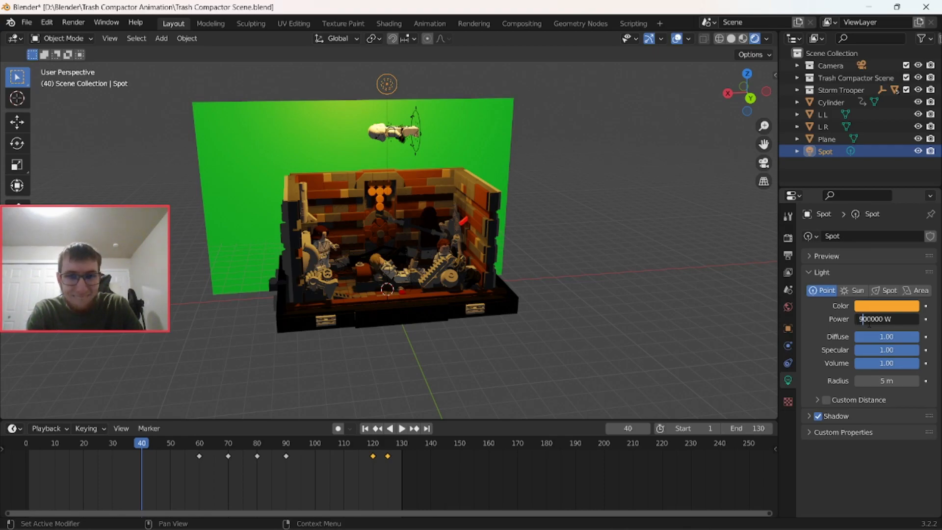
key(Return)
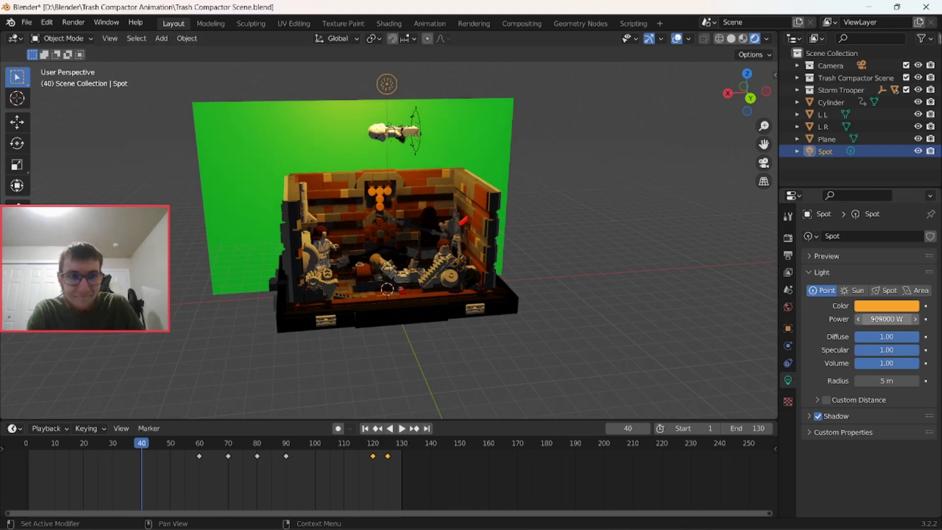
Deselect the light, render frame 40 to check the 900000 W lighting, and close the render window
click(551, 218)
click(74, 22)
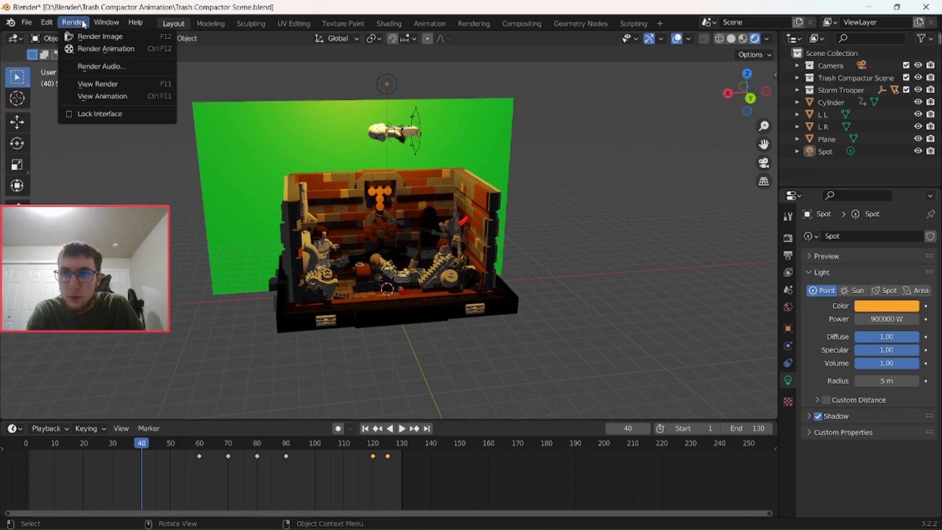
click(86, 36)
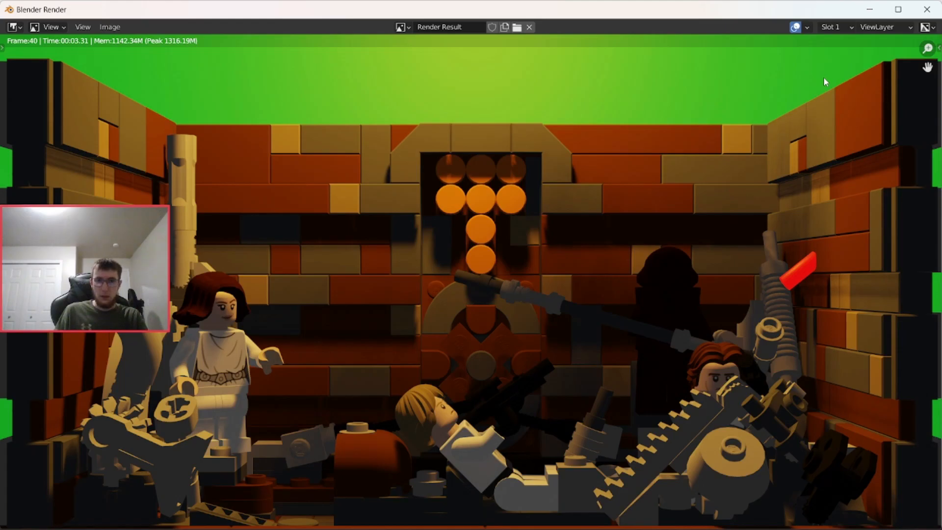
click(930, 17)
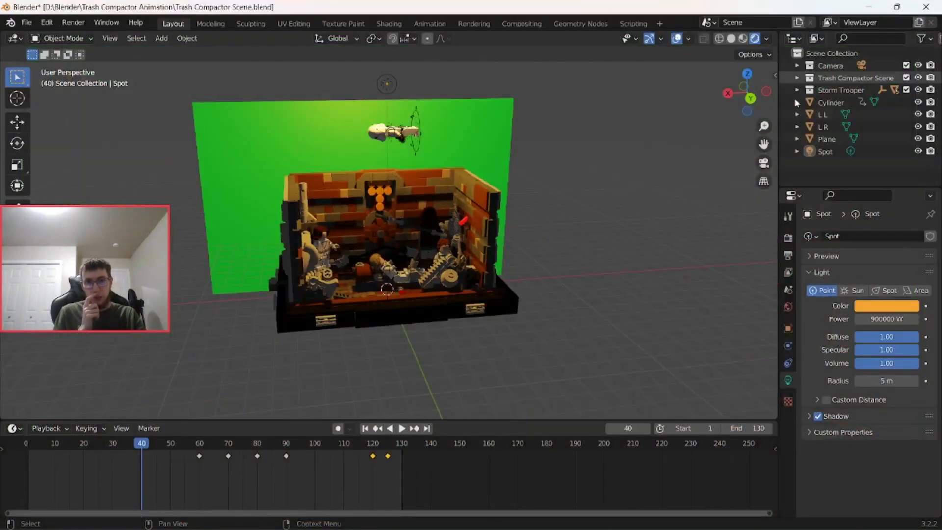
Save the scene file and render the full animation
middle_drag(667, 161, 664, 156)
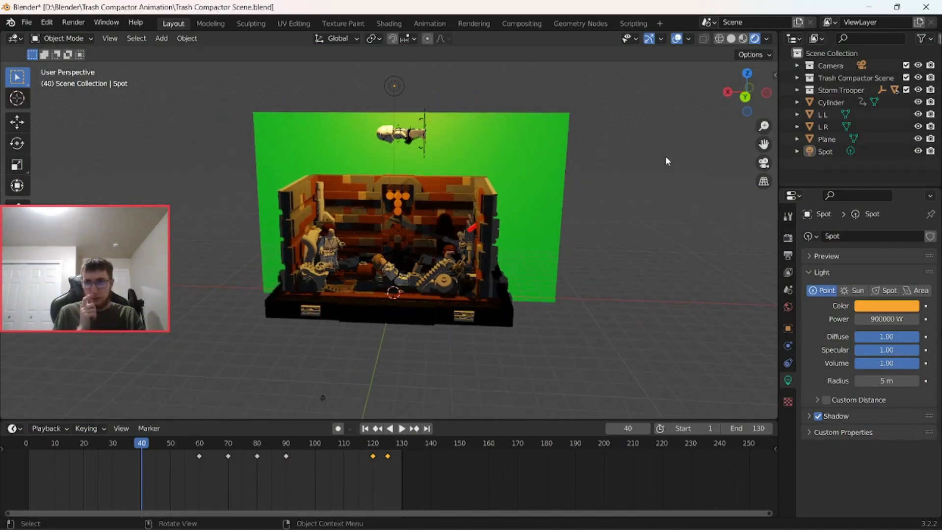
key(ctrl+s)
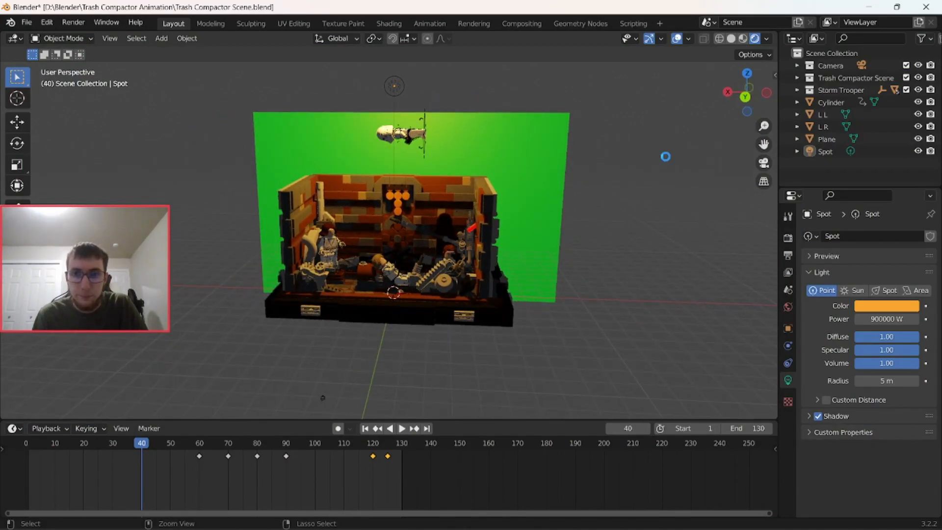
click(74, 22)
click(86, 48)
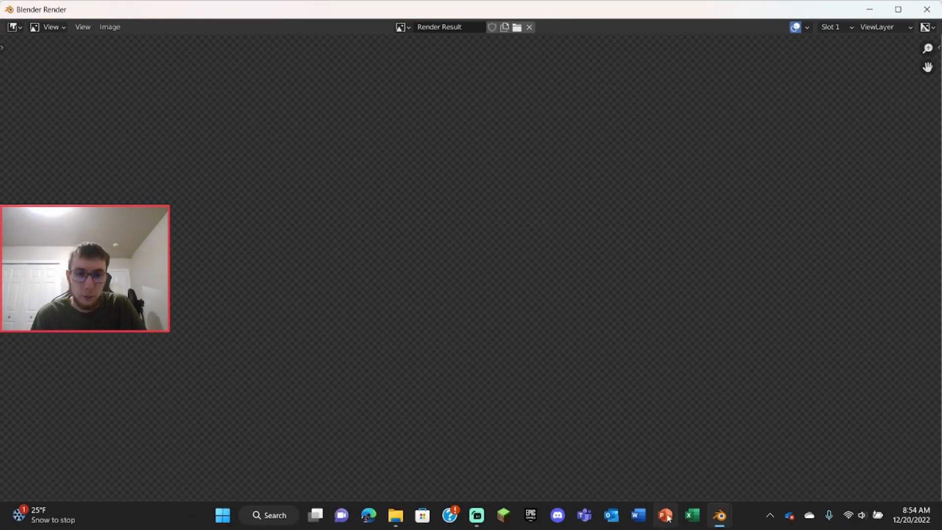
click(477, 525)
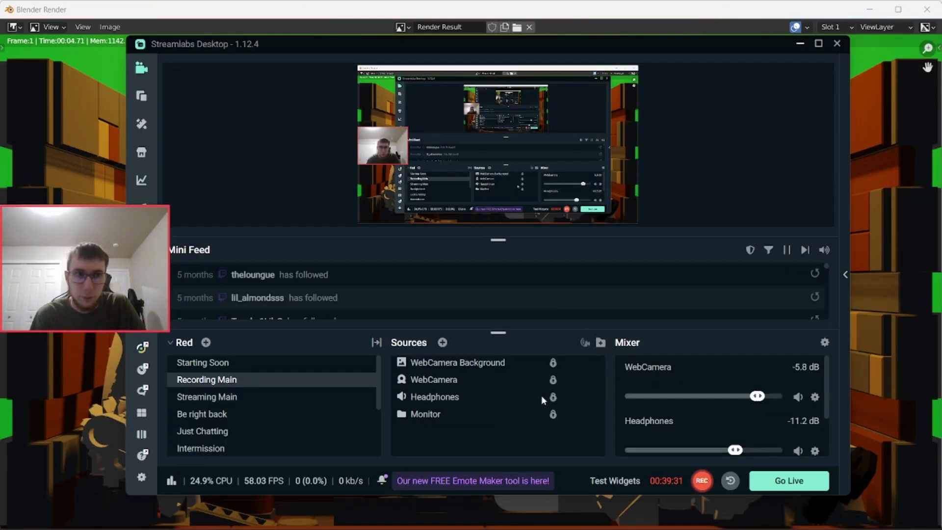
click(702, 481)
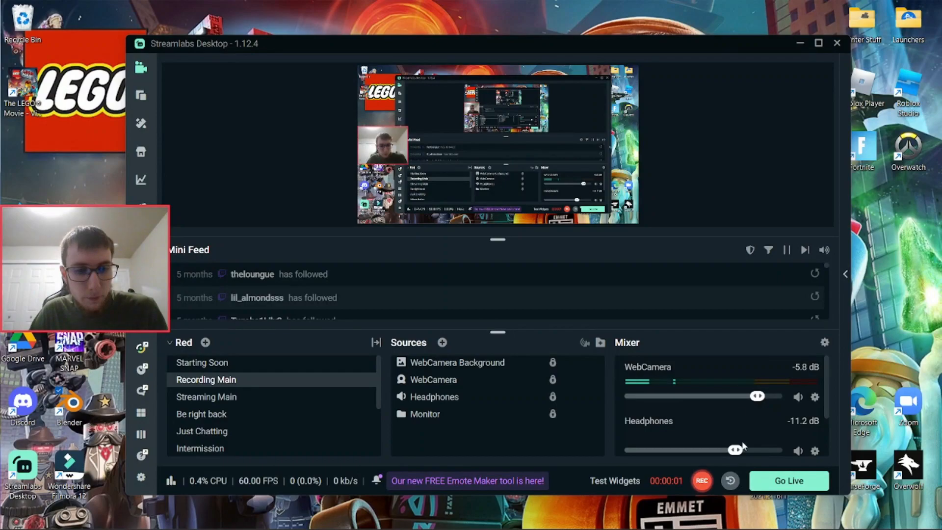
click(802, 44)
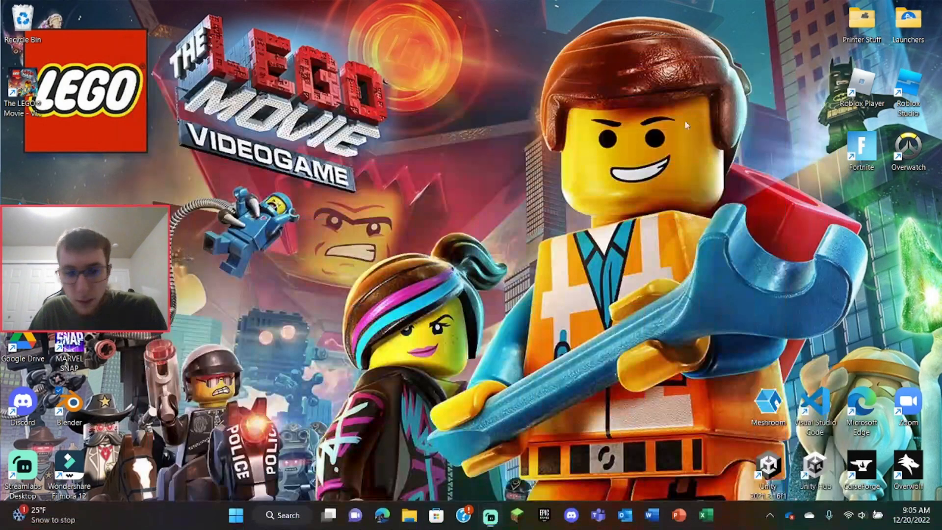
Switch to File Explorer, go to the tmp folder on Windows (C:), and look through the rendered frames
click(410, 517)
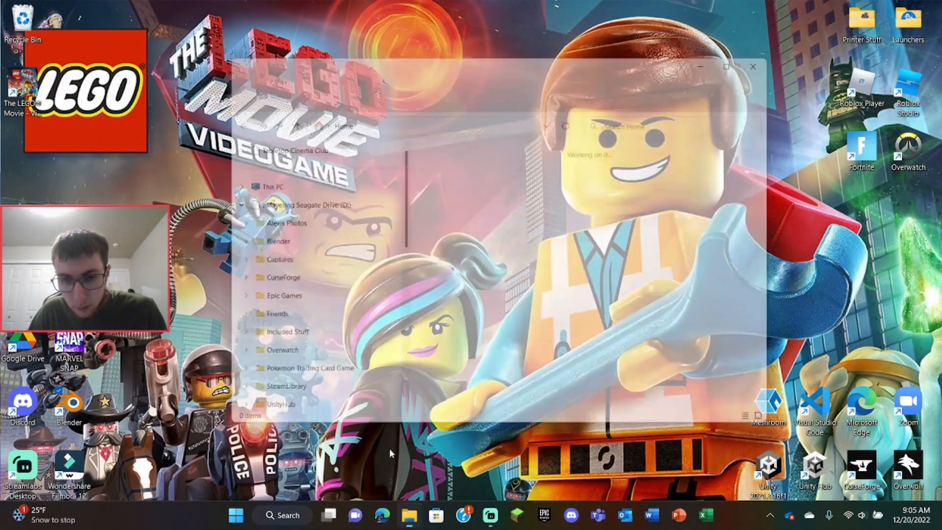
scroll(307, 364, down, 3)
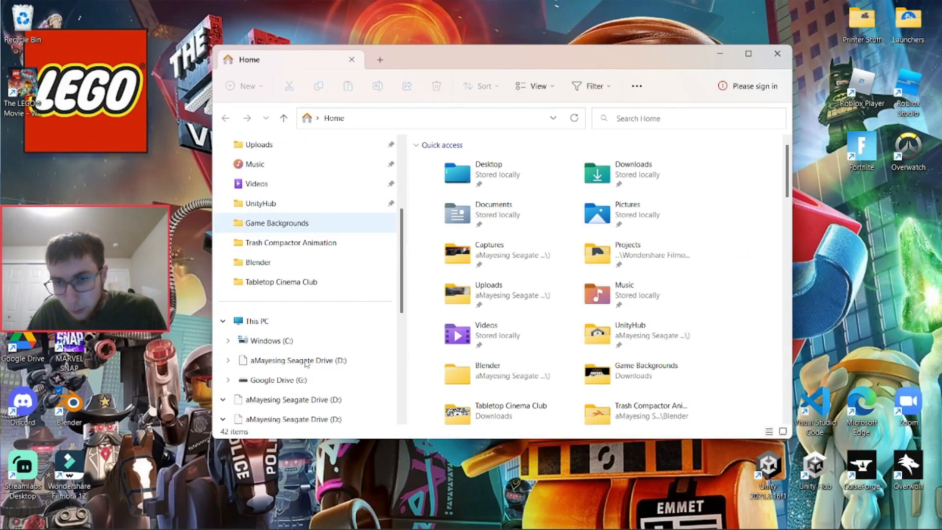
click(304, 344)
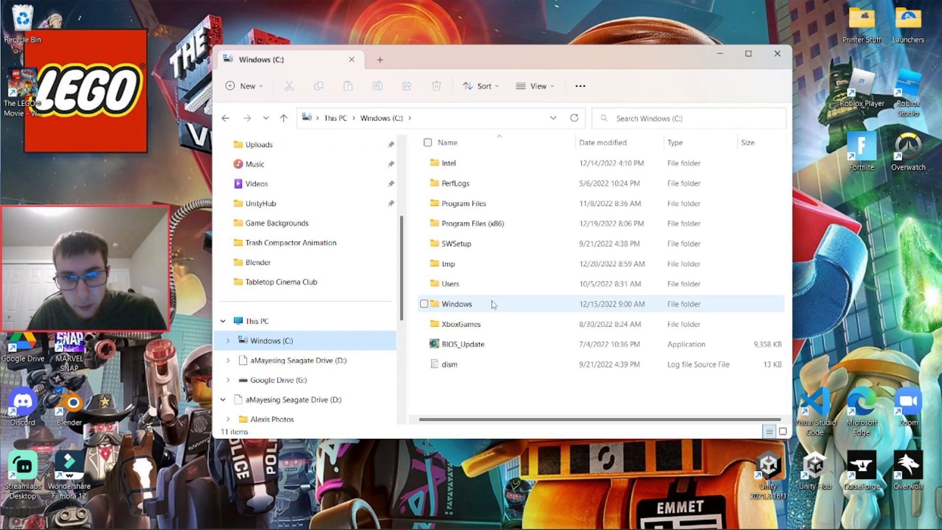
double_click(490, 266)
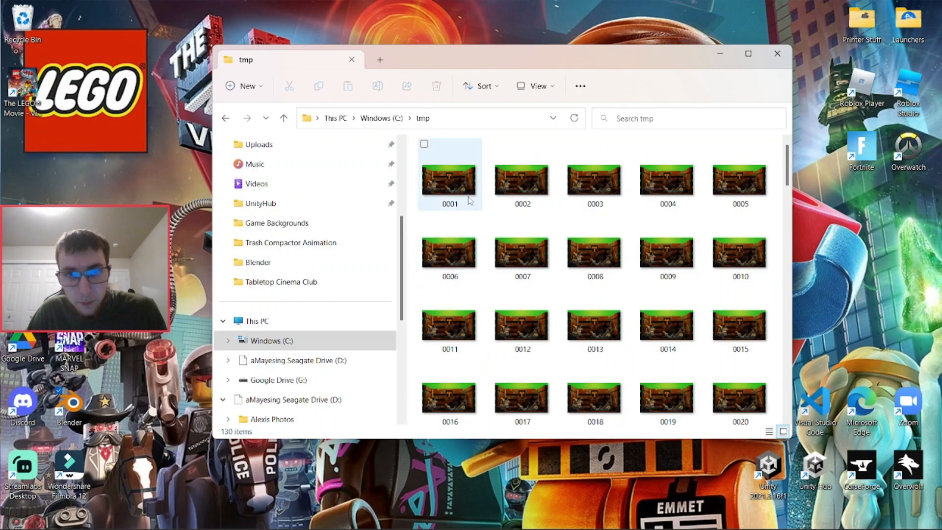
scroll(638, 353, down, 15)
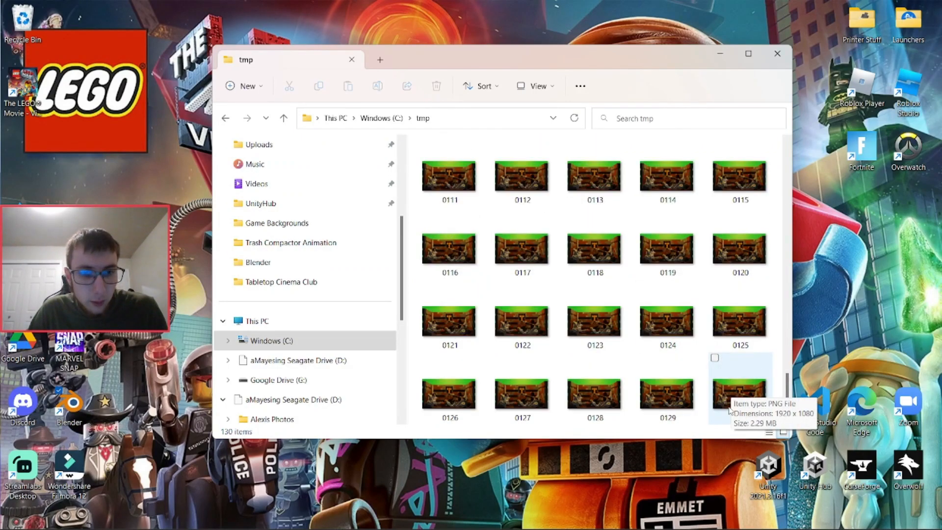
click(731, 408)
scroll(742, 345, up, 8)
scroll(742, 345, up, 7)
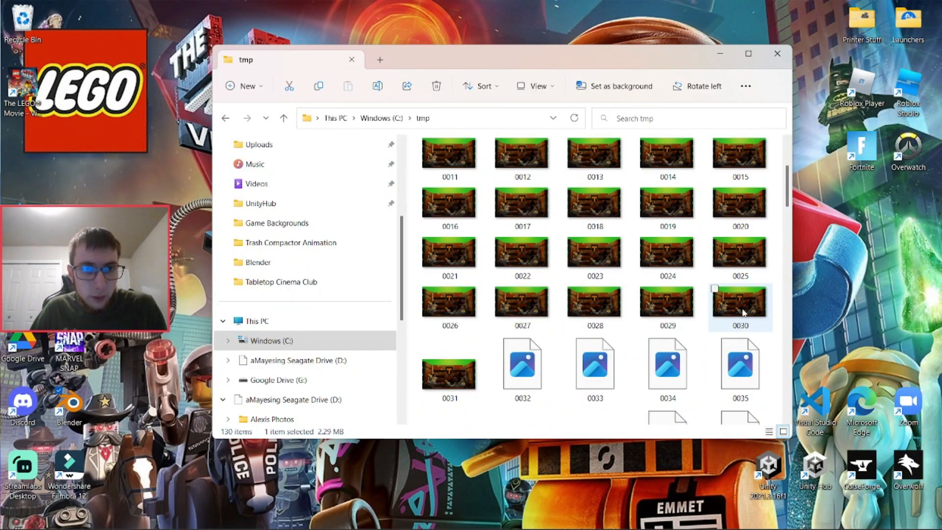
Copy all rendered frames from the tmp folder into the Trash Compactor Animation folder and delete the originals
key(ctrl+a)
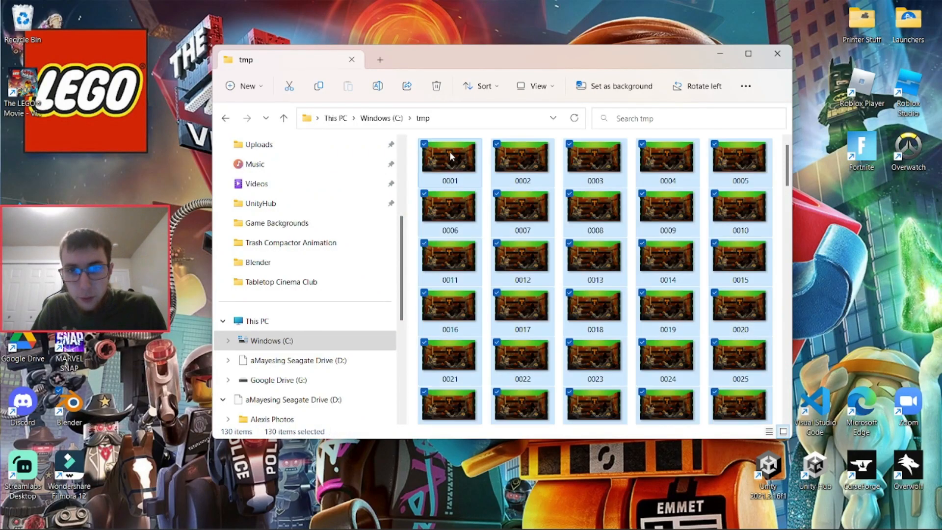
drag(440, 157, 347, 244)
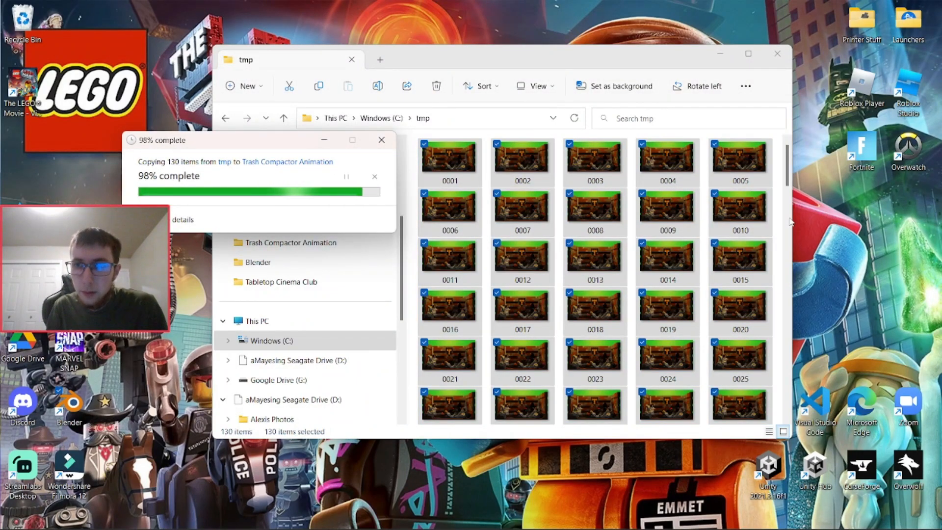
click(774, 222)
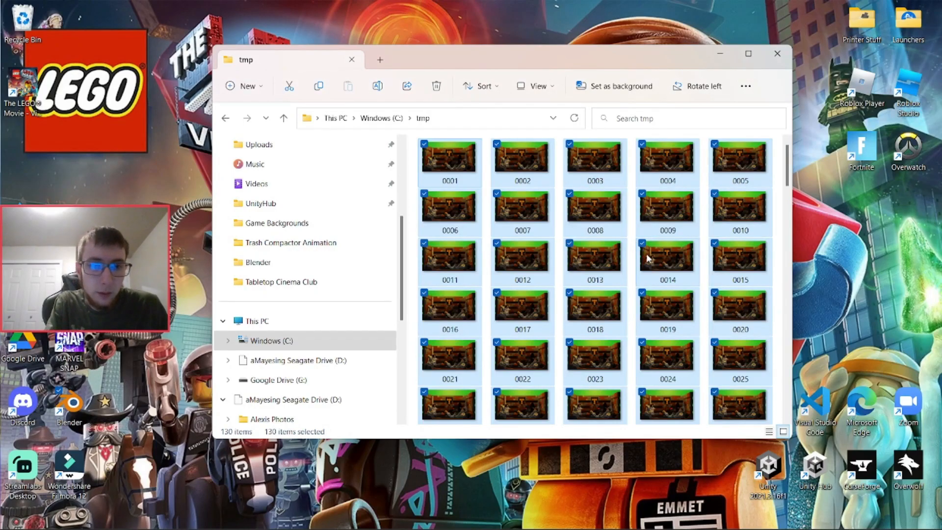
key(Delete)
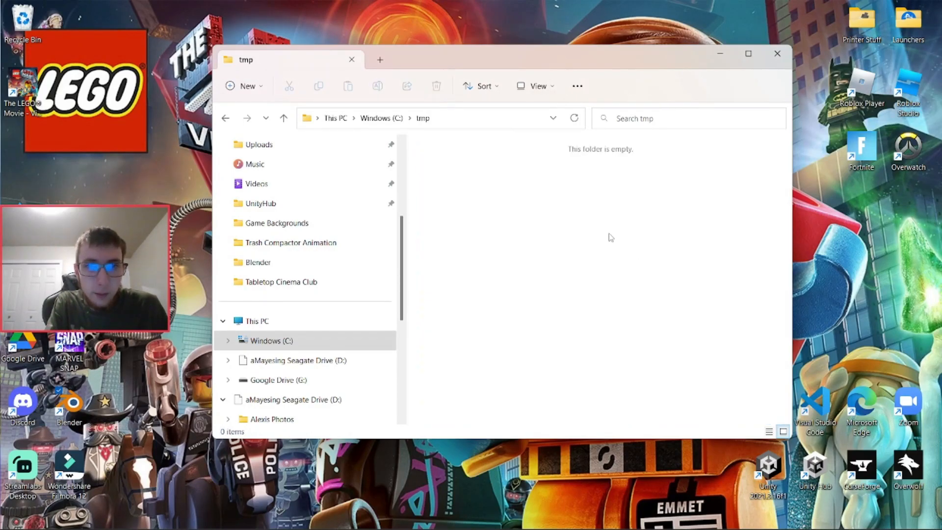
Create a folder named Rendered Animation inside the Trash Compactor Animation folder
click(294, 253)
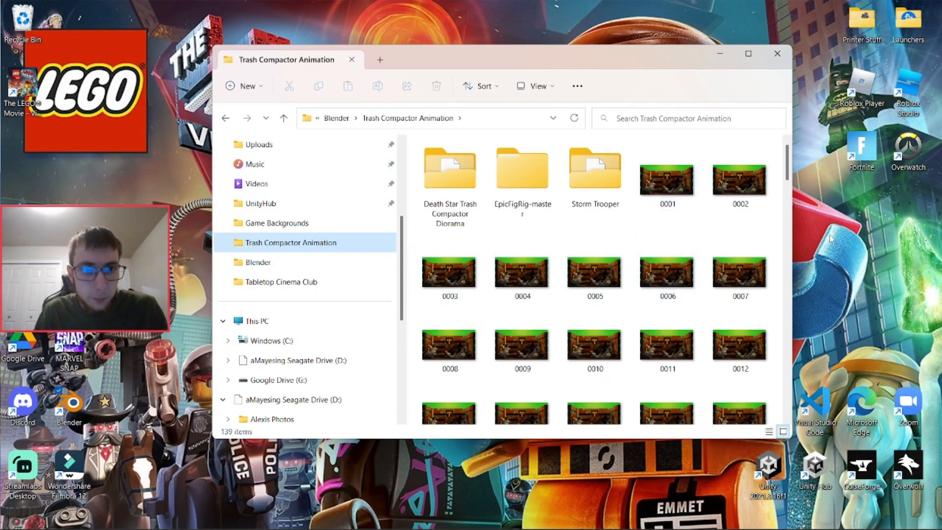
right_click(772, 219)
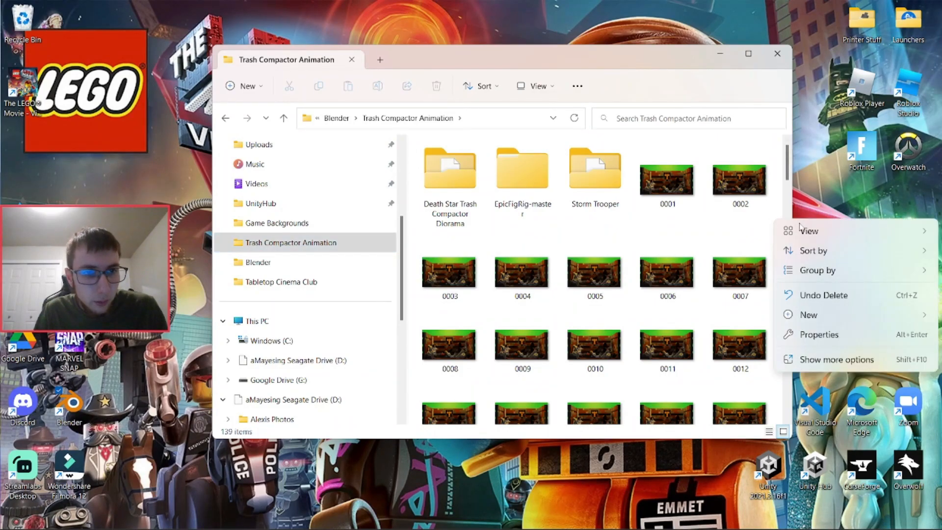
click(809, 231)
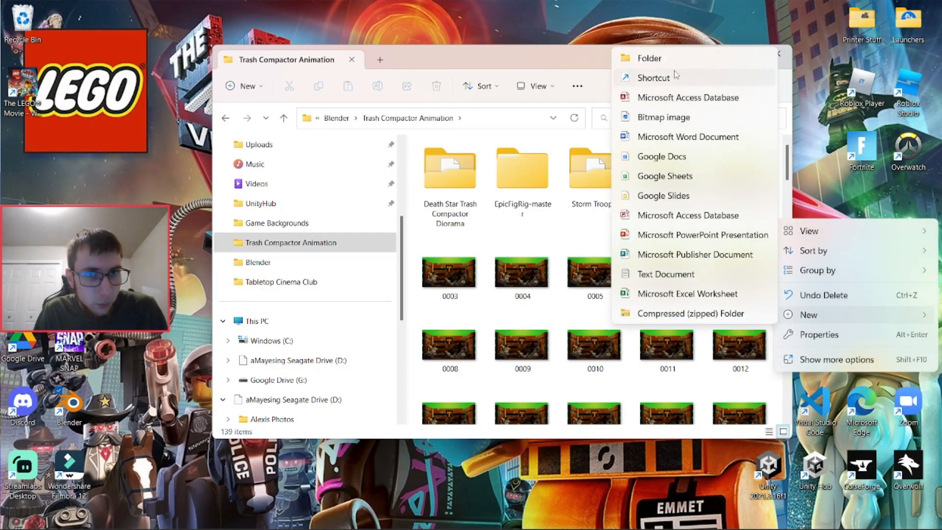
click(648, 55)
text(Rendere)
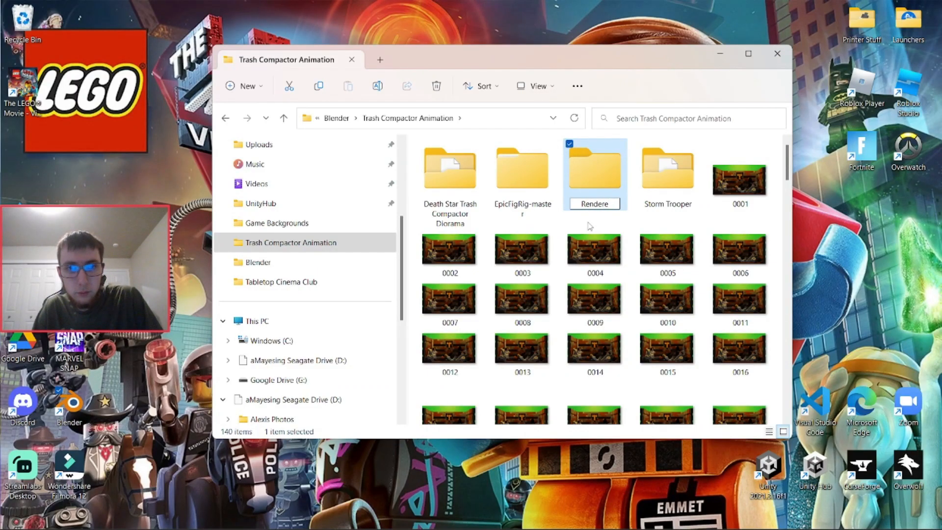
text(d Animation)
key(Return)
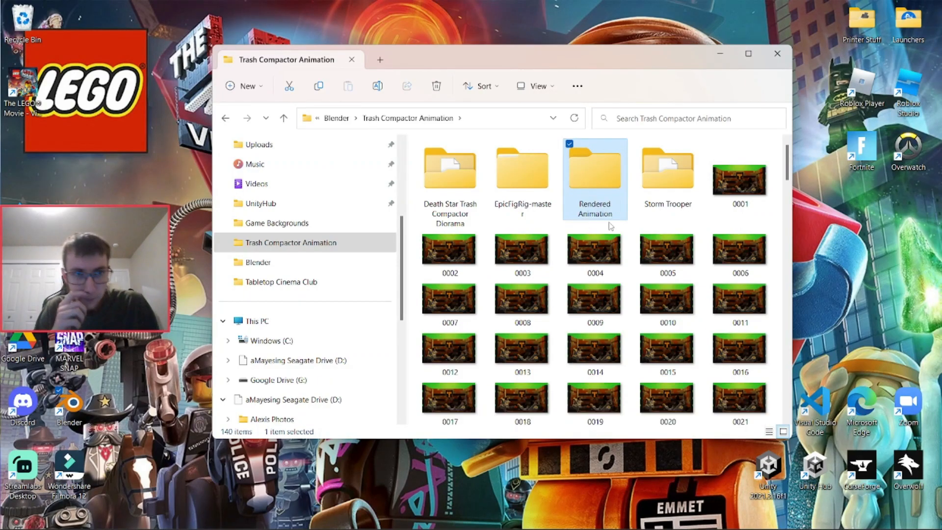
Move the rendered frames 0001 through 0130 into the Rendered Animation folder
click(739, 184)
scroll(720, 383, down, 20)
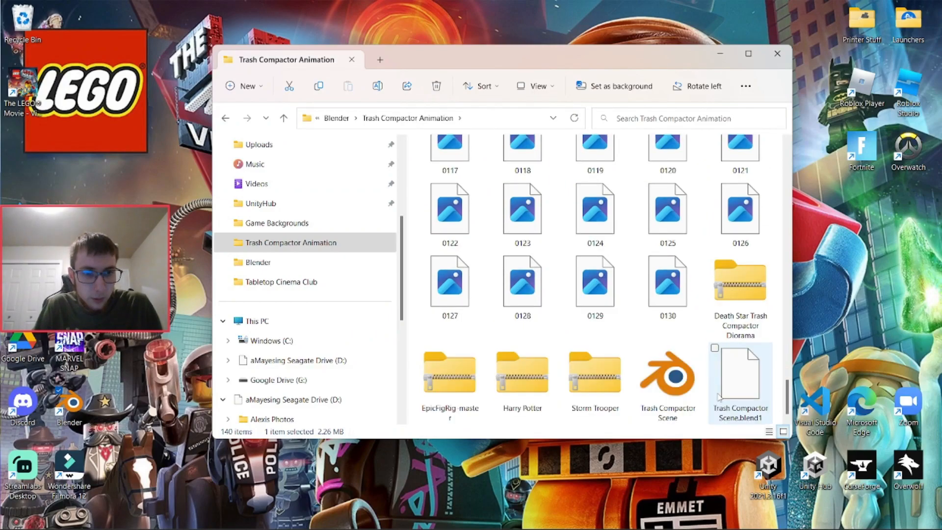
shift+click(676, 305)
scroll(690, 336, up, 10)
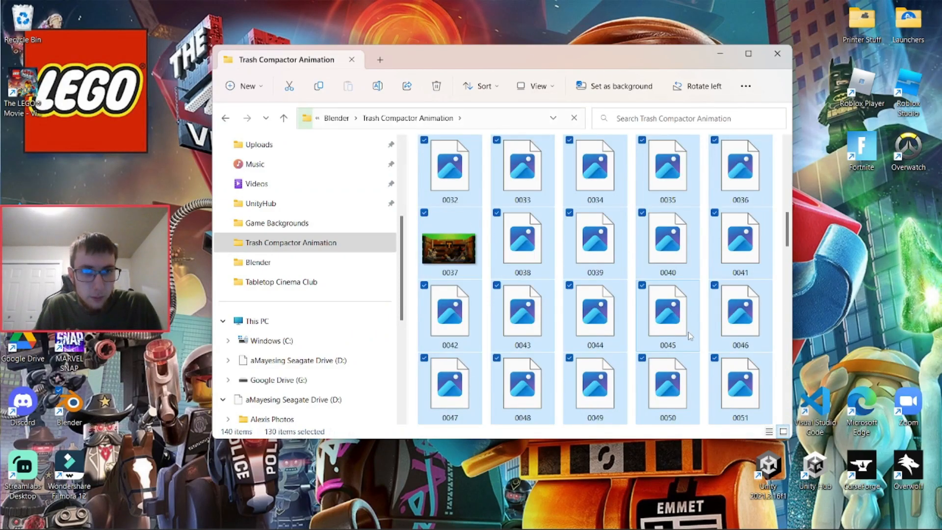
scroll(690, 336, up, 6)
drag(739, 180, 598, 189)
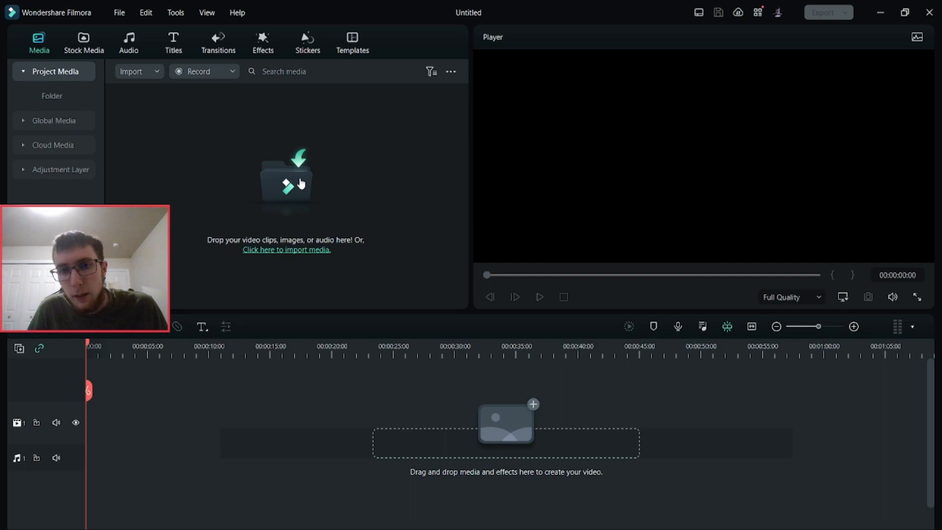
In Filmora, dismiss the Message Center and import all frames from the Rendered Animation folder in Trash Compactor Animation
click(301, 183)
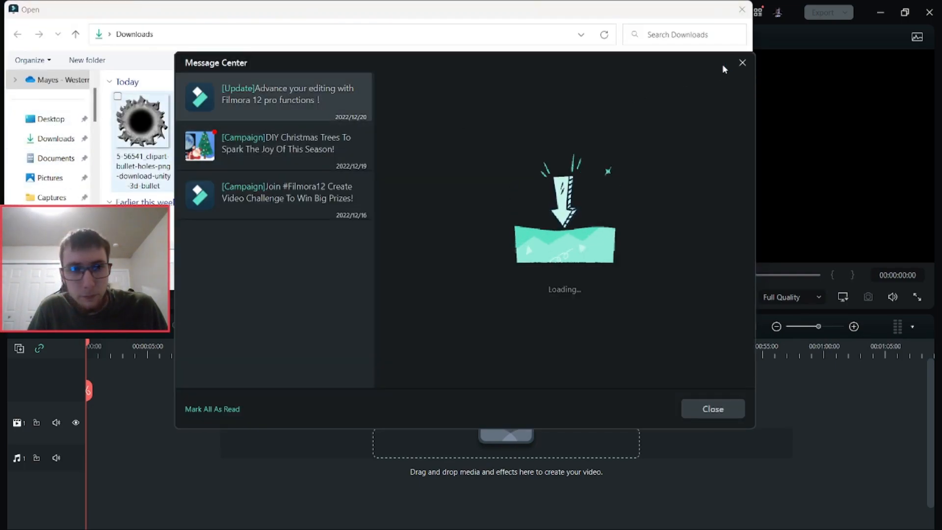
click(741, 412)
scroll(59, 195, down, 4)
scroll(59, 195, down, 3)
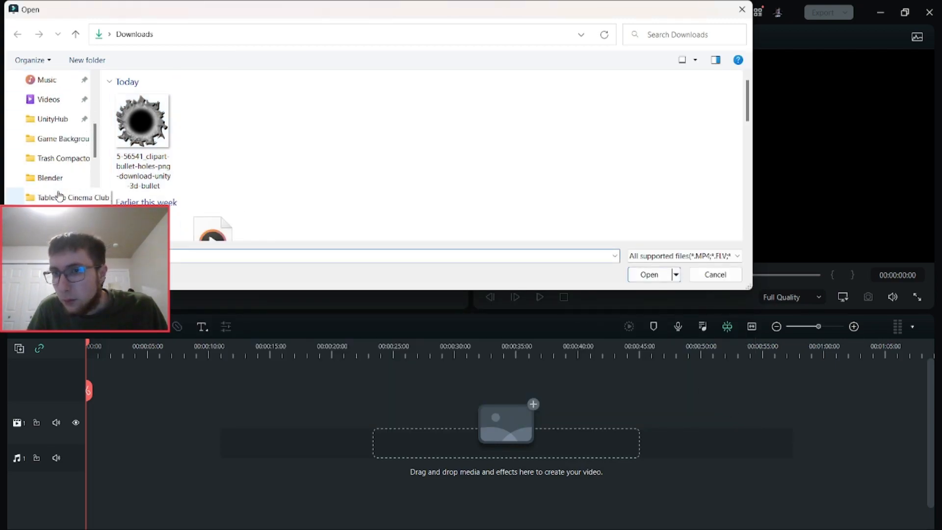
click(58, 158)
click(309, 126)
double_click(309, 125)
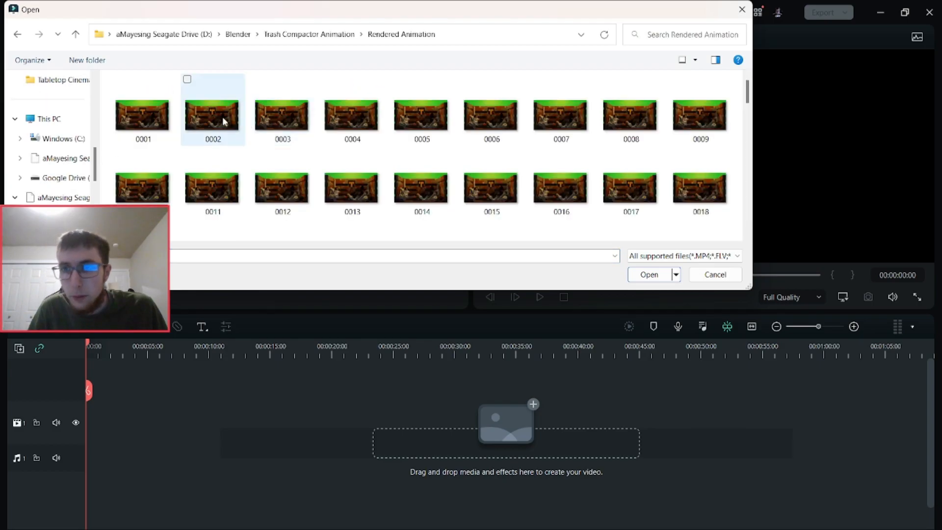
key(ctrl+a)
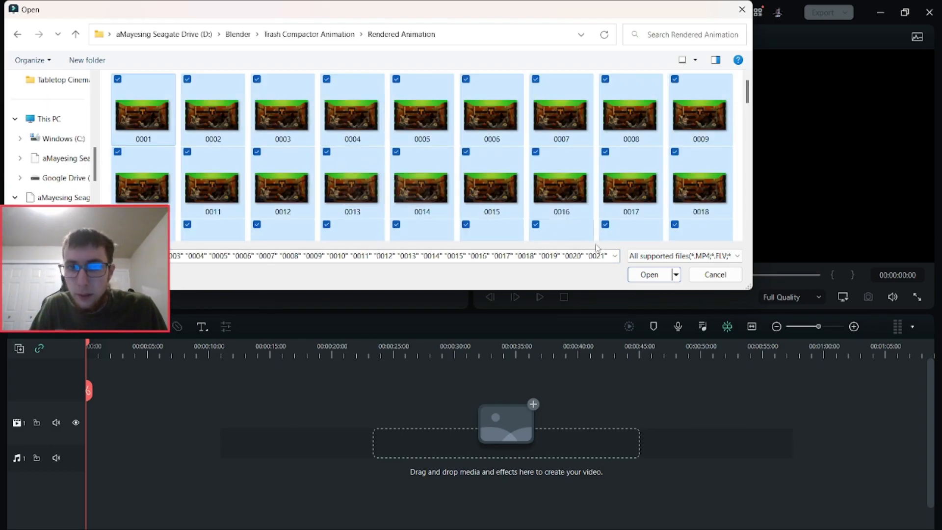
click(649, 275)
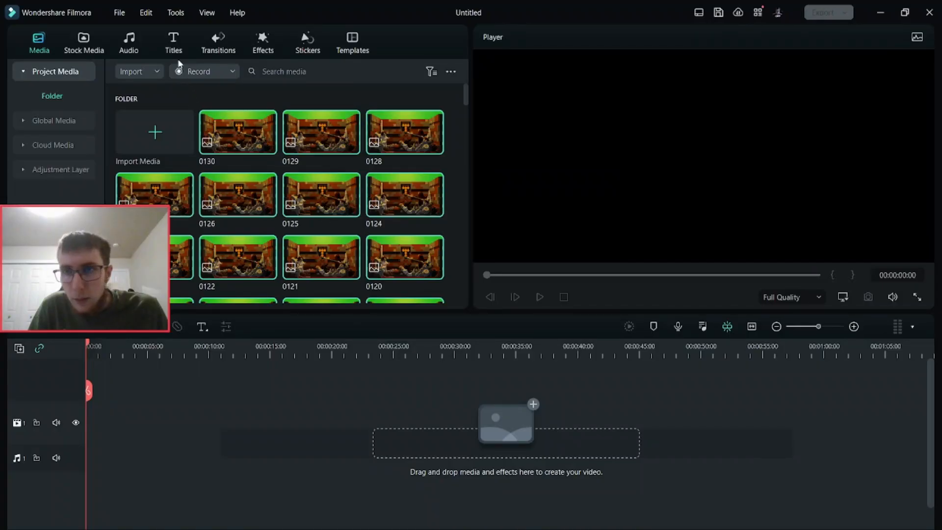
click(146, 12)
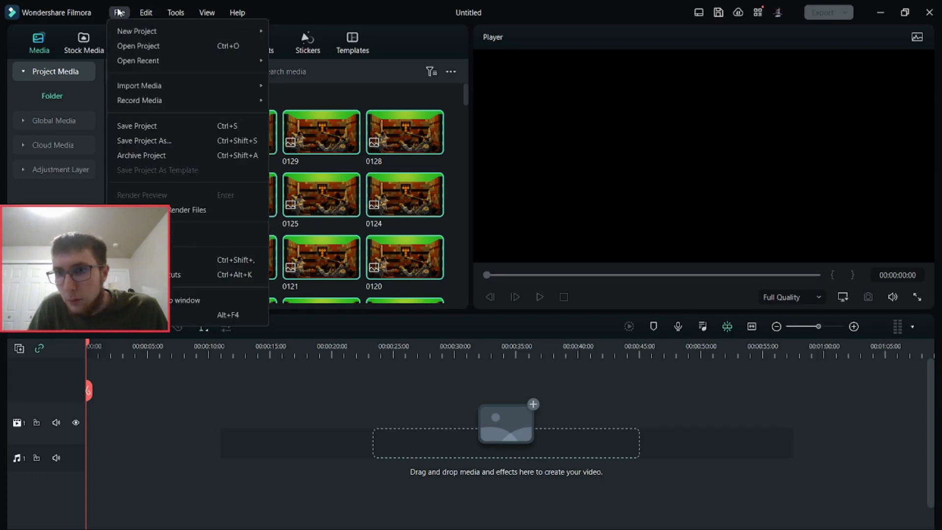
click(176, 234)
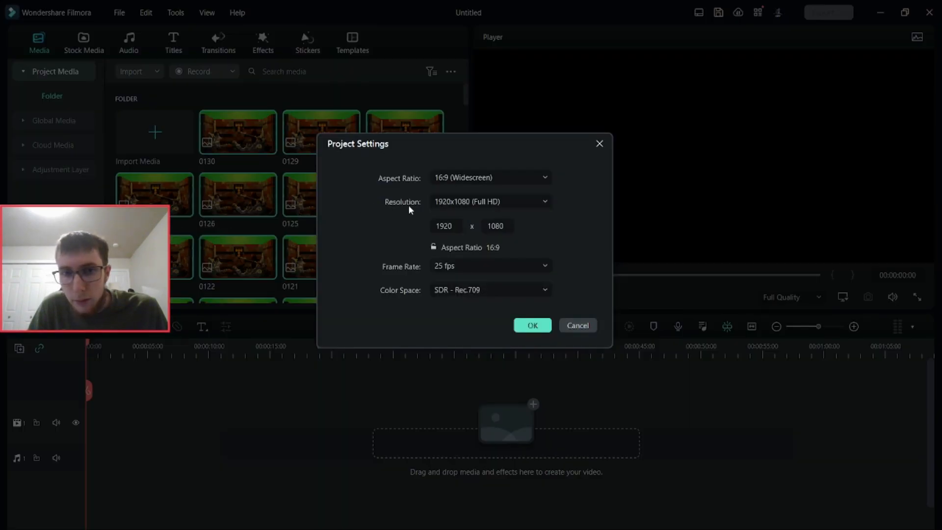
click(599, 144)
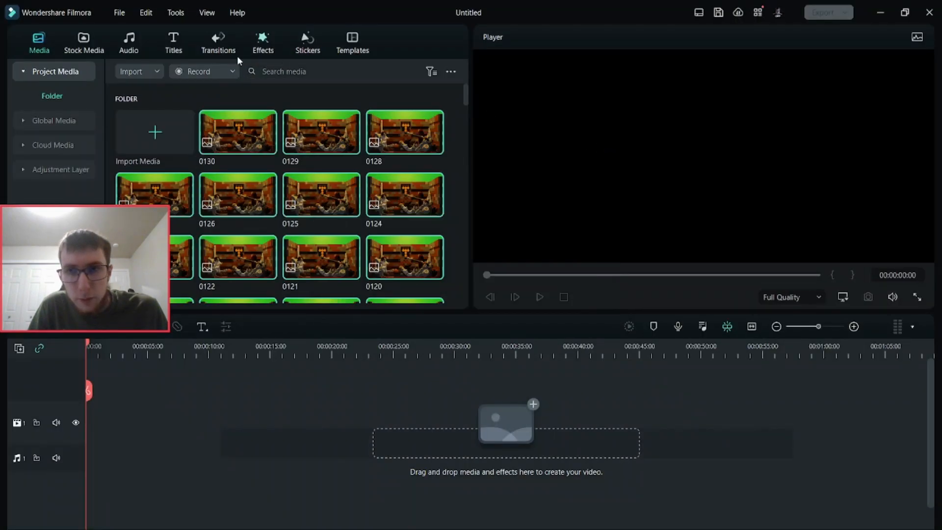
Set the default photo duration to 1.00 seconds in the editing preferences
click(121, 13)
click(197, 265)
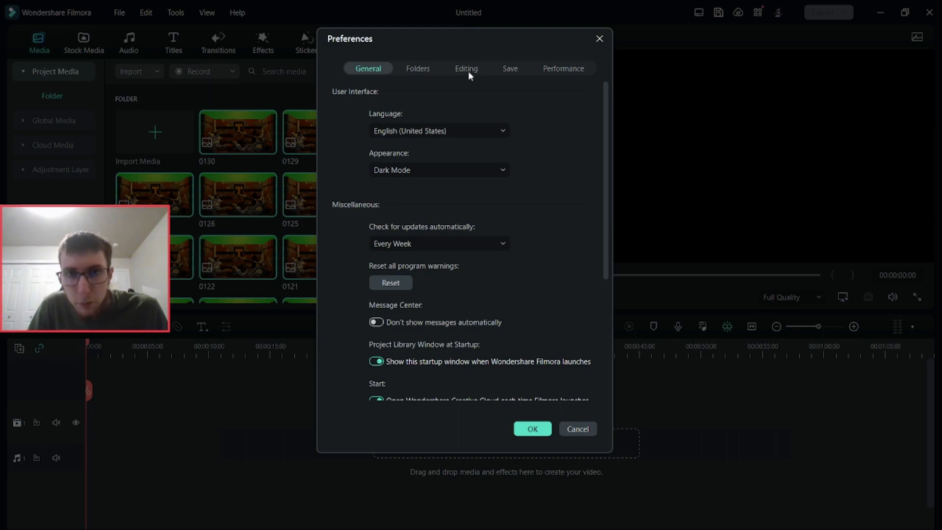
click(468, 71)
click(469, 113)
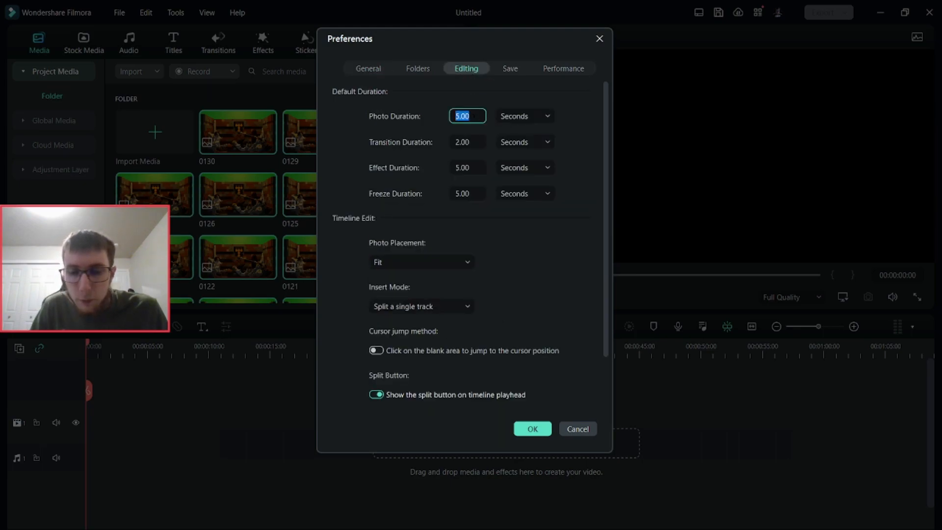
text(1)
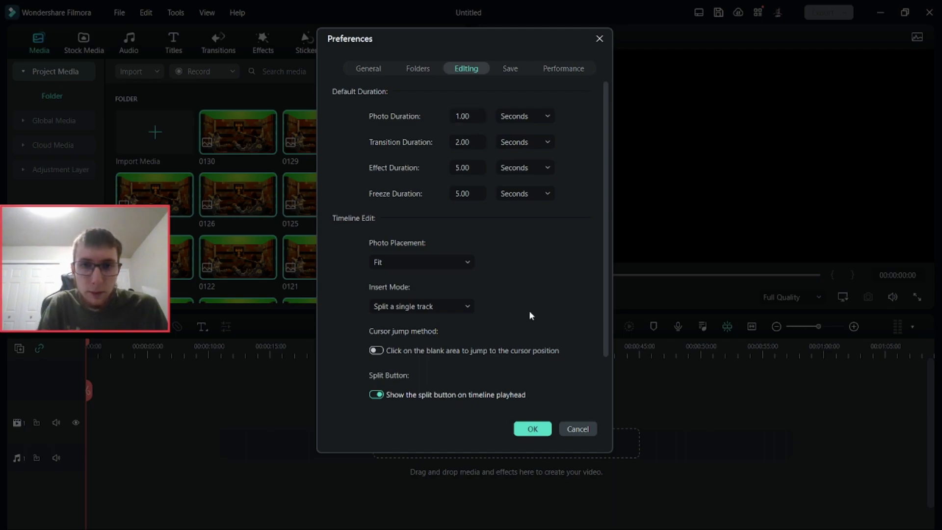
click(532, 429)
Try to add the imported frames to the timeline, and delete the single clip that was placed
scroll(302, 249, down, 15)
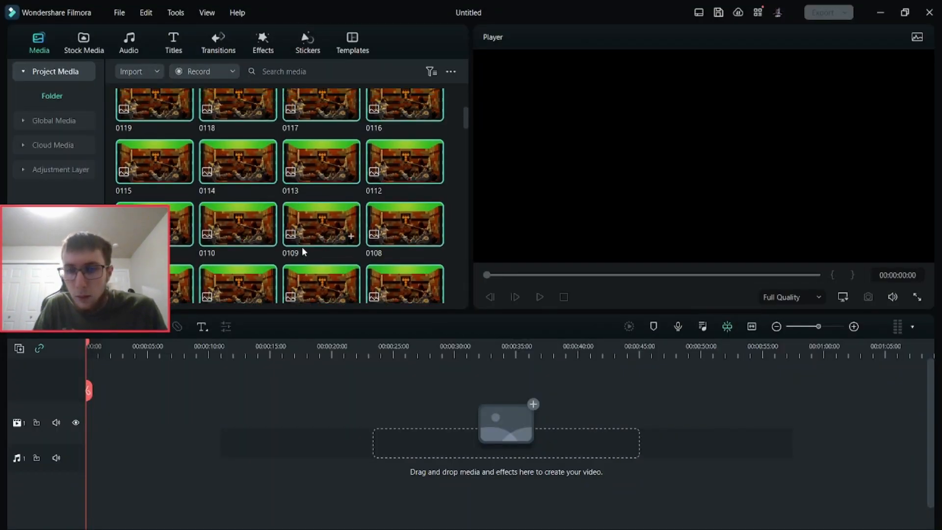
scroll(304, 252, down, 5)
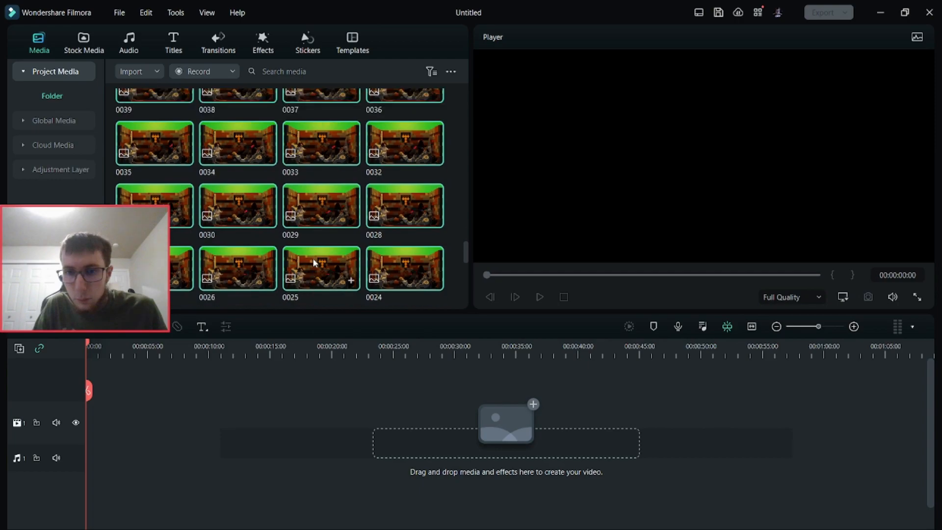
drag(465, 264, 464, 79)
click(346, 276)
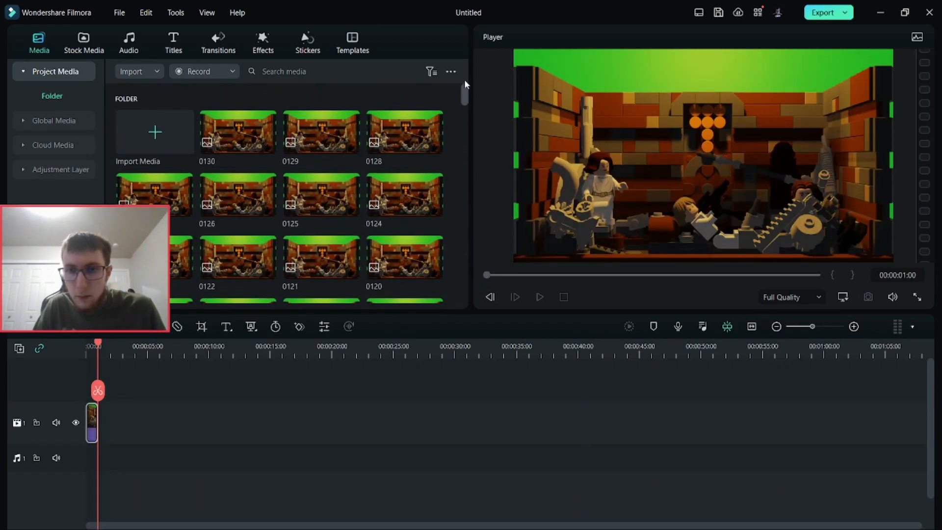
key(ctrl+a)
key(space)
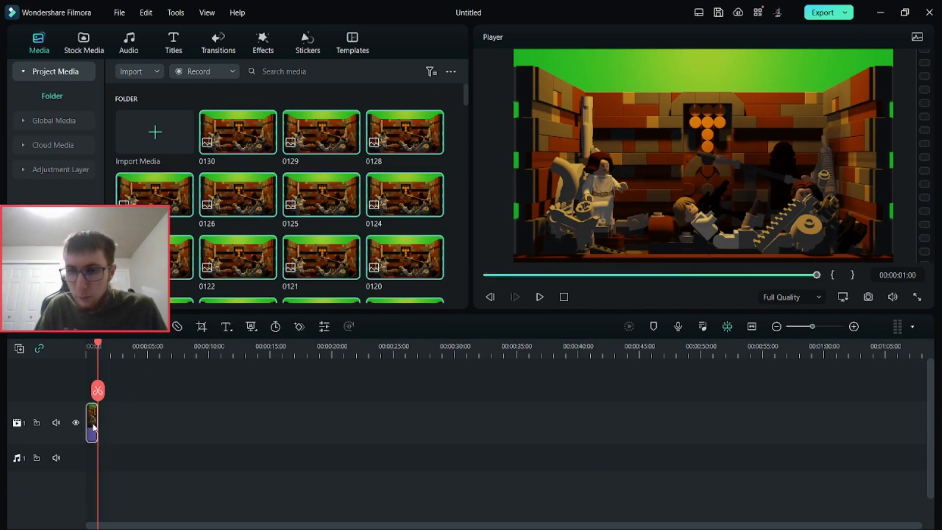
key(Delete)
Place all the imported frames on the first video track, starting at the beginning of the timeline
scroll(432, 211, down, 1)
drag(466, 137, 464, 333)
drag(338, 290, 180, 400)
drag(111, 435, 188, 467)
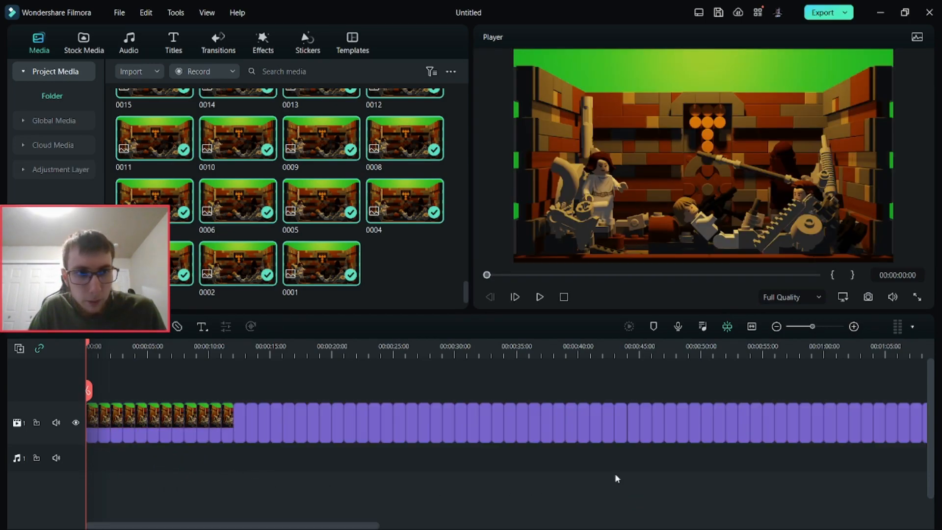
Play the frame sequence and skip ahead to about 46 seconds and one minute to check the frame order
click(539, 298)
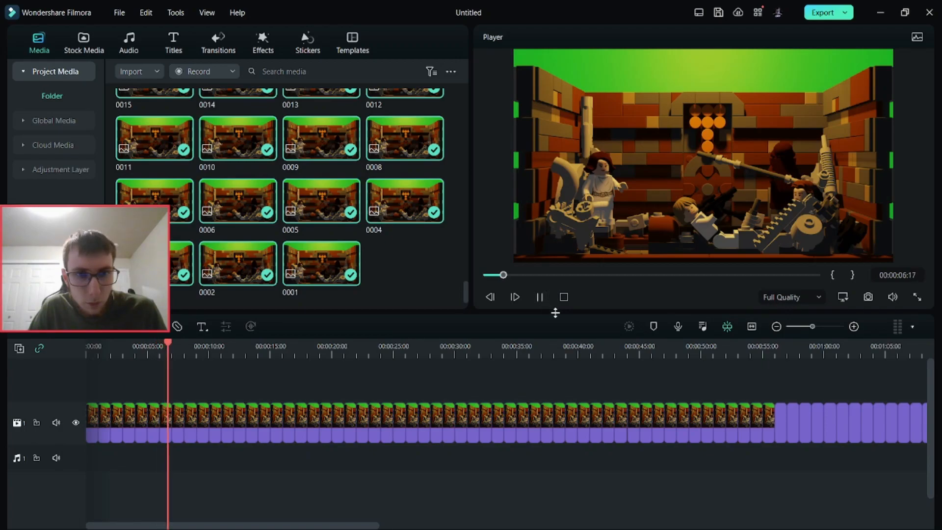
click(644, 349)
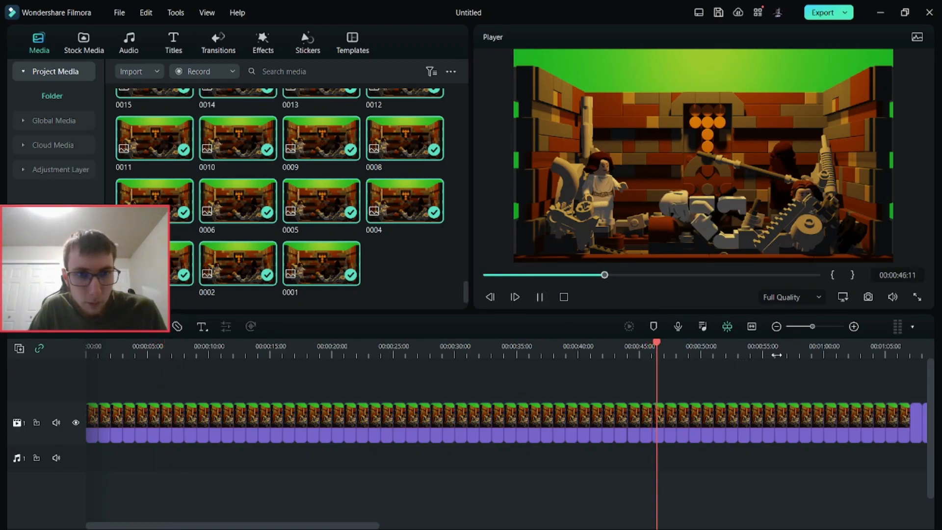
click(829, 349)
click(540, 297)
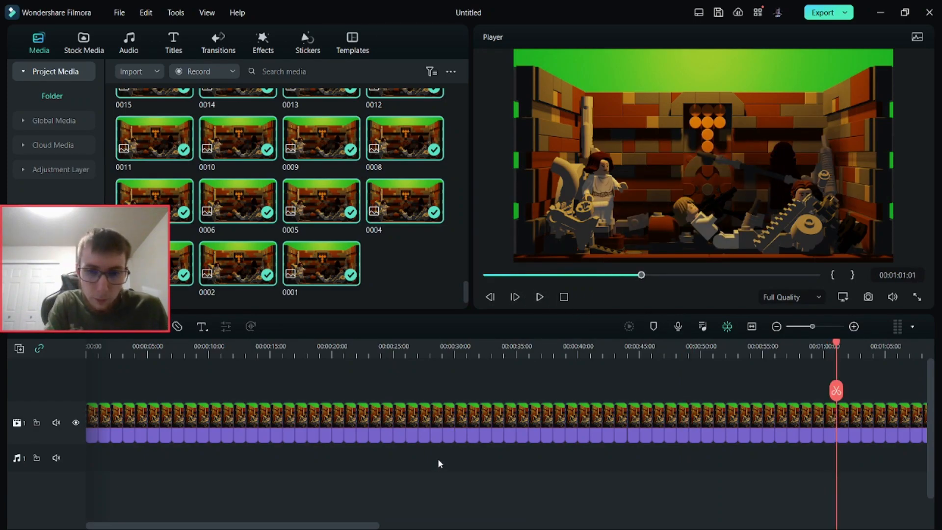
Fit the whole sequence in the timeline and delete all frame clips from the video track
drag(171, 465, 267, 432)
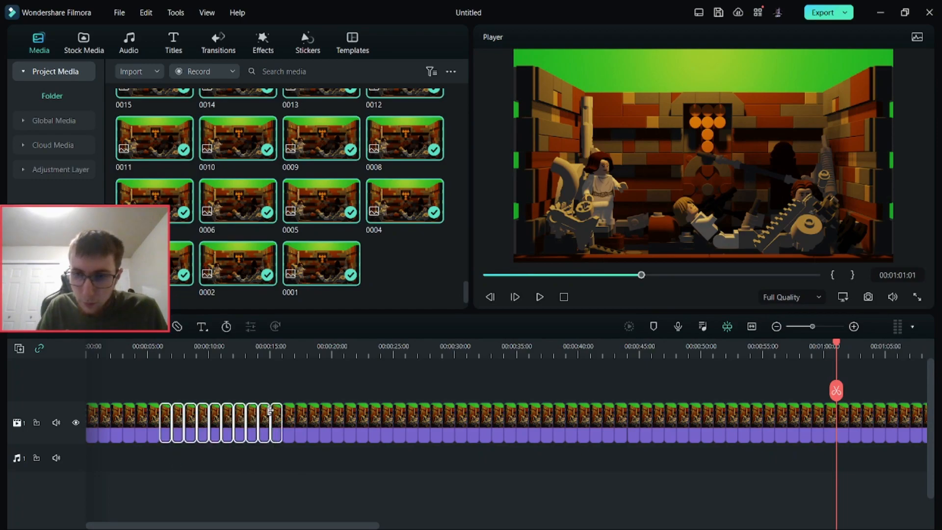
click(337, 431)
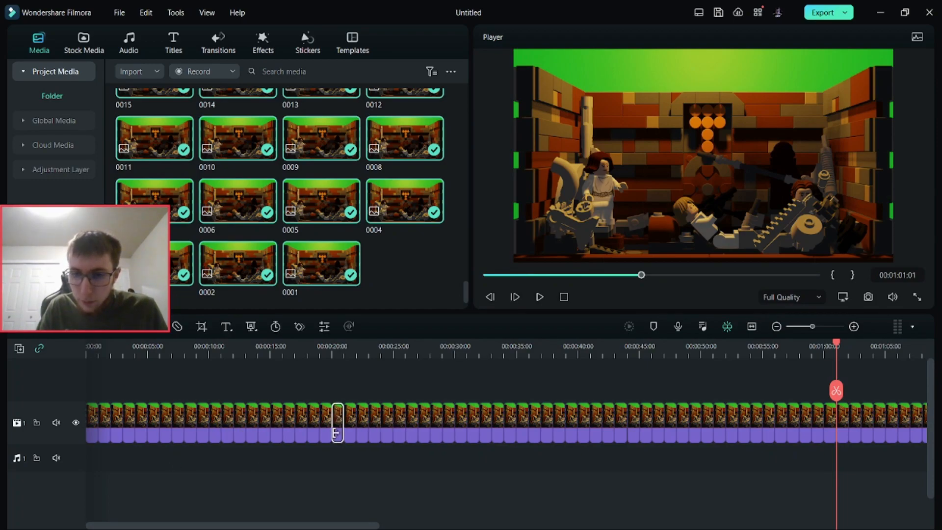
click(748, 388)
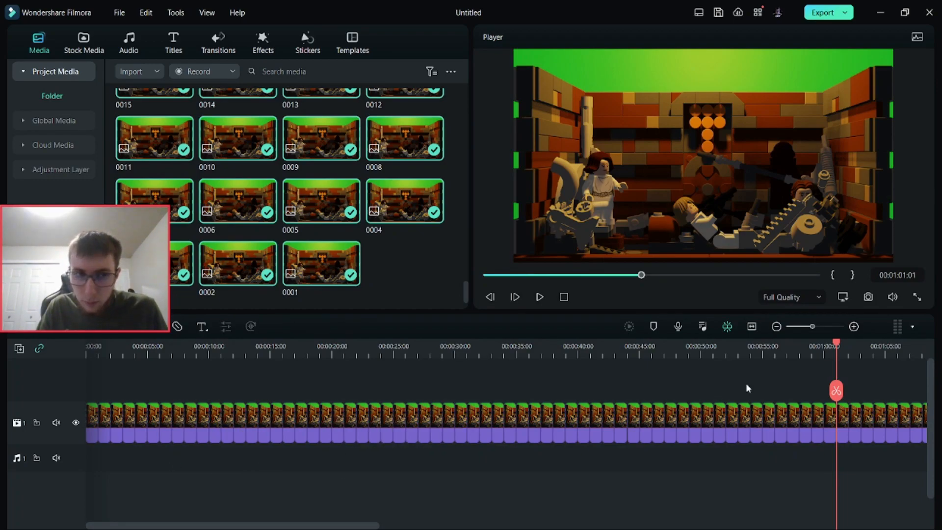
click(751, 327)
drag(900, 472, 4, 351)
key(Delete)
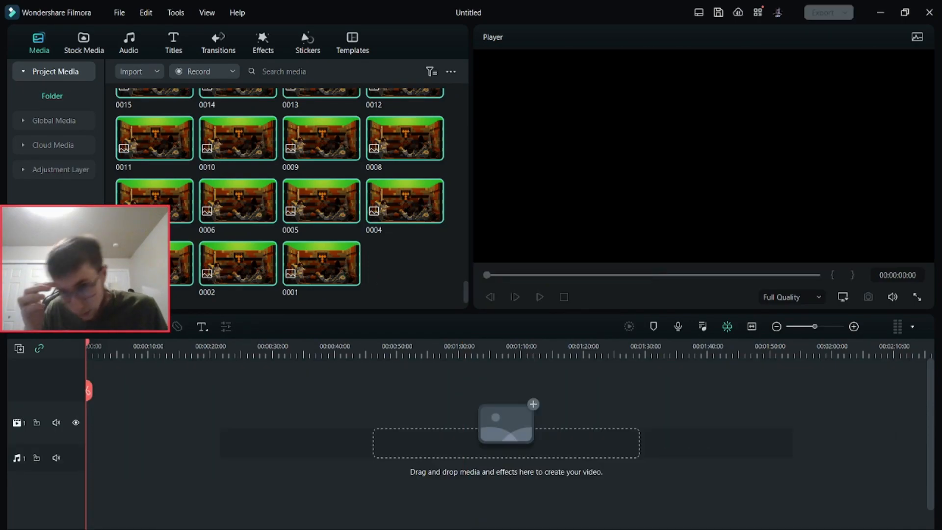
Sort the imported frames in the project media by name in ascending order
right_click(413, 267)
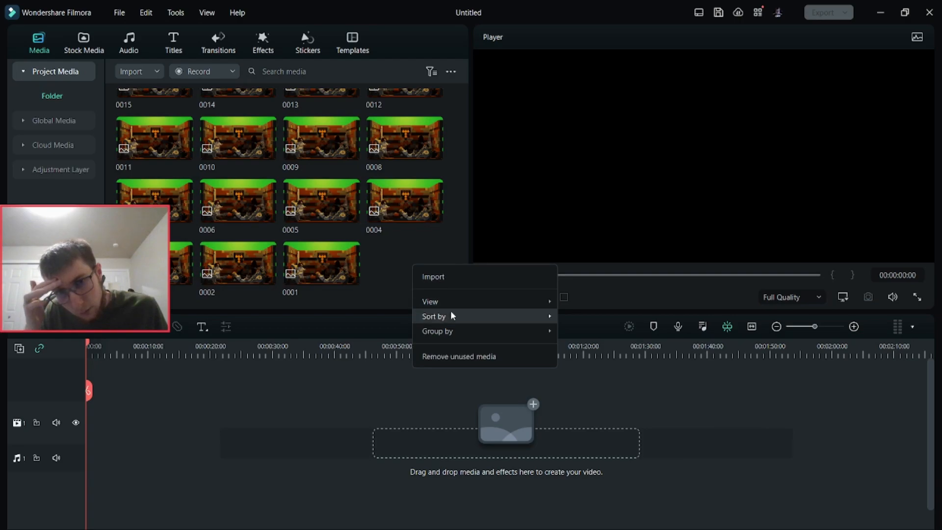
mouse_move(451, 316)
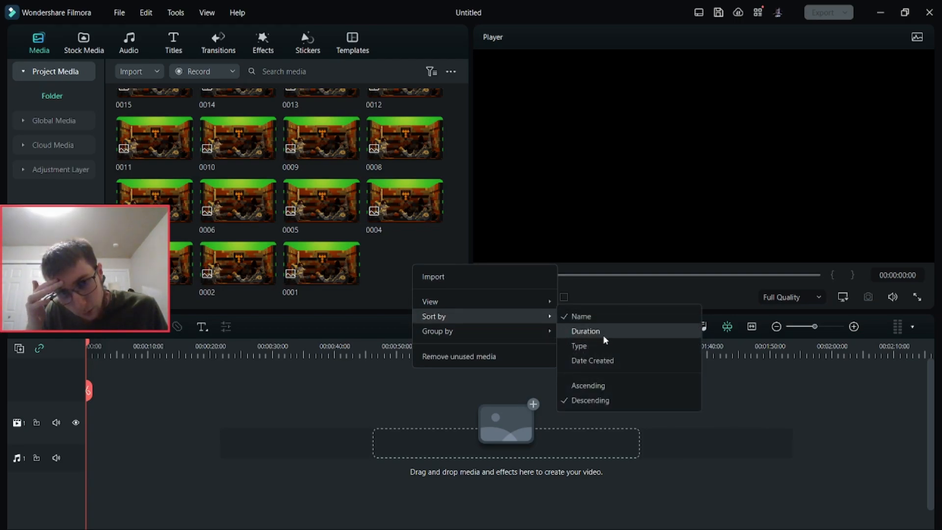
click(601, 317)
right_click(388, 280)
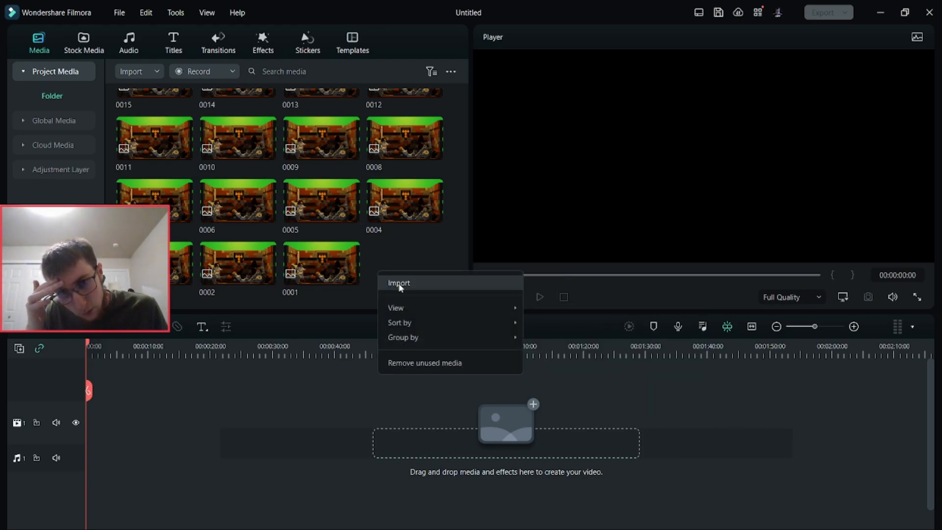
mouse_move(413, 320)
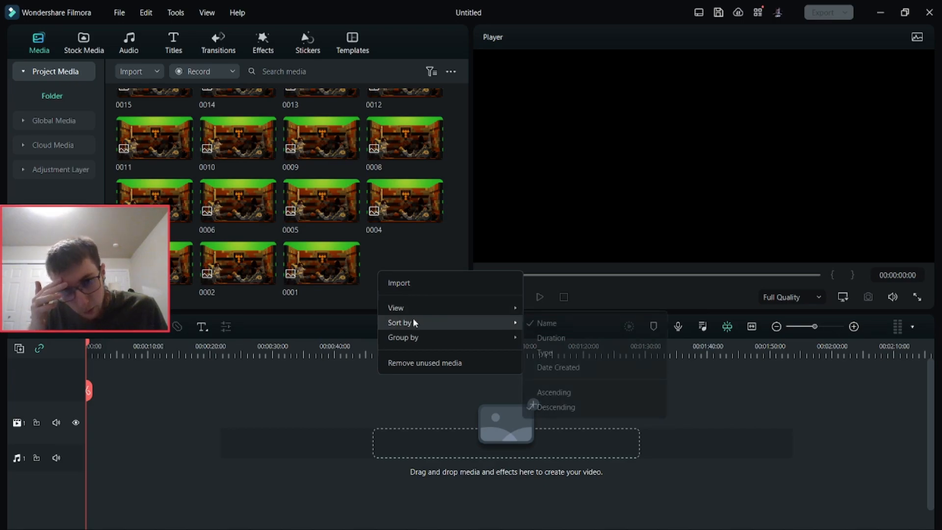
click(589, 393)
scroll(387, 264, down, 10)
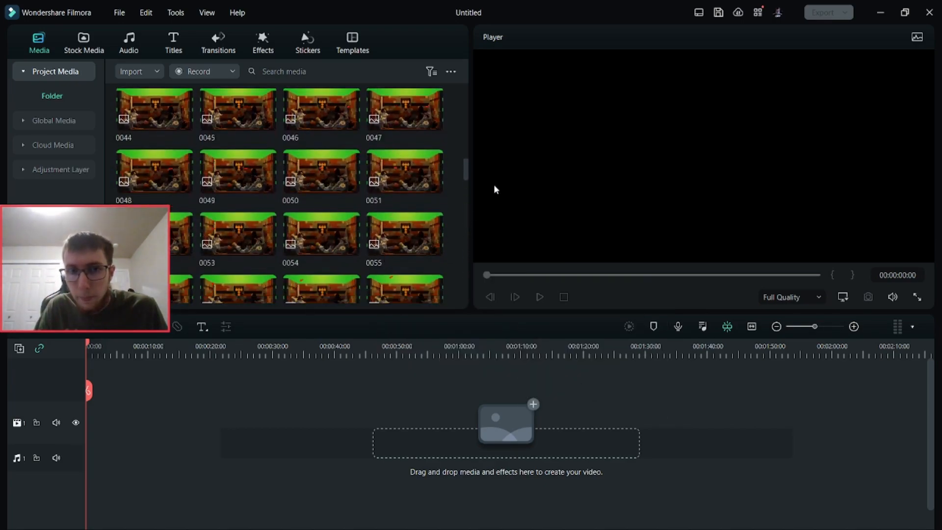
Select all the imported frames and place them on the first video track, starting at the beginning of the timeline
drag(465, 171, 455, 81)
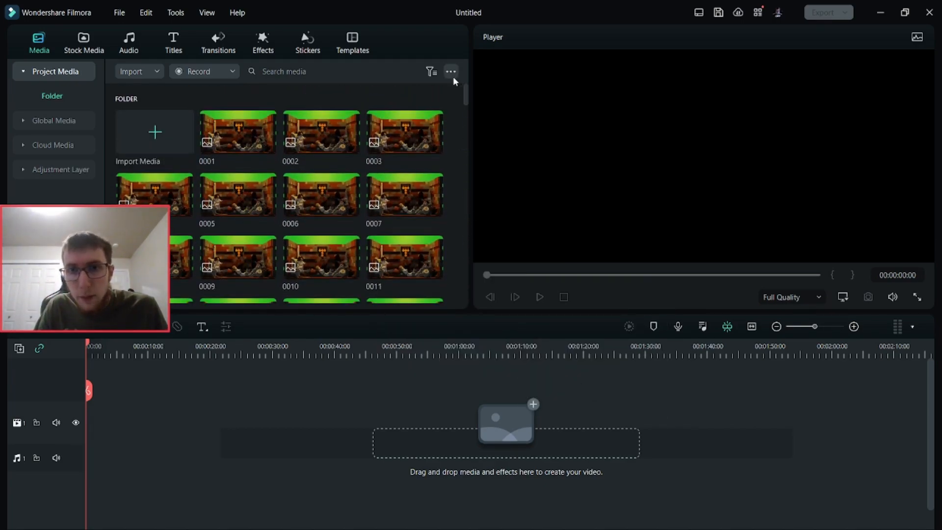
click(235, 129)
key(ctrl+a)
drag(264, 139, 98, 434)
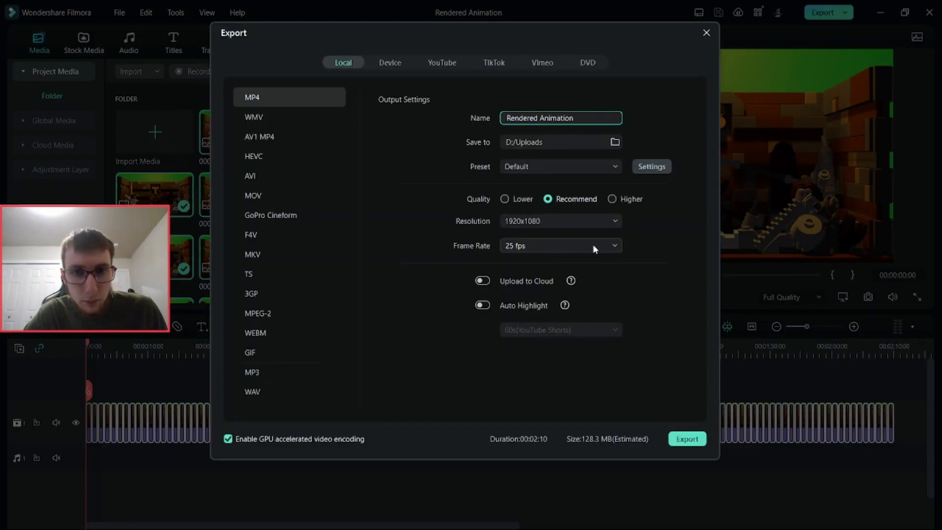
Set the export frame rate to 60 fps and export the sequence as the MP4 Rendered Animation
click(590, 245)
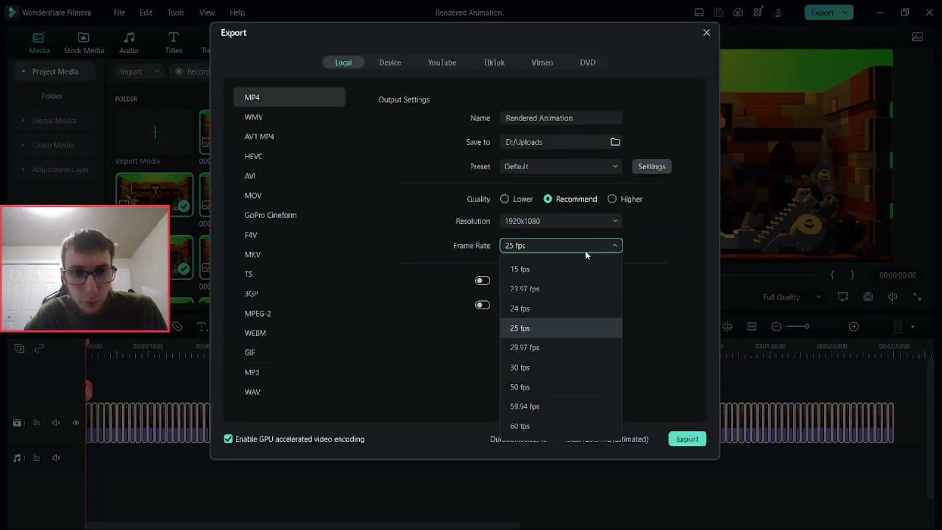
click(537, 425)
click(686, 439)
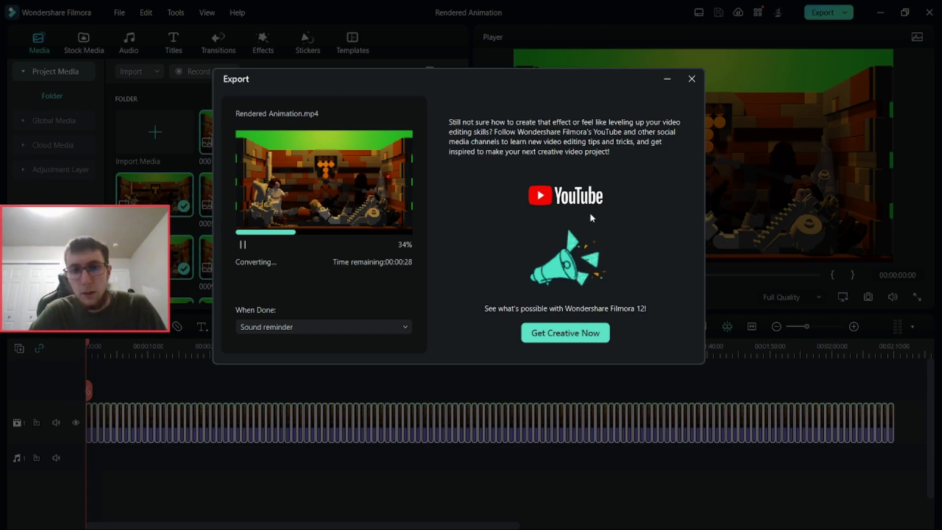
Switch to the Edge browser and search the web for "rust pictures"
key(super)
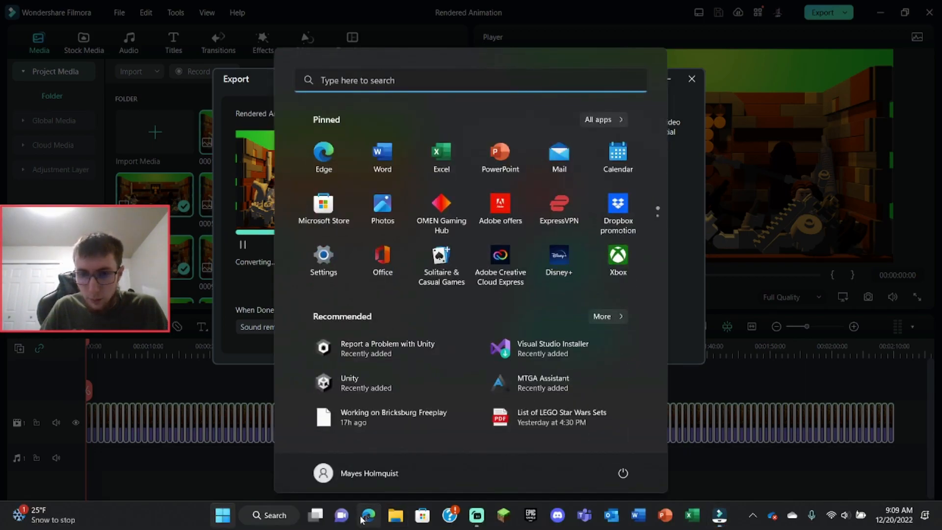
click(369, 515)
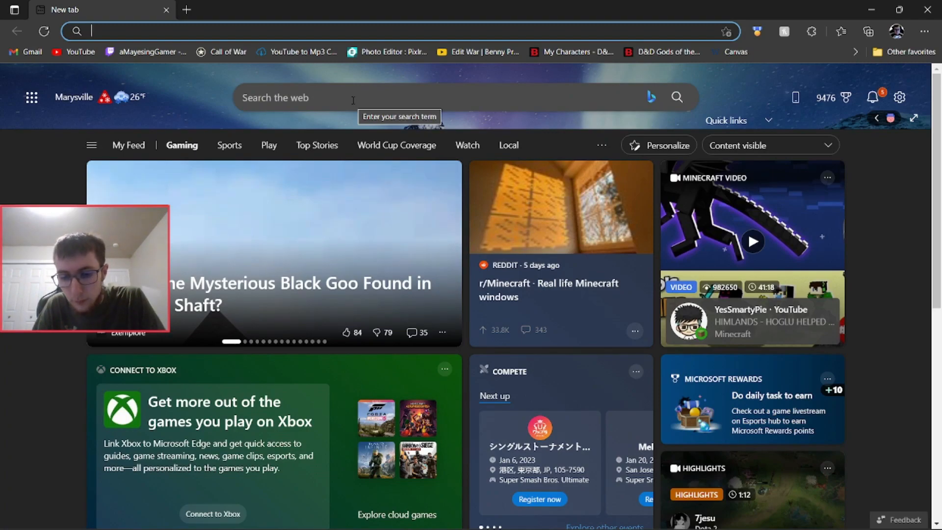
text(rusted )
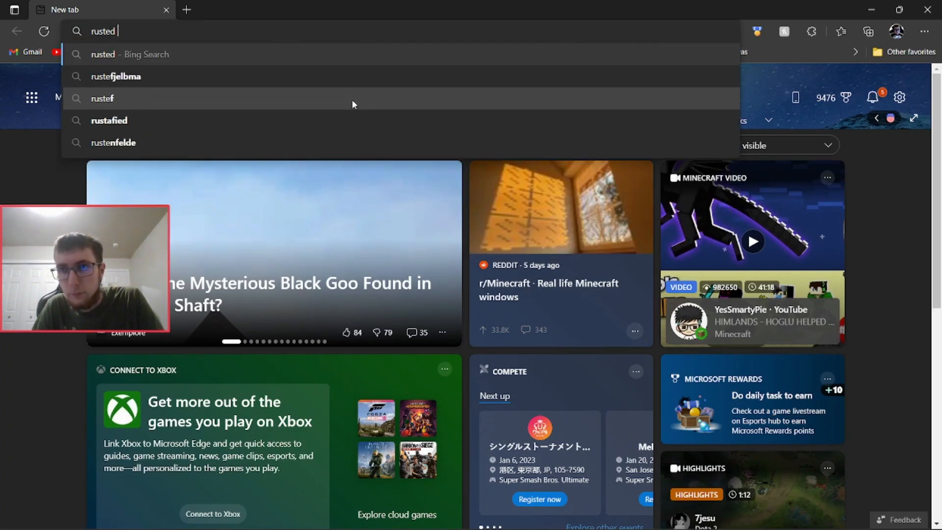
text(wall)
key(BackSpace)
key(BackSpace)
key(BackSpace)
key(BackSpace)
key(BackSpace)
key(BackSpace)
key(BackSpace)
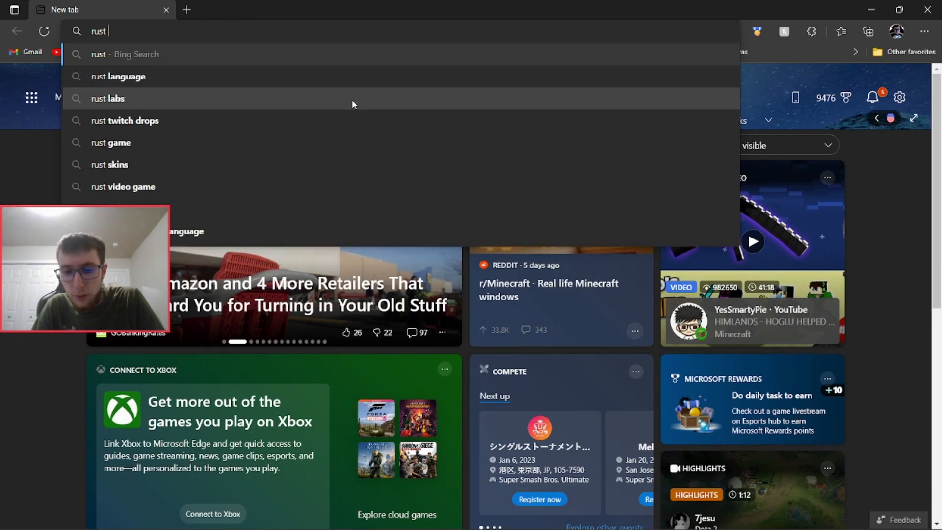
text(pictu)
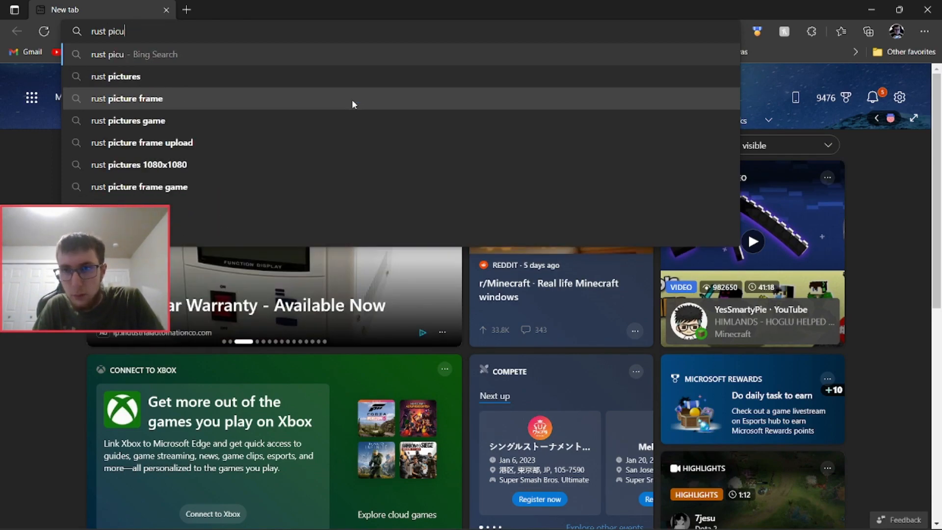
text(re)
key(Return)
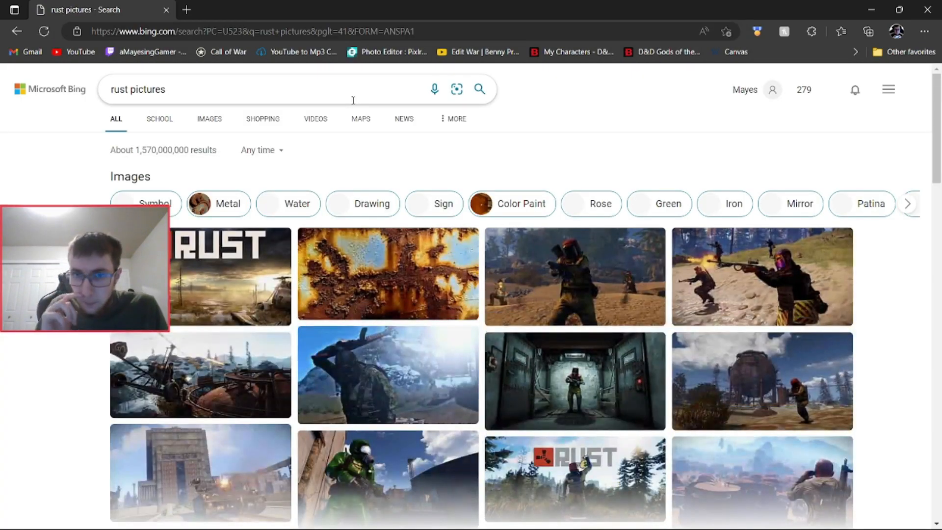
Show the image results and refine the search to "rust wall pictures"
click(212, 120)
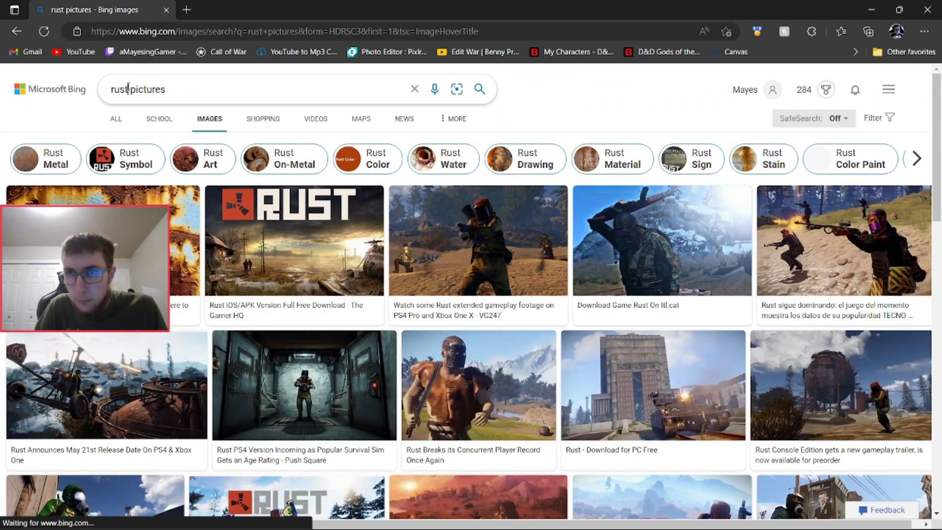
click(145, 76)
text(wall)
key(Return)
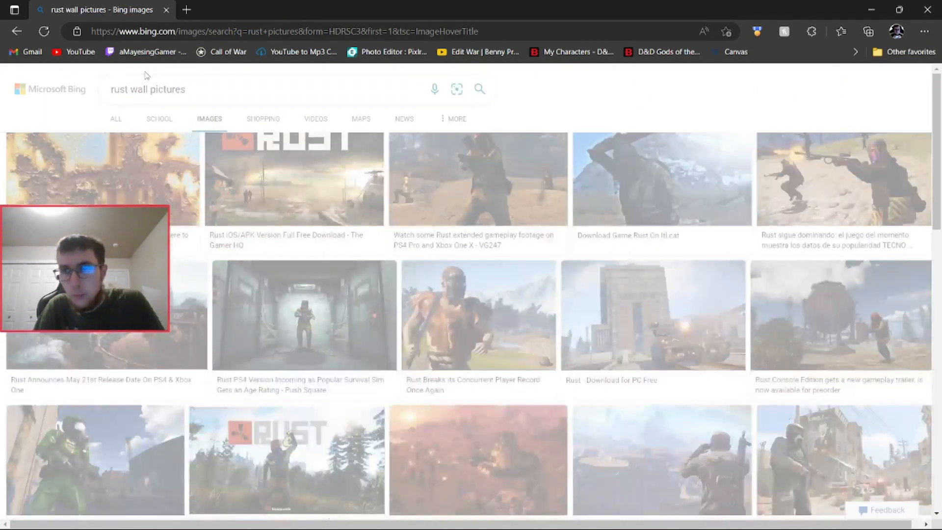
Browse the rusty wall images and open the blue-grey and orange rusted metal wall picture from jooinn.com
scroll(310, 337, down, 4)
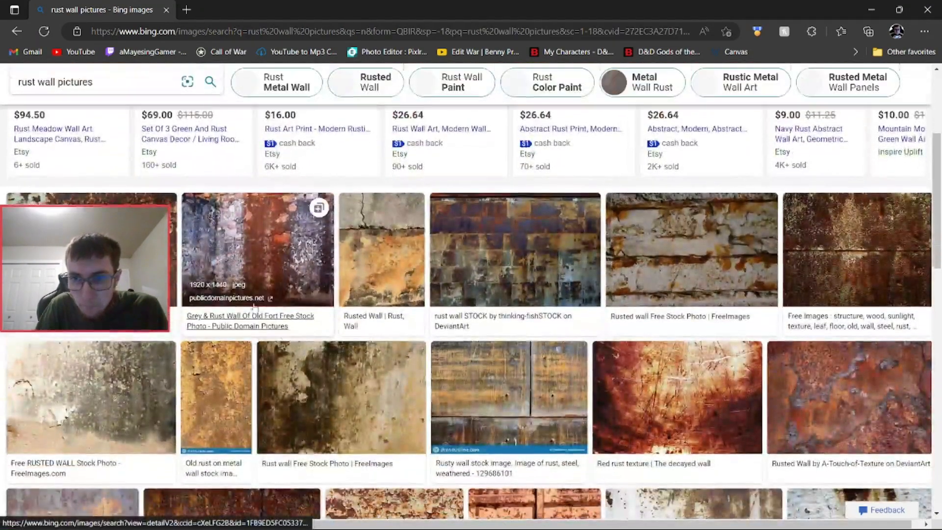
scroll(309, 338, down, 10)
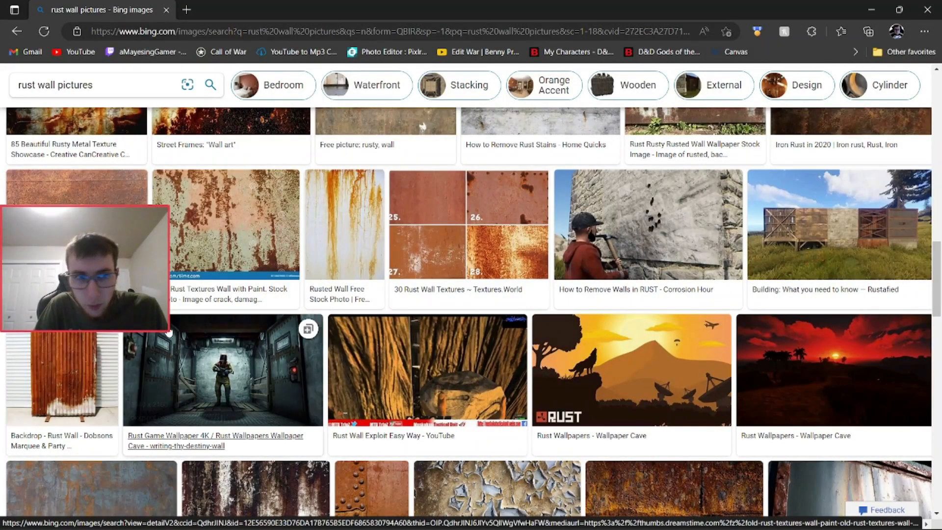
scroll(175, 336, down, 7)
scroll(175, 336, up, 1)
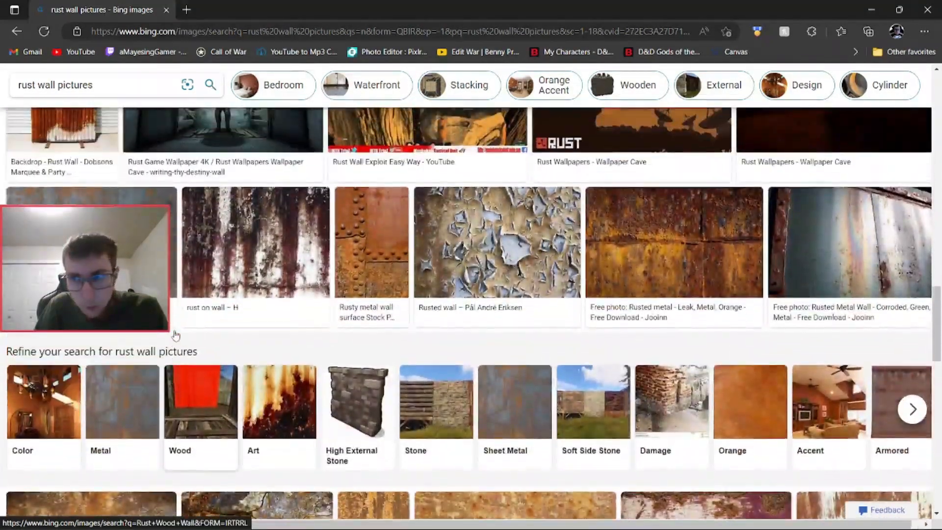
click(152, 242)
right_click(391, 239)
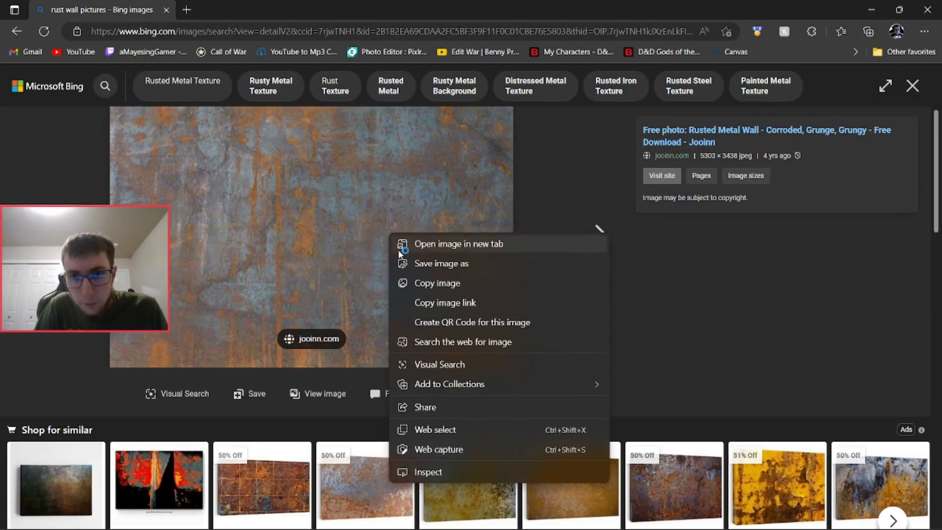
click(69, 329)
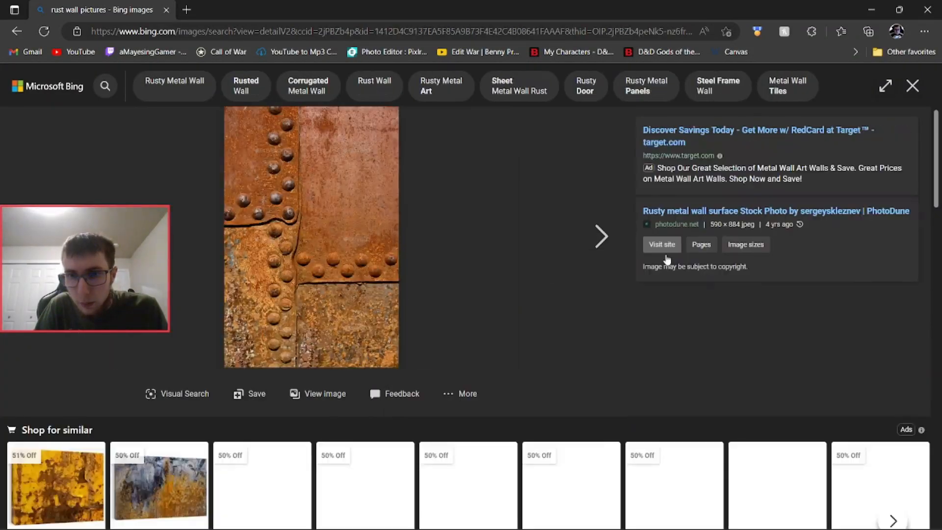
click(601, 237)
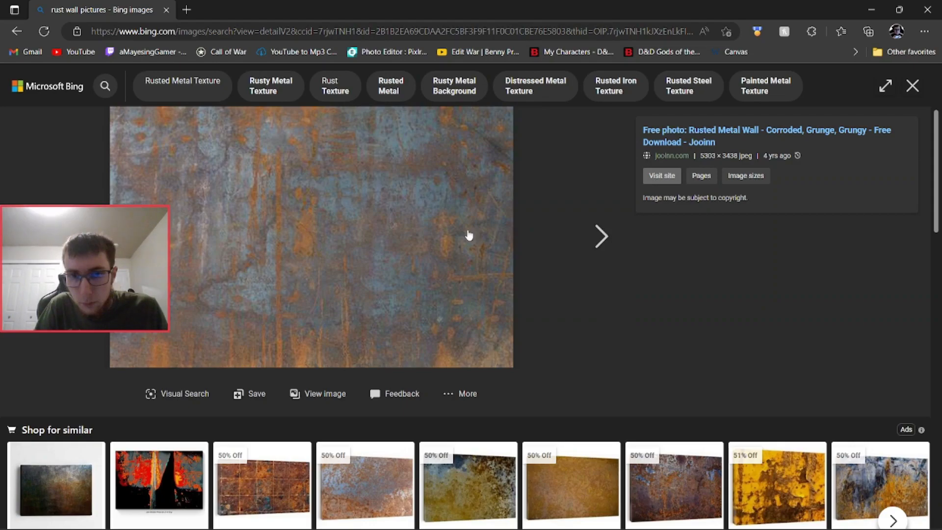
Save the rusted metal wall picture as a JPEG image in the Downloads folder
right_click(435, 222)
click(482, 251)
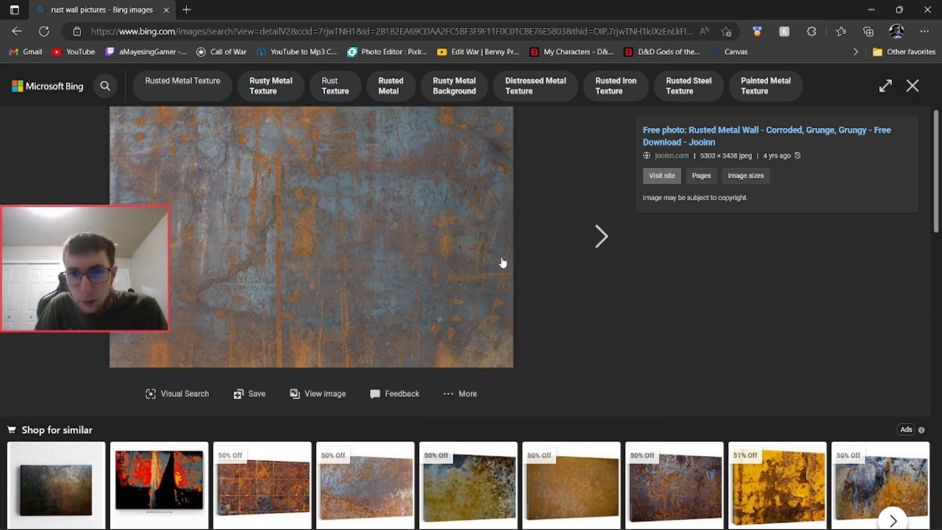
right_click(404, 250)
click(424, 275)
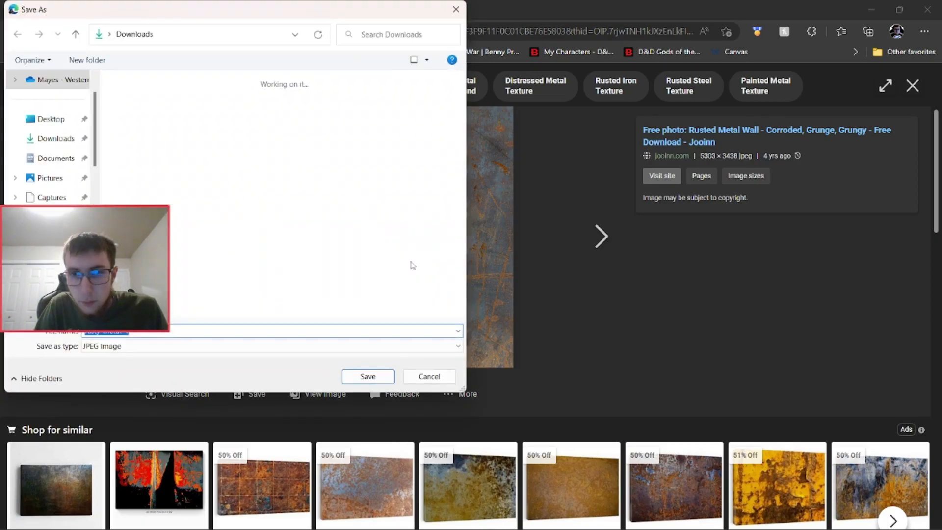
click(56, 139)
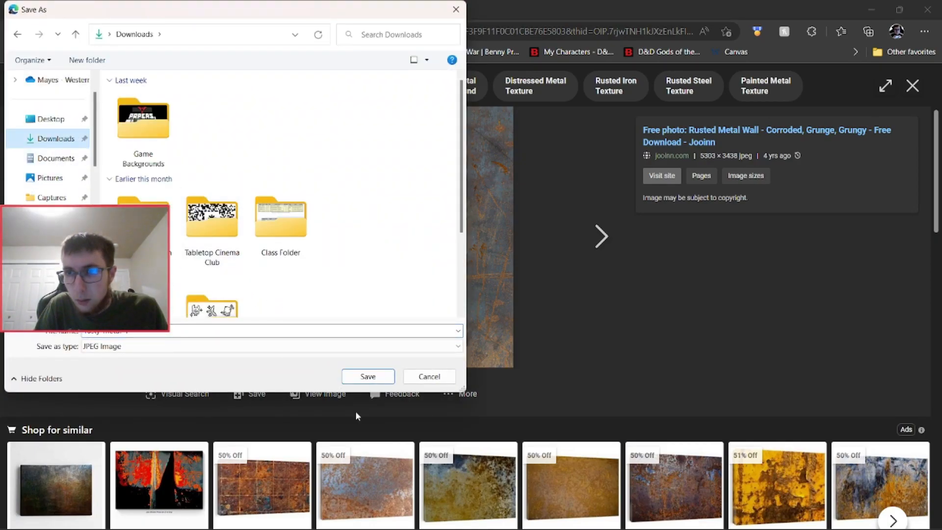
click(369, 373)
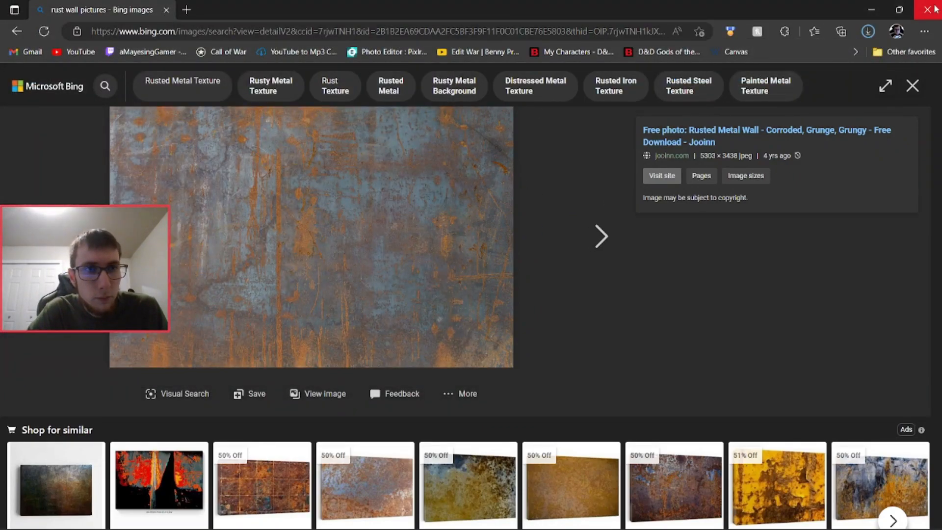
click(867, 34)
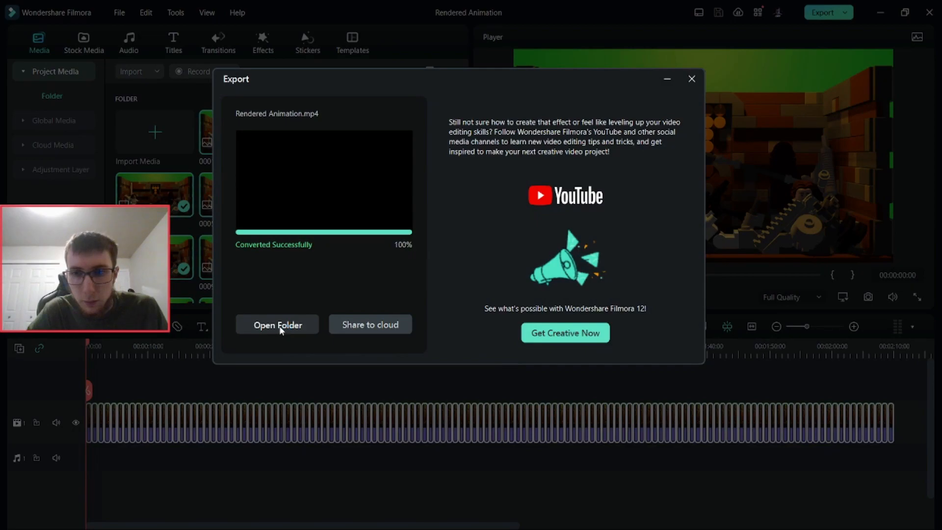
Return to Filmora, close the finished export, and delete all frame clips from the timeline
click(692, 79)
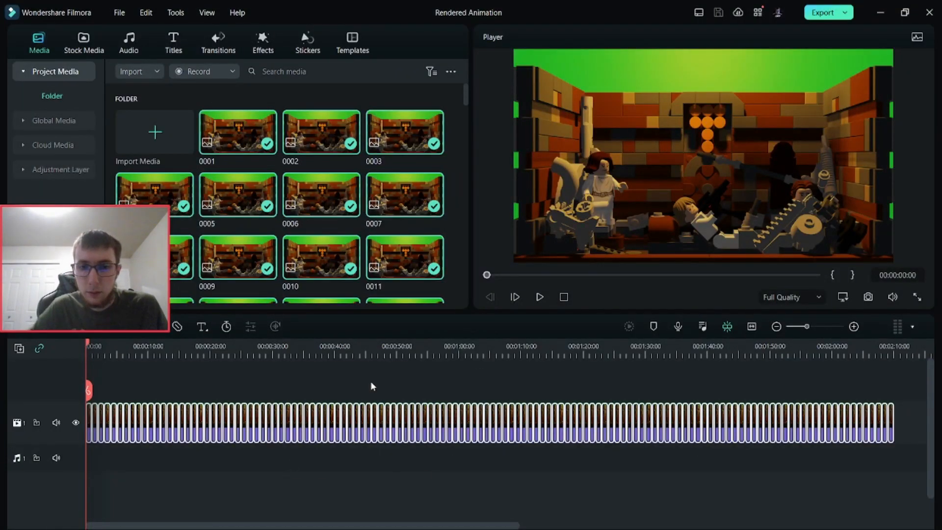
click(359, 464)
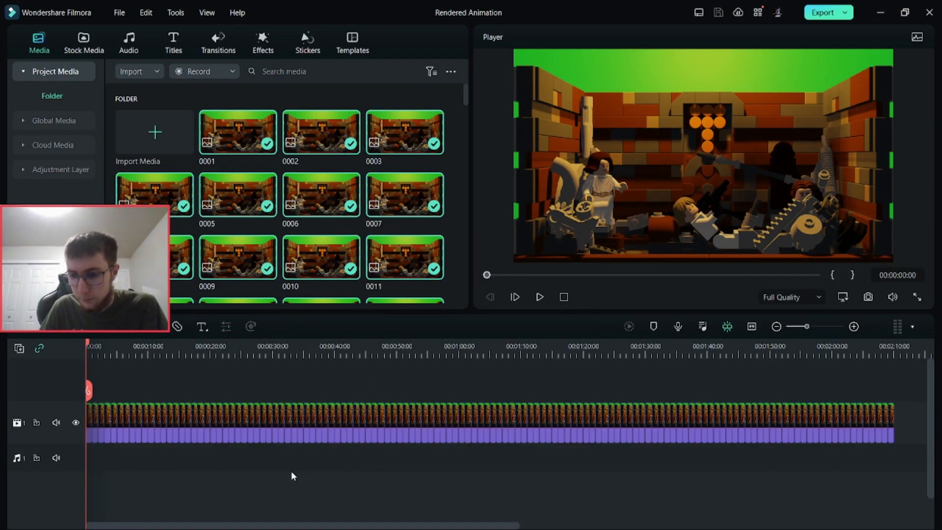
key(ctrl+a)
key(Delete)
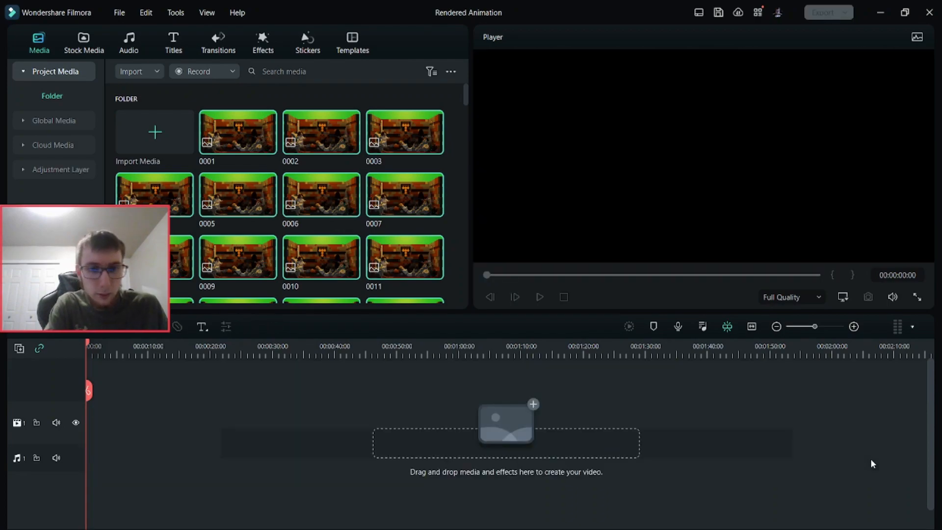
Import the Rendered Animation video from the Uploads folder into the project media
right_click(455, 216)
click(474, 228)
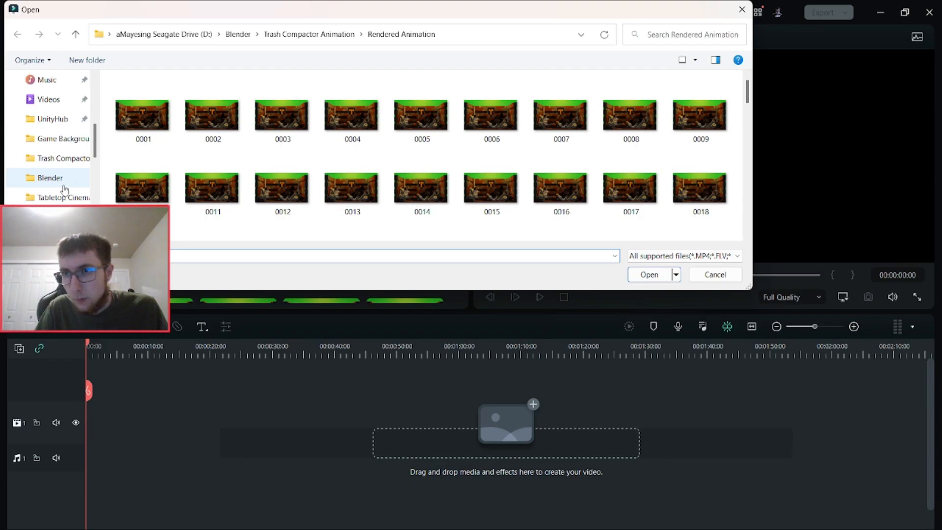
scroll(63, 189, up, 2)
click(51, 119)
click(146, 118)
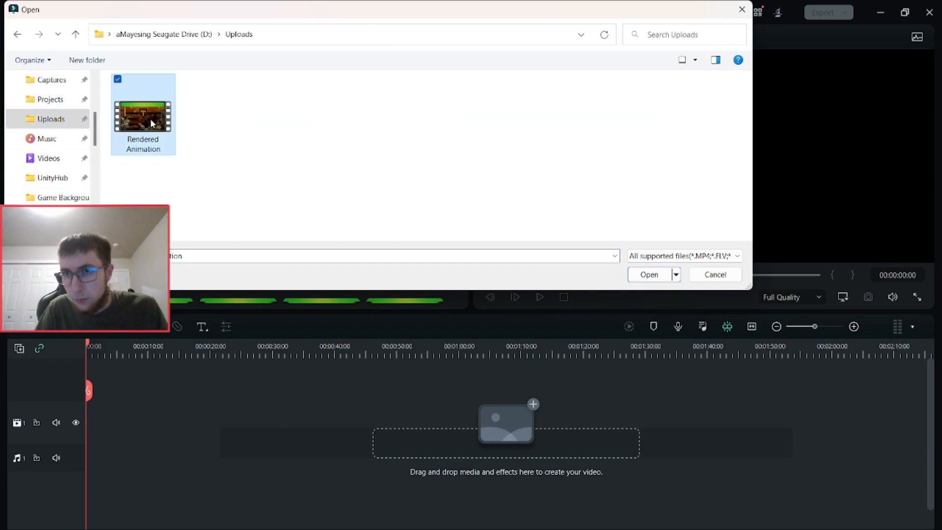
click(650, 275)
Place the Rendered Animation video at the start of the timeline and match the project settings to its 1920 x 1080 60fps format
scroll(441, 129, down, 5)
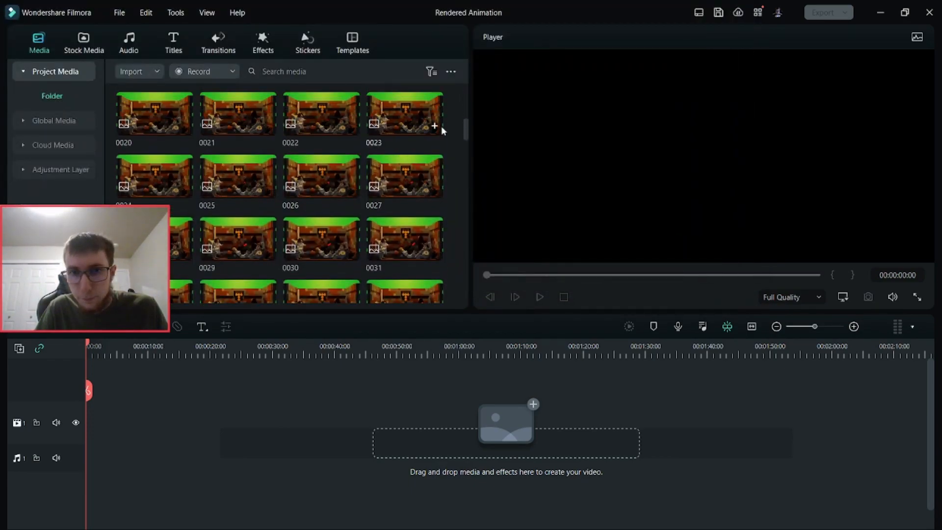
drag(466, 134, 467, 341)
drag(435, 275, 98, 434)
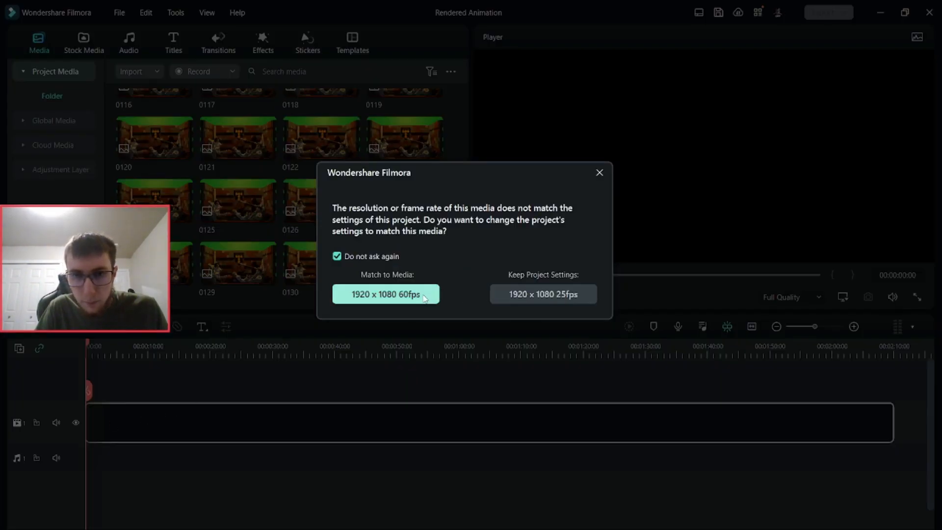
click(423, 295)
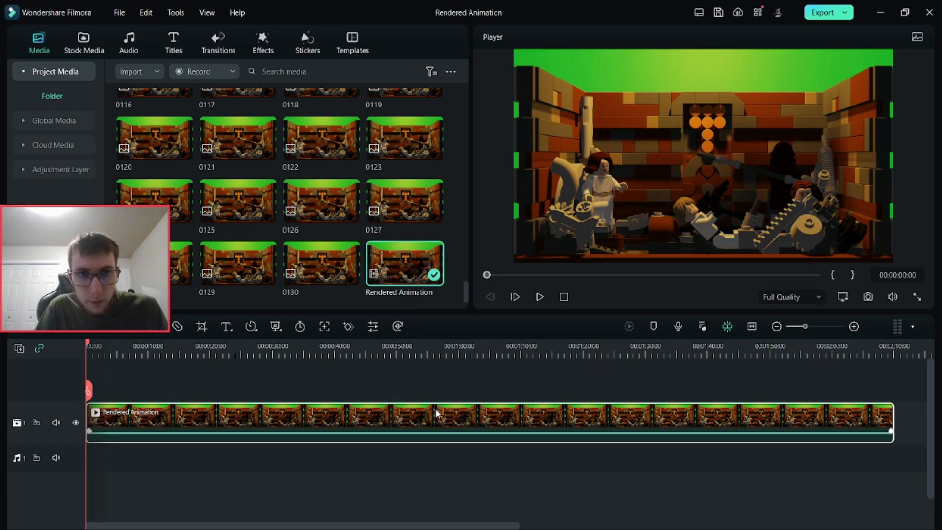
Try speeding up the Rendered Animation clip to 4x and preview the playback
right_click(416, 411)
click(353, 407)
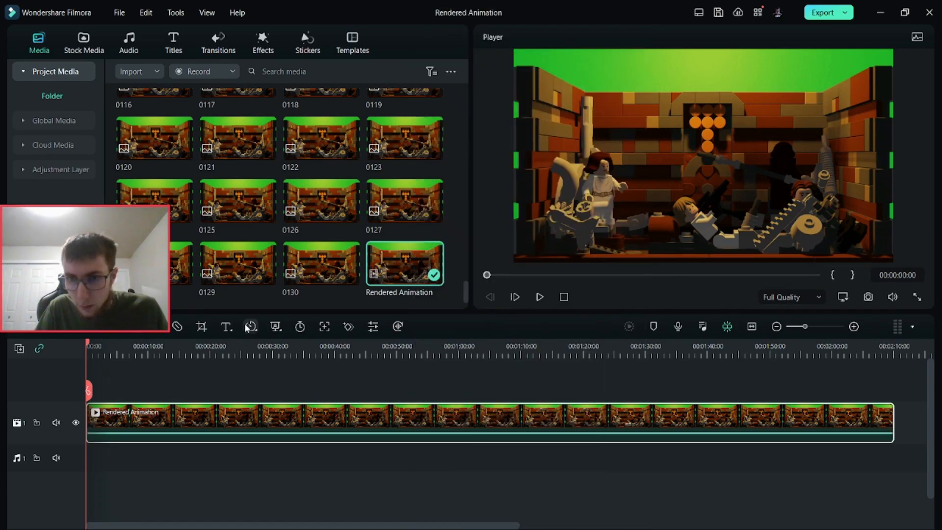
click(251, 327)
mouse_move(284, 401)
click(401, 415)
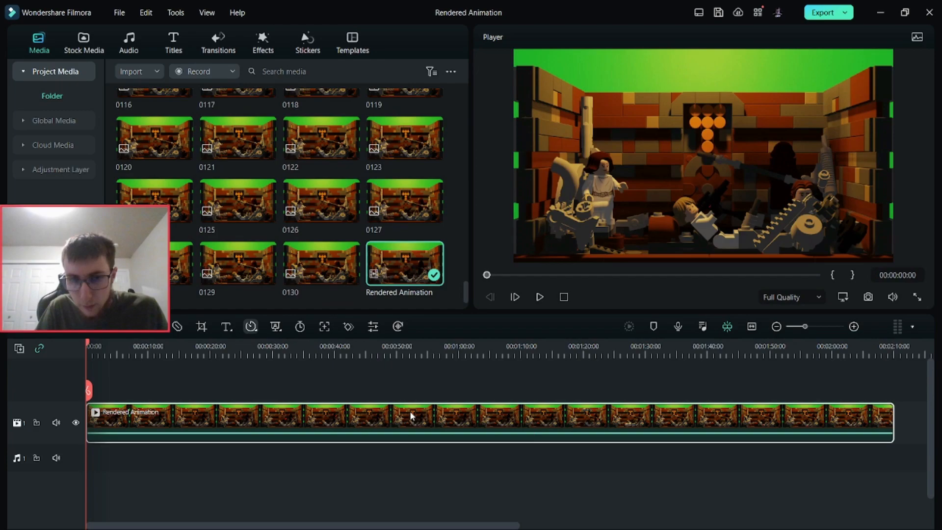
click(540, 297)
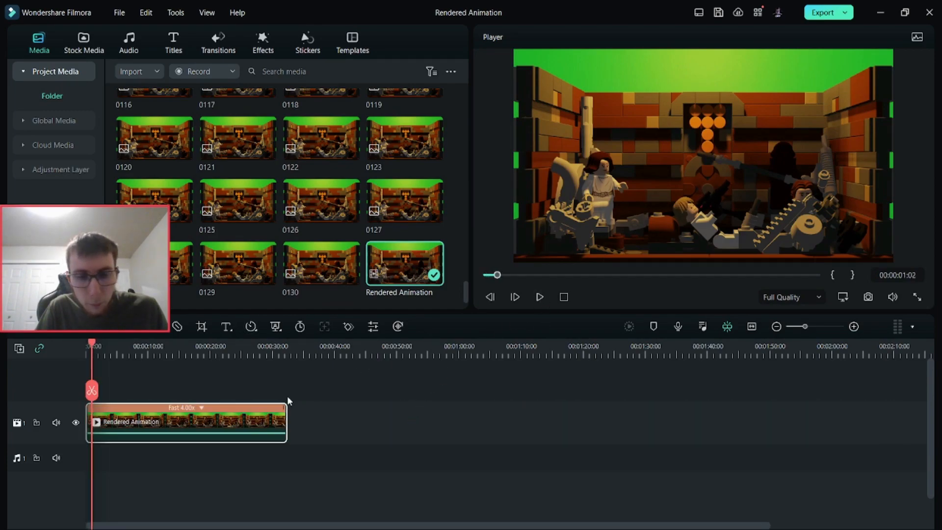
Try a much faster speed preset on the Rendered Animation clip and preview the playback
click(210, 410)
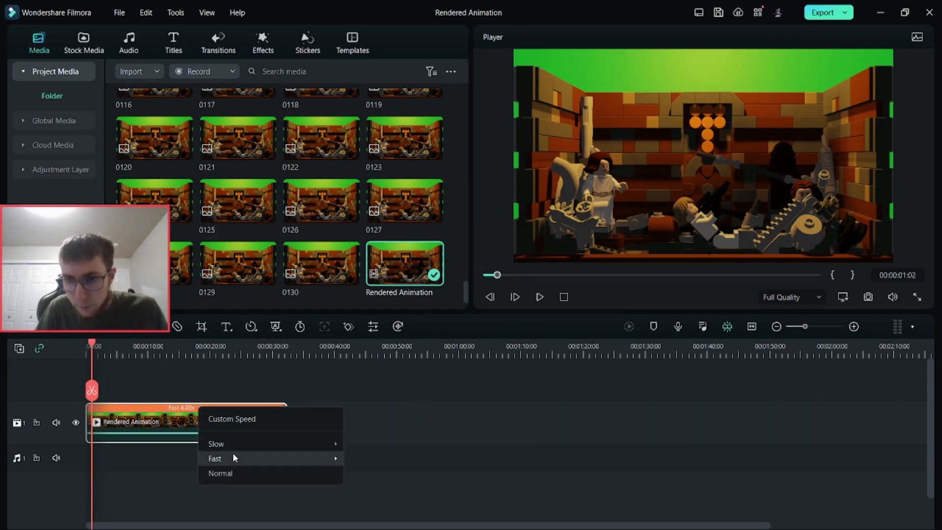
mouse_move(233, 458)
click(359, 488)
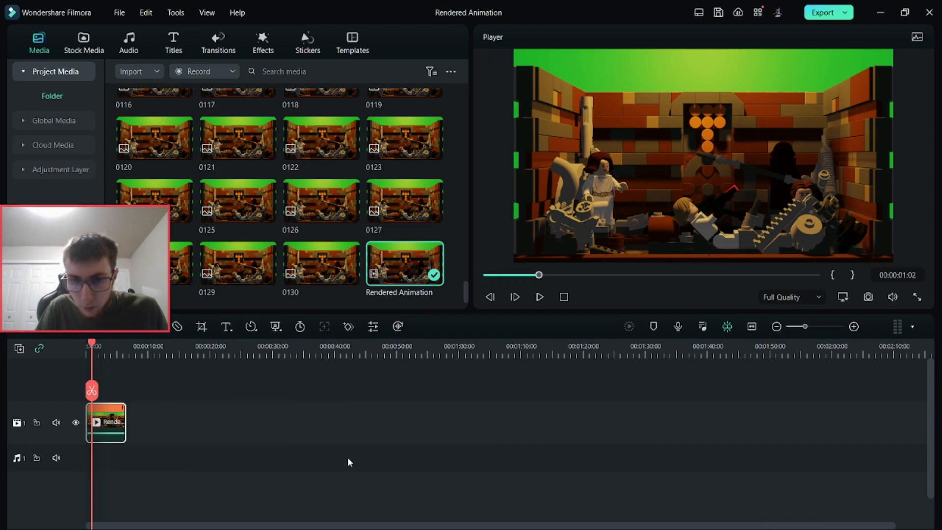
click(540, 297)
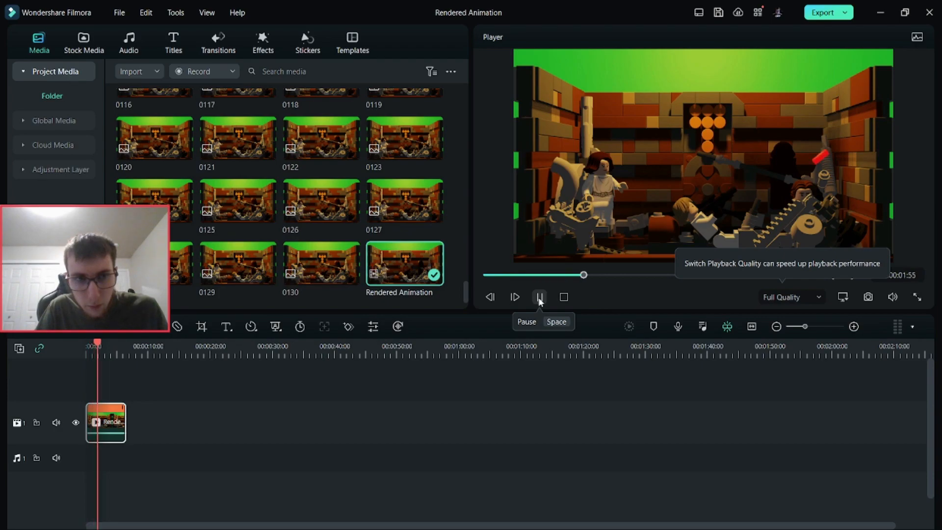
click(540, 298)
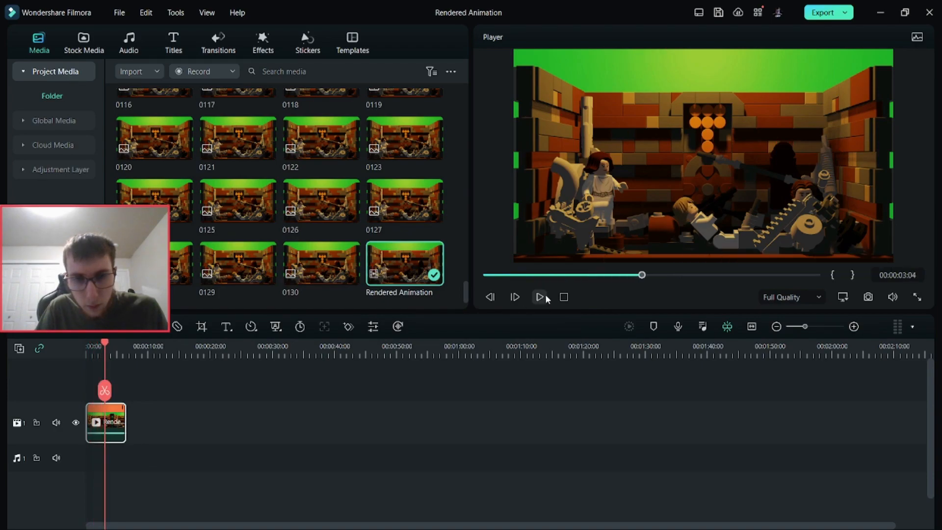
click(560, 299)
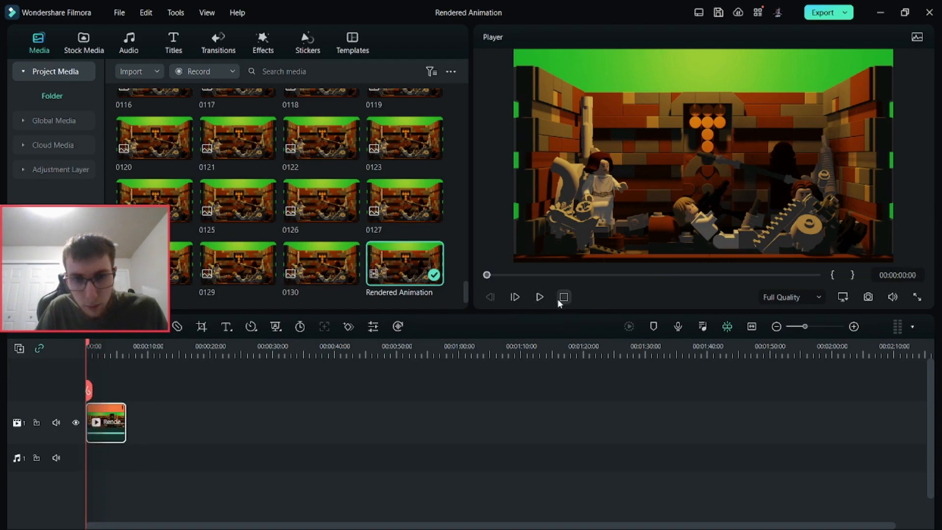
Set the Rendered Animation clip's speed to 8x and preview the playback
right_click(113, 417)
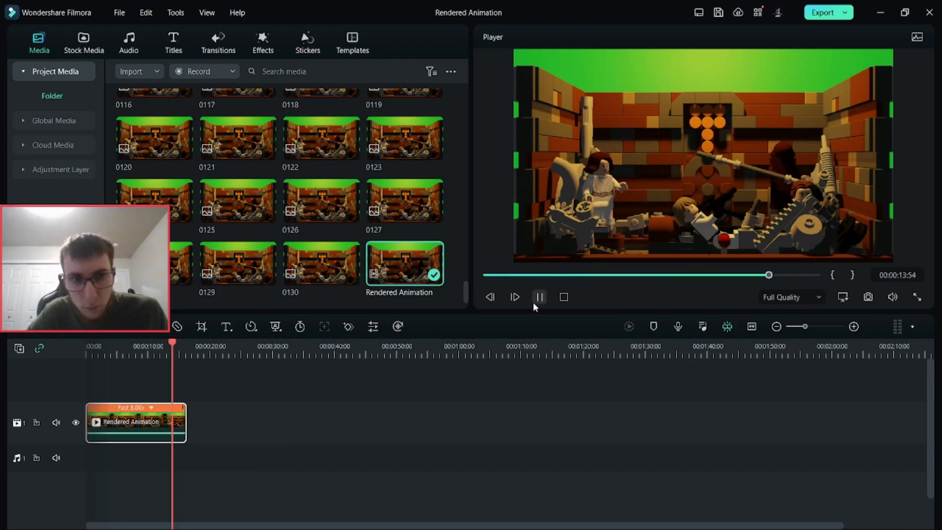
click(534, 302)
click(563, 297)
Import the rusty-metal-1 image from the Downloads folder and place it on a track beneath the animation clip, matching the clip's length
scroll(435, 254, up, 10)
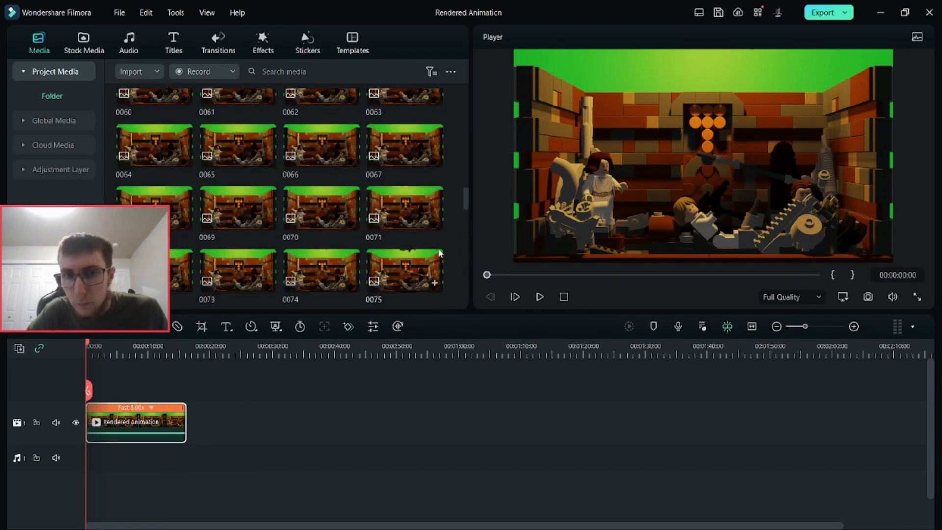
drag(466, 205, 455, 343)
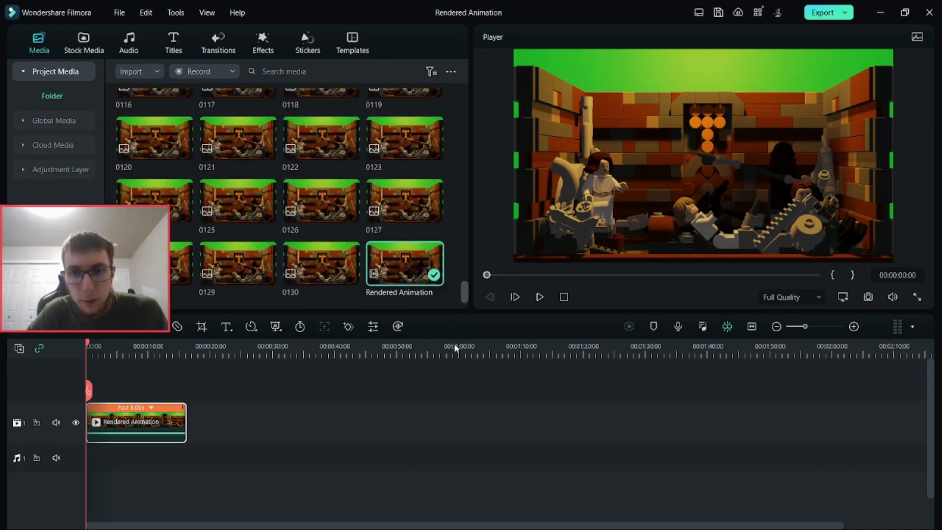
right_click(453, 272)
click(473, 288)
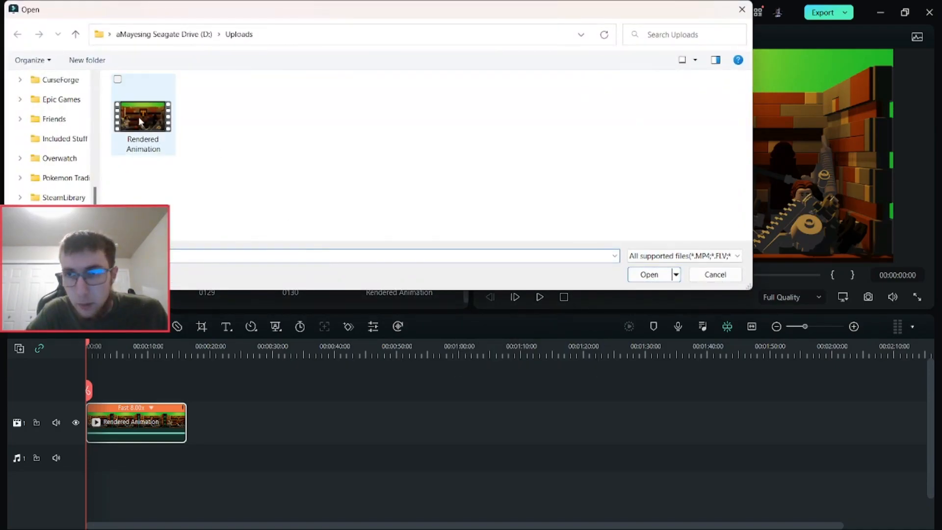
scroll(69, 172, up, 10)
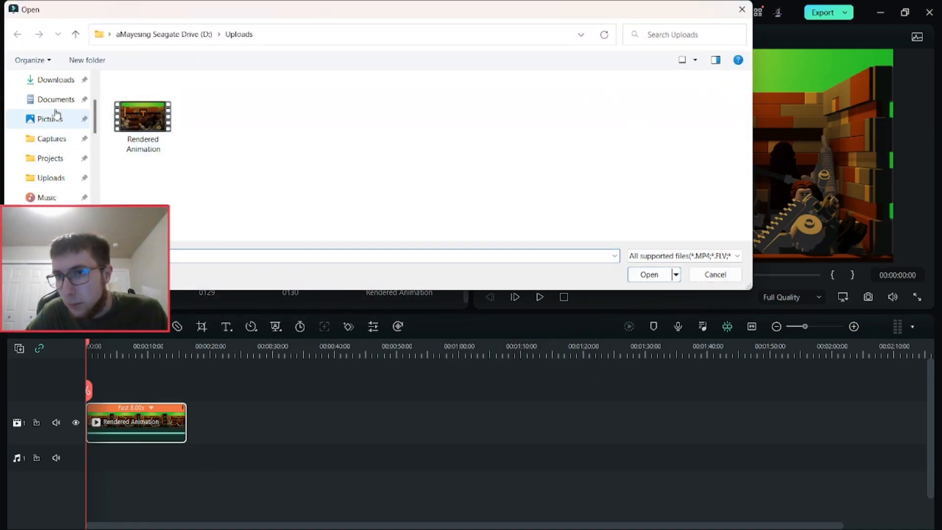
click(56, 81)
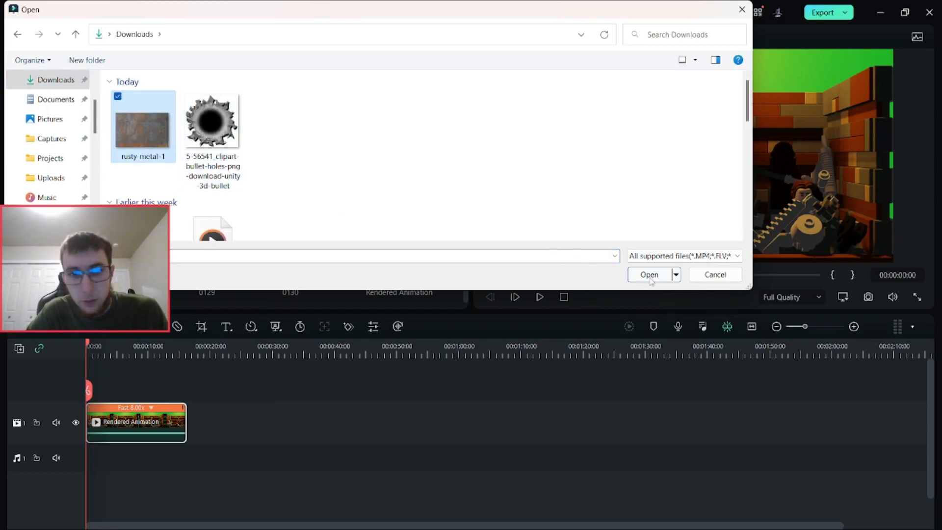
click(649, 276)
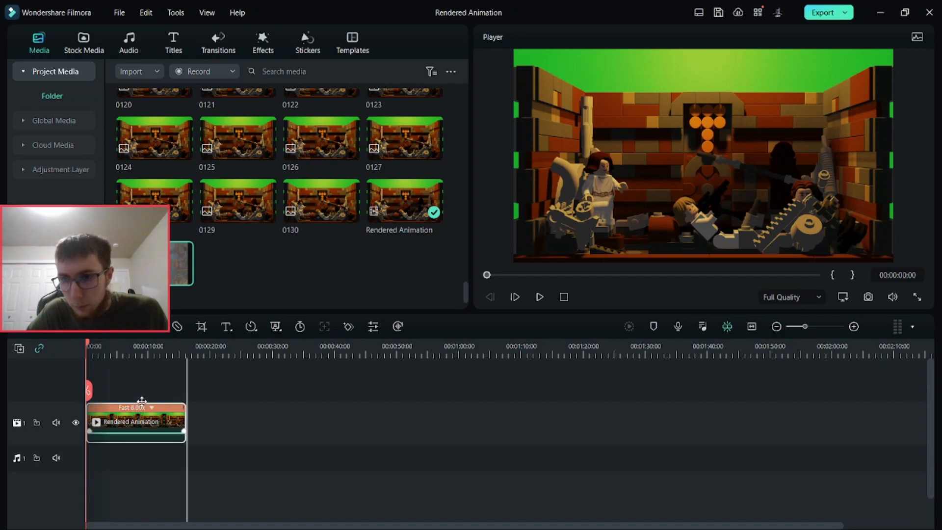
drag(182, 274, 183, 472)
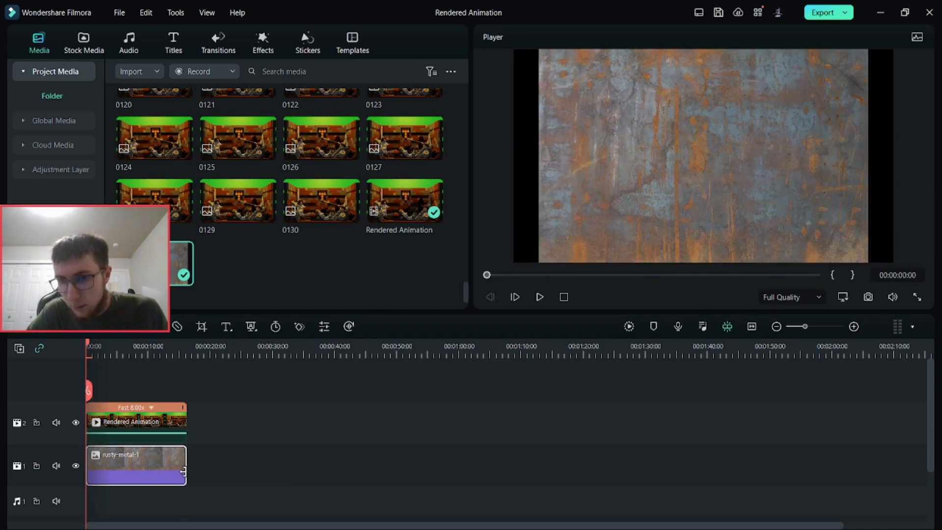
click(273, 450)
Apply Chroma Key to the Rendered Animation clip to remove its green background
click(163, 418)
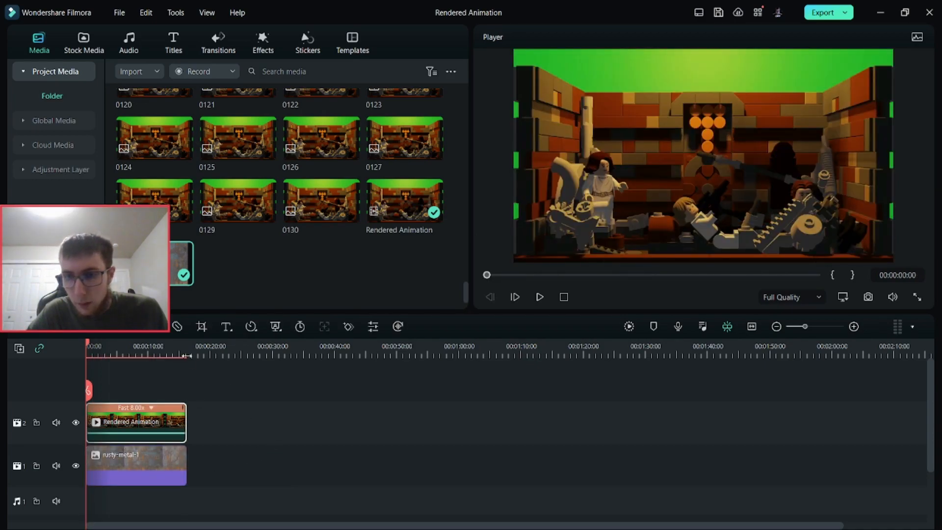
click(277, 328)
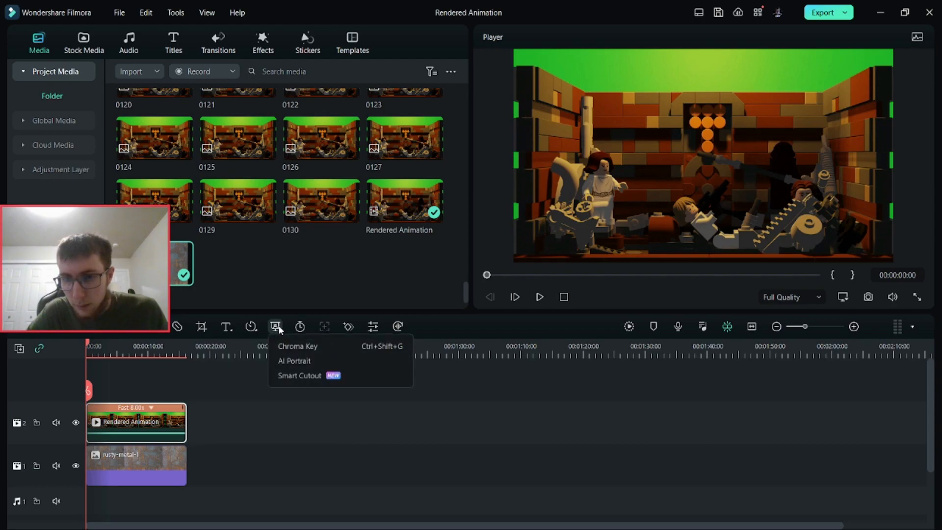
click(275, 330)
click(275, 330)
click(299, 347)
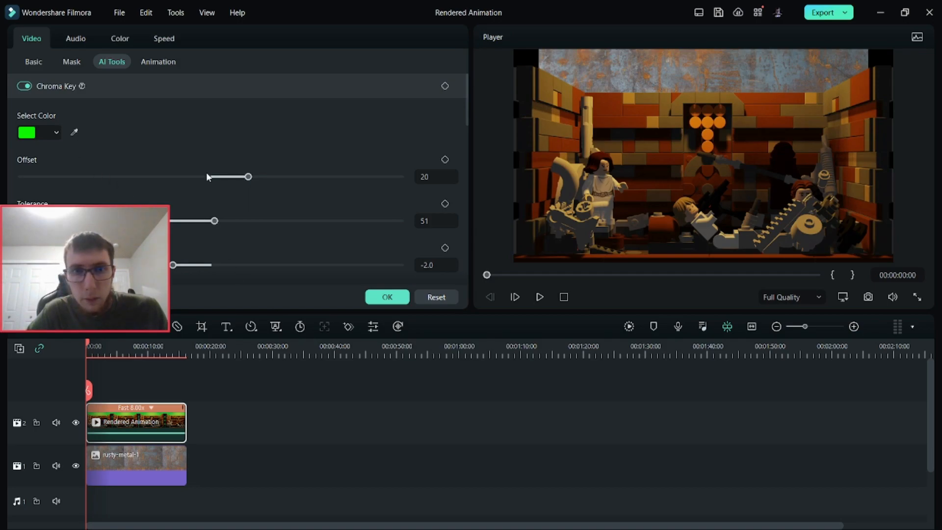
click(387, 297)
Lock the animation track and enlarge the rusty-metal-1 image to fill the full width of the frame
click(621, 76)
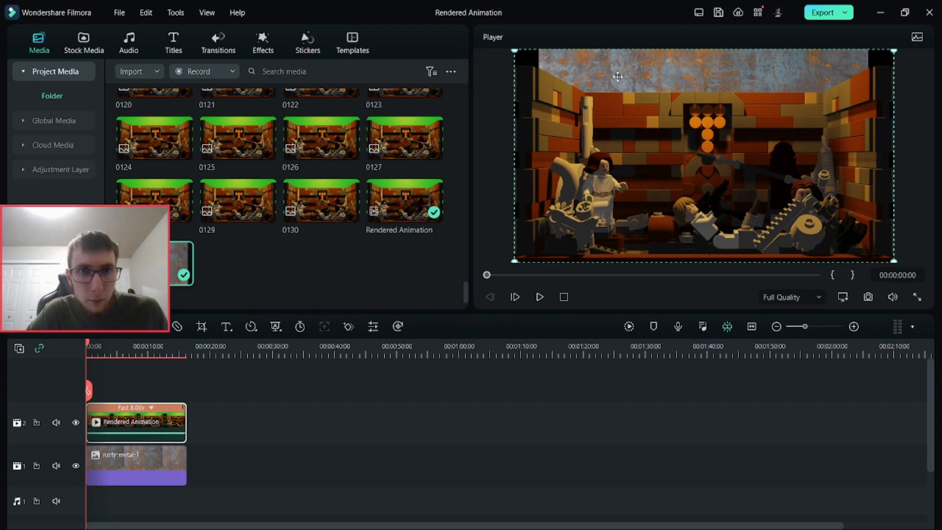
click(37, 423)
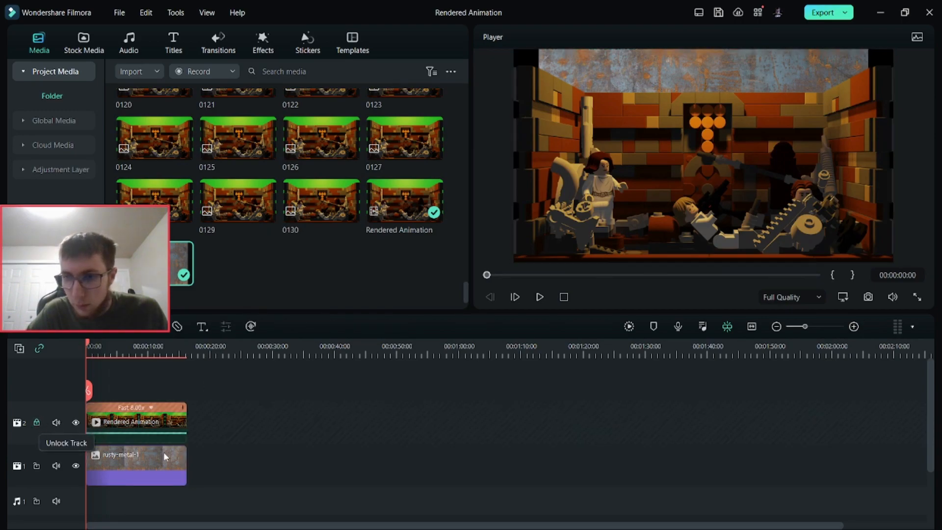
click(161, 454)
drag(540, 51, 509, 52)
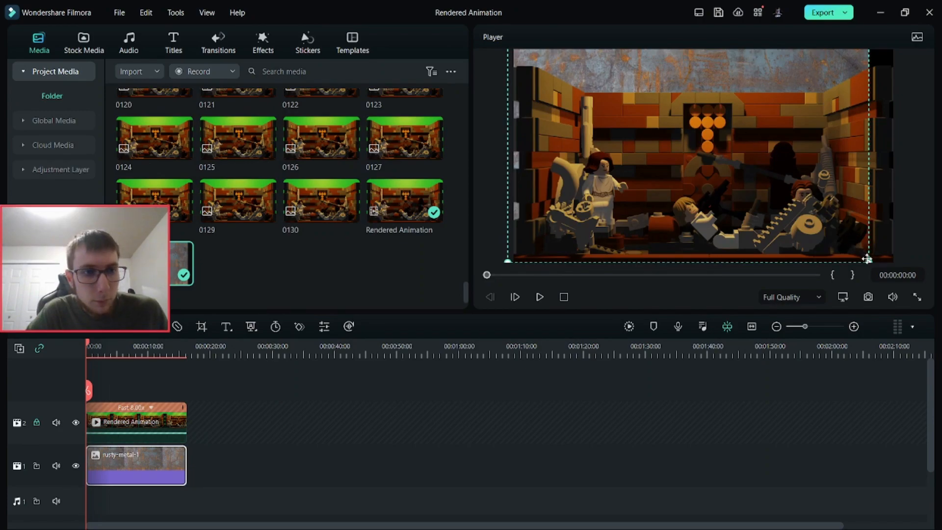
drag(868, 262, 894, 262)
click(920, 214)
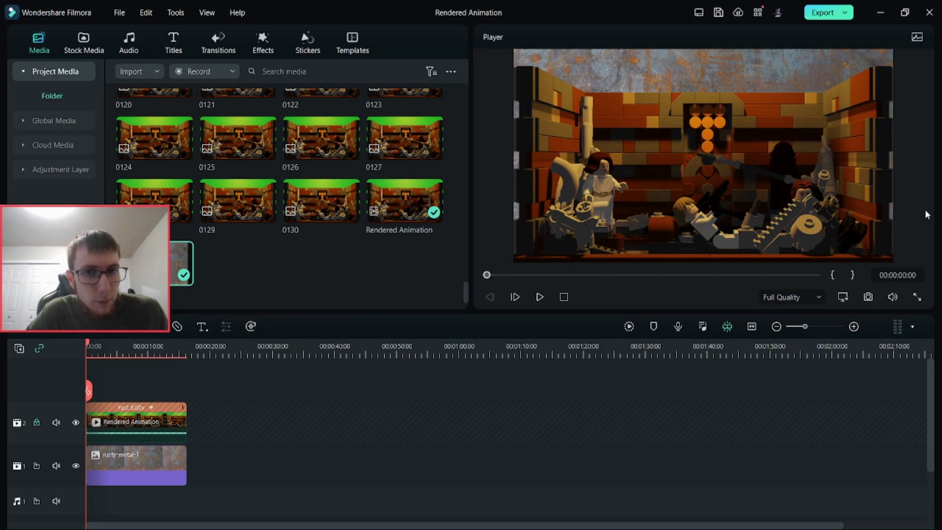
Set the rusty-metal-1 image's white balance temperature to 94.8 and preview the composited animation
double_click(154, 462)
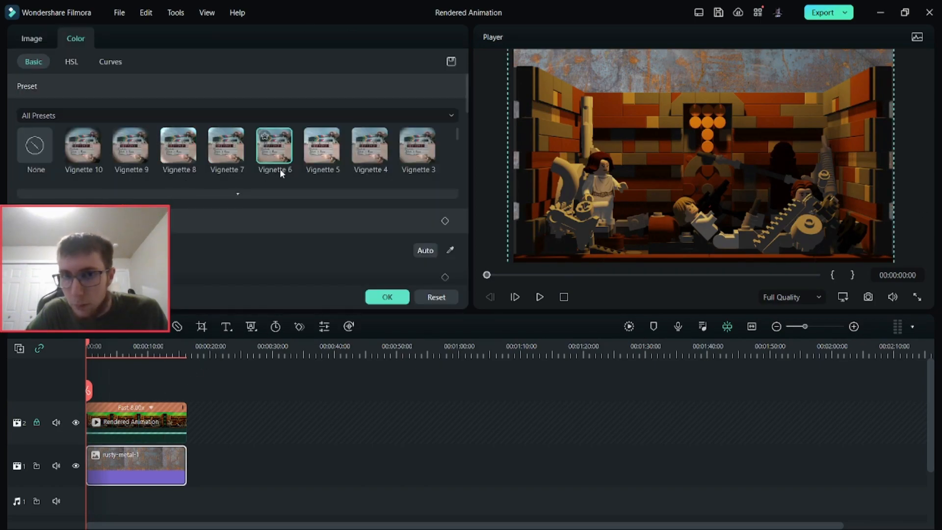
scroll(227, 239, down, 5)
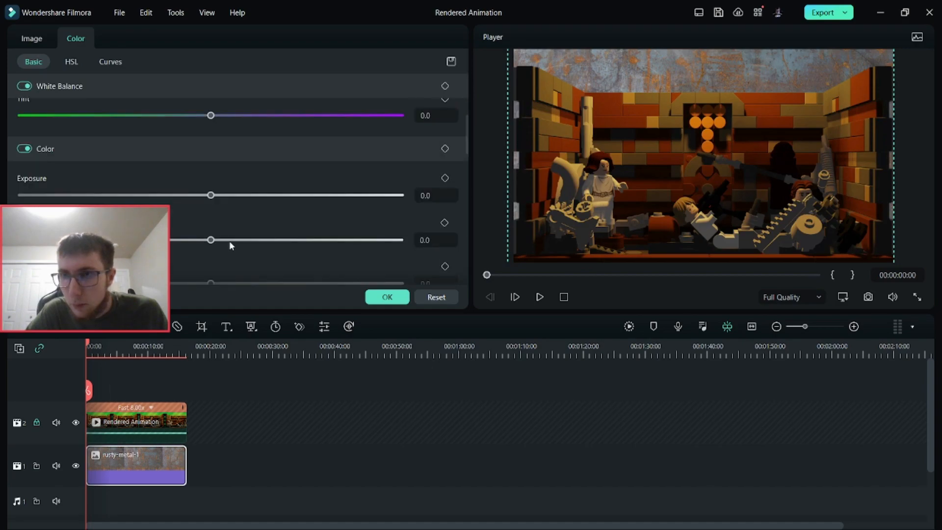
scroll(229, 240, up, 3)
drag(211, 147, 242, 147)
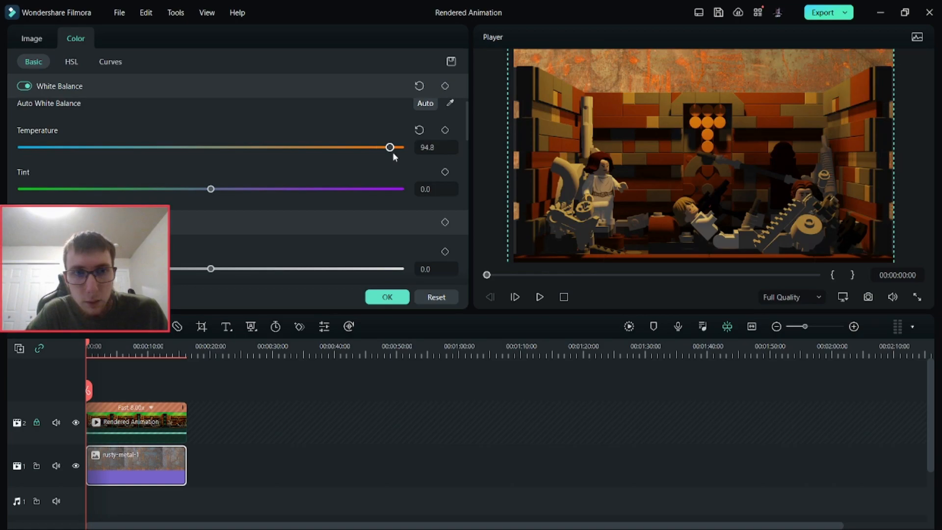
click(388, 297)
click(540, 297)
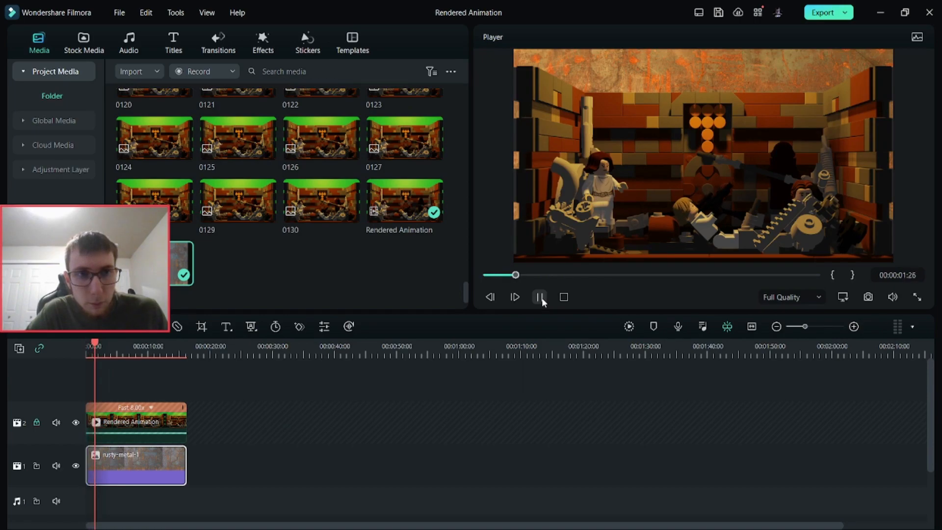
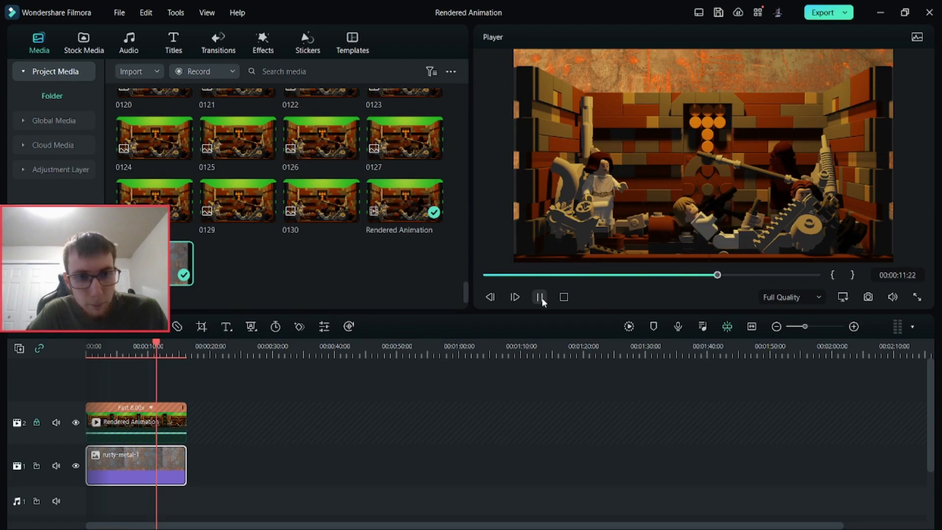
click(540, 297)
Export the composited video as an MP4 named Rendered Animation to D:/Uploads at 1920x1080 and 60 fps, and close the project
key(ctrl+e)
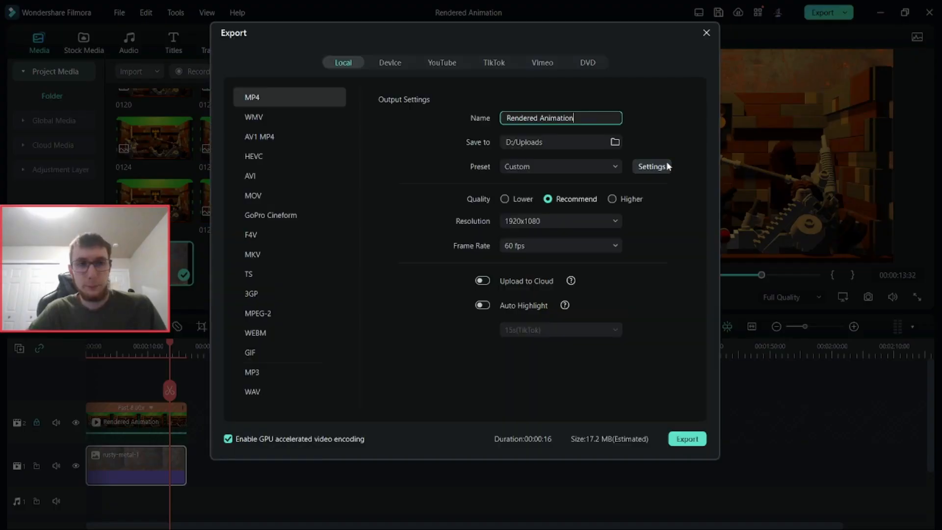
click(694, 441)
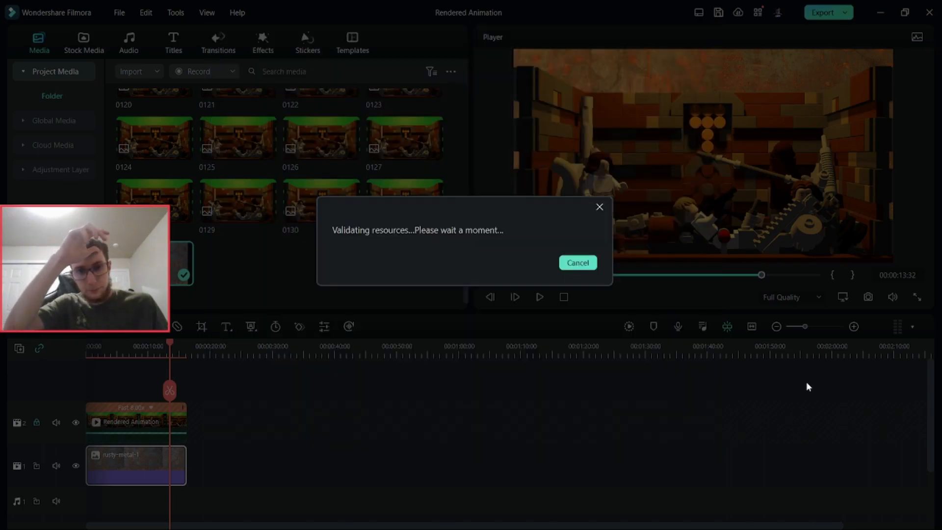
click(691, 80)
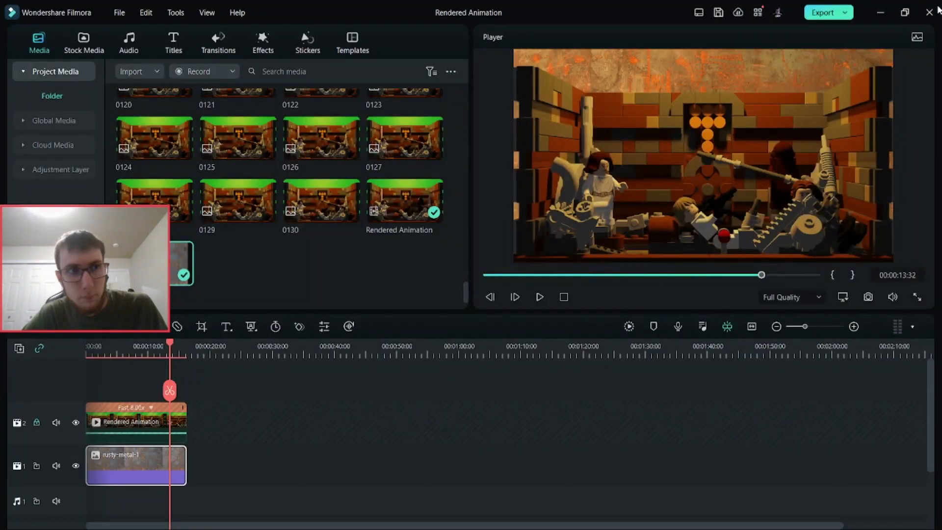
click(929, 12)
click(523, 270)
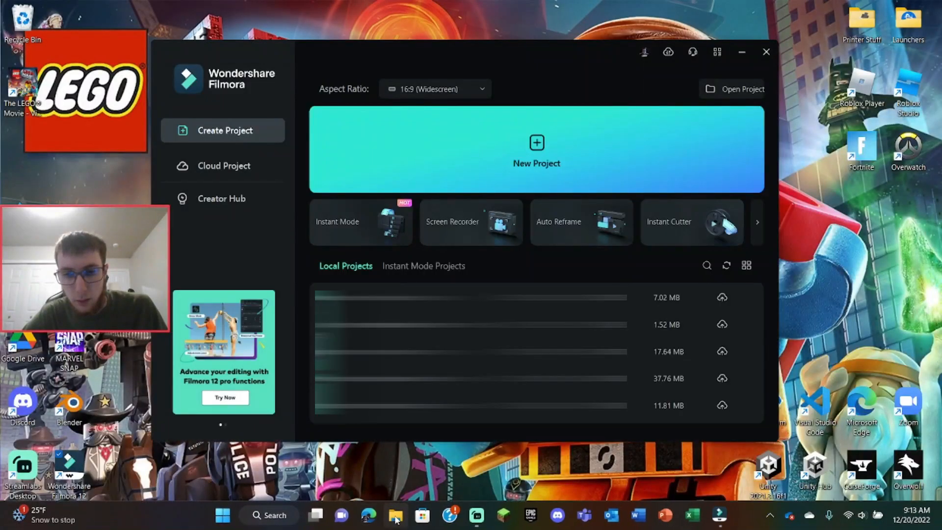
Open the exported Rendered Animation video from the Uploads folder in File Explorer and play it to check the composited result
click(395, 515)
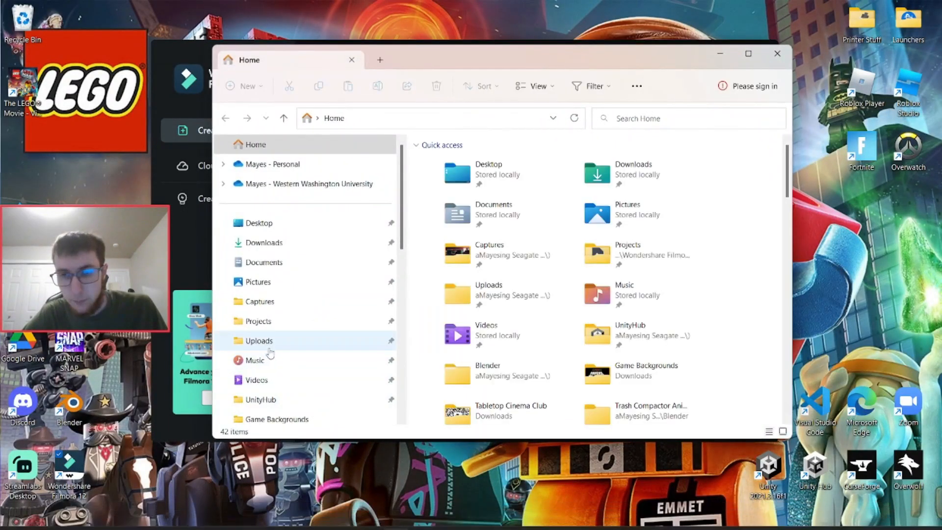
click(265, 339)
double_click(470, 195)
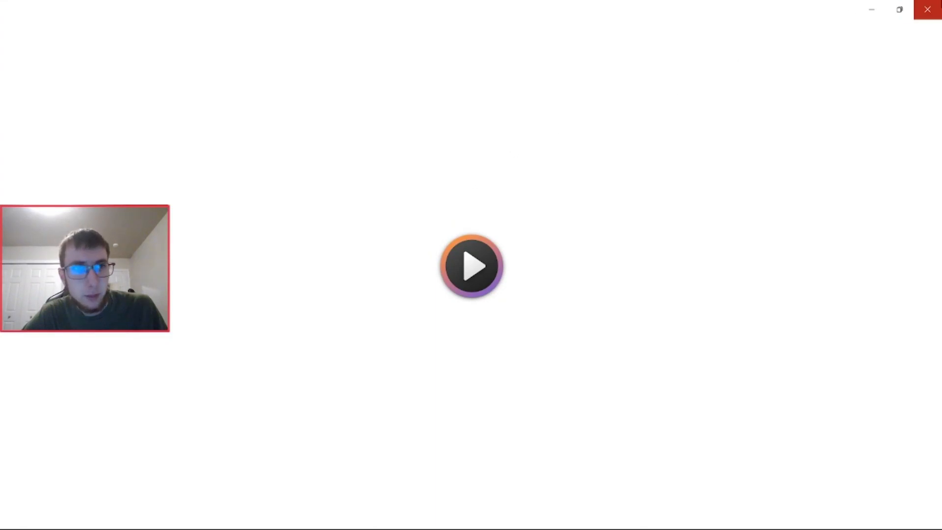
click(928, 9)
double_click(551, 216)
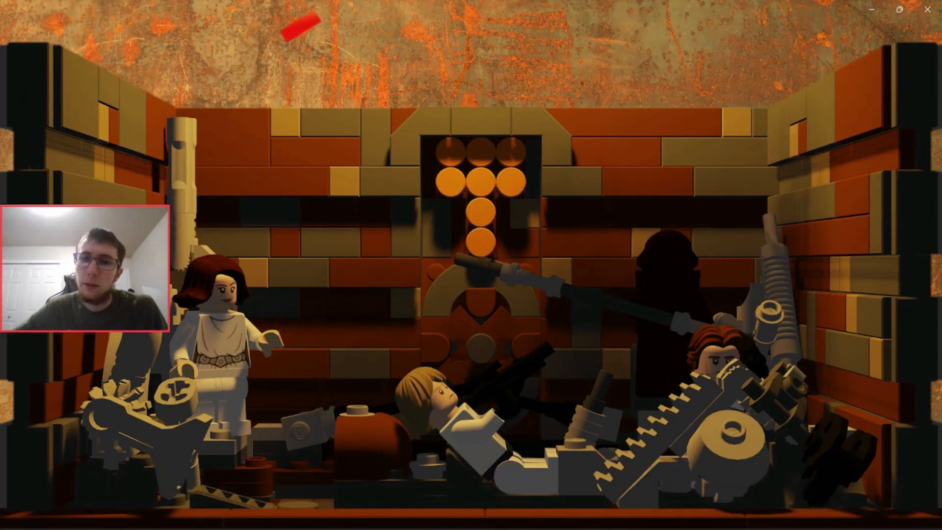
mouse_move(556, 340)
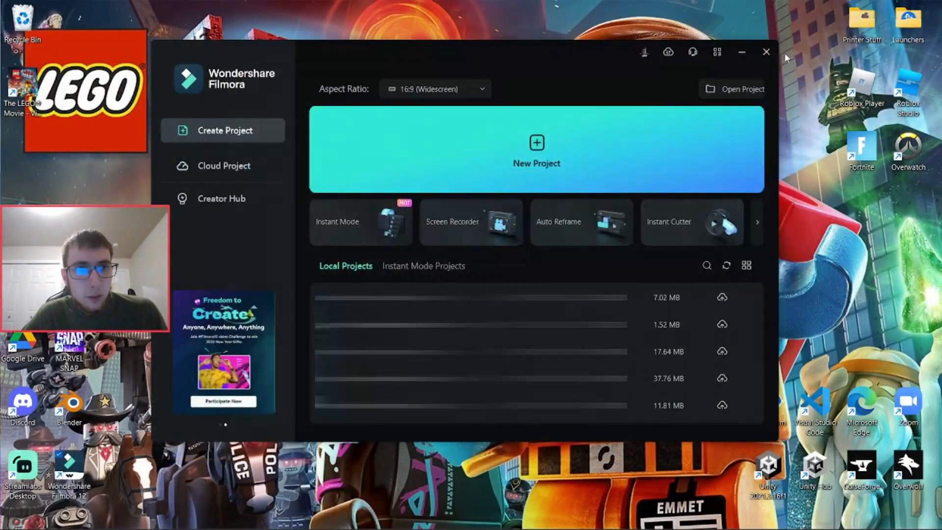
Close Wondershare Filmora and switch to Streamlabs Desktop
click(766, 51)
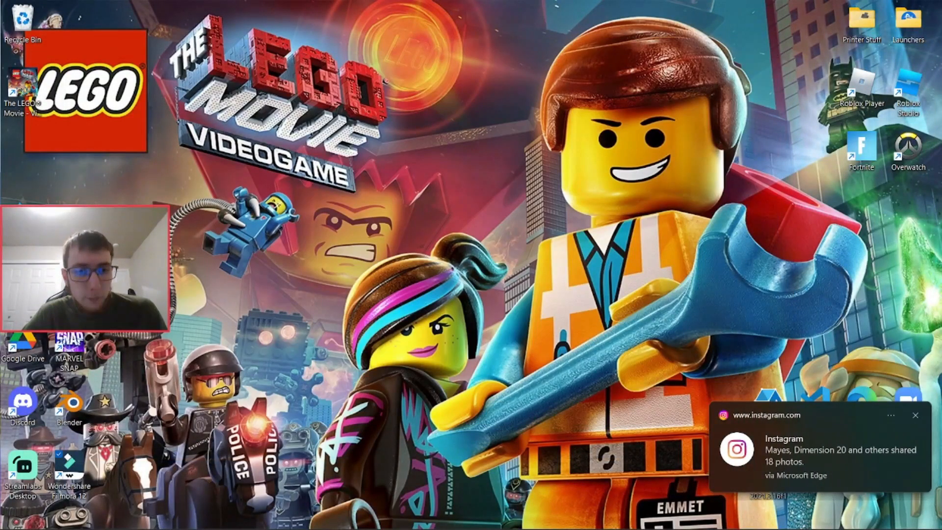
click(492, 520)
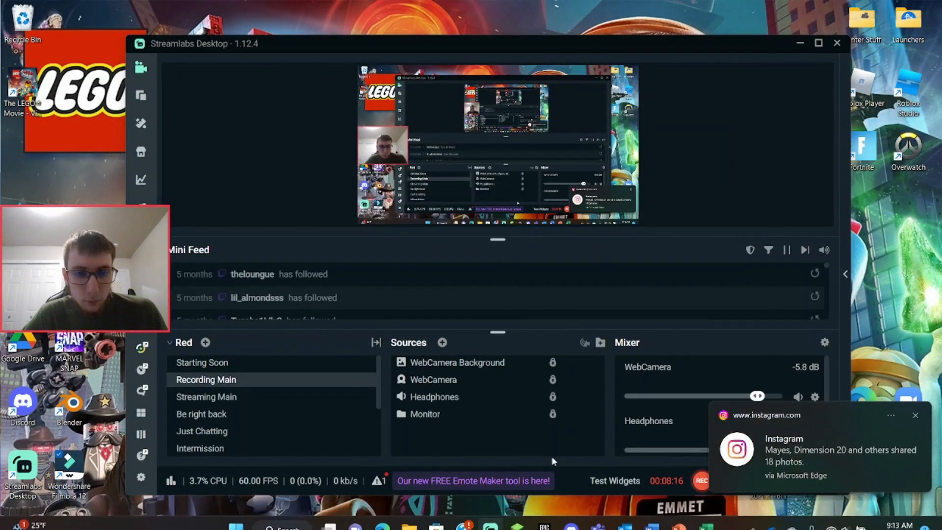